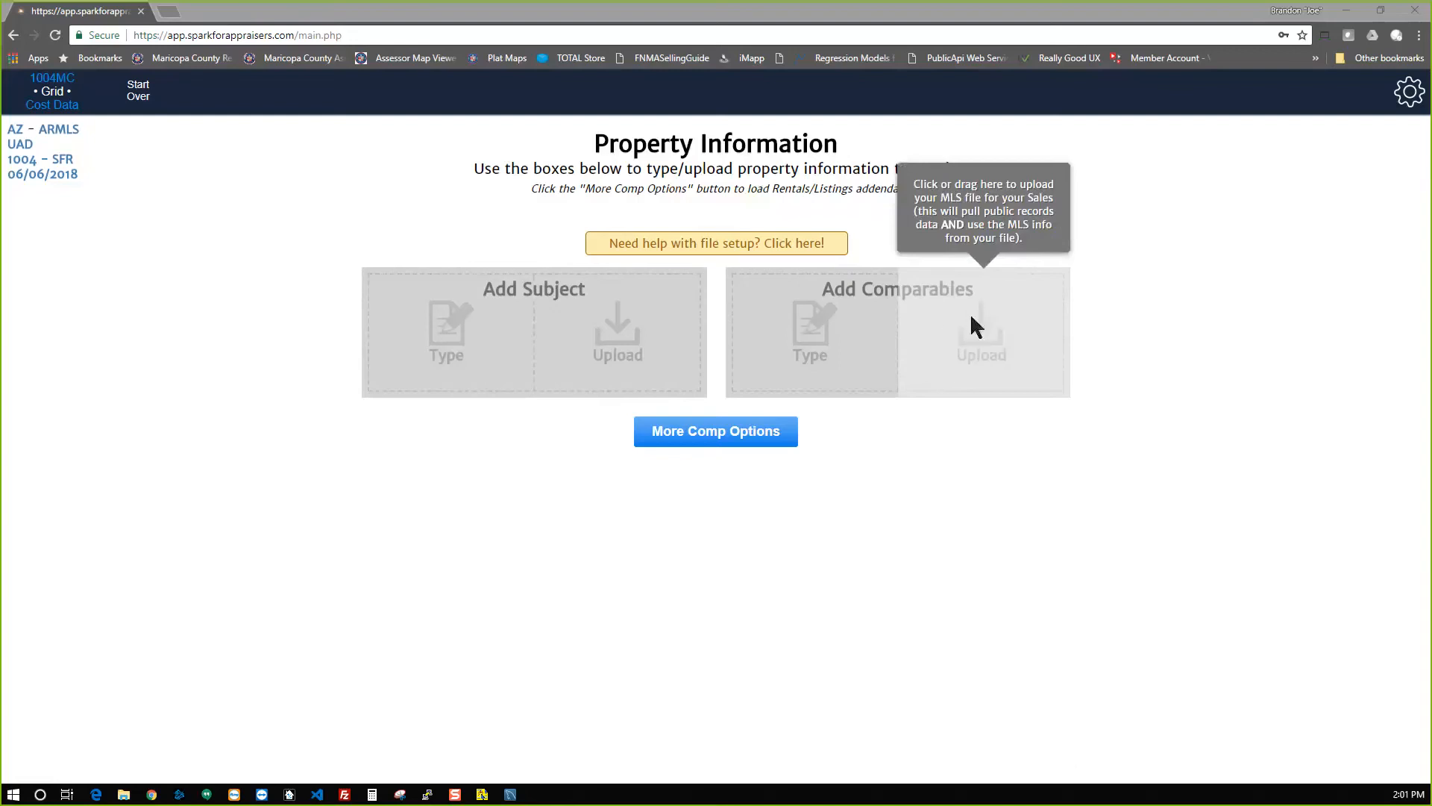
Upload the 001_Comps MLS file as the comparables and bring up the sales grid.
left_click(970, 312)
left_click(200, 136)
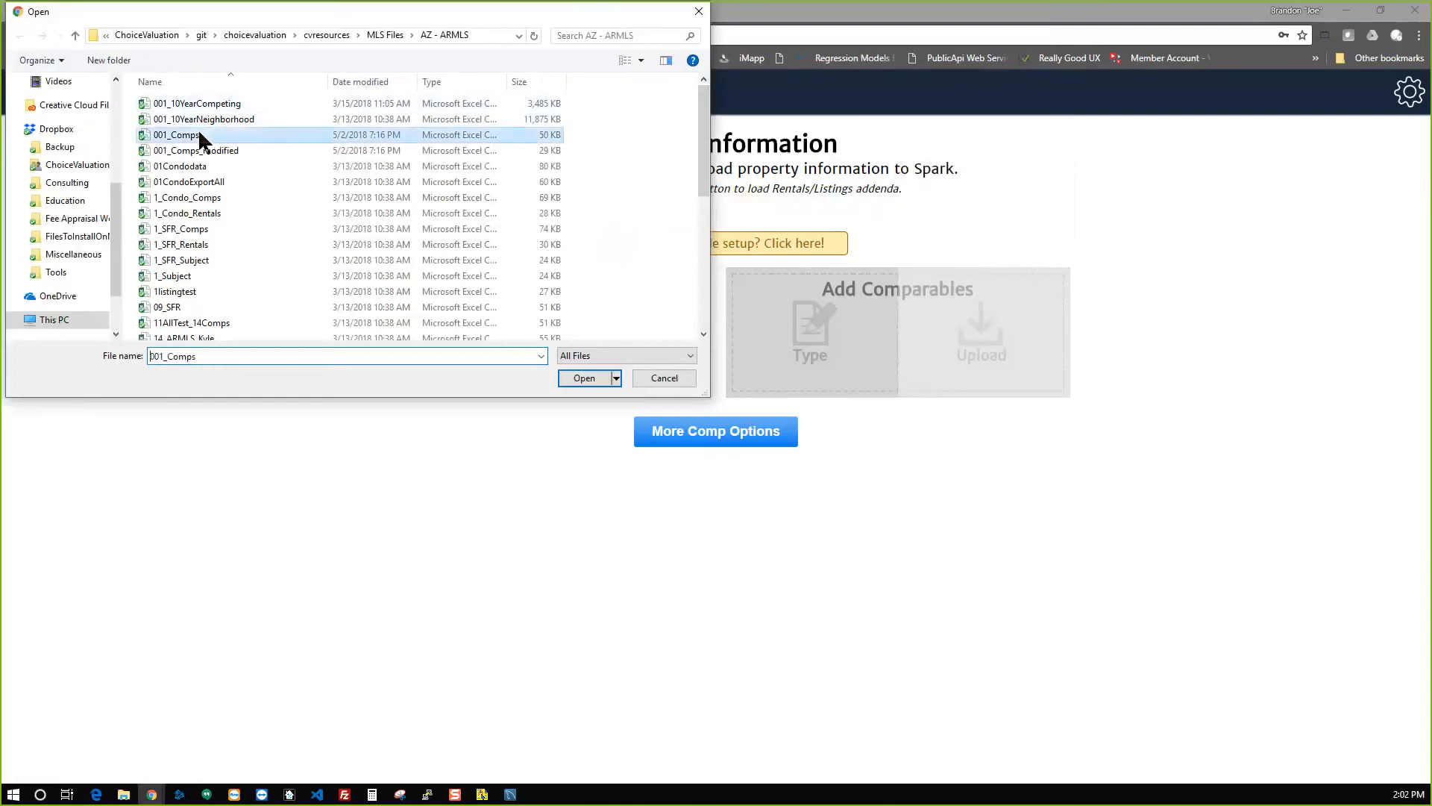
double_click(200, 135)
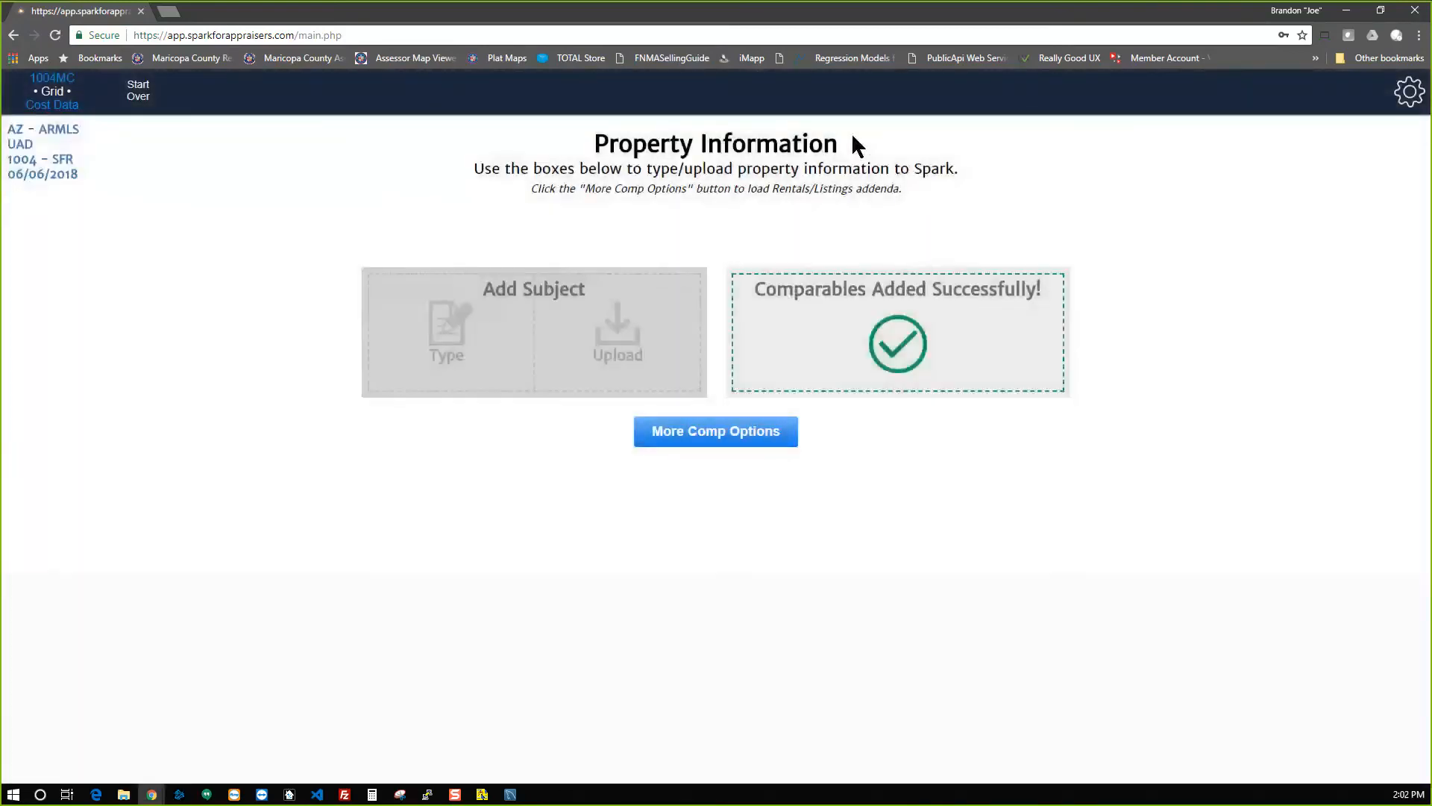
left_click(715, 92)
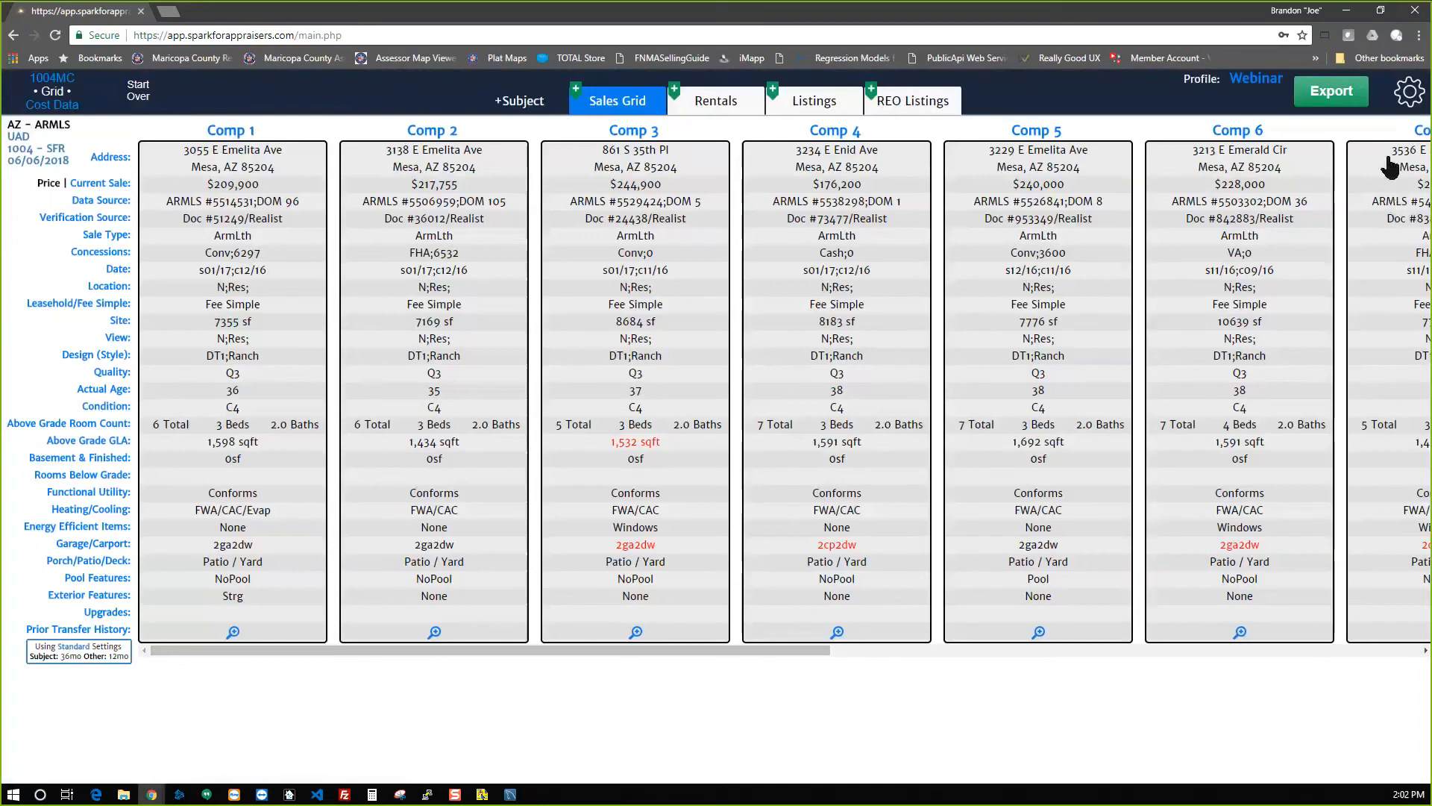
Make the seventh comparable the subject property and go to the Cost Data section.
left_click_drag(1381, 204, 527, 109)
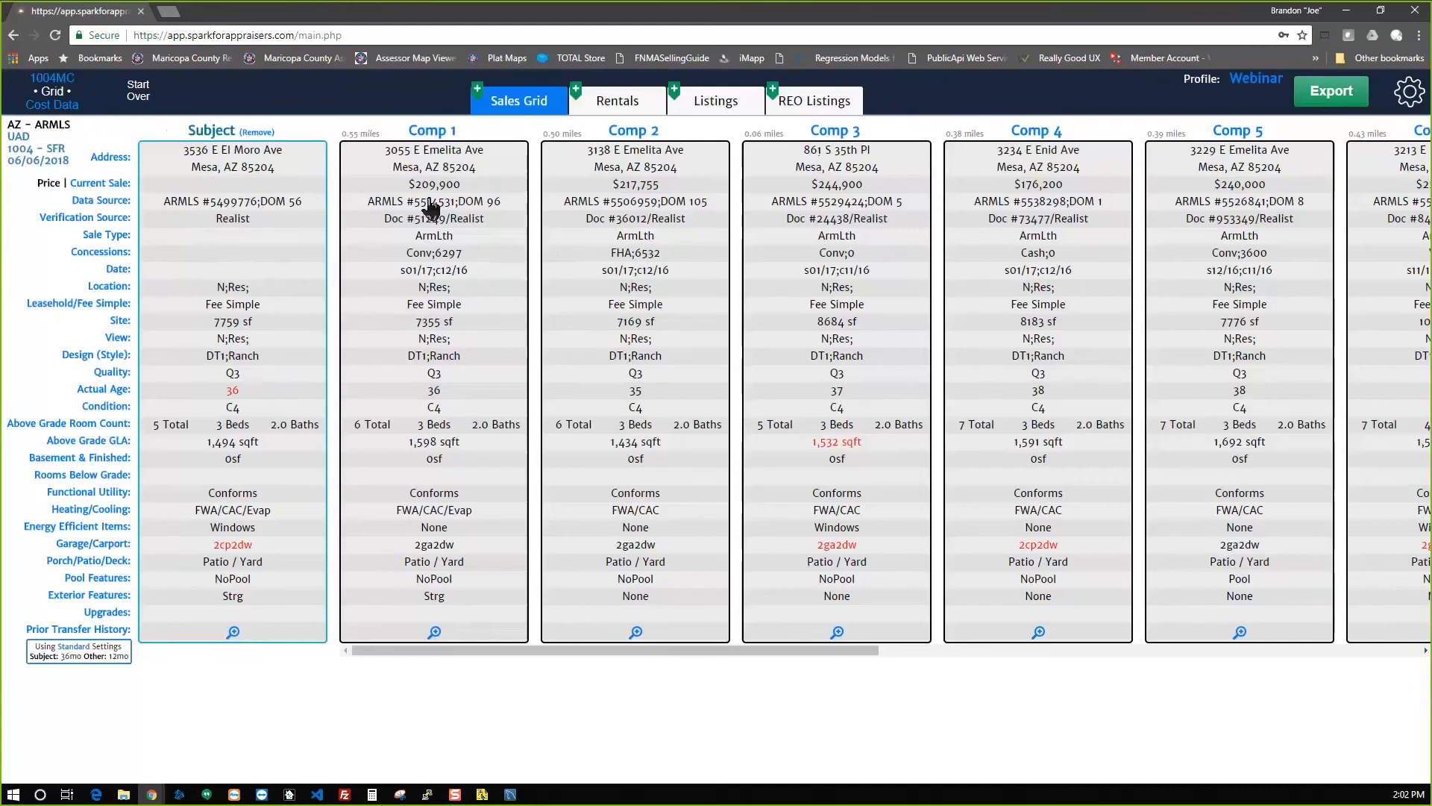
left_click(52, 105)
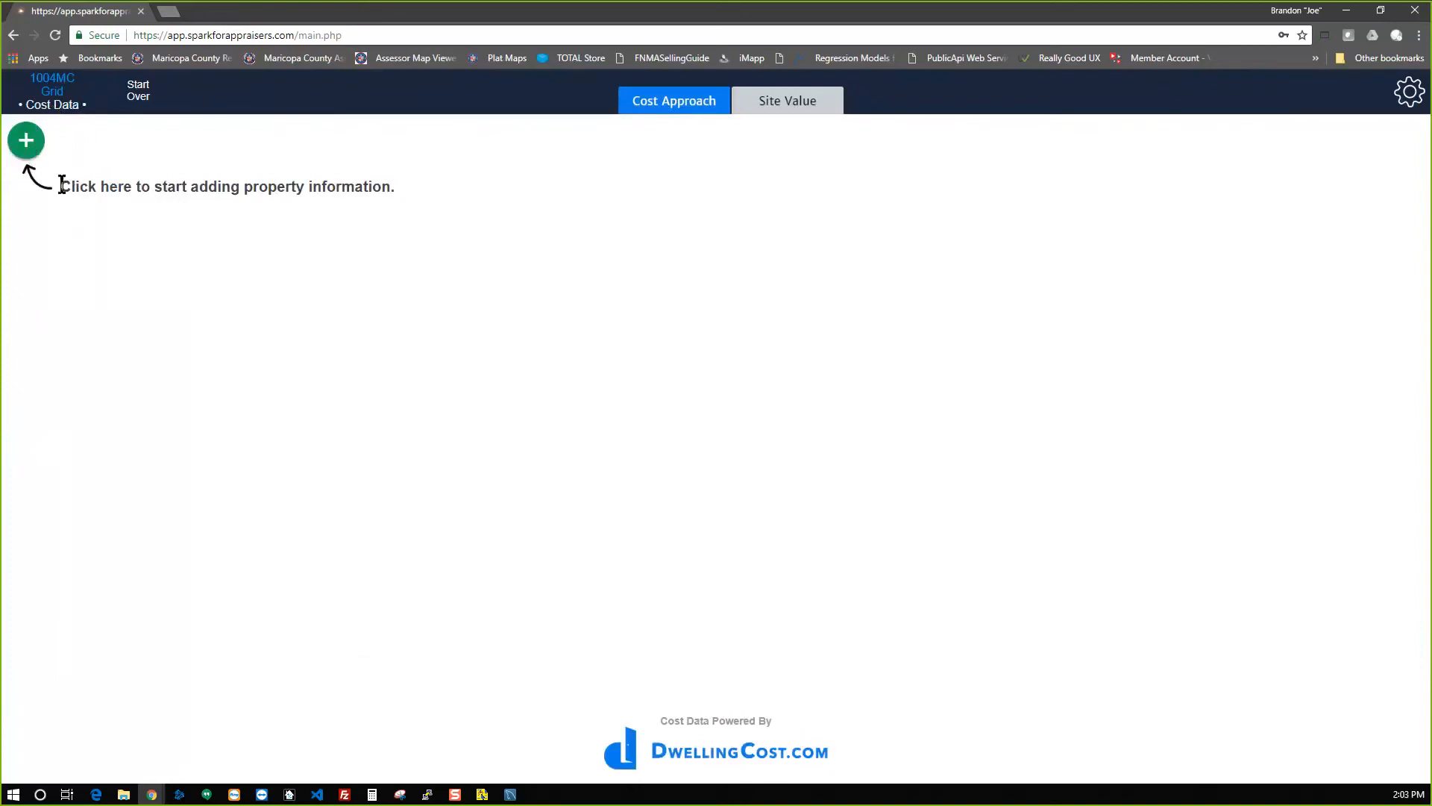
left_click(26, 142)
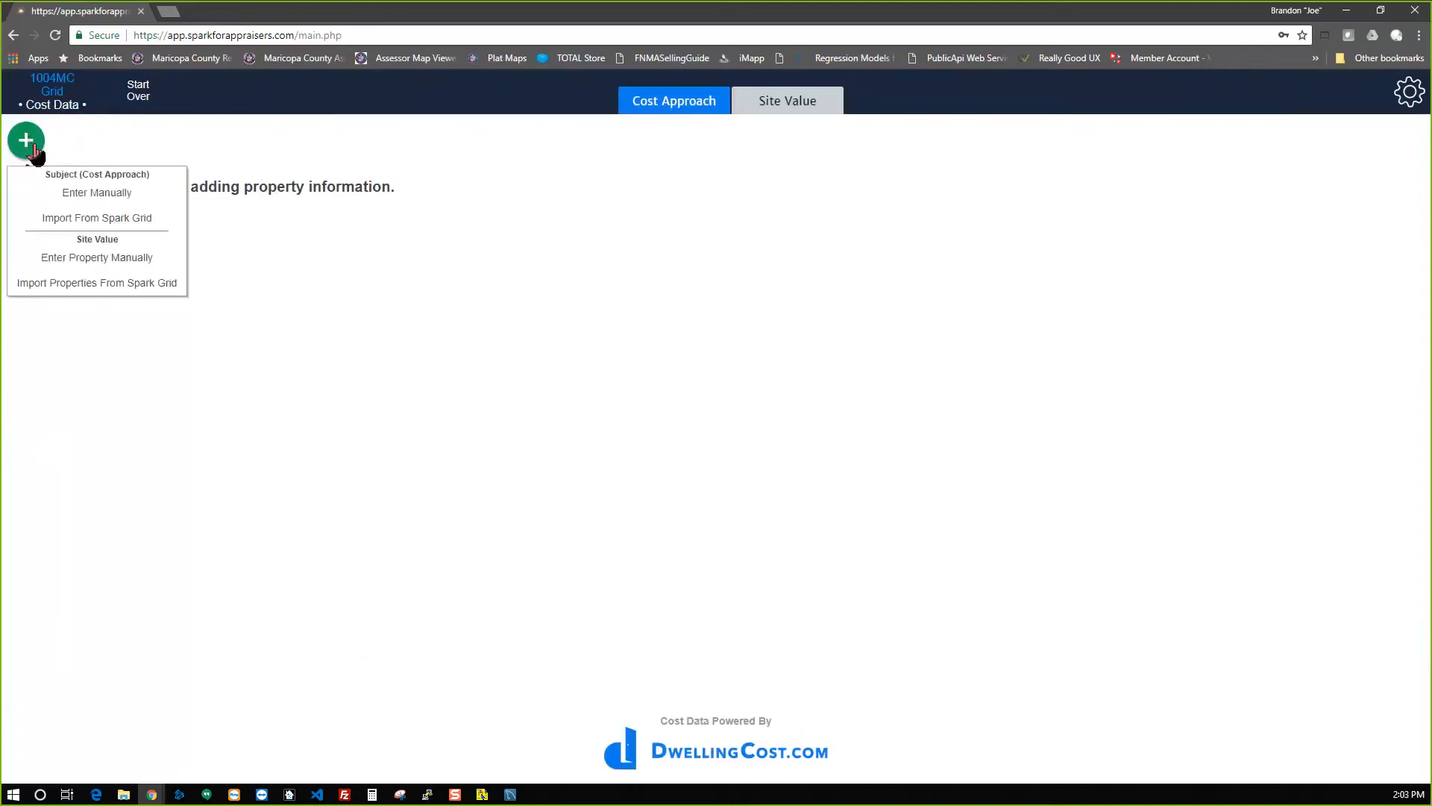
left_click(108, 197)
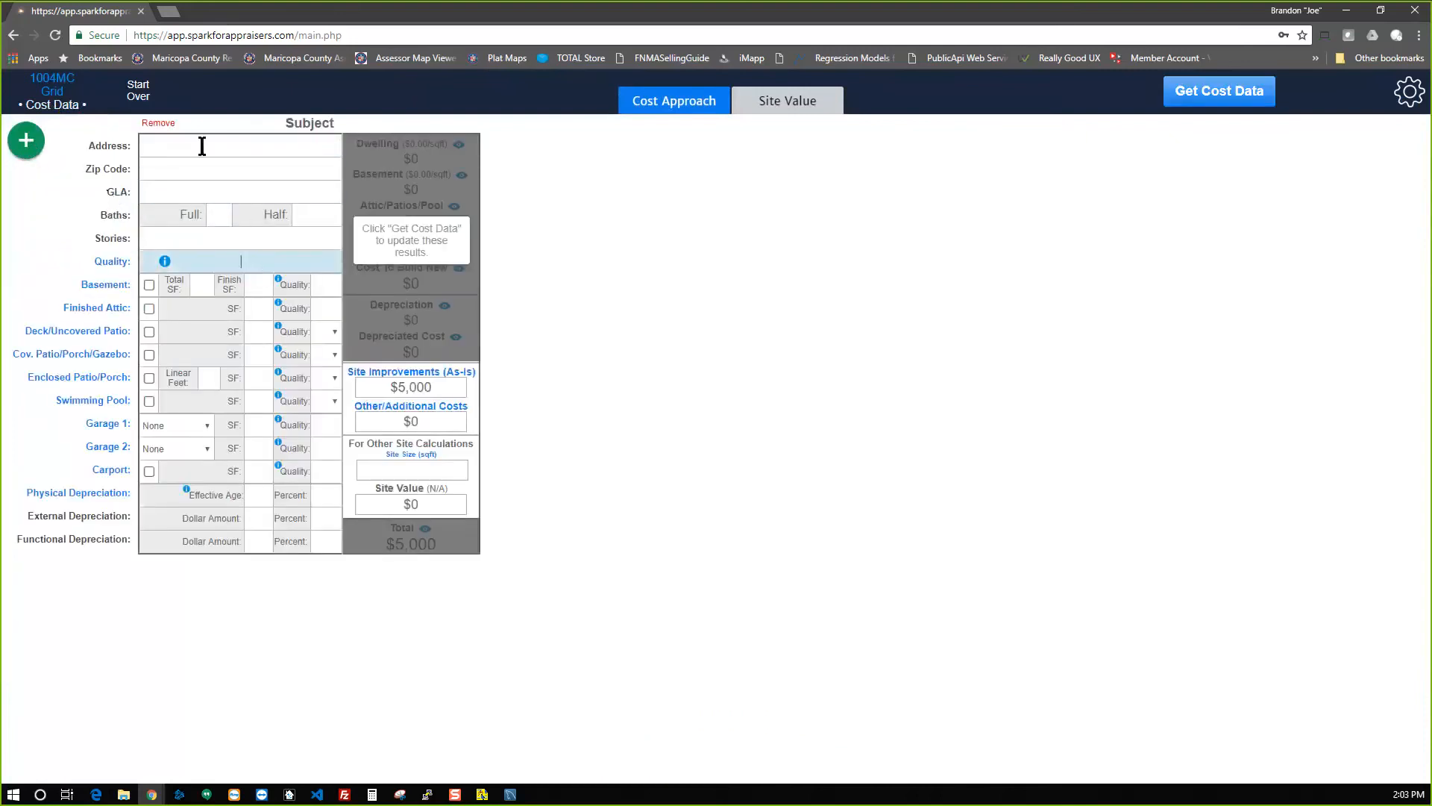
left_click(164, 124)
Import the cost approach subject from the Spark grid and set its overall quality to 3.5.
left_click(30, 143)
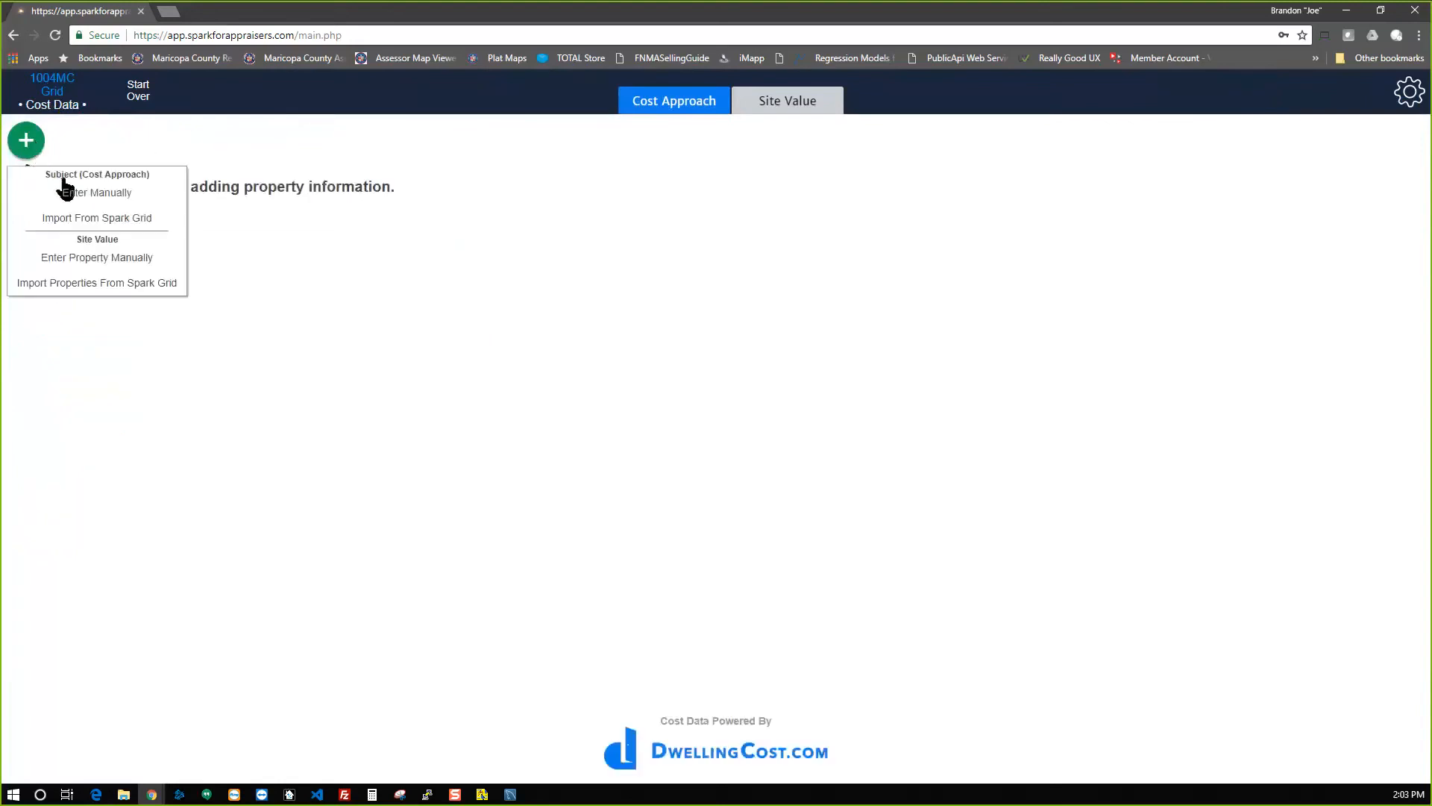
left_click(119, 223)
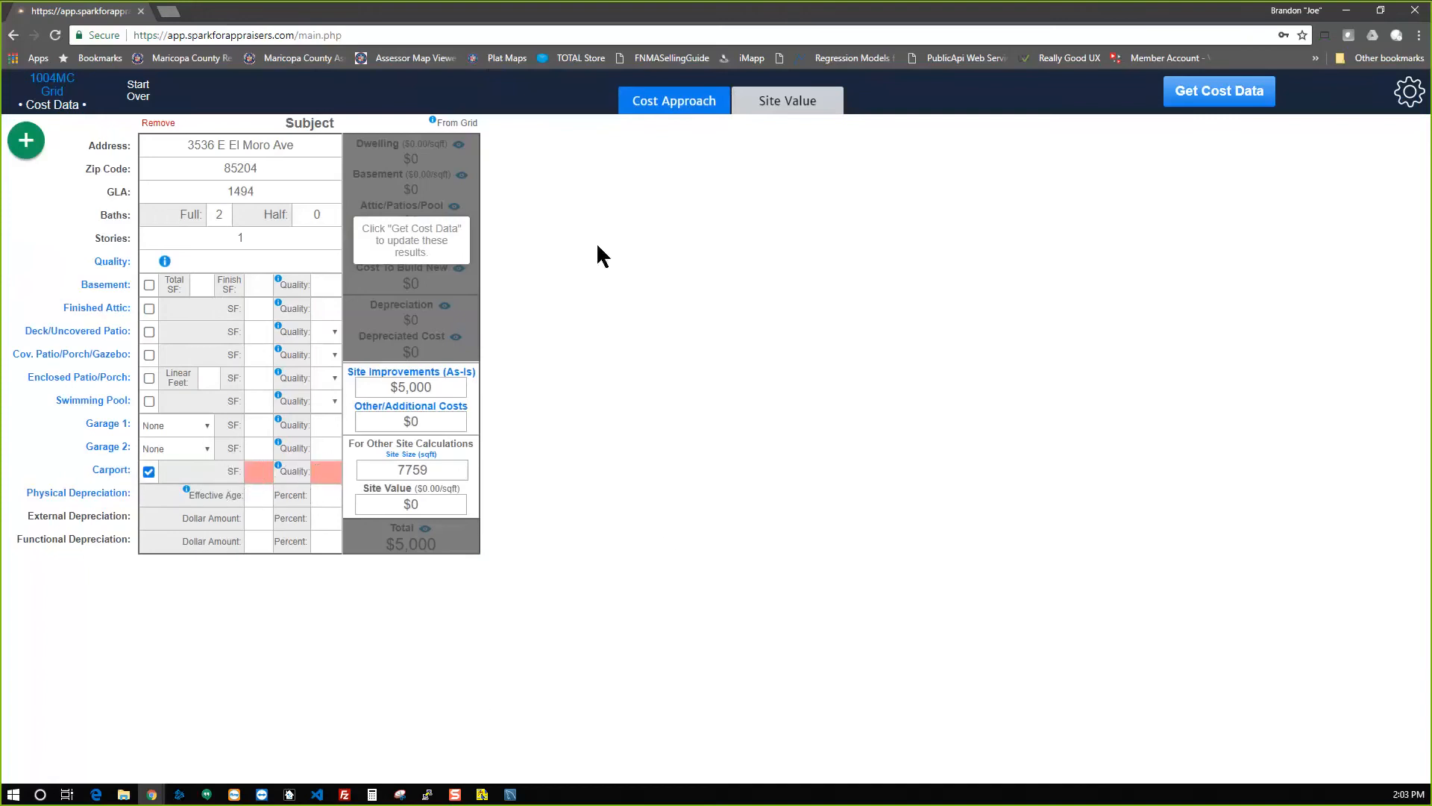
left_click(262, 262)
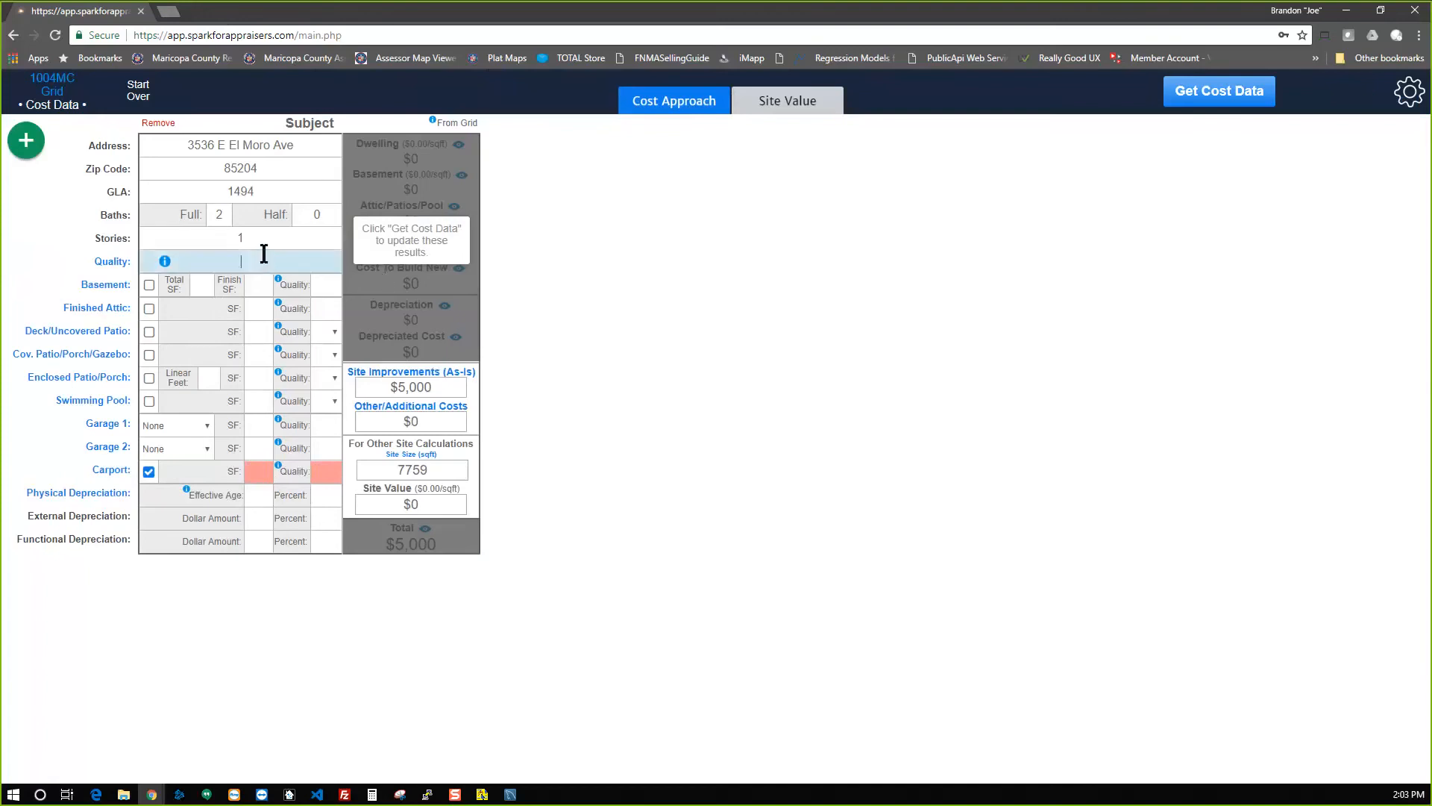
type("3.5")
Look up the quality ratings, open their detailed explanations page, and check the description of the current quality choice.
left_click(165, 260)
mouse_move(165, 258)
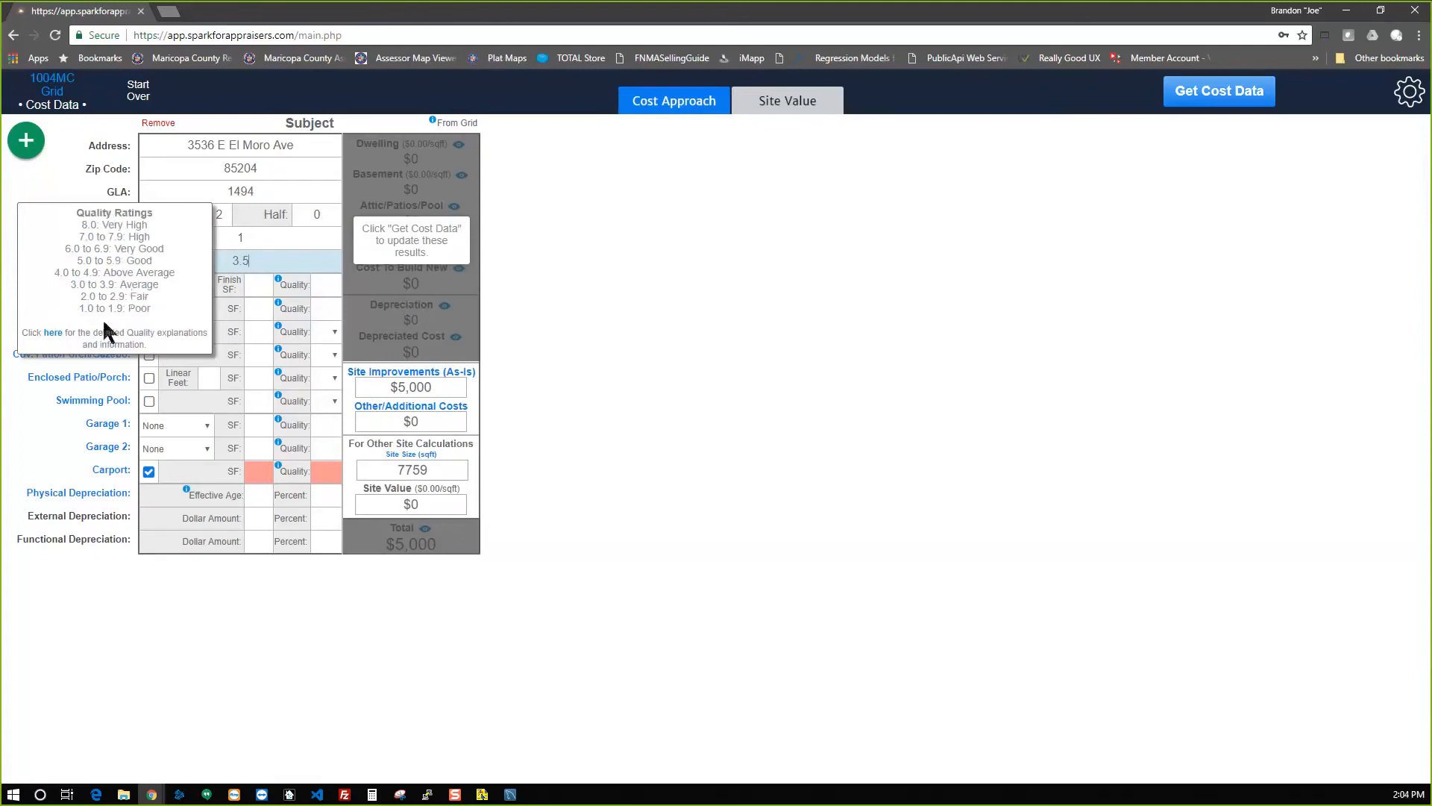
left_click(52, 334)
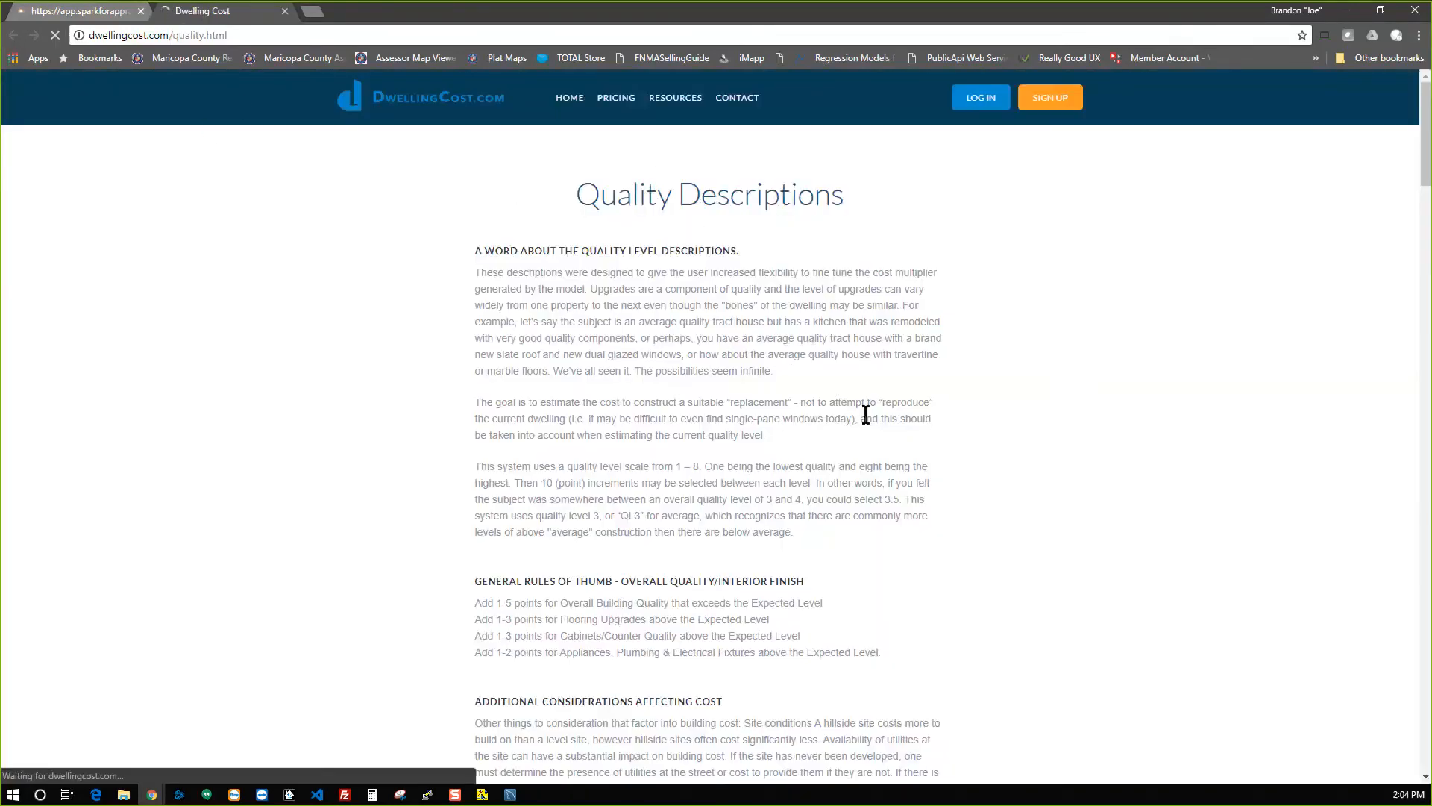
scroll(867, 418, "down", 3)
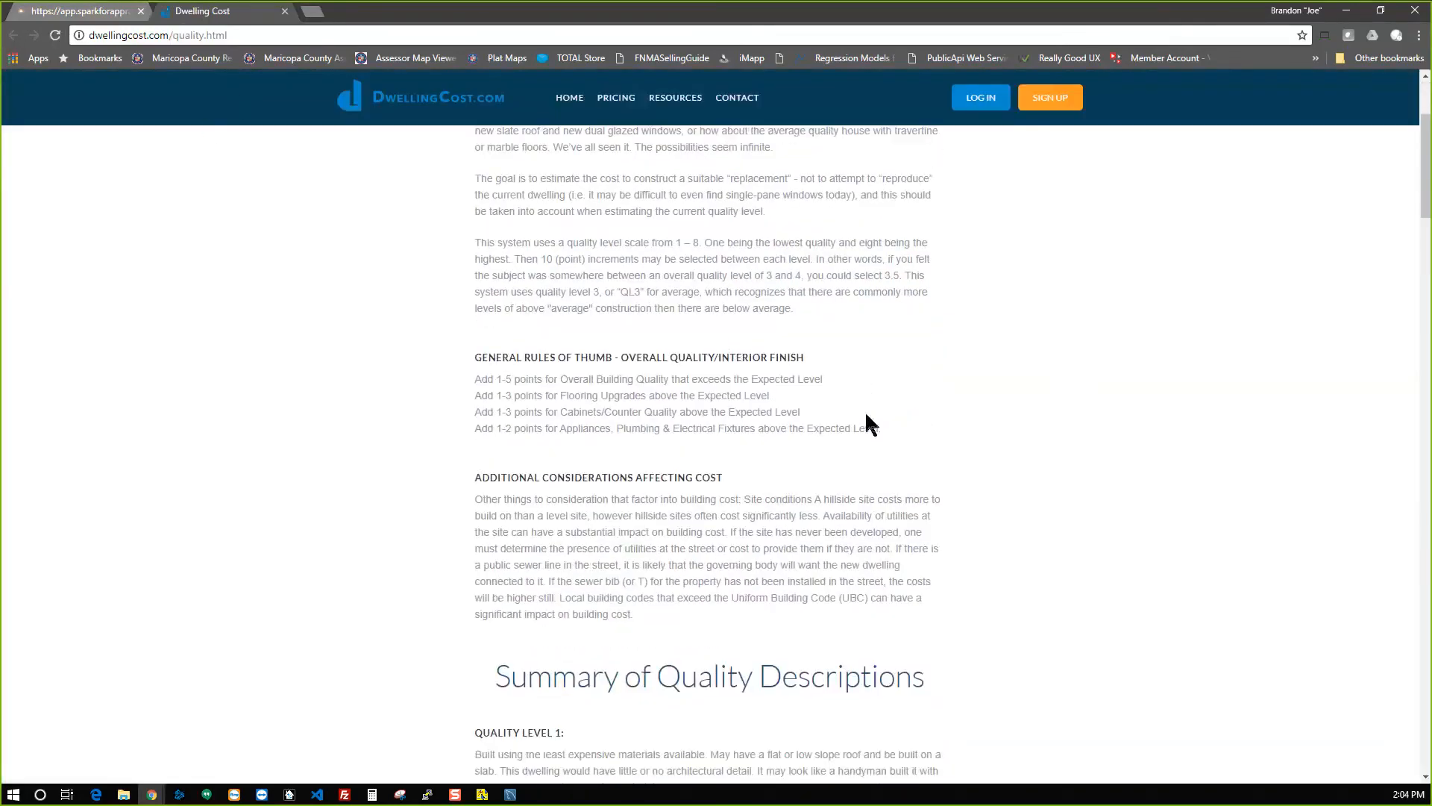
left_click(904, 362)
left_click(120, 12)
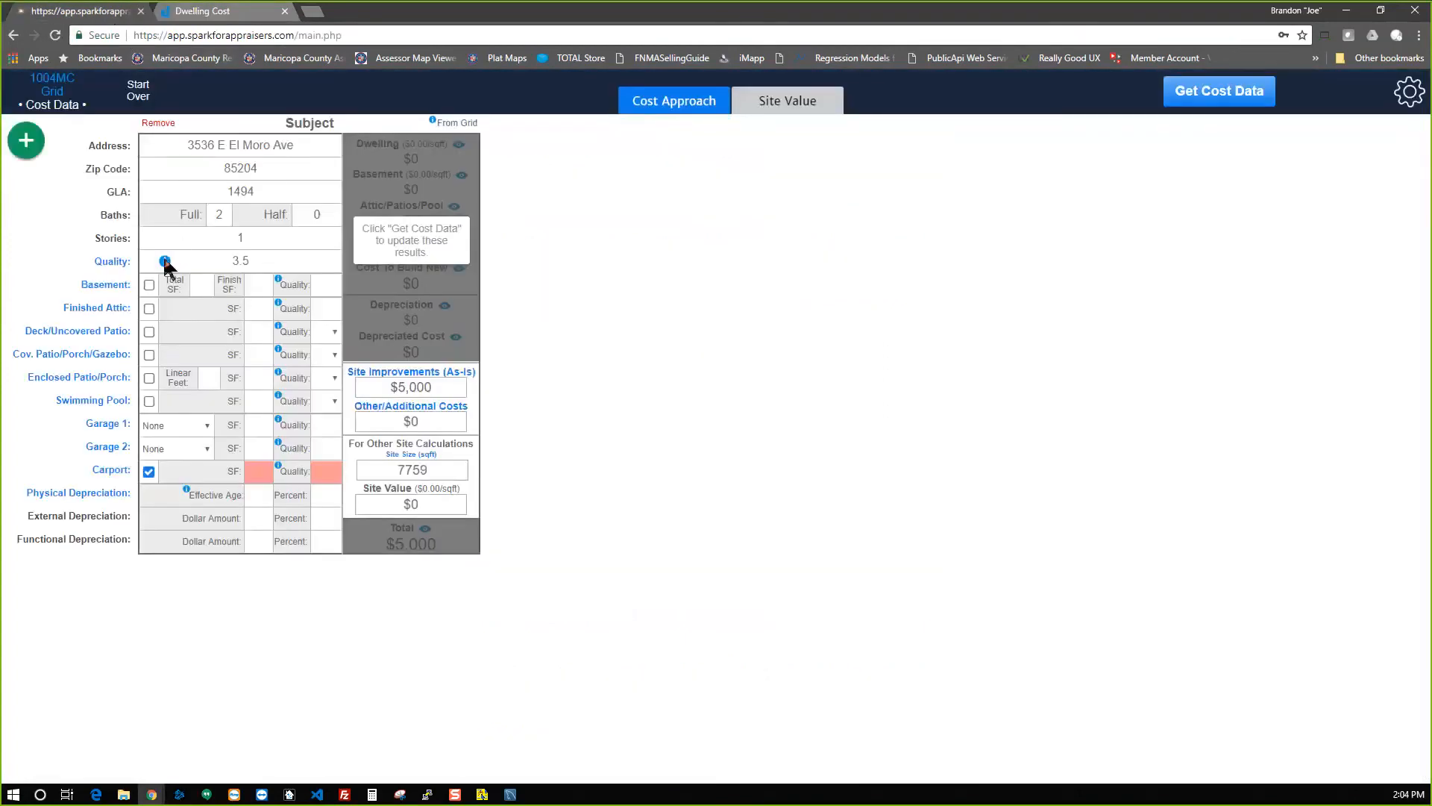
mouse_move(164, 260)
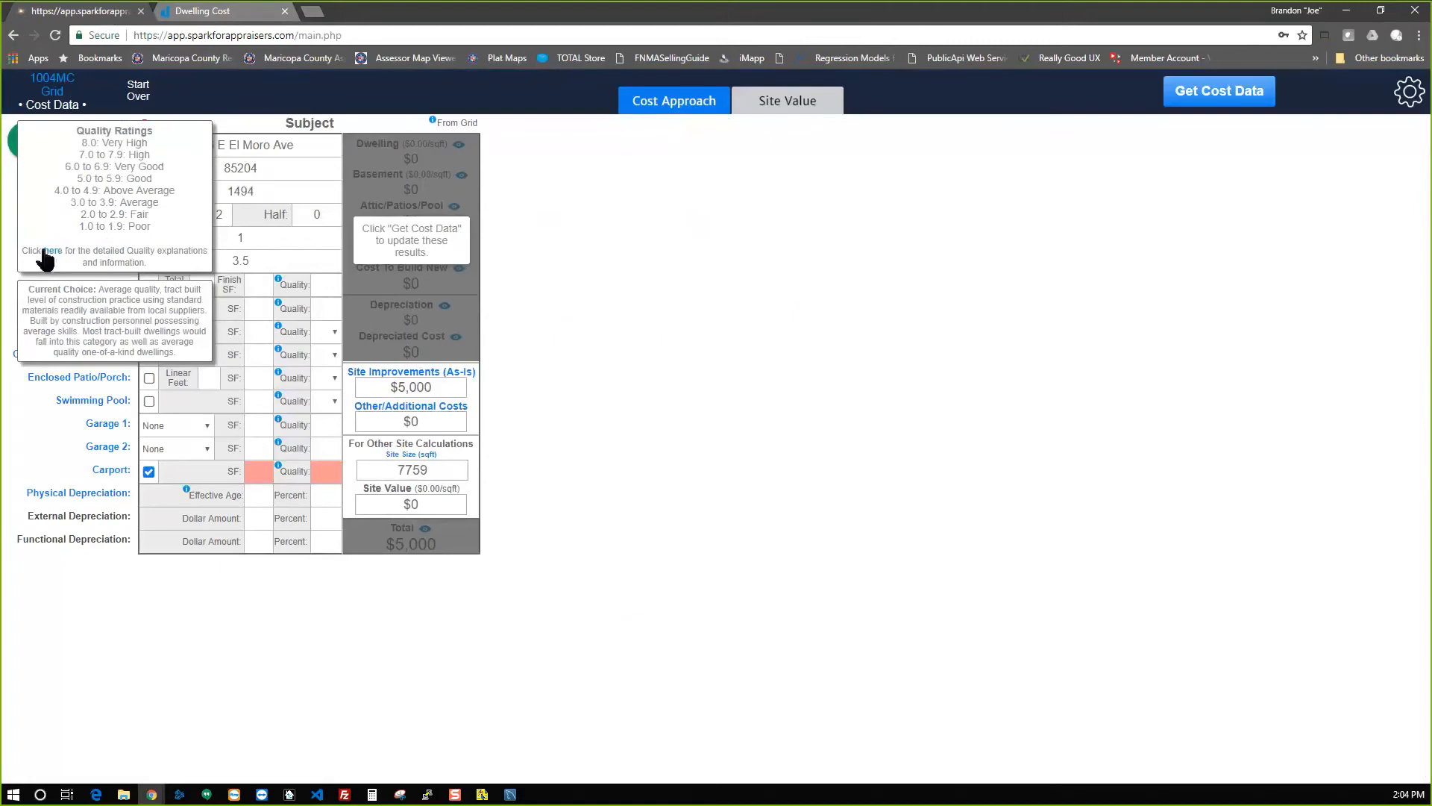
Review the general rules of thumb for adding quality points on the DwellingCost Quality Descriptions page.
left_click(241, 17)
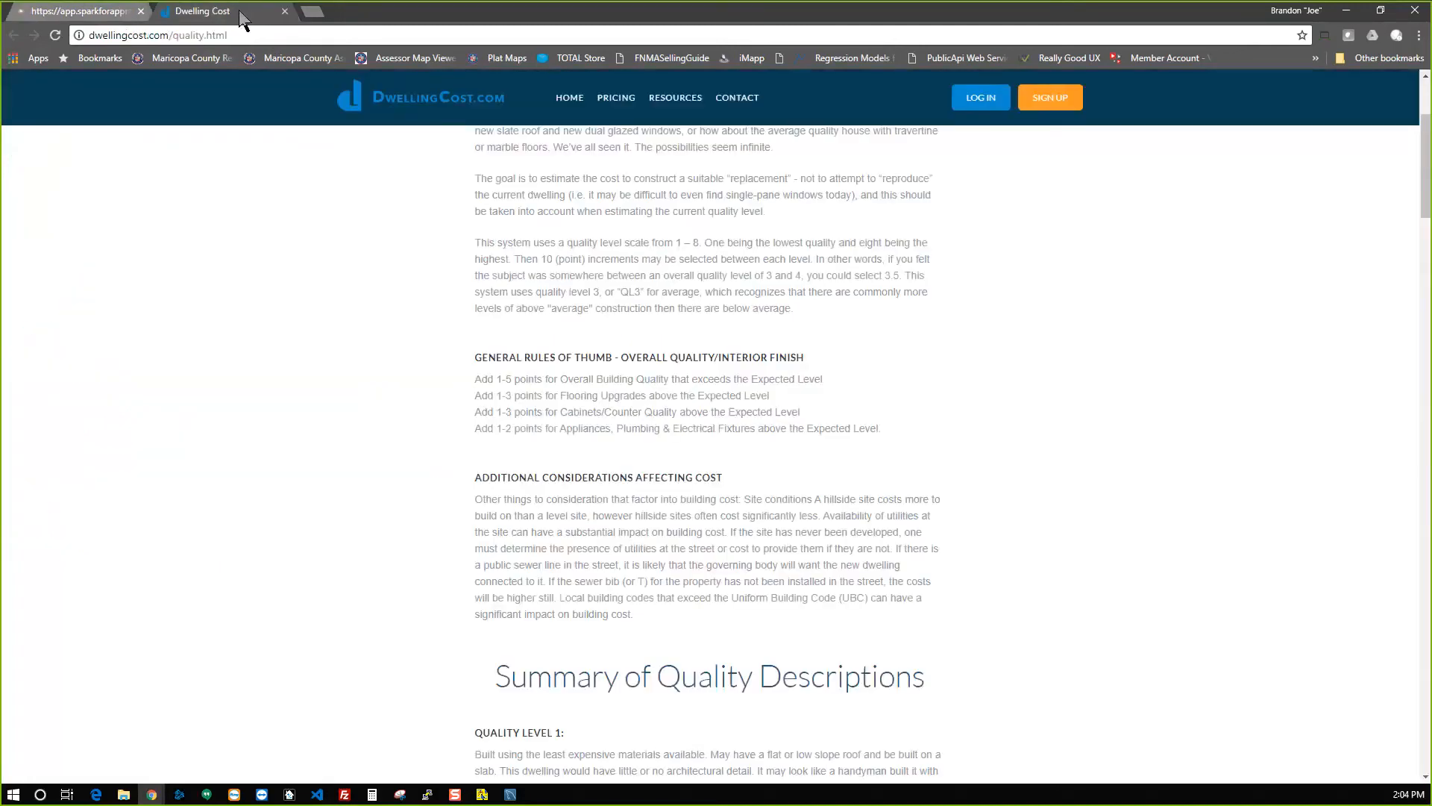
scroll(833, 367, "down", 1)
left_click_drag(896, 354, 581, 293)
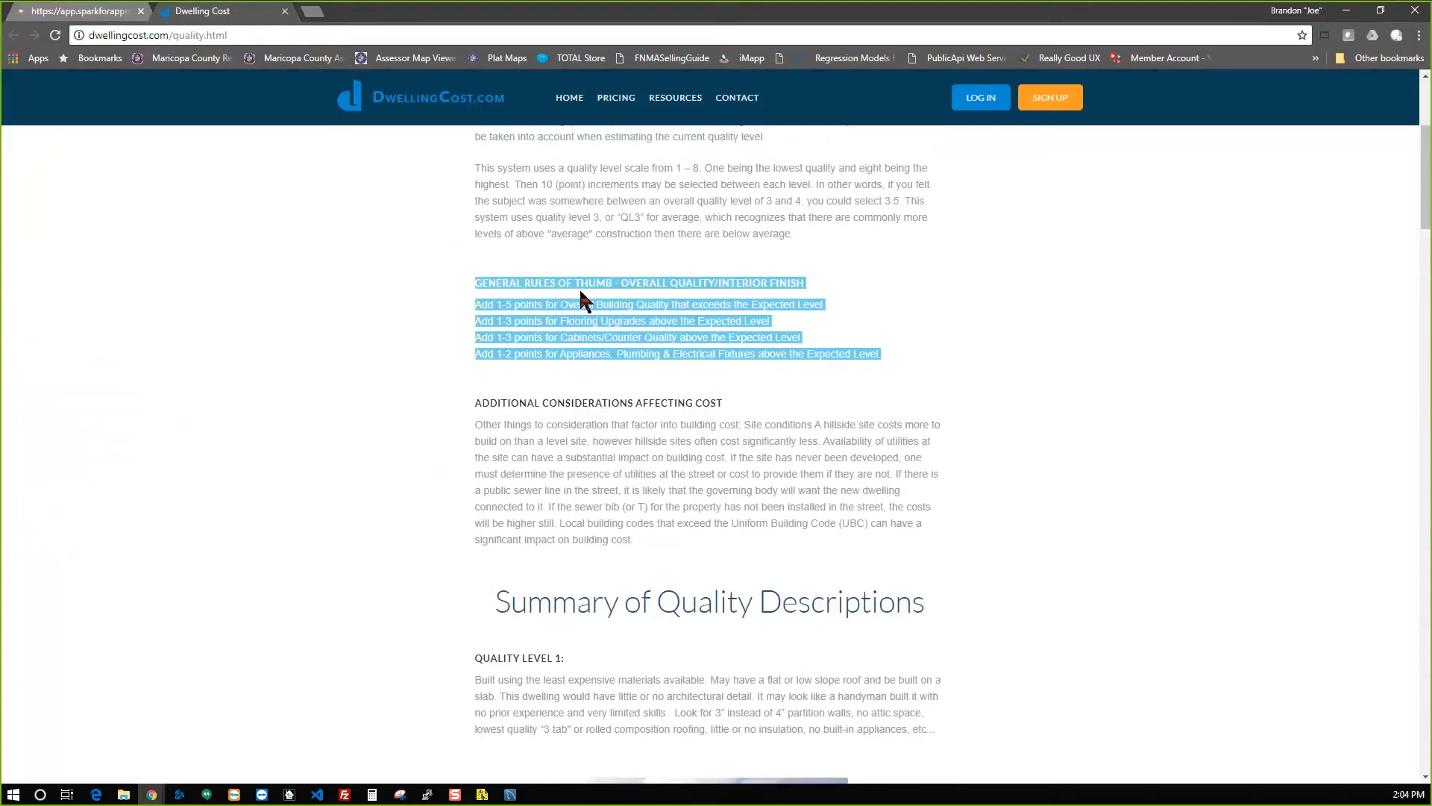
left_click(556, 312)
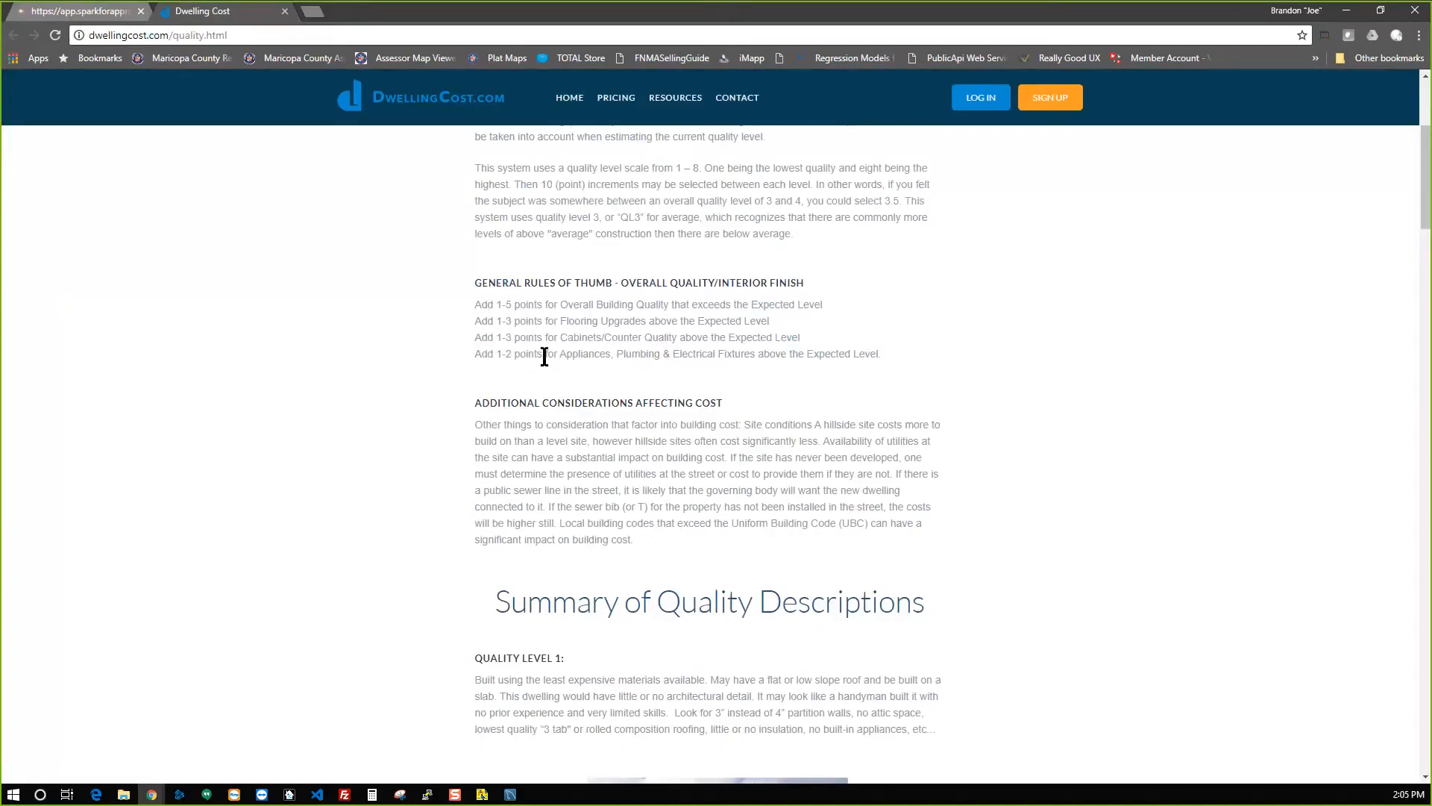
left_click_drag(552, 353, 707, 362)
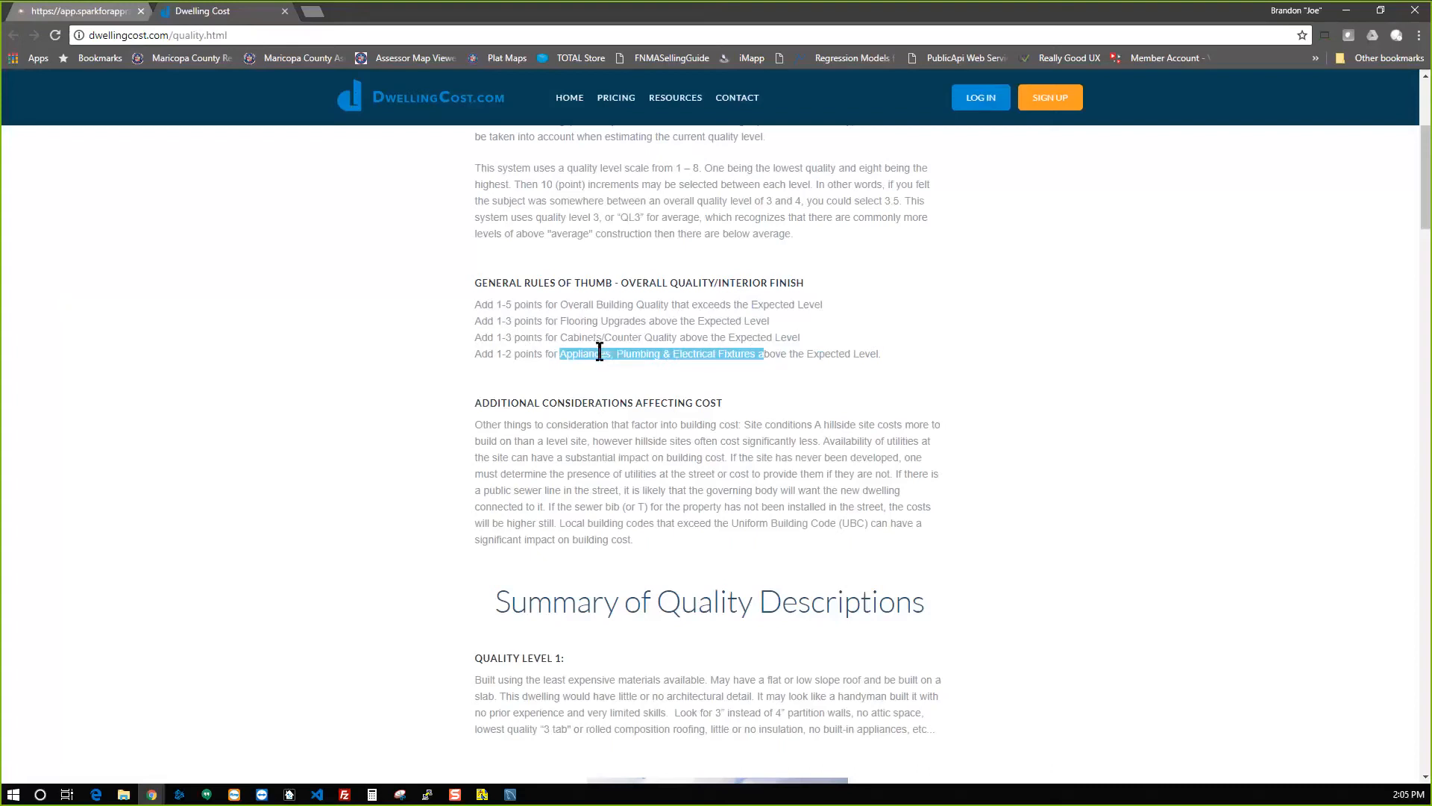
left_click(521, 359)
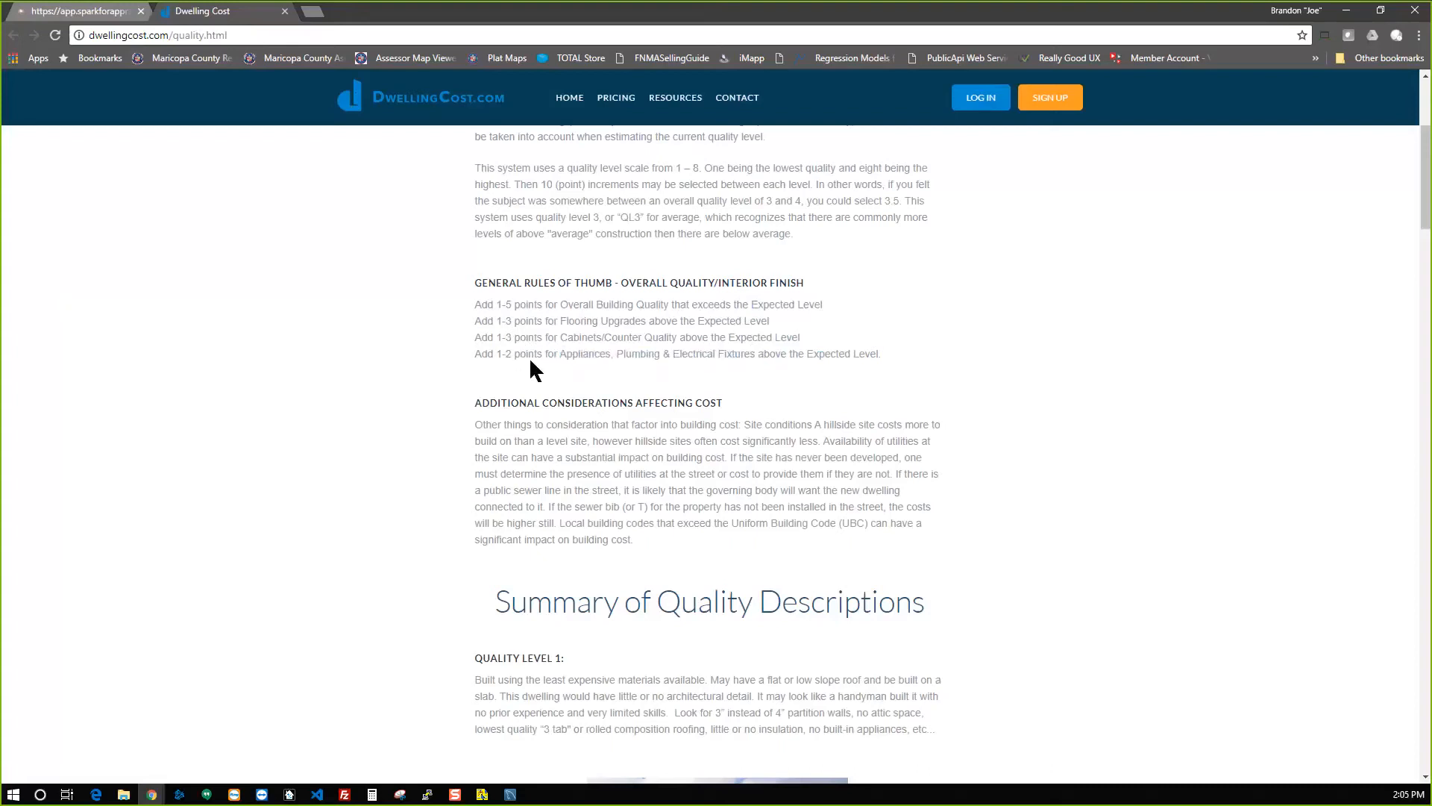
left_click_drag(513, 355, 500, 354)
left_click(535, 358)
left_click(542, 354)
left_click_drag(479, 304, 716, 355)
left_click(556, 298)
Examine the Quality Level 1 description and browse through its example house photos.
scroll(656, 359, "down", 4)
scroll(658, 359, "down", 3)
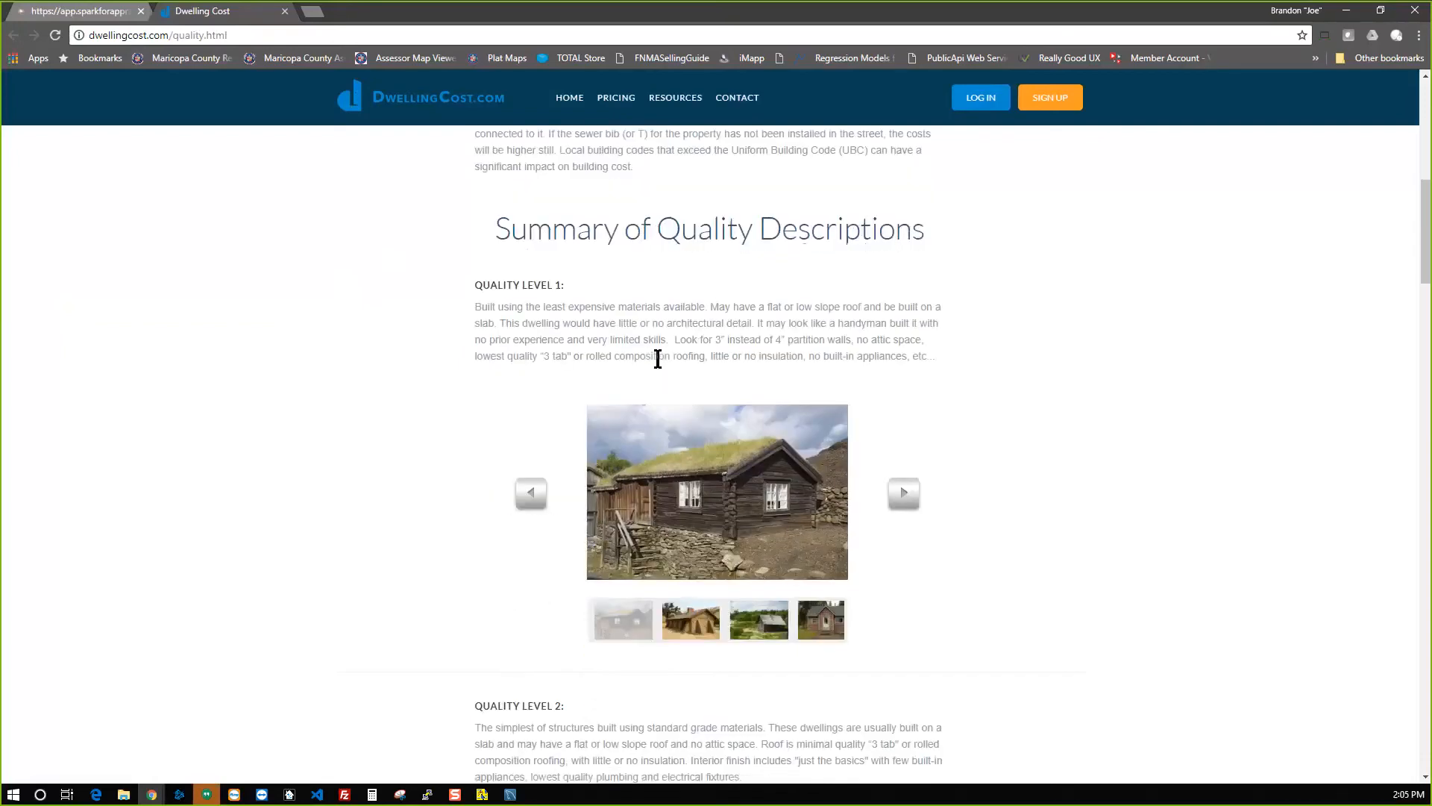
left_click_drag(491, 139, 591, 159)
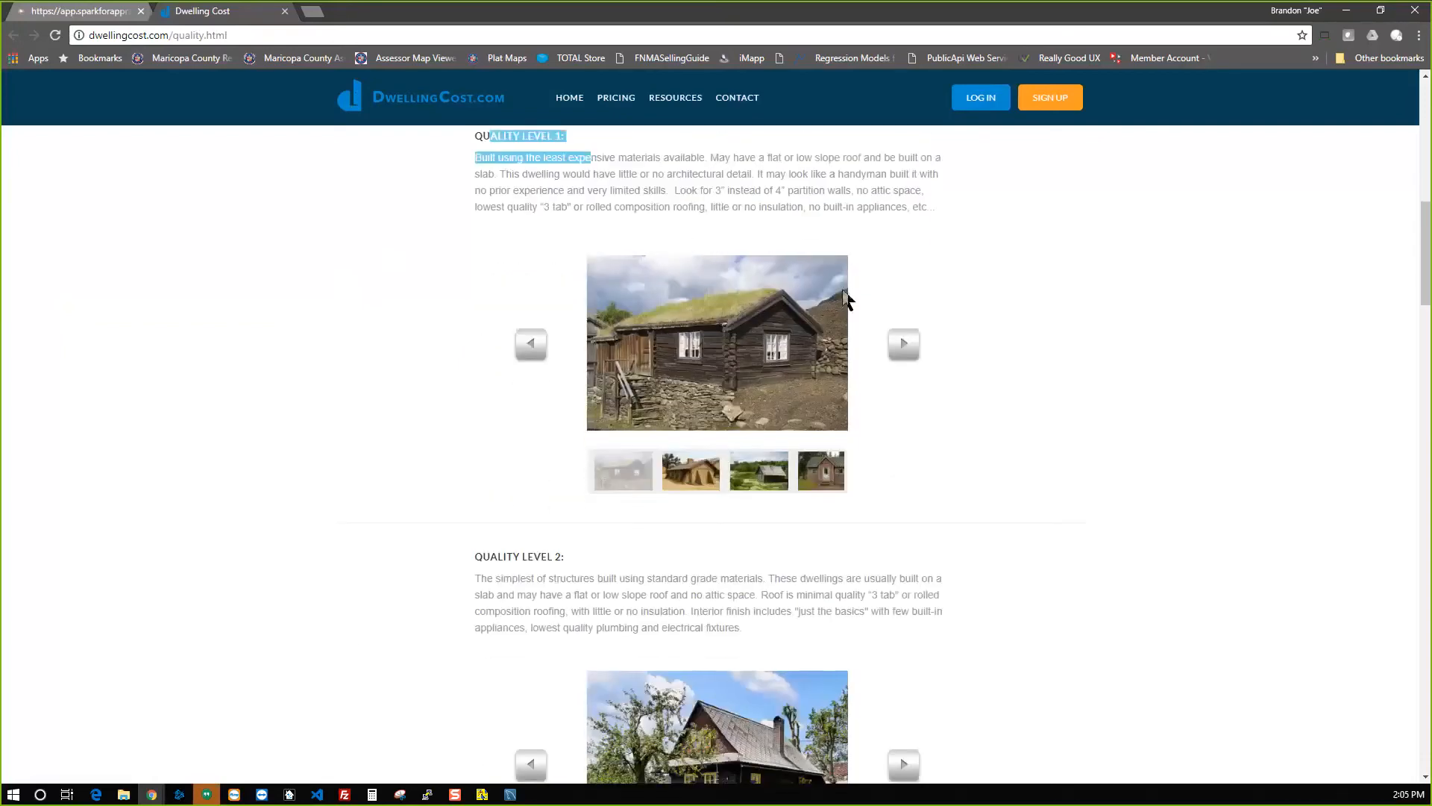
left_click(905, 344)
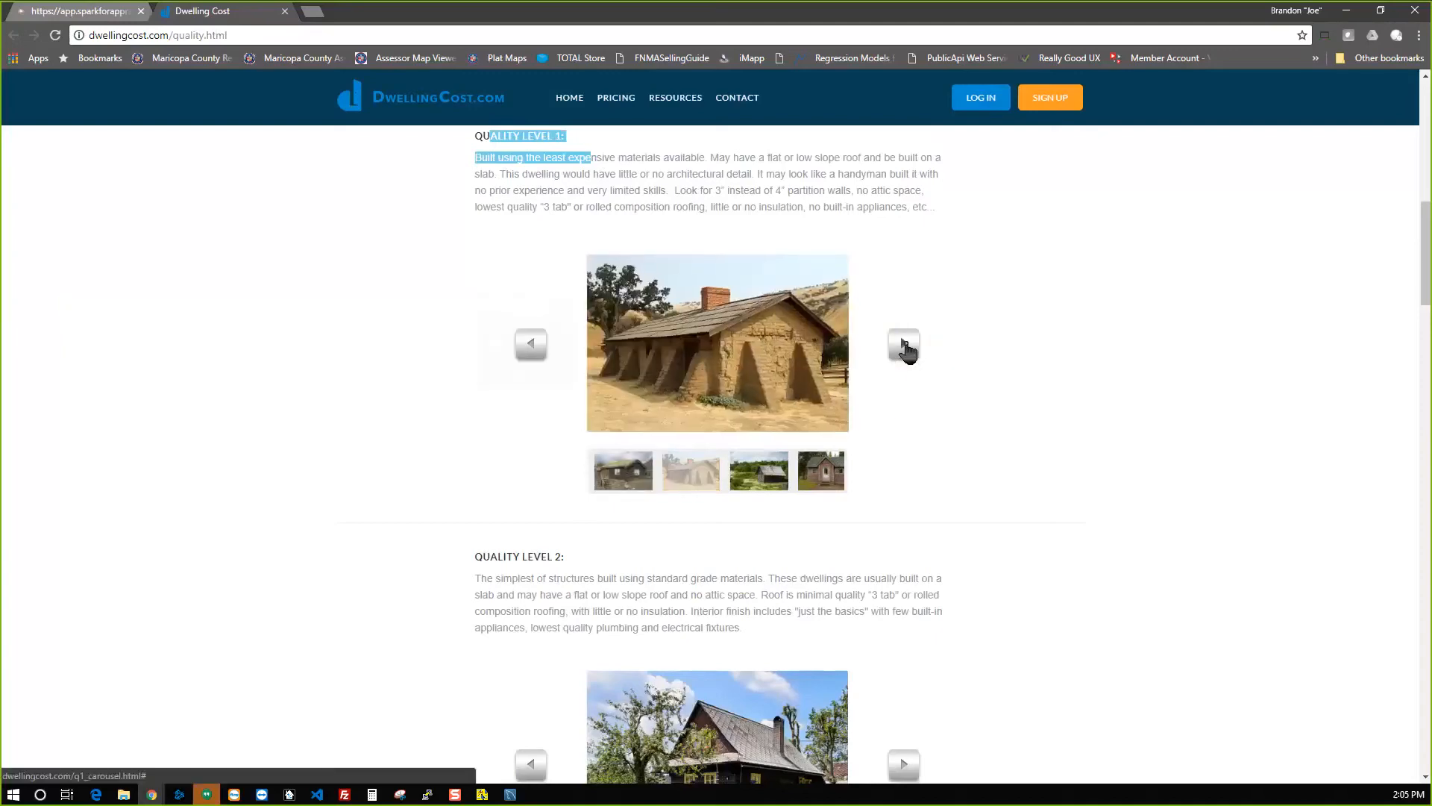
left_click(904, 347)
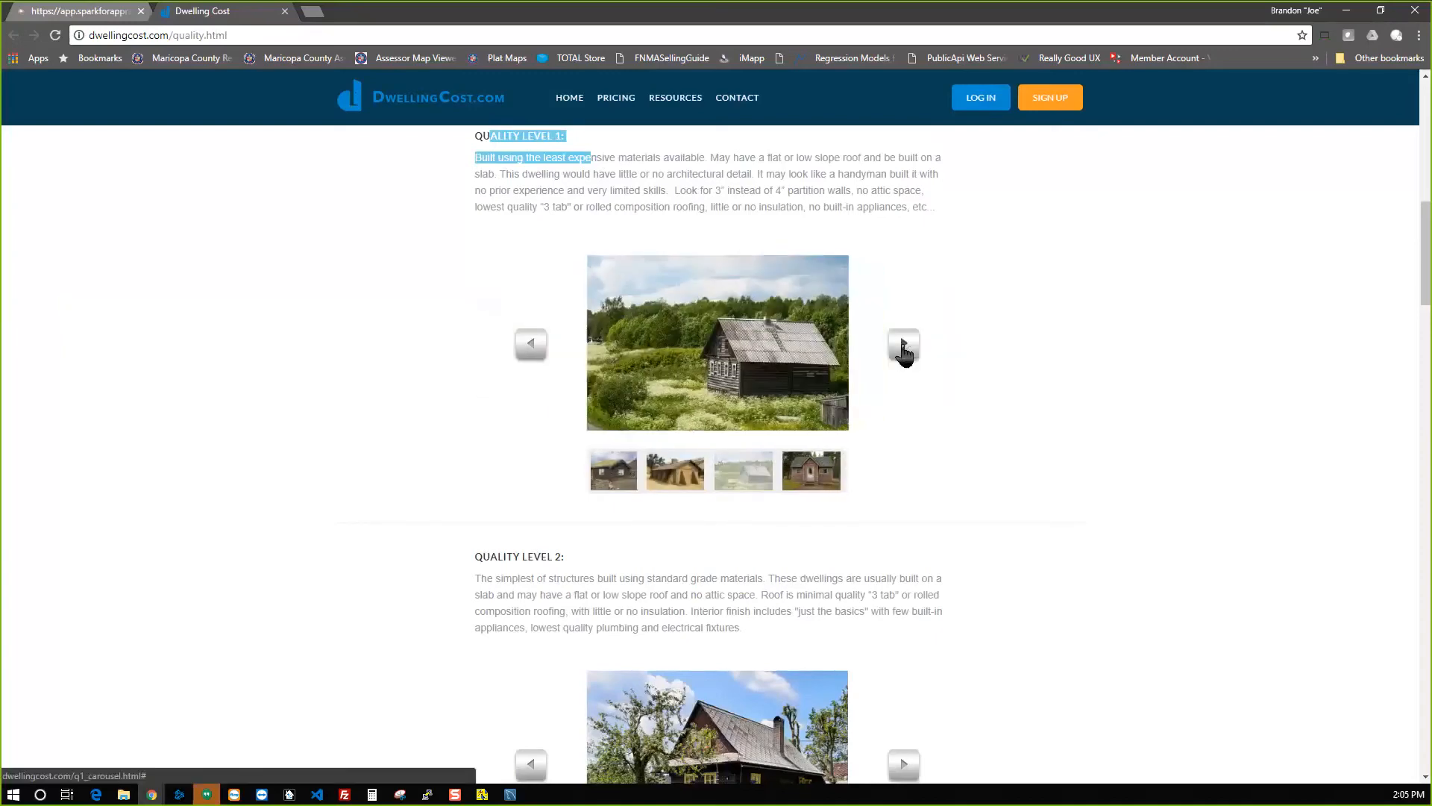
Examine the Quality Level 8 description and browse through its example house photos.
scroll(952, 409, "down", 9)
scroll(904, 423, "down", 20)
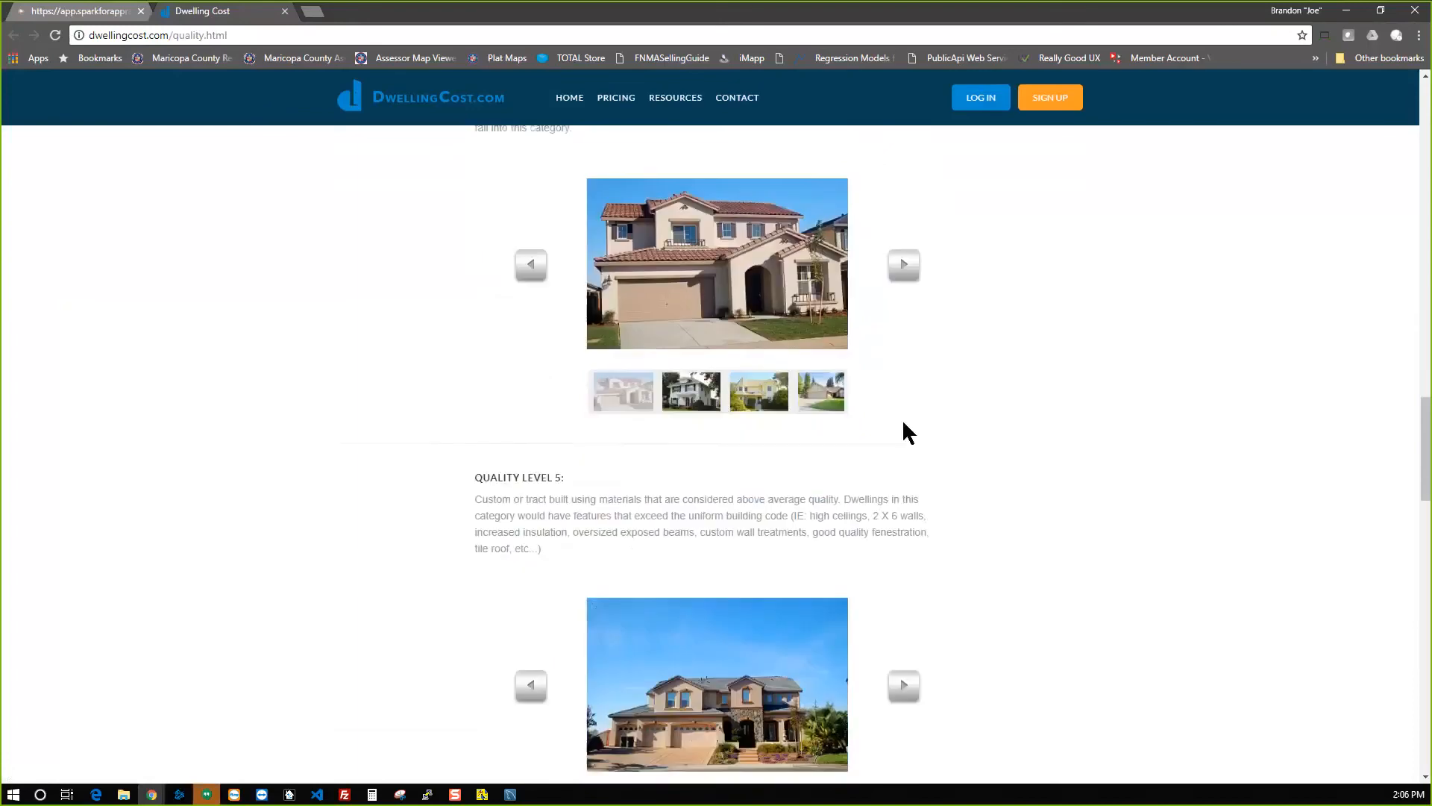
scroll(903, 423, "up", 4)
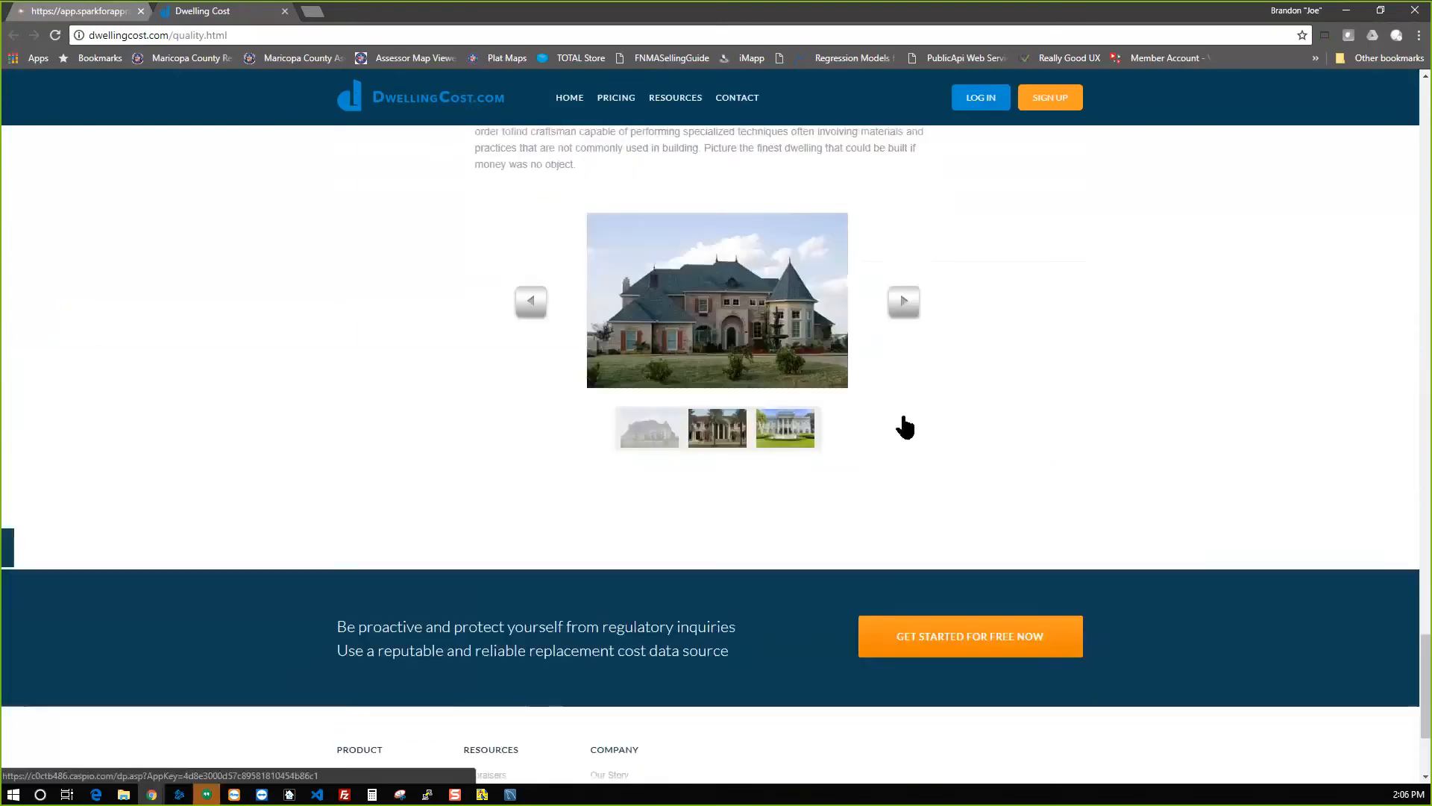
scroll(972, 455, "up", 2)
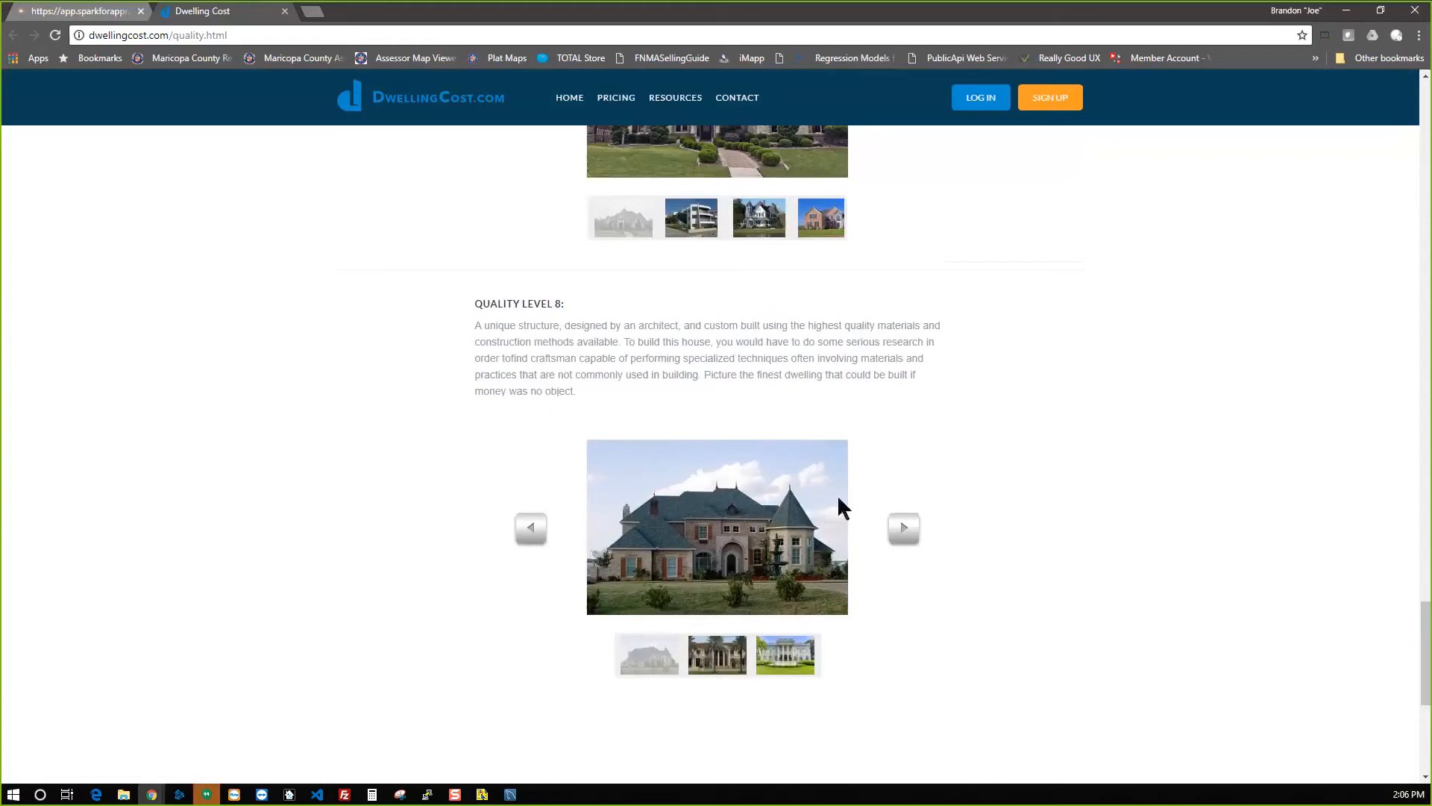
left_click(910, 541)
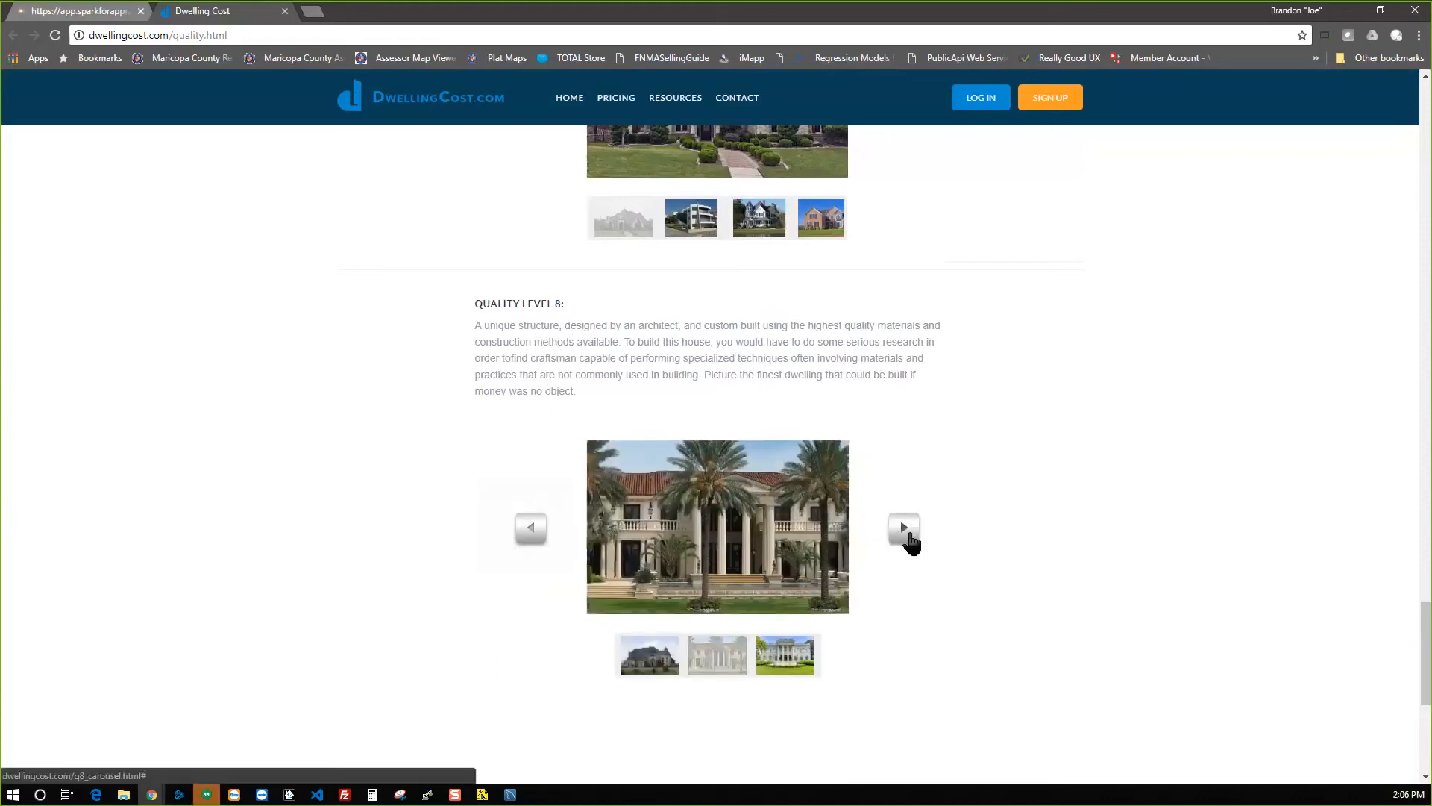
left_click(910, 542)
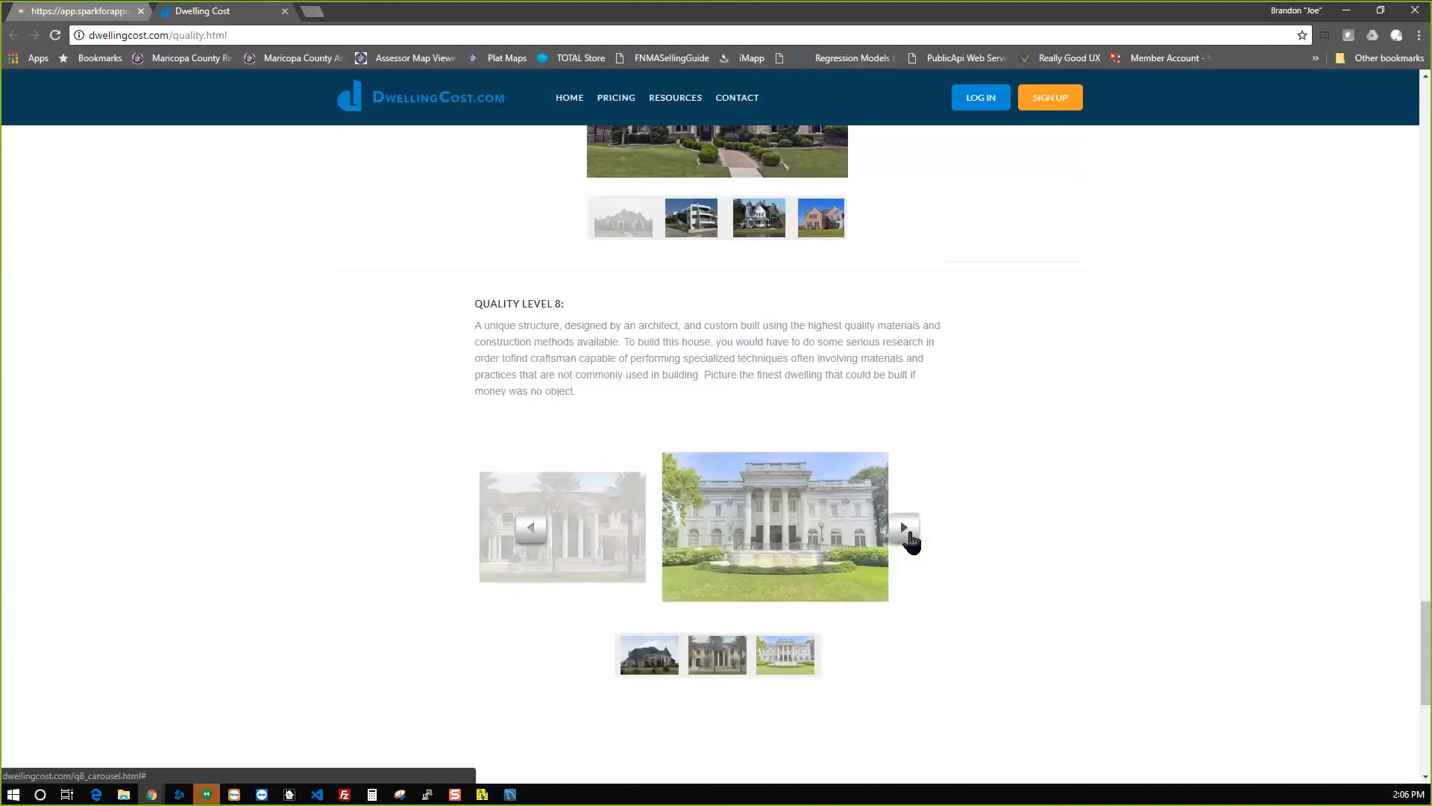
left_click(906, 535)
left_click(904, 534)
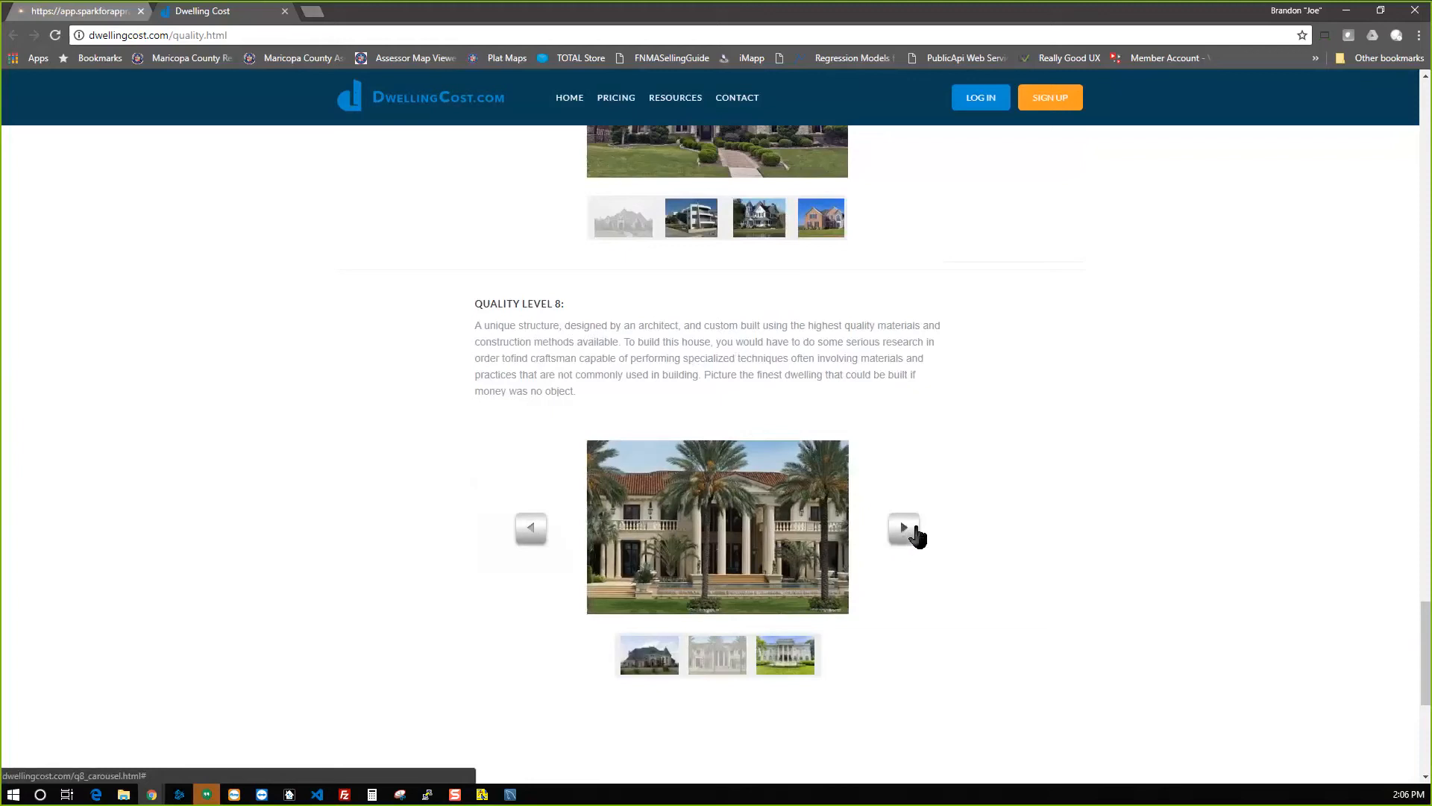
left_click_drag(509, 332, 569, 370)
left_click(515, 312)
left_click_drag(497, 305, 548, 305)
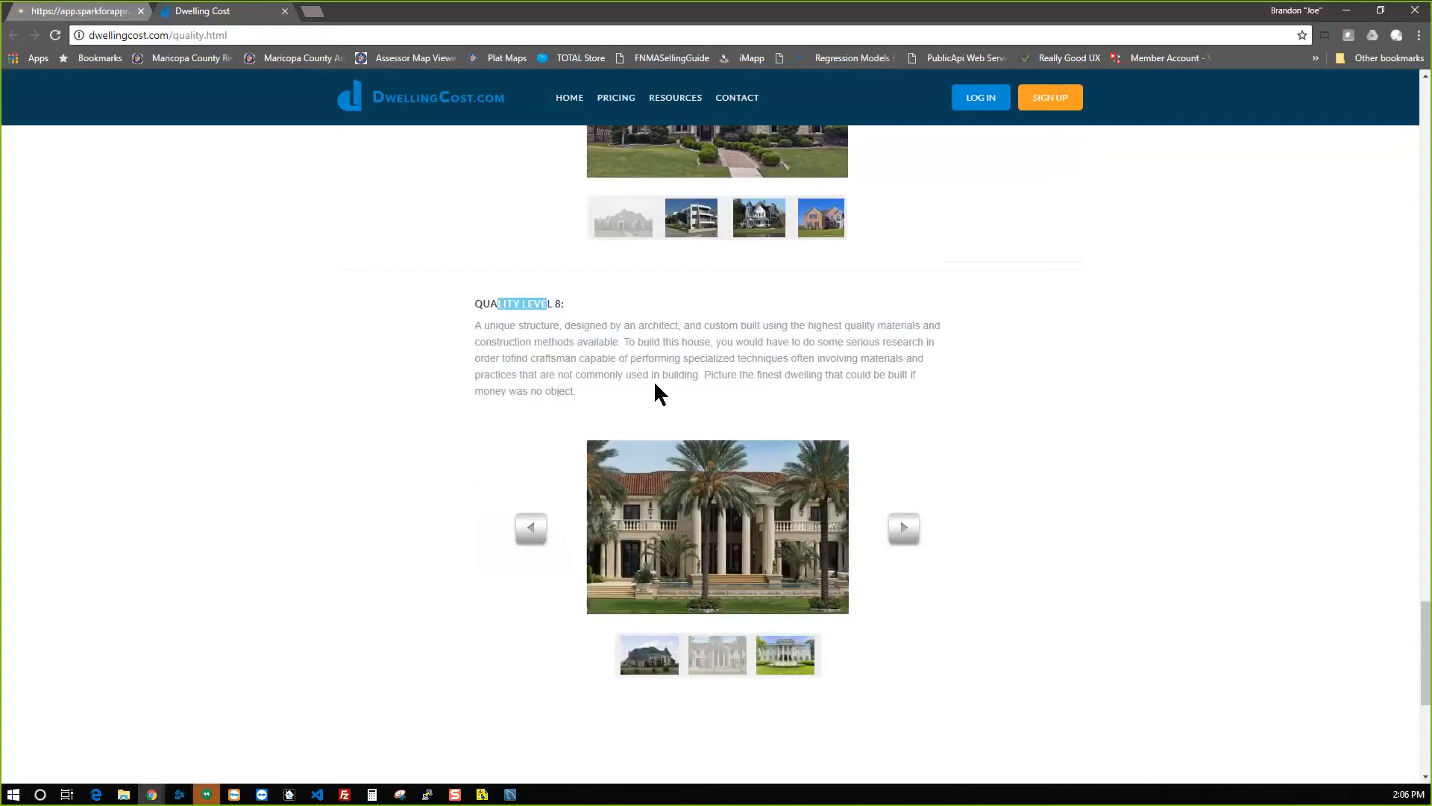
Look back over the lower quality level descriptions and close the Quality Descriptions page to return to the cost form.
scroll(791, 388, "up", 2)
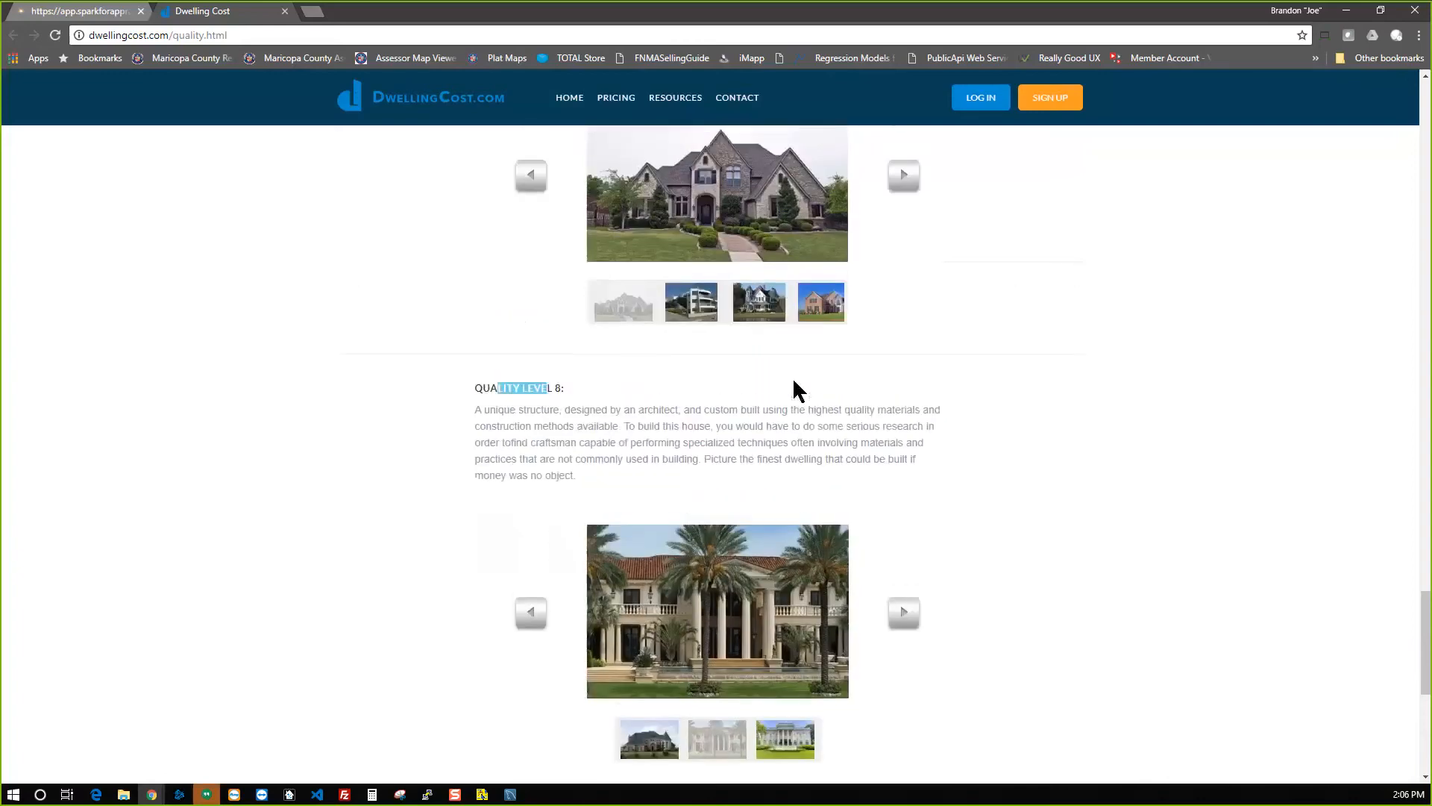
scroll(601, 476, "up", 20)
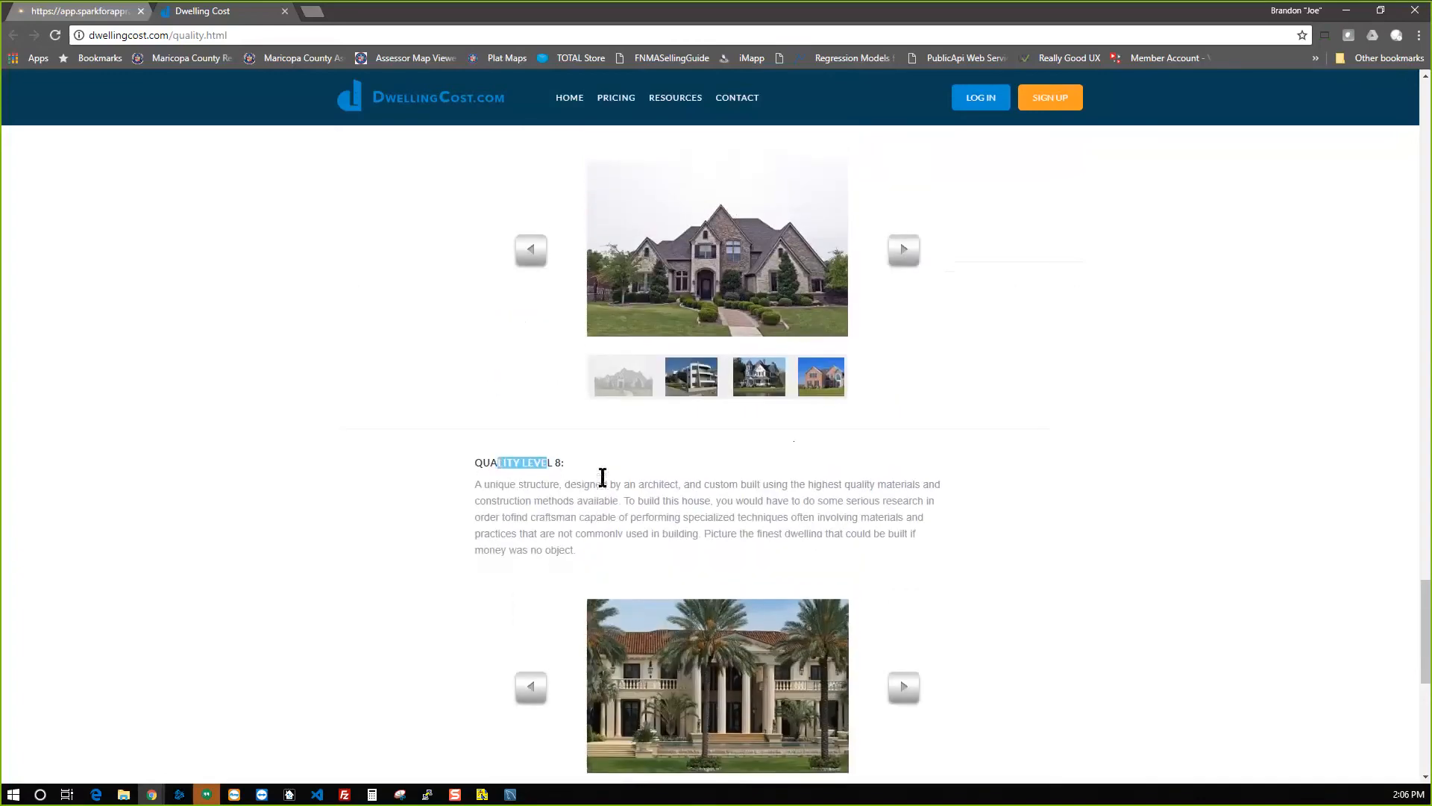
scroll(605, 484, "up", 7)
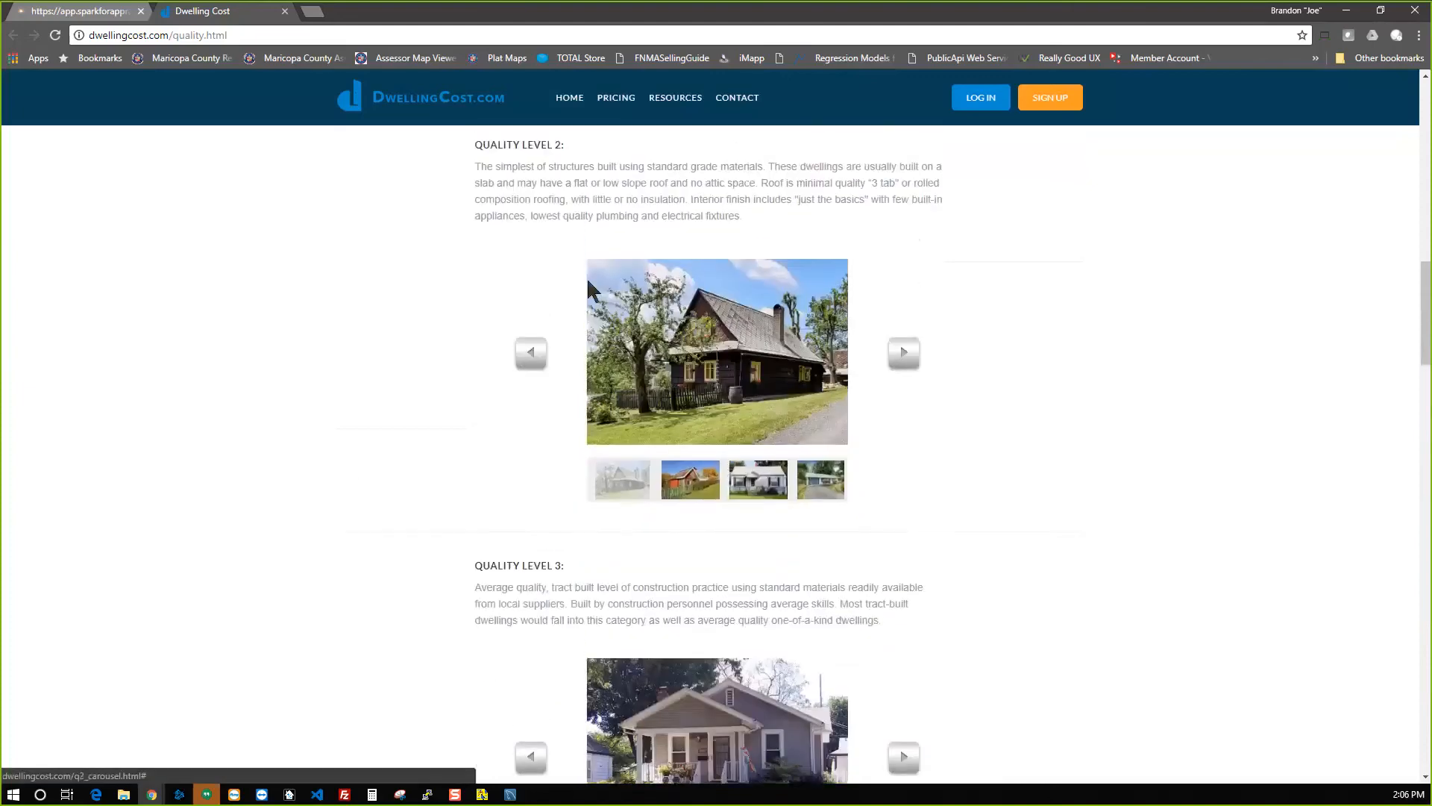
left_click(285, 12)
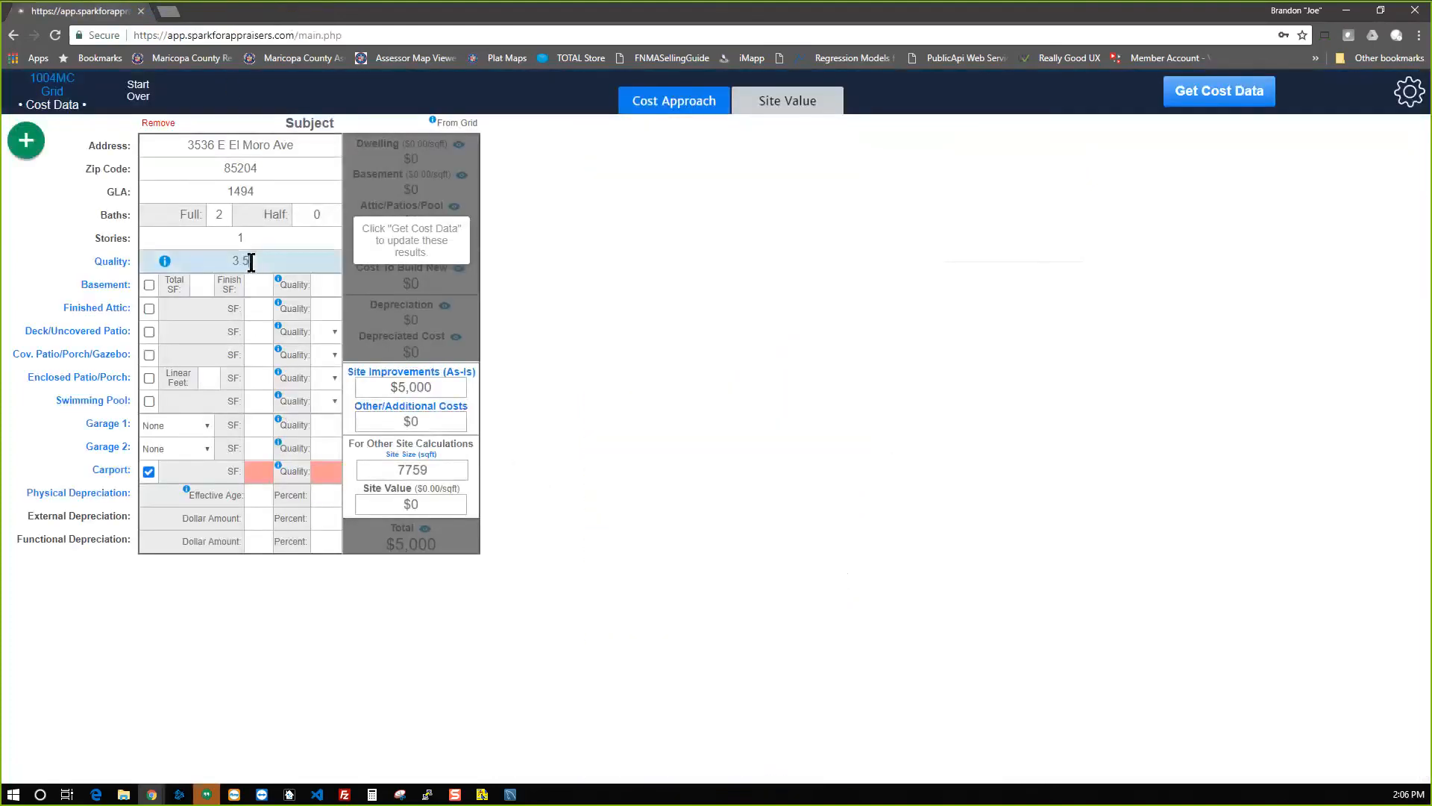
Add a 150 square foot covered patio/porch/gazebo to the subject with quality D - Standard.
mouse_move(281, 276)
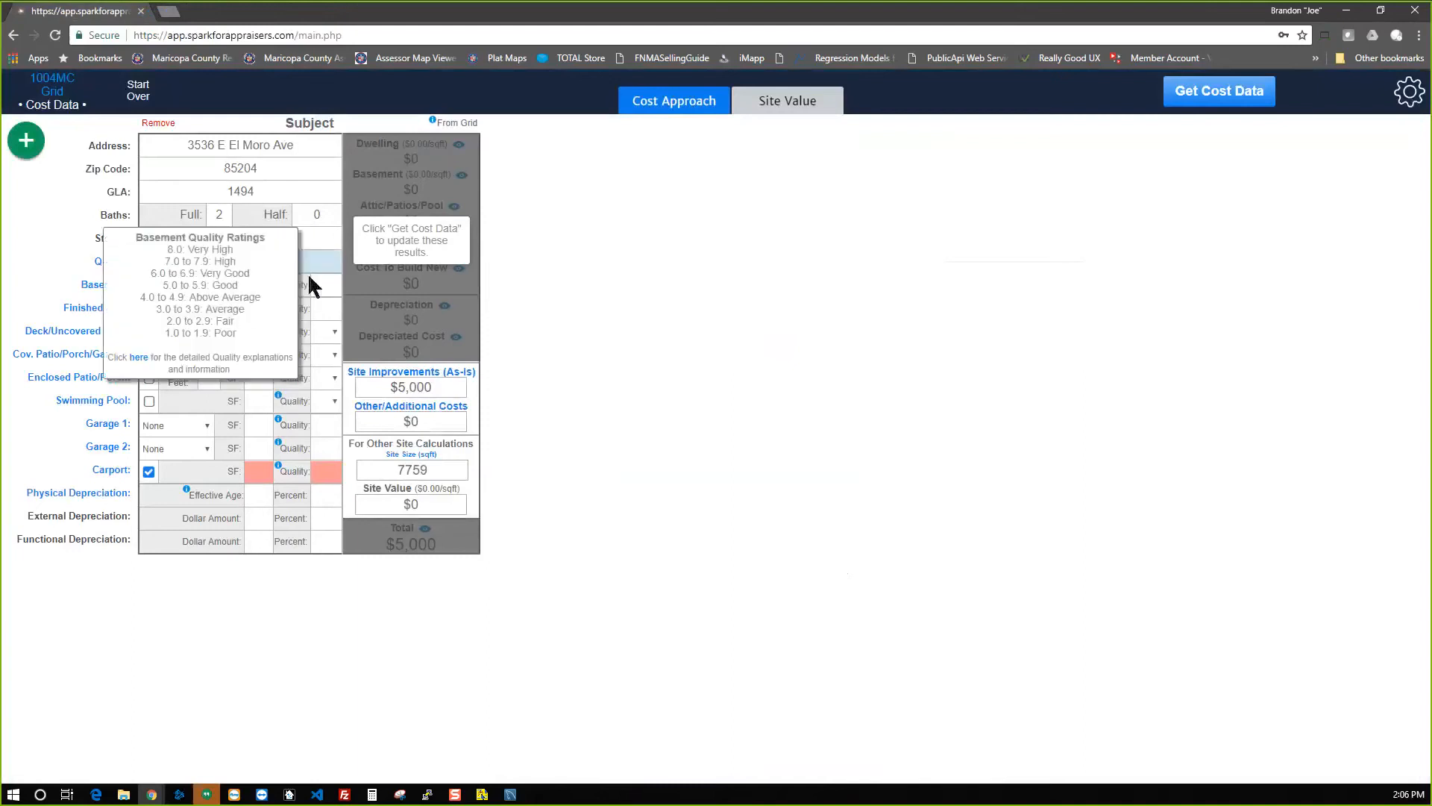
left_click(323, 259)
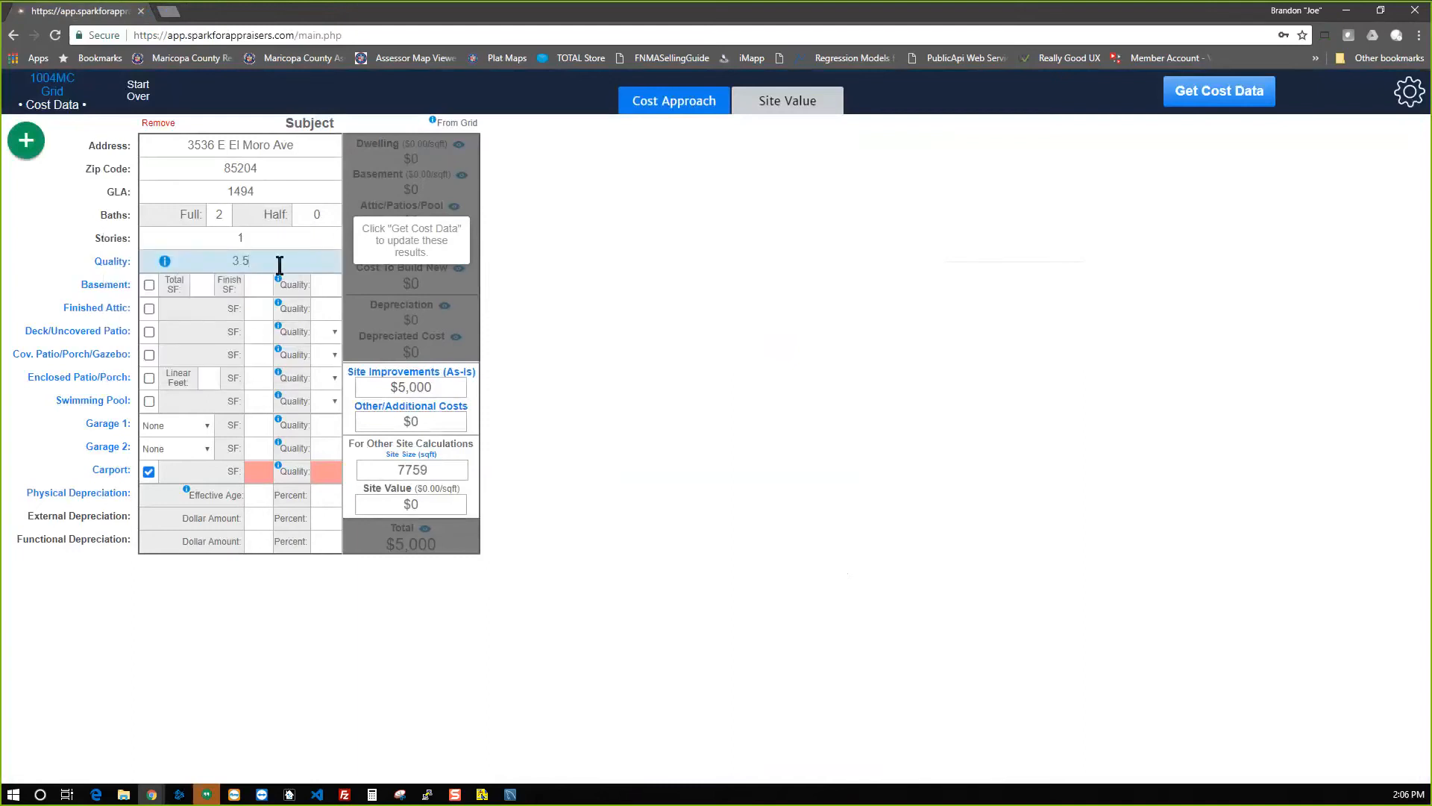
left_click(254, 352)
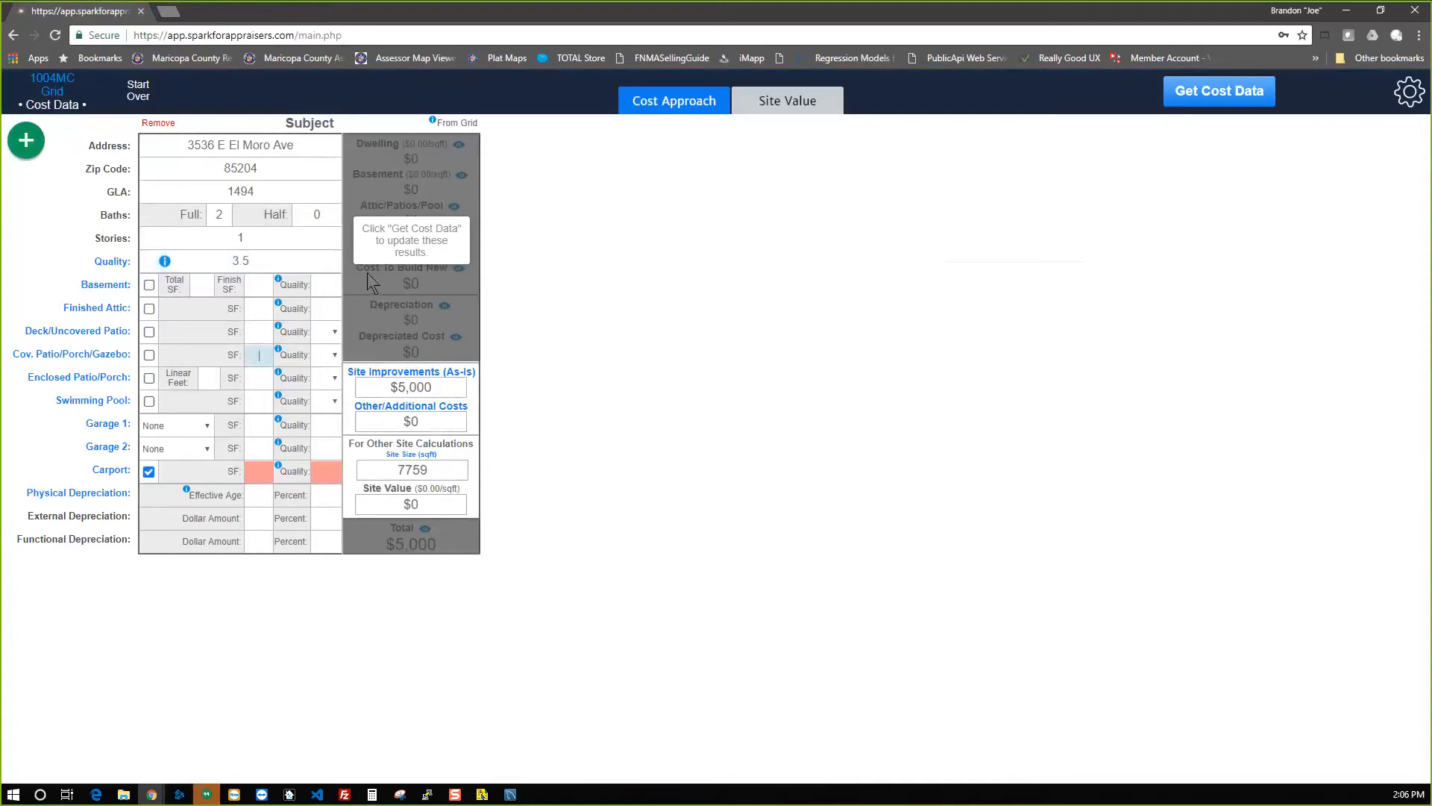
type("150")
left_click(331, 356)
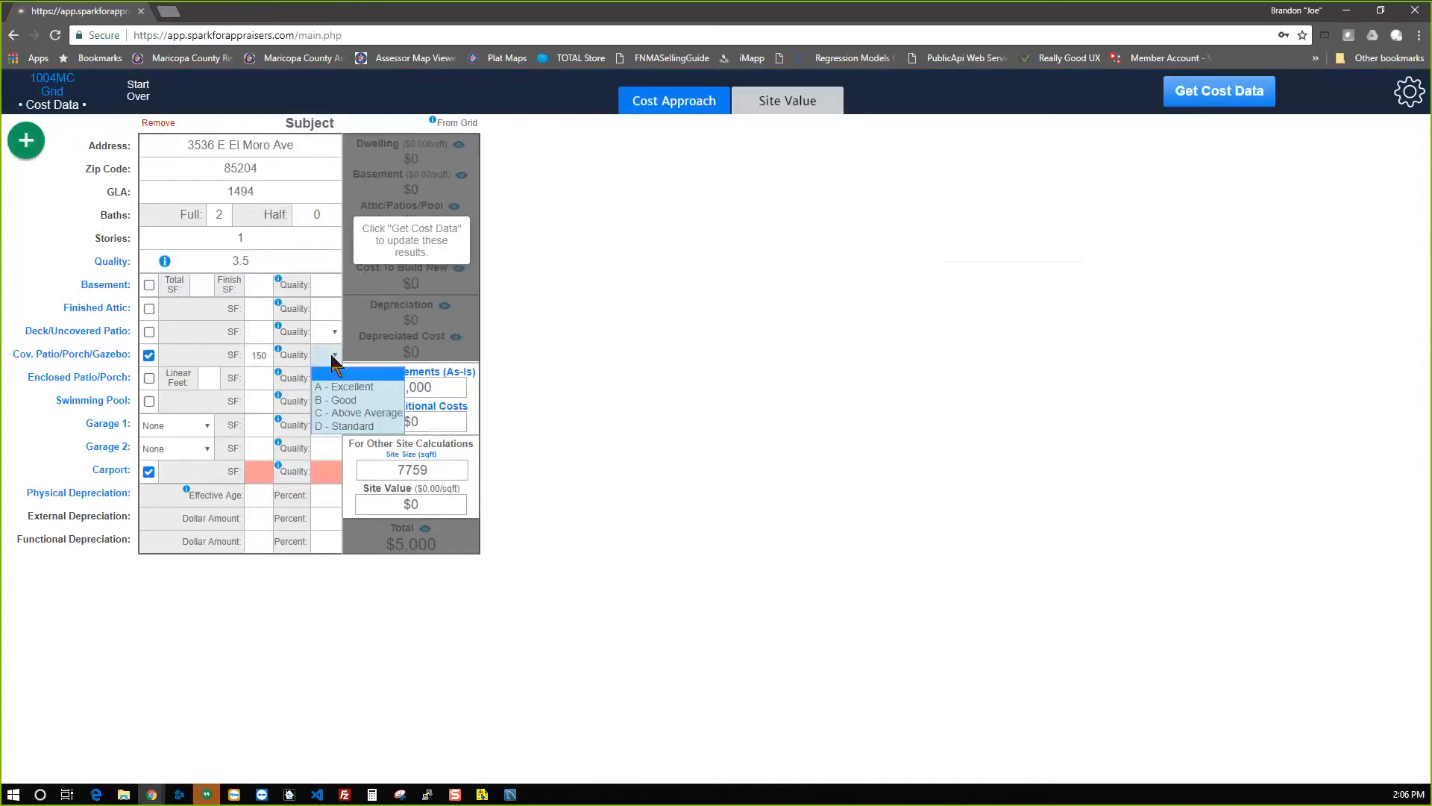
left_click(353, 427)
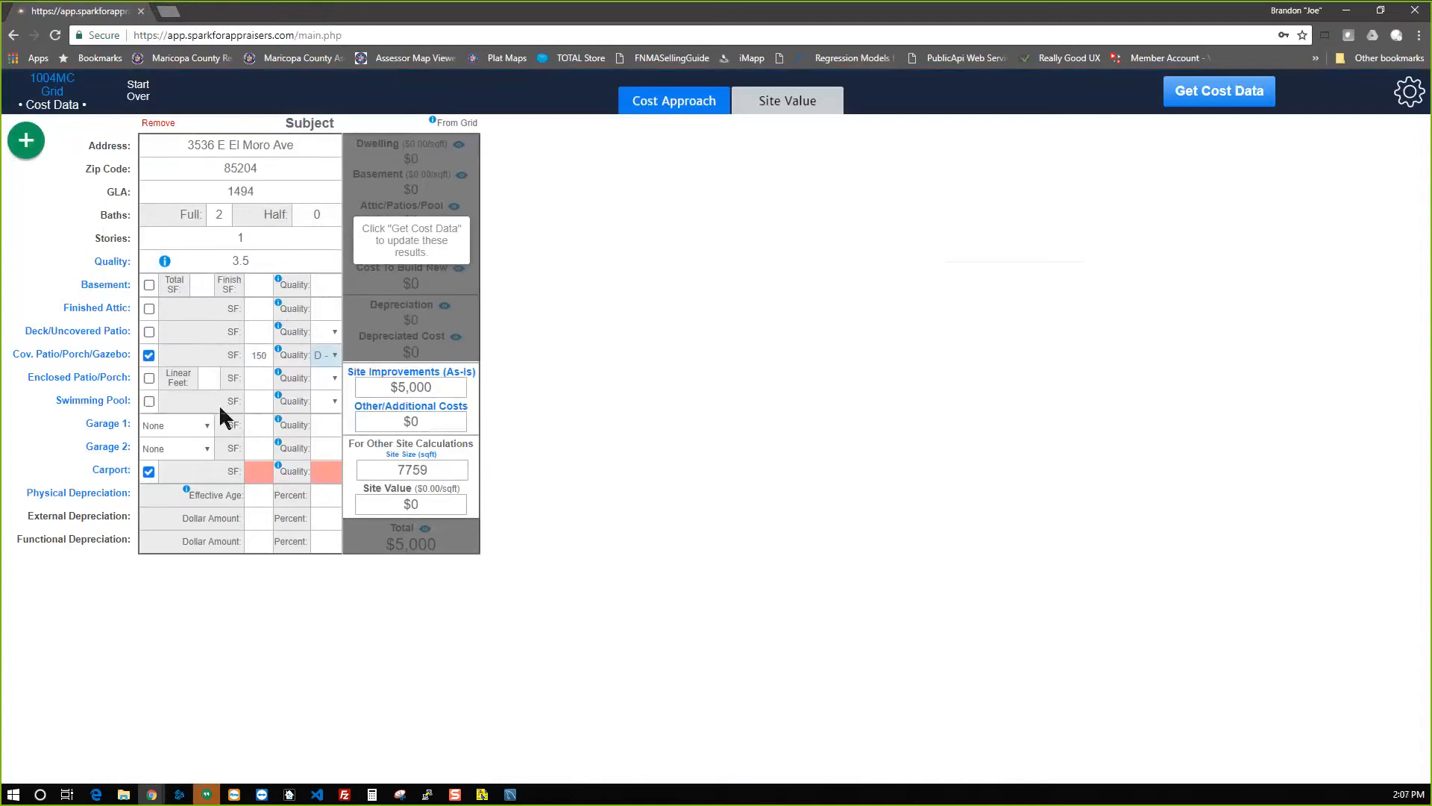
Set the subject's carport to 450 square feet with a quality rating of 2.5.
mouse_move(299, 403)
left_click(329, 469)
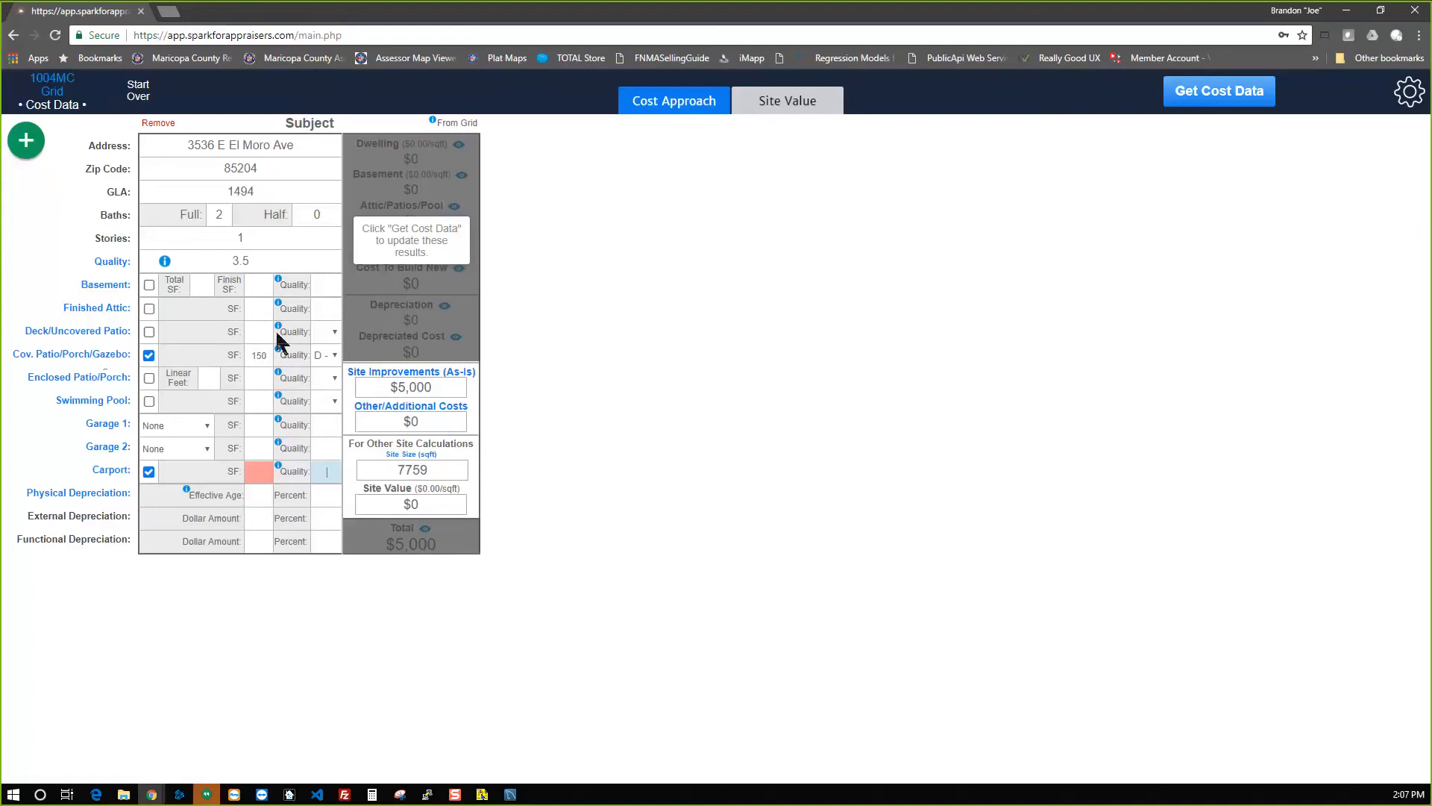
left_click(256, 469)
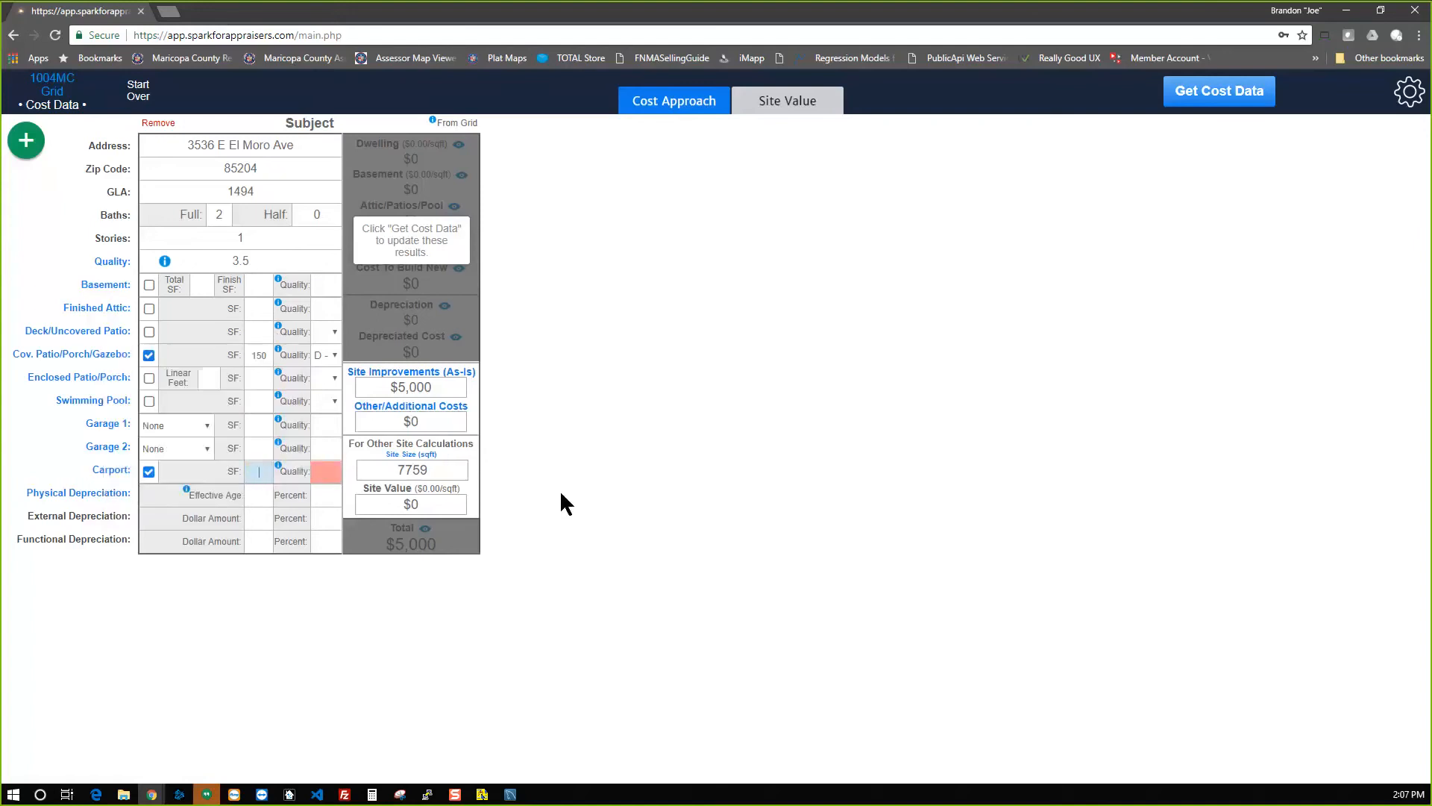
type("450")
left_click(325, 470)
mouse_move(284, 471)
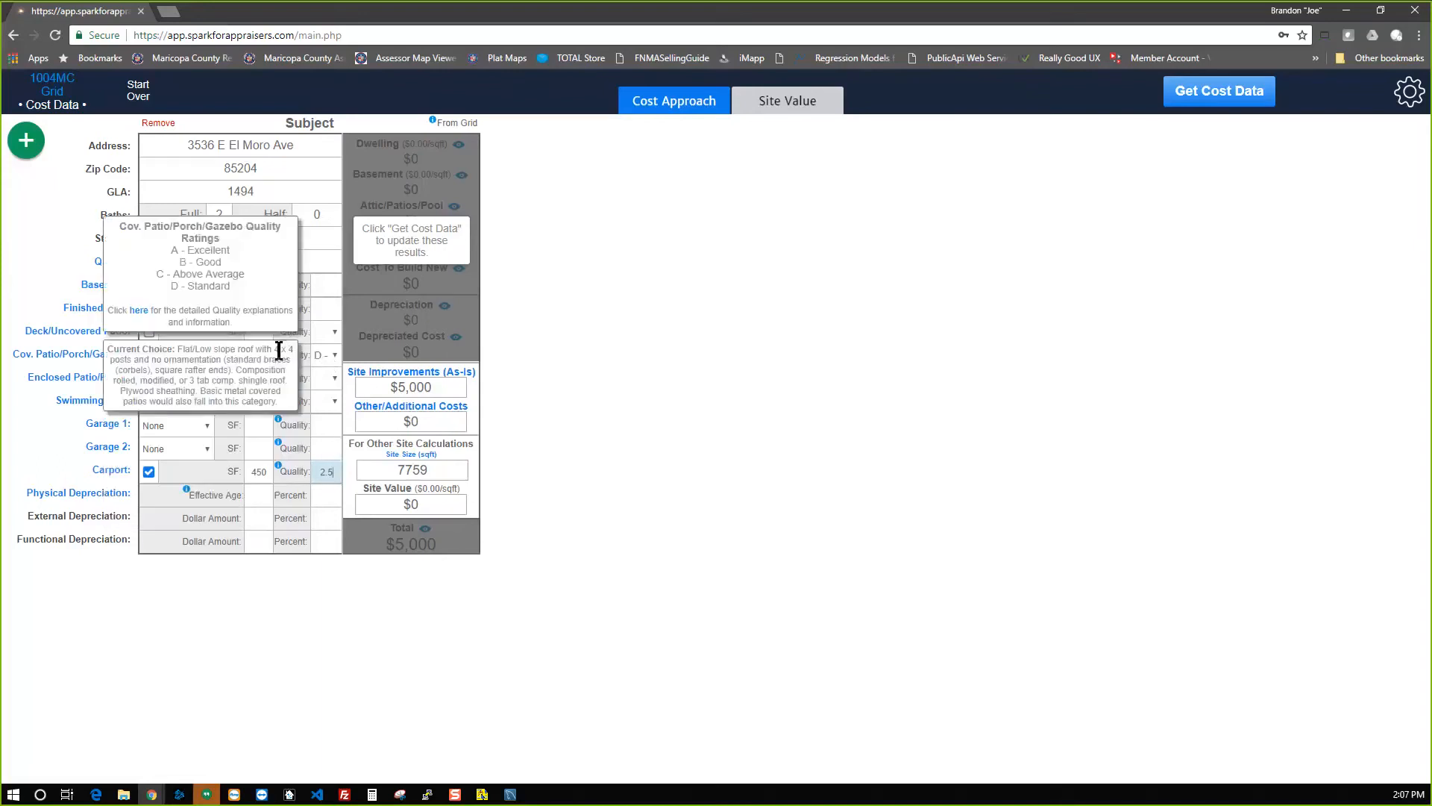
Read the detailed covered patio and porch quality descriptions in the patio/pool quality document, then close it.
mouse_move(278, 353)
left_click(139, 310)
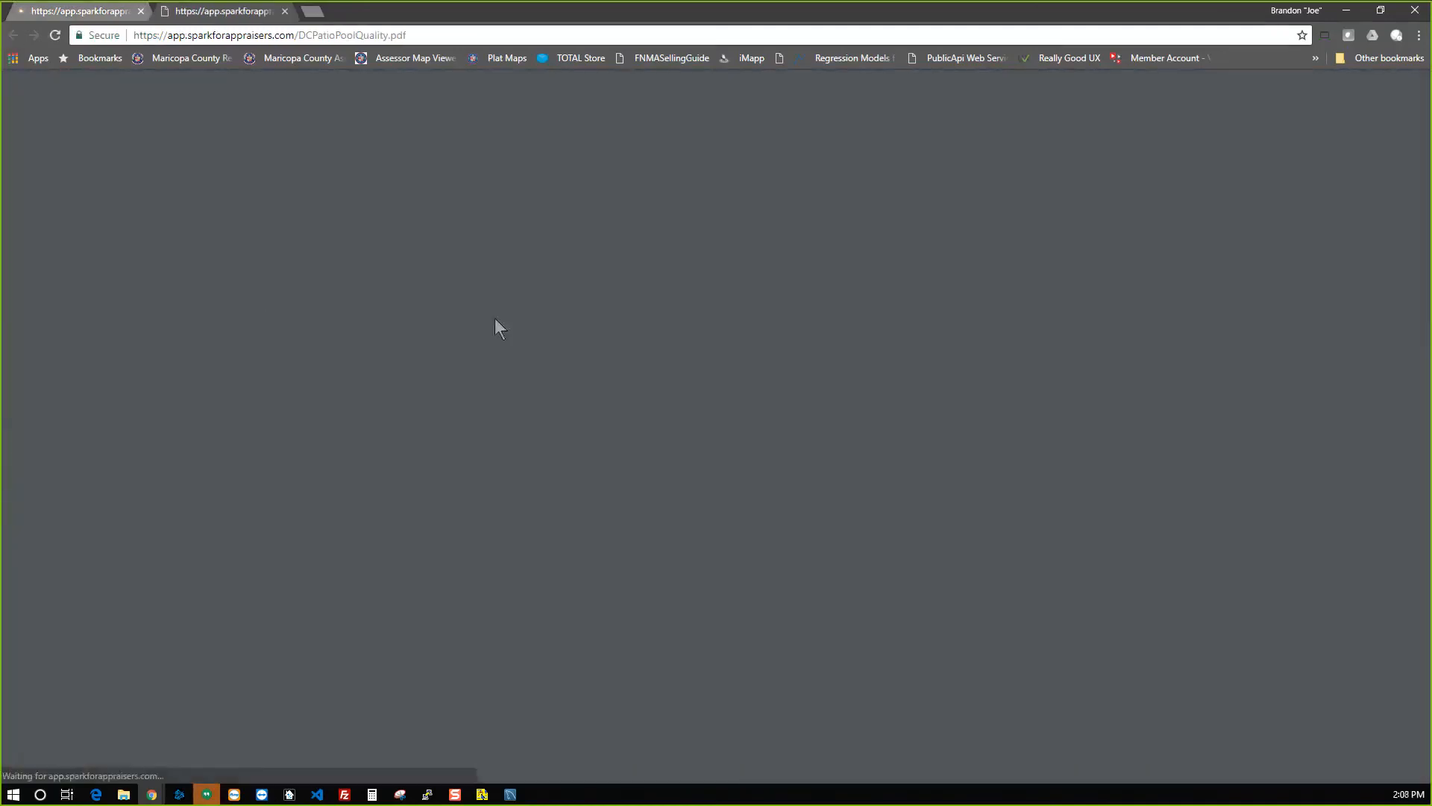
scroll(535, 341, "down", 2)
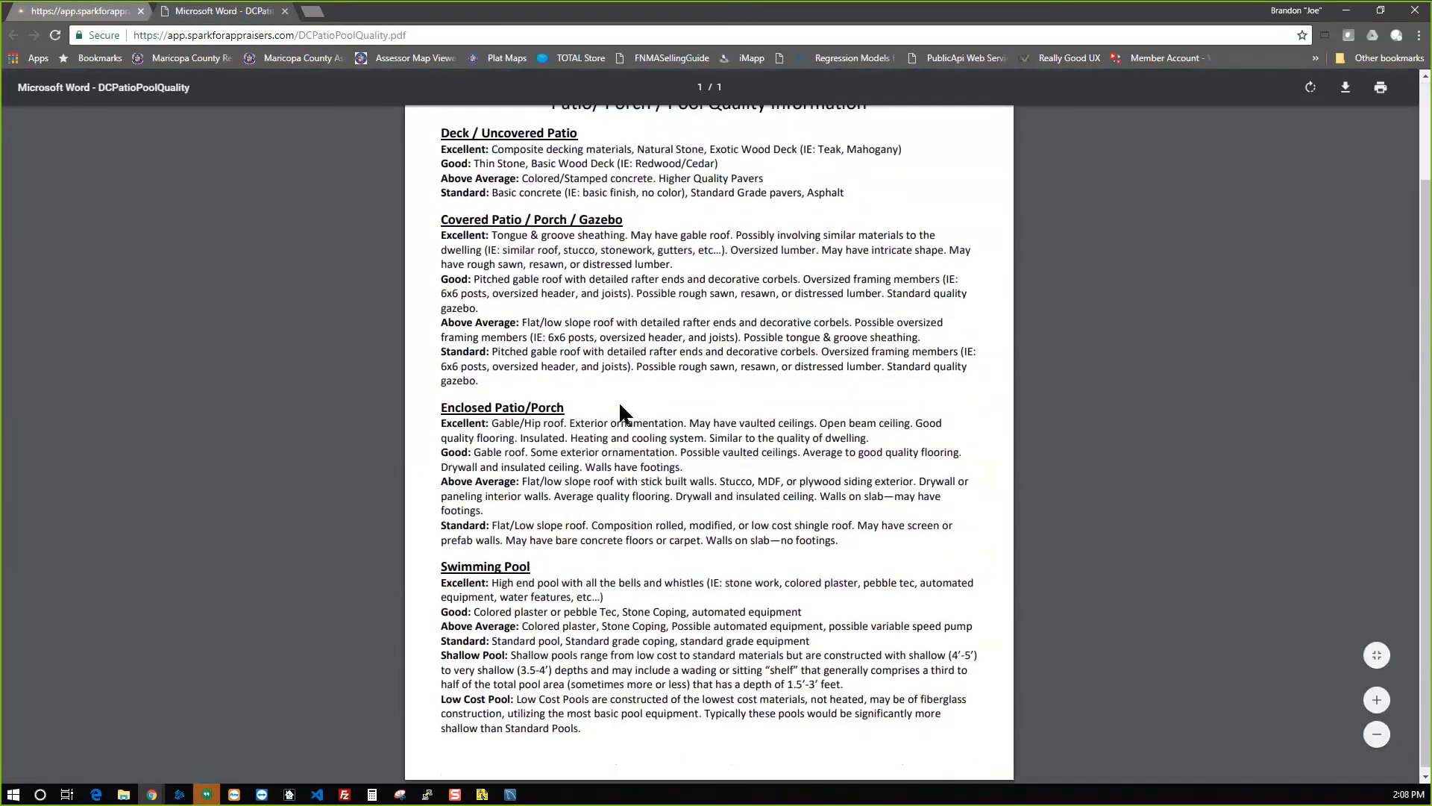
scroll(515, 418, "up", 1)
left_click_drag(489, 445, 477, 418)
left_click(497, 435)
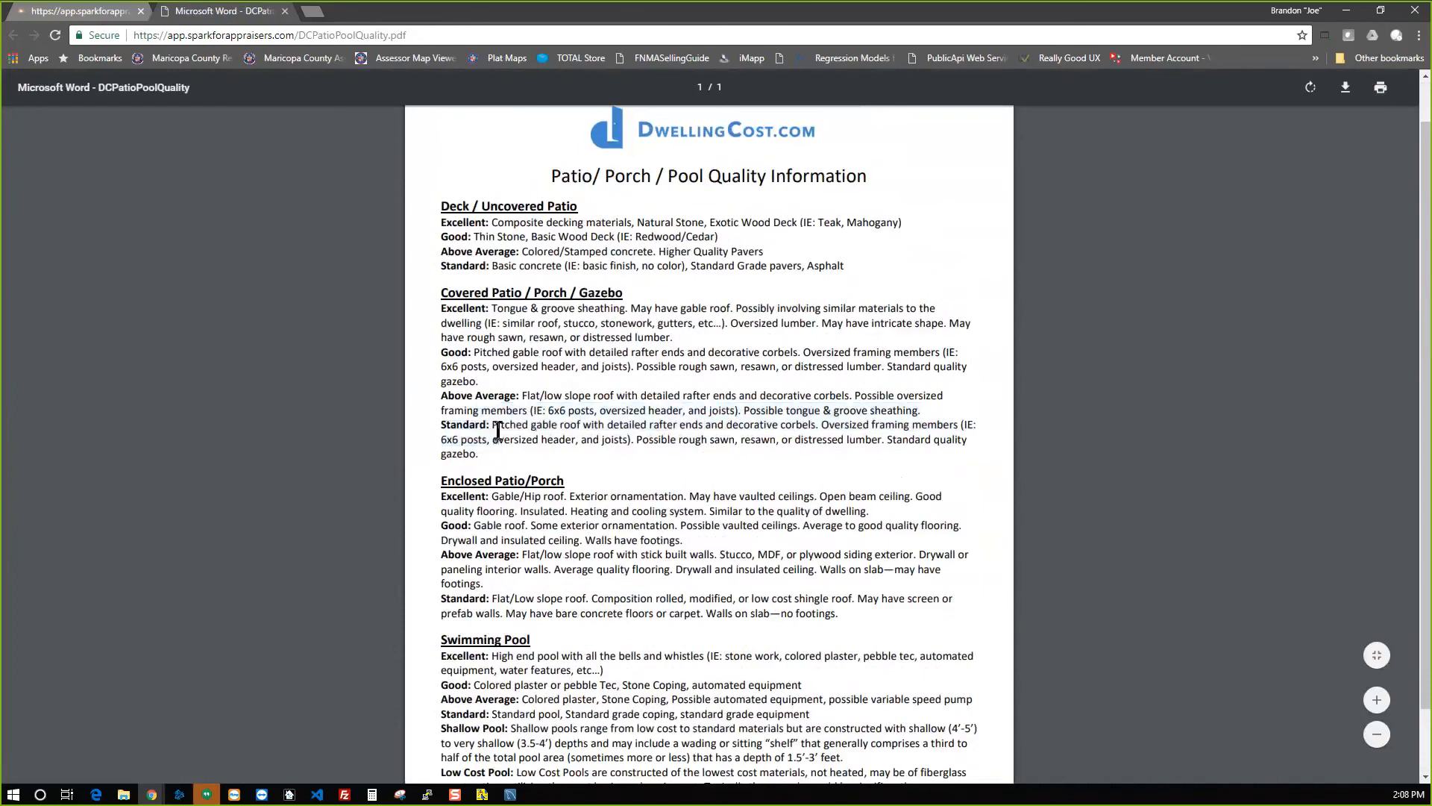
left_click_drag(489, 368, 473, 353)
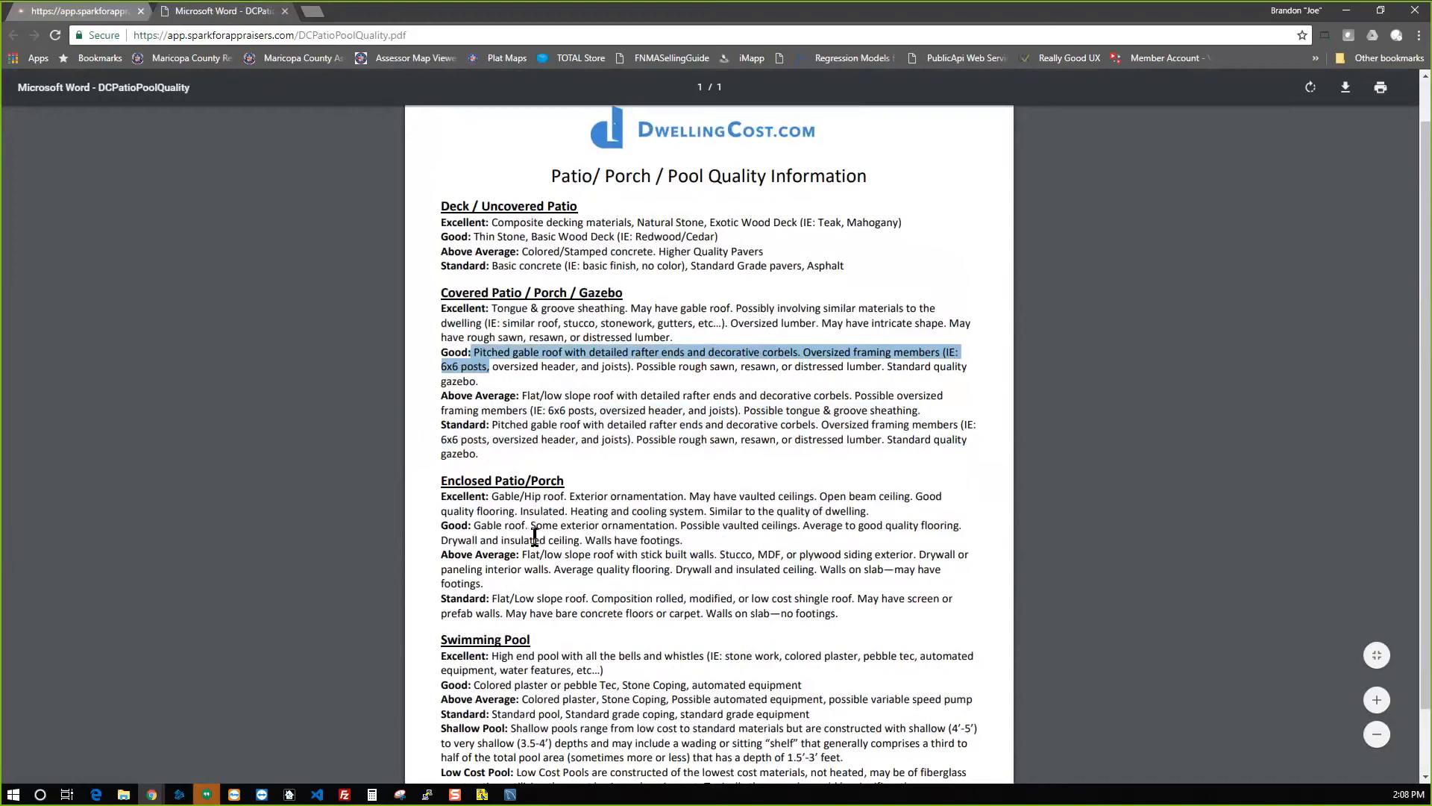
left_click_drag(531, 538, 546, 539)
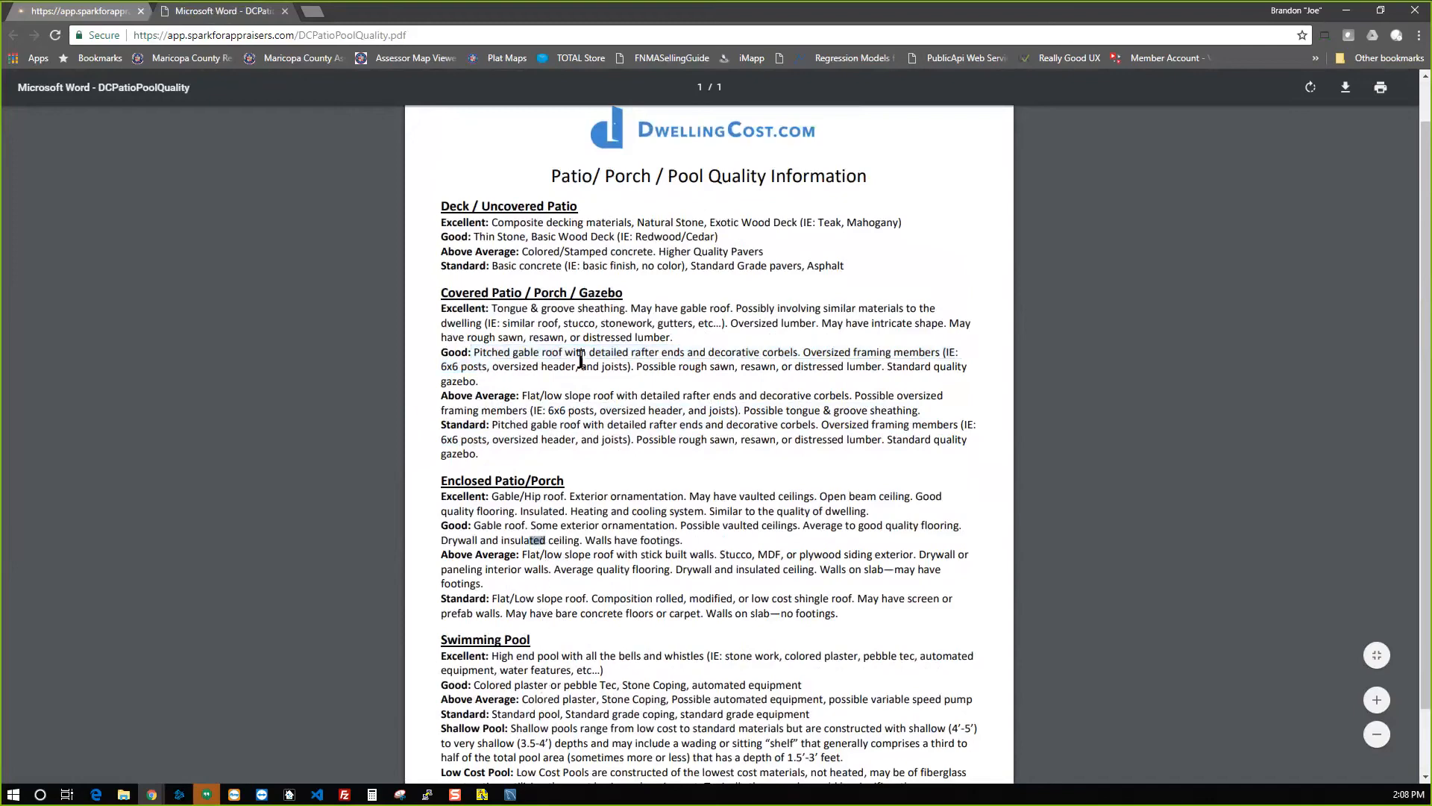
left_click(284, 11)
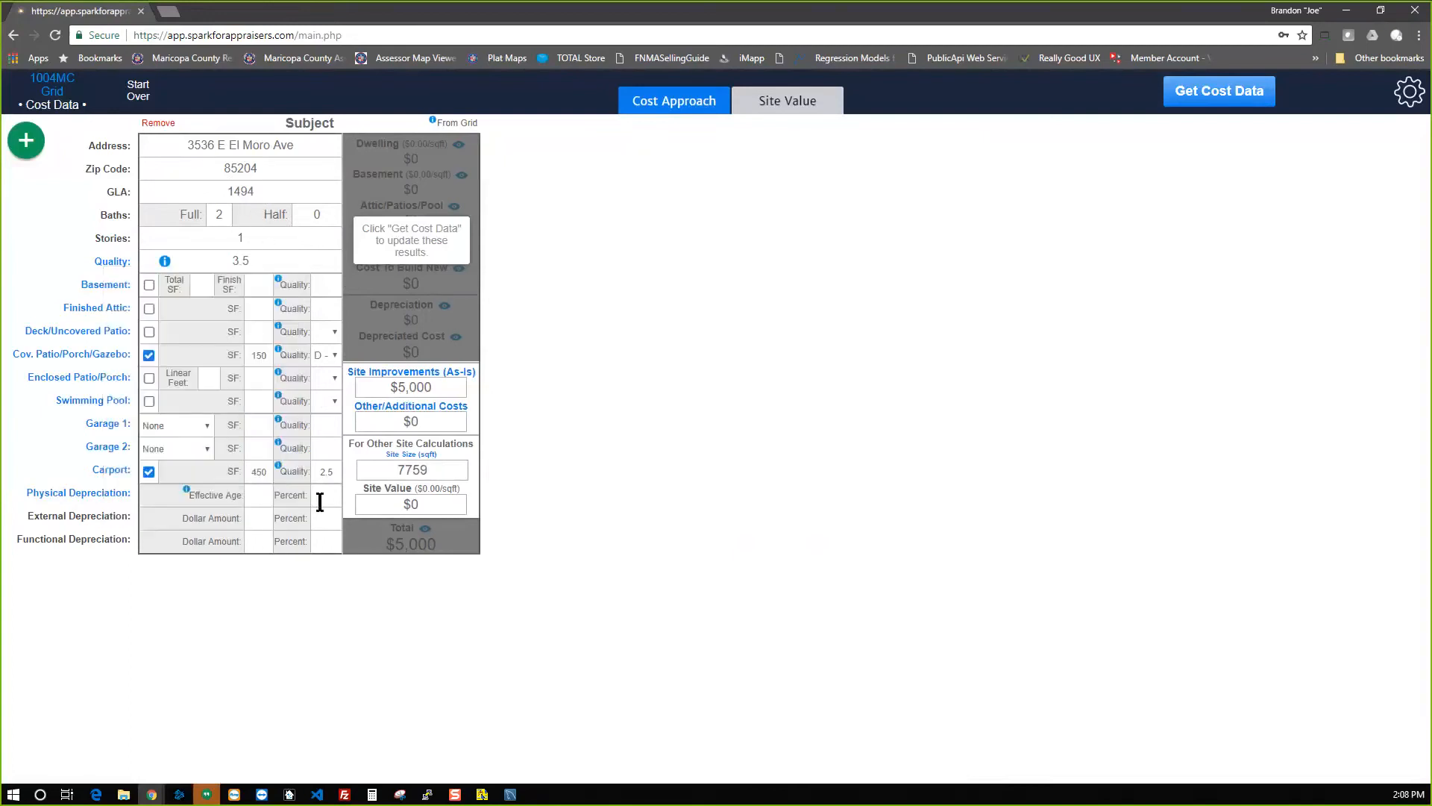
Set the subject's effective age for physical depreciation to 14.
left_click(259, 495)
key("Tab")
left_click_drag(314, 495, 337, 495)
left_click(331, 498)
double_click(259, 495)
Review the default life span in the Physical Depreciation settings and return to the cost form.
mouse_move(191, 494)
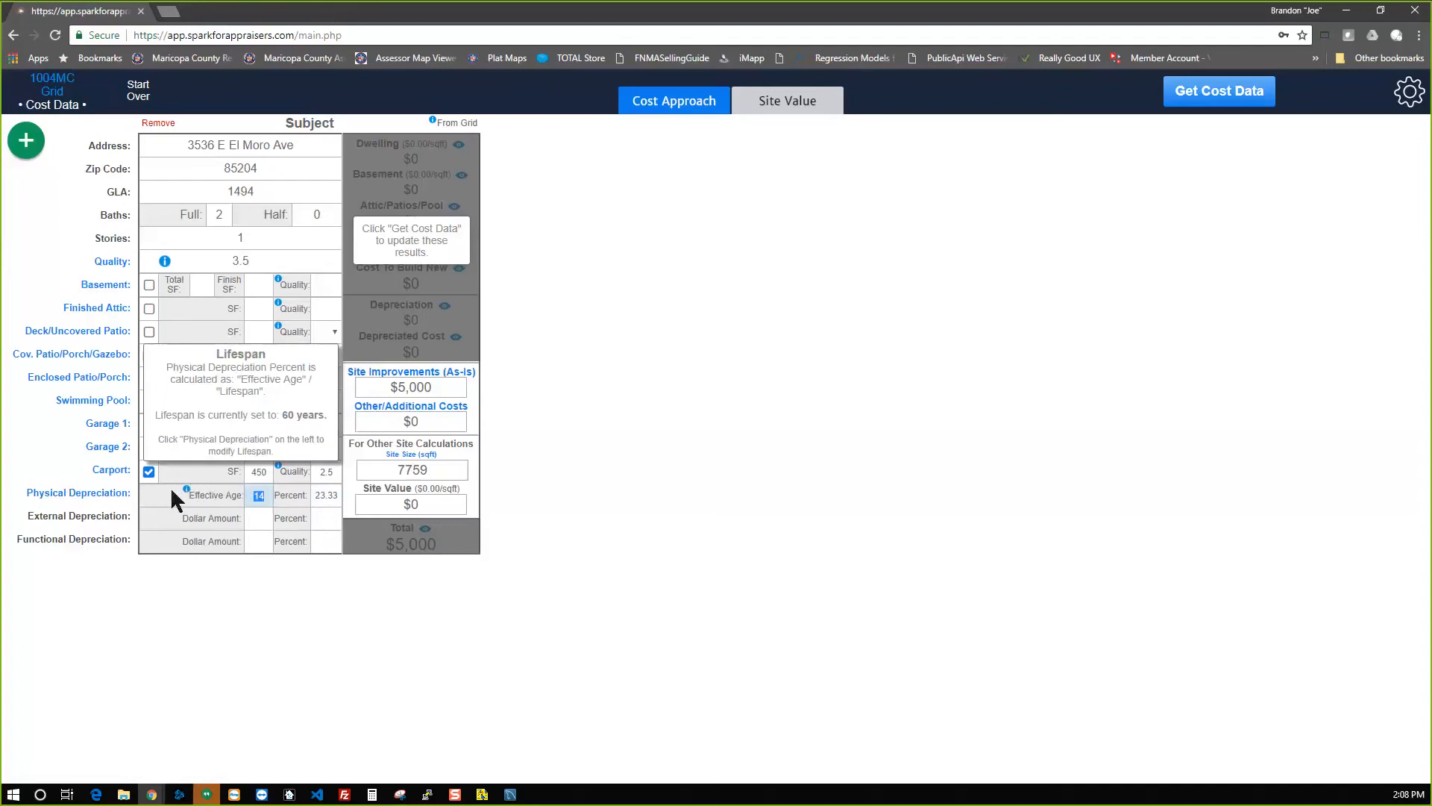
left_click(86, 492)
left_click_drag(825, 216, 748, 212)
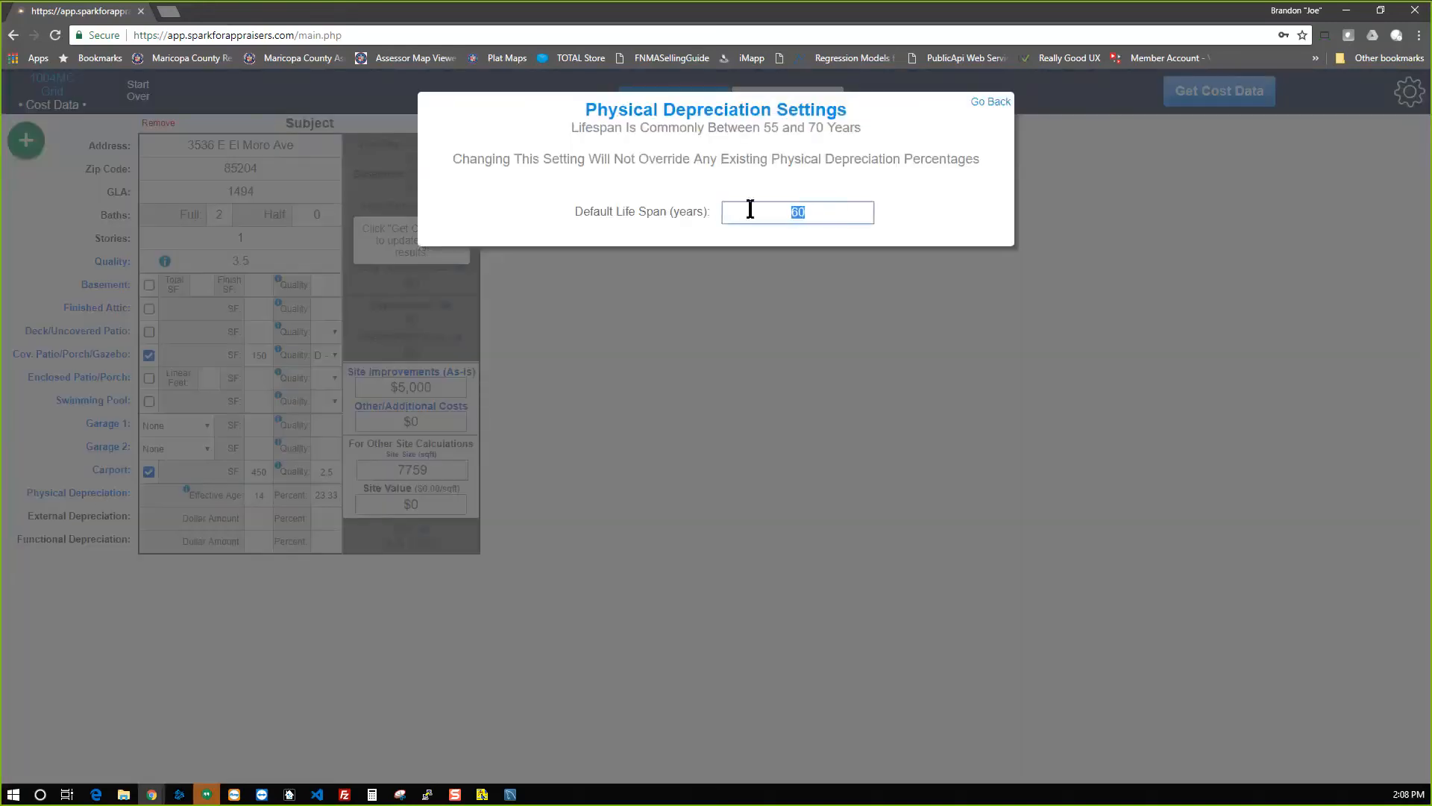
left_click(1002, 104)
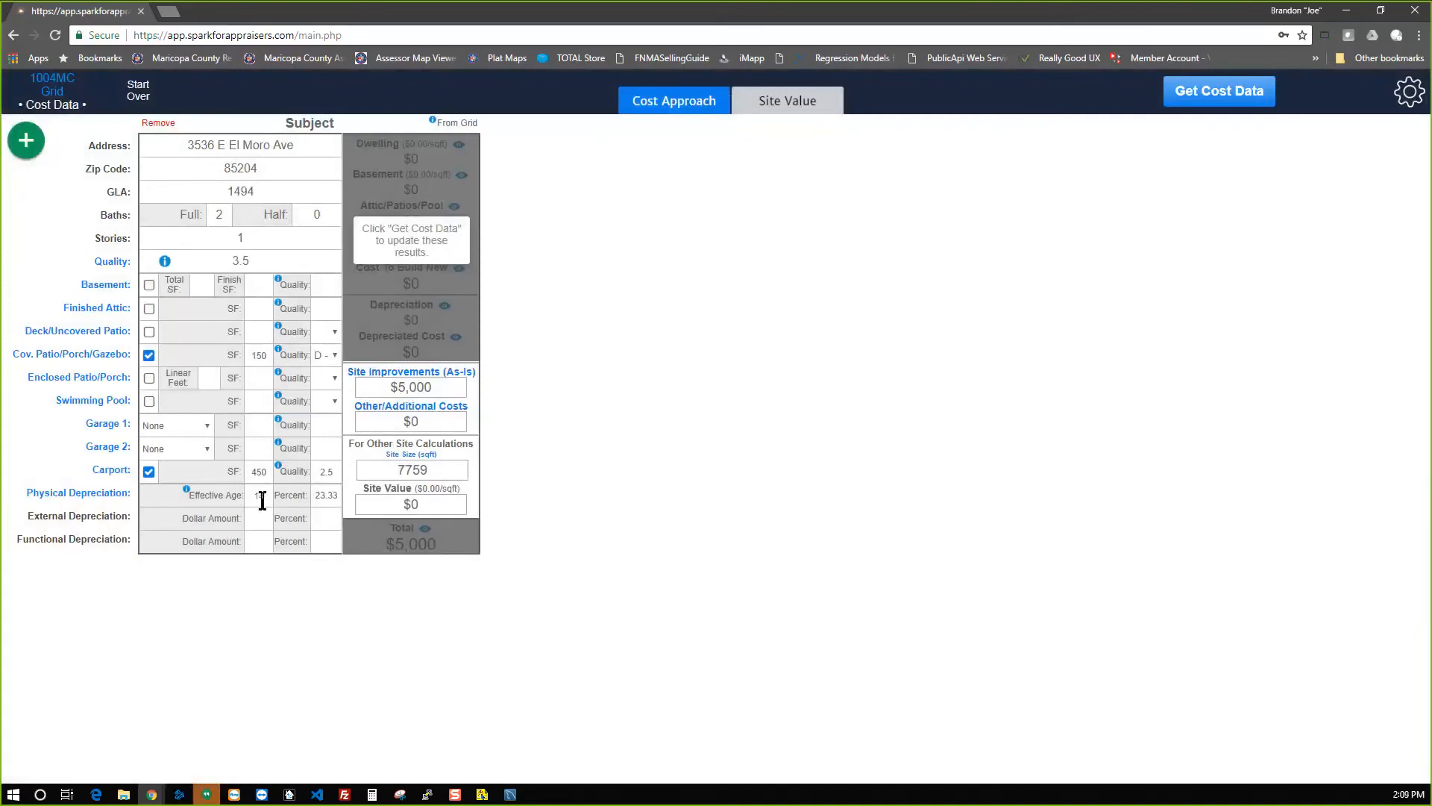
Try a physical depreciation of 27 percent, then re-enter an effective age of 14.
double_click(329, 492)
left_click_drag(338, 498, 311, 496)
type("27")
key("Tab")
left_click(248, 494)
type("14")
key("Tab")
Look at the site improvements and other costs amounts and the default value choices in the Other/Additional Costs settings.
left_click(438, 387)
left_click(453, 422)
left_click(445, 390)
left_click(452, 424)
left_click(441, 427)
left_click(426, 410)
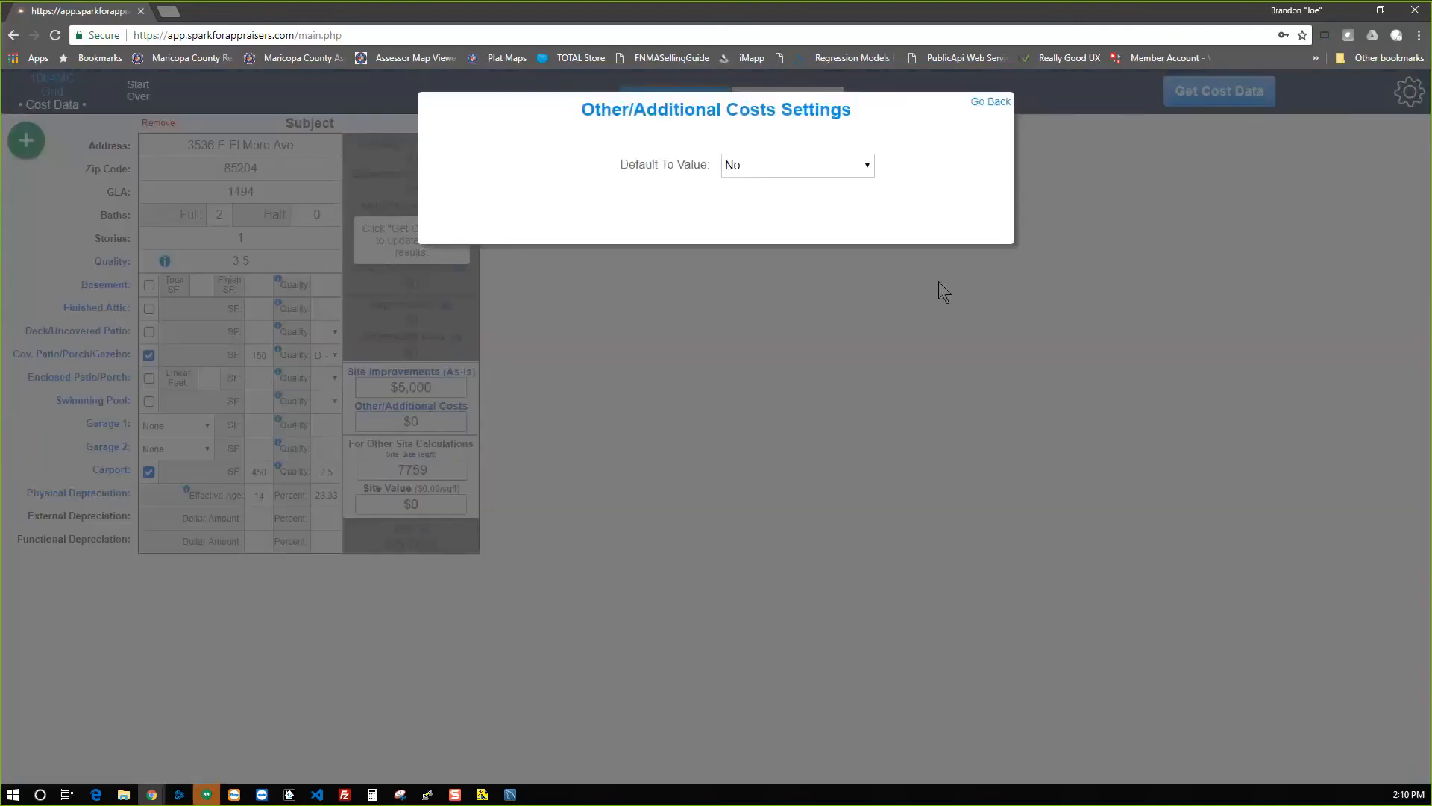
left_click(726, 173)
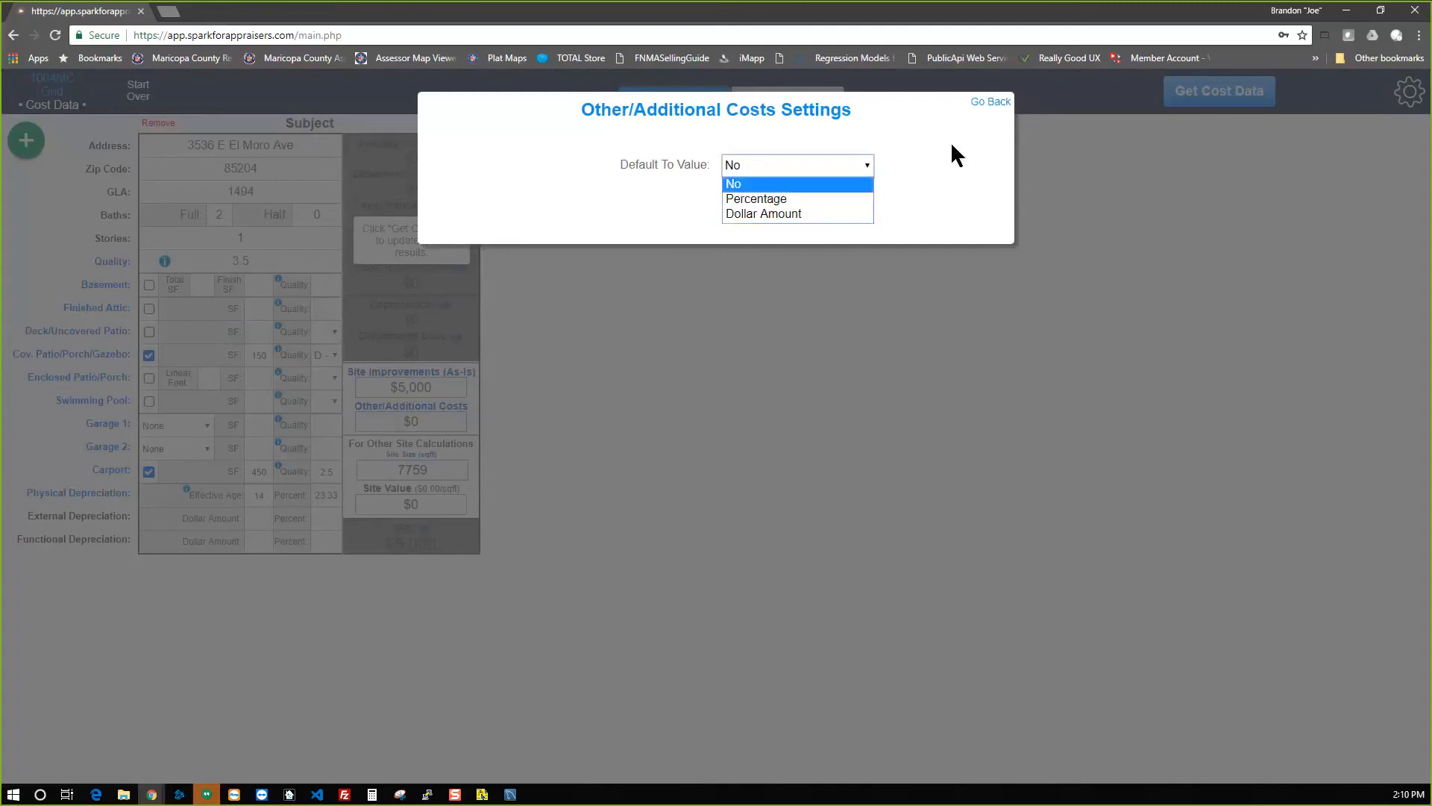
left_click(991, 102)
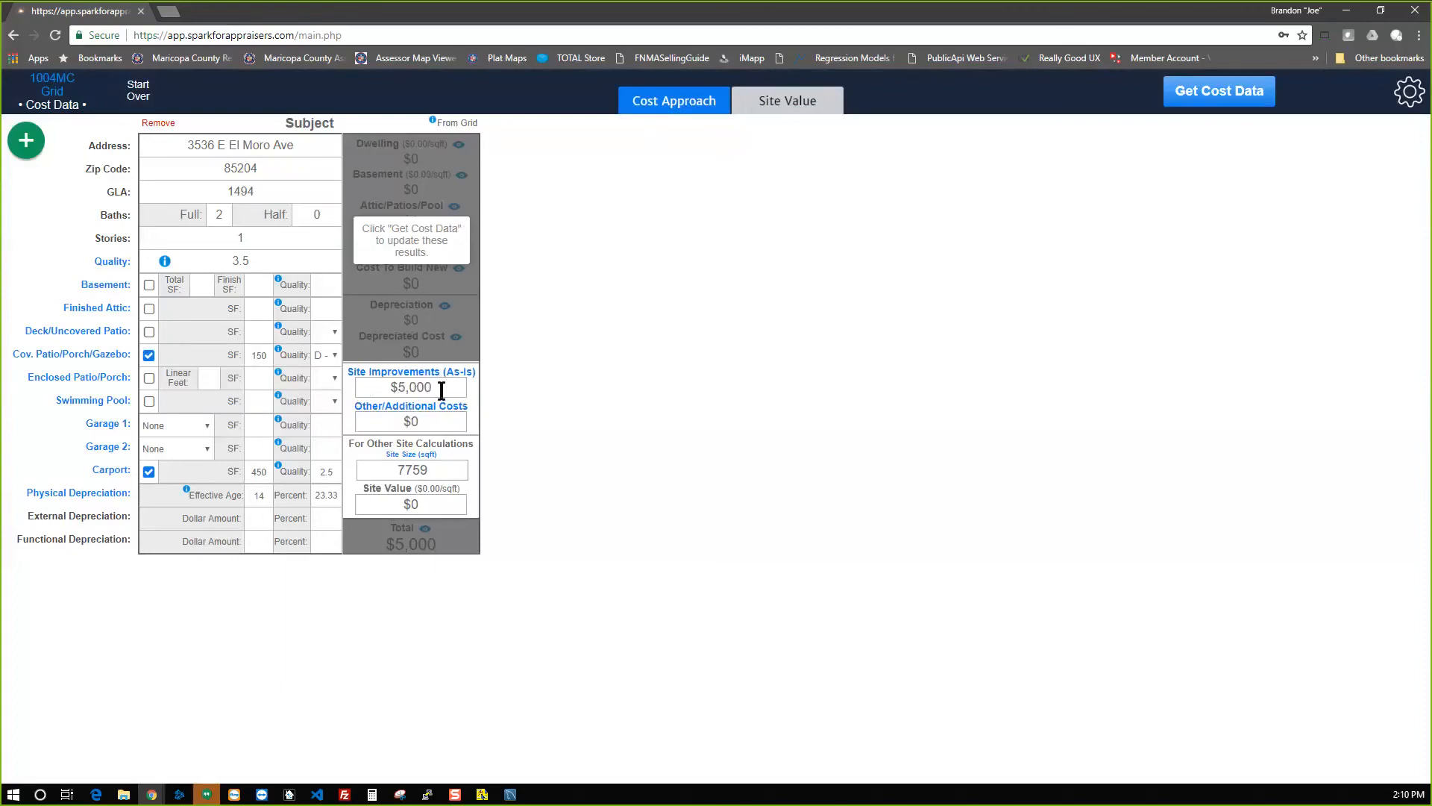
Review the default type and dollar amount in the As-Is Value Of Site Improvements settings, then return to the form.
left_click(389, 377)
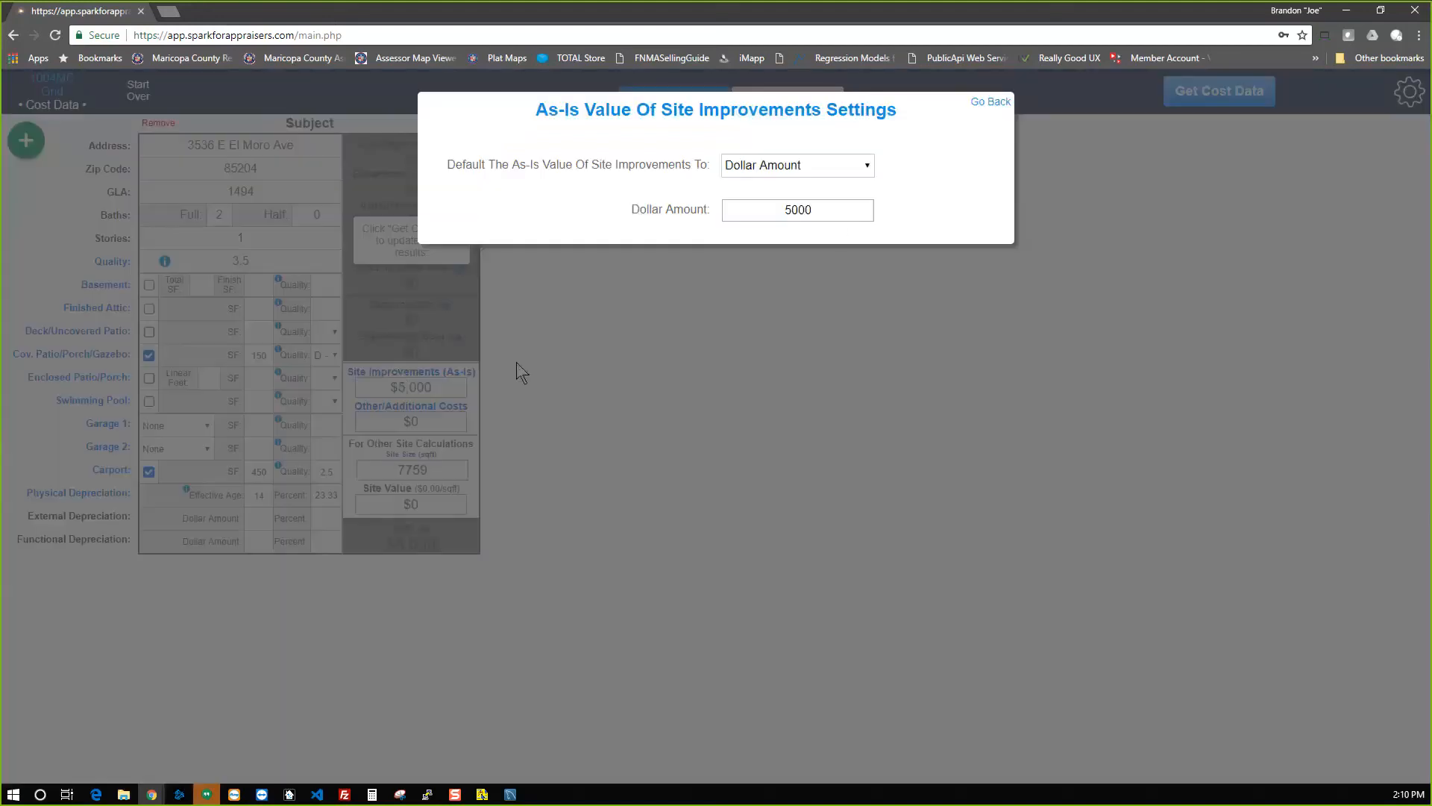
left_click_drag(831, 209, 649, 211)
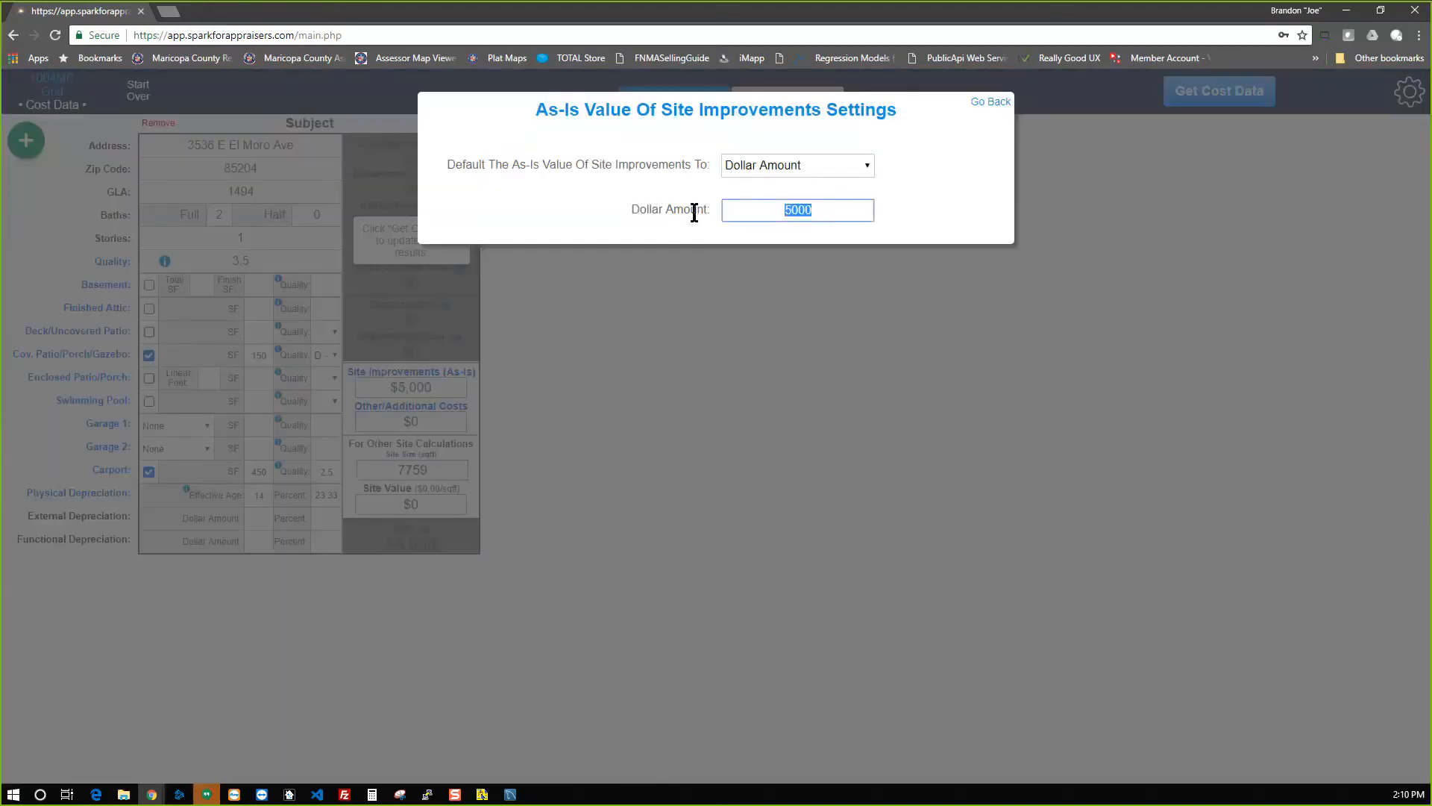
left_click(825, 165)
left_click(791, 214)
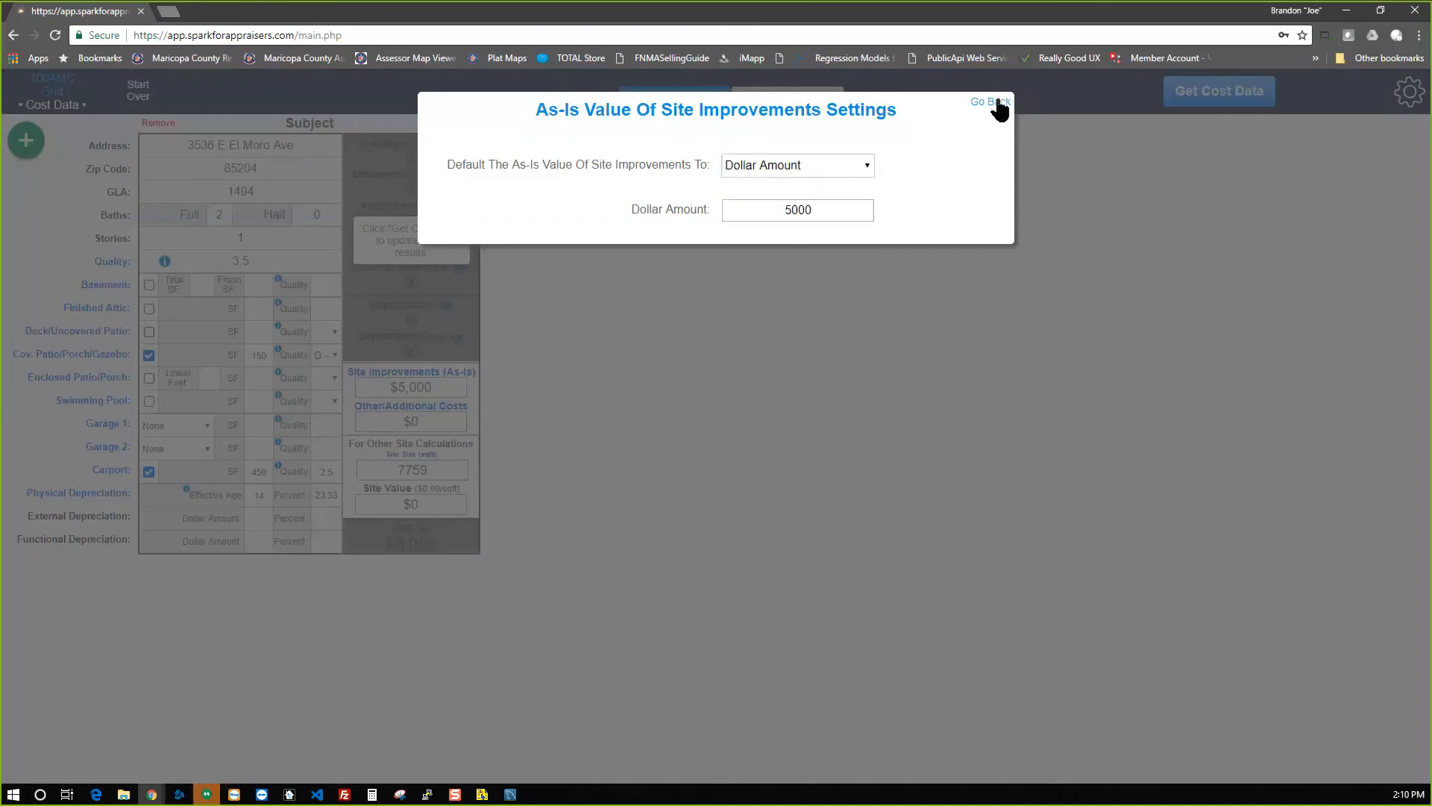
left_click(990, 102)
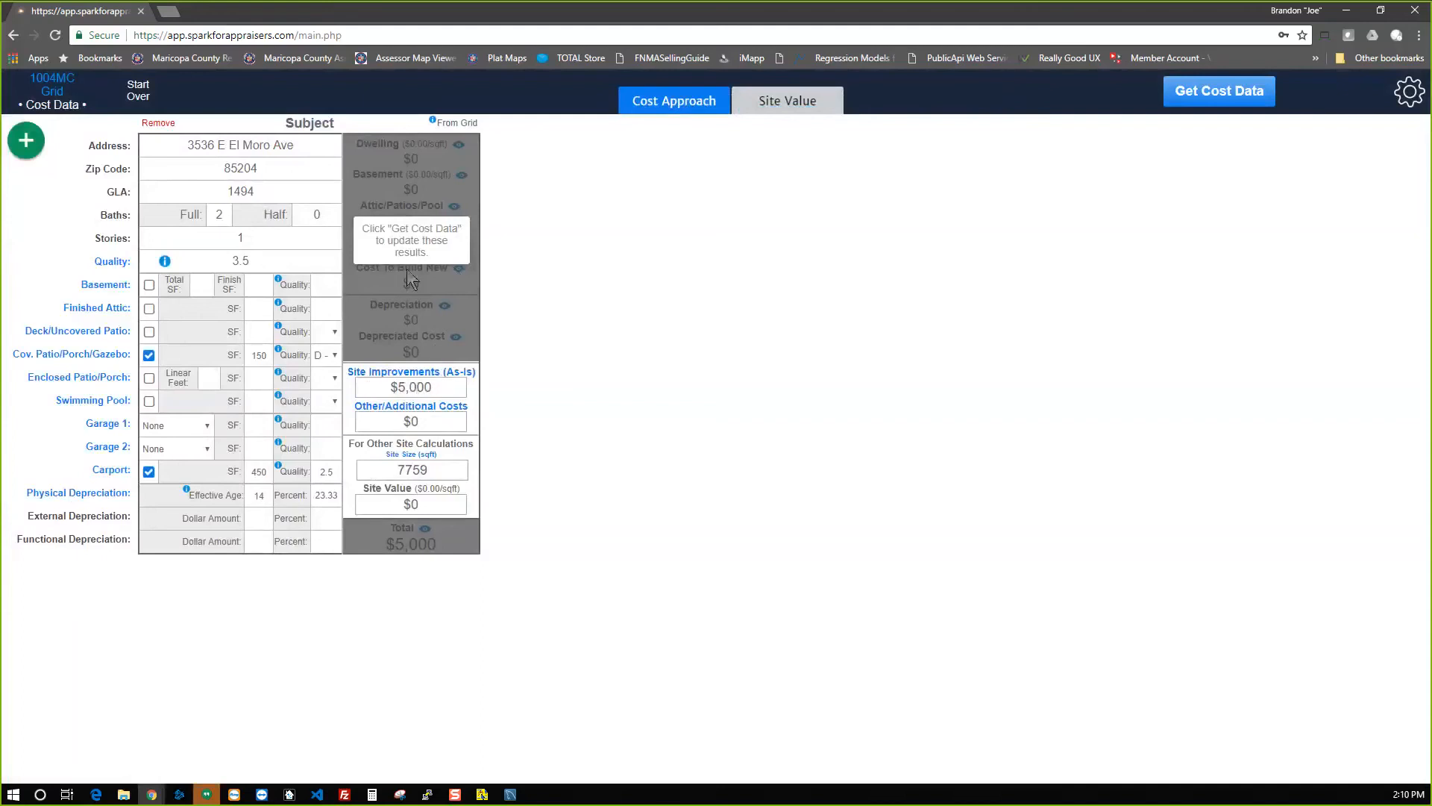
Retrieve the cost data for the subject from the entered property details.
left_click(387, 508)
left_click(528, 393)
left_click(1226, 97)
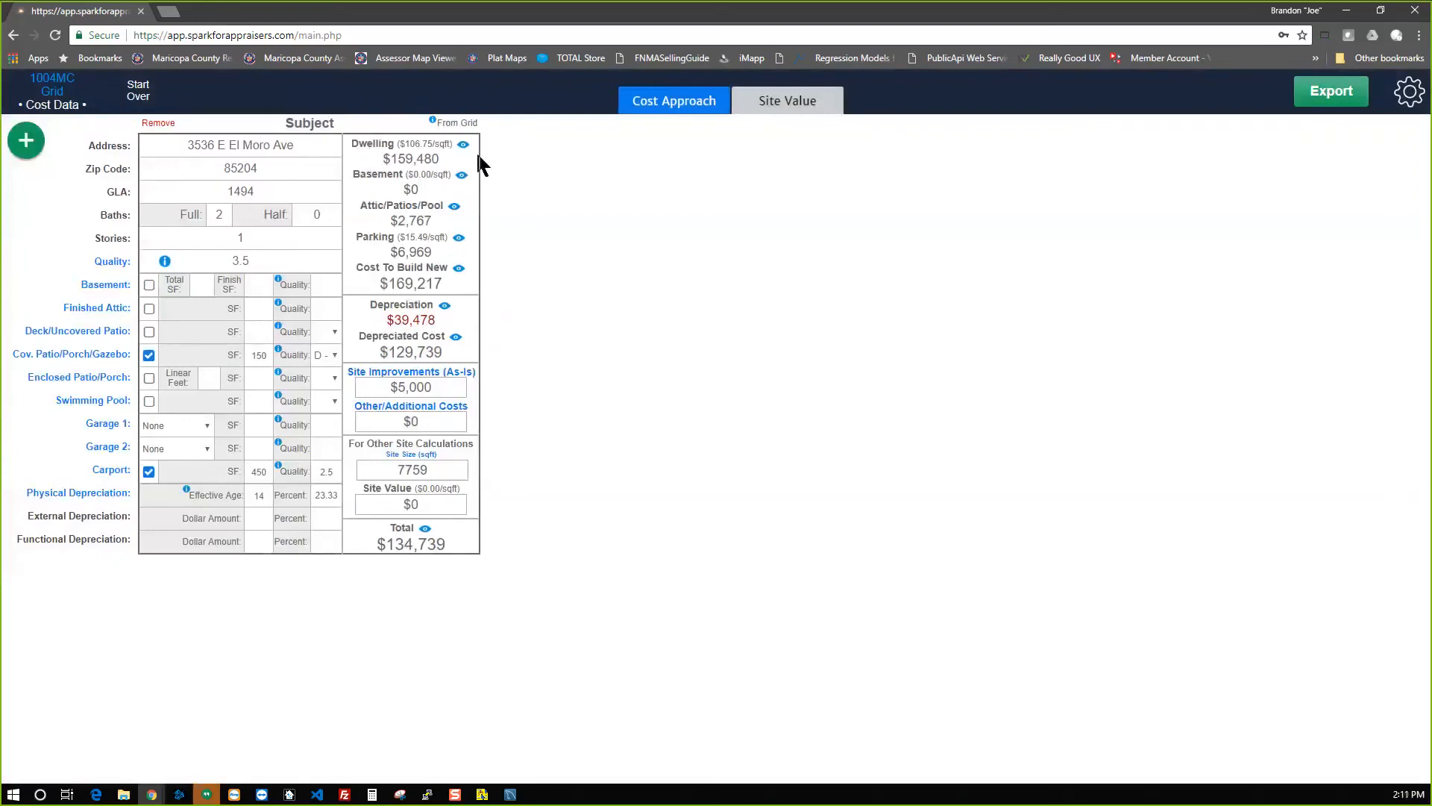
Examine the calculation breakdowns for the dwelling, cost to build new, depreciation, depreciated cost and total.
mouse_move(464, 147)
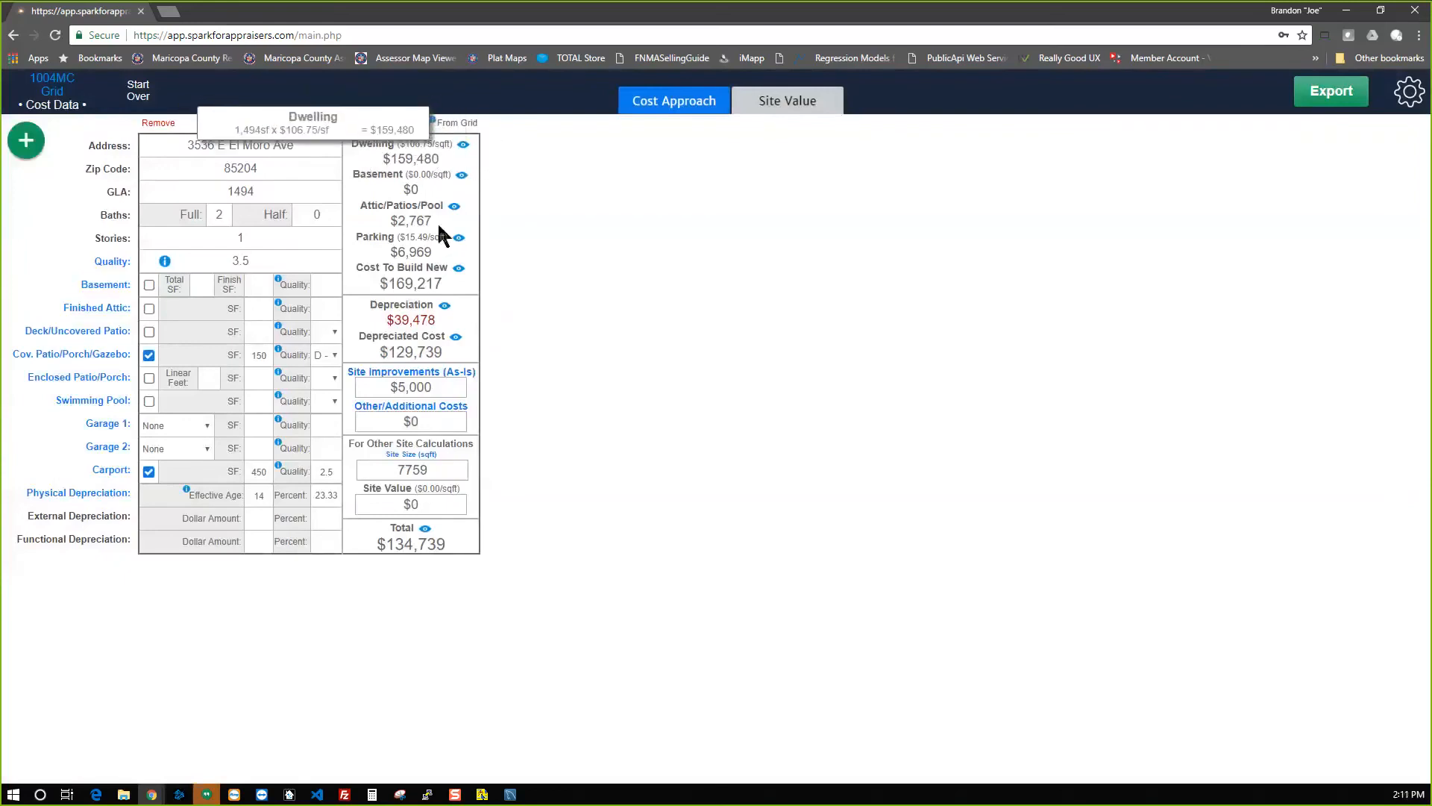
mouse_move(452, 270)
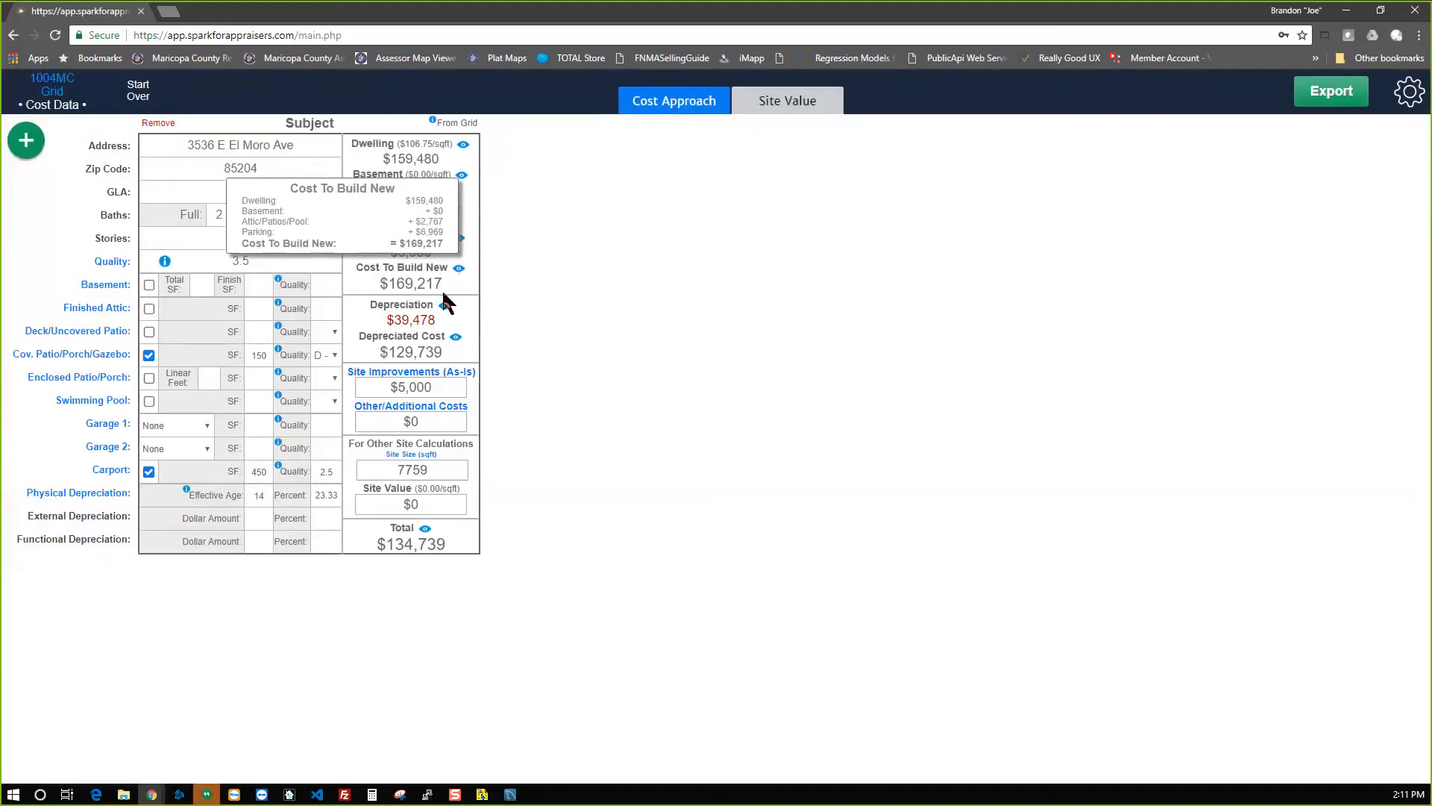
mouse_move(445, 306)
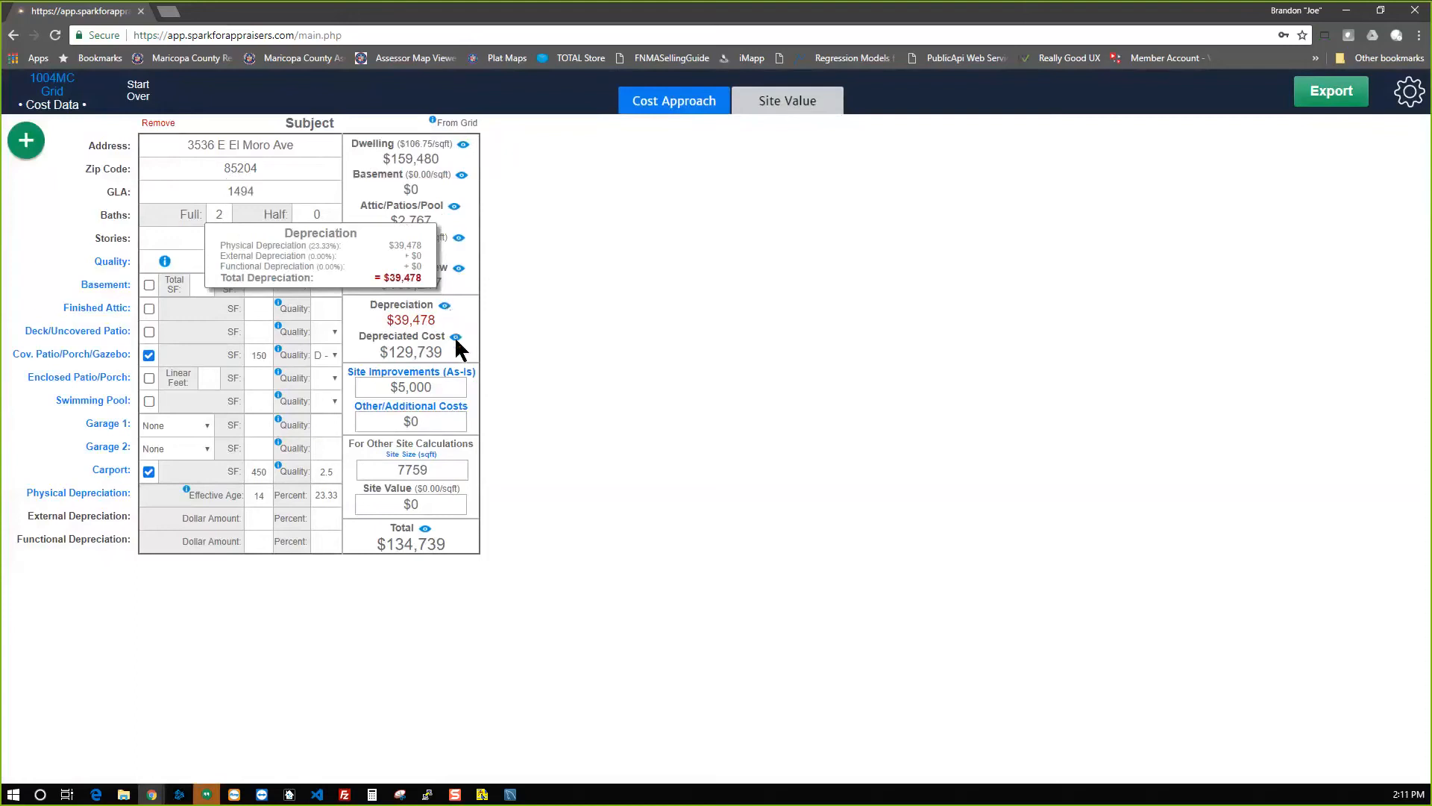
mouse_move(456, 339)
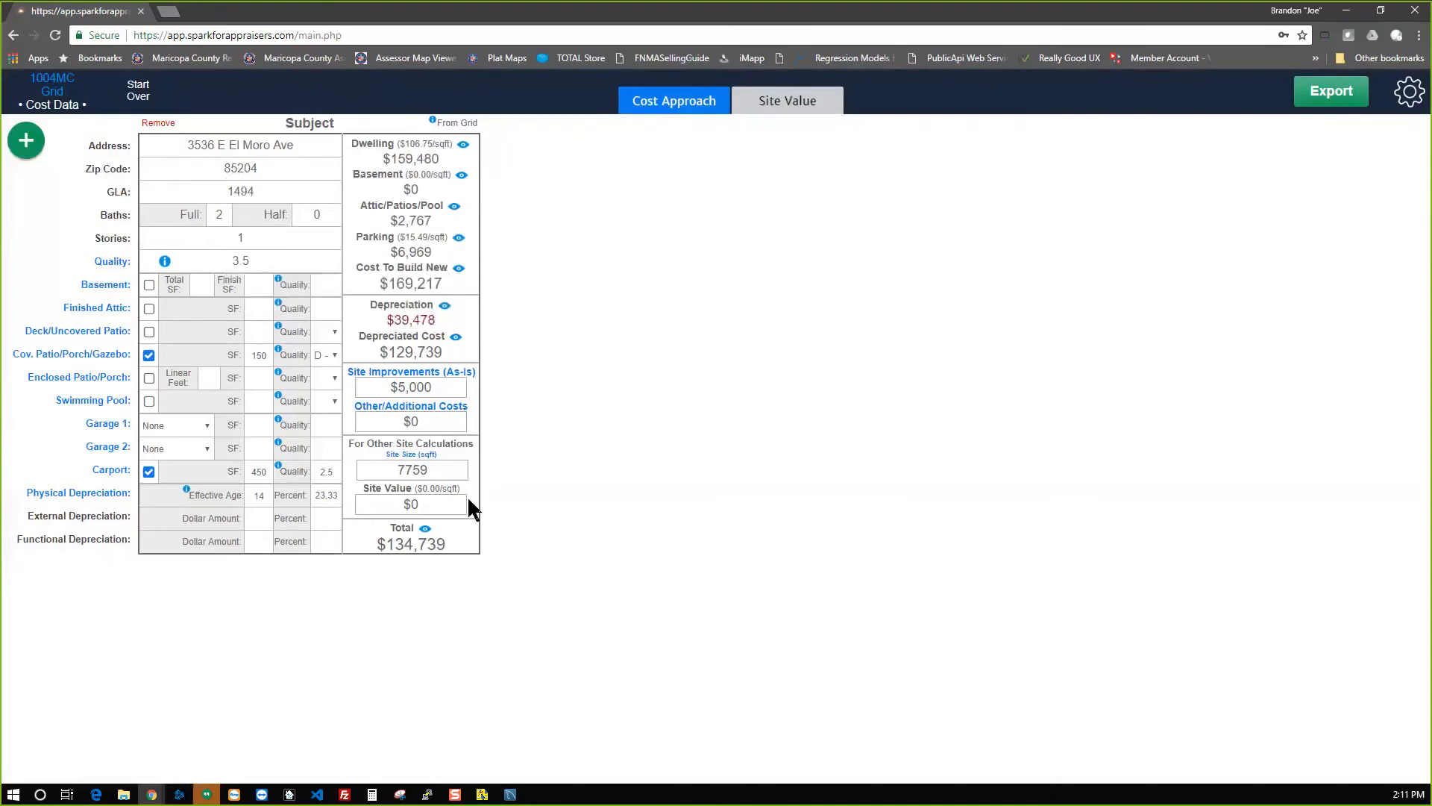
mouse_move(428, 530)
mouse_move(396, 544)
Add a 450 square foot swimming pool with quality D - Standard and retrieve the updated cost data.
left_click(149, 402)
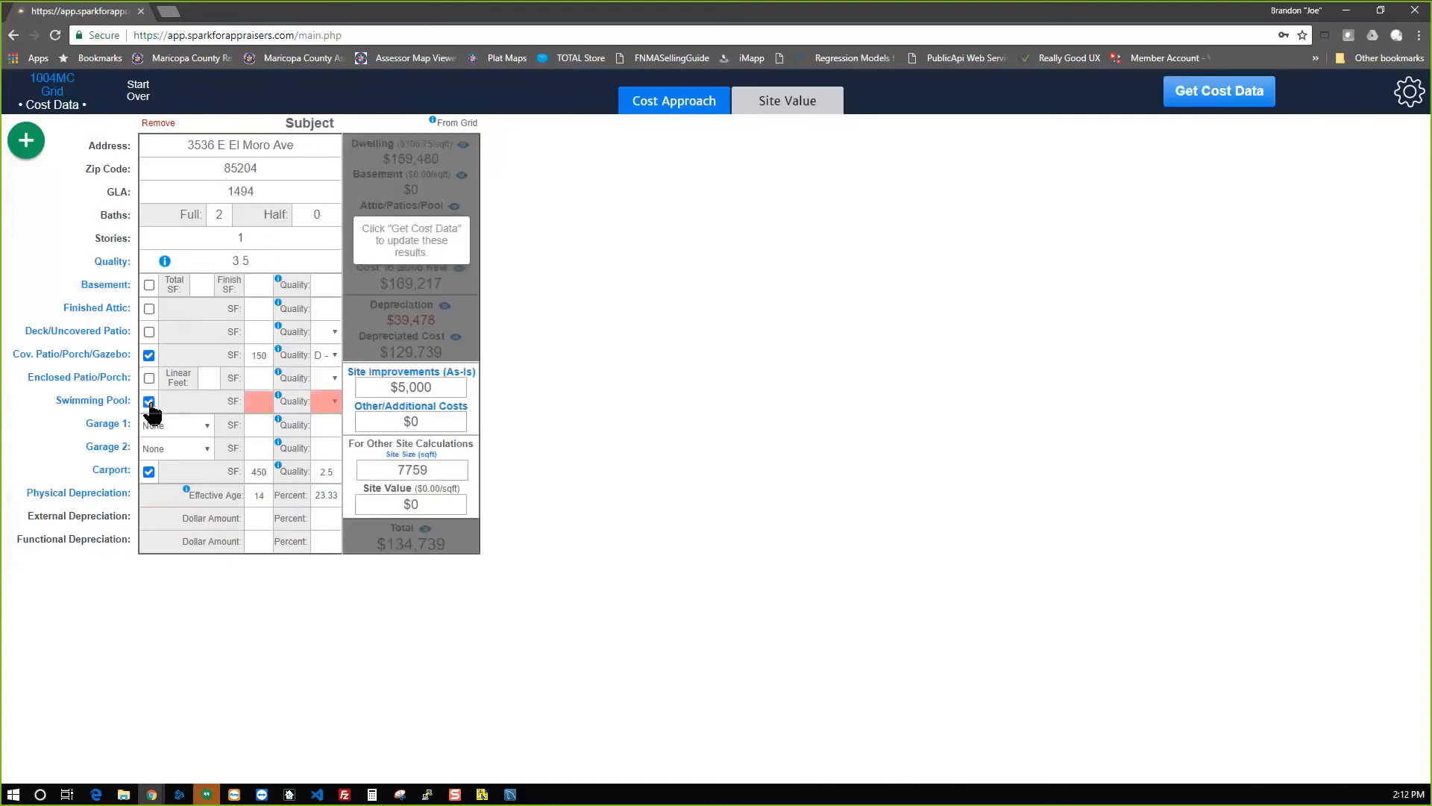
type("450")
left_click(332, 402)
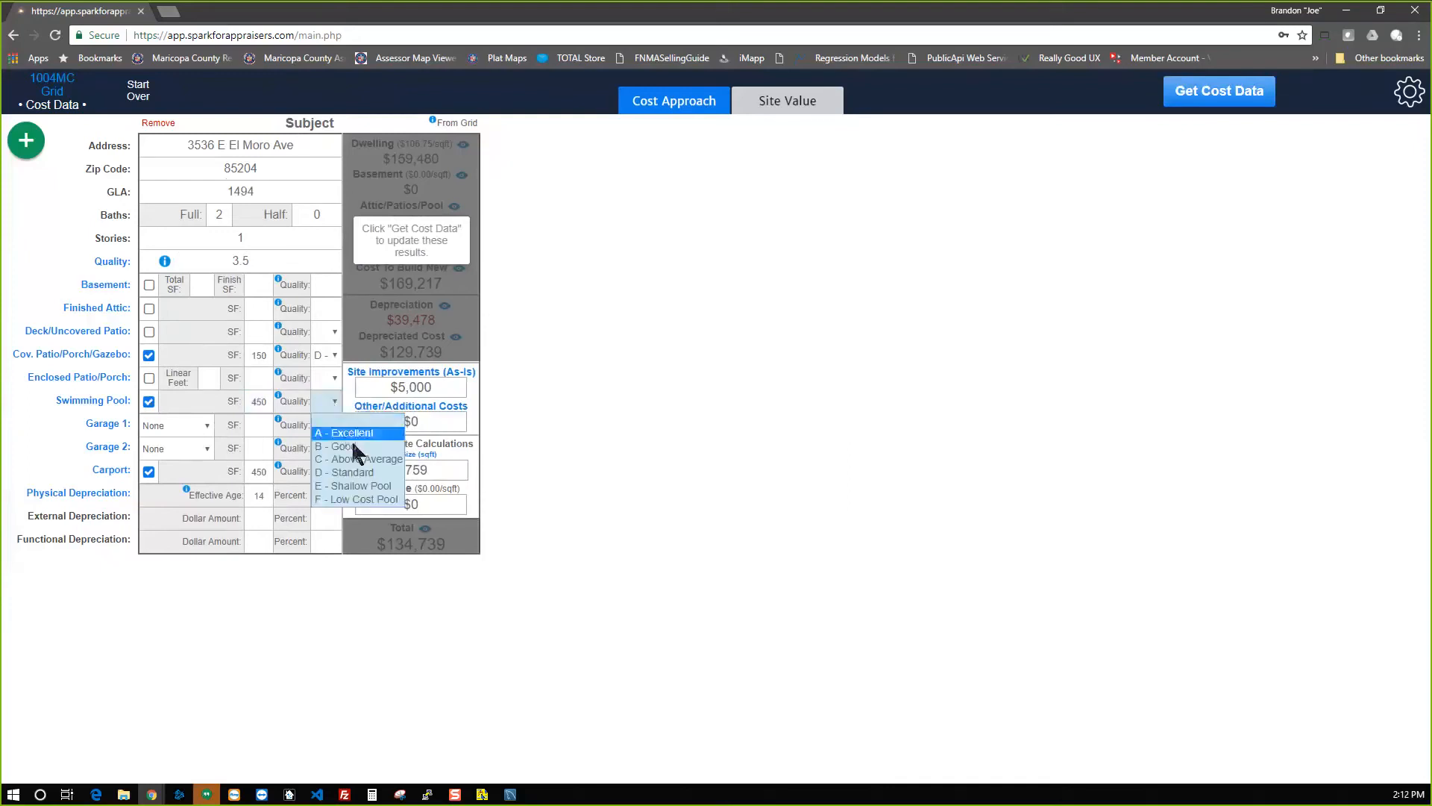
left_click(364, 472)
left_click(708, 407)
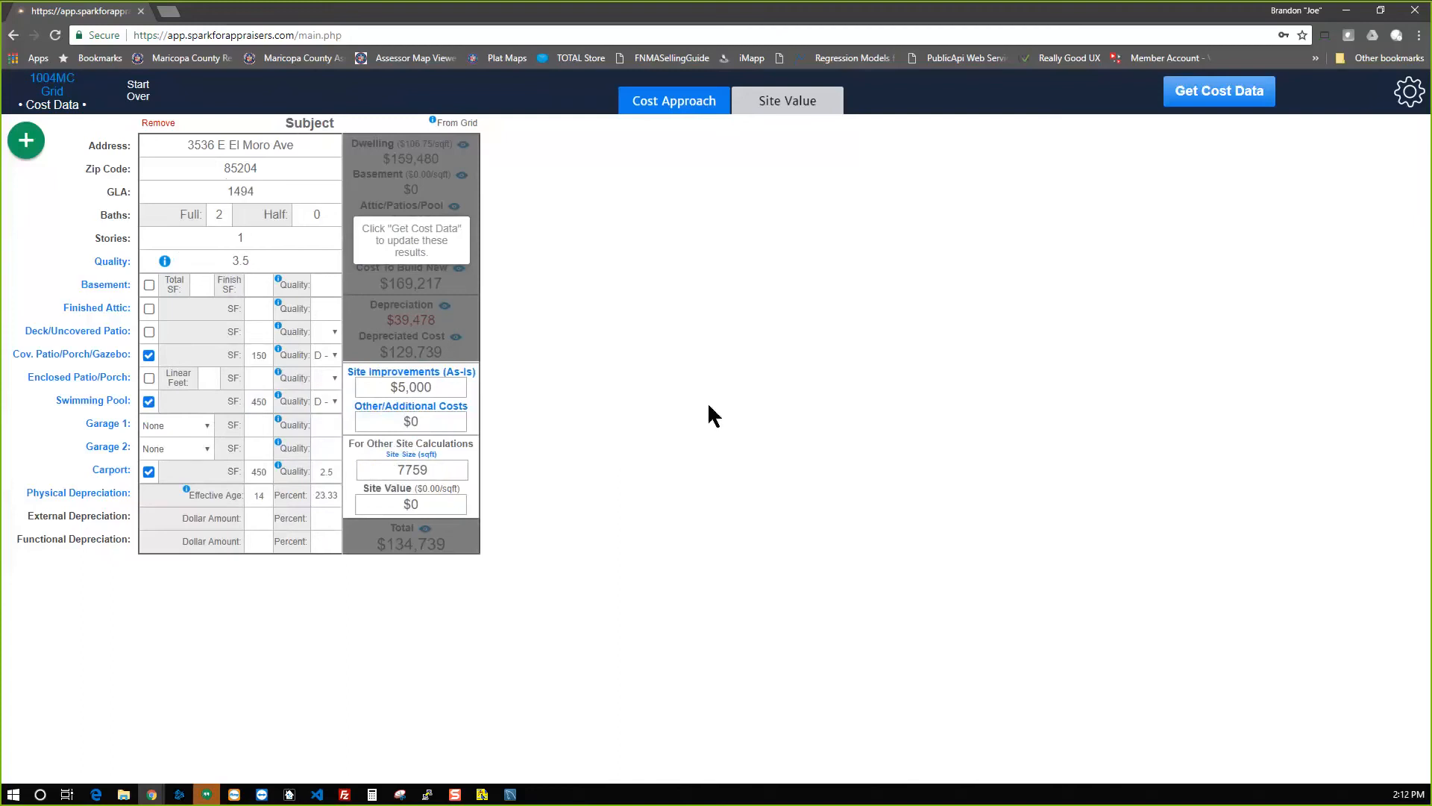
left_click(1226, 97)
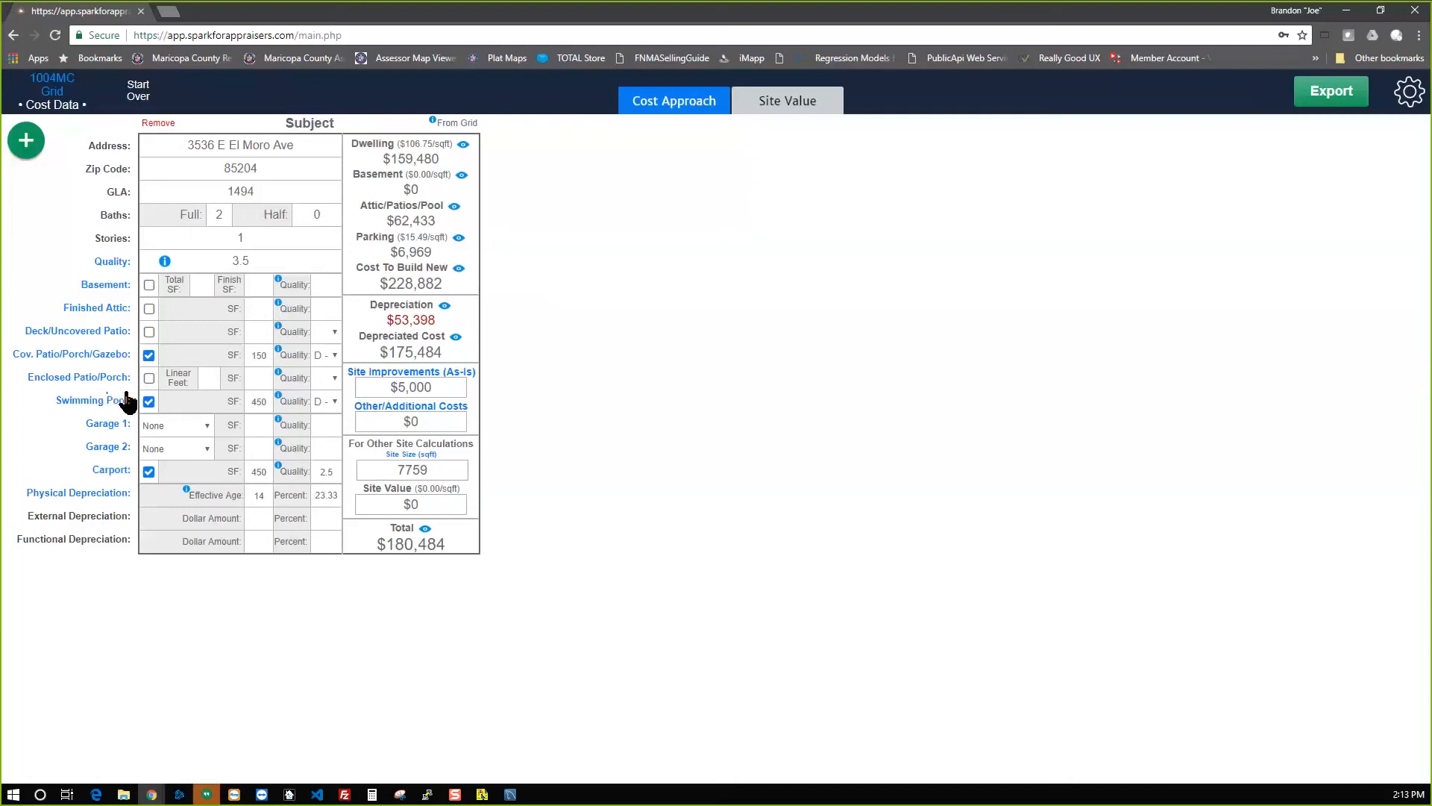
Remove the covered patio and the swimming pool from the subject's cost calculation.
left_click(149, 355)
left_click(148, 402)
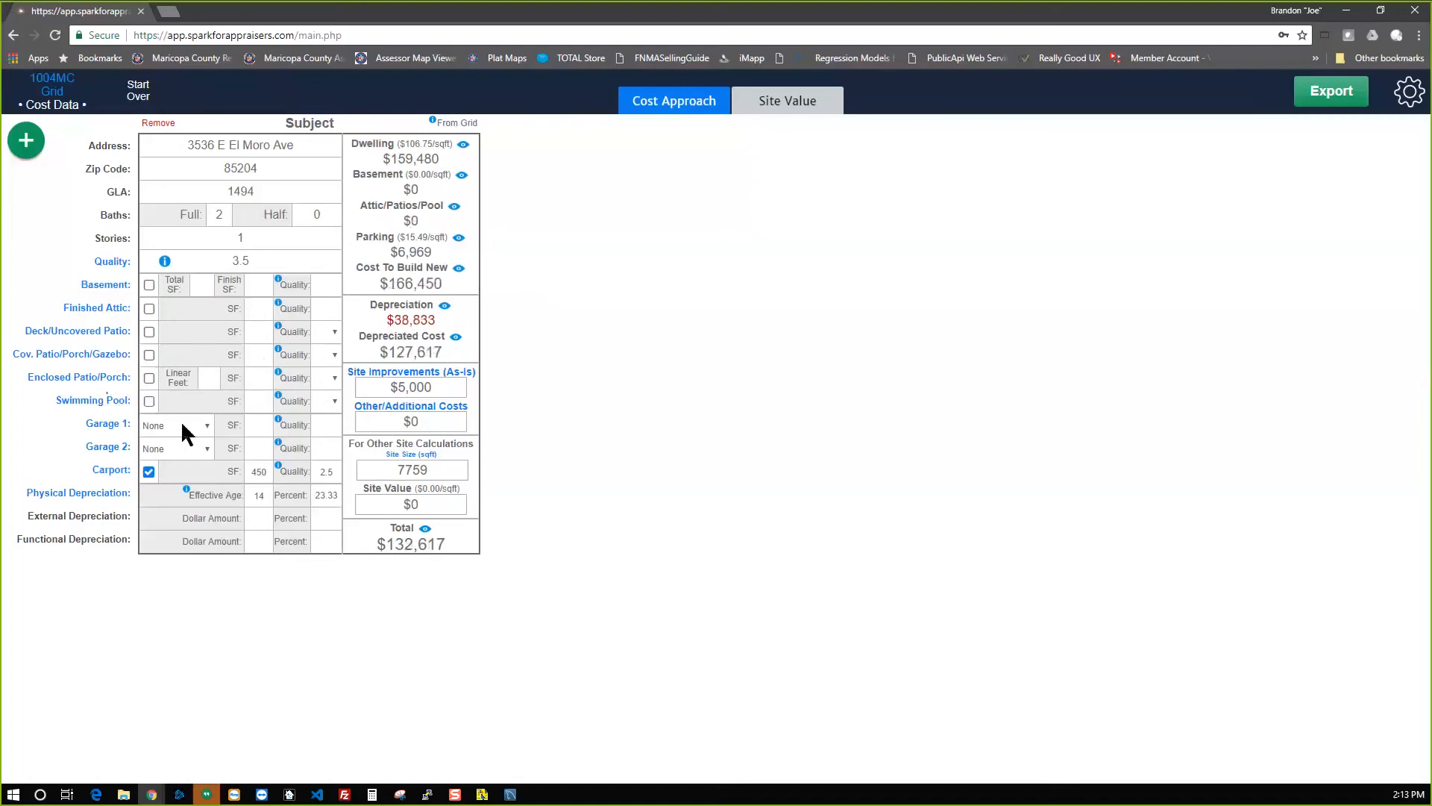
Set the subject's as-is site improvements to $20,000.
left_click_drag(445, 383, 351, 384)
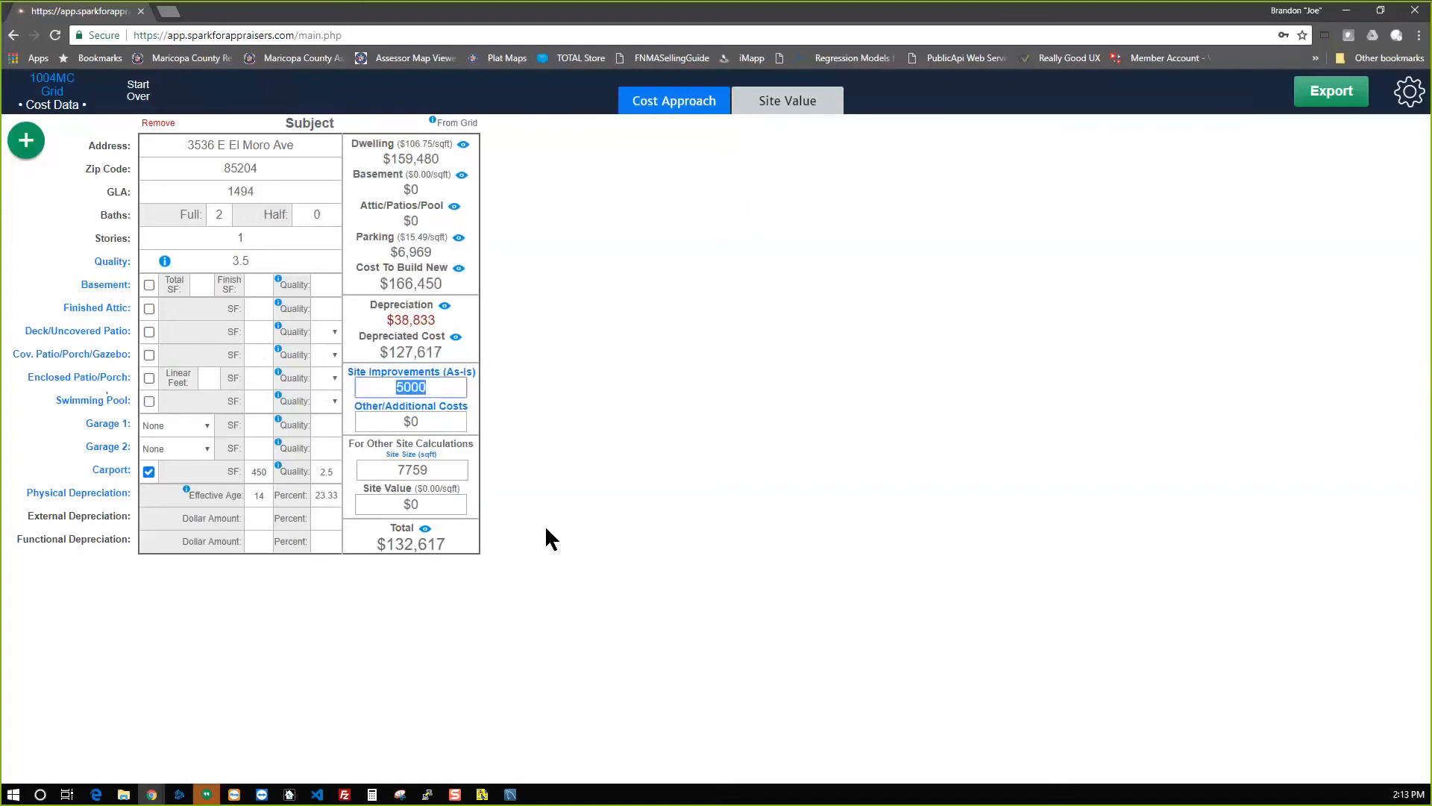
mouse_move(359, 337)
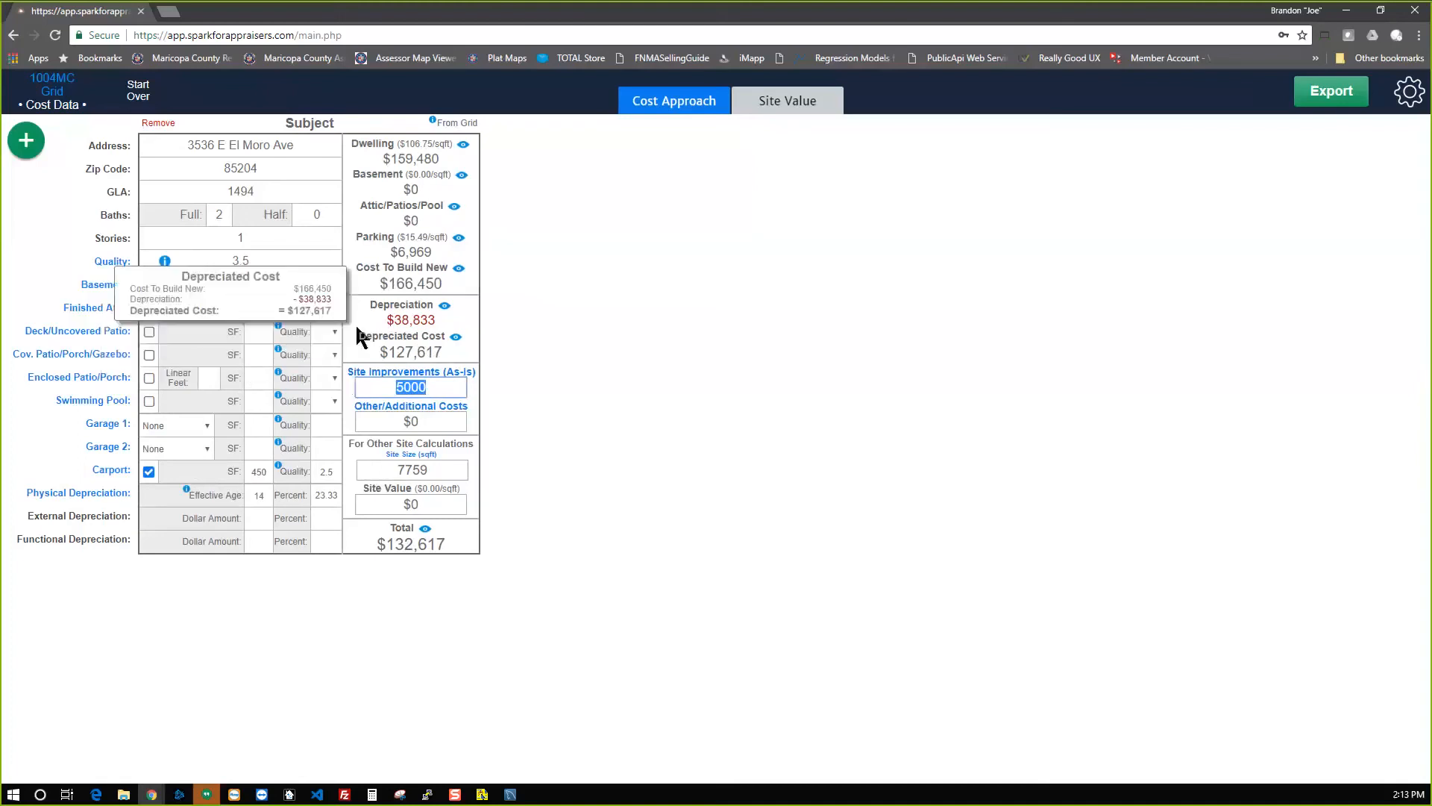
left_click_drag(338, 496, 353, 459)
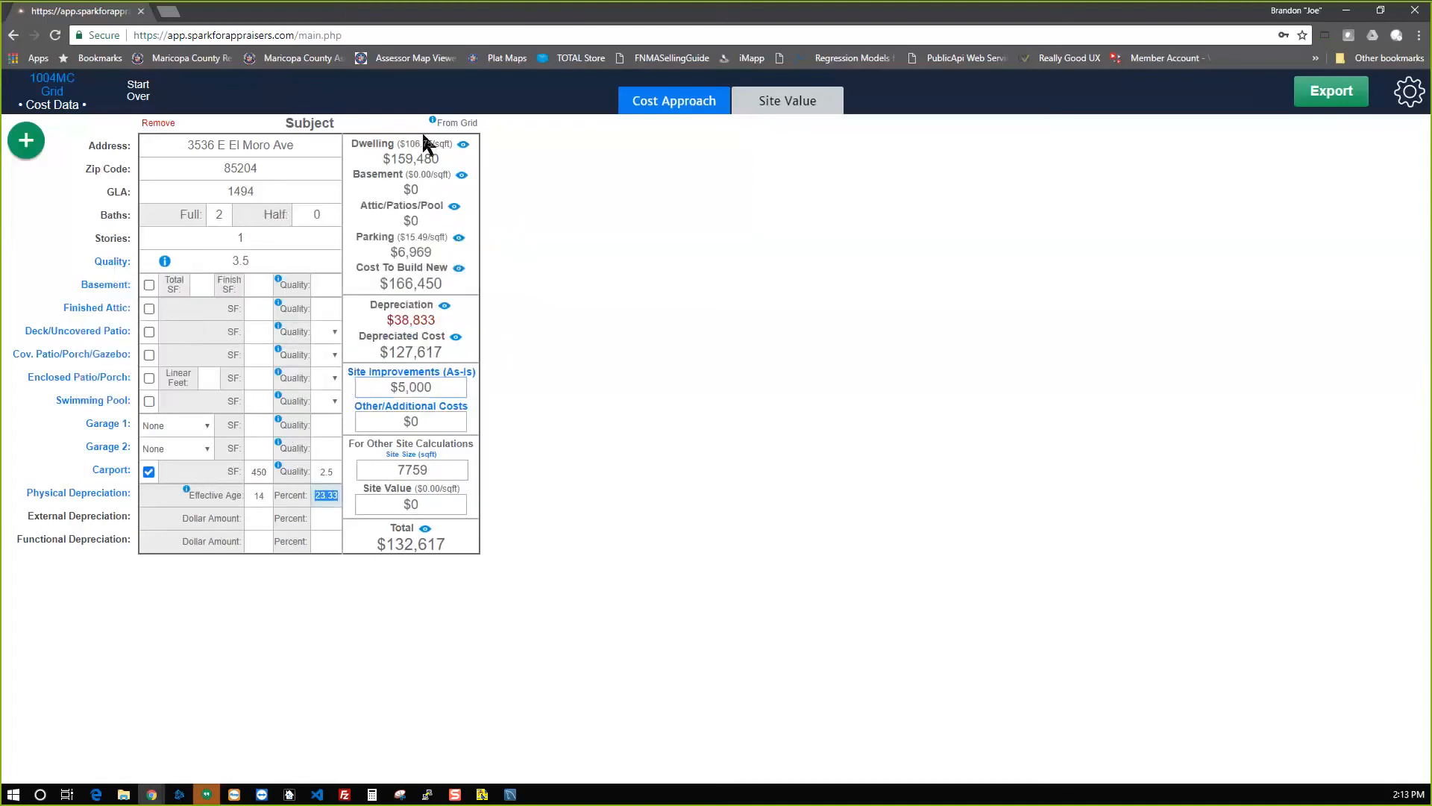
mouse_move(457, 339)
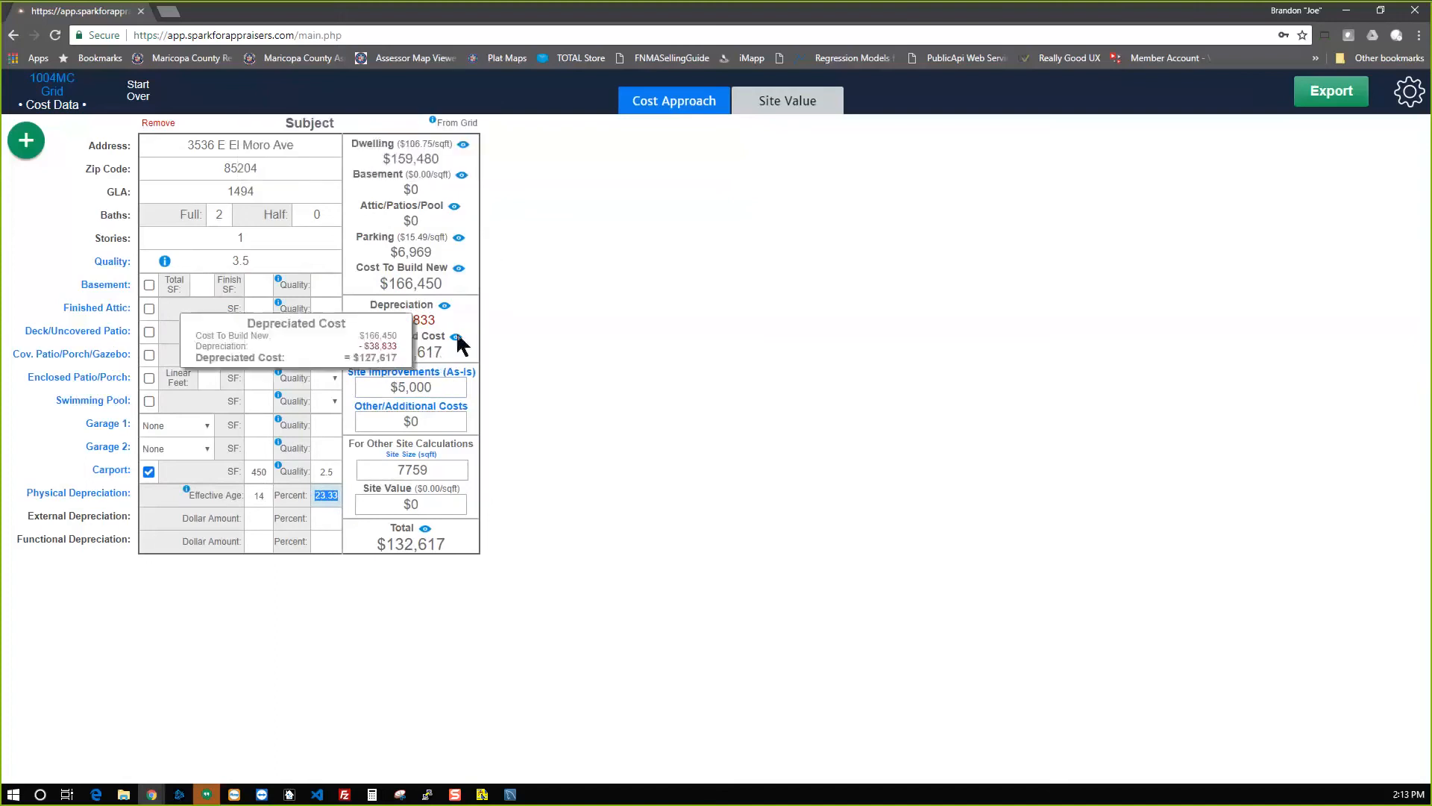
left_click(446, 388)
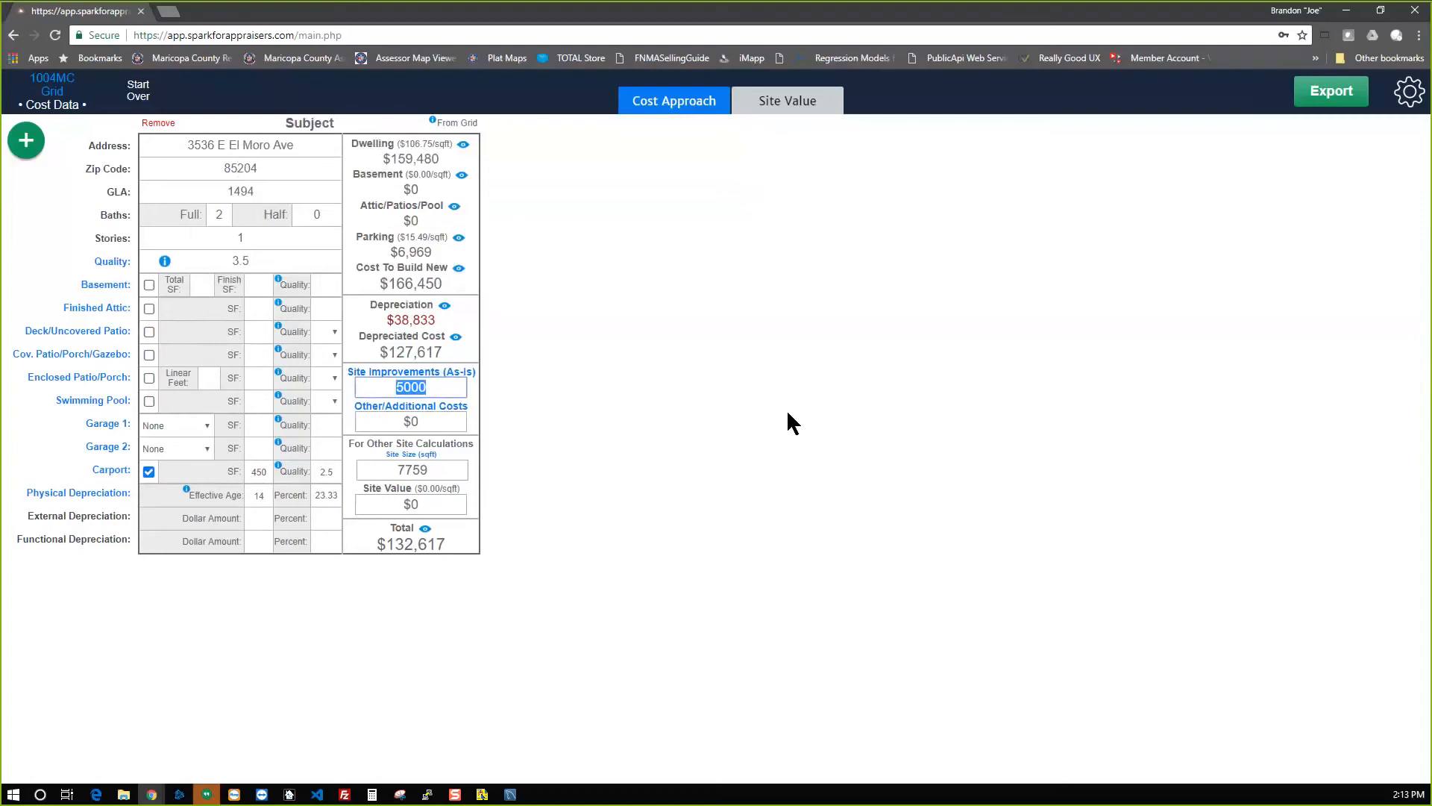
type("20000")
key("Tab")
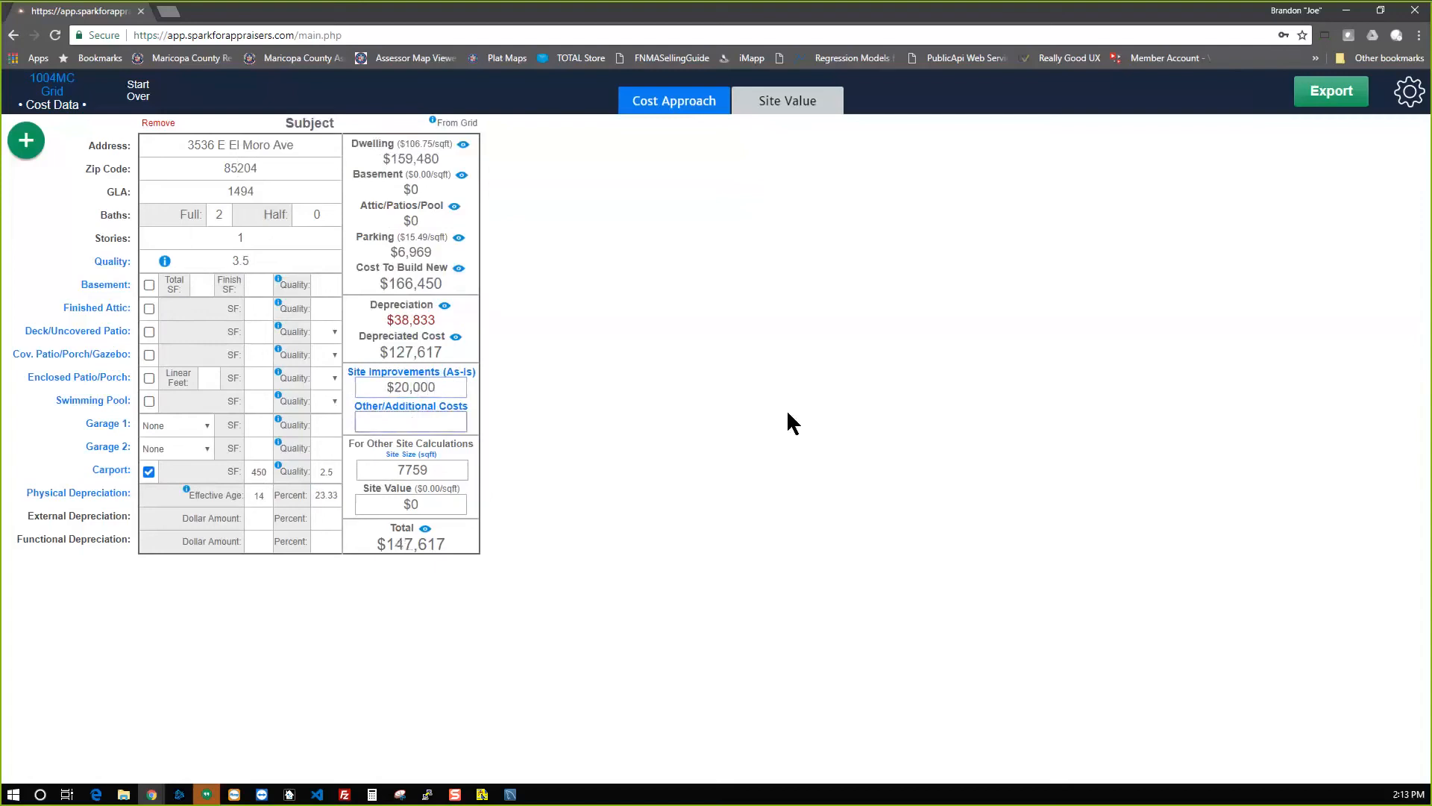
Set the subject's as-is site improvements back to $5,000.
left_click(415, 384)
left_click_drag(460, 386, 310, 373)
type("5,000")
key("Tab")
Add a 150 square foot covered patio with quality D and retrieve the updated cost data.
left_click(149, 357)
type("150")
key("Tab")
key("b")
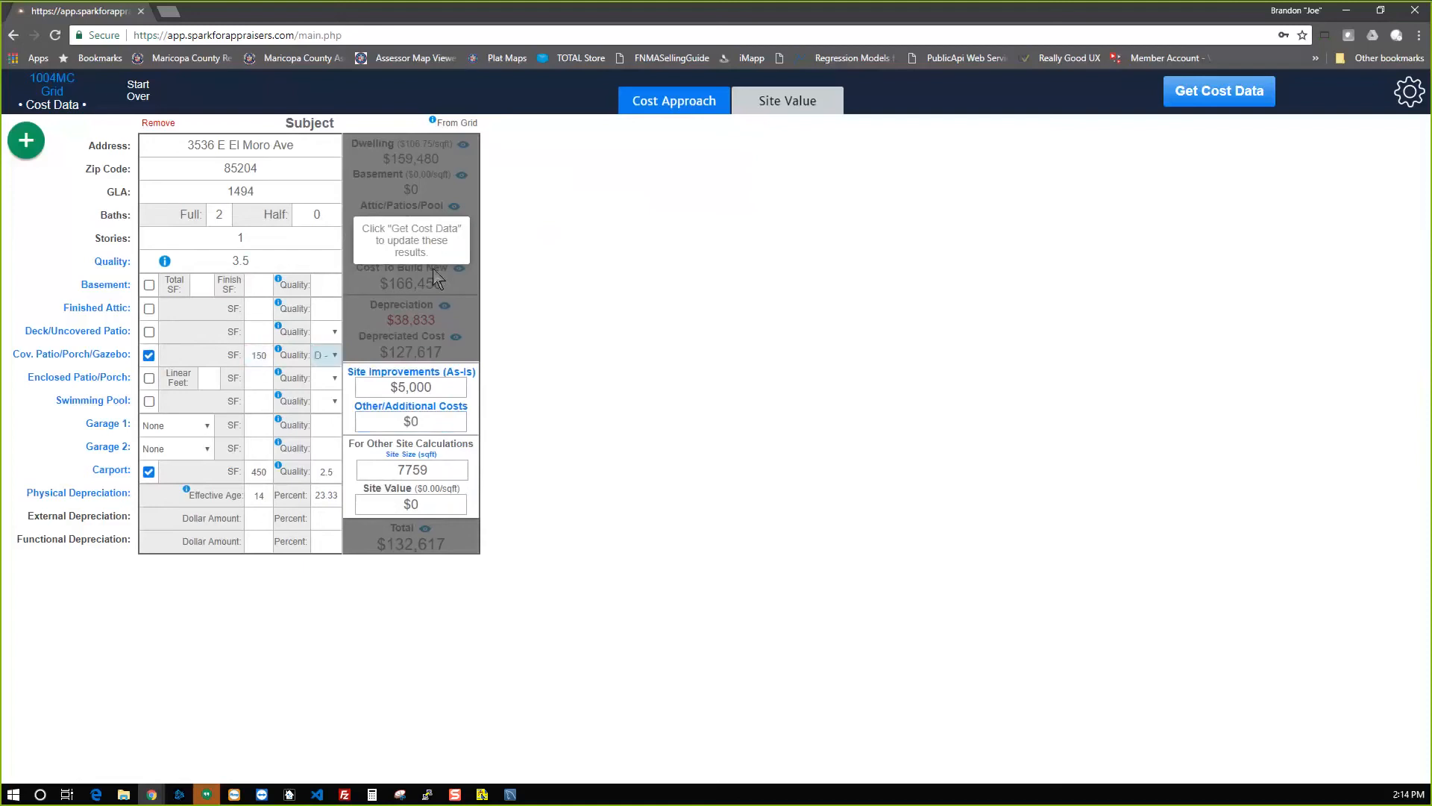
left_click(625, 332)
left_click(1217, 97)
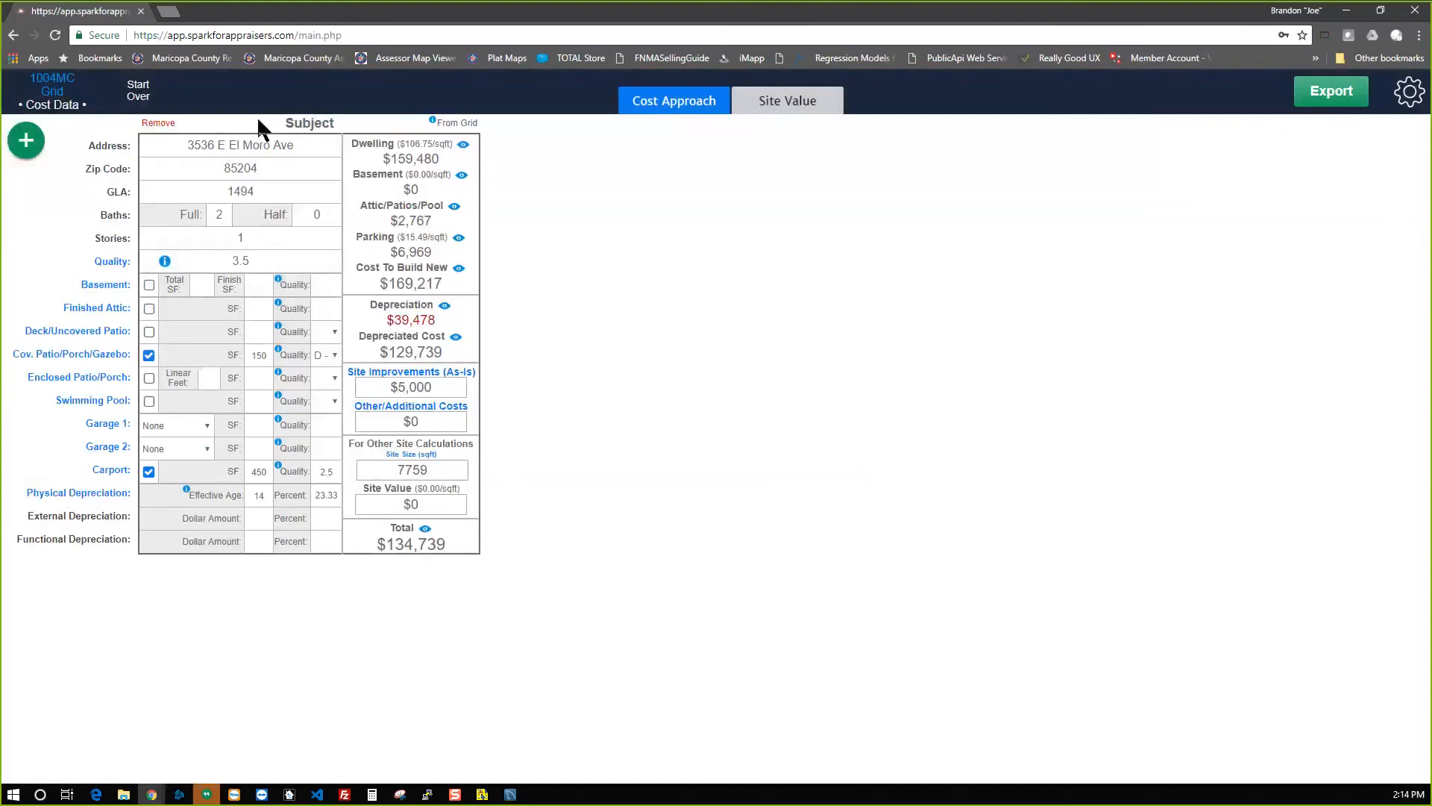
Set the subject's site value to $70,000.
left_click(452, 506)
type("70,000")
key("Tab")
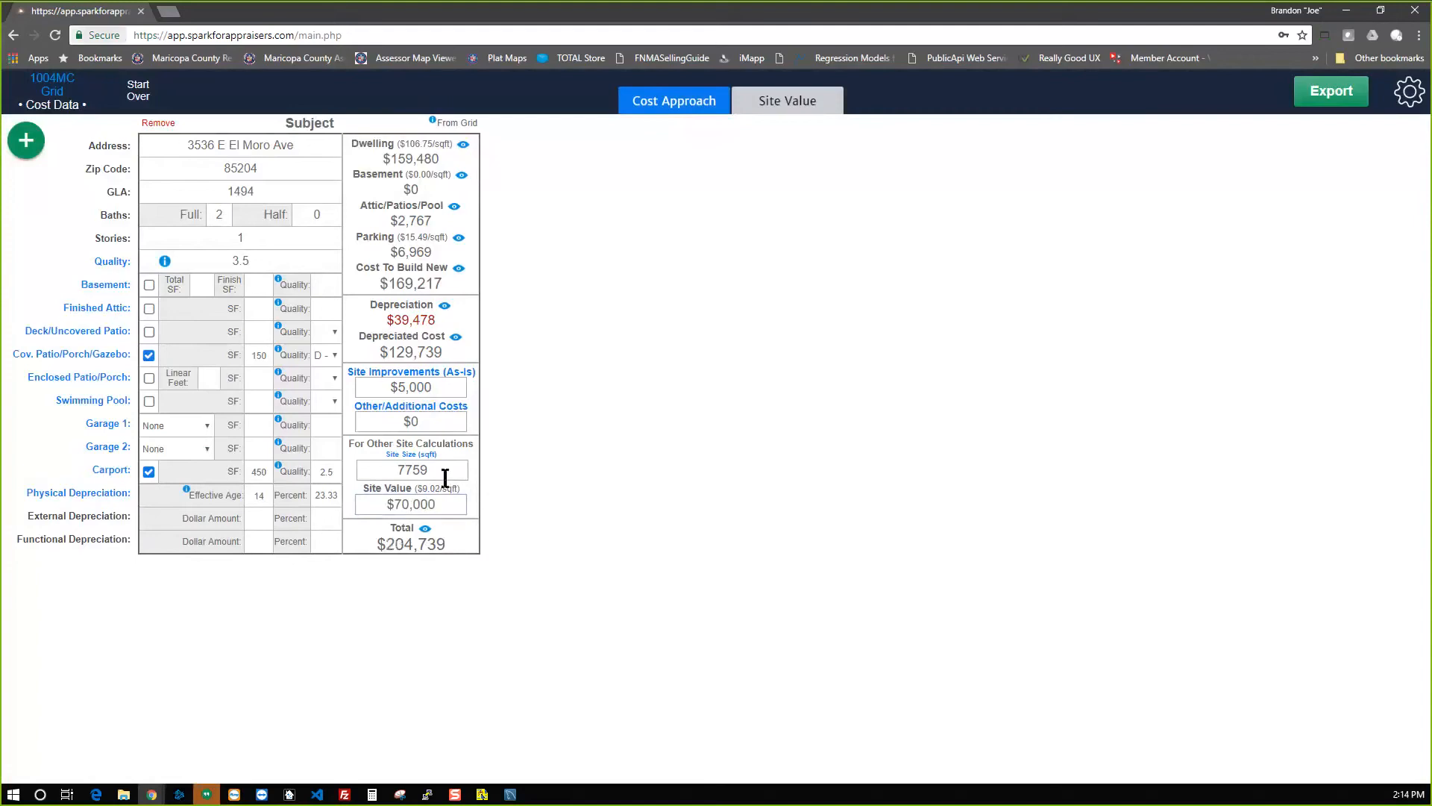
mouse_move(422, 529)
Set the subject's overall quality rating to 3.0 and retrieve the updated cost data.
left_click(150, 259)
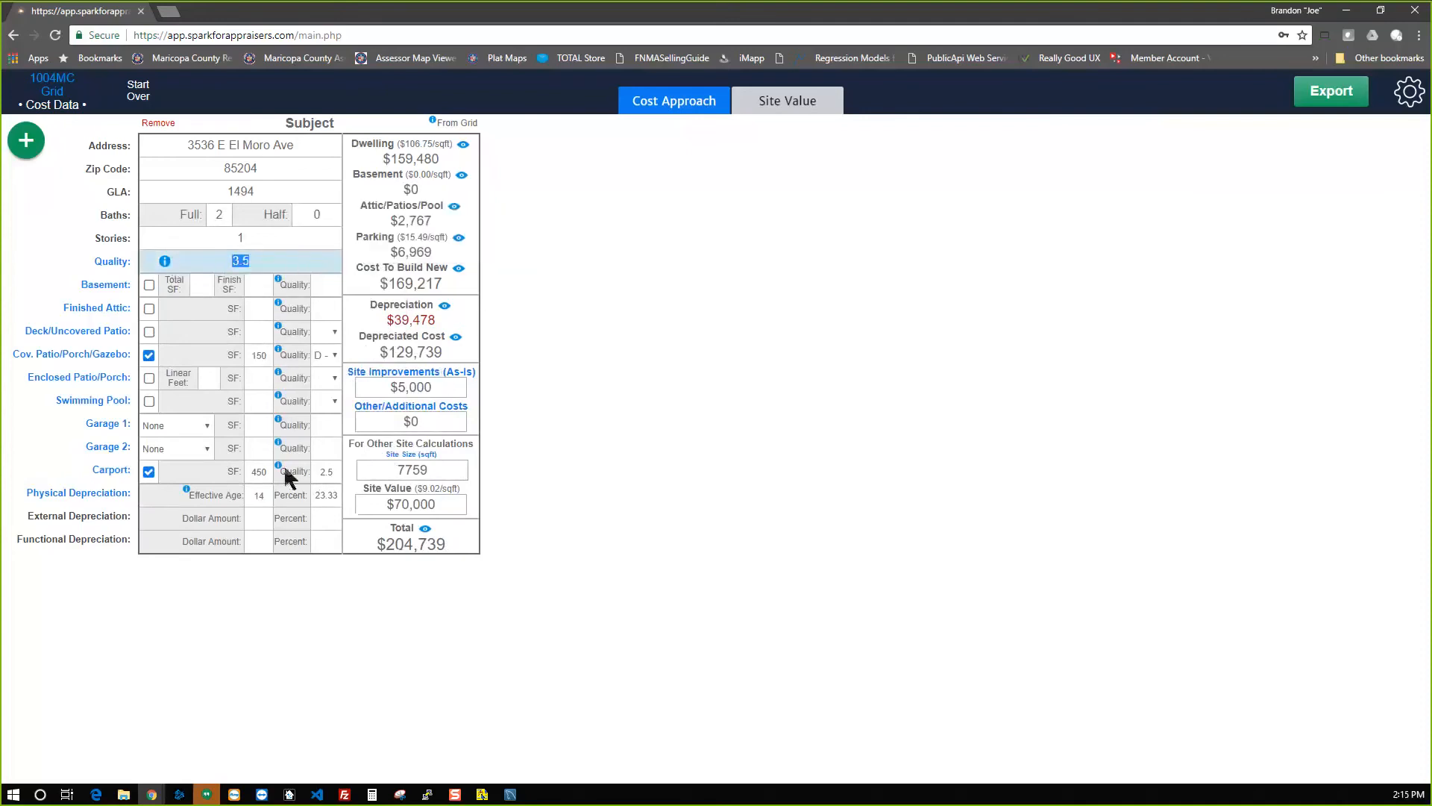
left_click(261, 496)
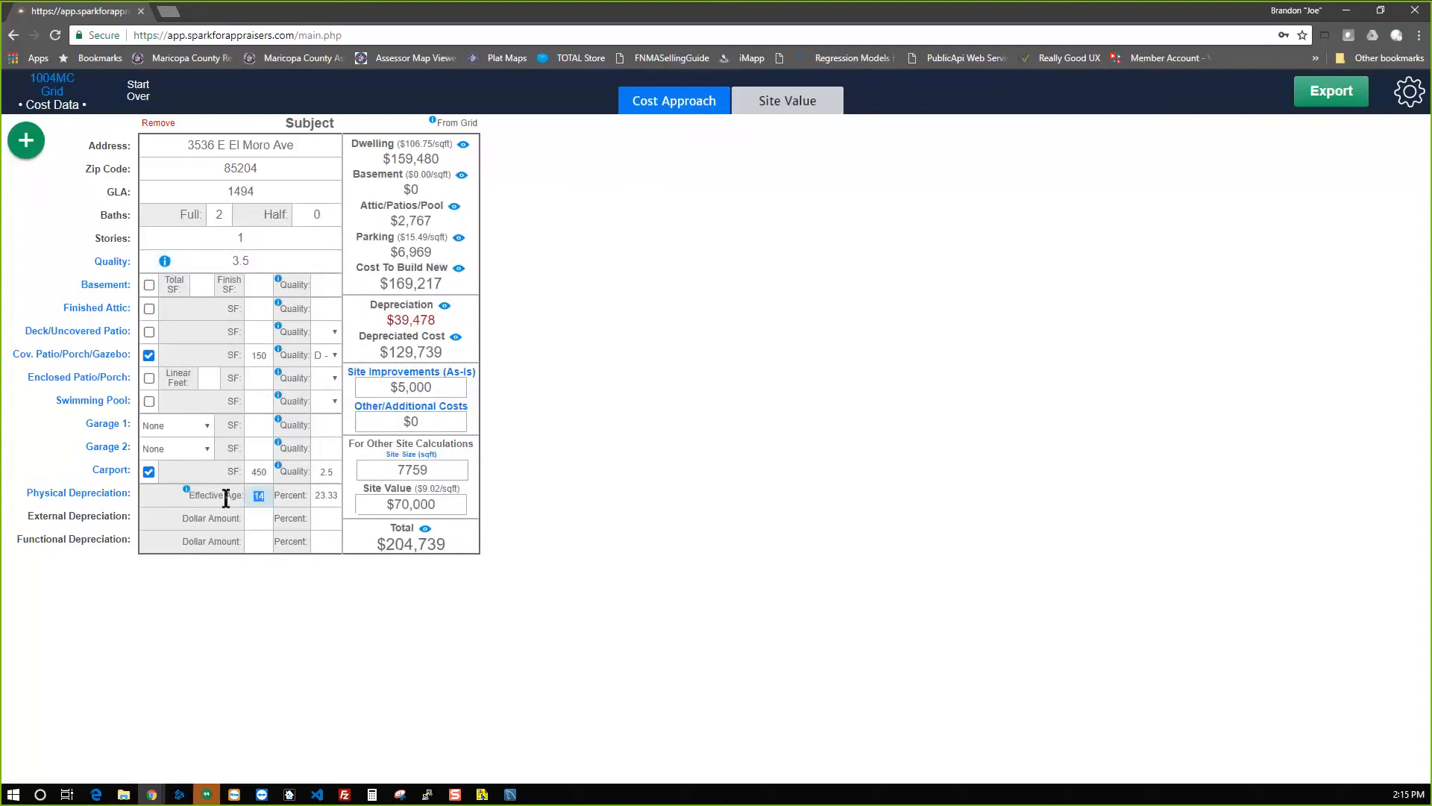
left_click(264, 260)
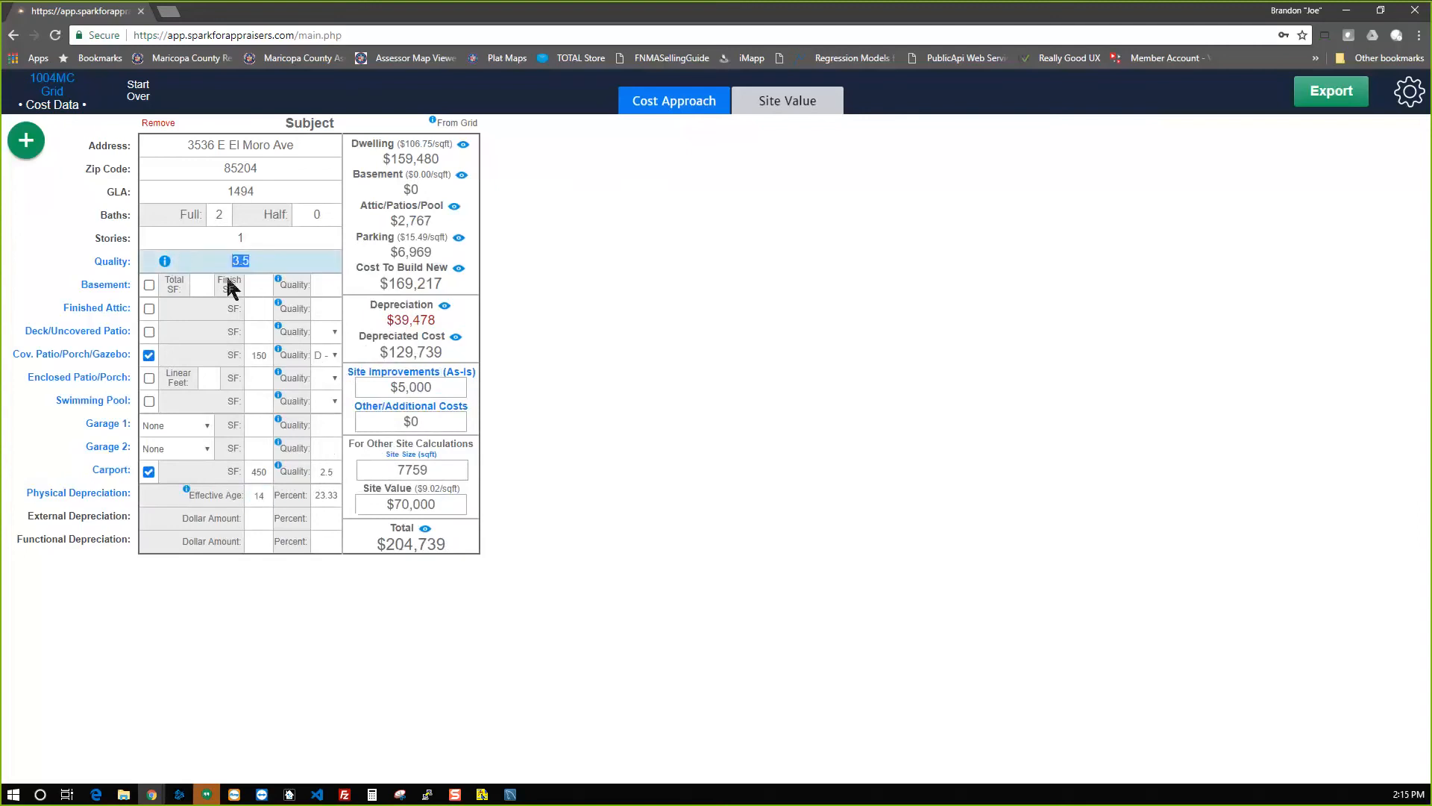
type("3.0")
key("Tab")
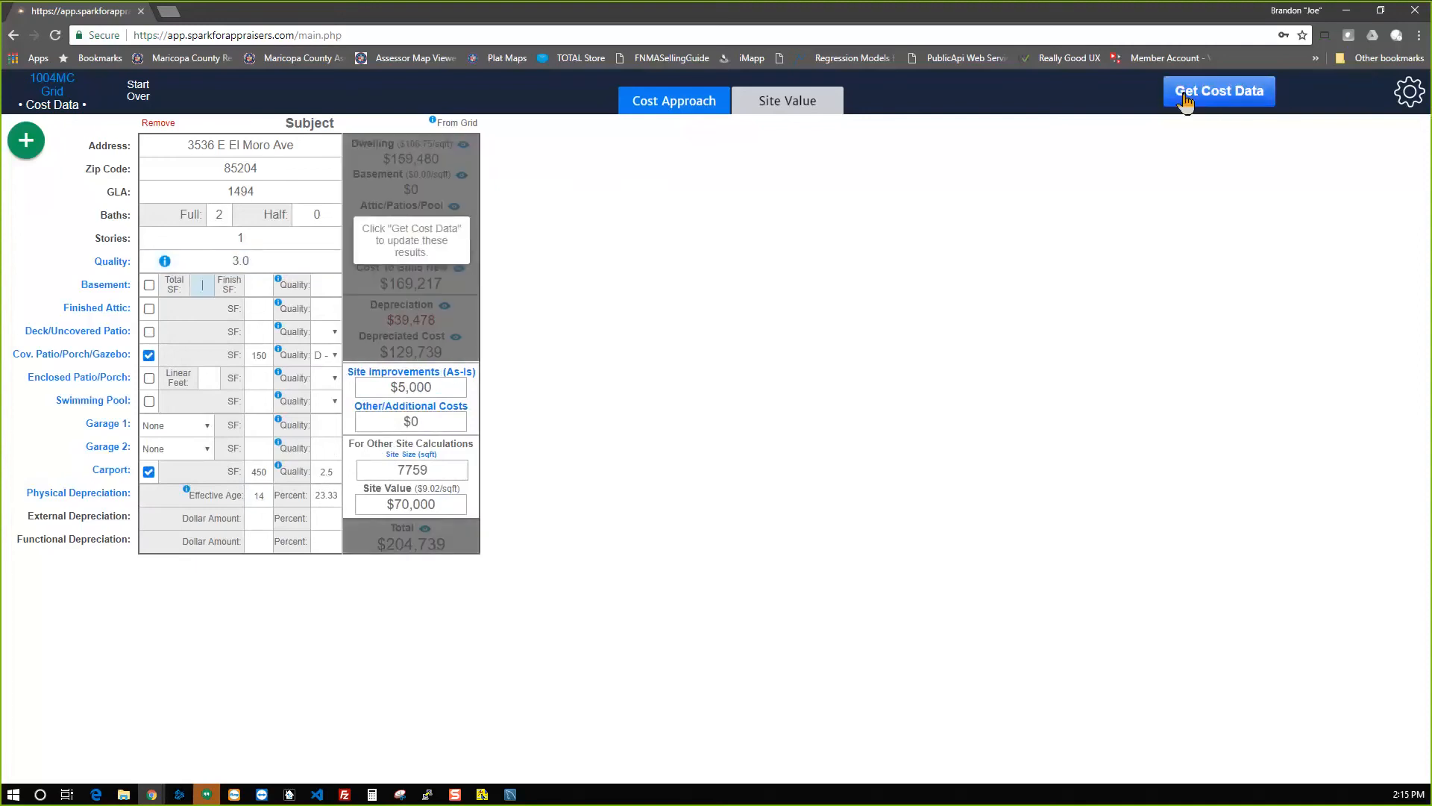
left_click(1267, 91)
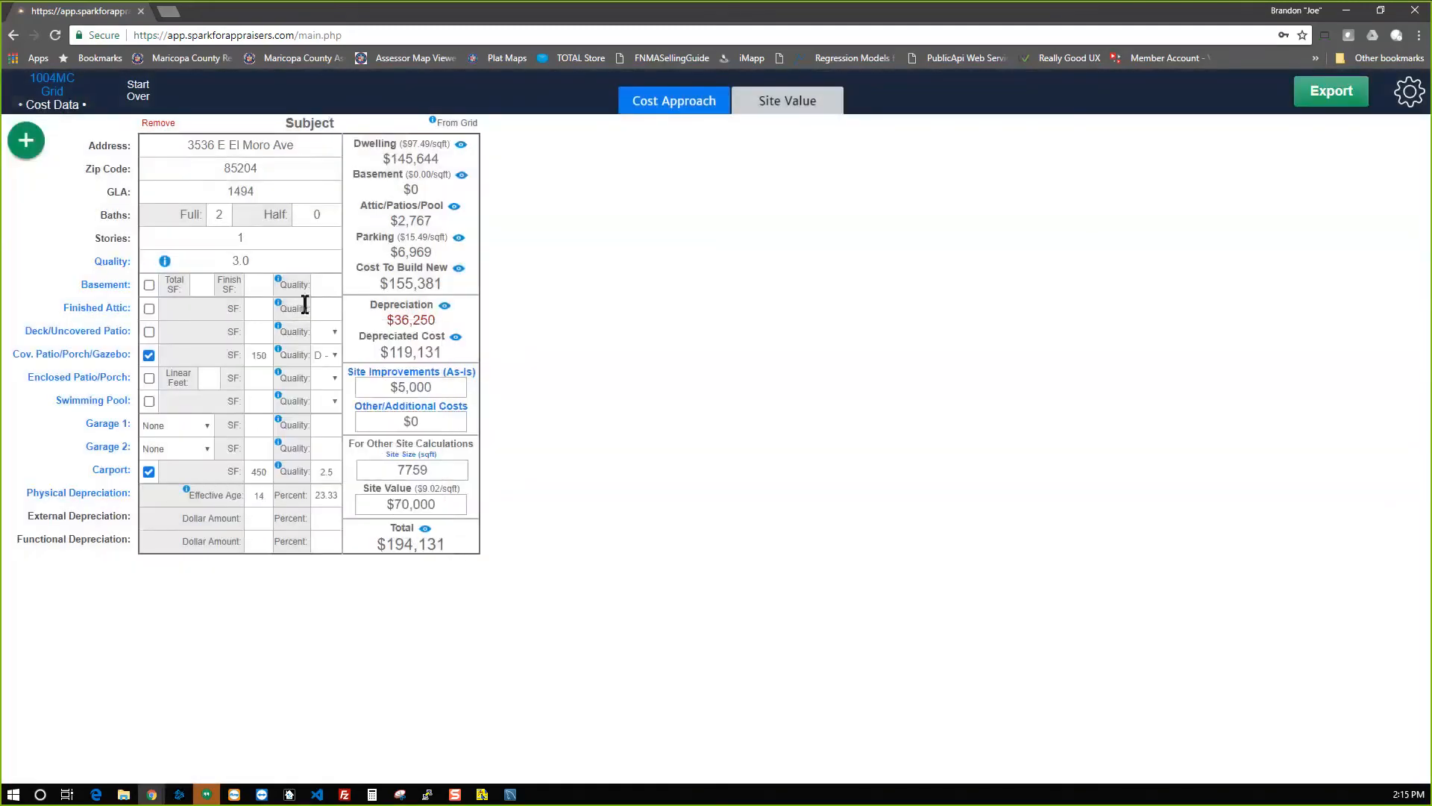
Restore the subject's overall quality rating to 3.5 and retrieve the cost data again.
left_click_drag(266, 262, 150, 270)
type("3.5")
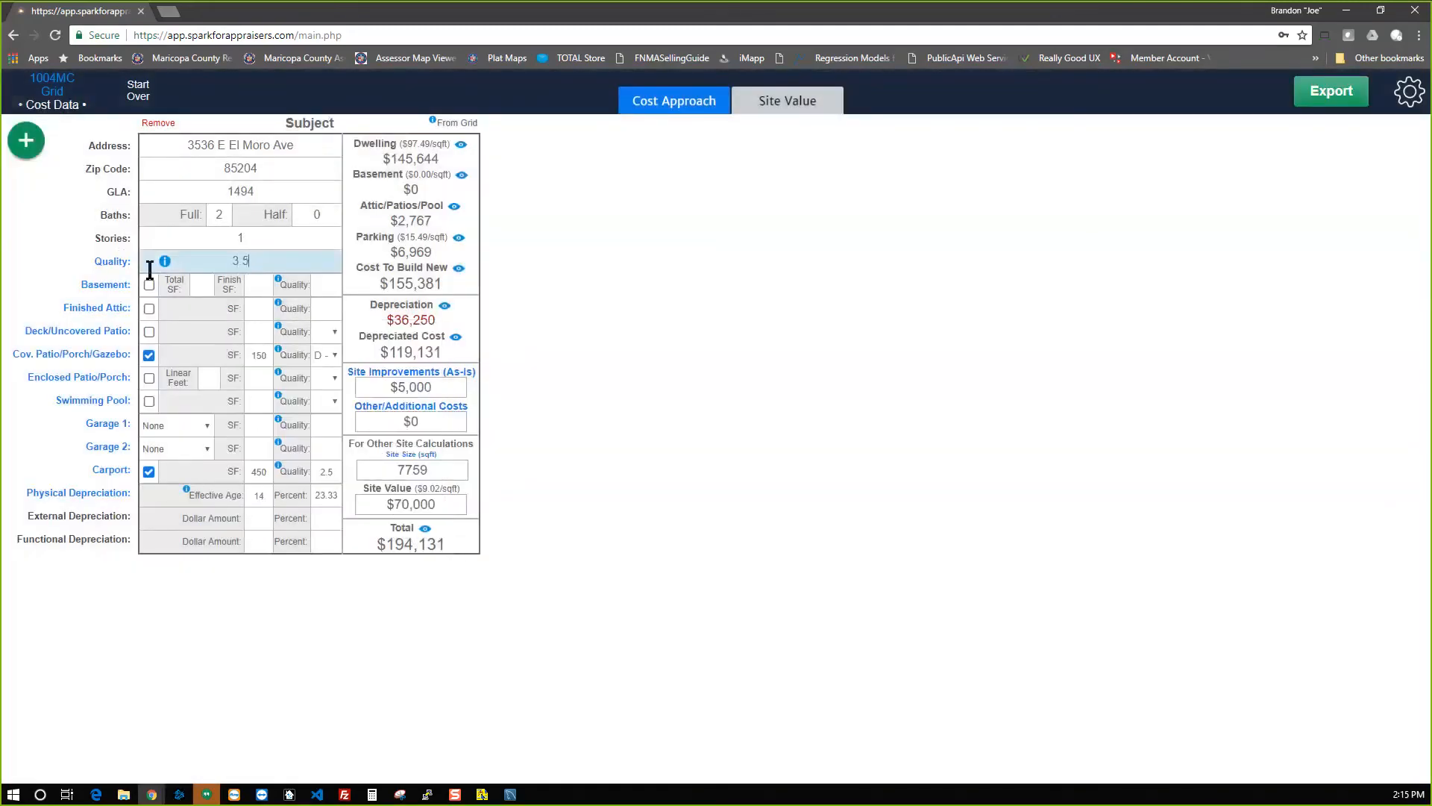
key("Tab")
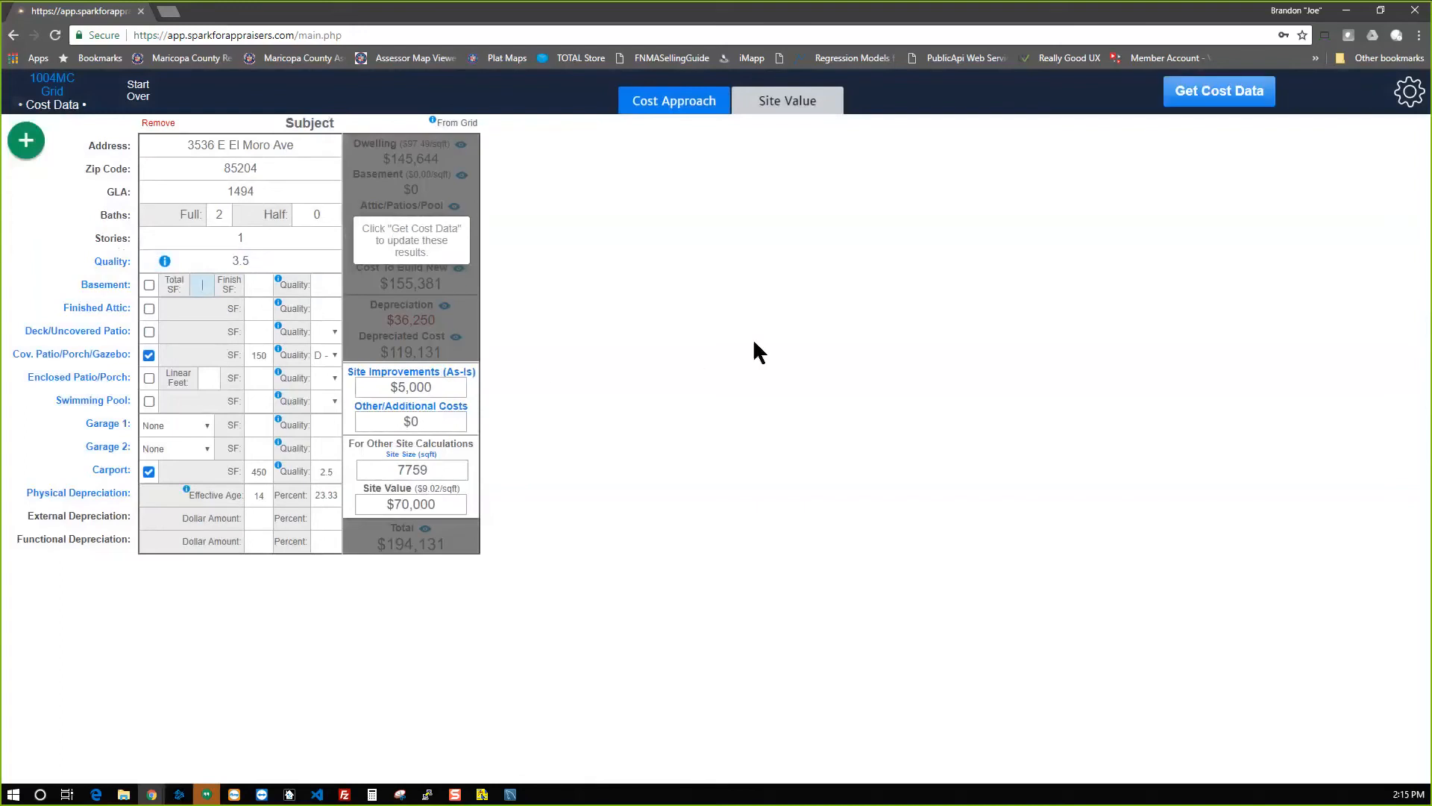
left_click(1209, 98)
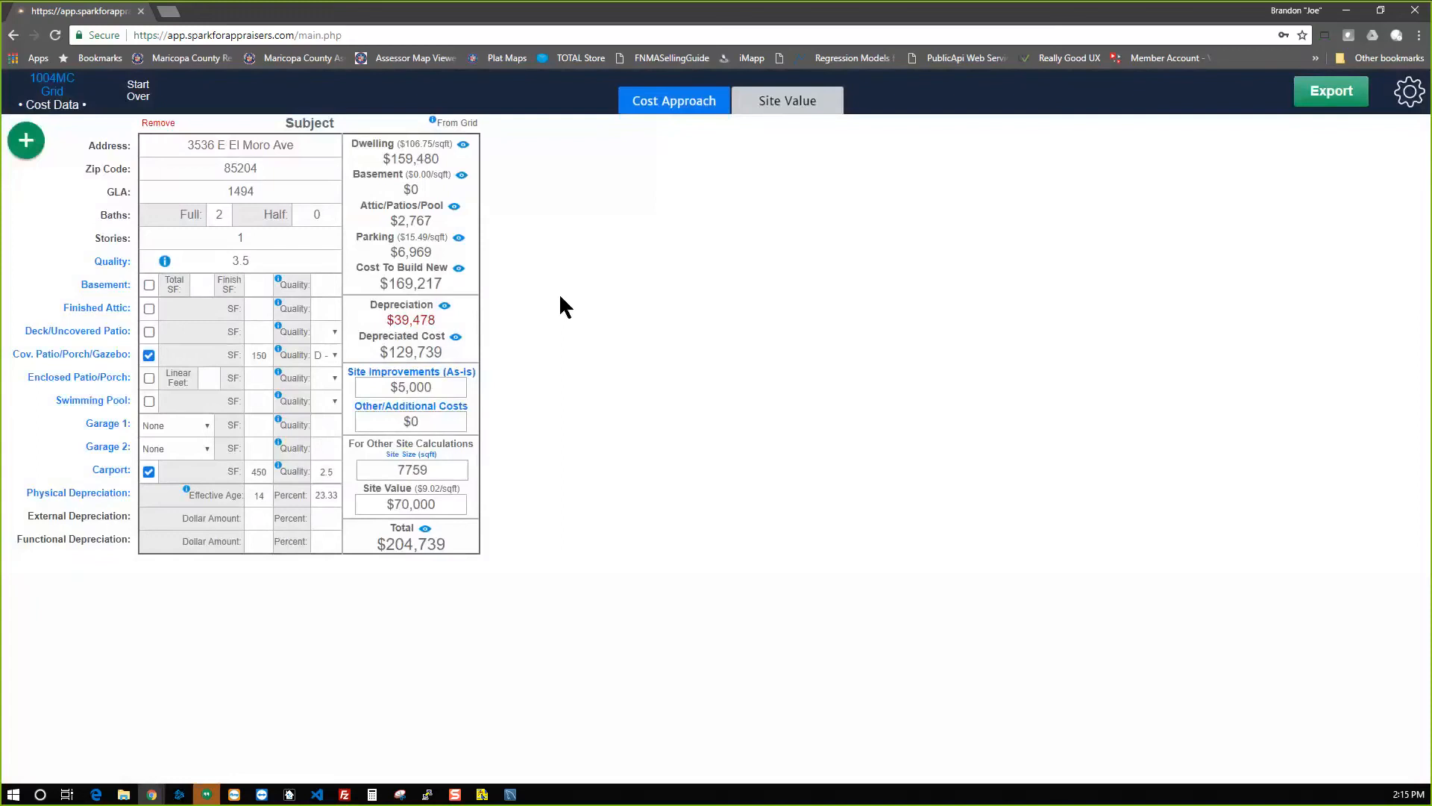
left_click(459, 238)
Remove the subject from the cost approach and import it again from the Spark Grid.
left_click(160, 125)
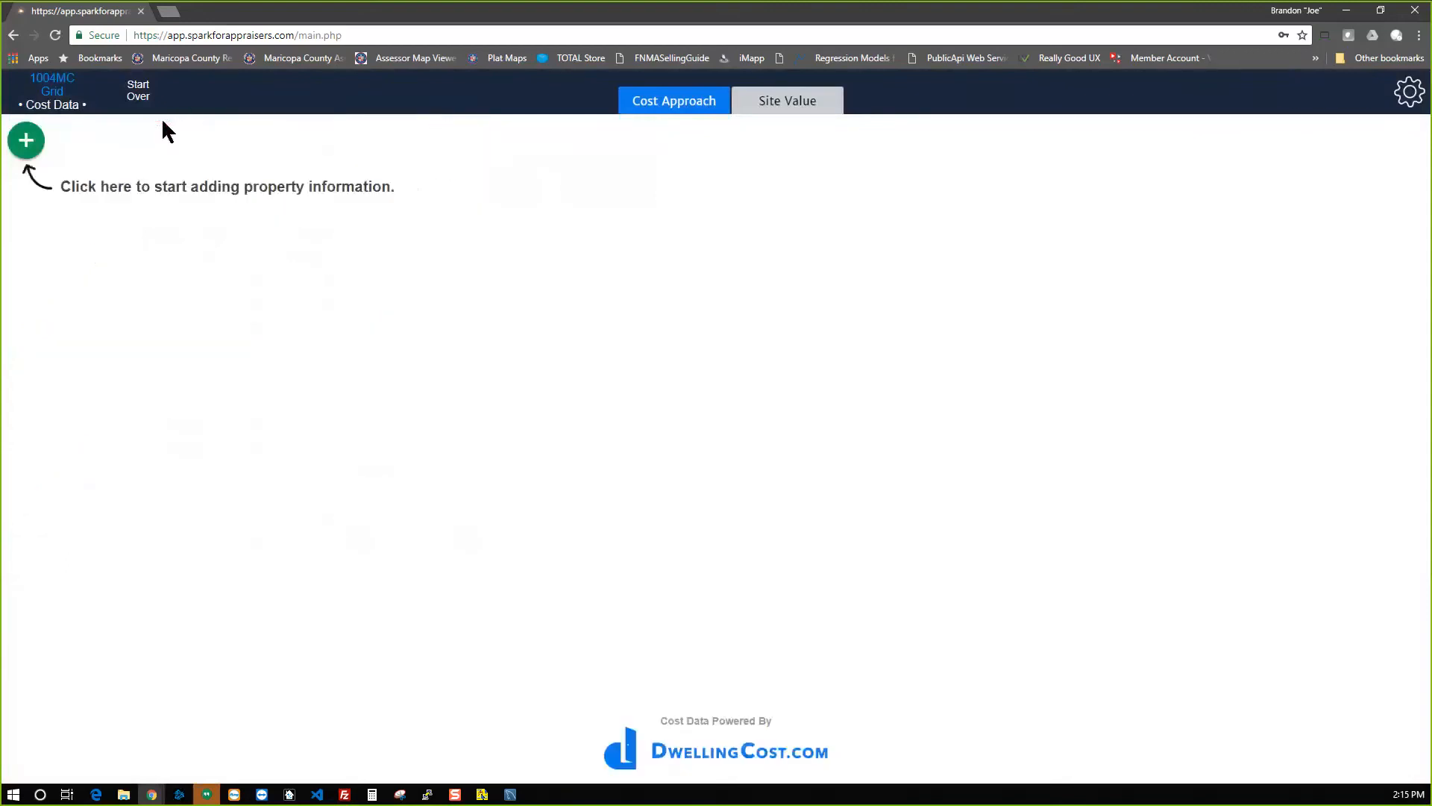
left_click(26, 140)
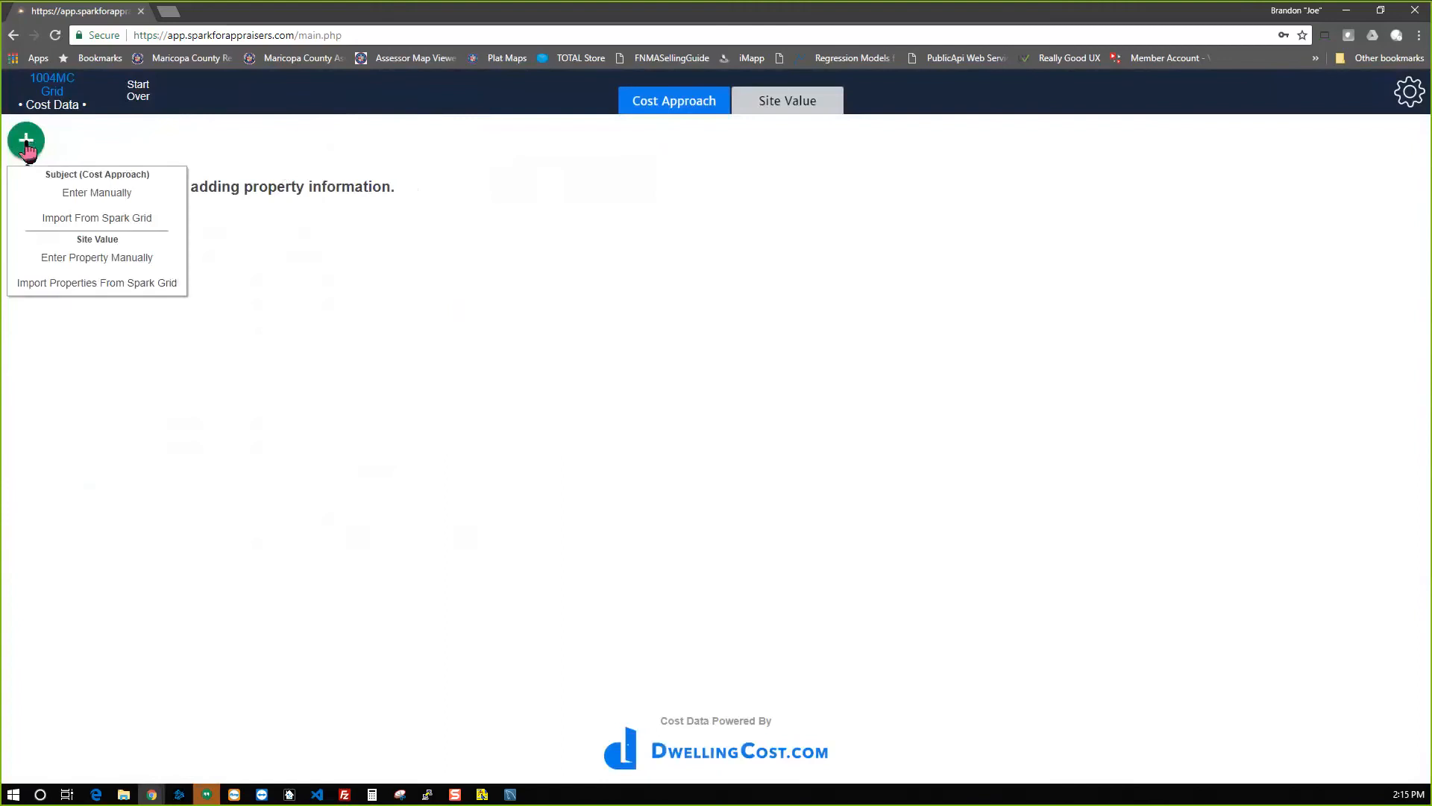
left_click(103, 216)
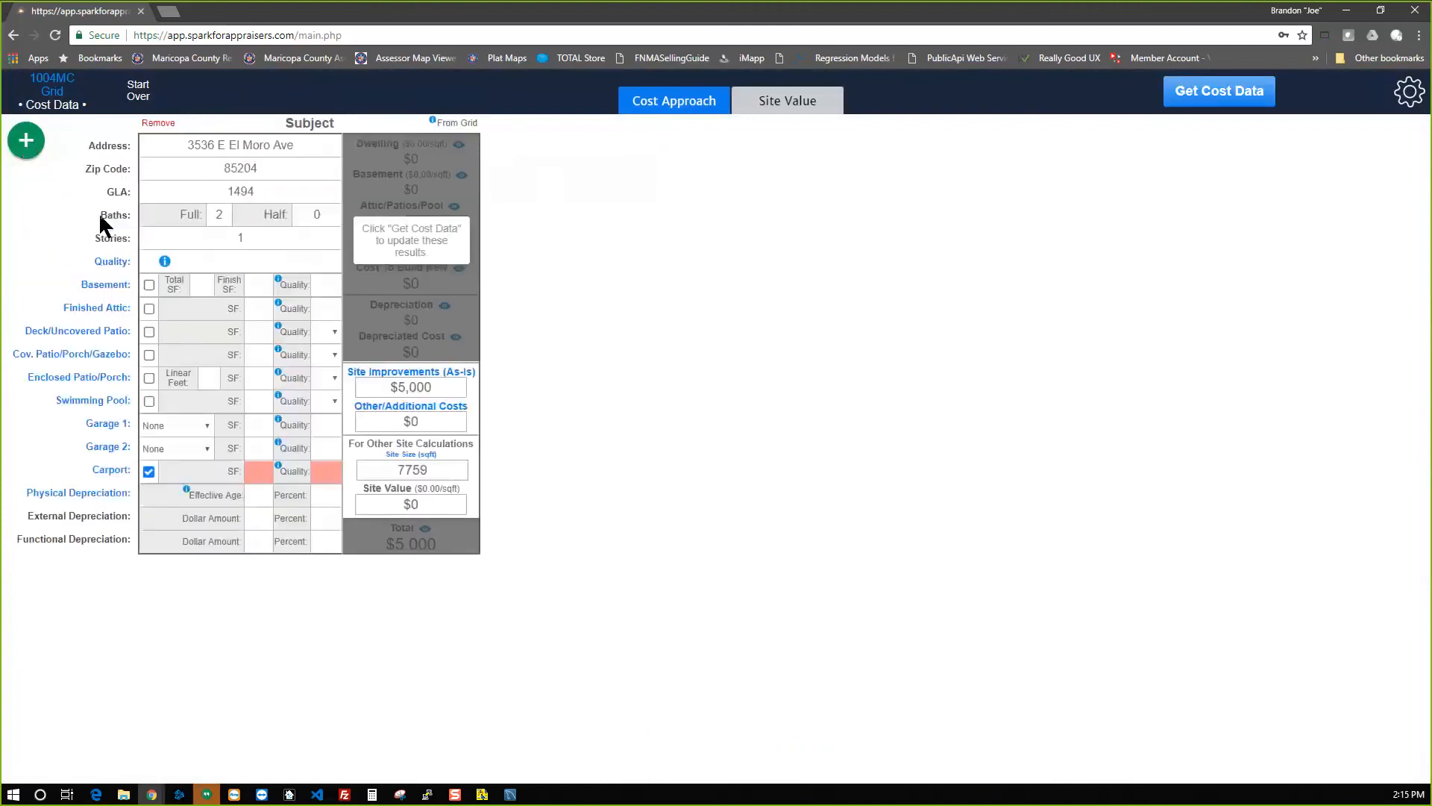
Set the subject's quality rating to 3.5 and add a 150 square foot covered patio with quality D.
type("3.5")
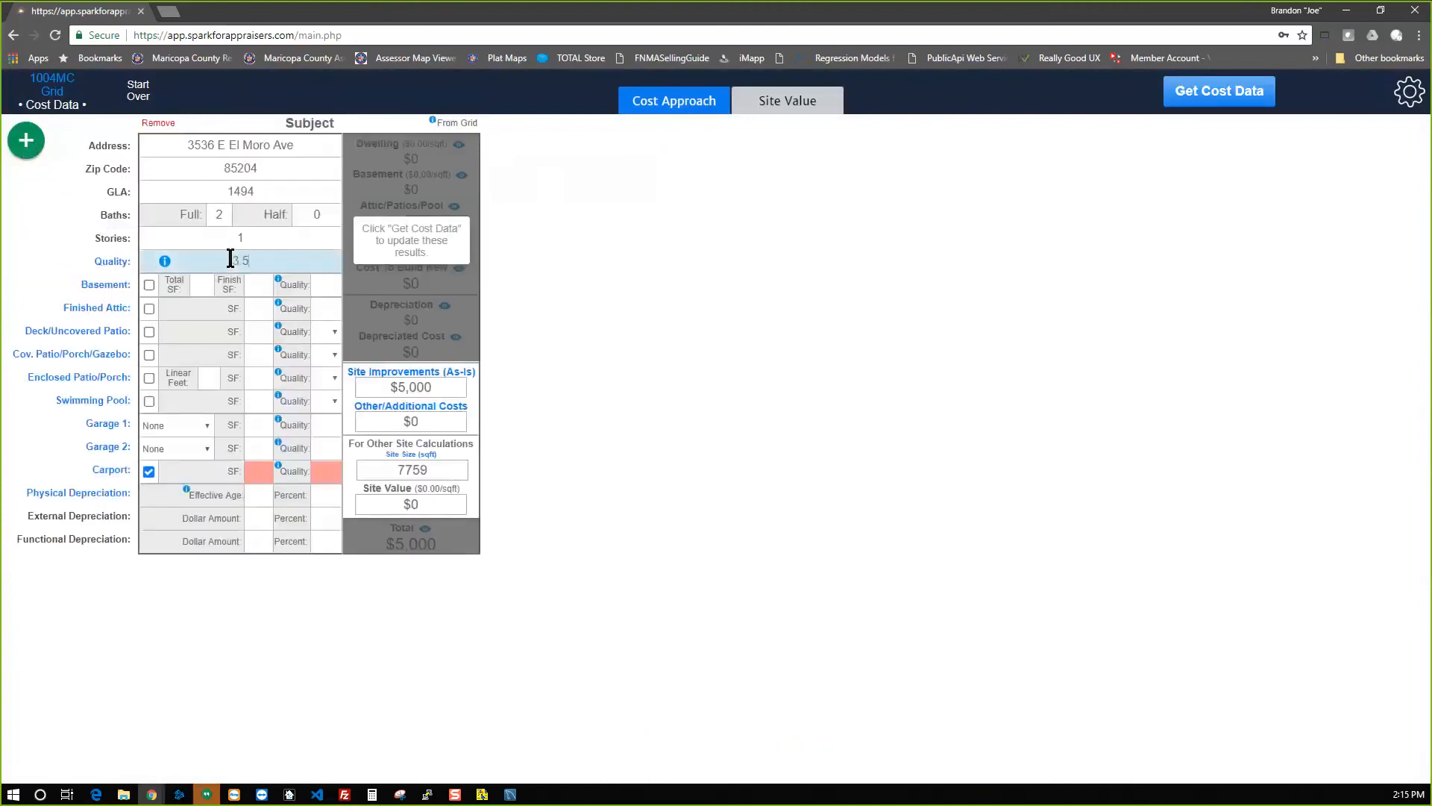
key("Tab")
left_click(149, 355)
key("Tab")
type("150")
key("Tab")
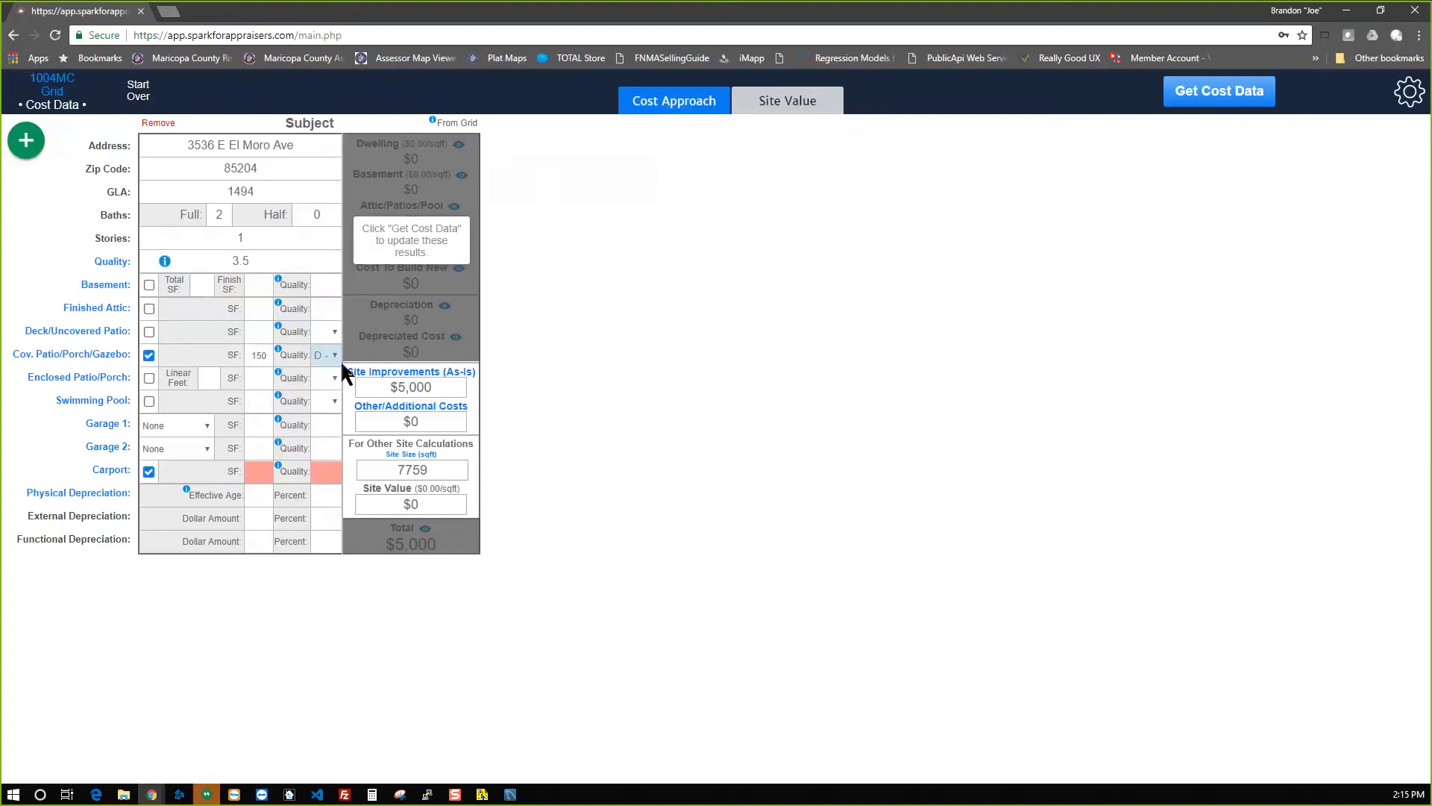
Enter 450 square feet and a quality rating of 2.5 for the subject's carport.
left_click(257, 468)
type("150")
key("Tab")
type("2.5")
key("Tab")
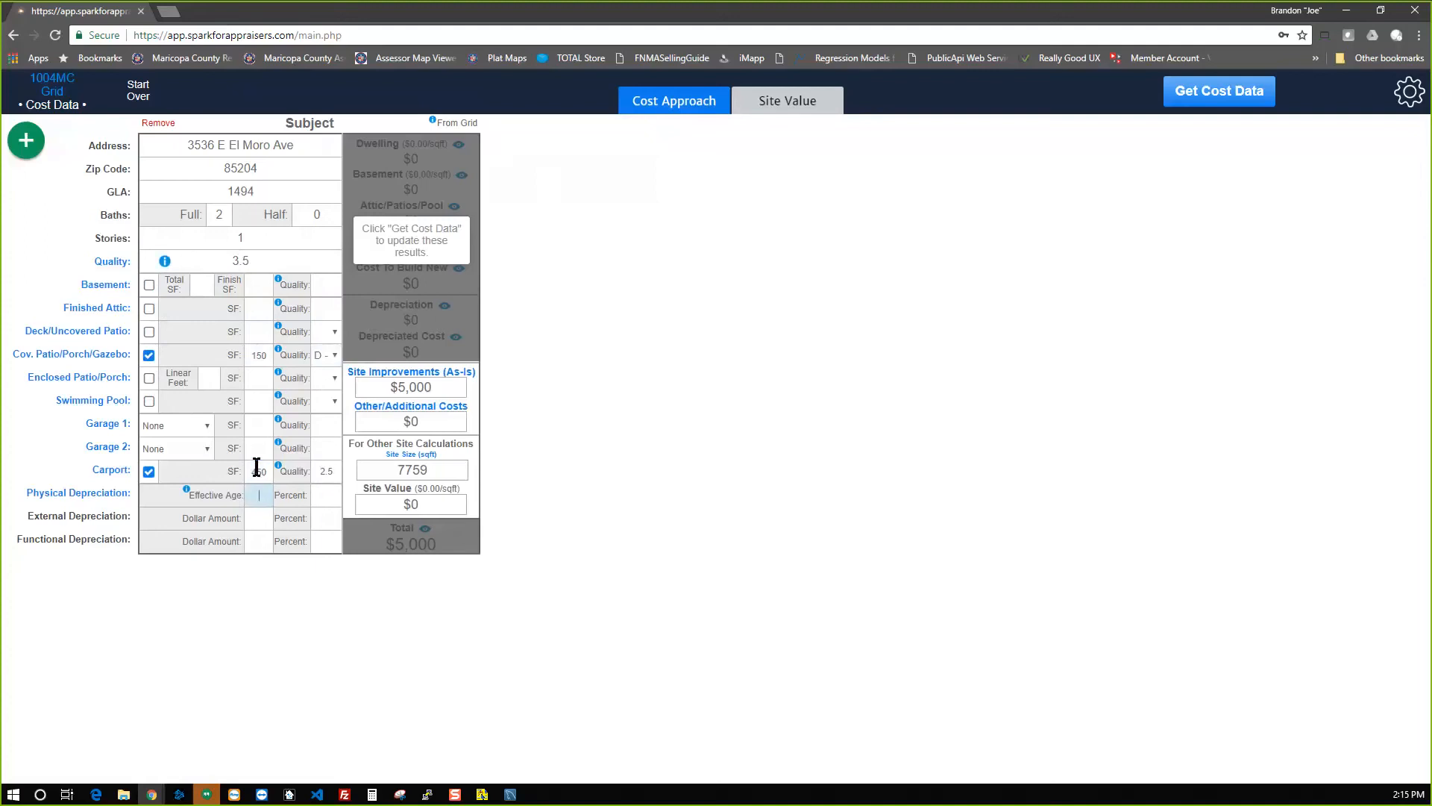
Set the physical depreciation's effective age to 14 and retrieve the subject's cost data.
type("14")
key("Tab")
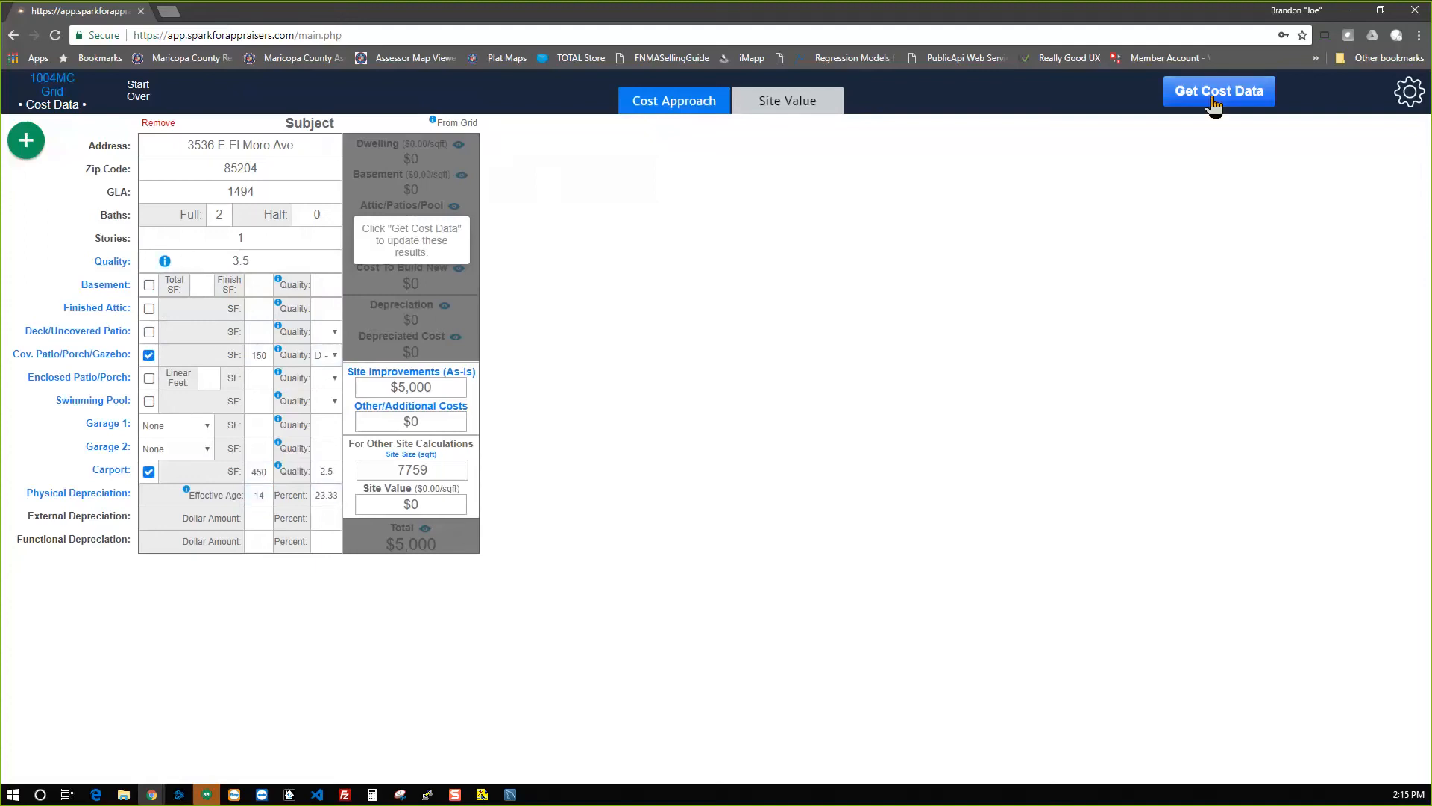
left_click(1213, 99)
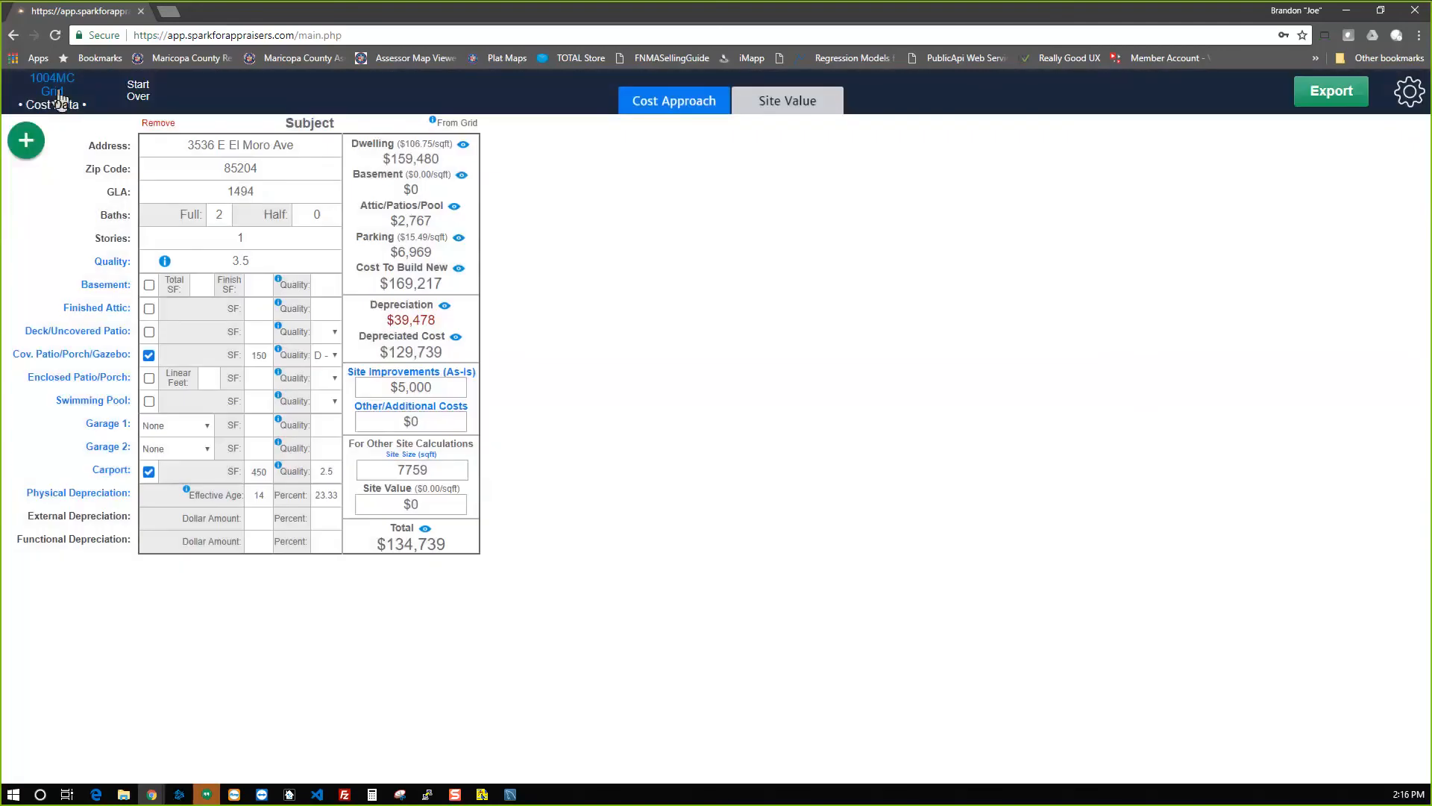
View the 1004MC market analysis and the sales grid, and return to the subject's cost data.
left_click(60, 91)
left_click(69, 81)
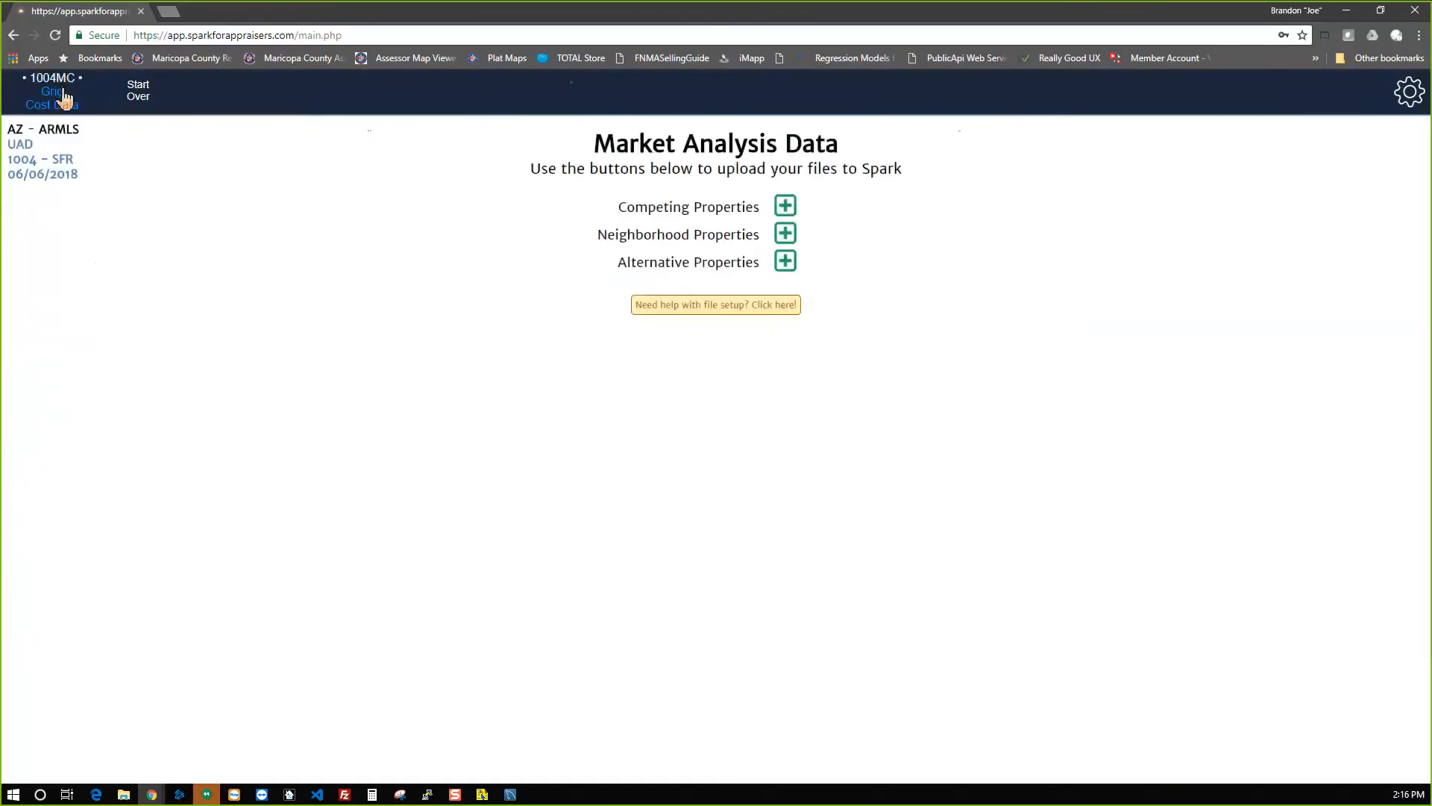
left_click(60, 91)
left_click(60, 105)
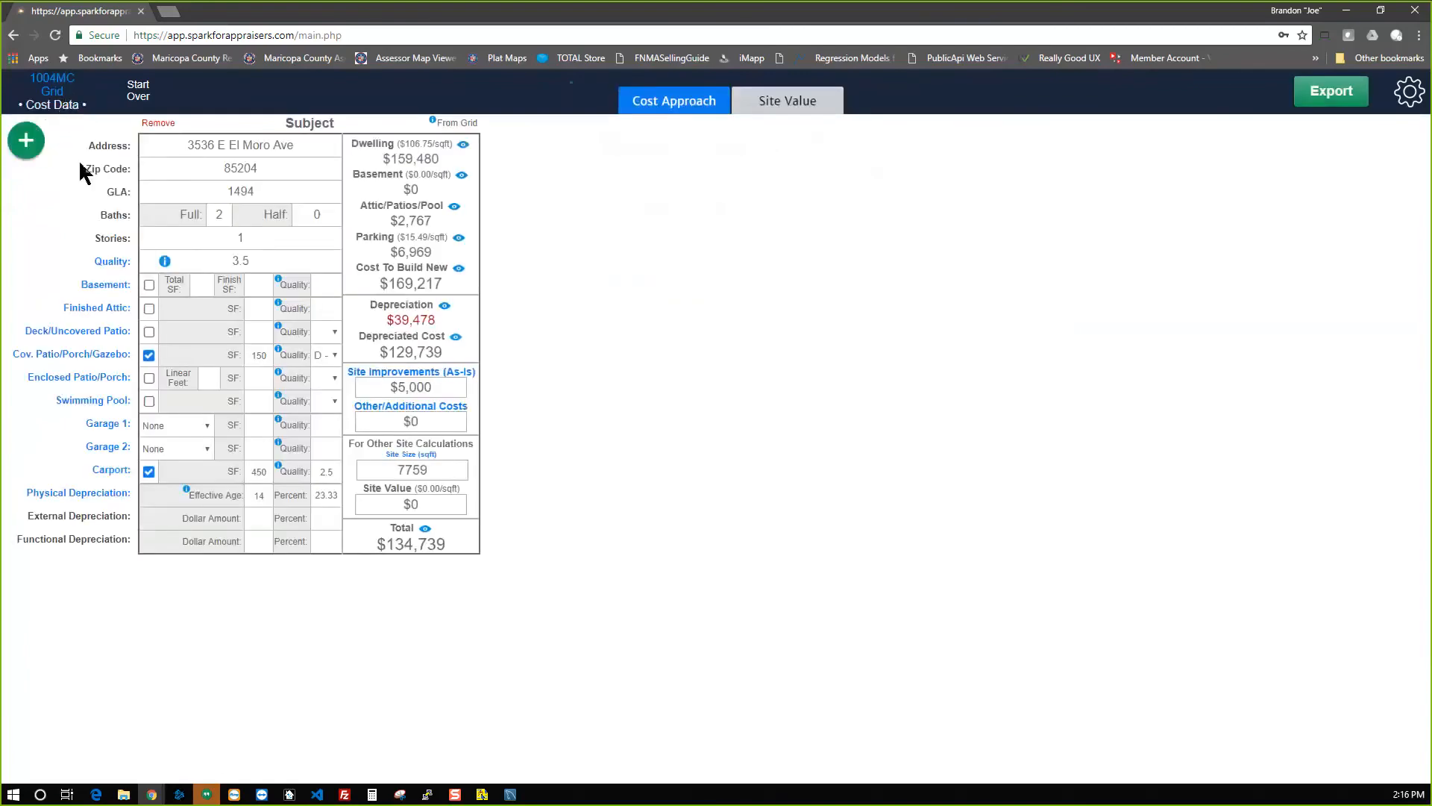
left_click(52, 91)
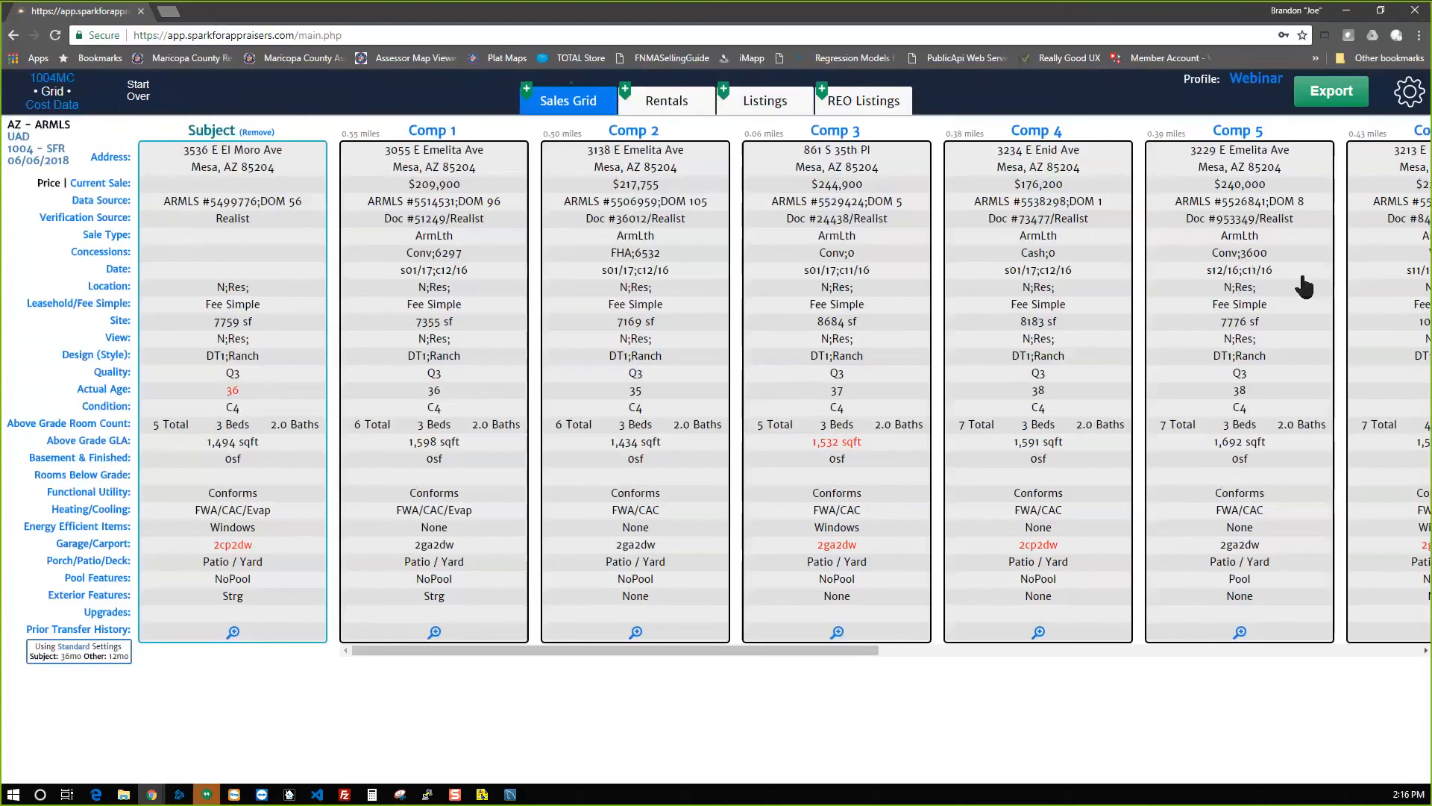
left_click(58, 106)
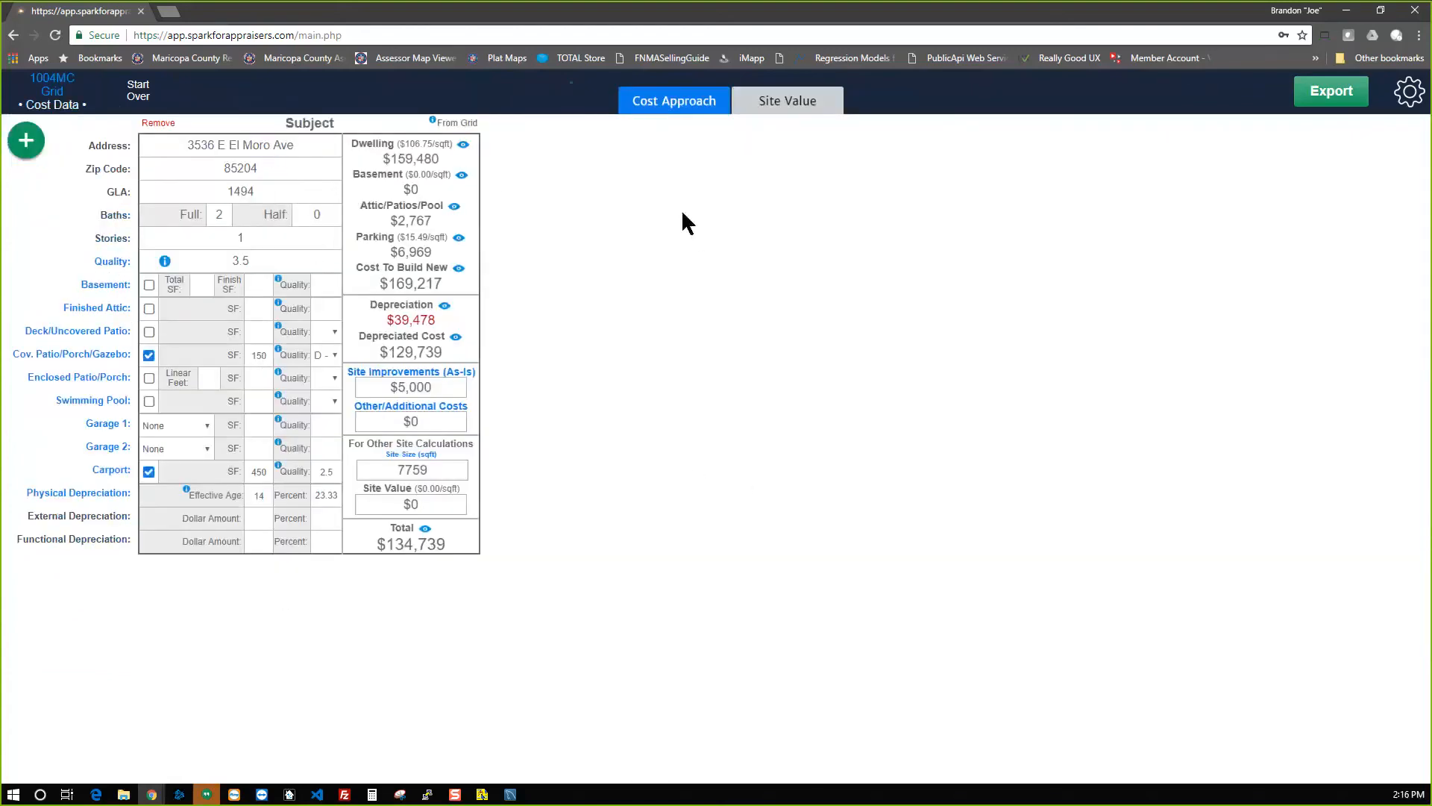
Review the Grid/Cost export settings, try the option excluding subject and comps from the grid, and go back without exporting.
left_click(1332, 93)
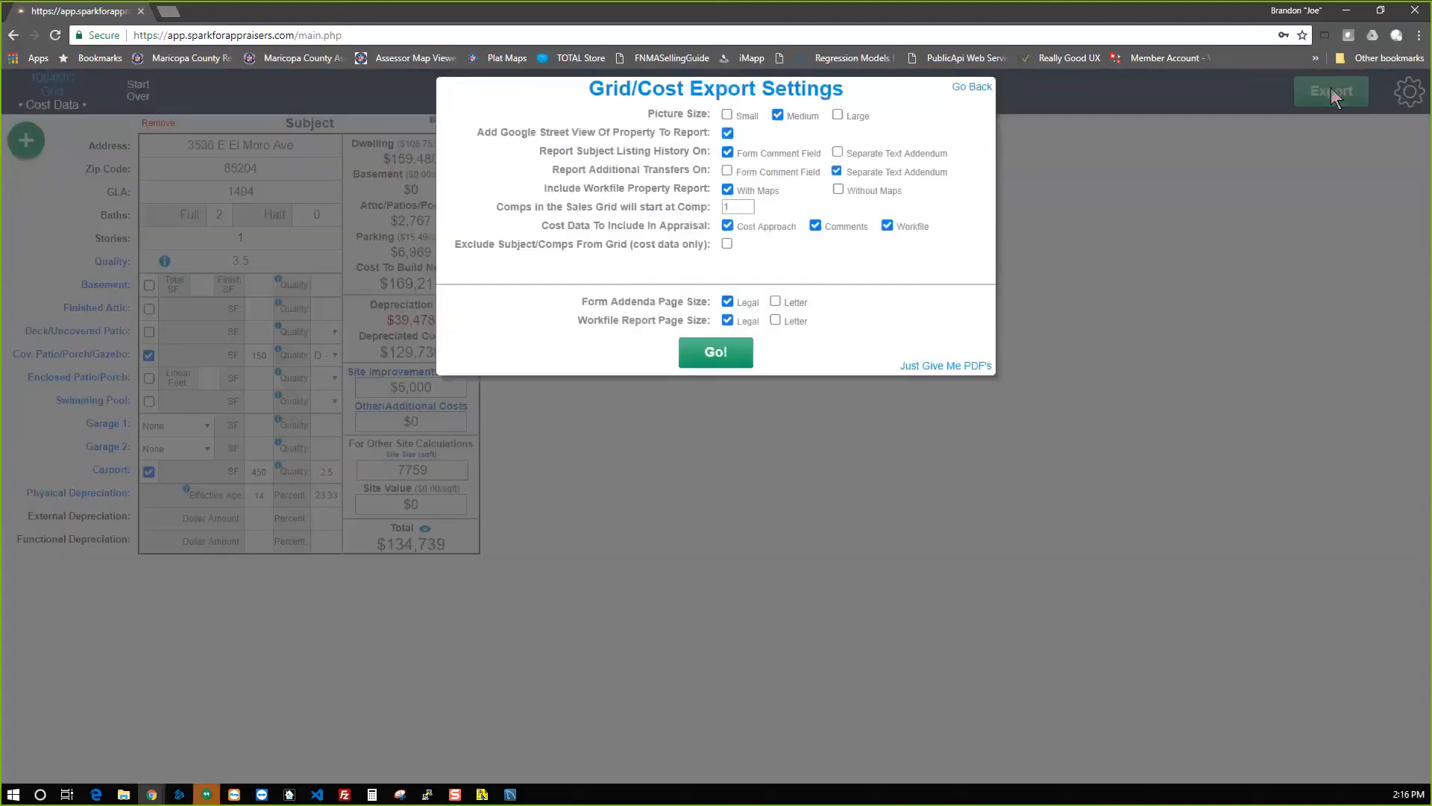
left_click(728, 245)
left_click(727, 246)
left_click(974, 88)
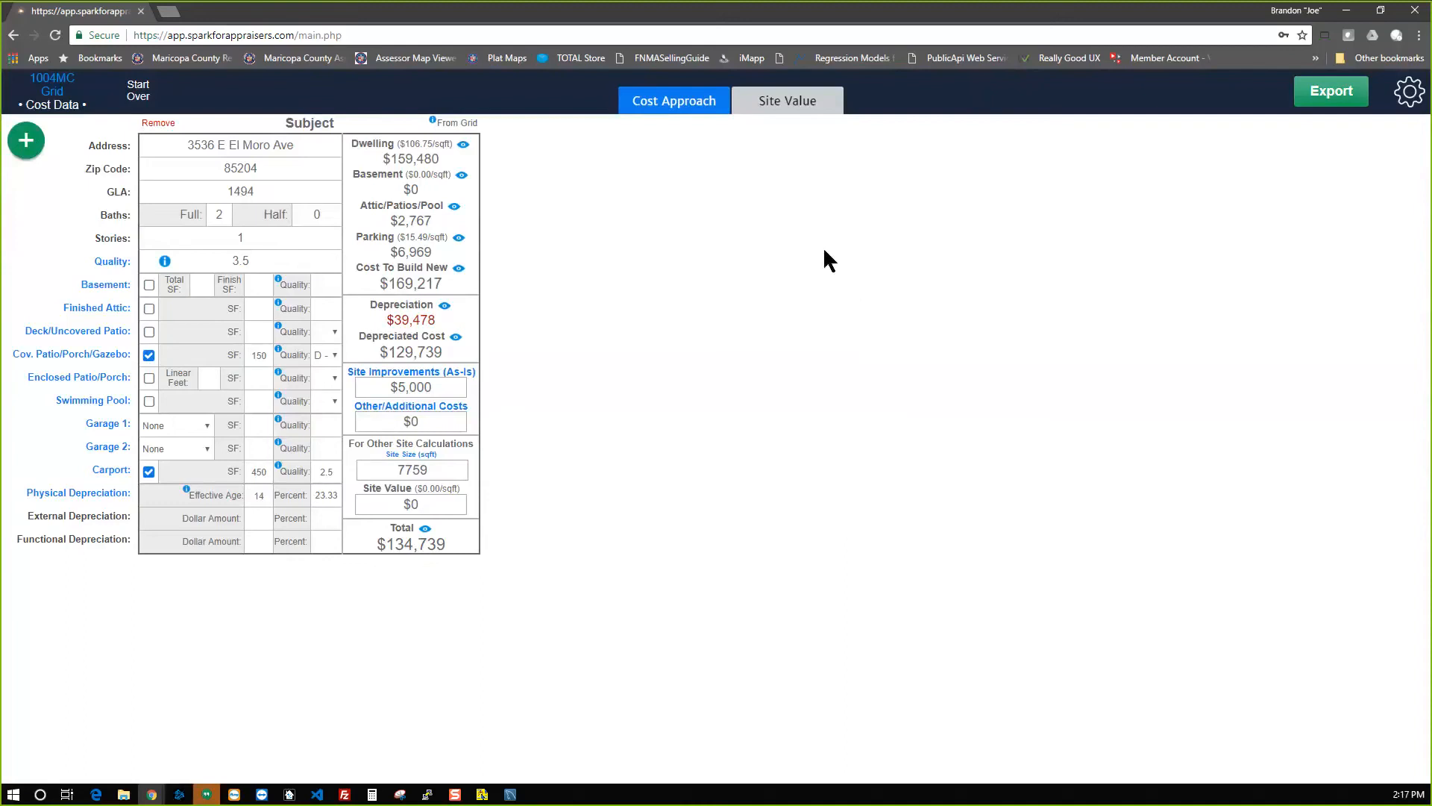
Start importing site value properties from the Spark Grid, reviewing the valuation methods, declining vacant land sales and accepting site extraction.
left_click(26, 152)
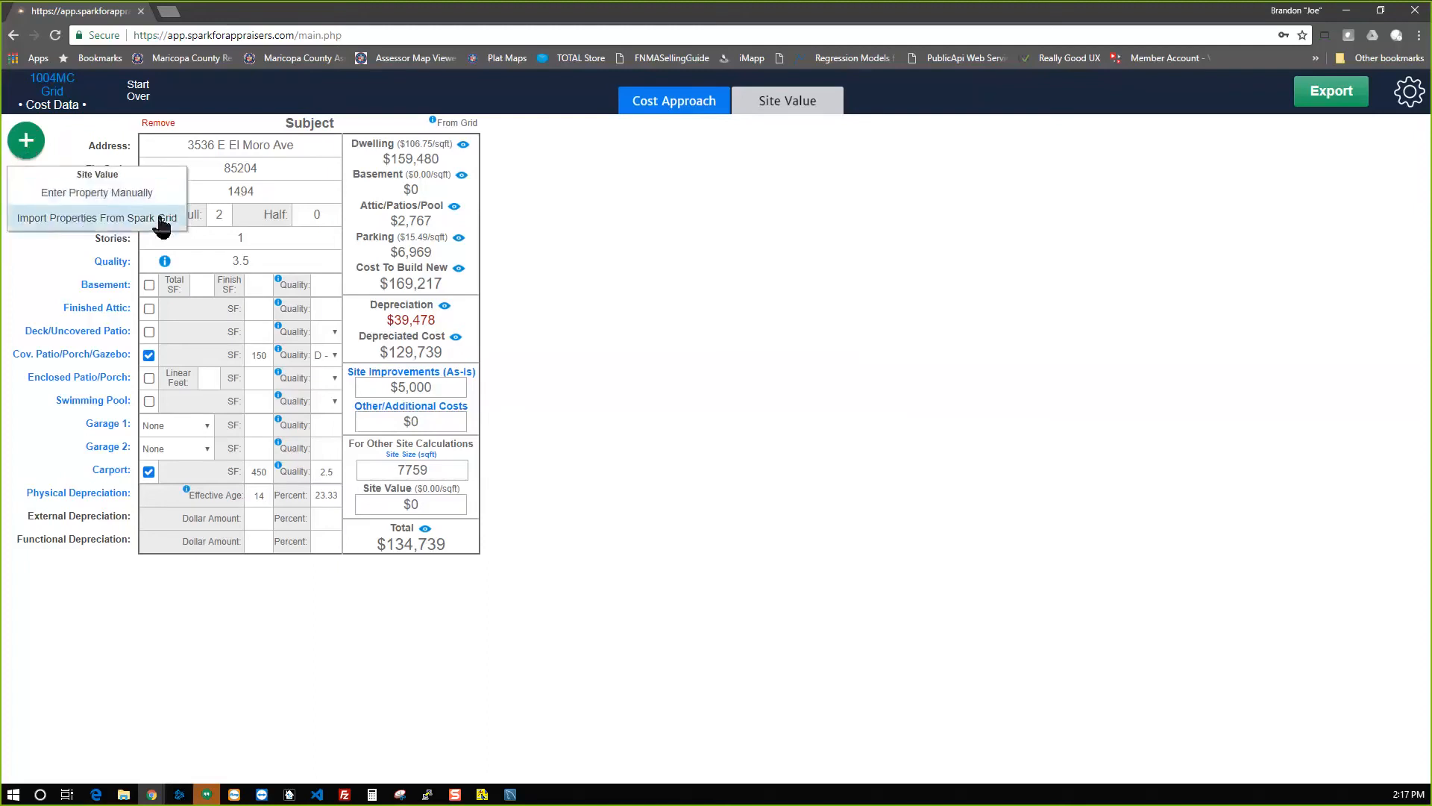
left_click(88, 218)
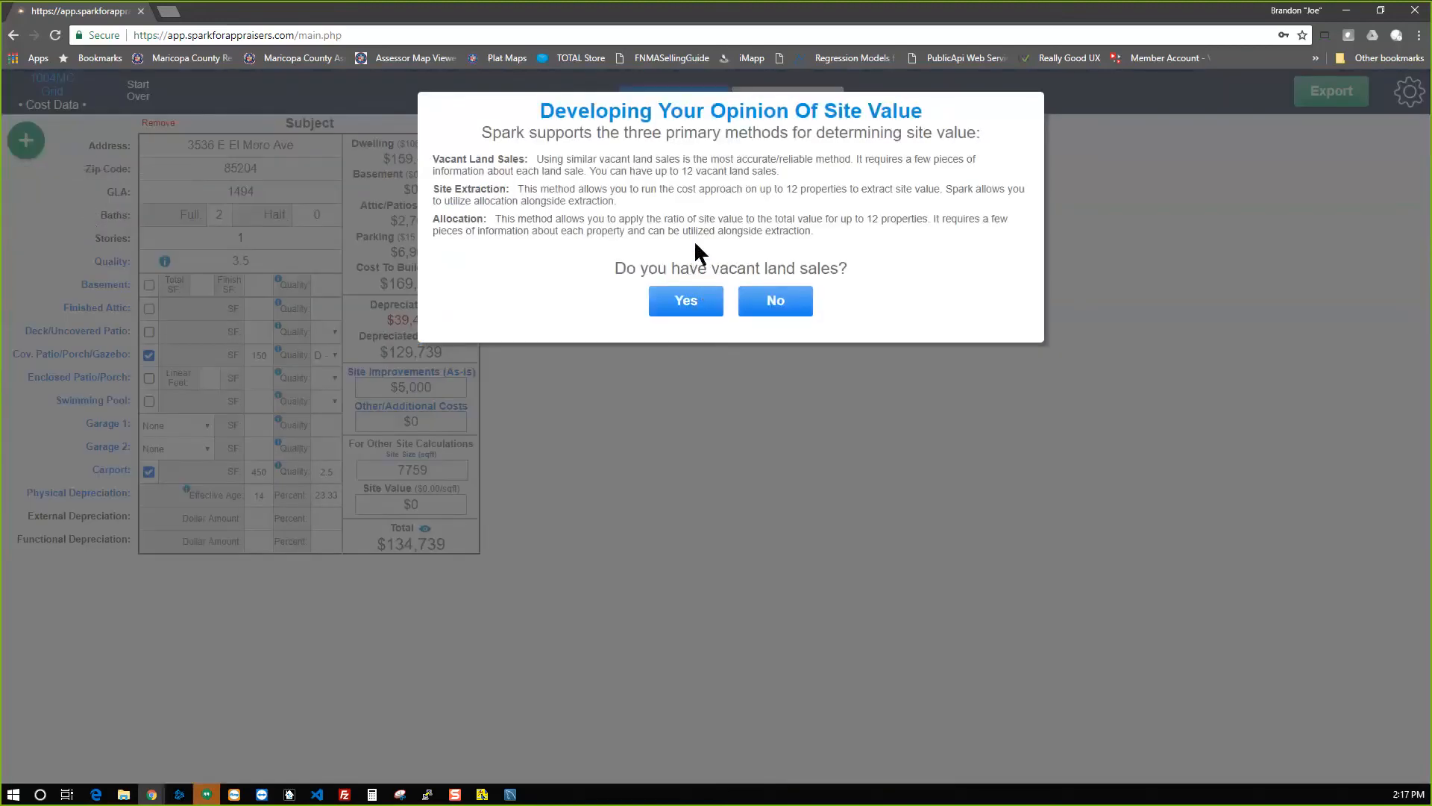
mouse_move(537, 159)
left_mouse_down()
mouse_move(445, 159)
mouse_move(435, 188)
mouse_move(435, 156)
mouse_move(528, 164)
left_mouse_up()
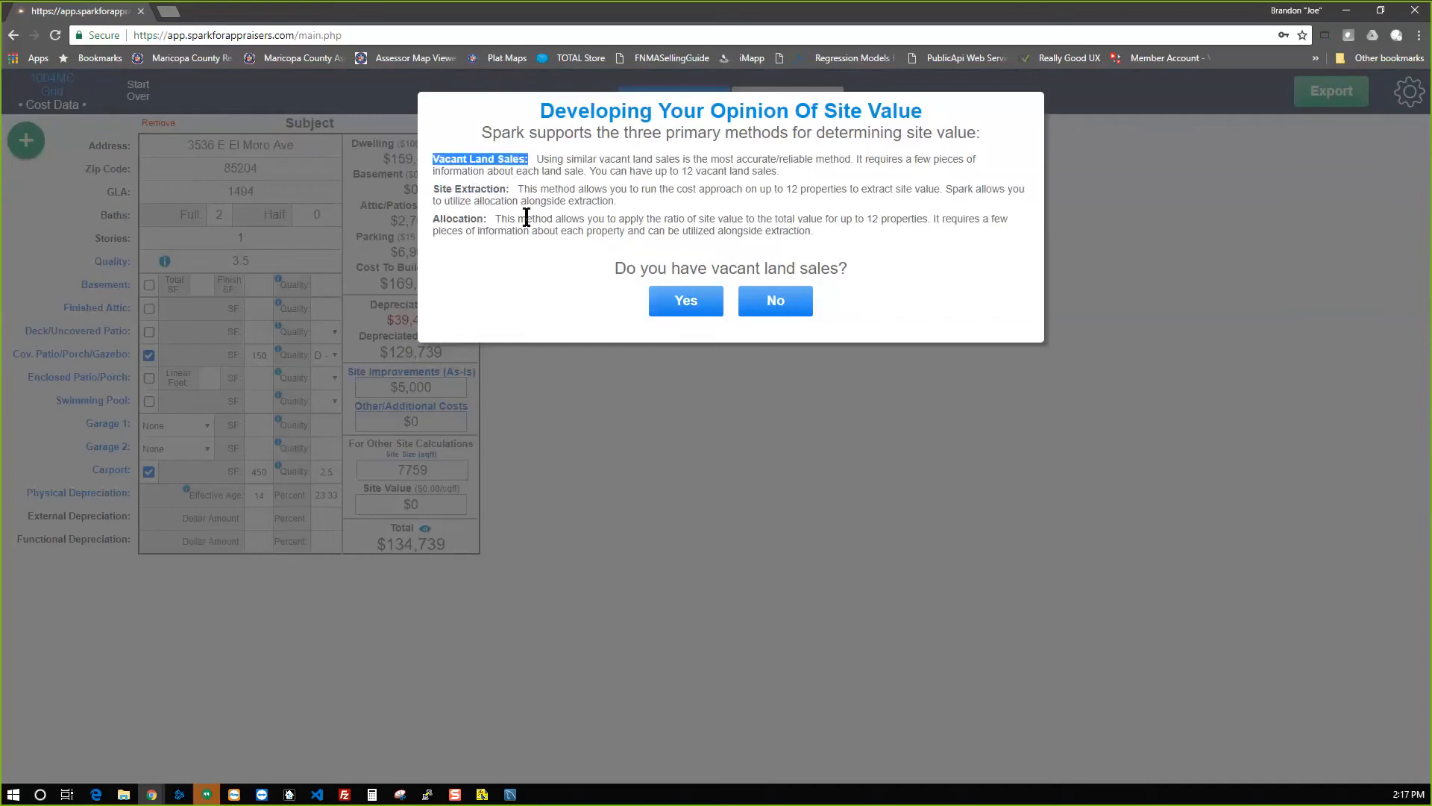
left_click(526, 168)
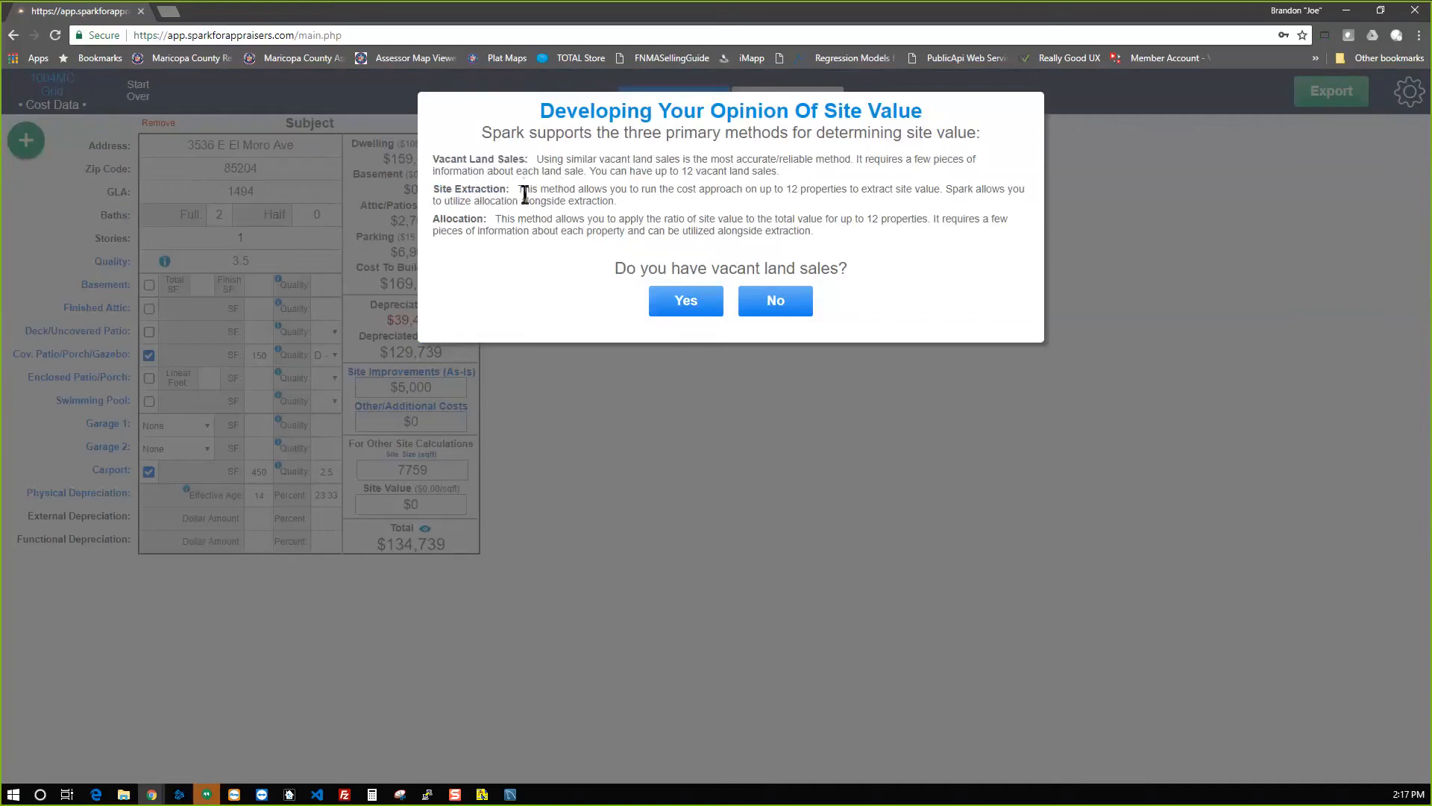
left_click_drag(451, 161, 492, 223)
left_click_drag(444, 160, 505, 222)
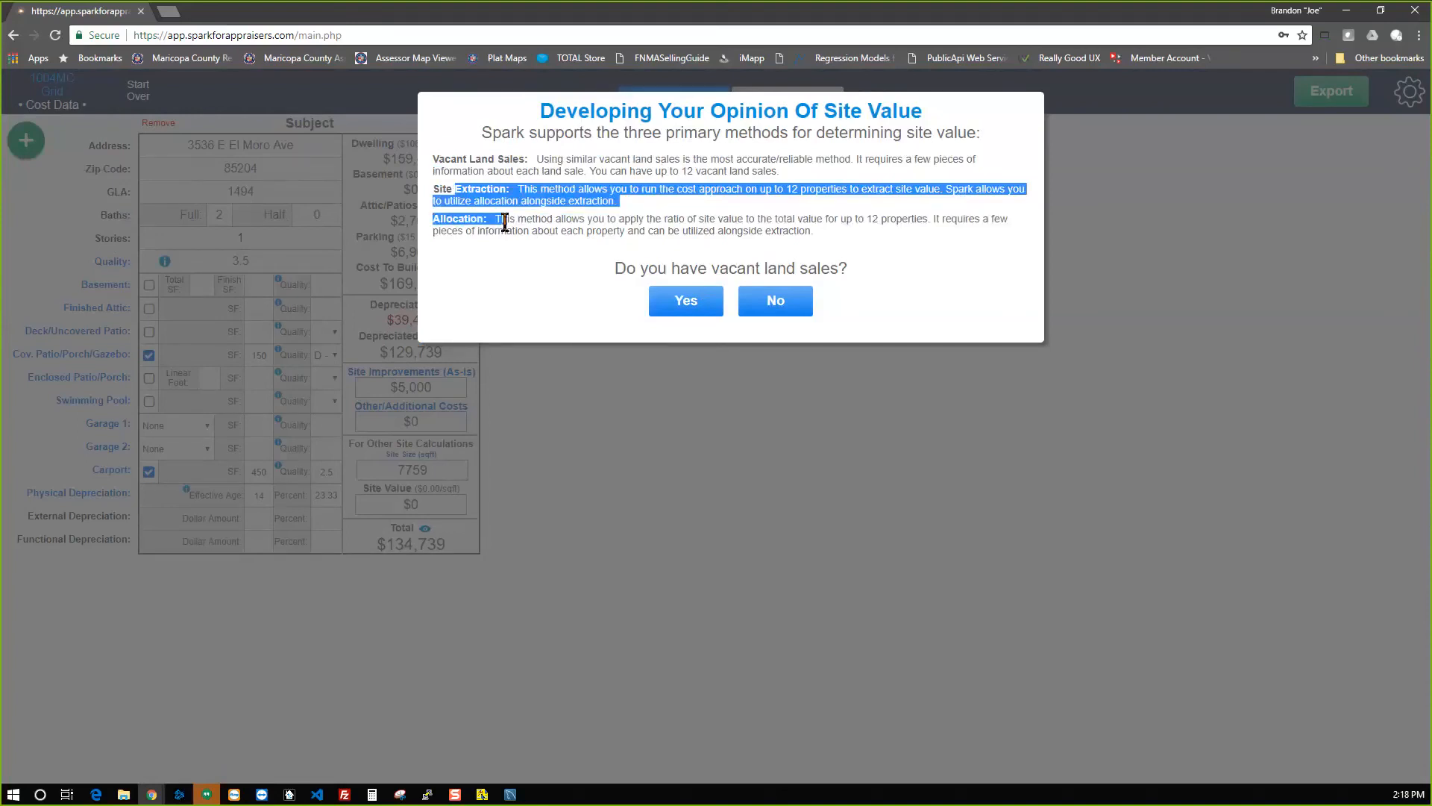
left_click(505, 221)
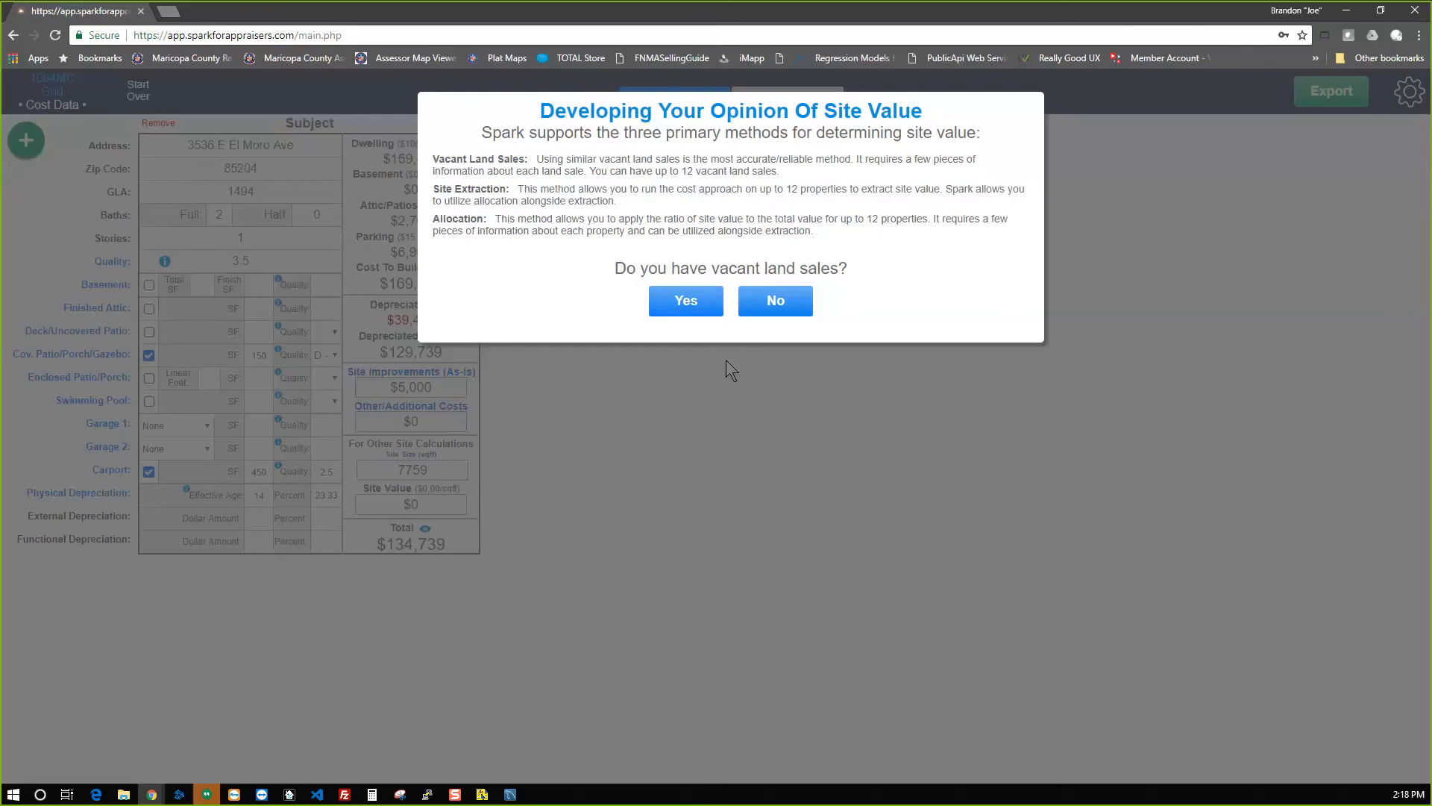
left_click(796, 304)
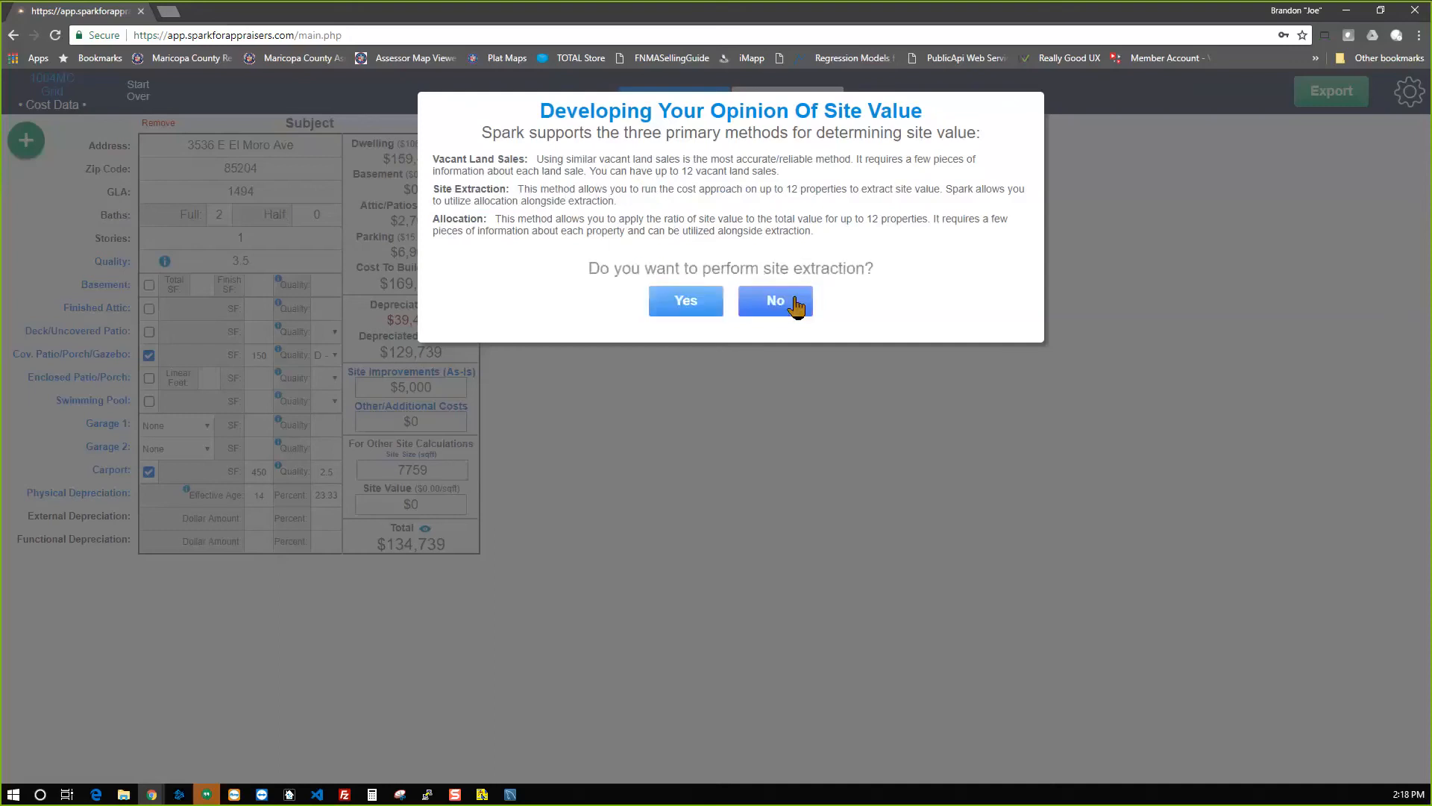
left_click(685, 306)
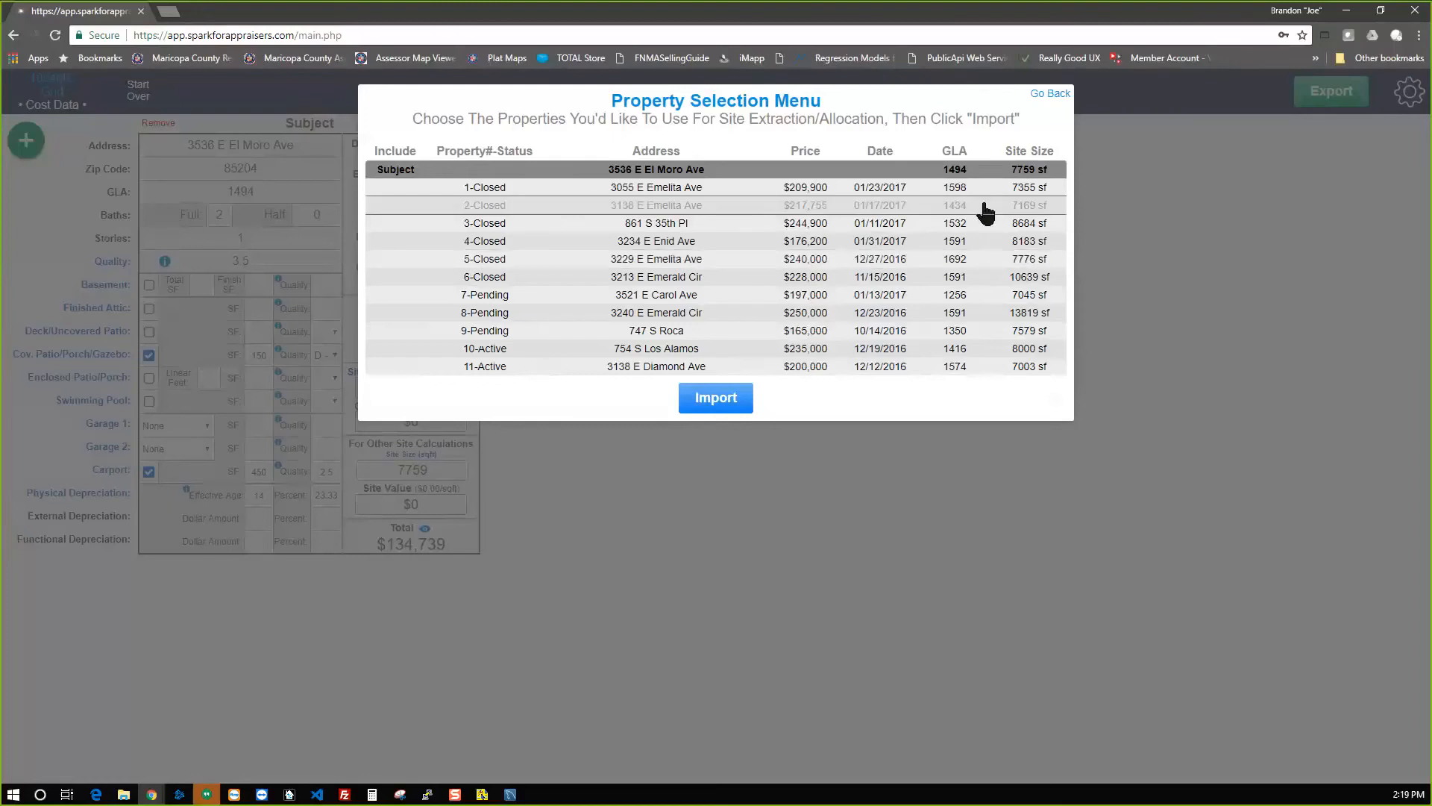
Include closed properties 1 through 6 for site extraction/allocation and import them.
left_click(1012, 266)
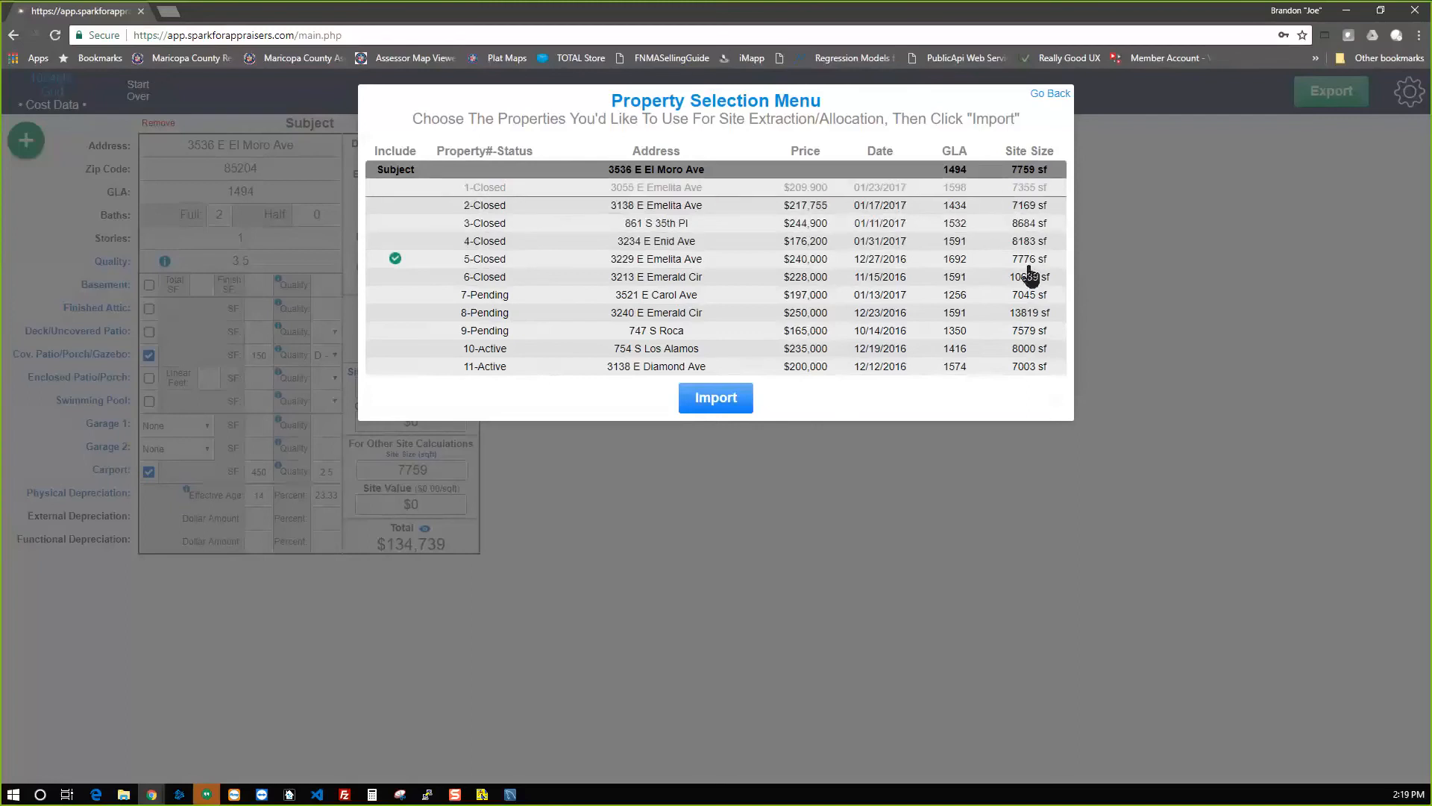
left_click_drag(1012, 166, 1051, 170)
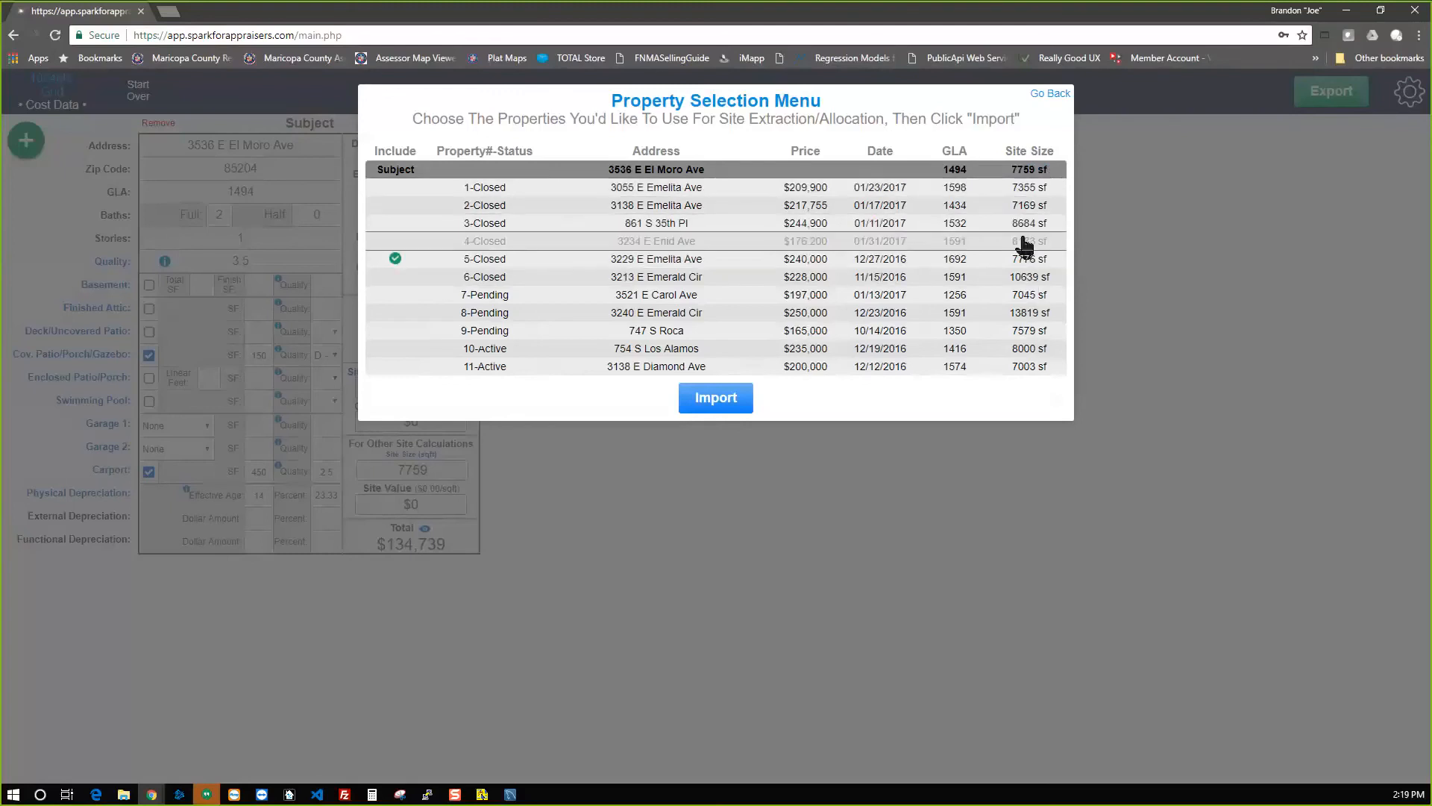
left_click(1033, 192)
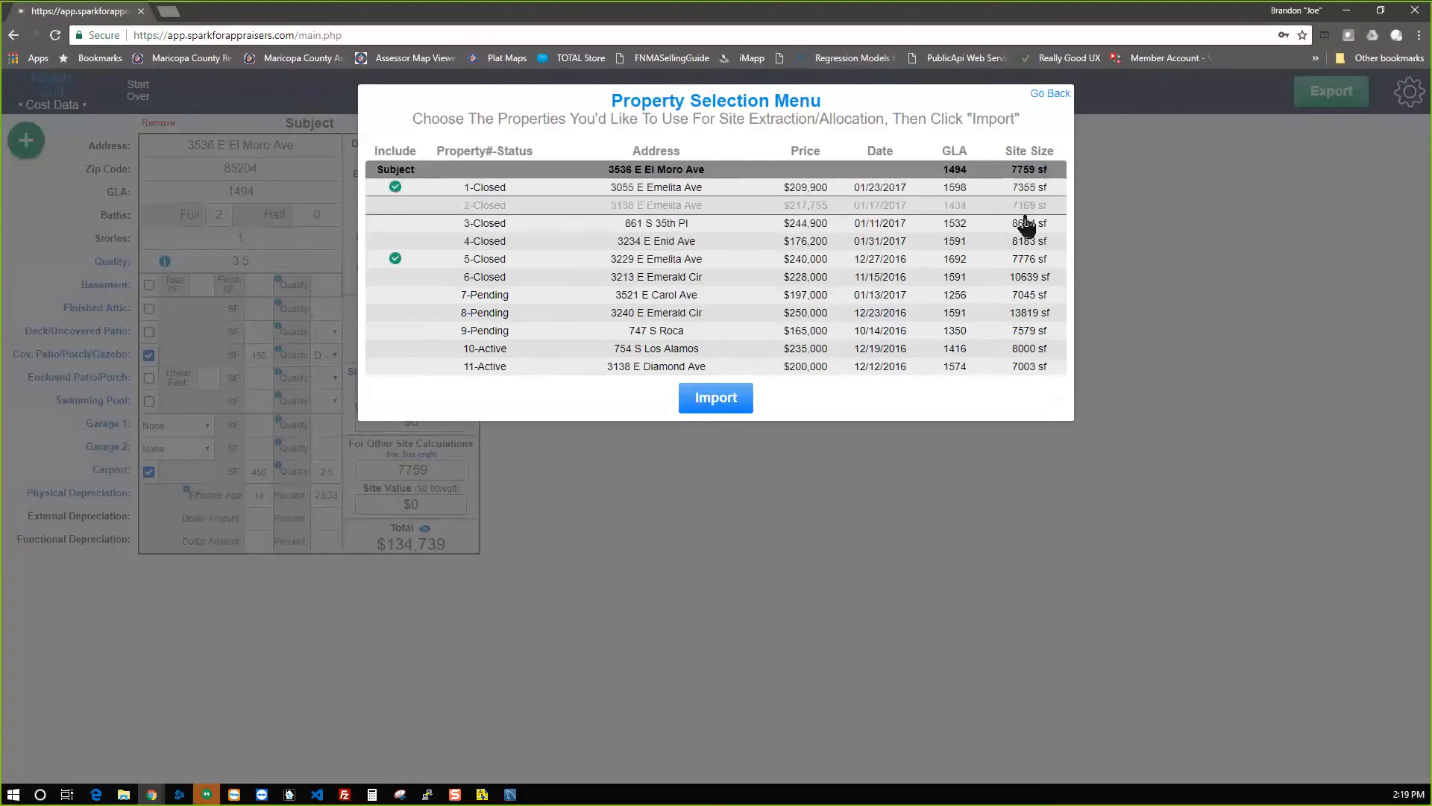
left_click(1026, 224)
left_click(1025, 241)
left_click(1025, 206)
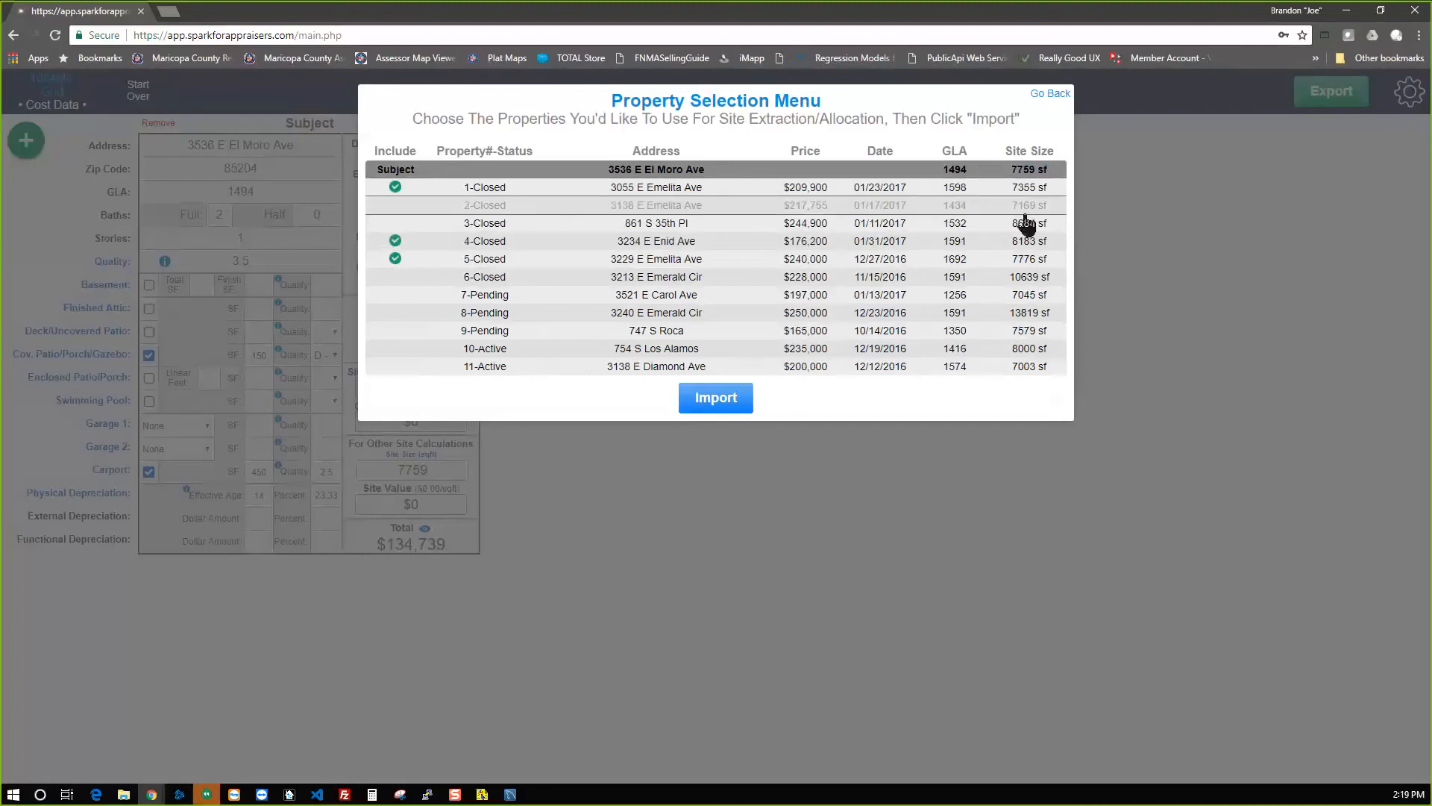
left_click(1027, 280)
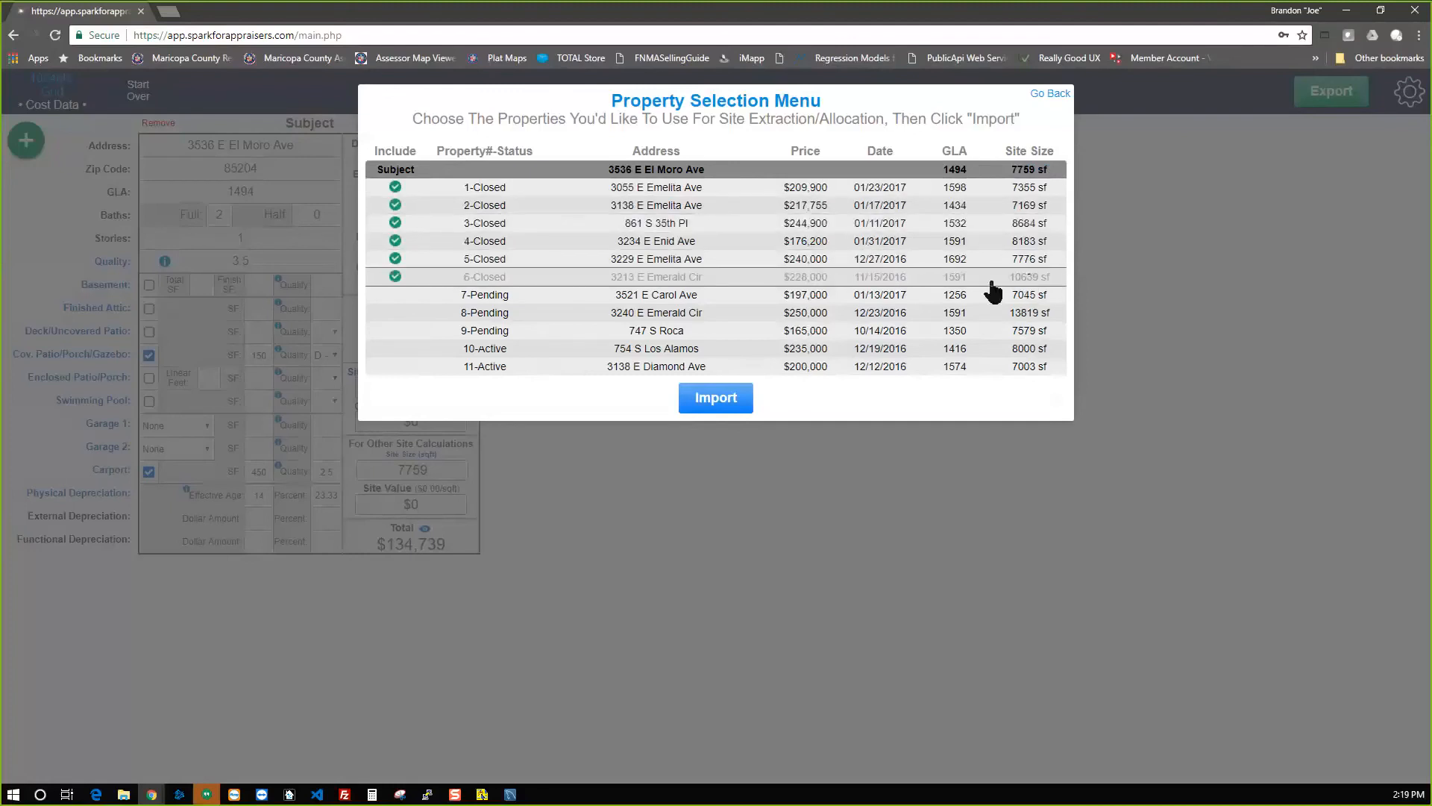
left_click(729, 406)
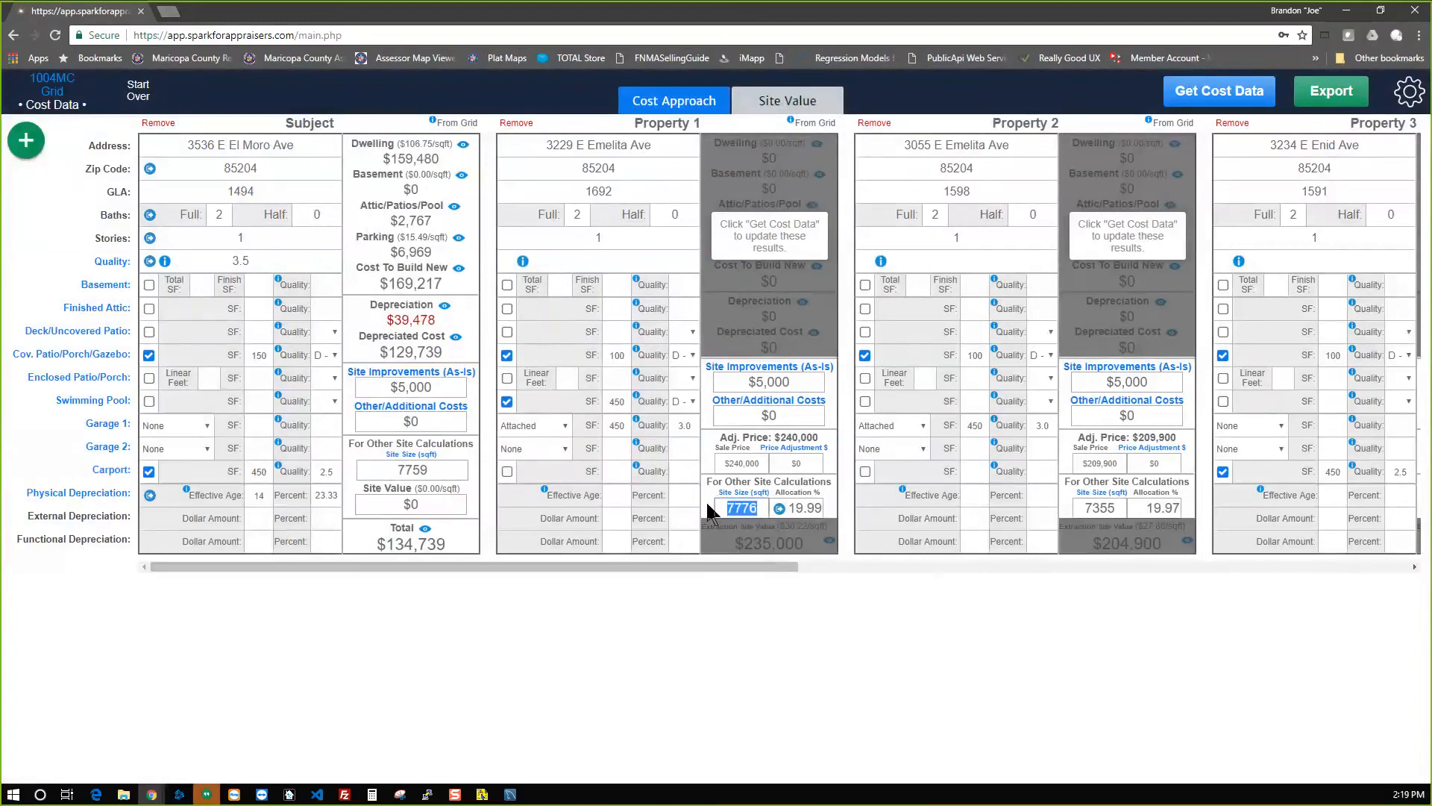
Review the subject's site size, the imported properties, and Property 2's covered patio size and quality.
double_click(431, 468)
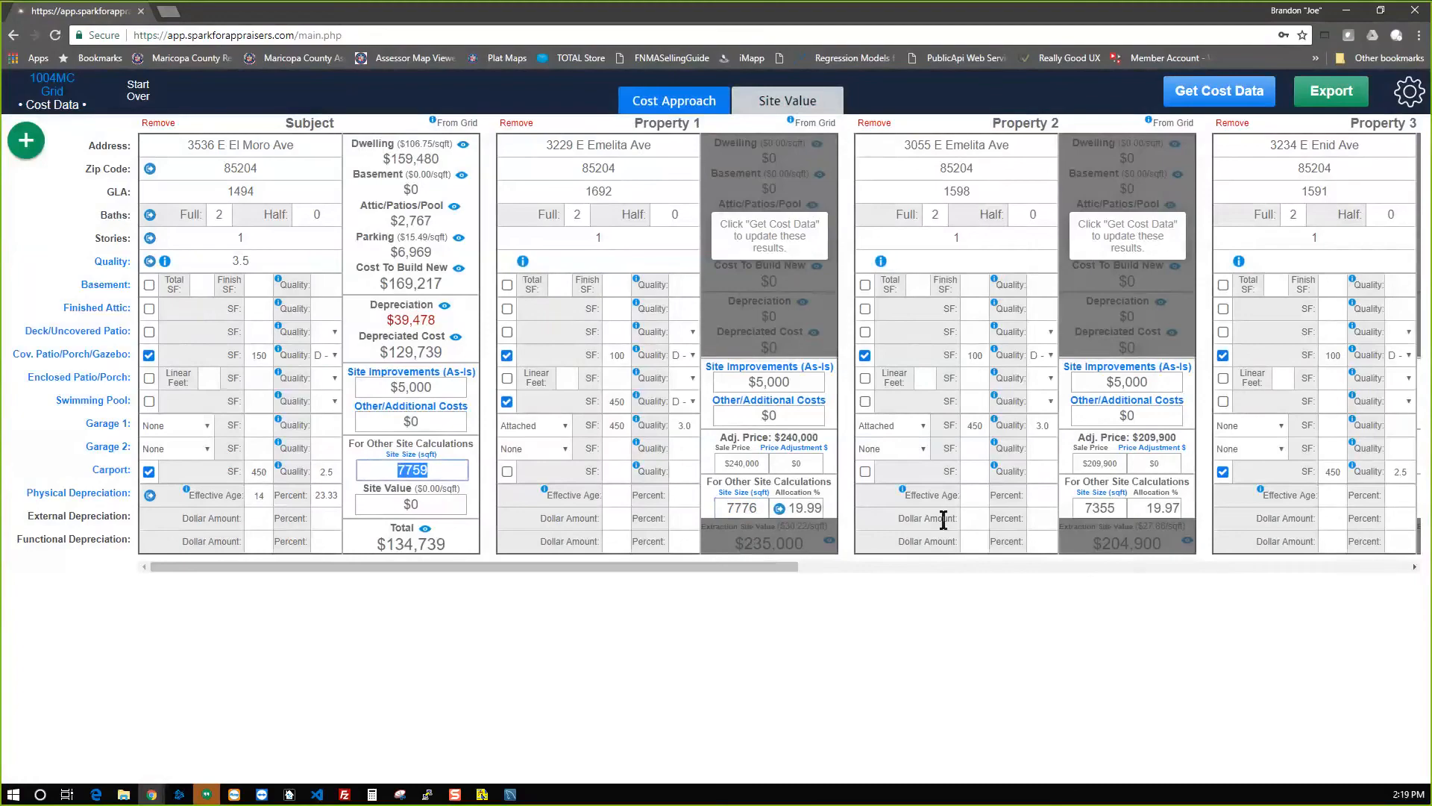
left_click_drag(731, 574, 657, 576)
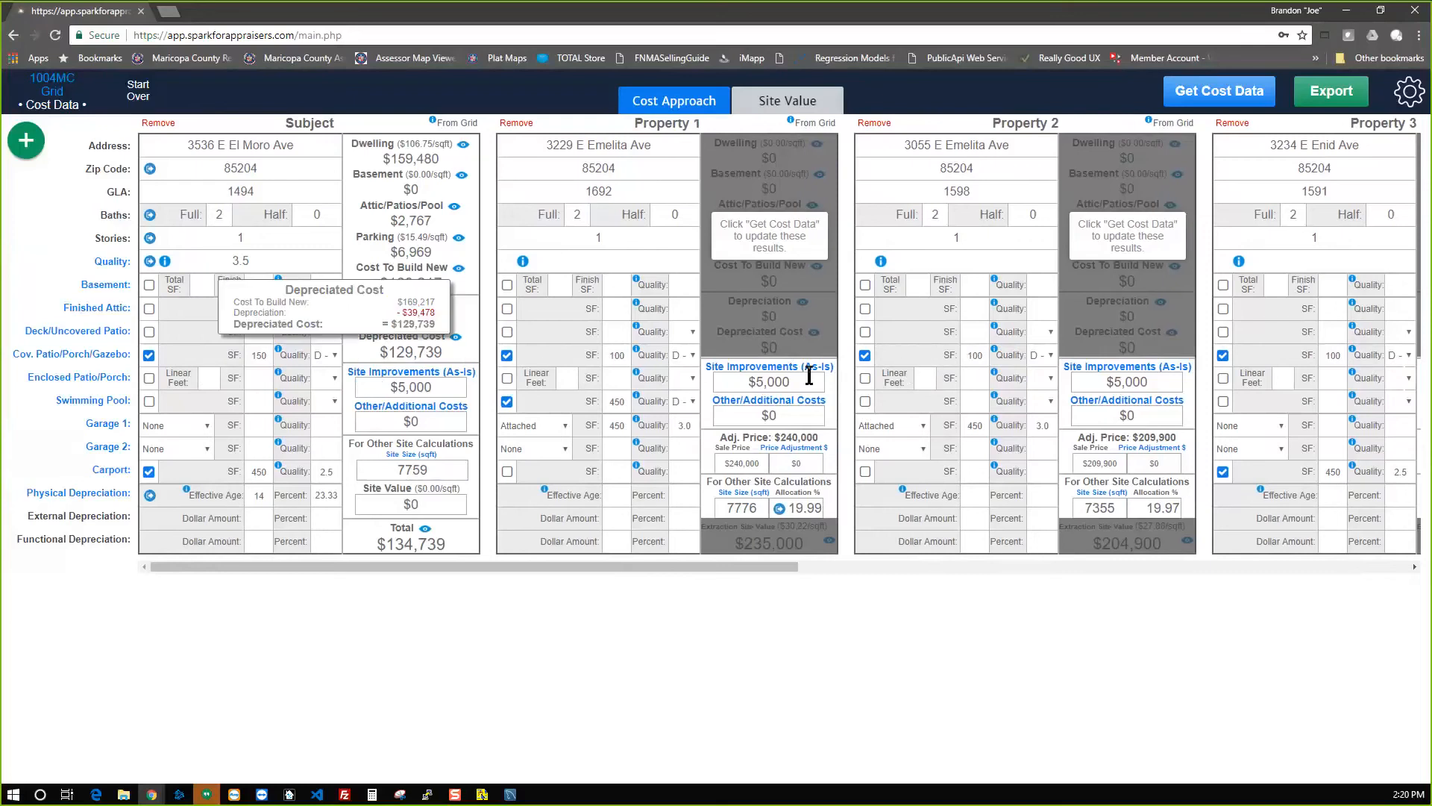
double_click(969, 355)
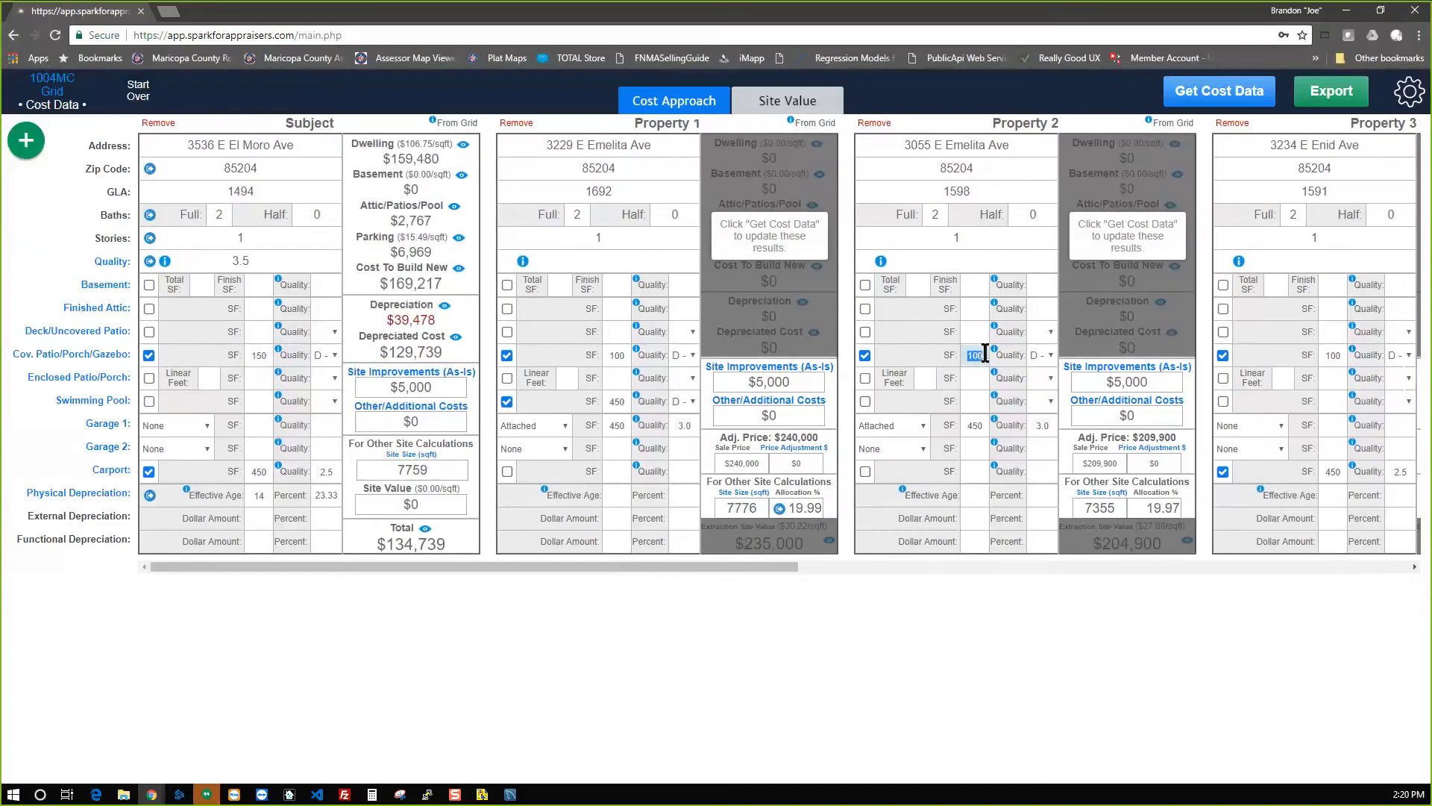
left_click(1048, 358)
left_click(1070, 428)
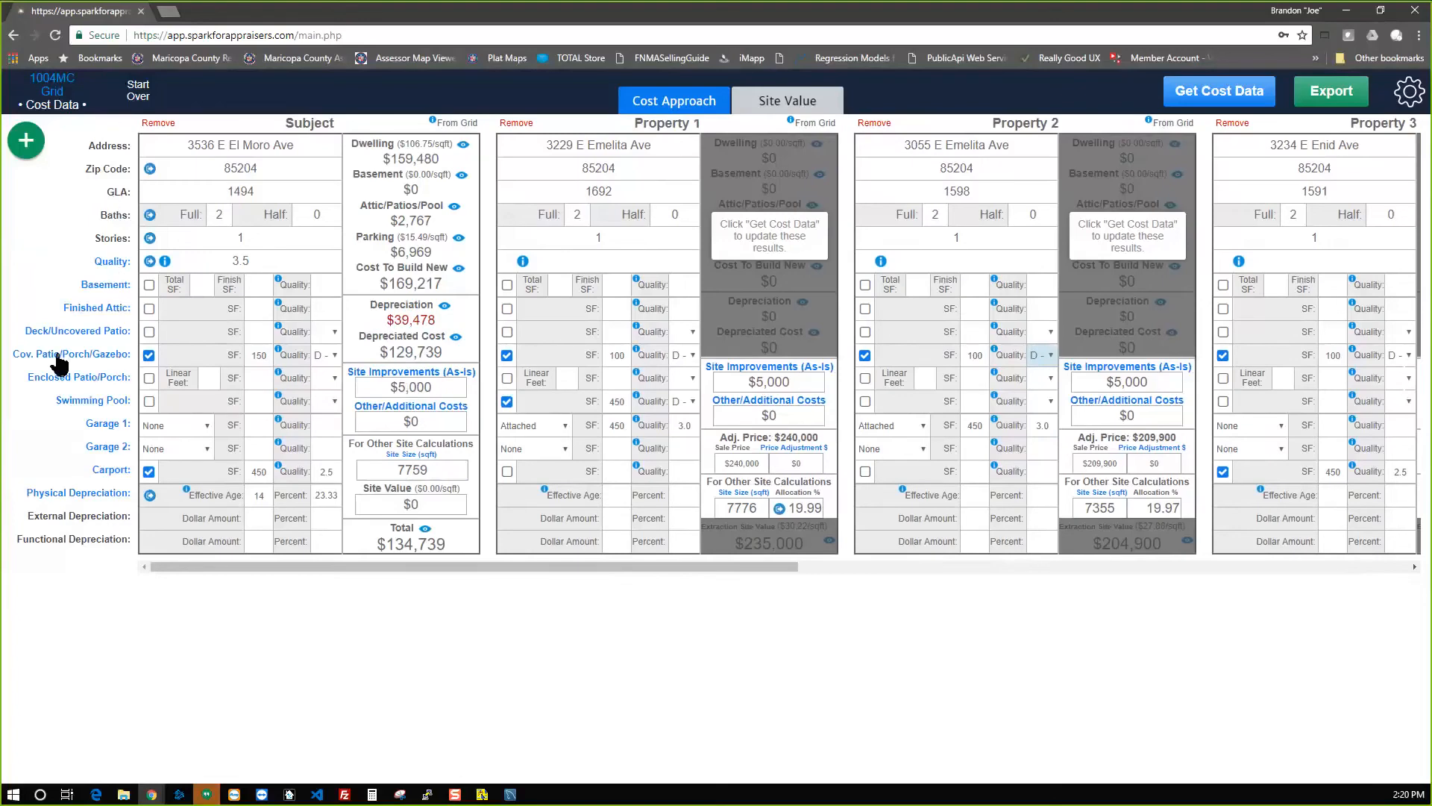
Review the Covered Patio/Porch/Gazebo inclusion, default size and default quality settings, and return to the cost data.
left_click(96, 355)
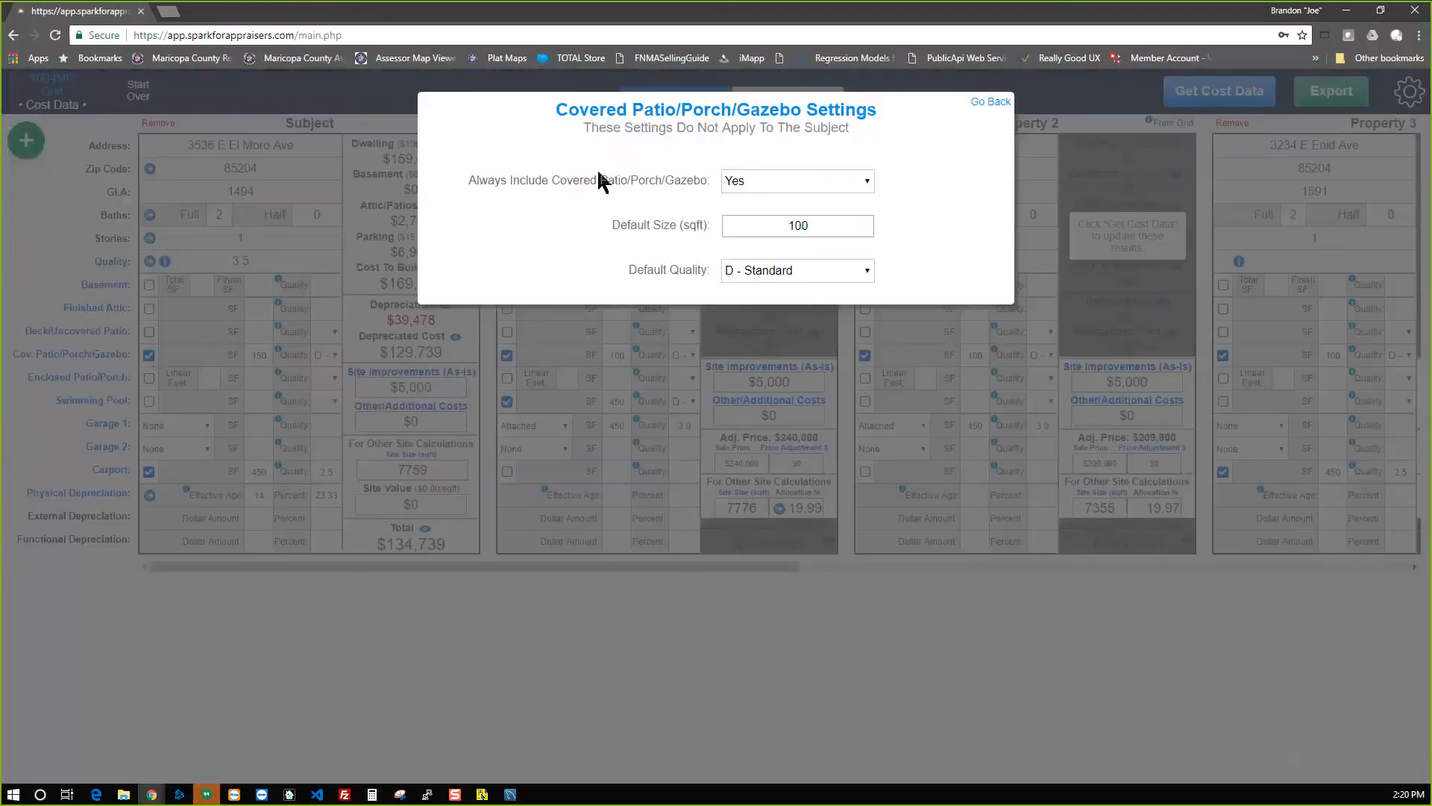
left_click_drag(479, 181, 662, 183)
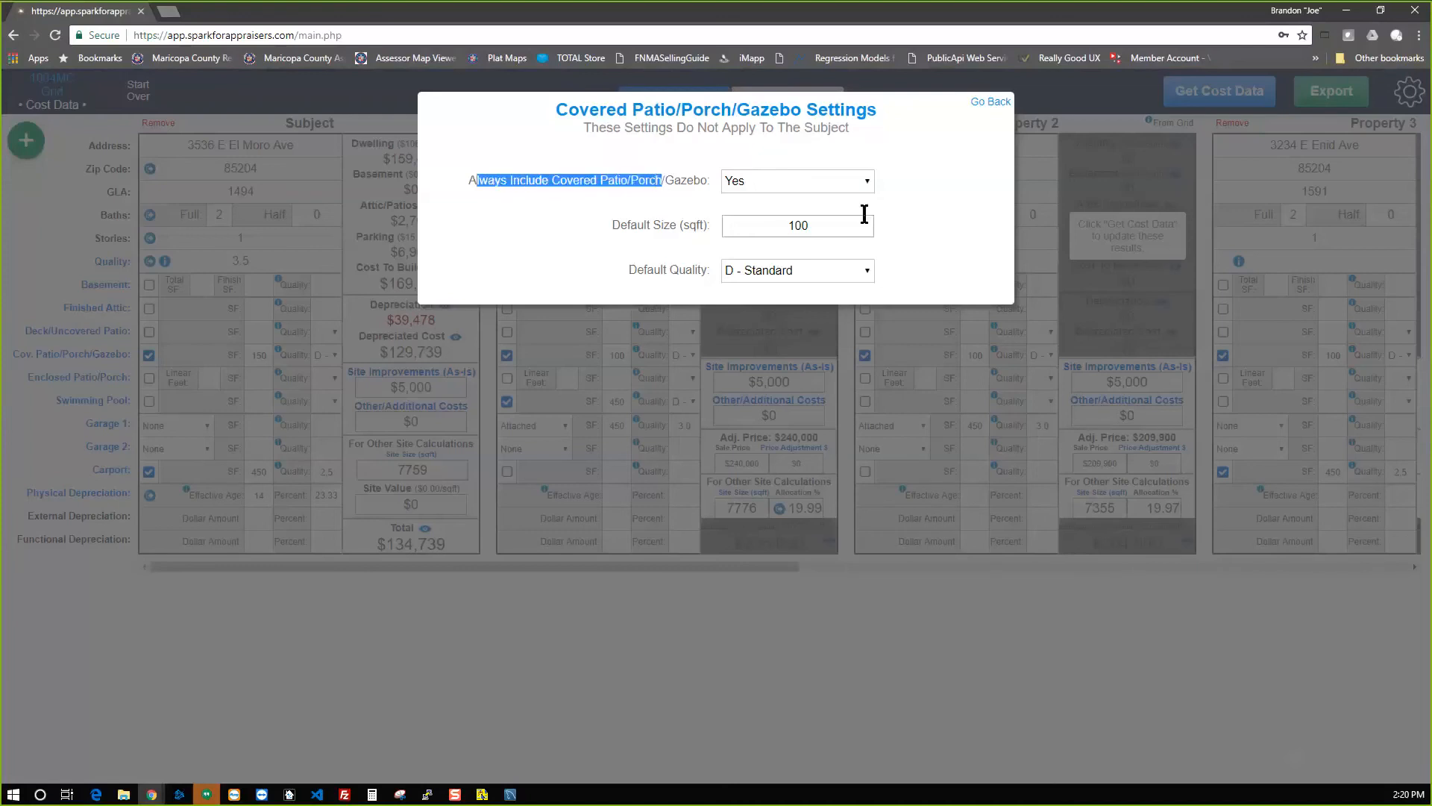
double_click(776, 221)
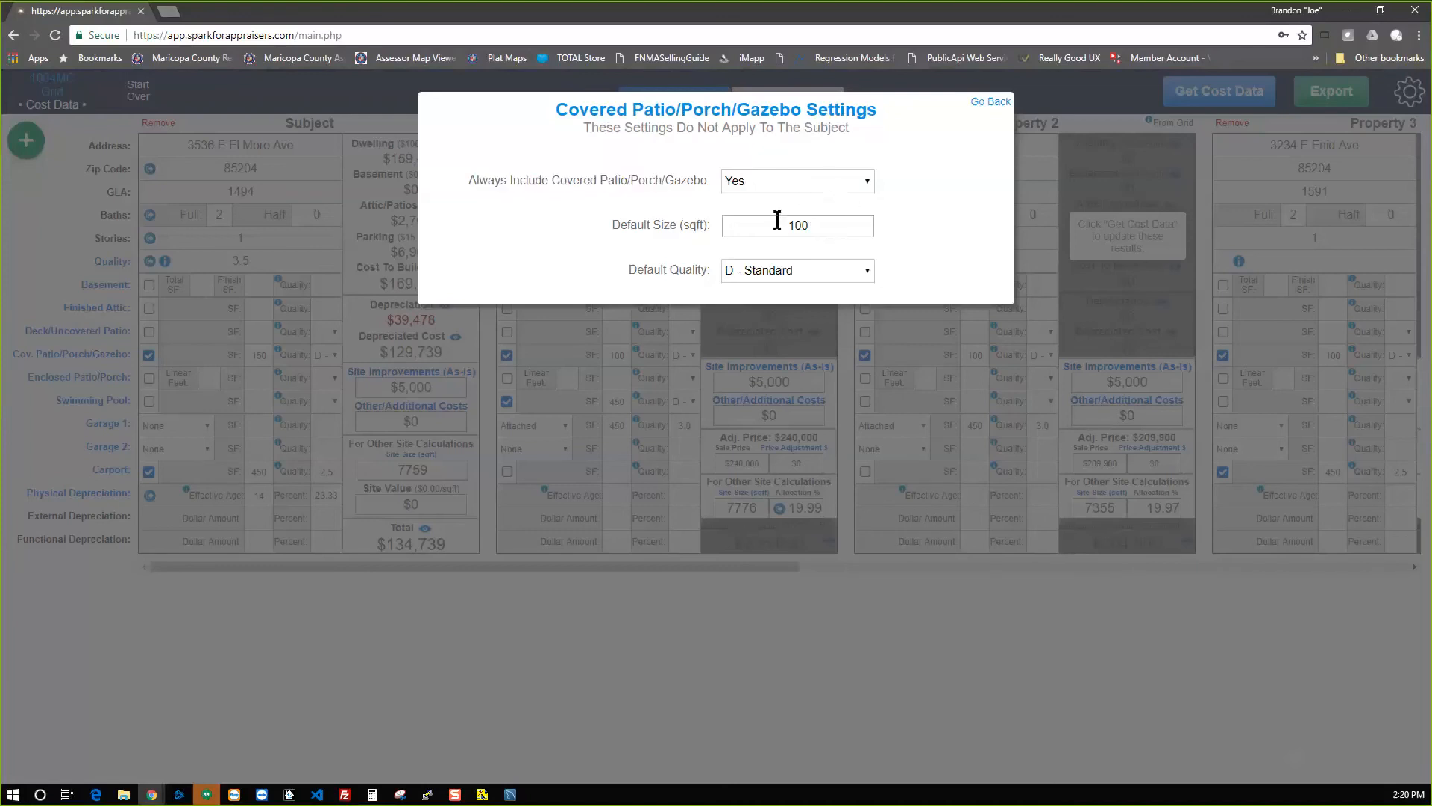
left_click(594, 131)
left_click_drag(583, 130, 857, 164)
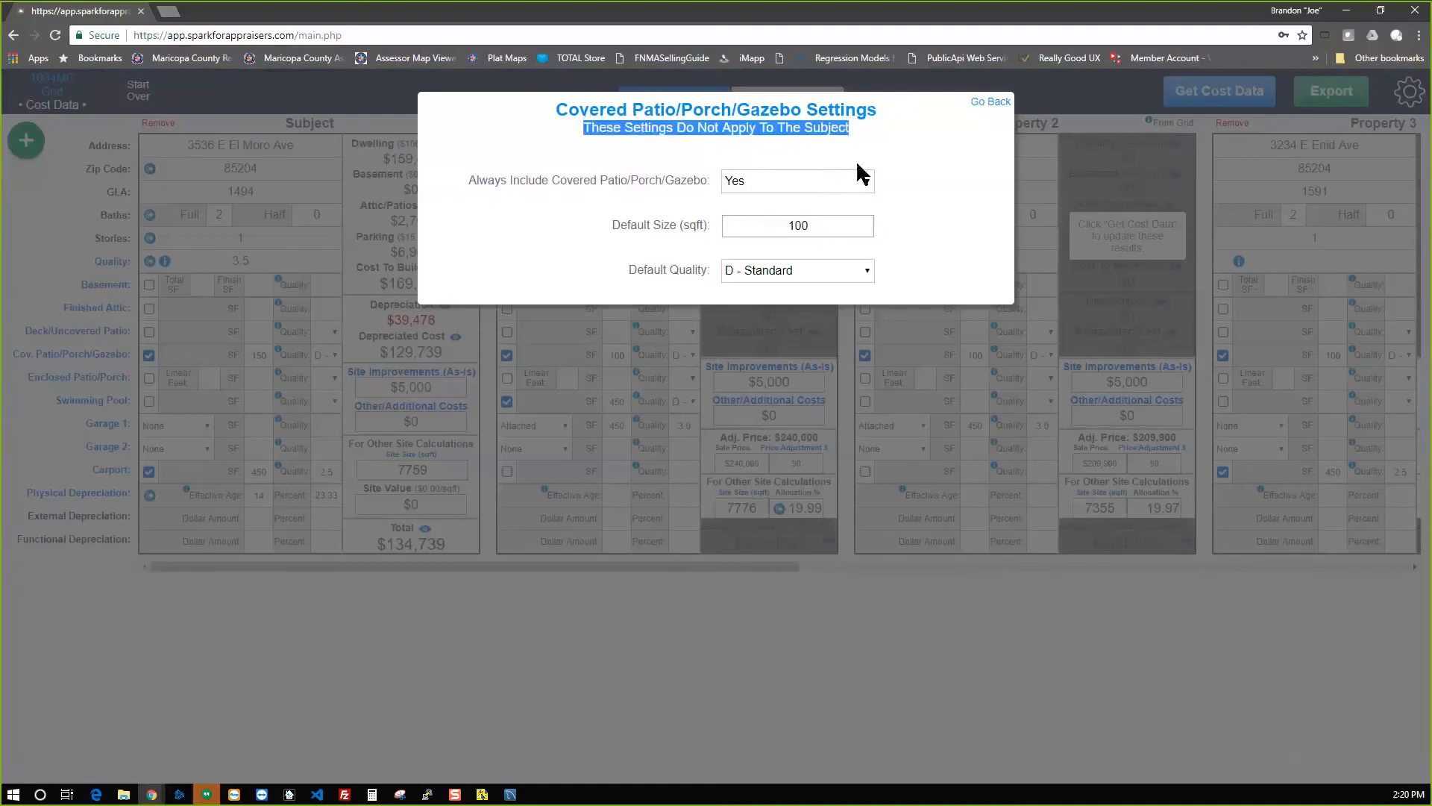
left_click(902, 255)
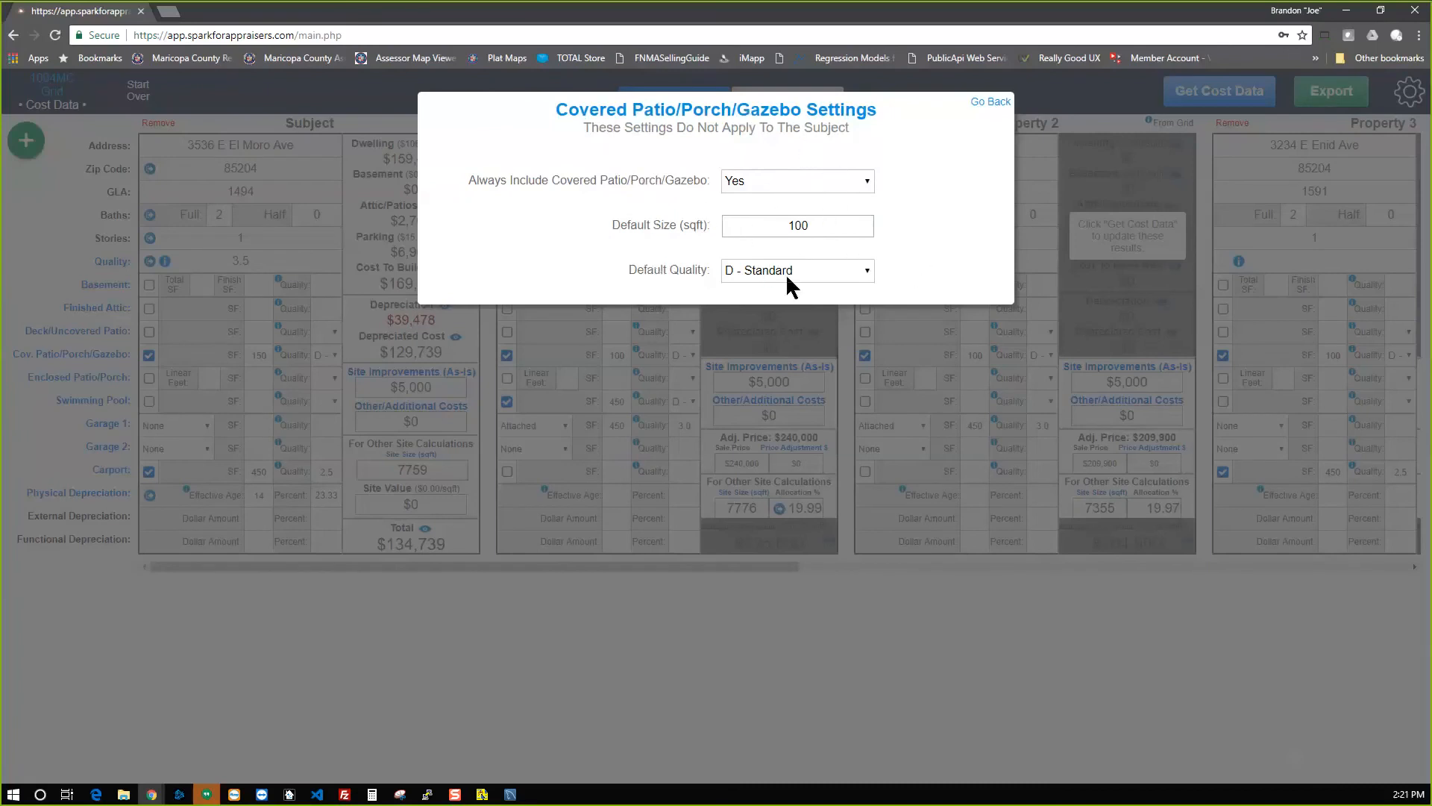
left_click(989, 103)
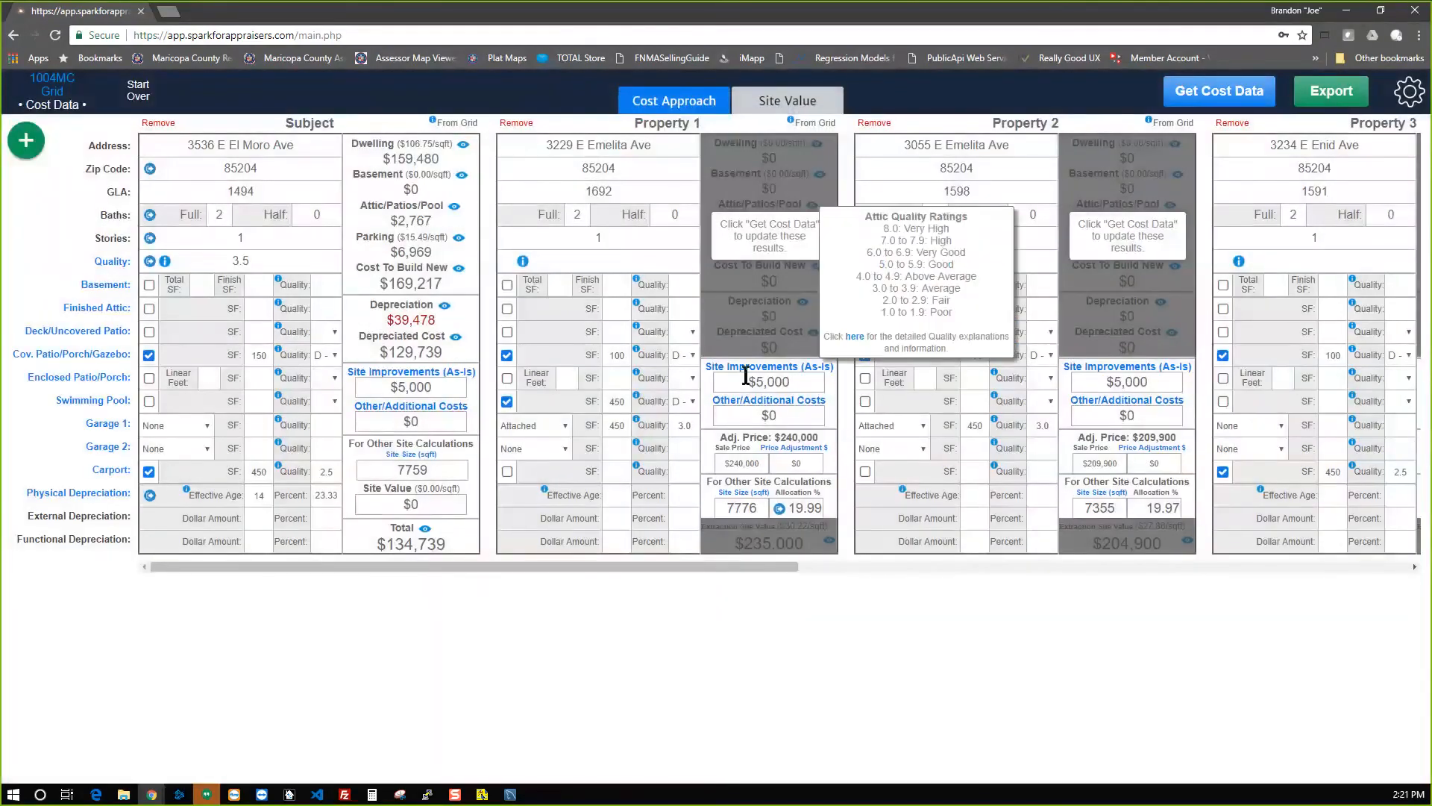
Review Property 1's swimming pool size and the Swimming Pool setting for always including a pool when entering manually, keeping it at No.
mouse_move(657, 404)
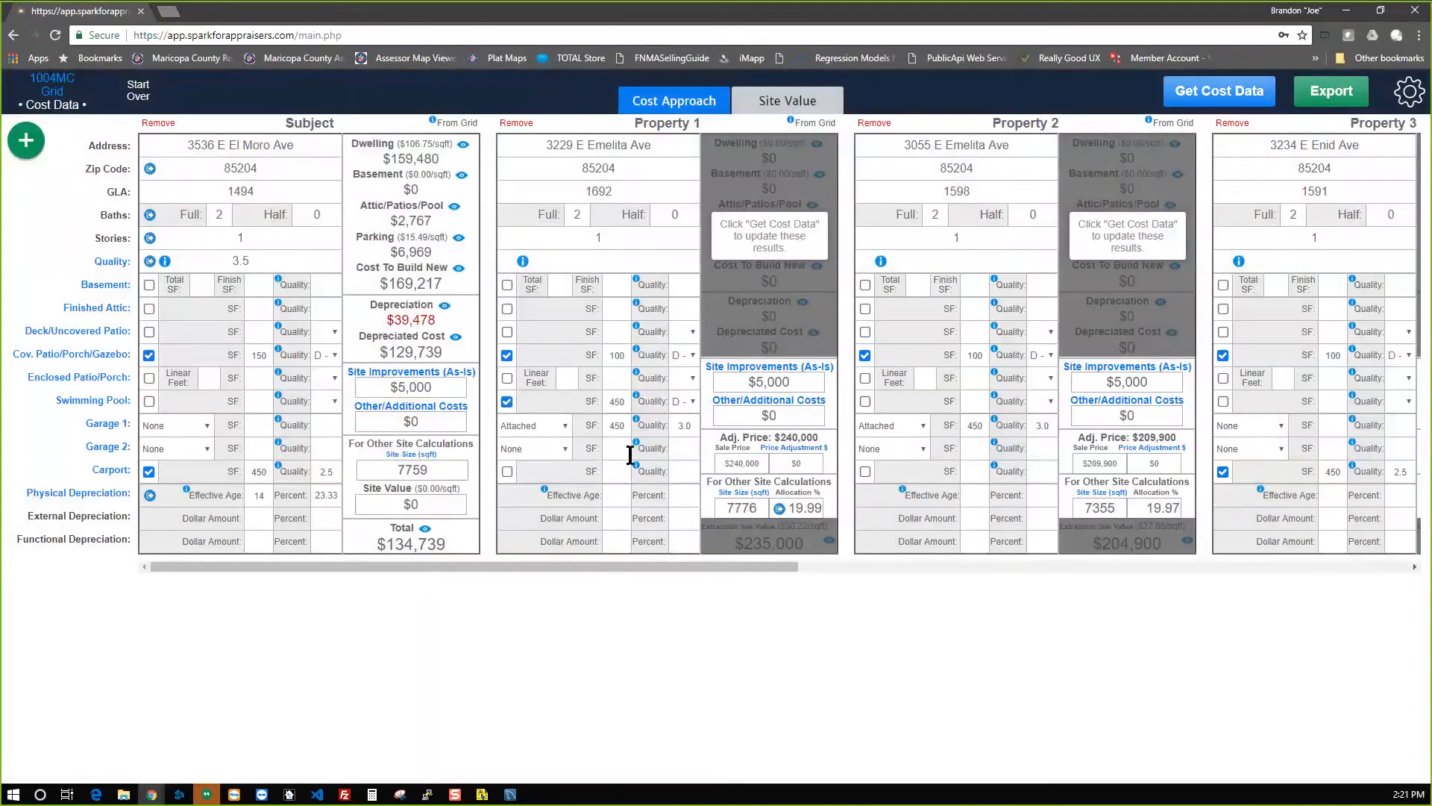
left_click_drag(635, 123, 699, 123)
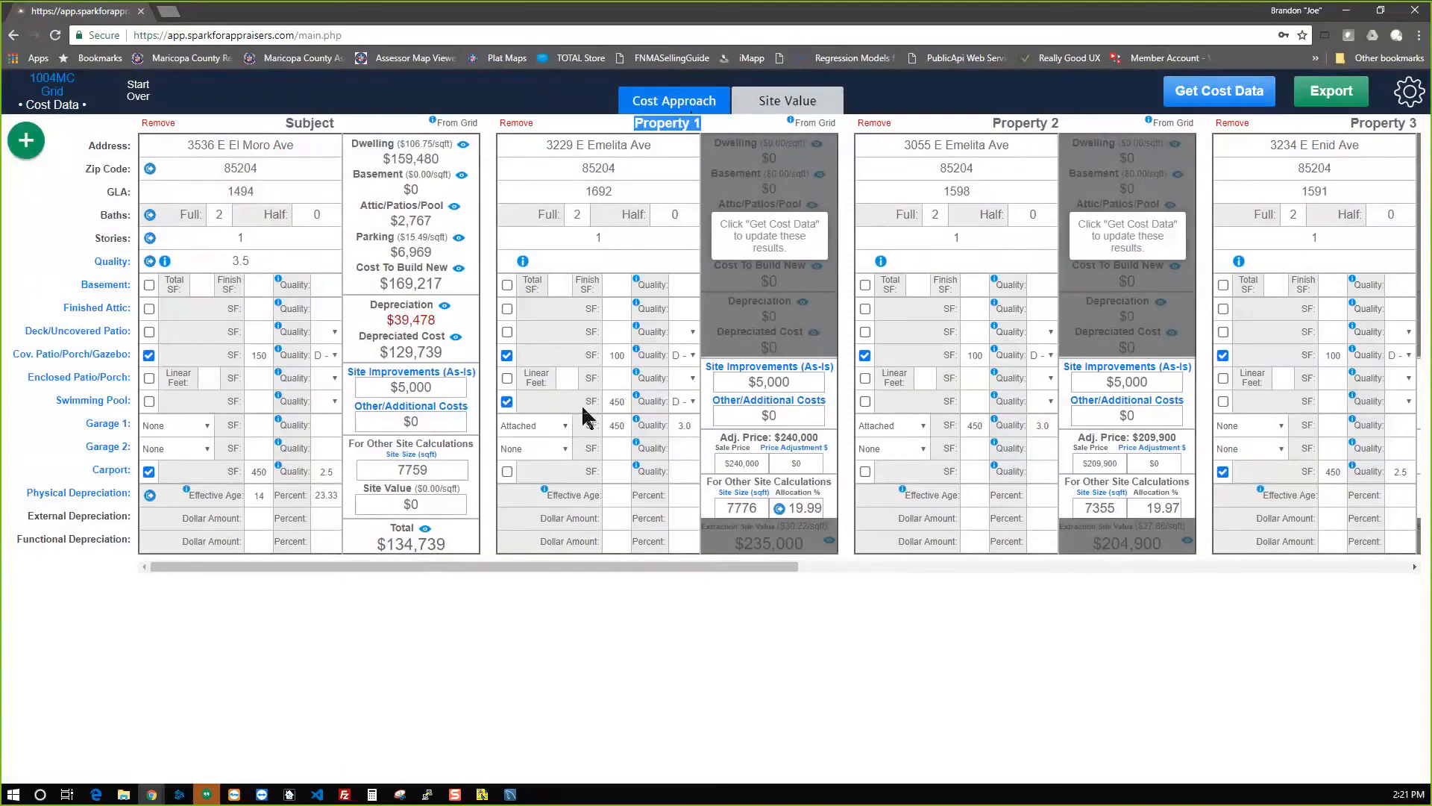
double_click(616, 402)
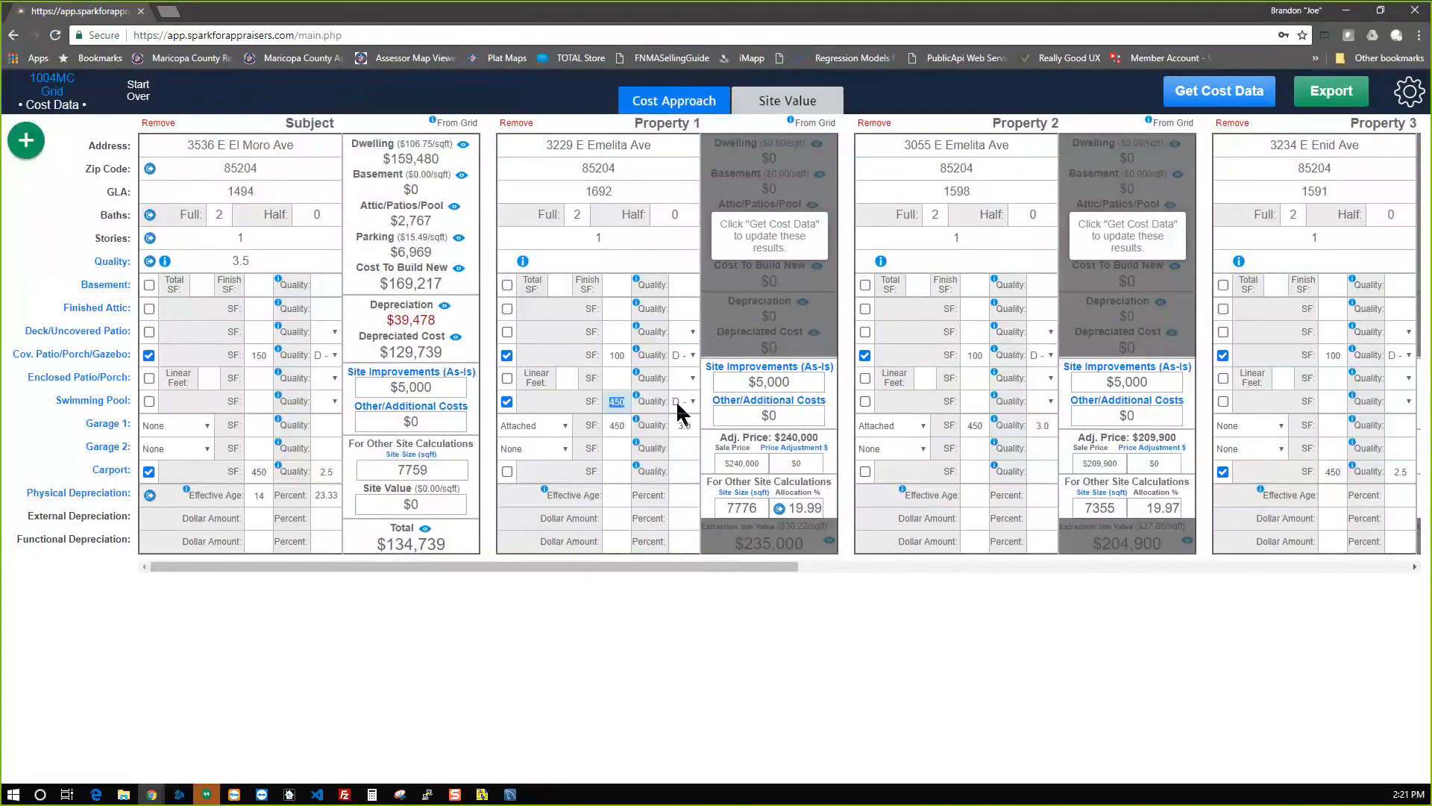
left_click(81, 402)
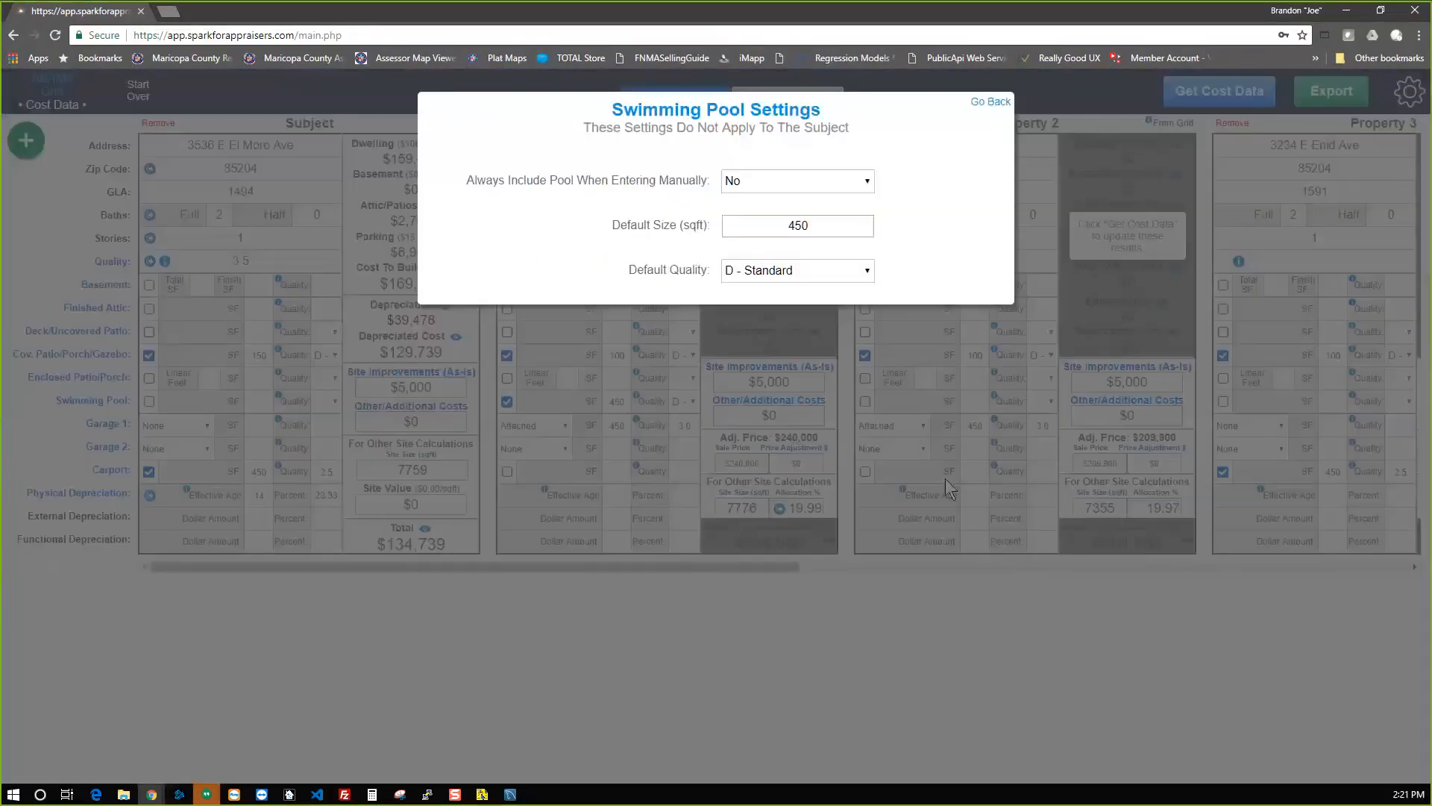
left_click_drag(478, 181, 620, 182)
left_click(841, 185)
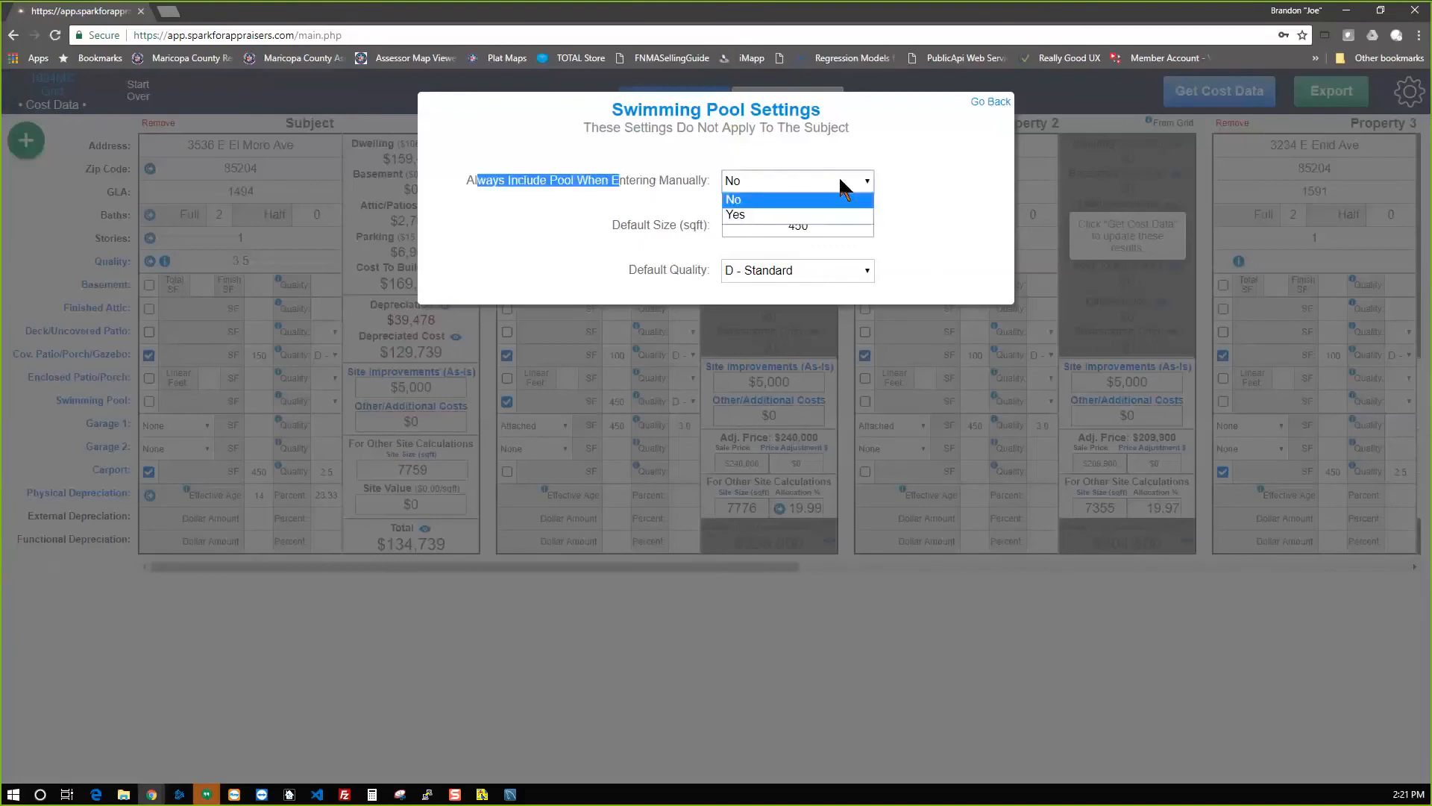
left_click(792, 200)
left_click(630, 181)
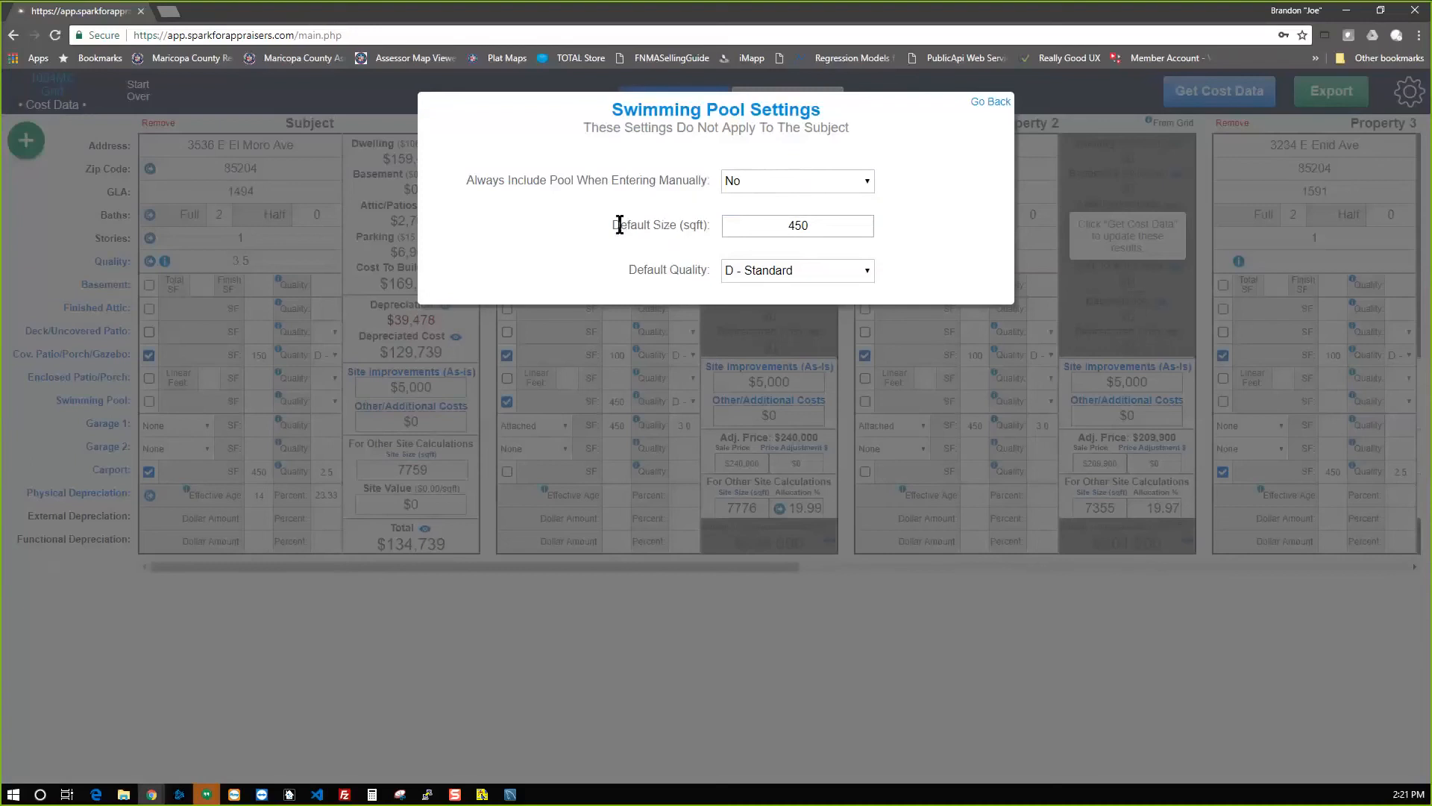
Set the swimming pool default size to 800 sqft and default quality to B - Good, and return to the cost data.
left_click_drag(613, 224, 691, 225)
left_click_drag(831, 230, 766, 222)
left_click(836, 226)
left_click(833, 224)
left_click_drag(864, 226, 735, 211)
type("800")
left_click(802, 275)
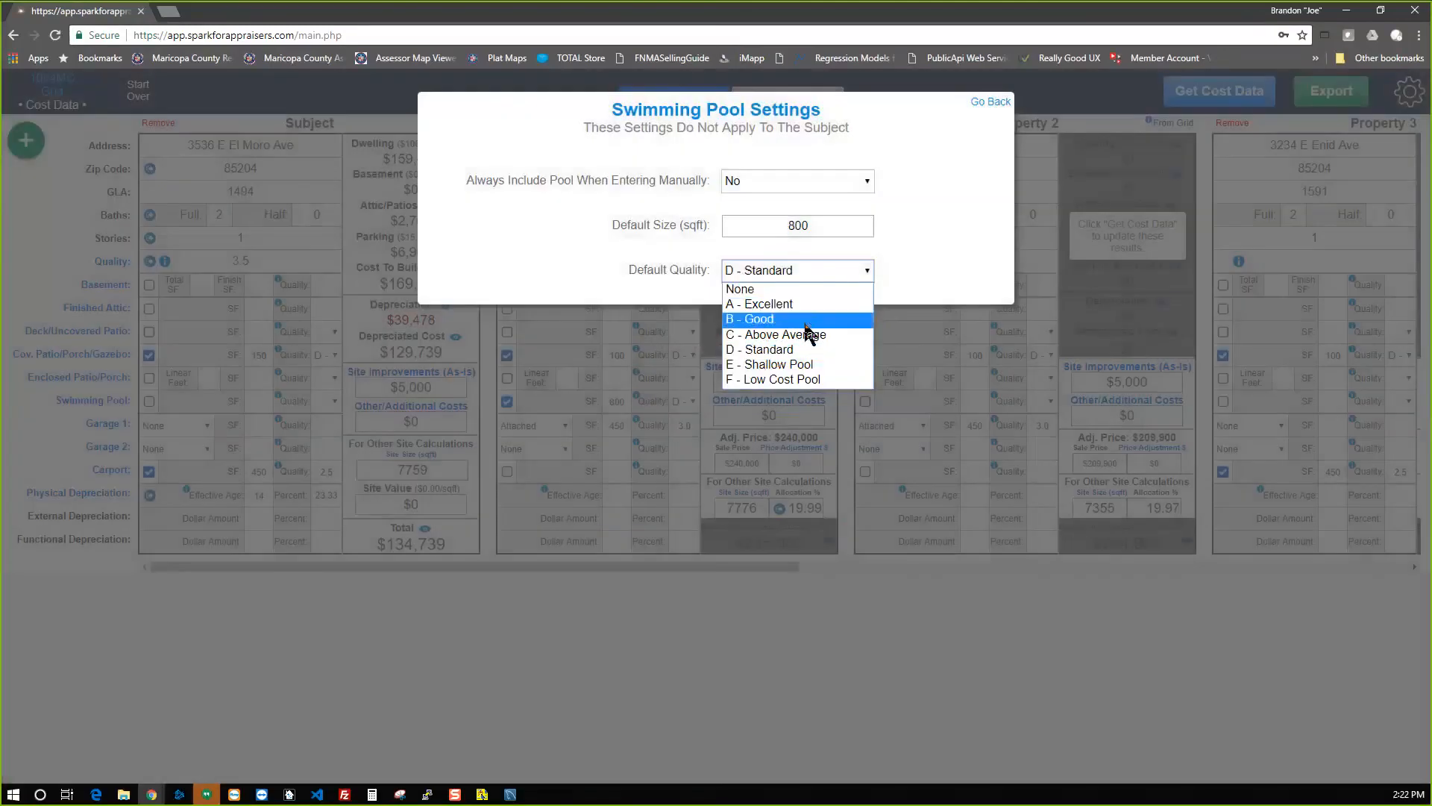
left_click(796, 319)
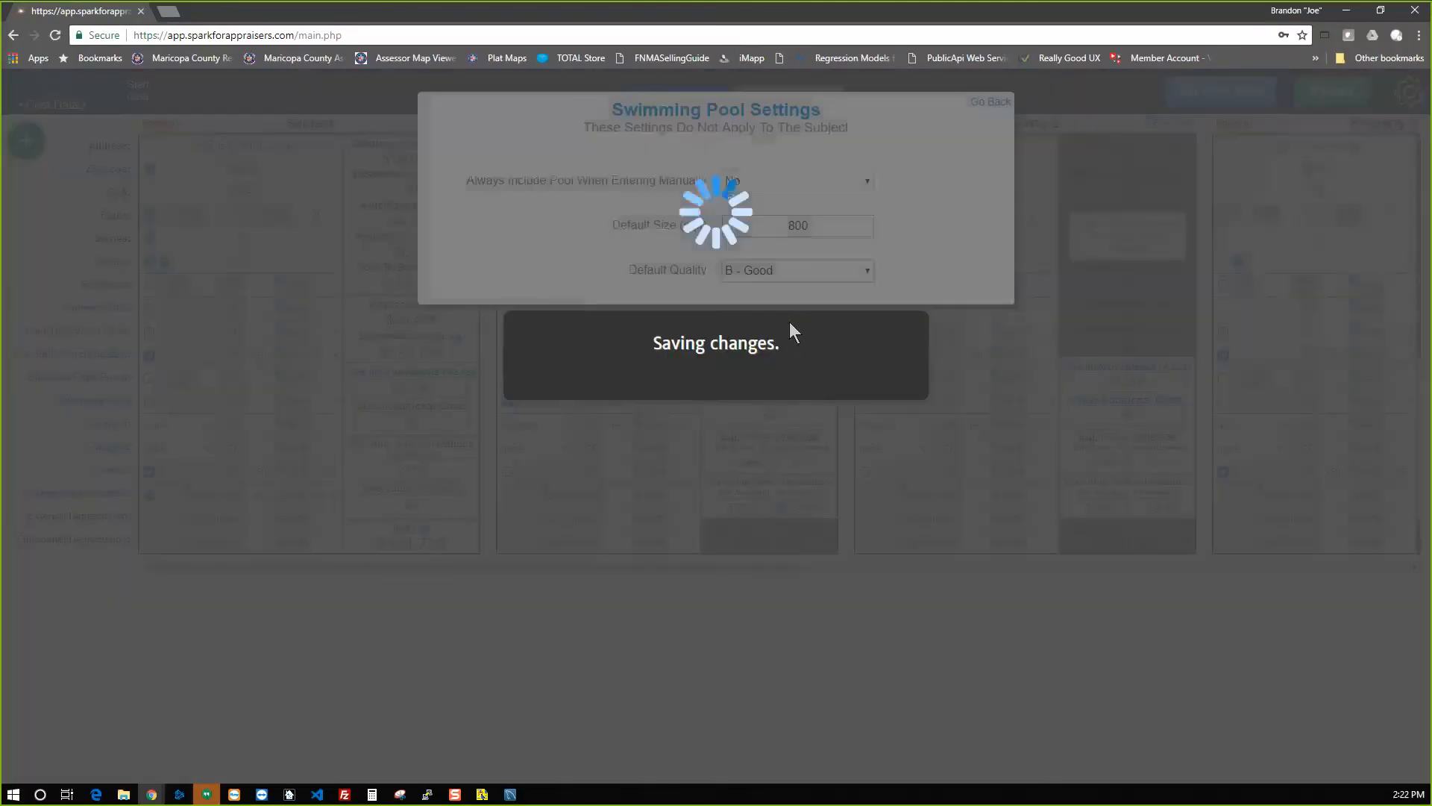
left_click(991, 102)
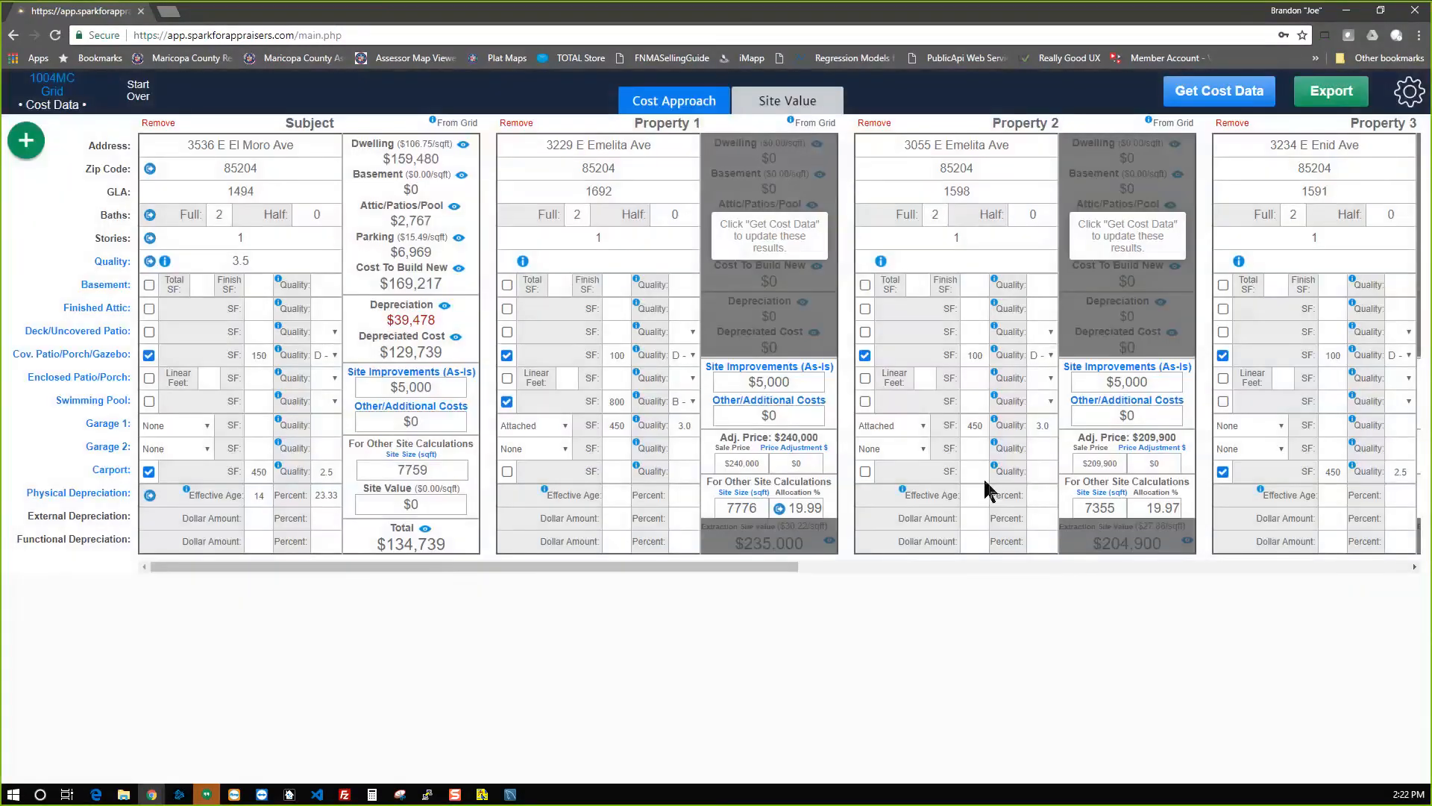
Set the swimming pool default size to 450 sqft and default quality to D - Standard, and return to the cost data.
double_click(614, 403)
left_click(101, 402)
double_click(828, 226)
type("450")
key("Tab")
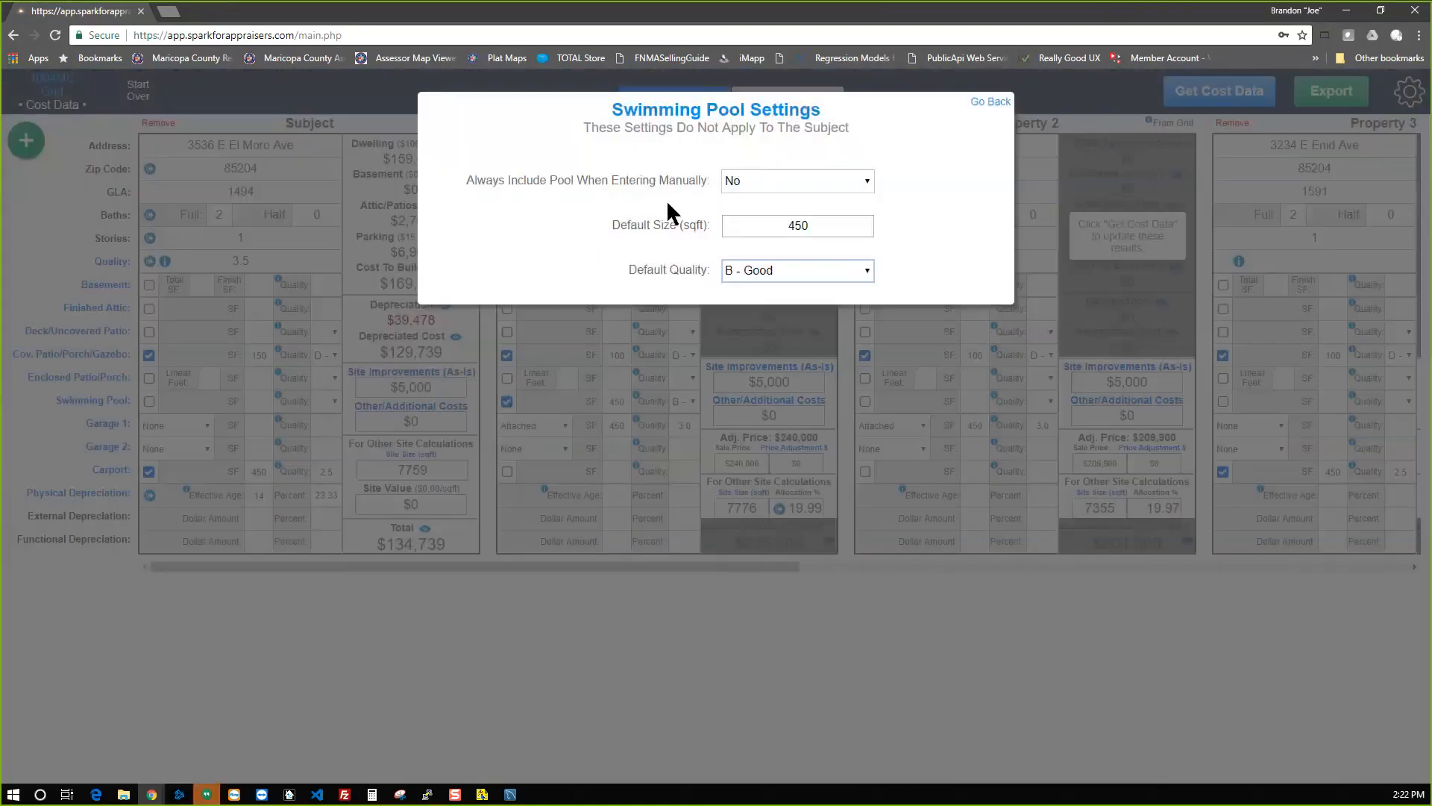
left_click(775, 263)
left_click(791, 353)
left_click(983, 107)
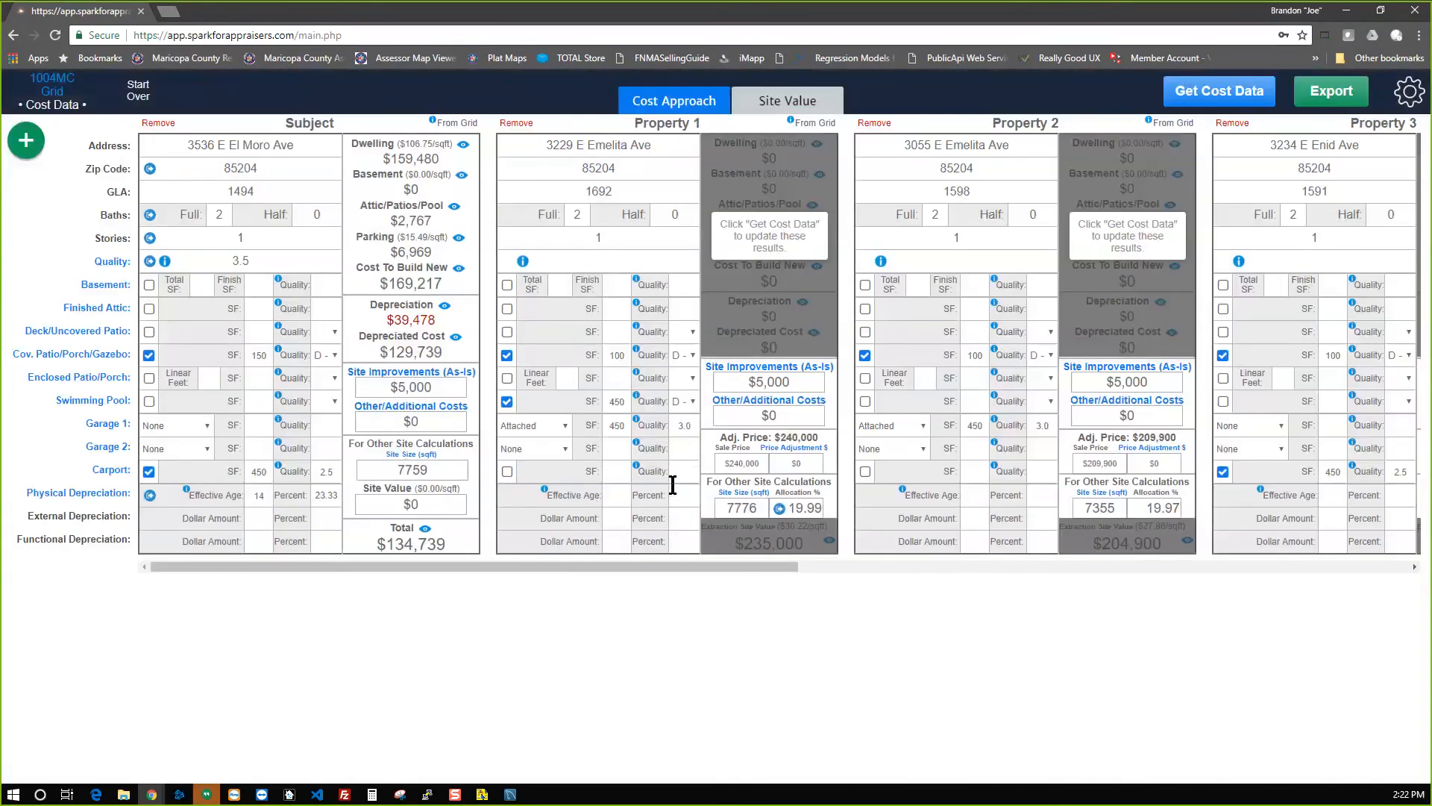
Examine Property 1's garage size and the Garage 1 default type for unknown grid garages, keeping Attached selected.
mouse_move(664, 474)
double_click(615, 425)
left_click_drag(609, 426, 601, 427)
left_click(117, 425)
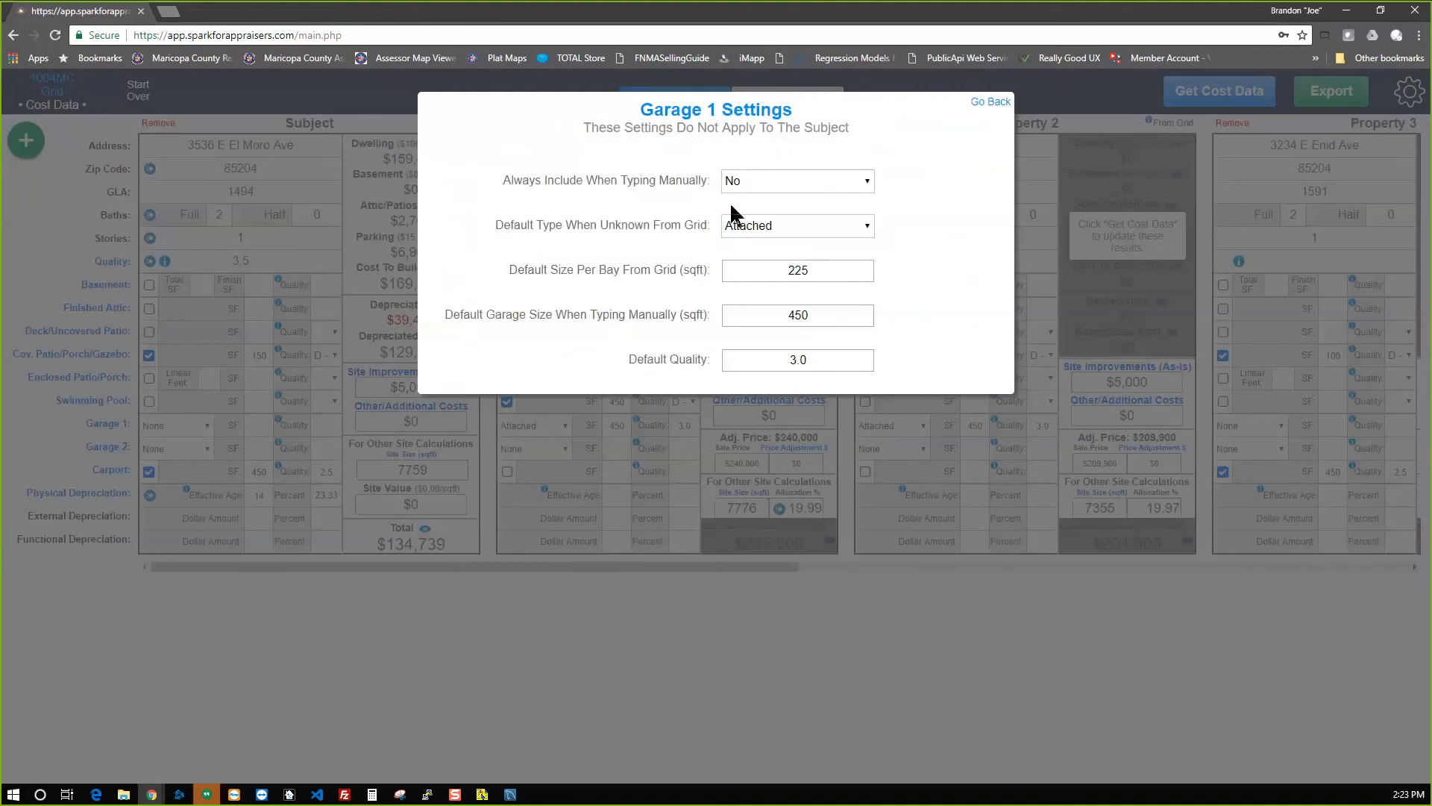
left_click_drag(498, 229, 688, 229)
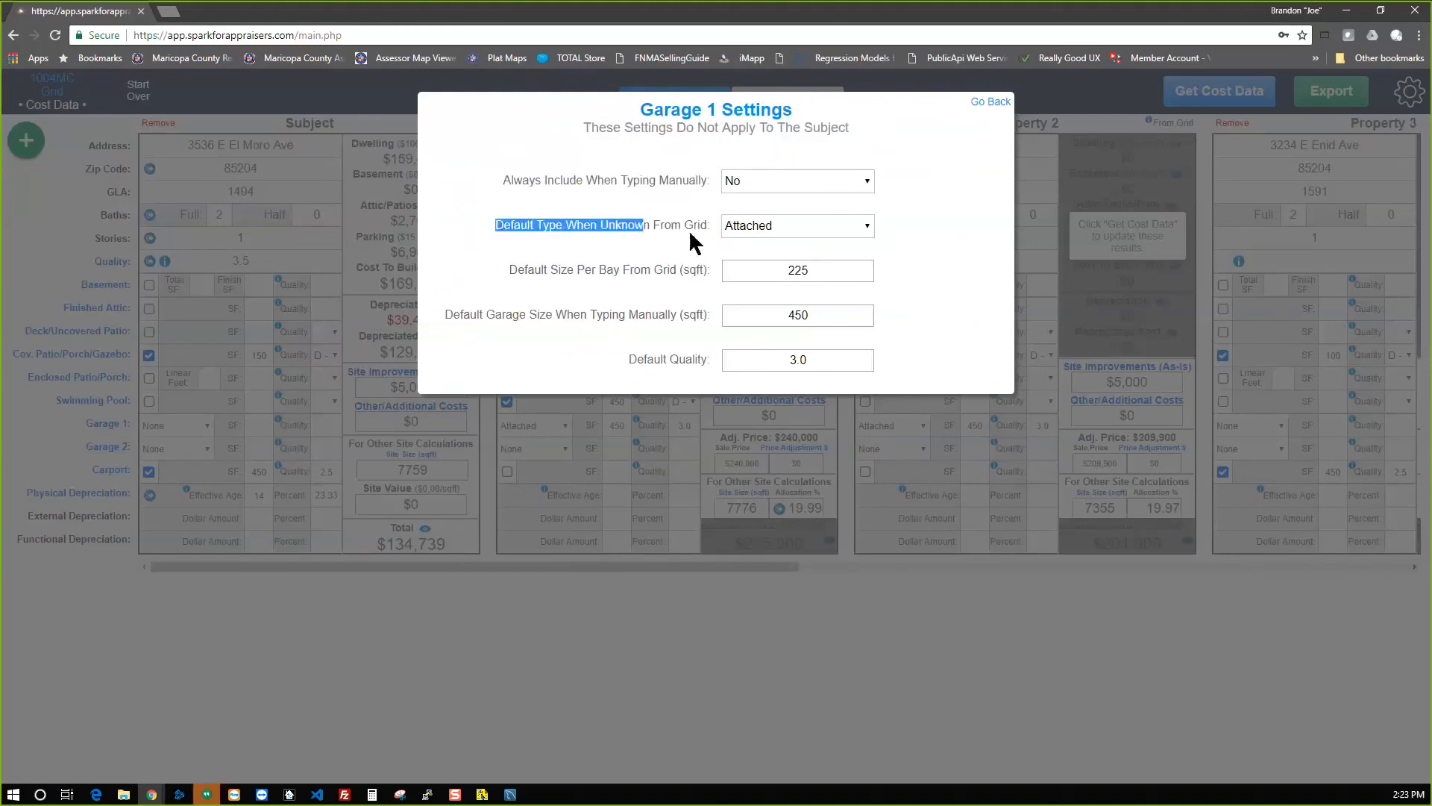
left_click(688, 230)
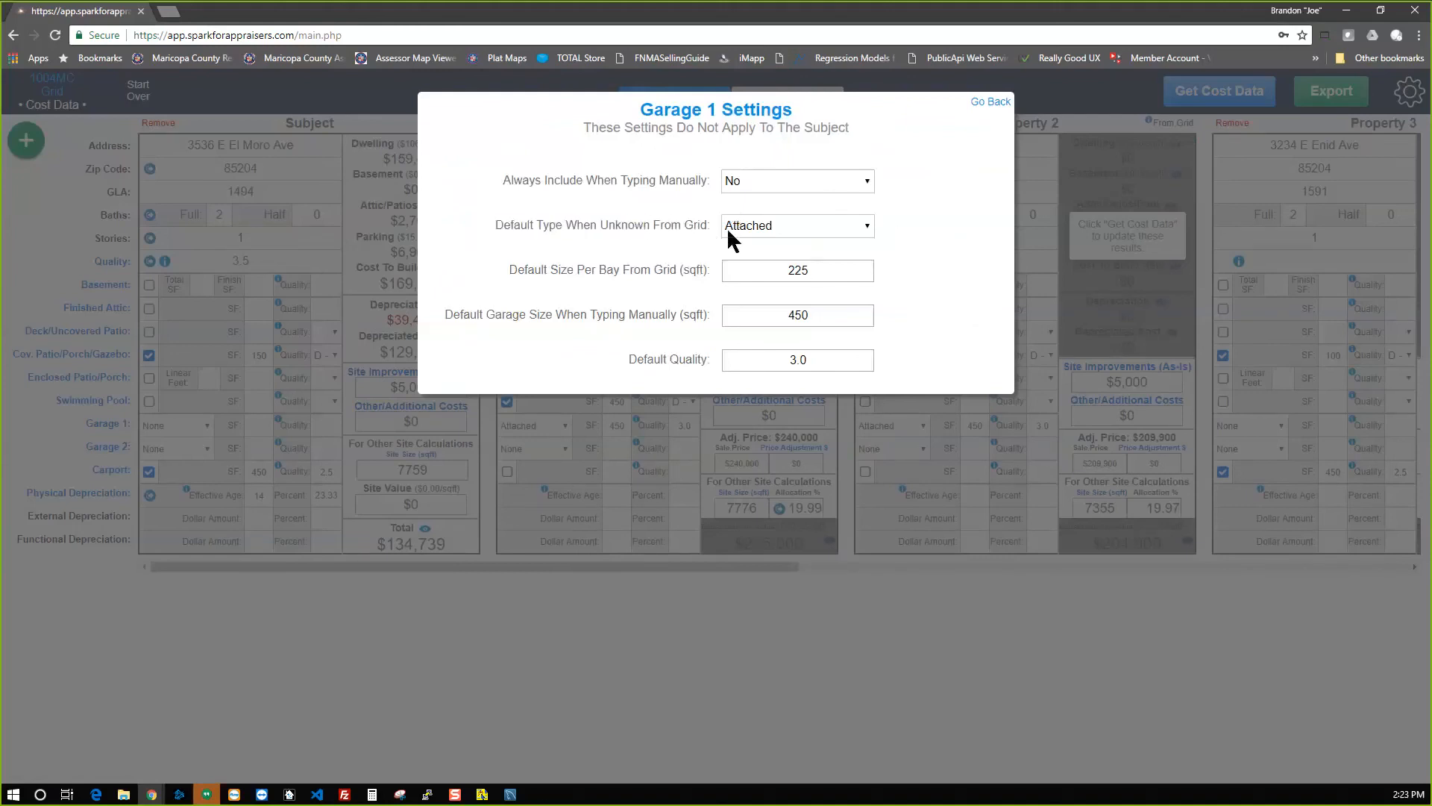
left_click(777, 224)
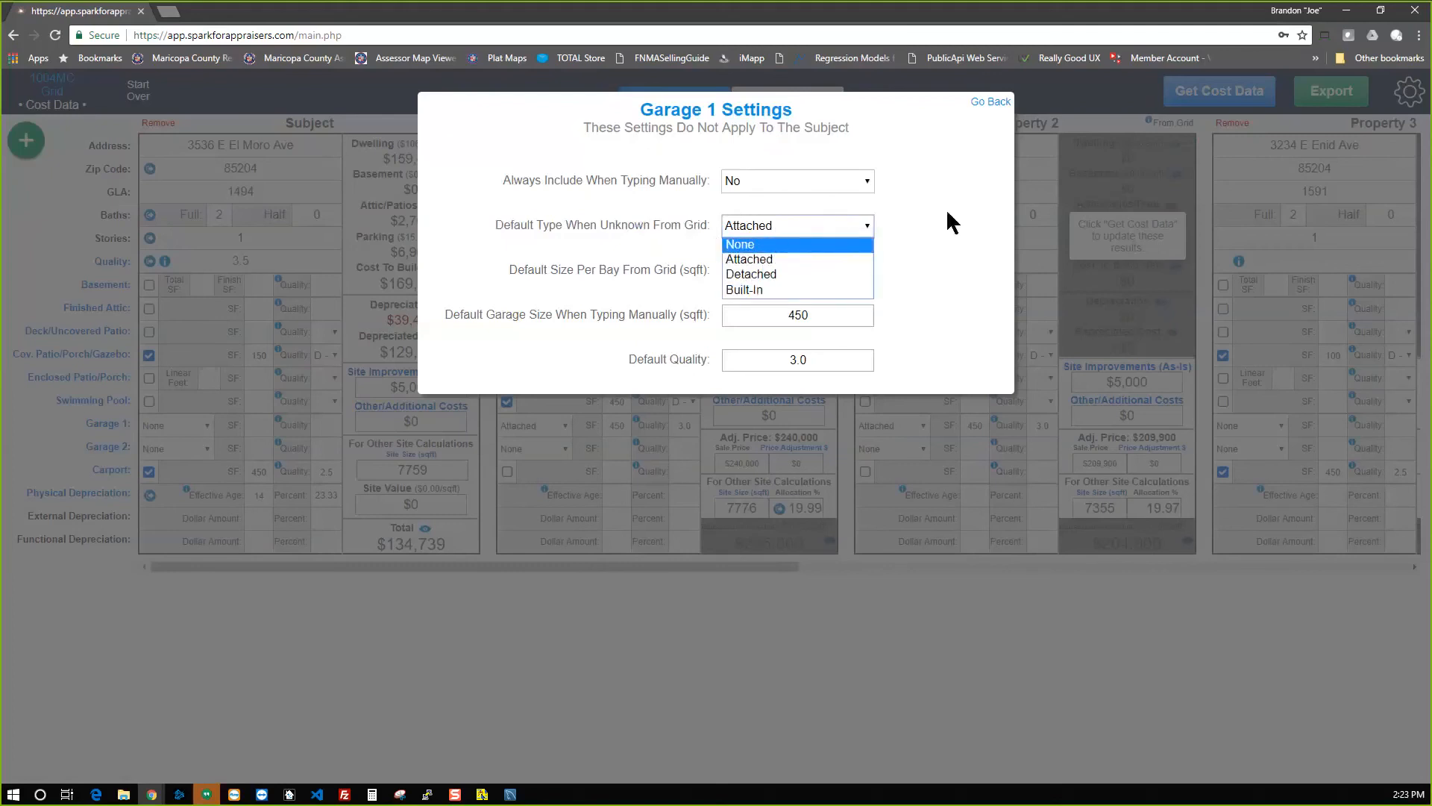
left_click(914, 205)
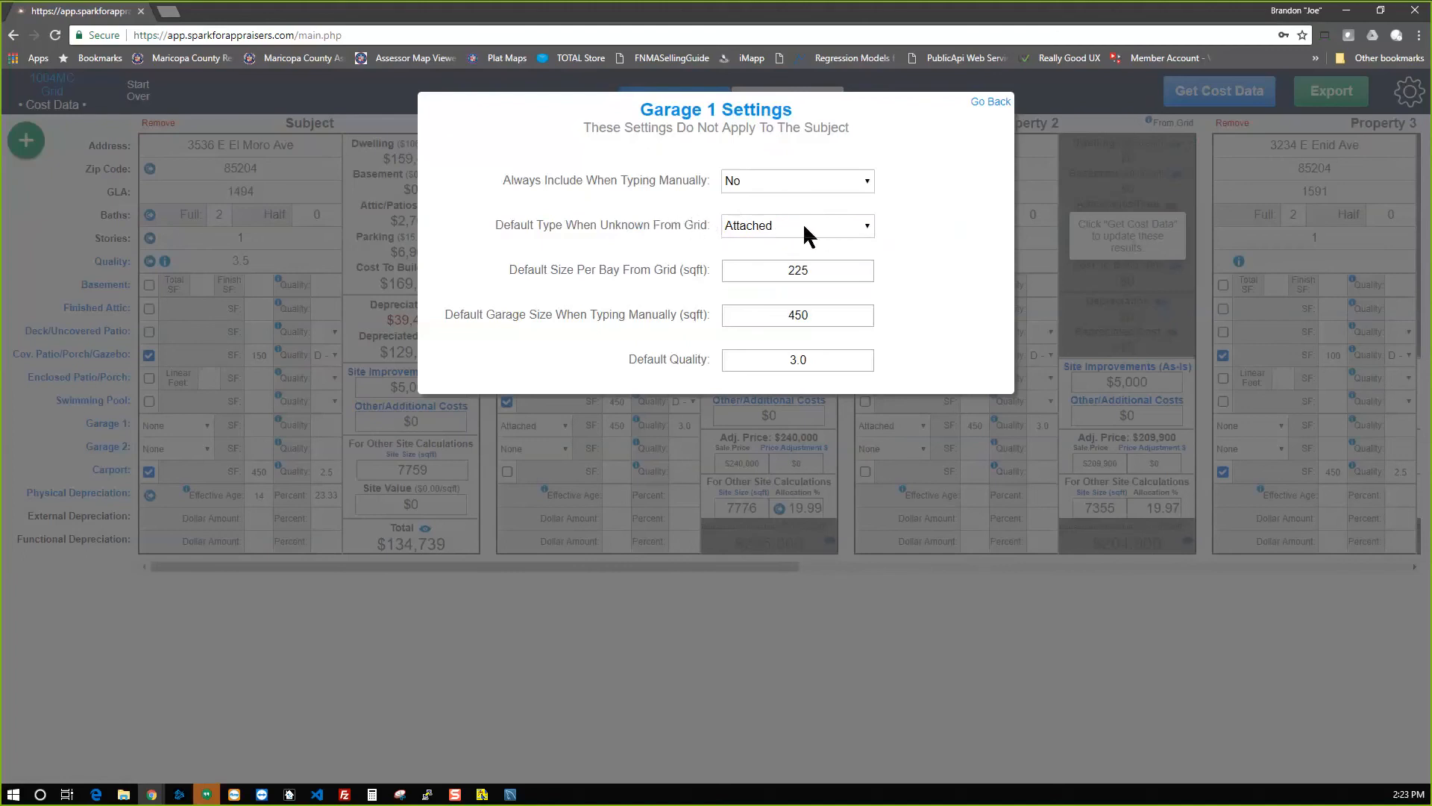
Review the Garage 1 default size per bay from the grid without changing it.
left_click_drag(513, 270, 685, 273)
left_click(685, 274)
left_click_drag(510, 269, 678, 275)
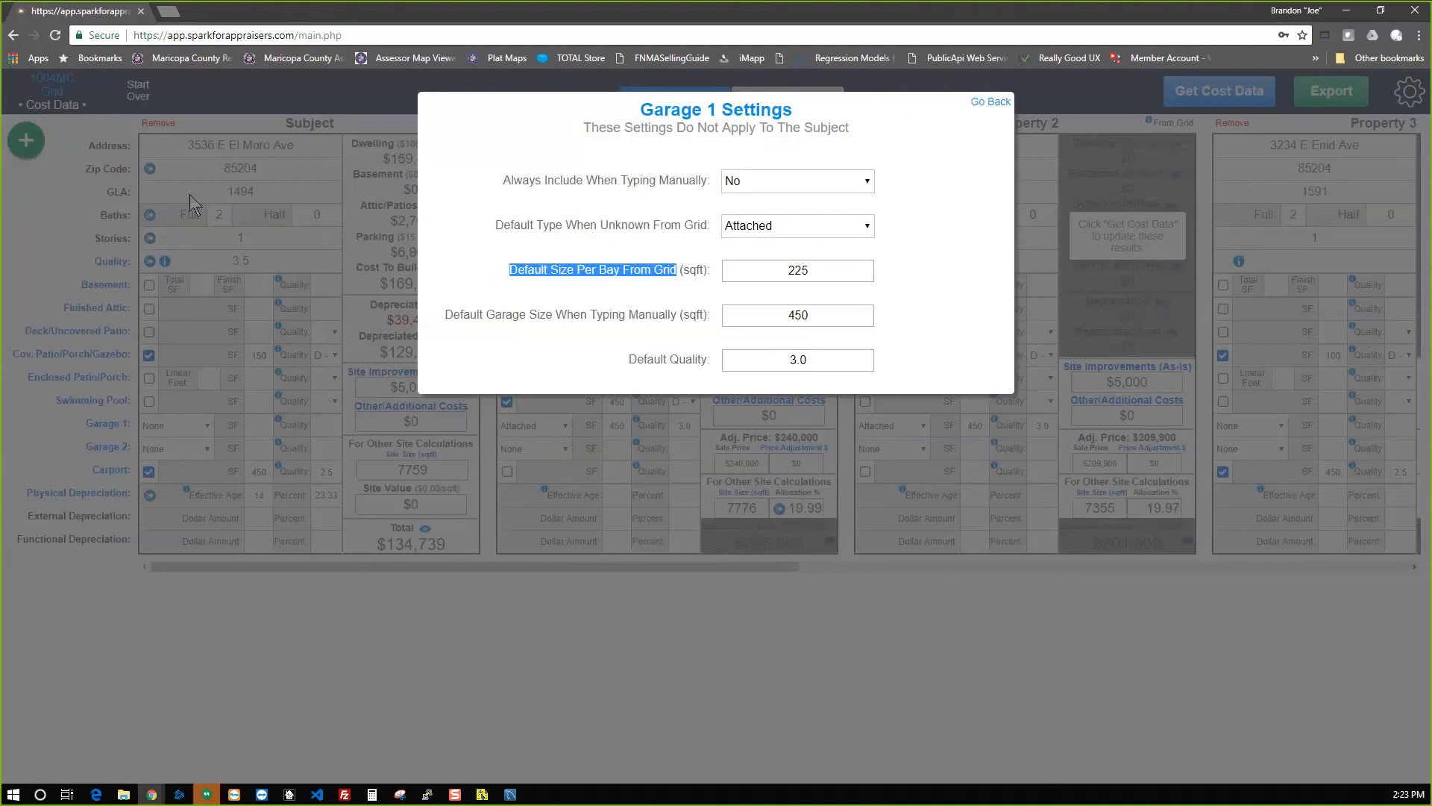
left_click(825, 268)
double_click(746, 269)
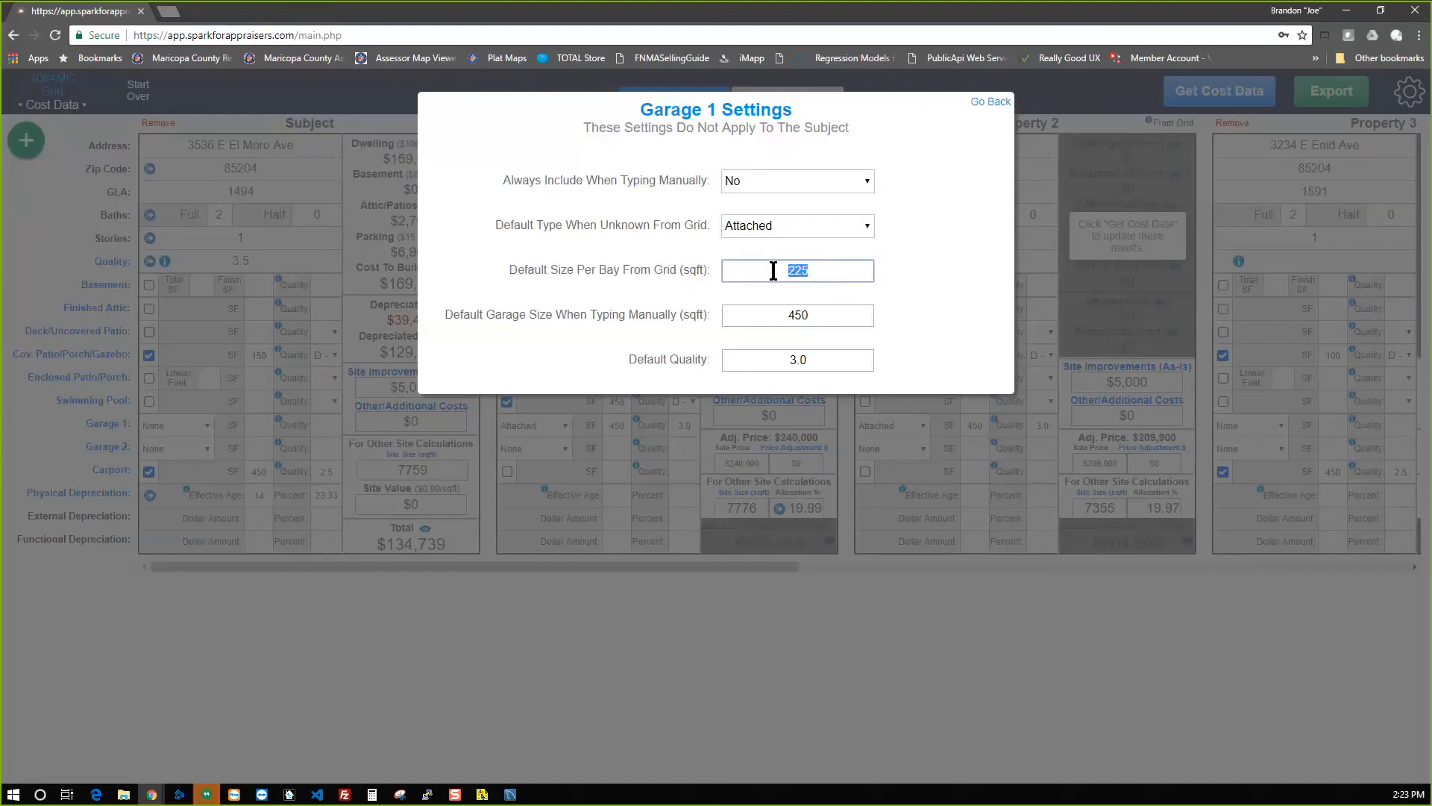
left_click(826, 275)
left_click_drag(825, 276, 707, 272)
left_click(815, 273)
left_click_drag(815, 272, 757, 272)
Review the Garage 1 default size for manual entry and the default quality, and return to the cost data.
left_click_drag(704, 314, 470, 312)
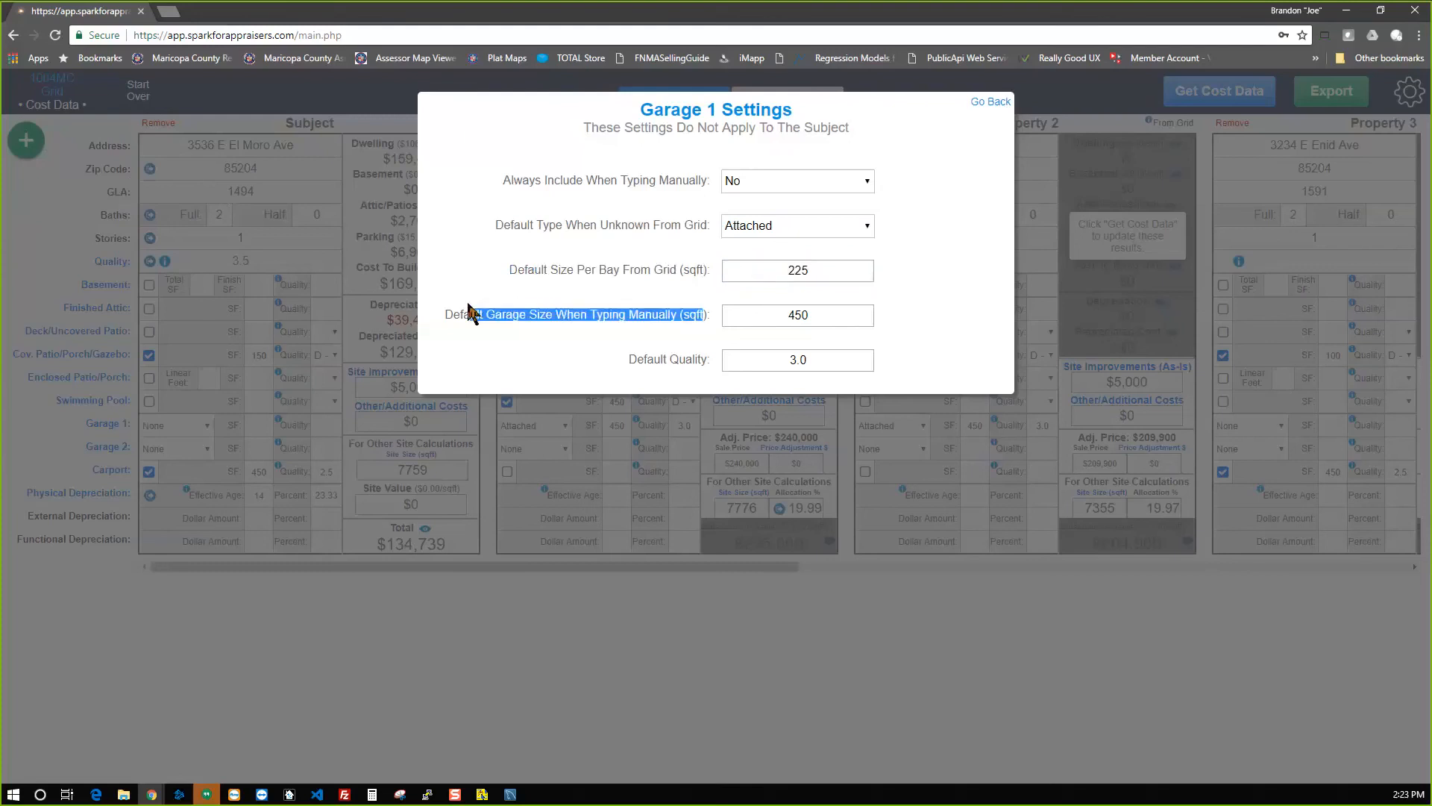
left_click(824, 314)
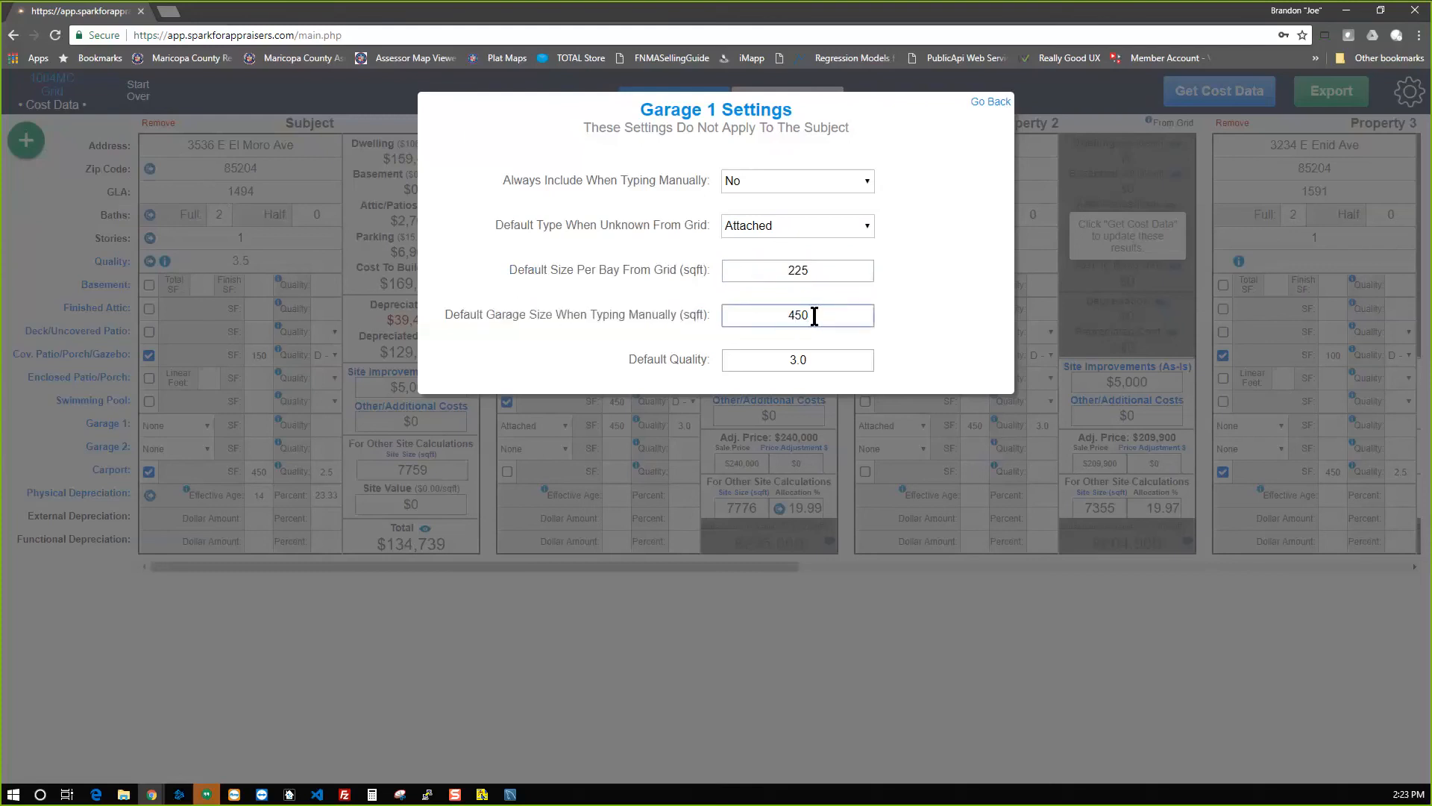
left_click_drag(840, 357, 717, 356)
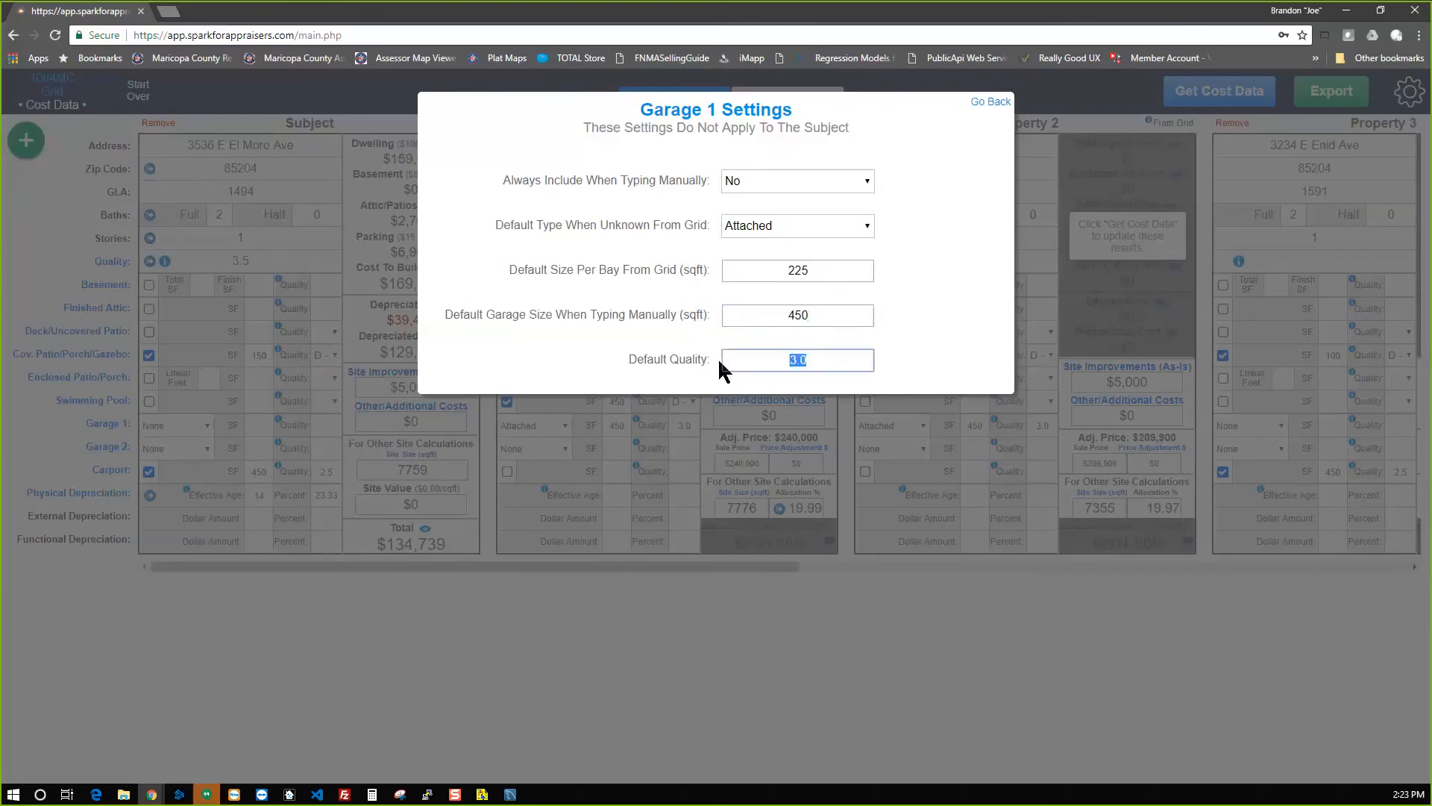
left_click(825, 359)
left_click(984, 102)
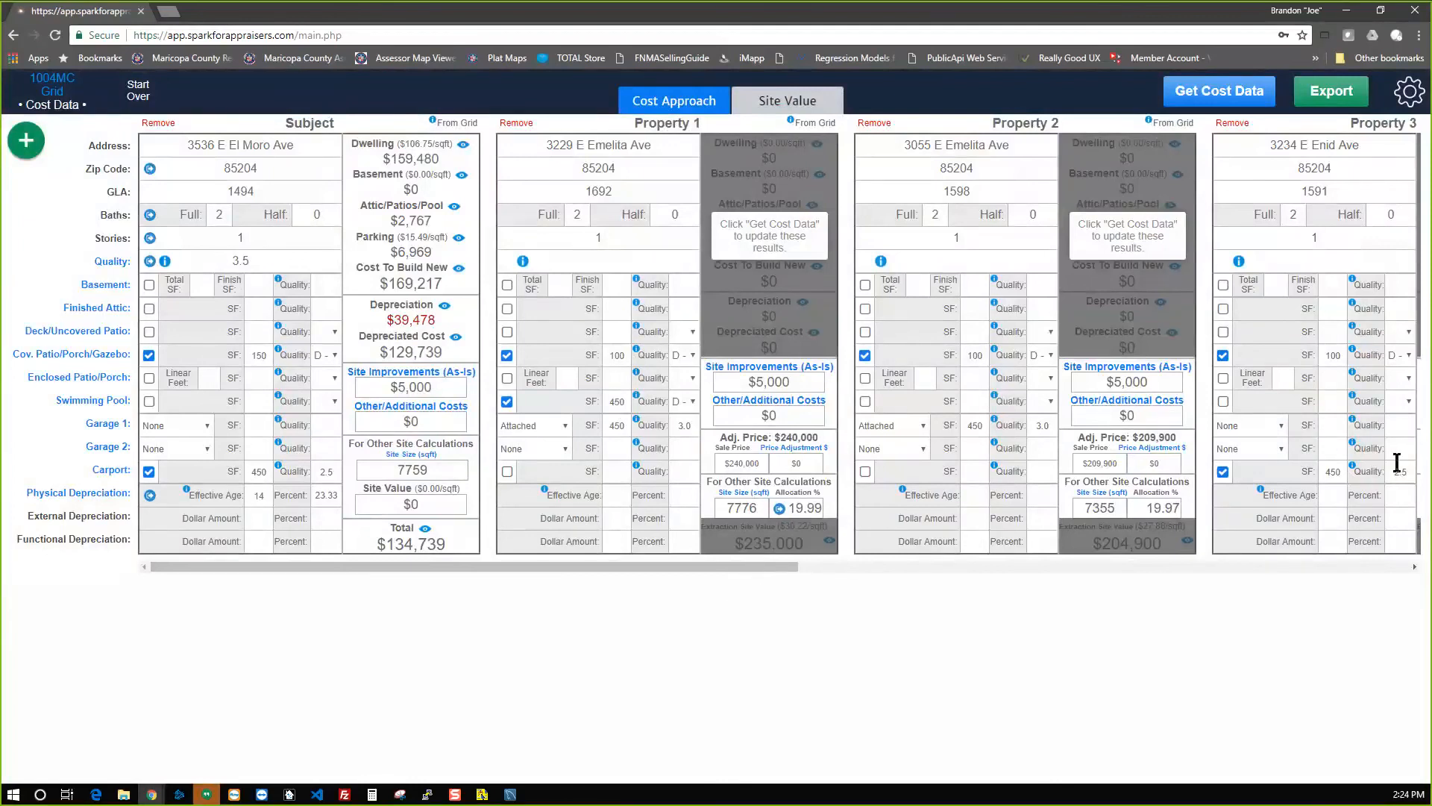
Check Property 3's carport quality, recheck the Garage 1 manual-entry size and size per bay defaults, and return to the cost data.
left_click_drag(1410, 471, 1392, 471)
left_click_drag(764, 565, 633, 531)
left_click(107, 423)
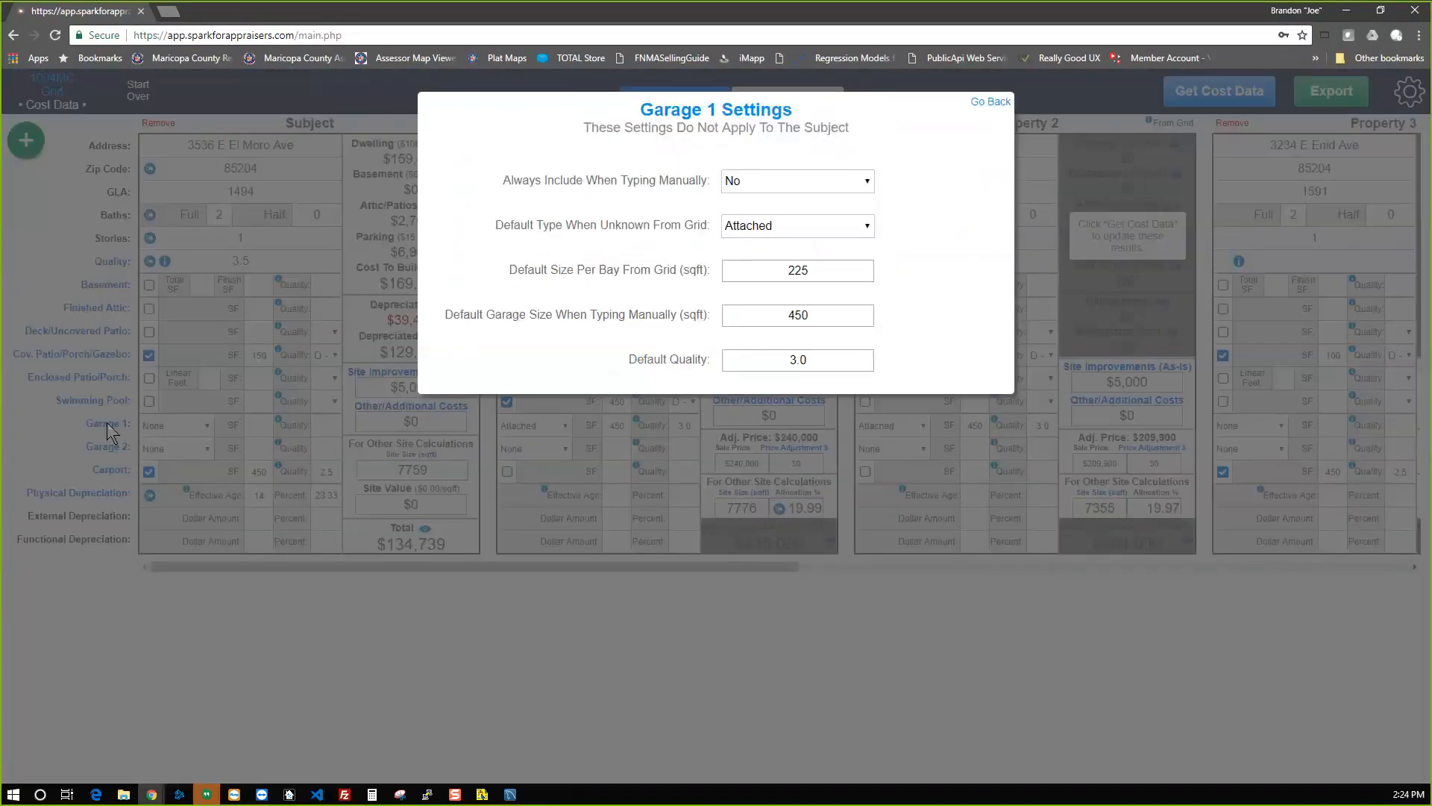
left_click_drag(840, 316, 718, 316)
left_click_drag(451, 314, 678, 316)
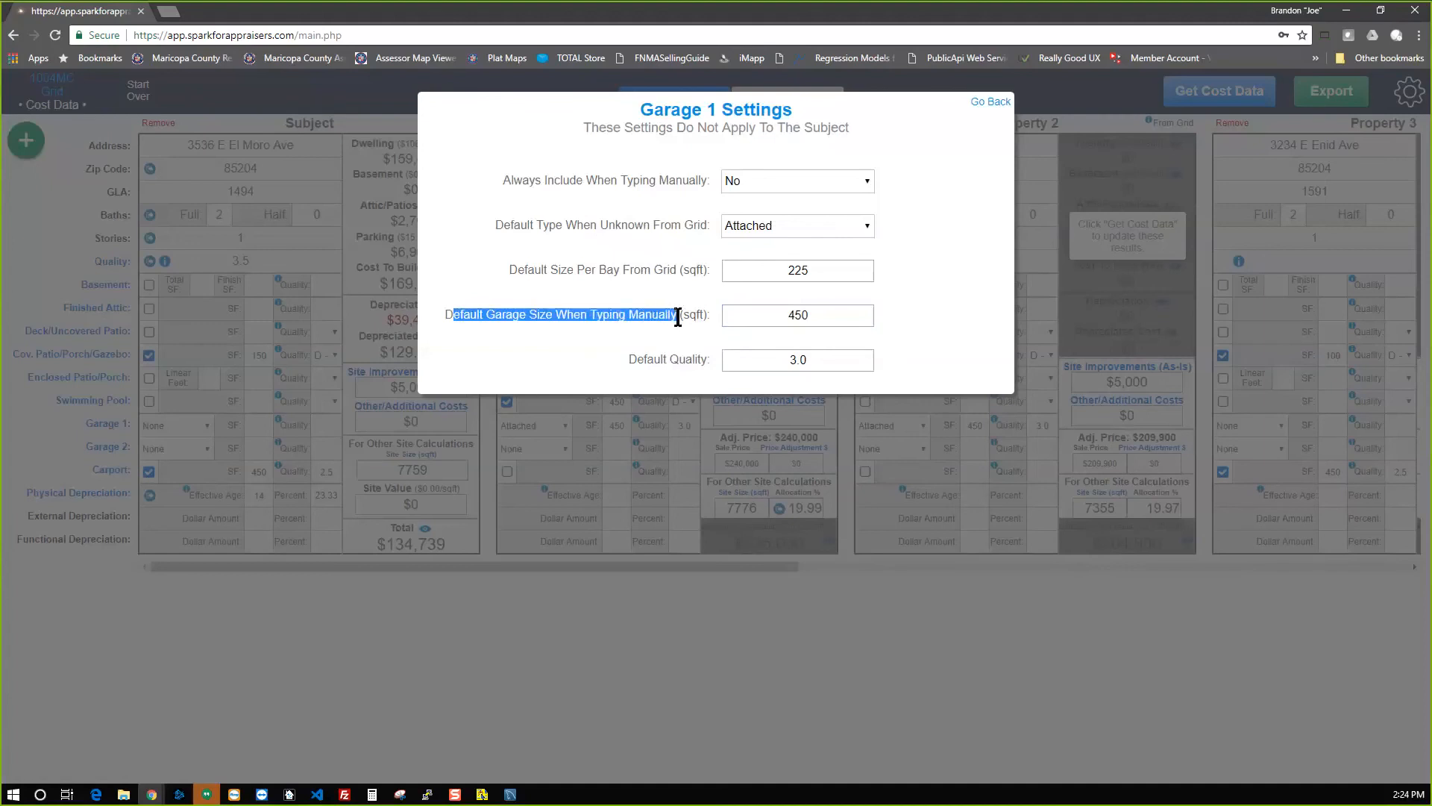
left_click(828, 312)
left_click(834, 277)
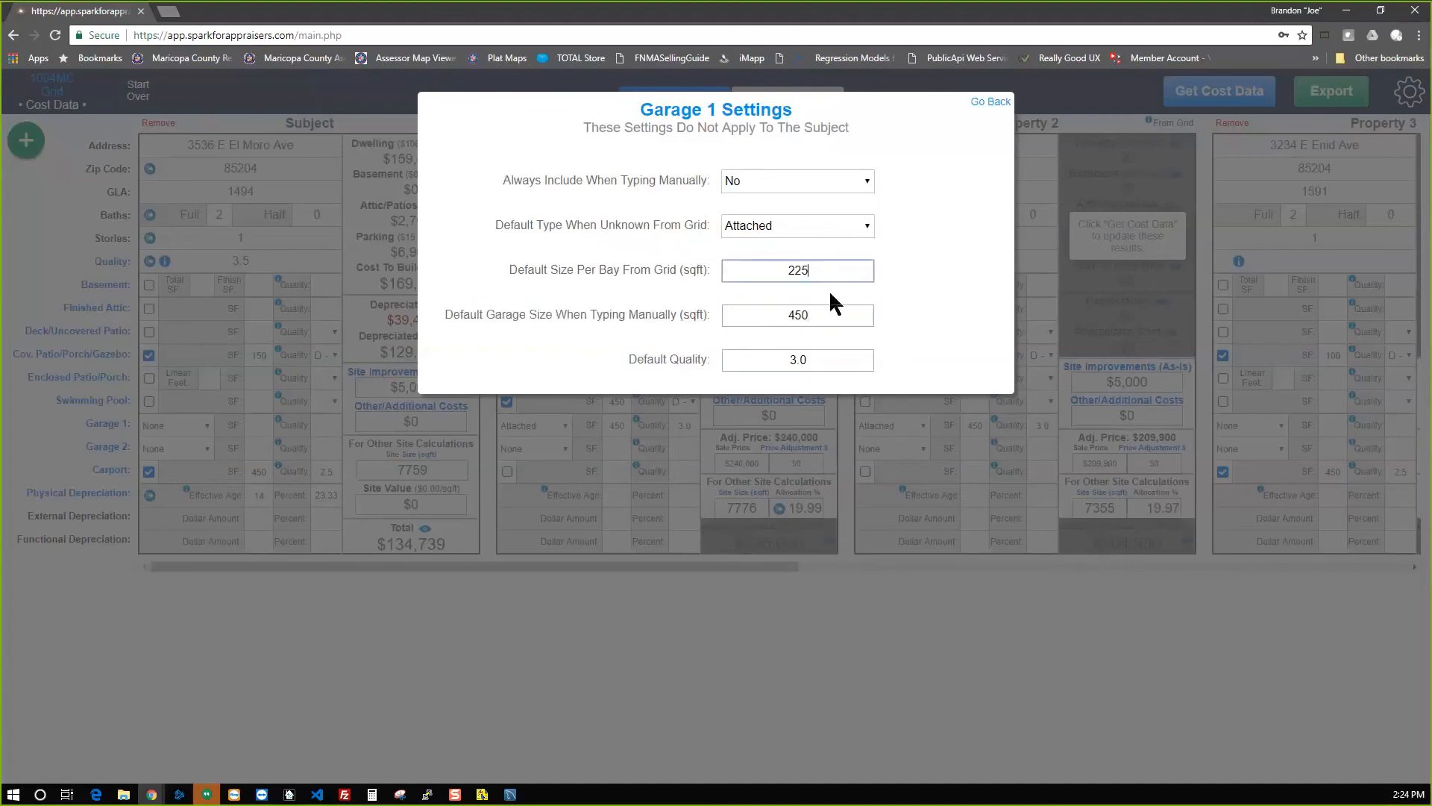
left_click_drag(825, 271, 761, 269)
left_click(819, 273)
double_click(778, 275)
left_click(795, 274)
left_click(993, 105)
Set Property 1's Garage 1 type to None and switch it to Detached, checking the garage quality that fills in.
left_click(559, 425)
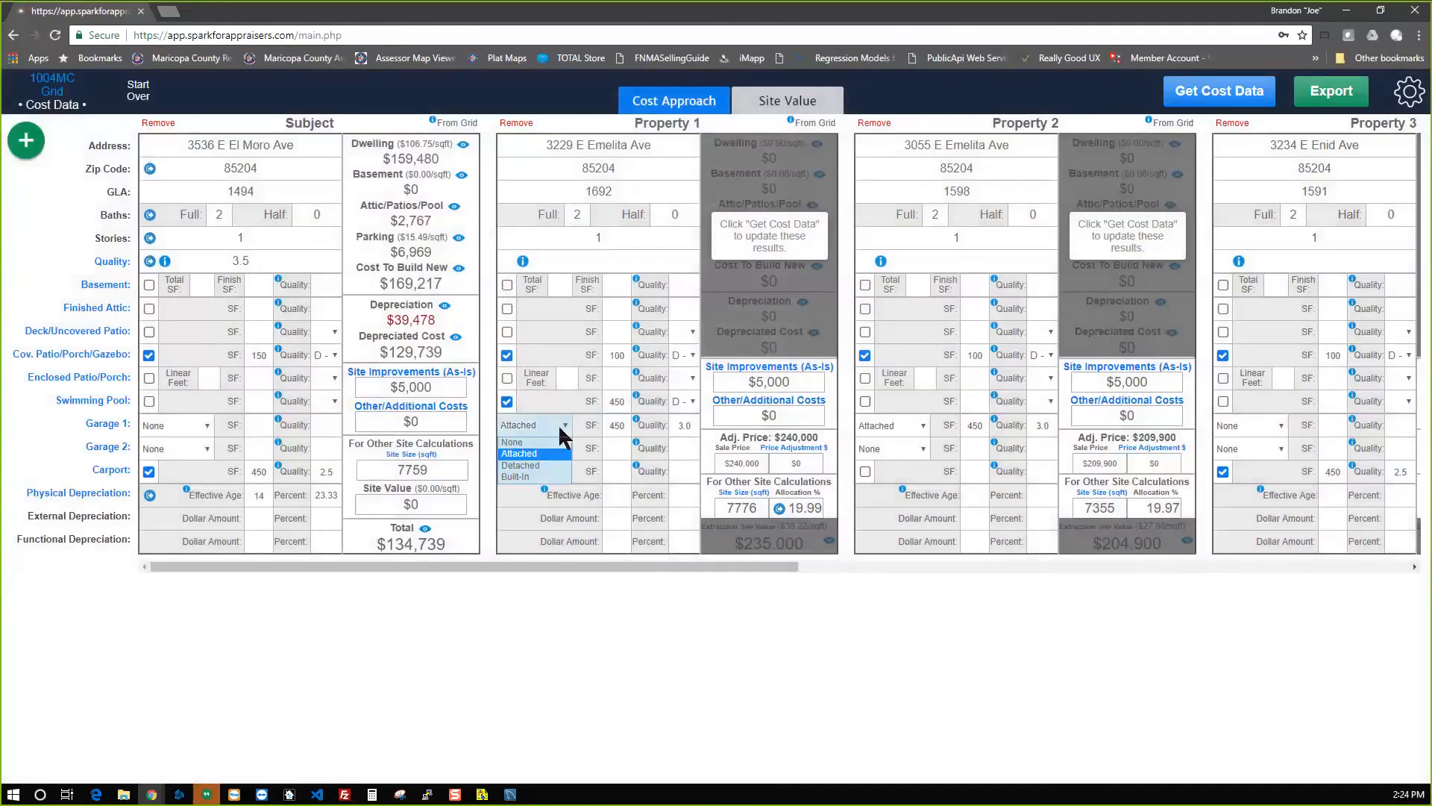
left_click(543, 440)
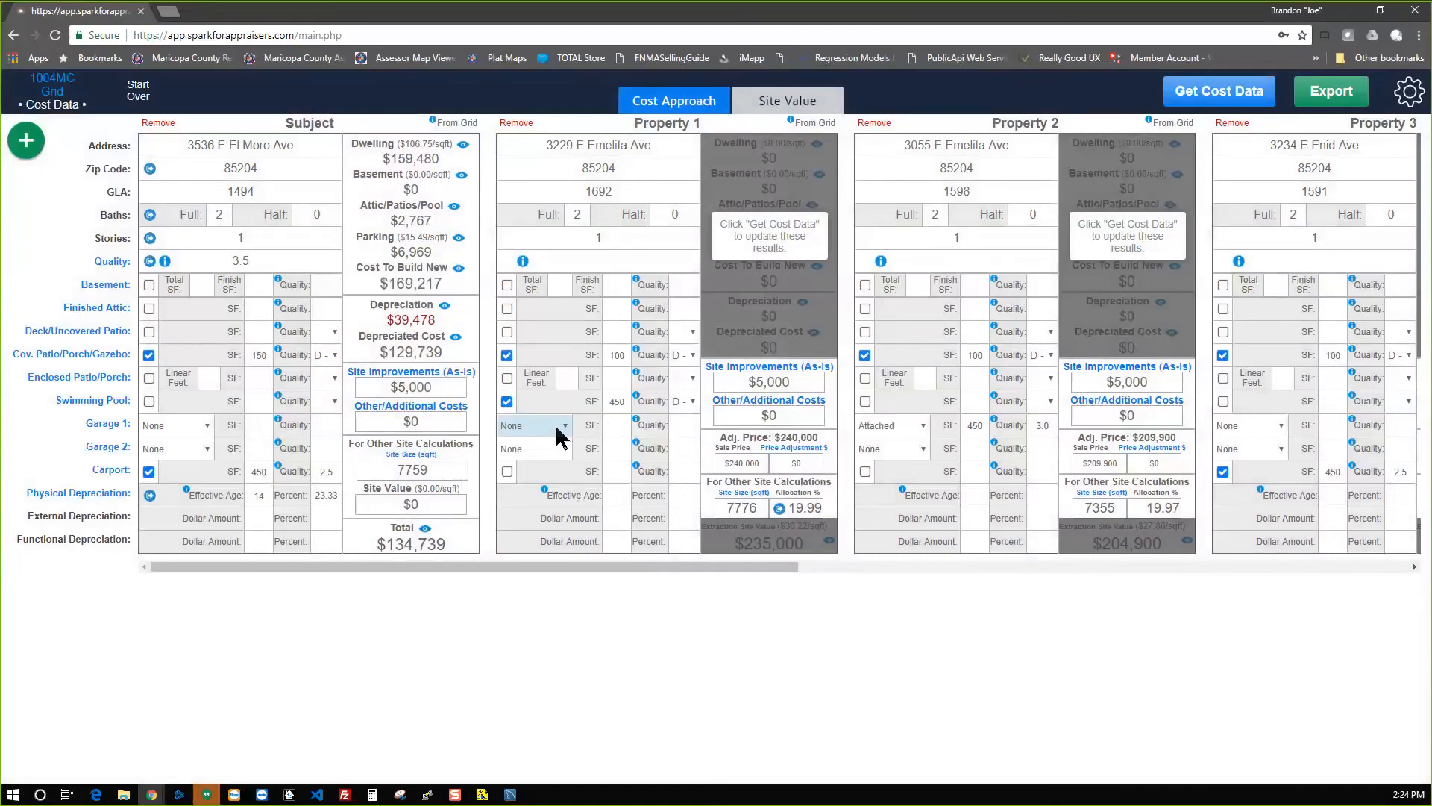
left_click(558, 427)
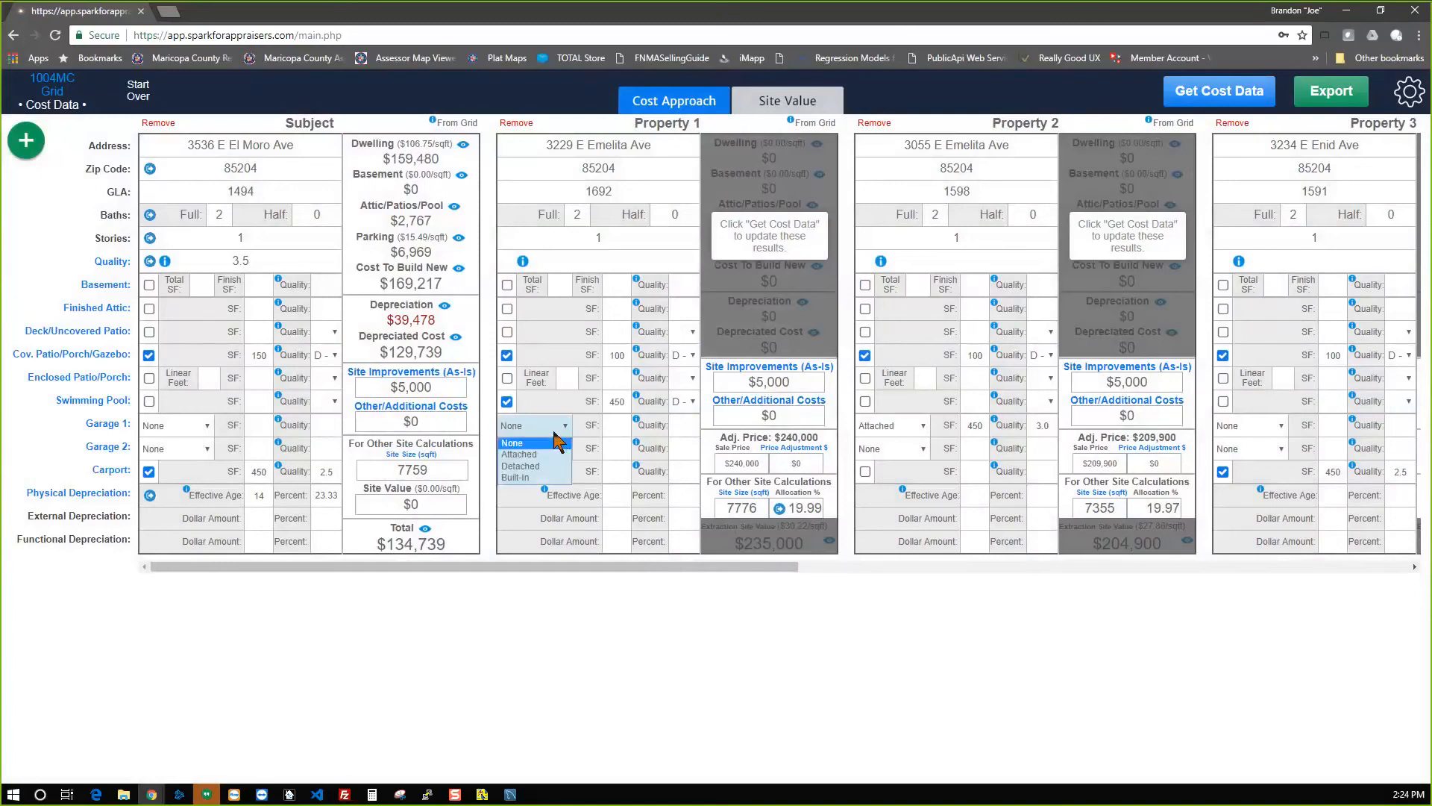
left_click(536, 468)
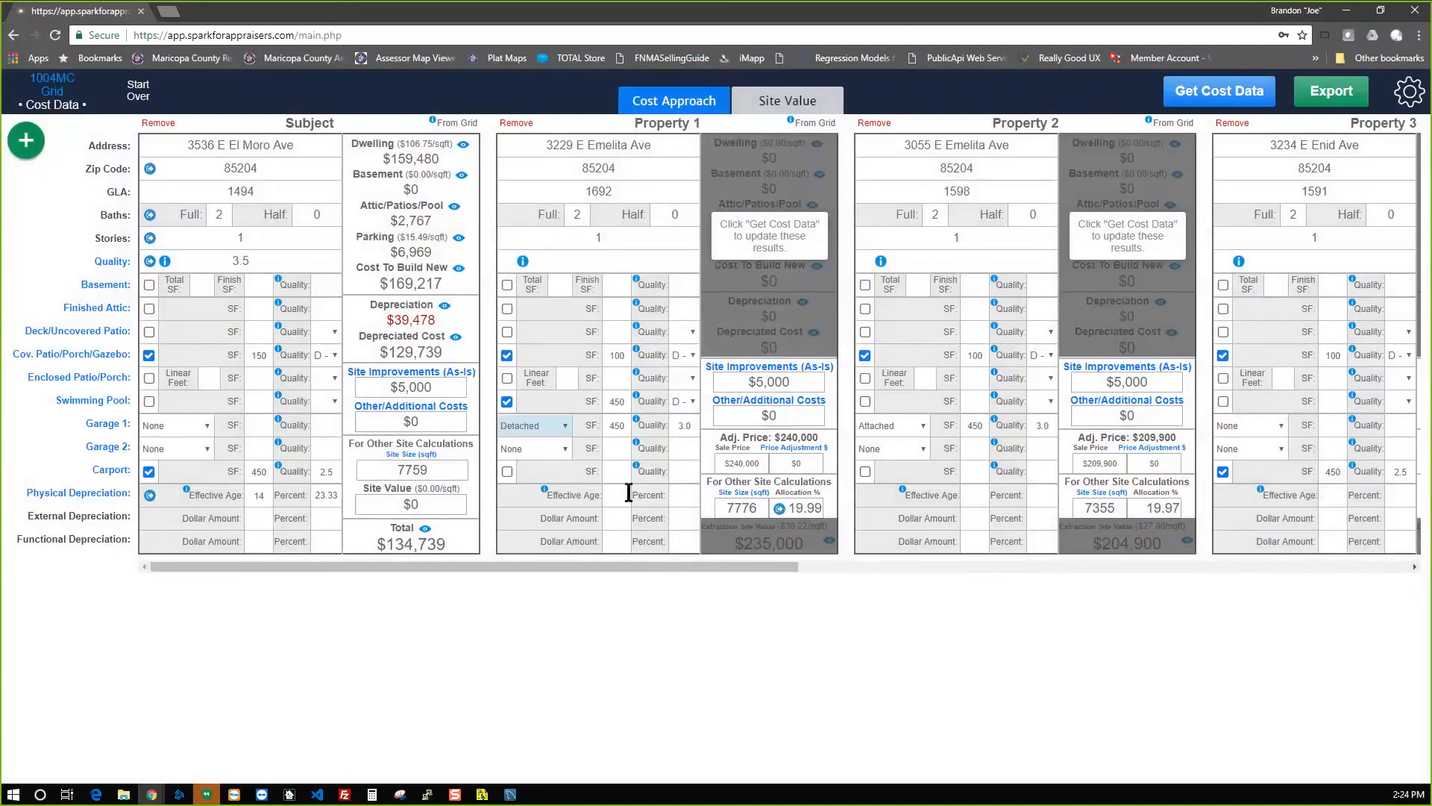
left_click(692, 426)
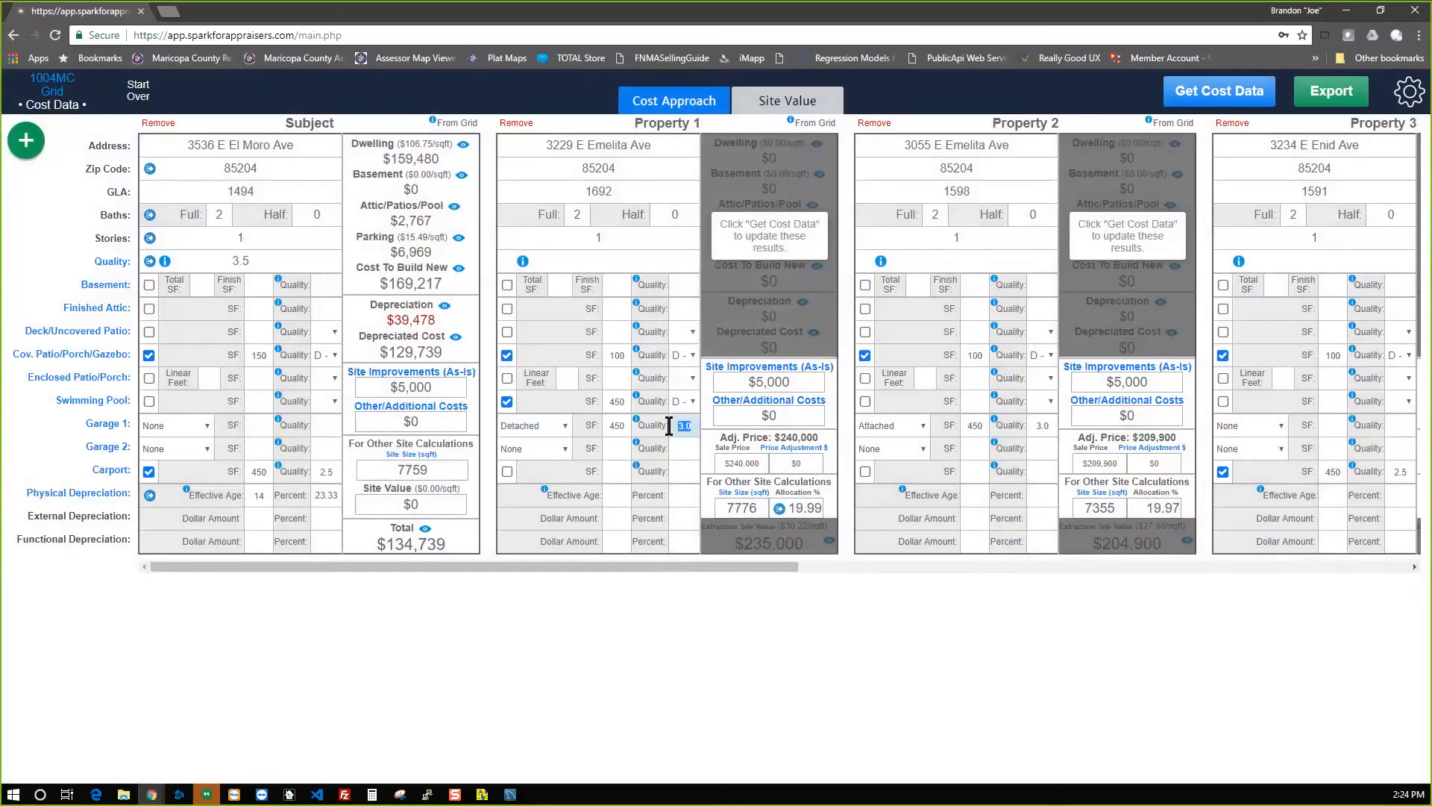
Recheck the Garage 1 default size for manual entry, and restore Property 1's Garage 1 type to Attached.
left_click(113, 425)
left_click_drag(819, 318, 714, 310)
left_click(979, 112)
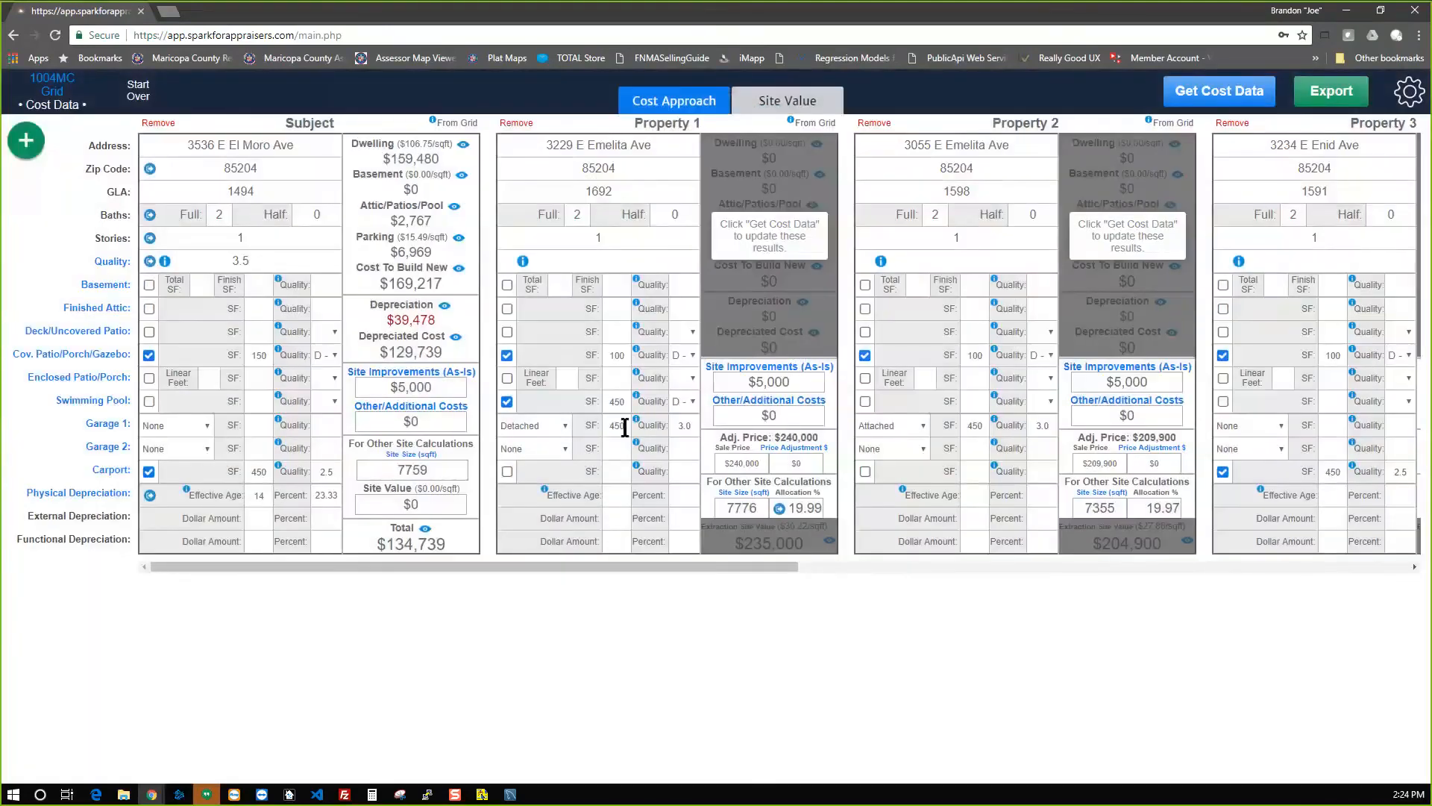
left_click_drag(609, 427, 625, 426)
left_click(548, 425)
left_click(536, 453)
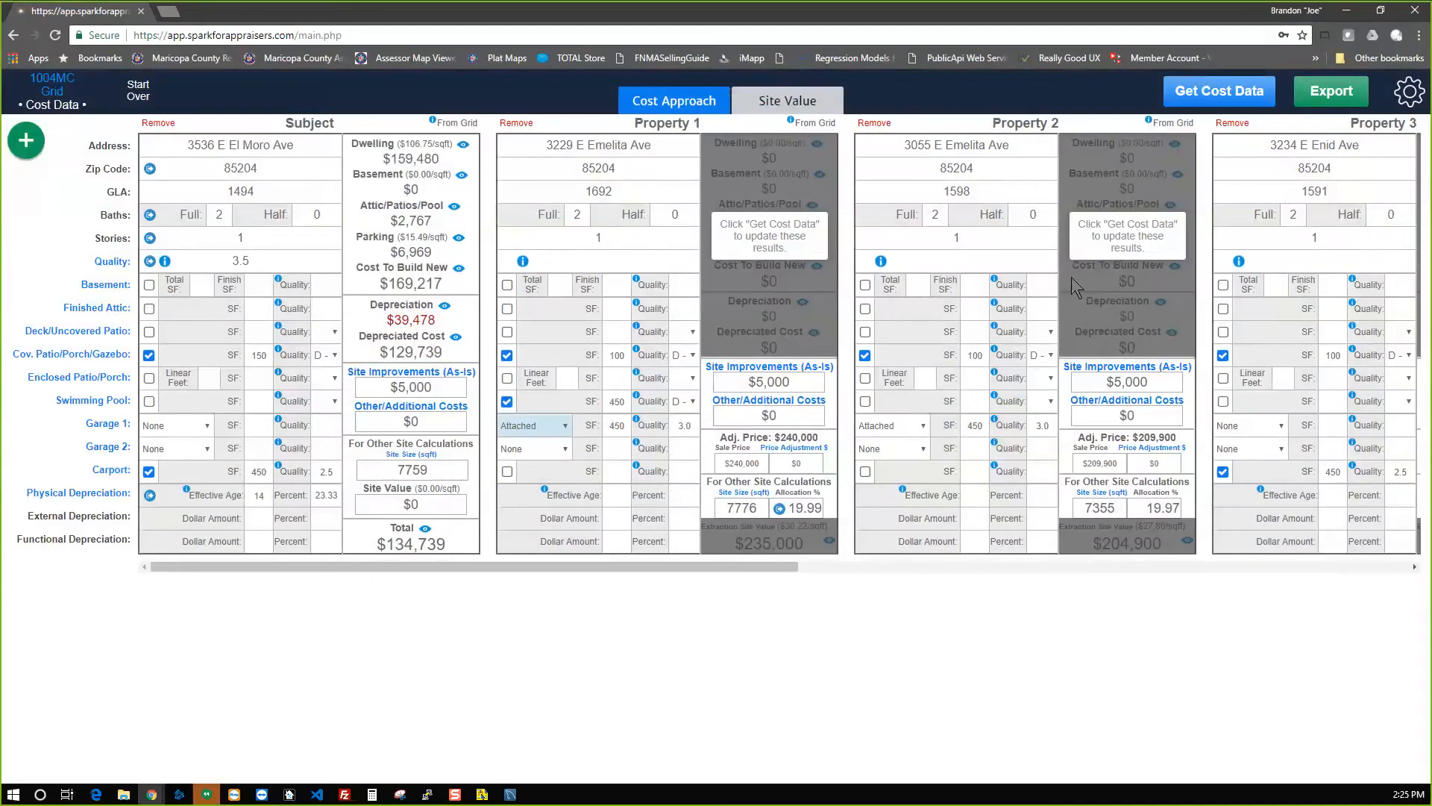
Examine the subject's basement cost breakdown and Property 1's quality, effective age and physical depreciation percent fields.
mouse_move(639, 301)
mouse_move(457, 179)
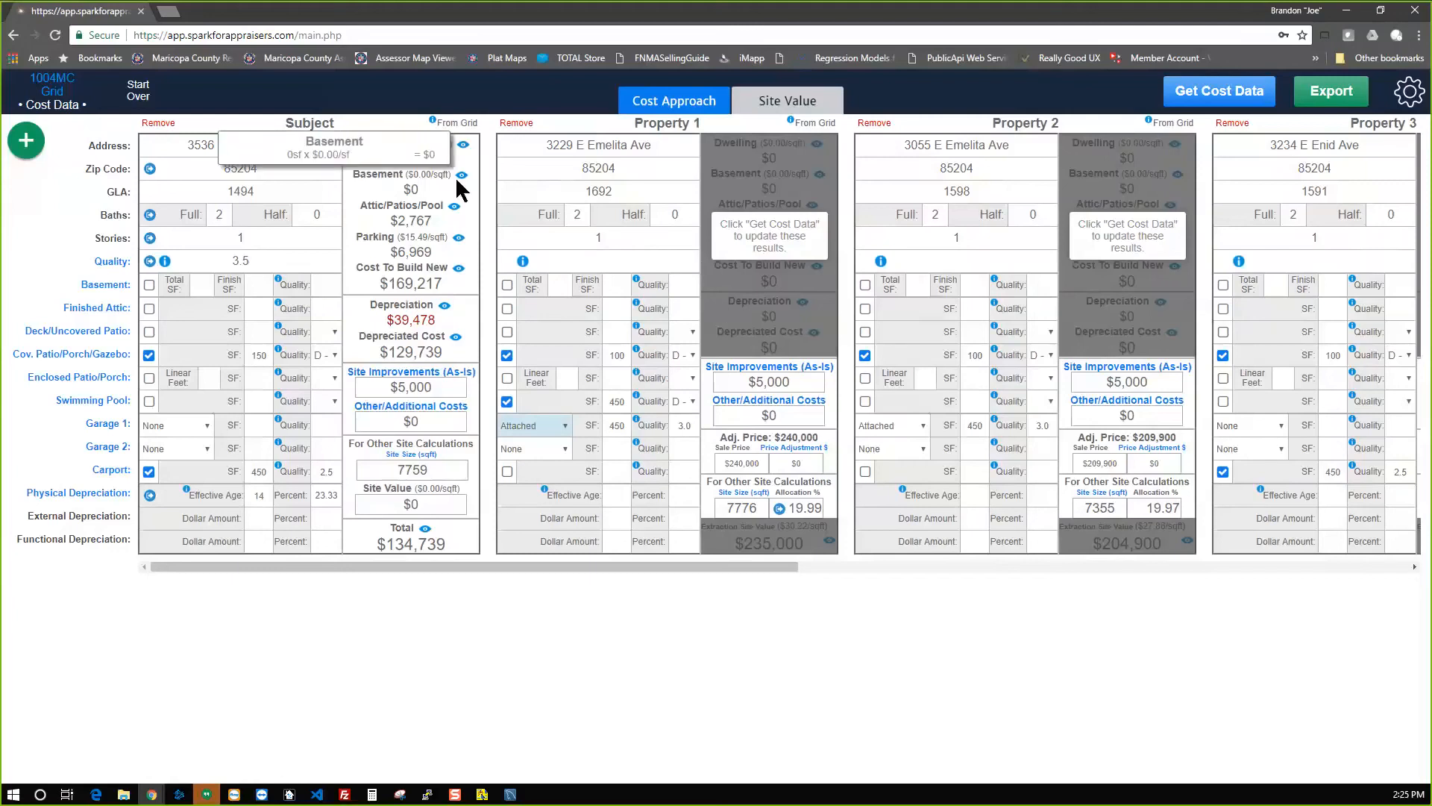
mouse_move(464, 217)
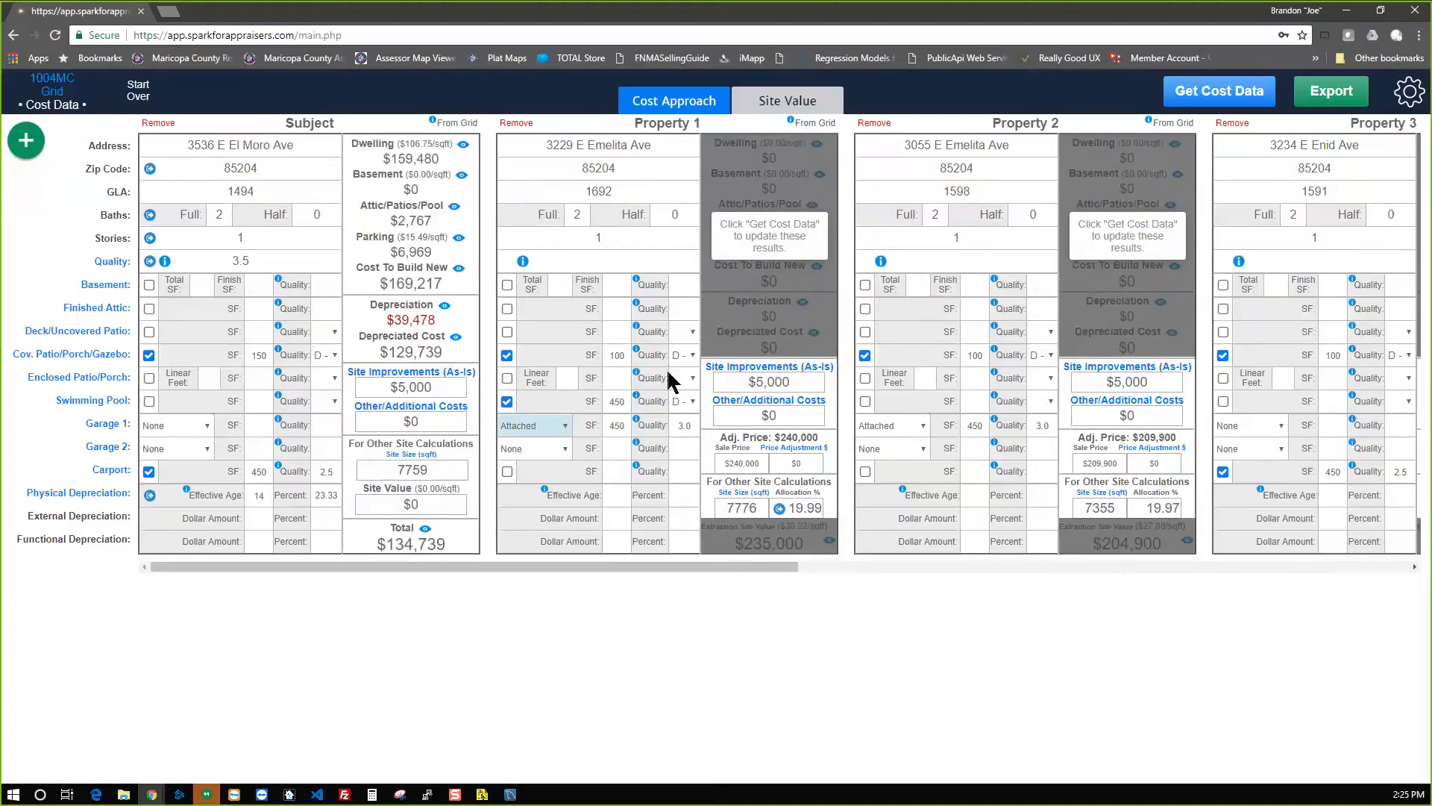
left_click(585, 258)
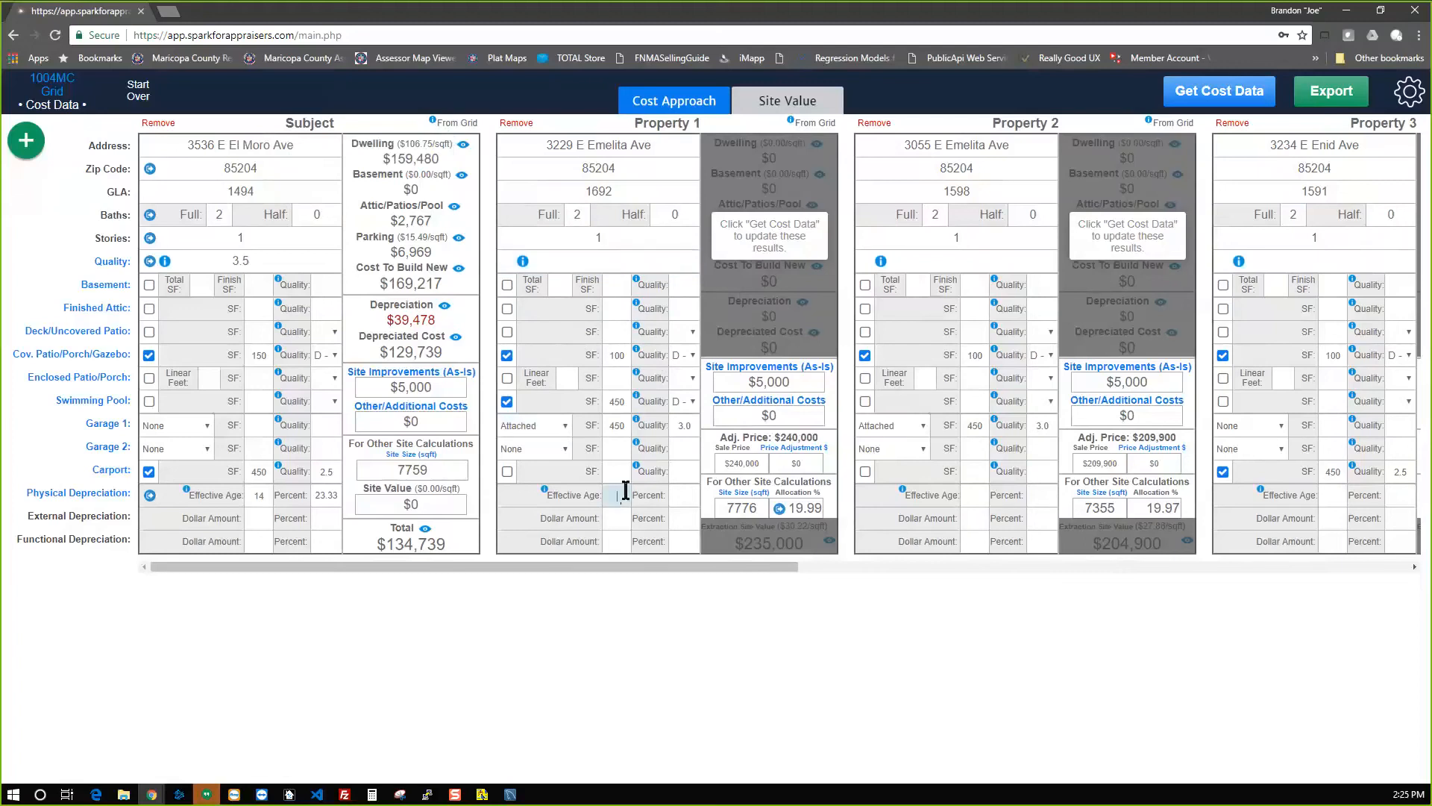
left_click(619, 493)
left_click(686, 495)
Copy the subject's 3.5 quality rating and its physical depreciation, effective age 14 at 23.33 percent, to all comparable properties.
left_click(260, 258)
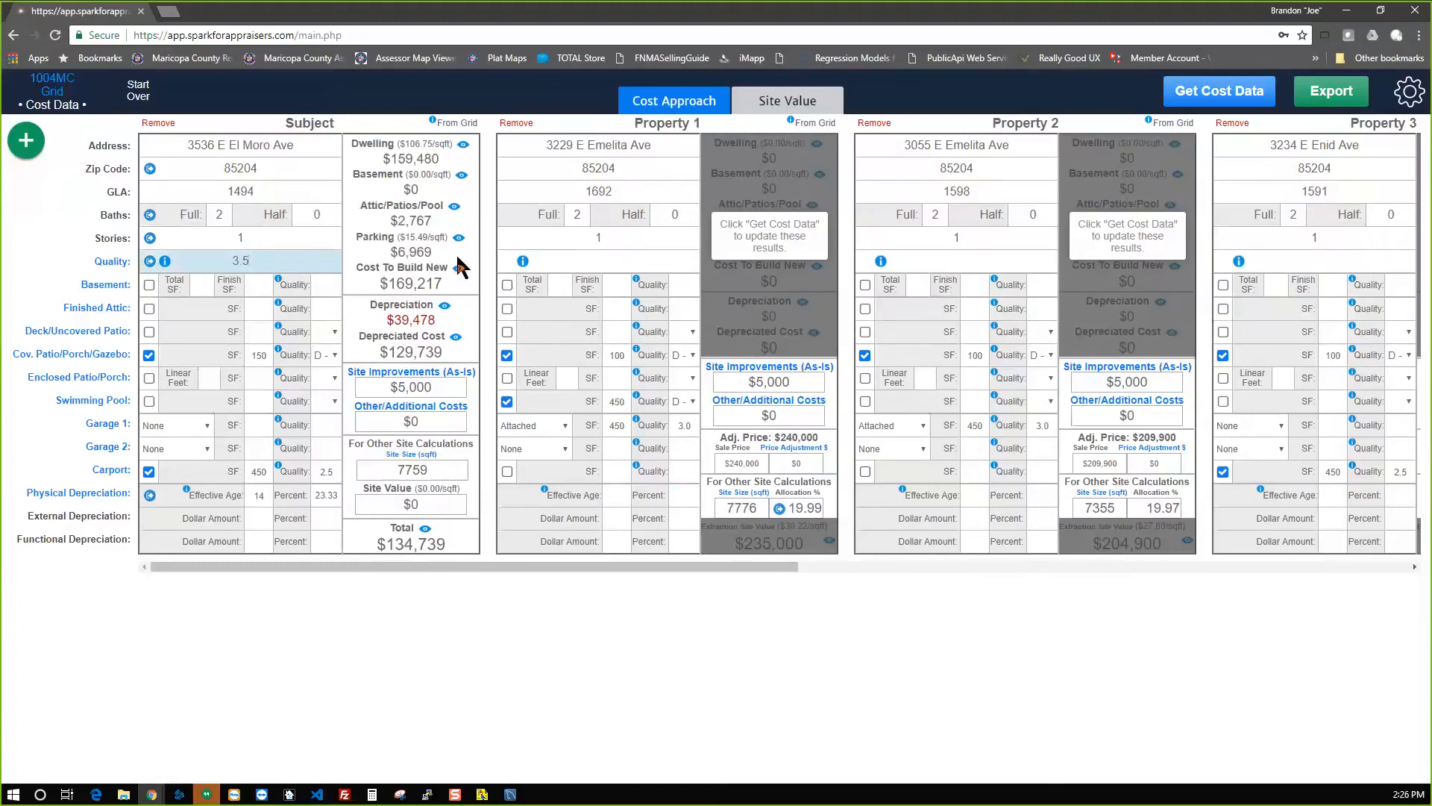
left_click(584, 260)
left_click(150, 261)
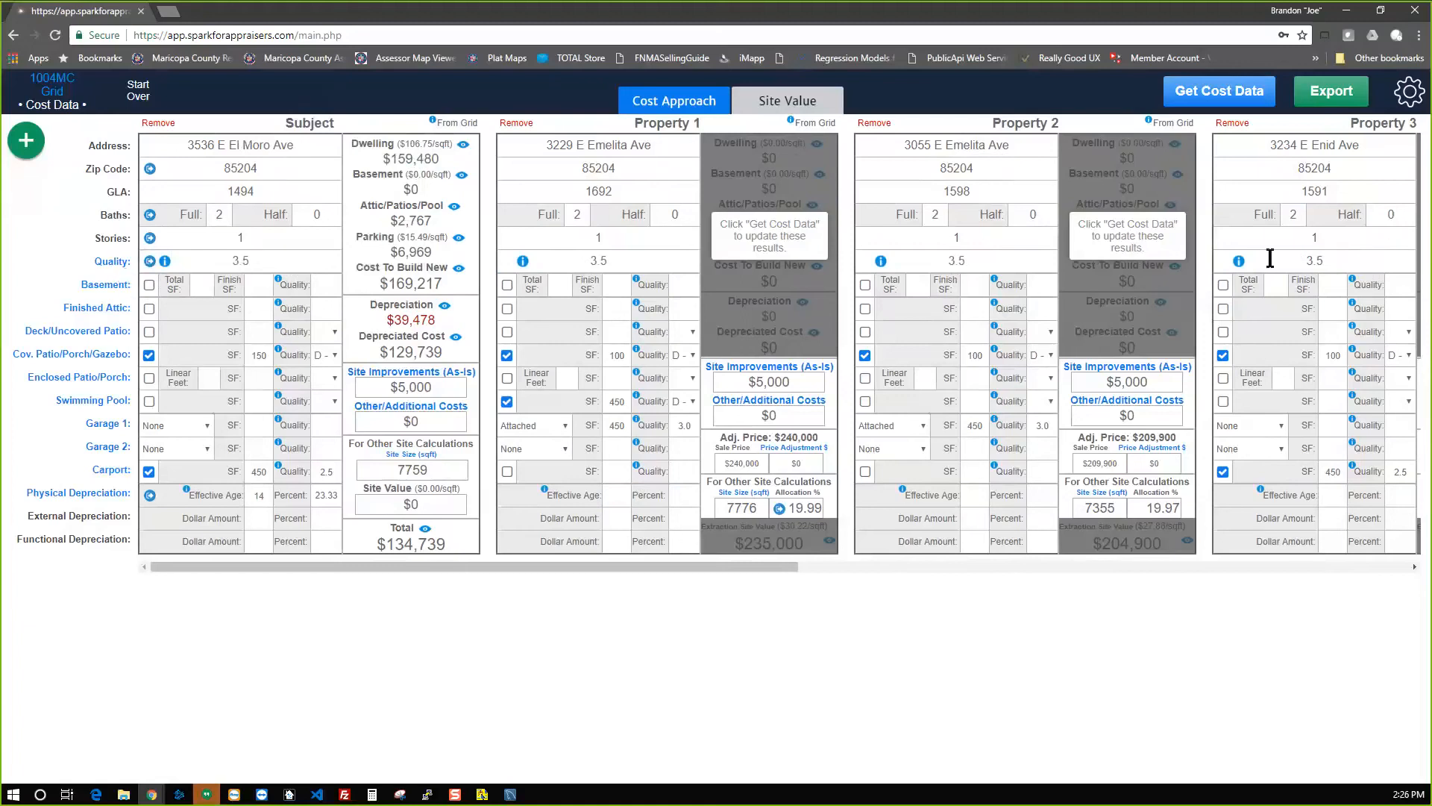
left_click(627, 259)
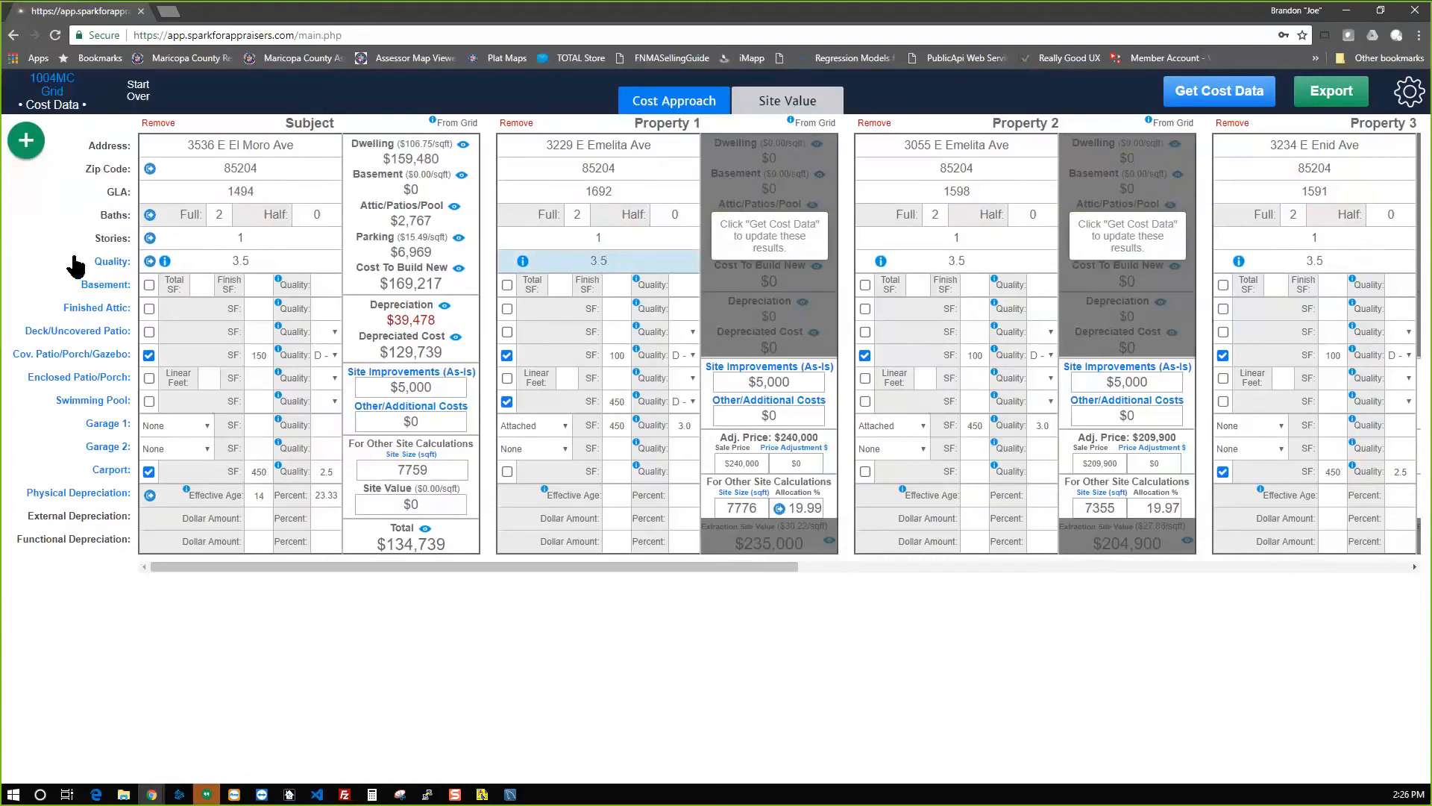
left_click(150, 496)
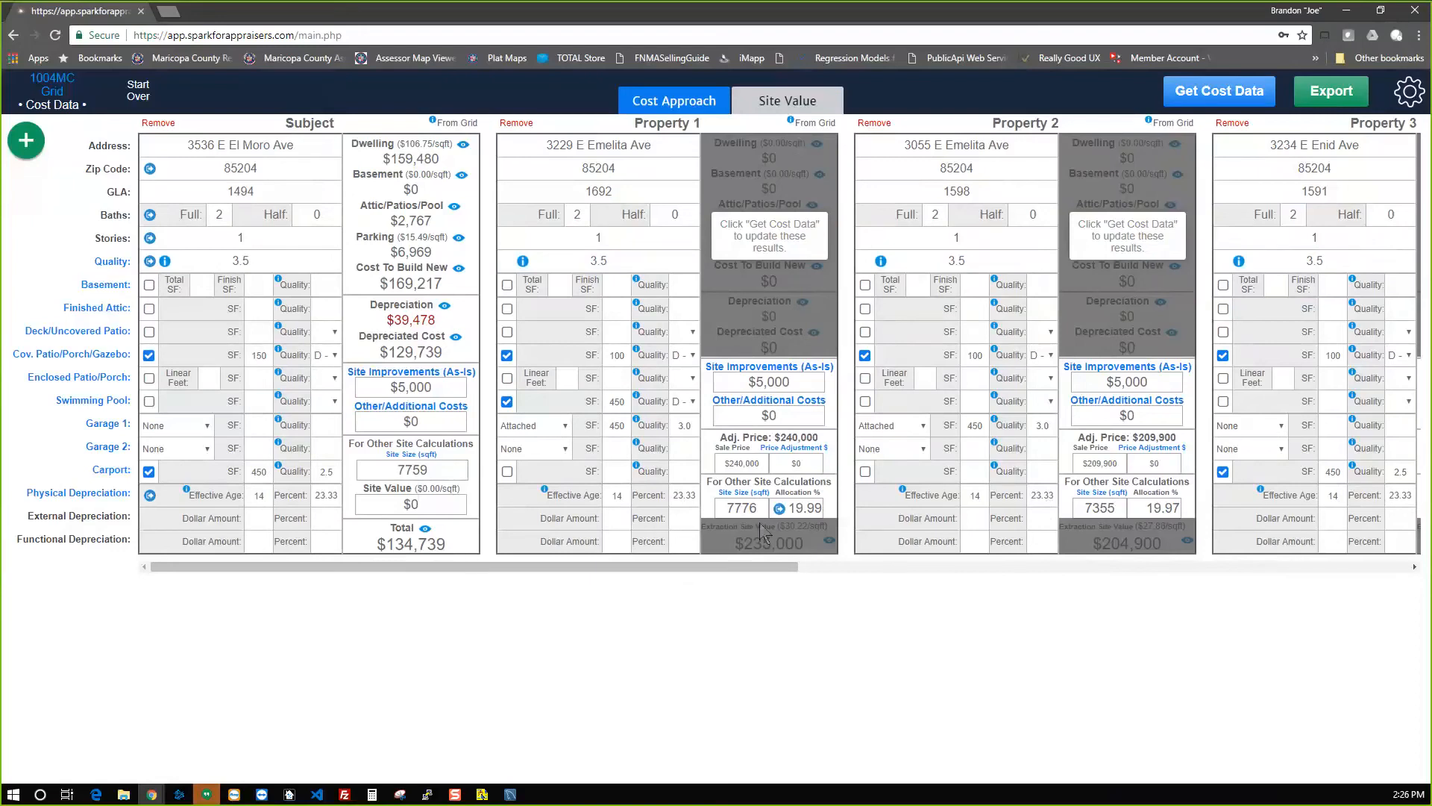
double_click(619, 495)
Set Property 3's effective age to 26, and check its property information from the grid.
left_click_drag(700, 566, 977, 578)
double_click(752, 496)
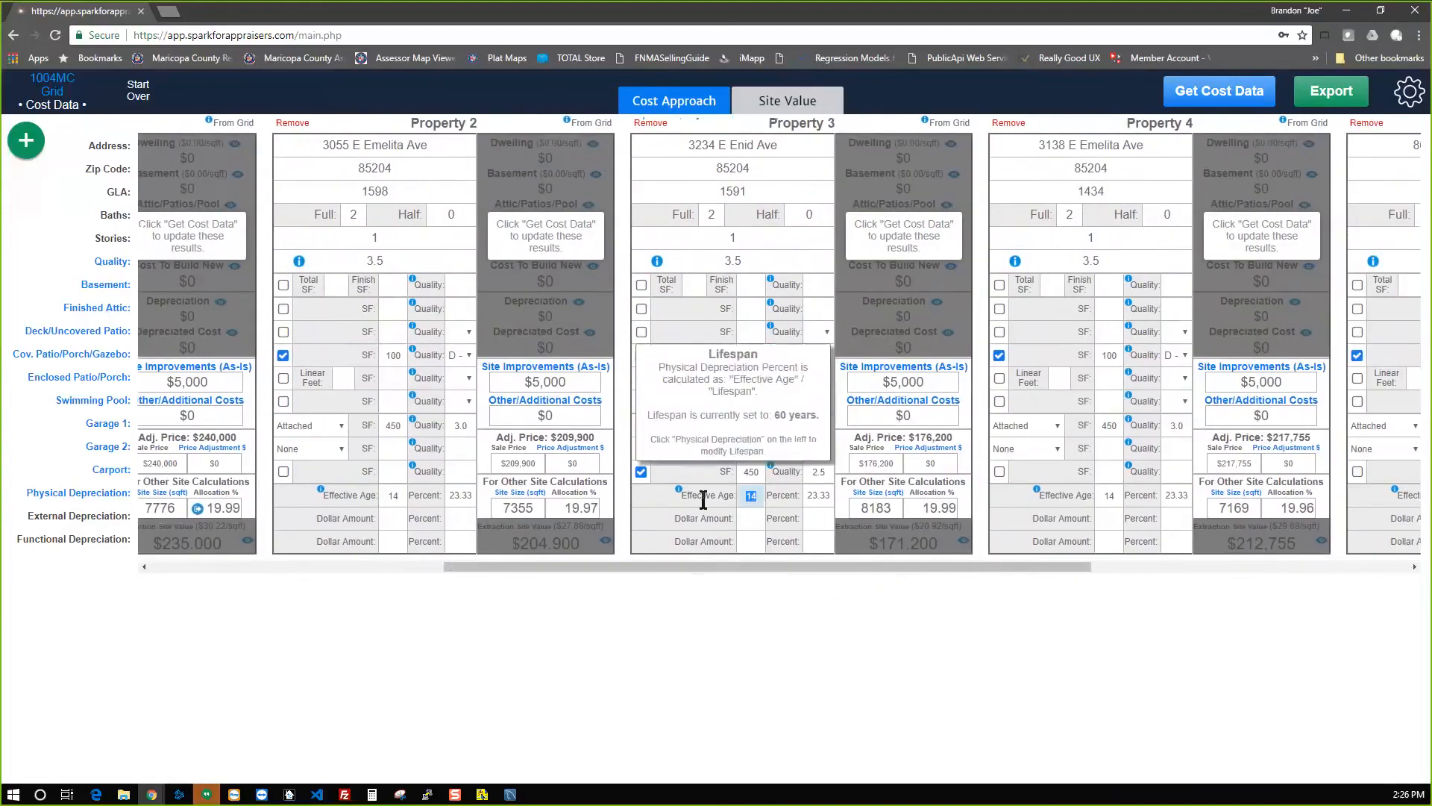
type("26")
key("Tab")
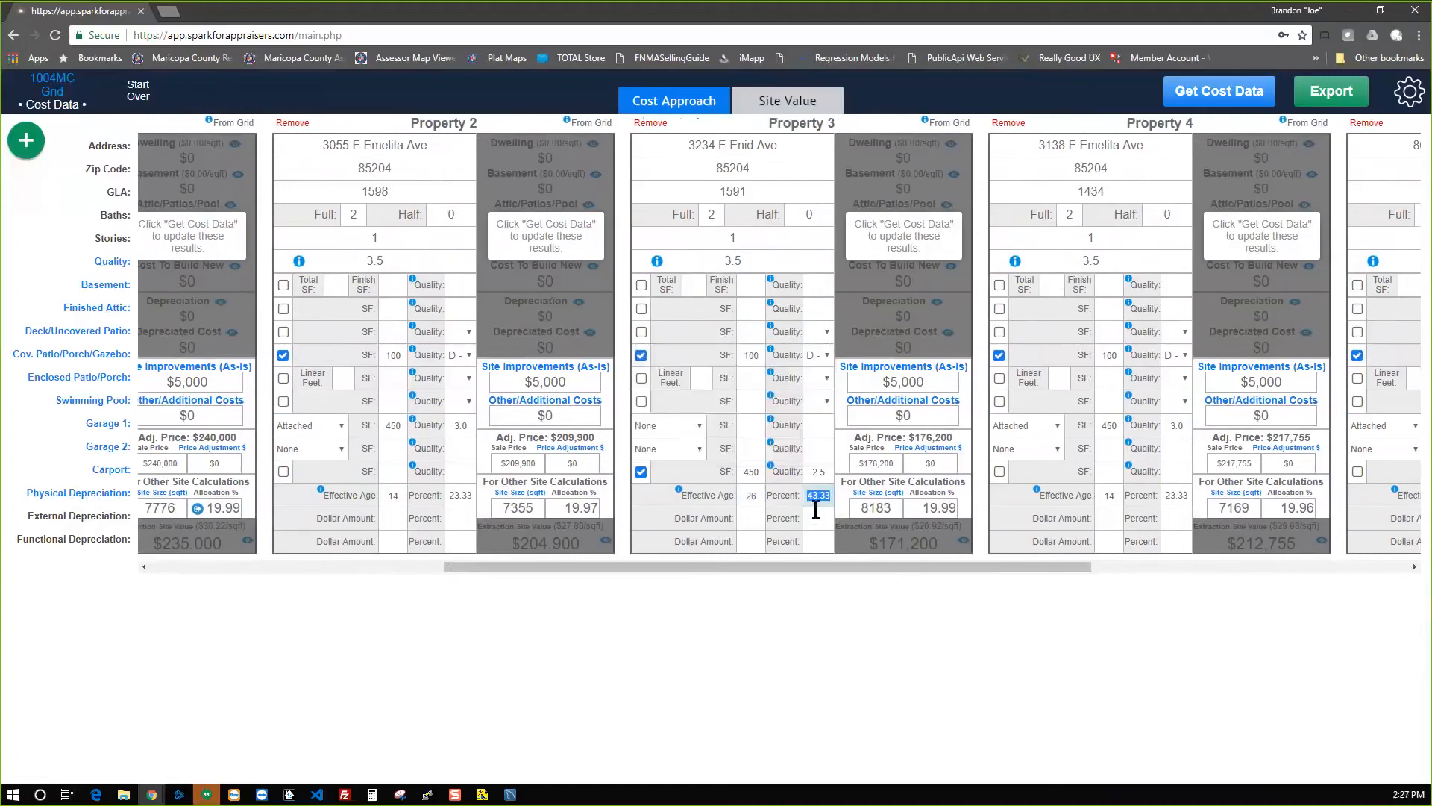
left_click(761, 497)
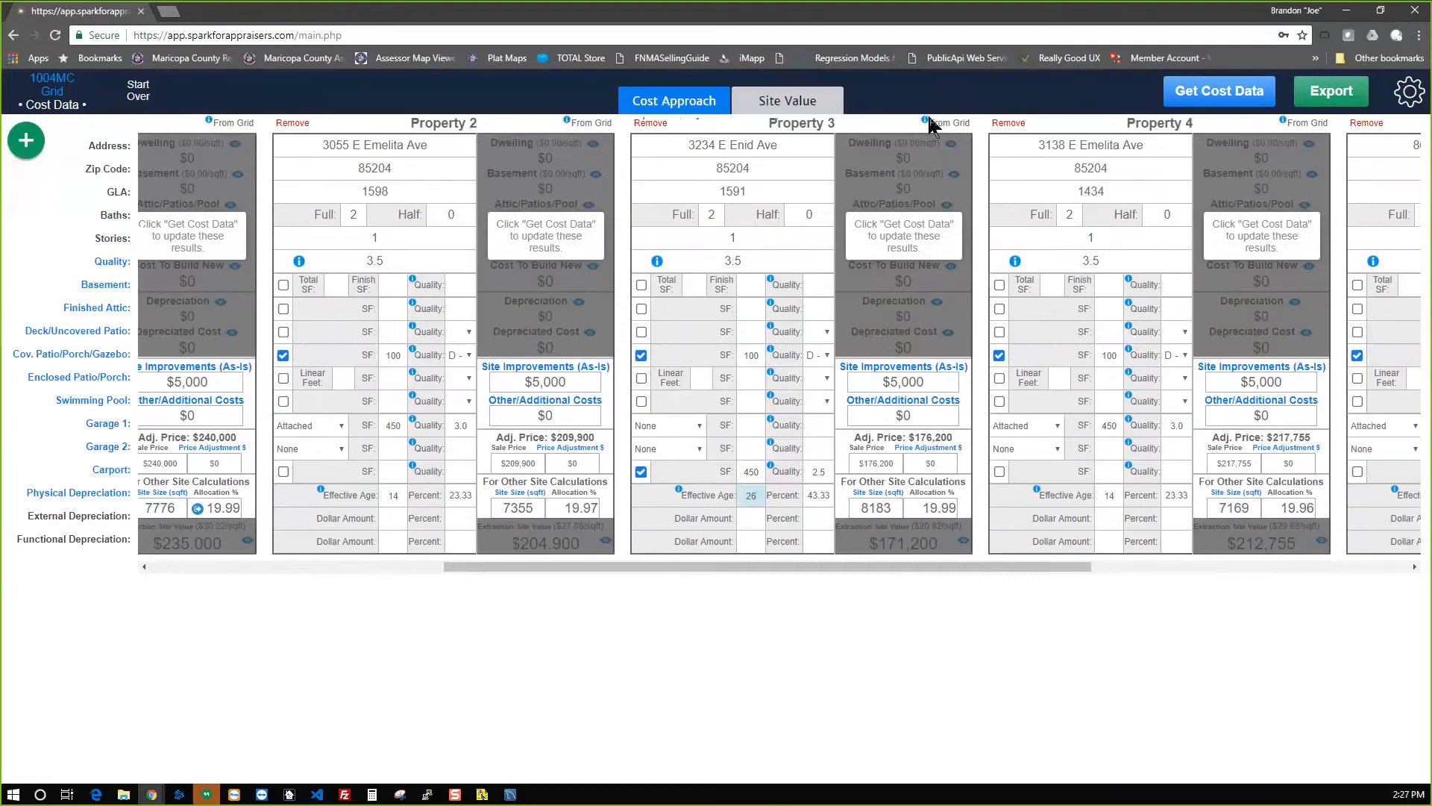
mouse_move(927, 123)
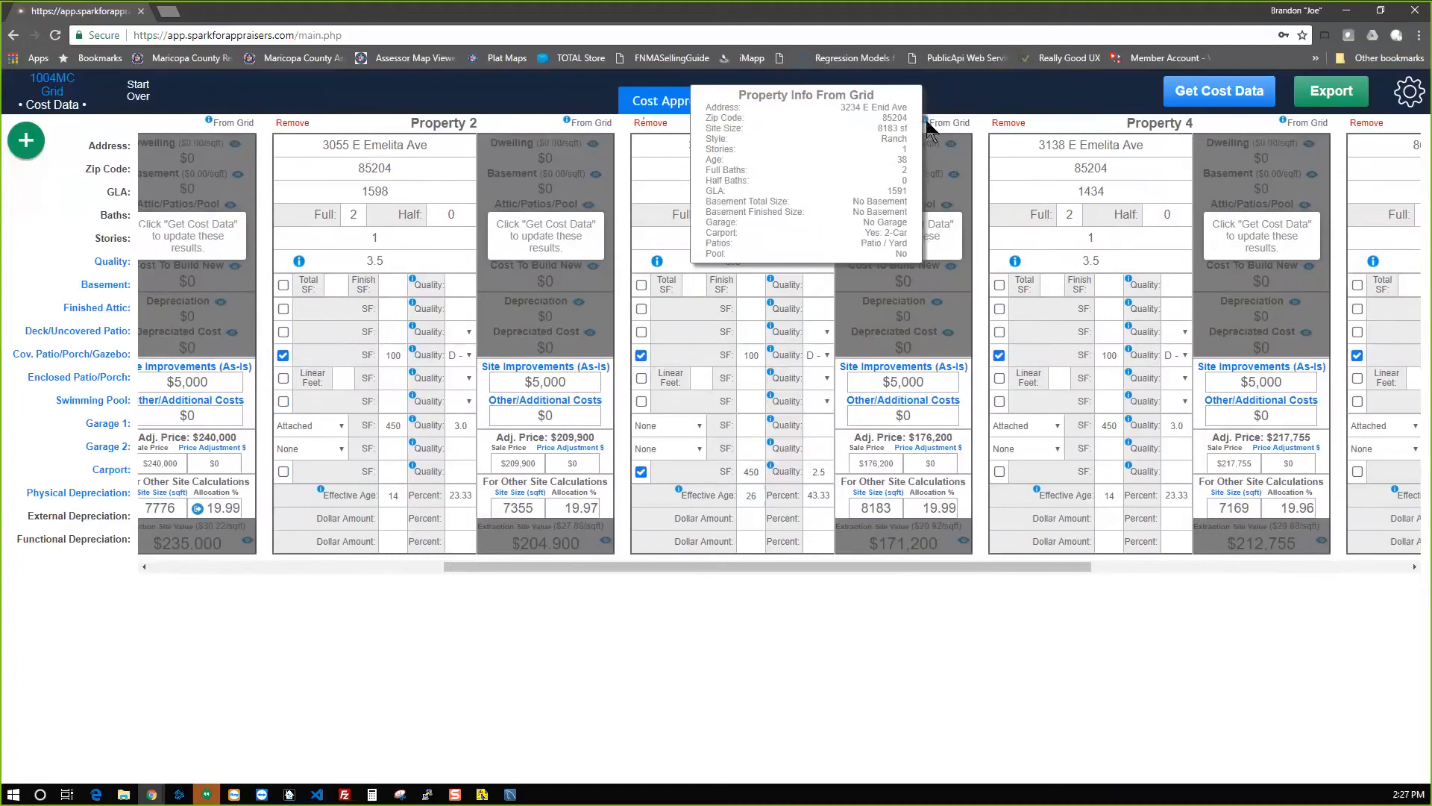
left_click(755, 496)
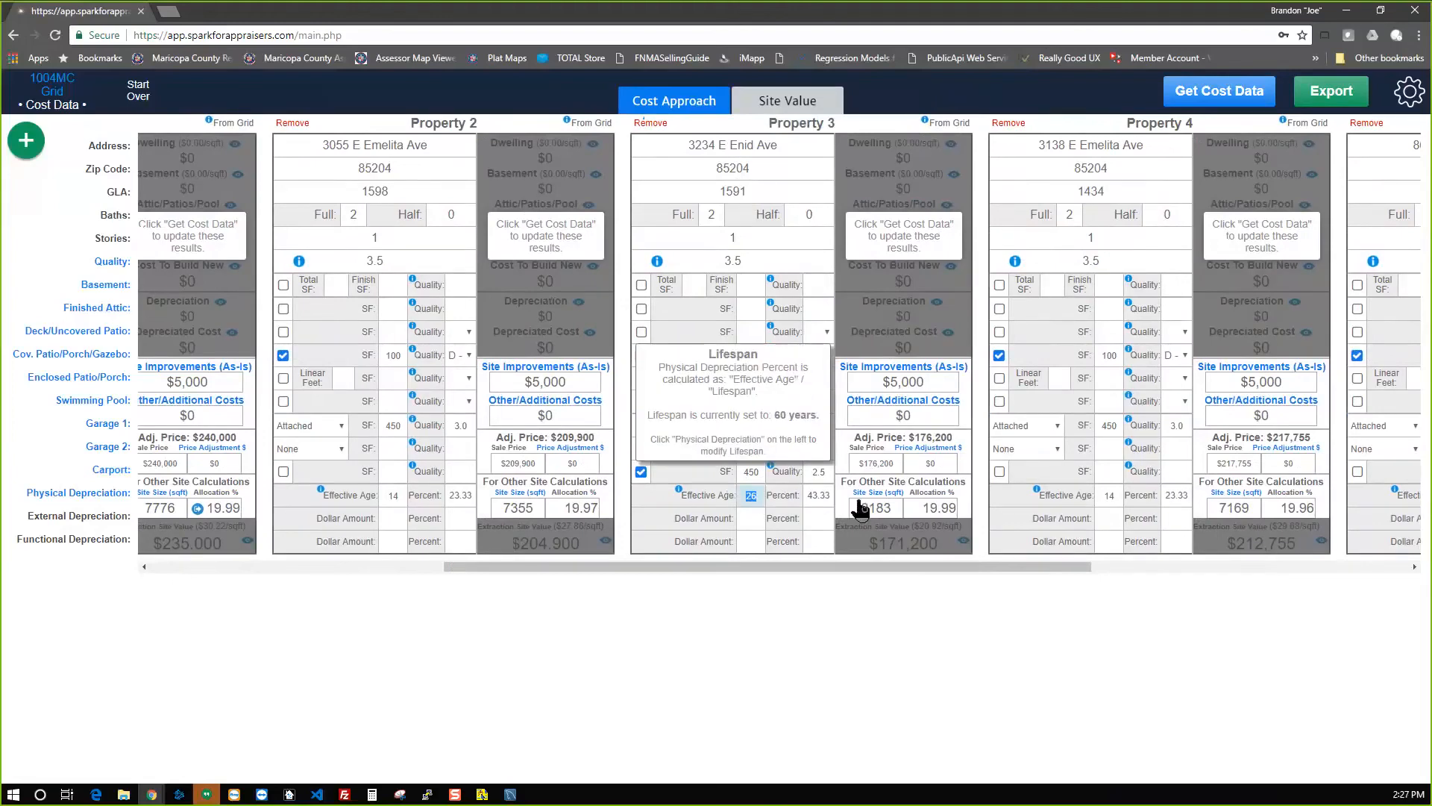
Set the effective age of Property 4 and Property 5 to 6.
left_click_drag(914, 567, 1170, 574)
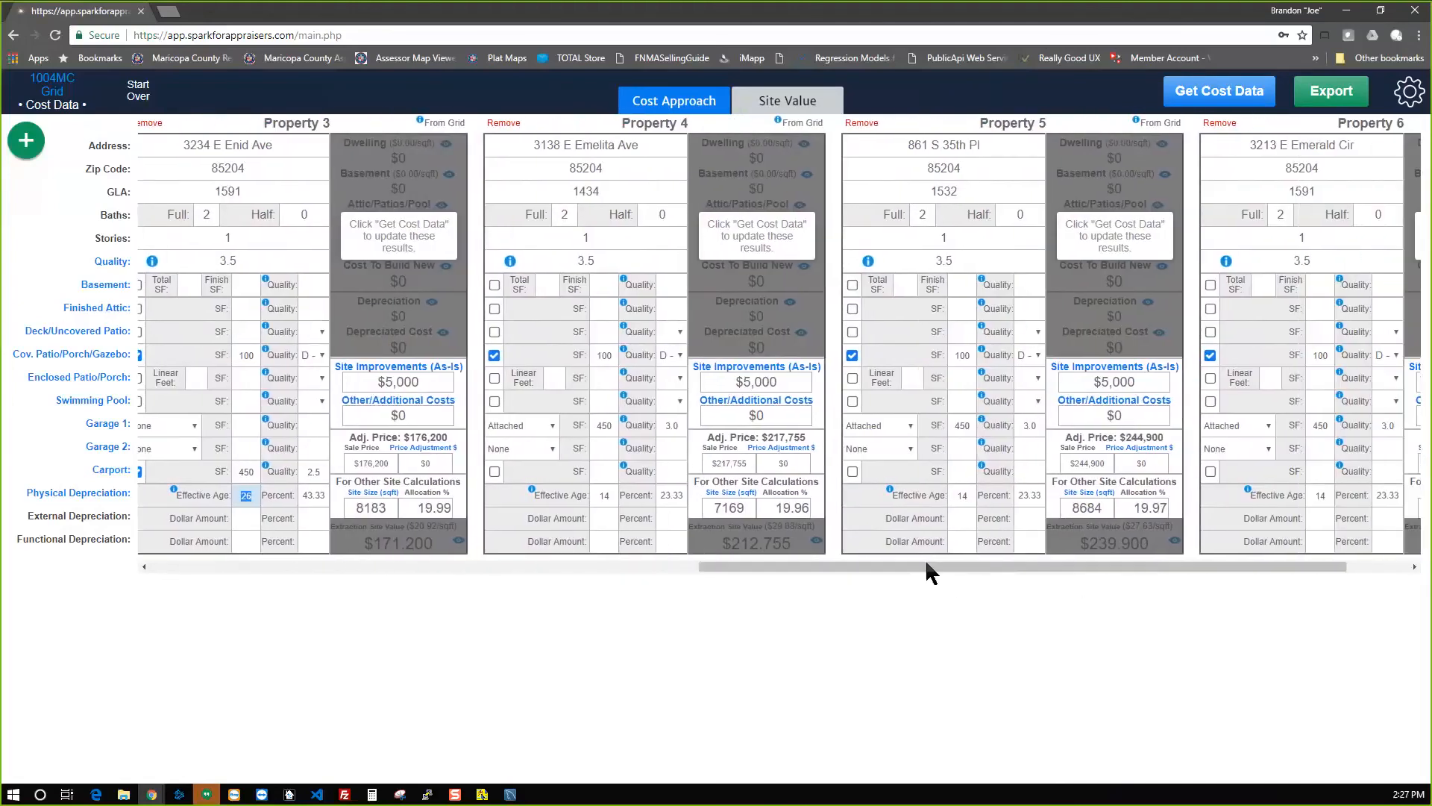
left_click(604, 495)
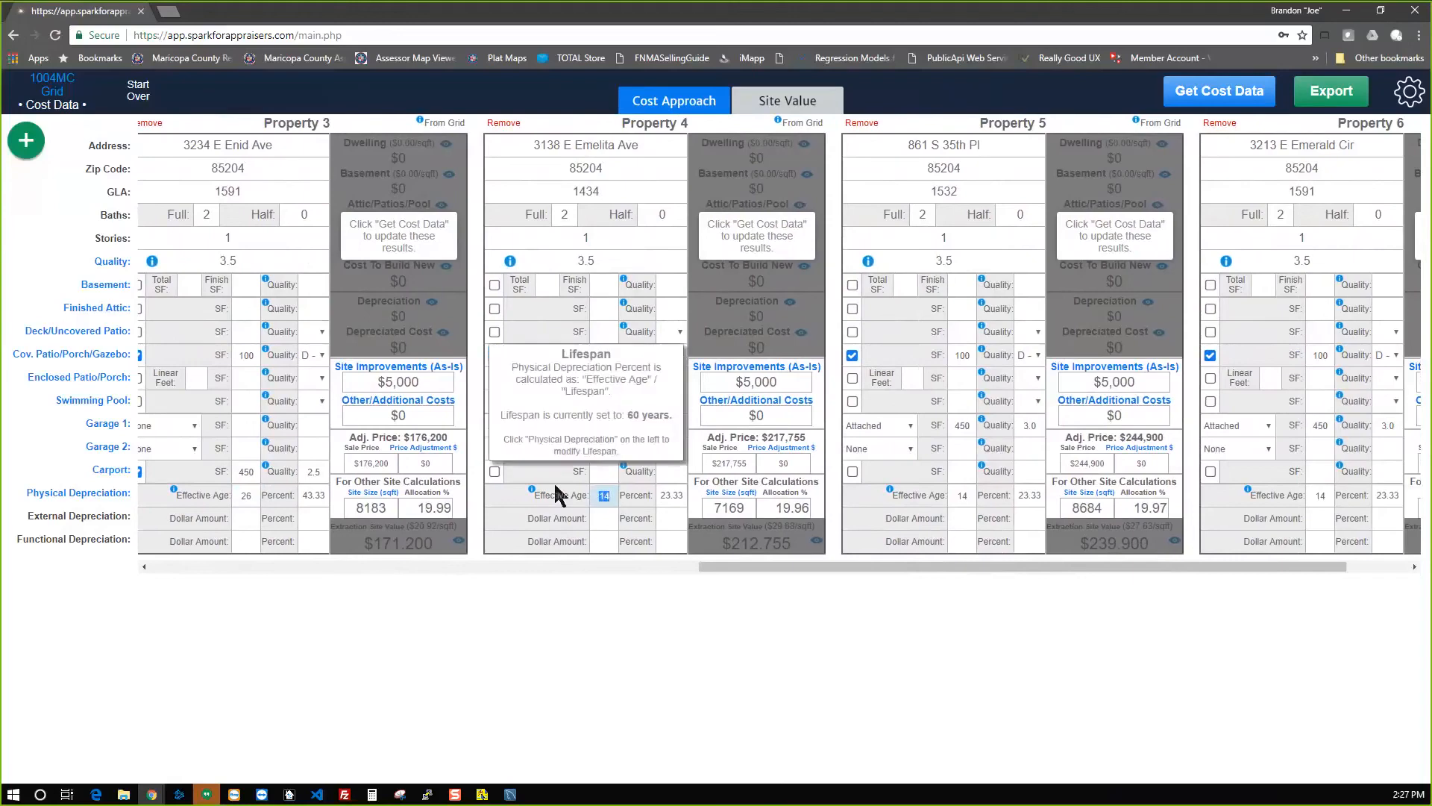
key("Tab")
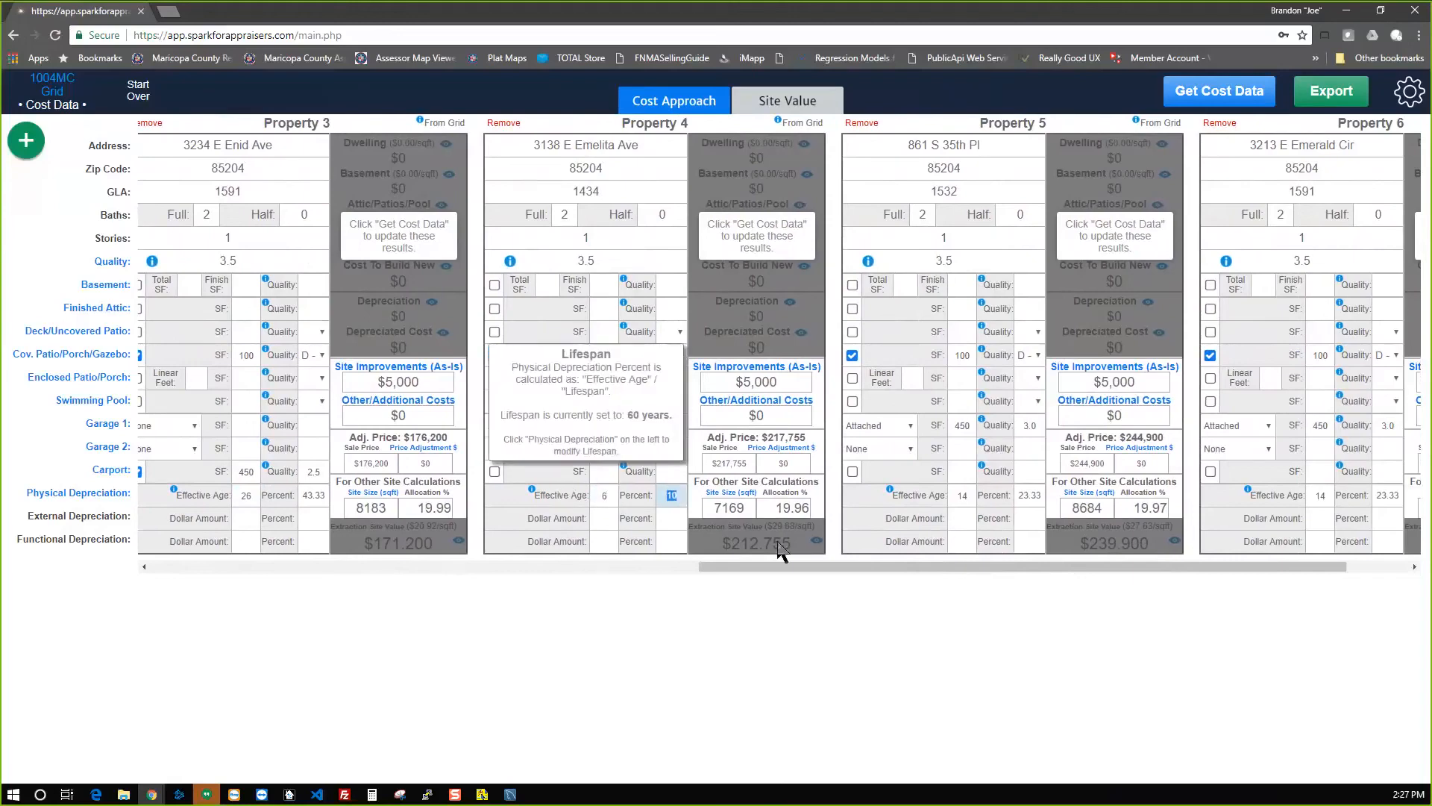
left_click(962, 495)
type("6")
Set Property 5's quality rating to 3.8.
left_click(956, 262)
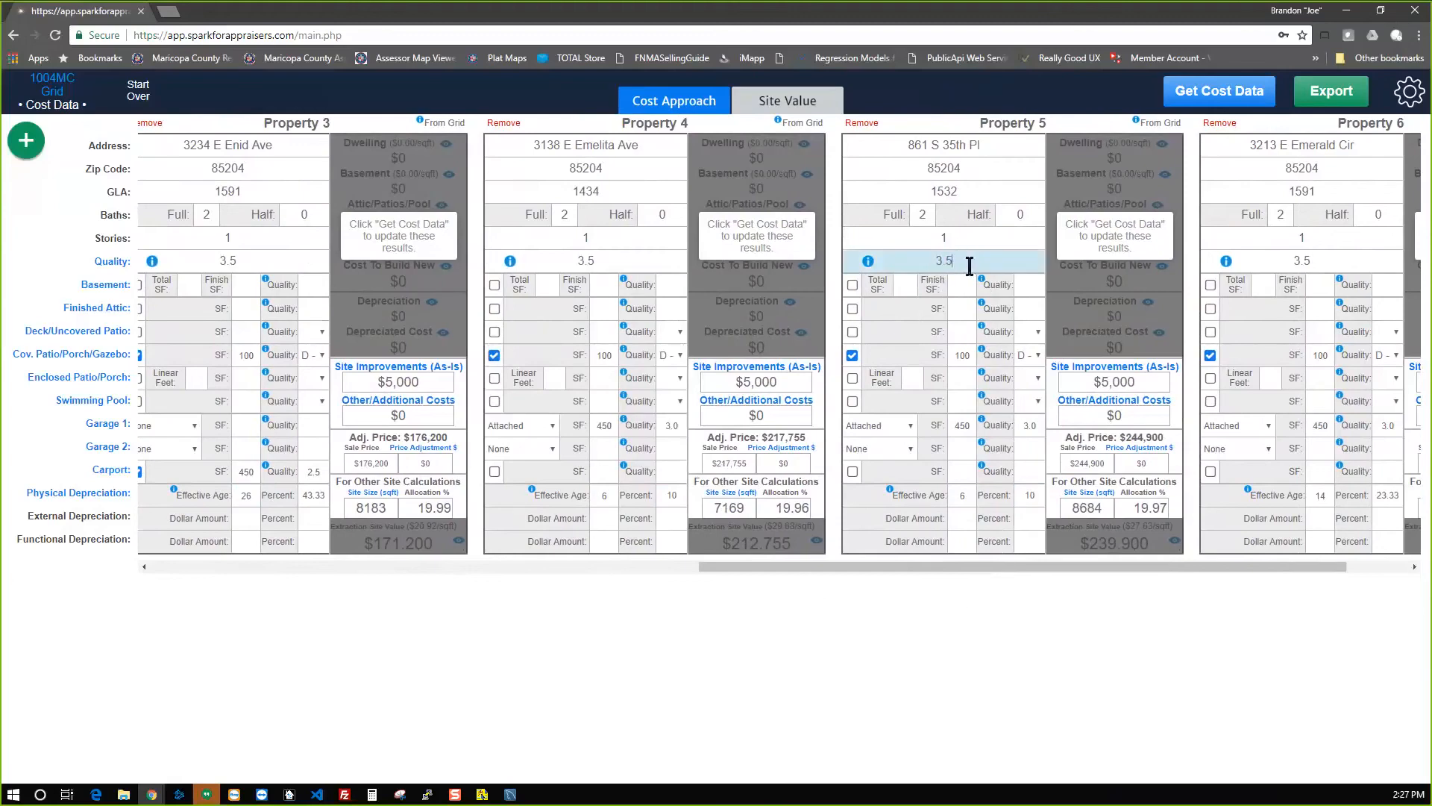
key("BackSpace")
key("BackSpace")
type(".8")
key("Tab")
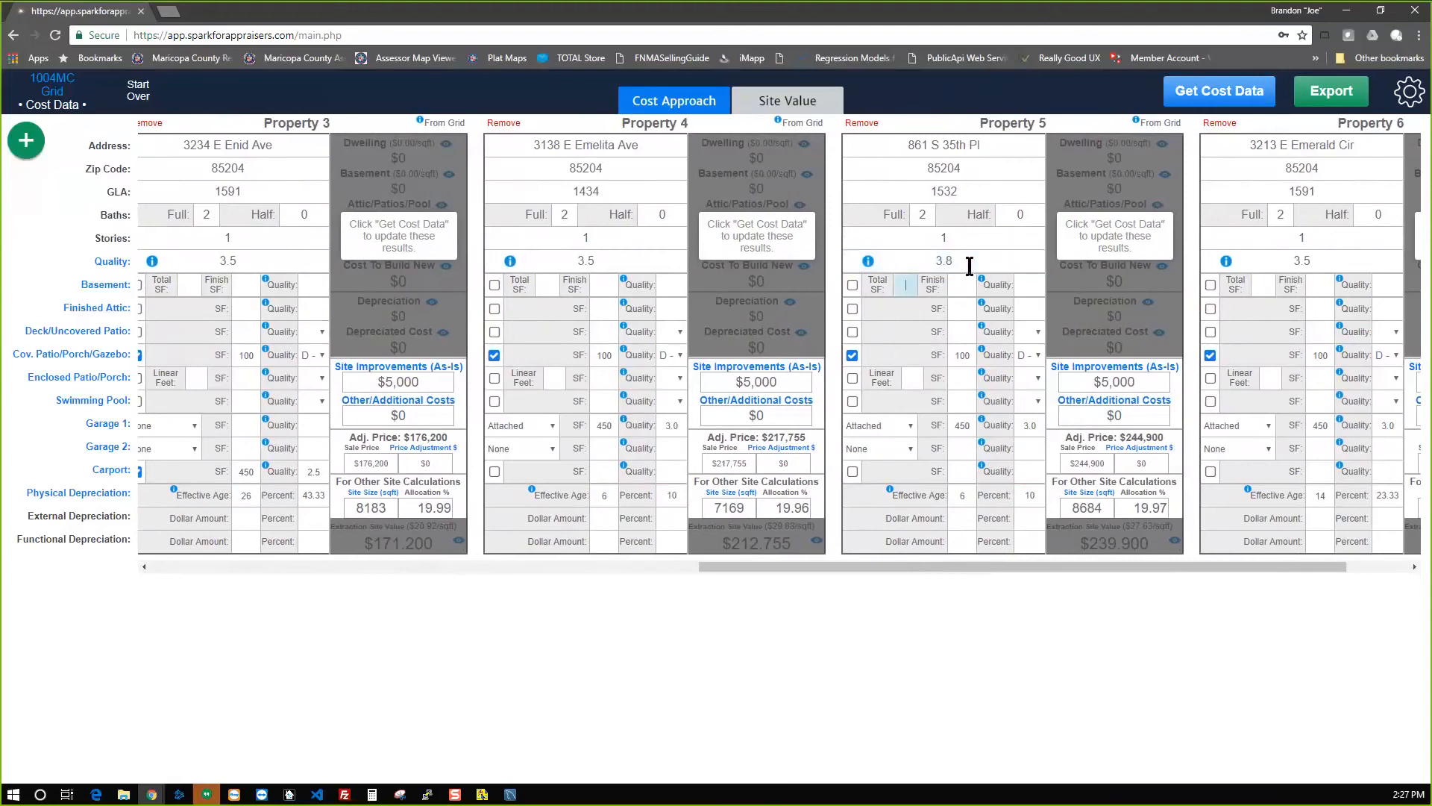
Check Property 6's entries, and retrieve the cost data for the subject and all comparable properties.
left_click_drag(1115, 567, 1237, 572)
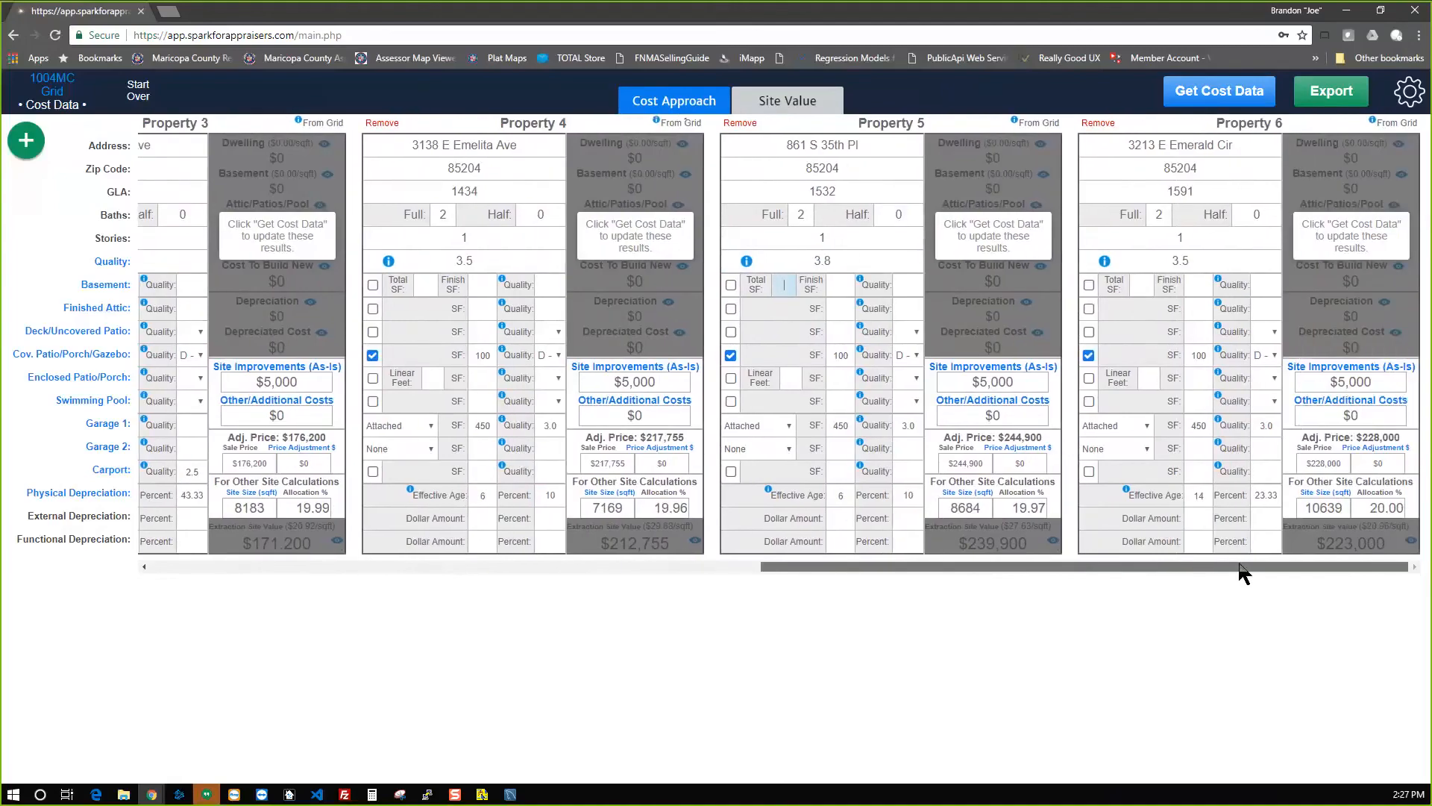
left_click_drag(1210, 564, 1134, 567)
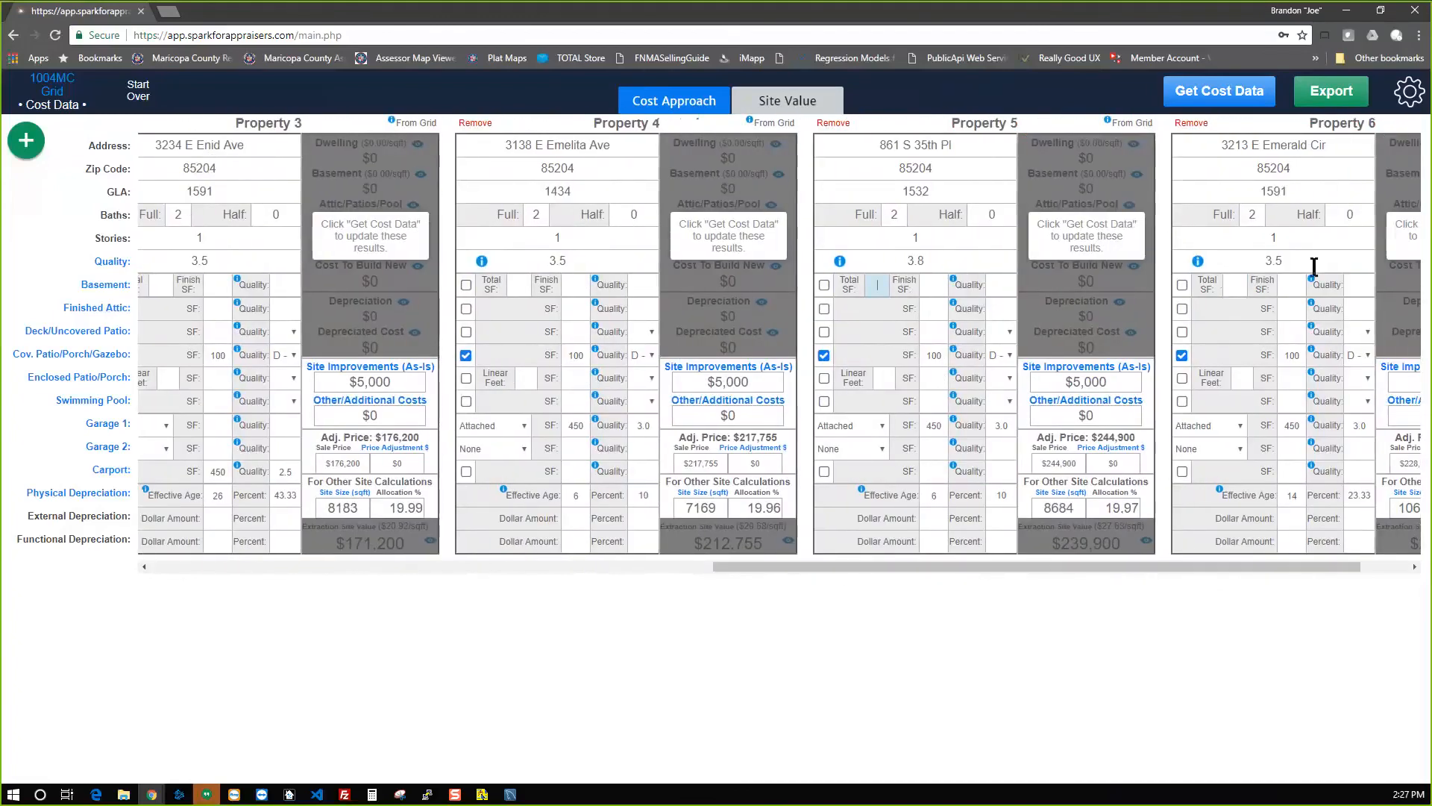
left_click(1229, 97)
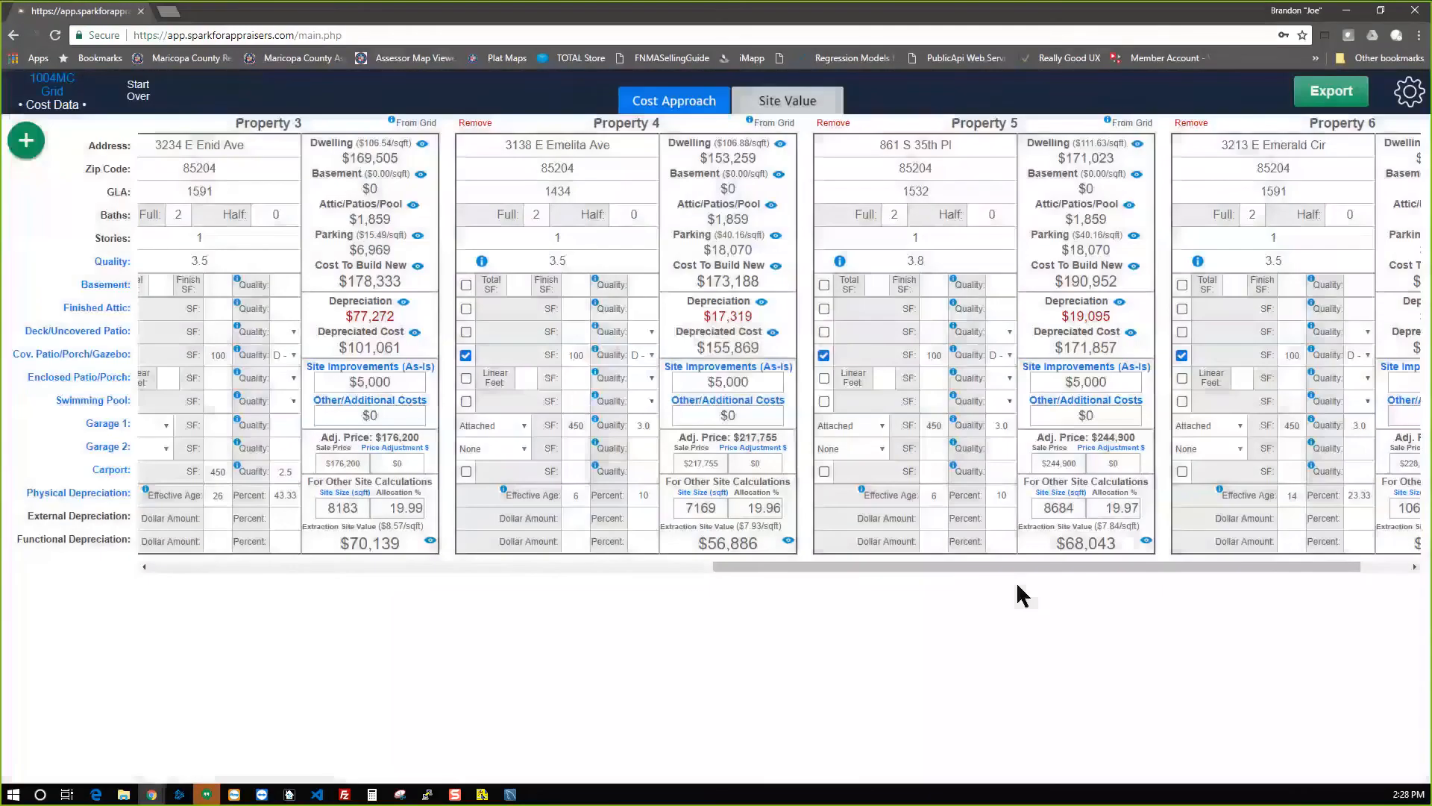
Examine the subject's total cost breakdown and its Site Value field.
left_click_drag(947, 569, 338, 569)
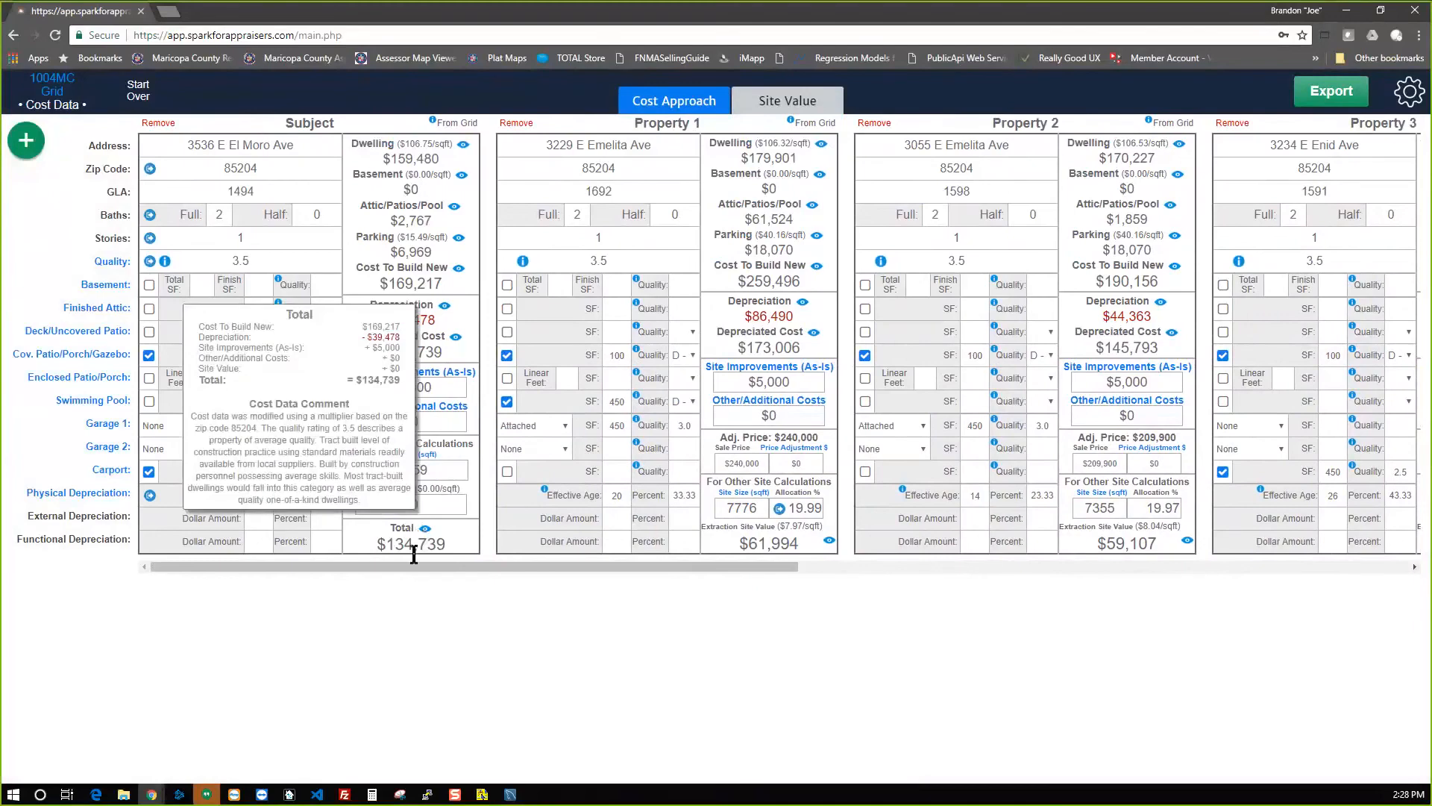
double_click(442, 542)
left_click(417, 544)
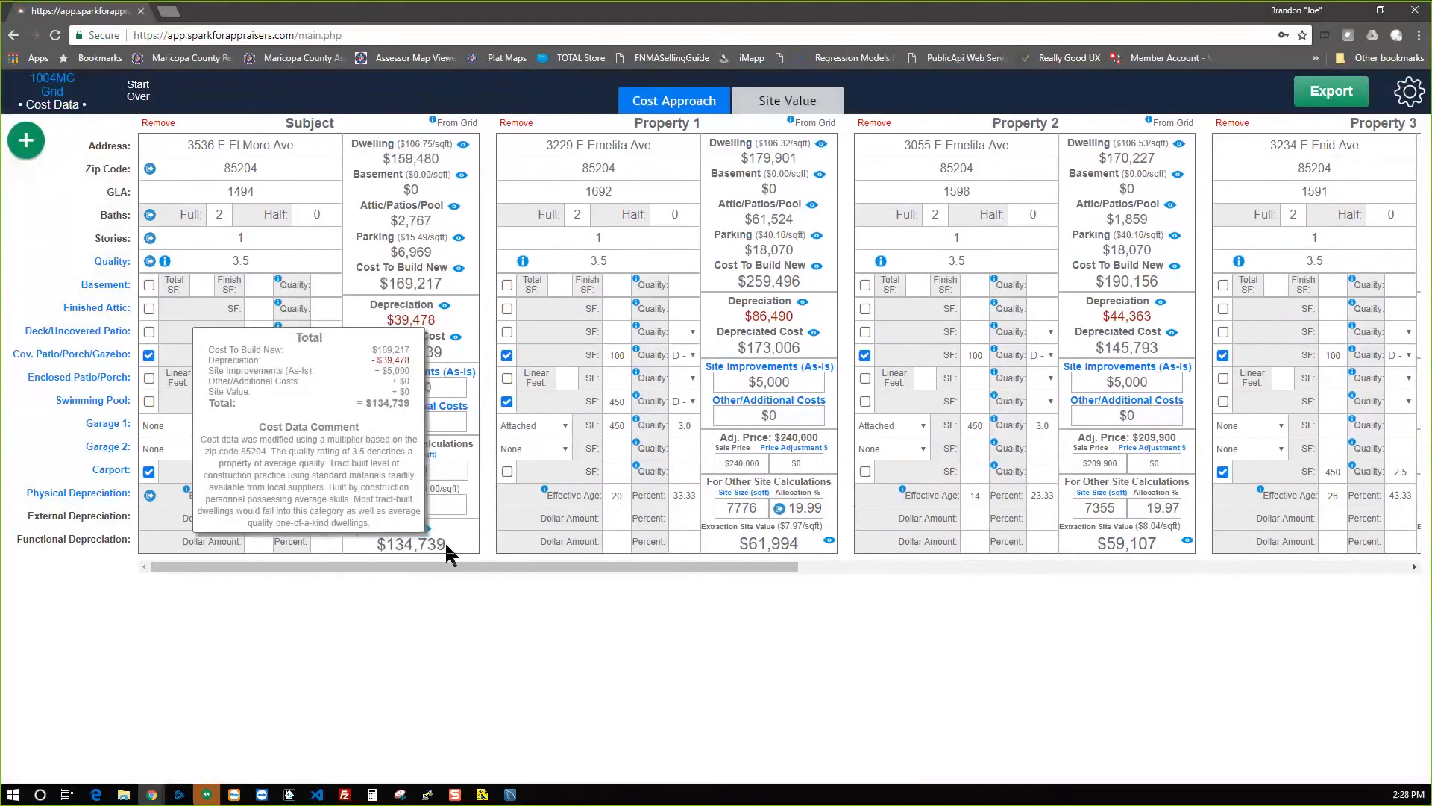
left_click_drag(446, 545, 377, 550)
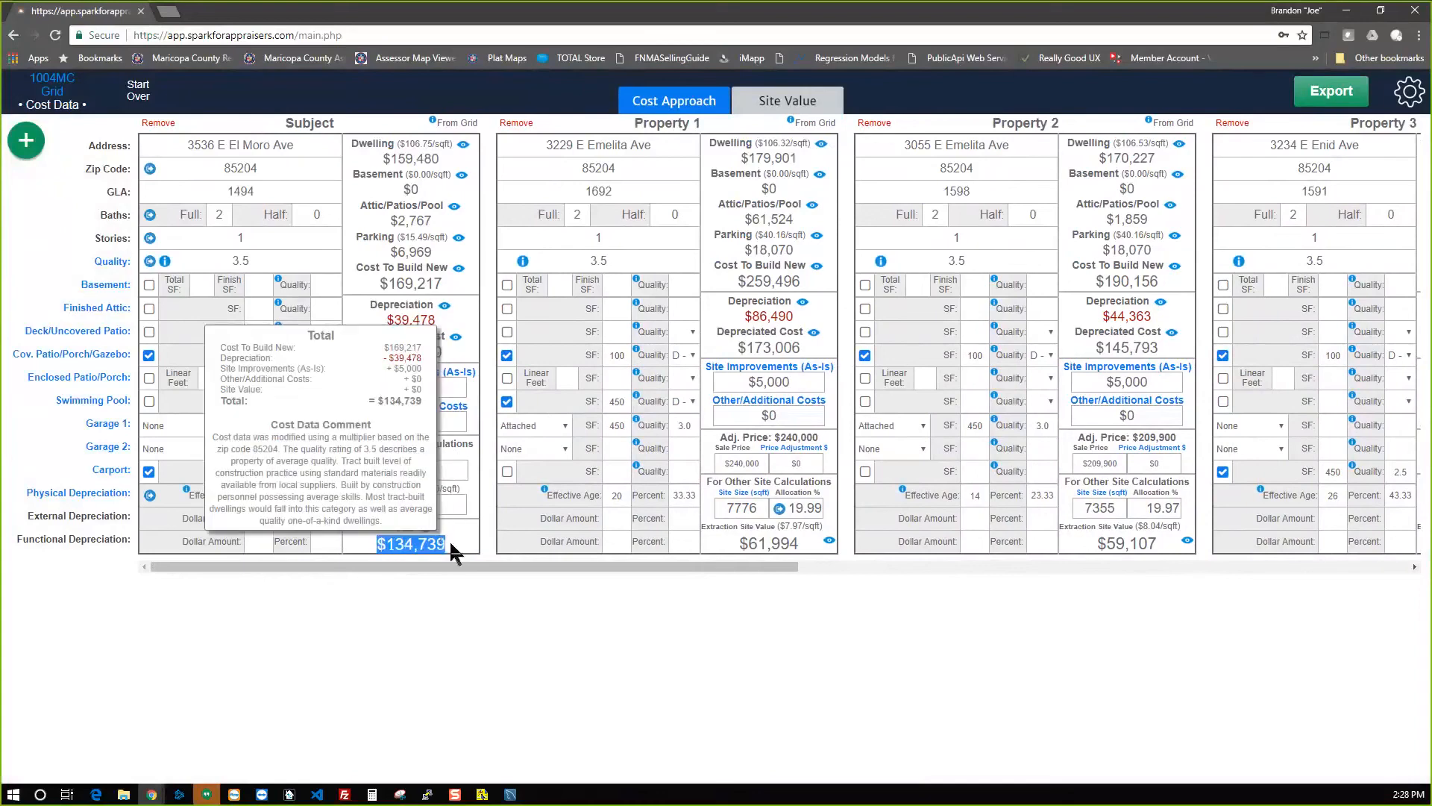
left_click(447, 503)
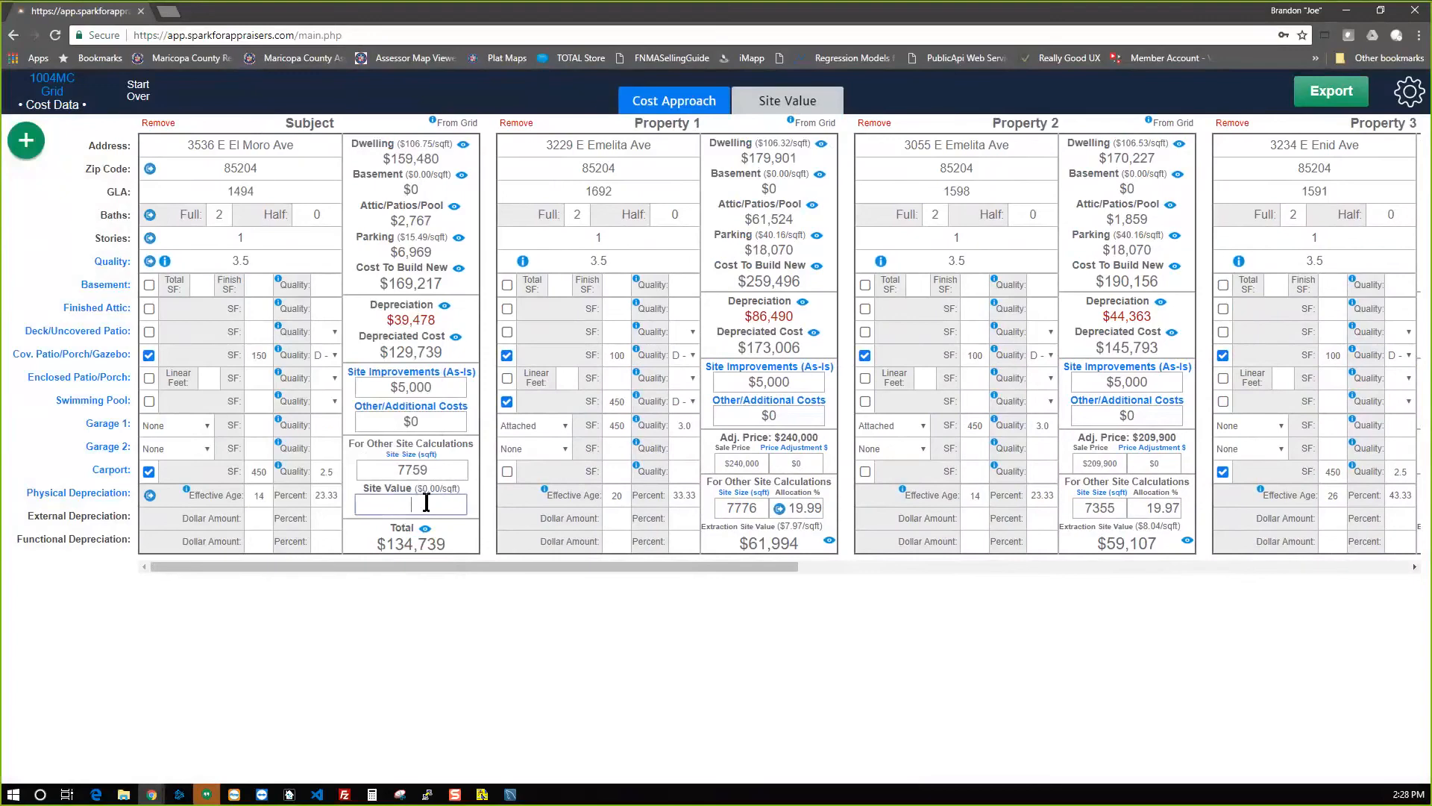
mouse_move(377, 555)
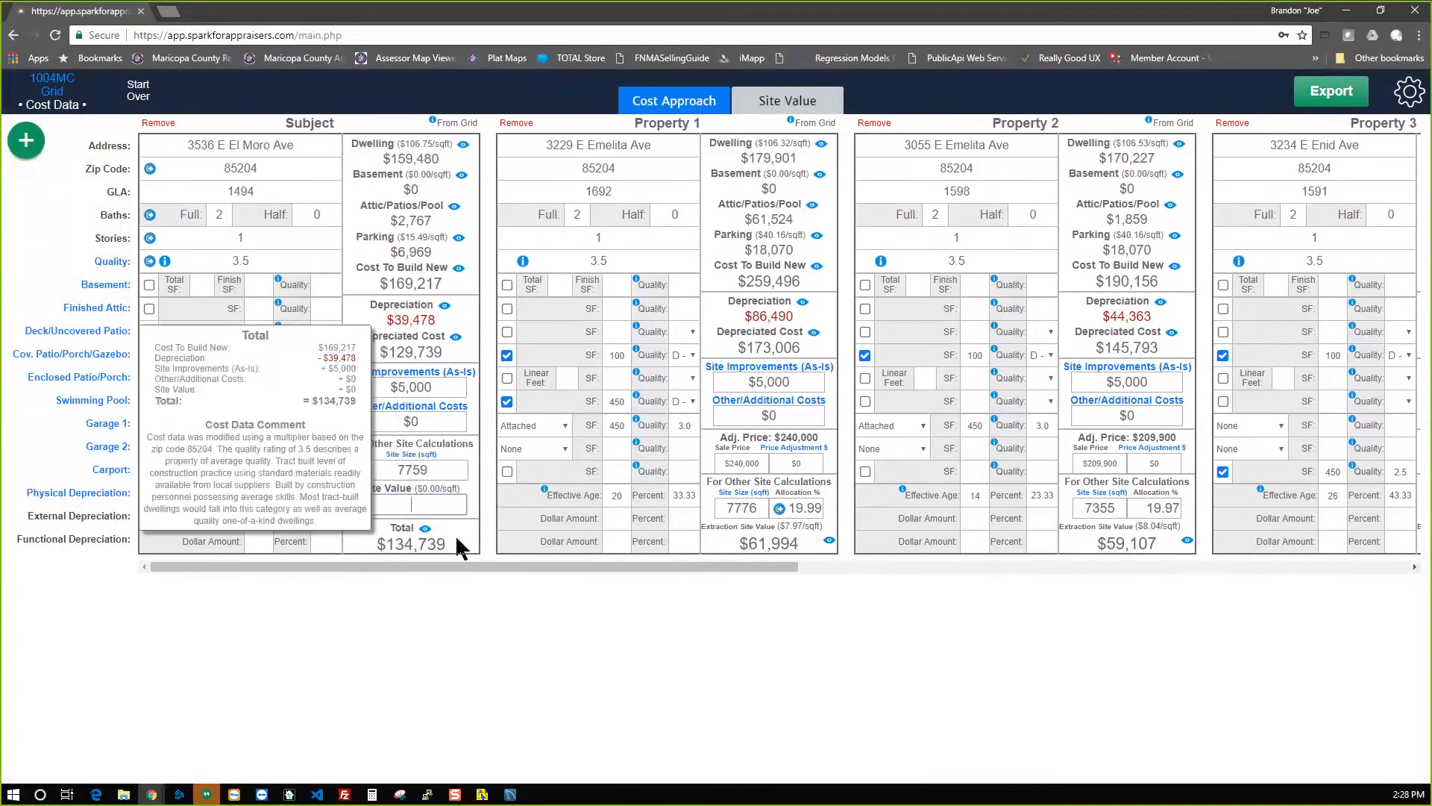
Examine how Property 1's extraction site value is calculated, and compare the extraction site values of the other properties.
double_click(770, 544)
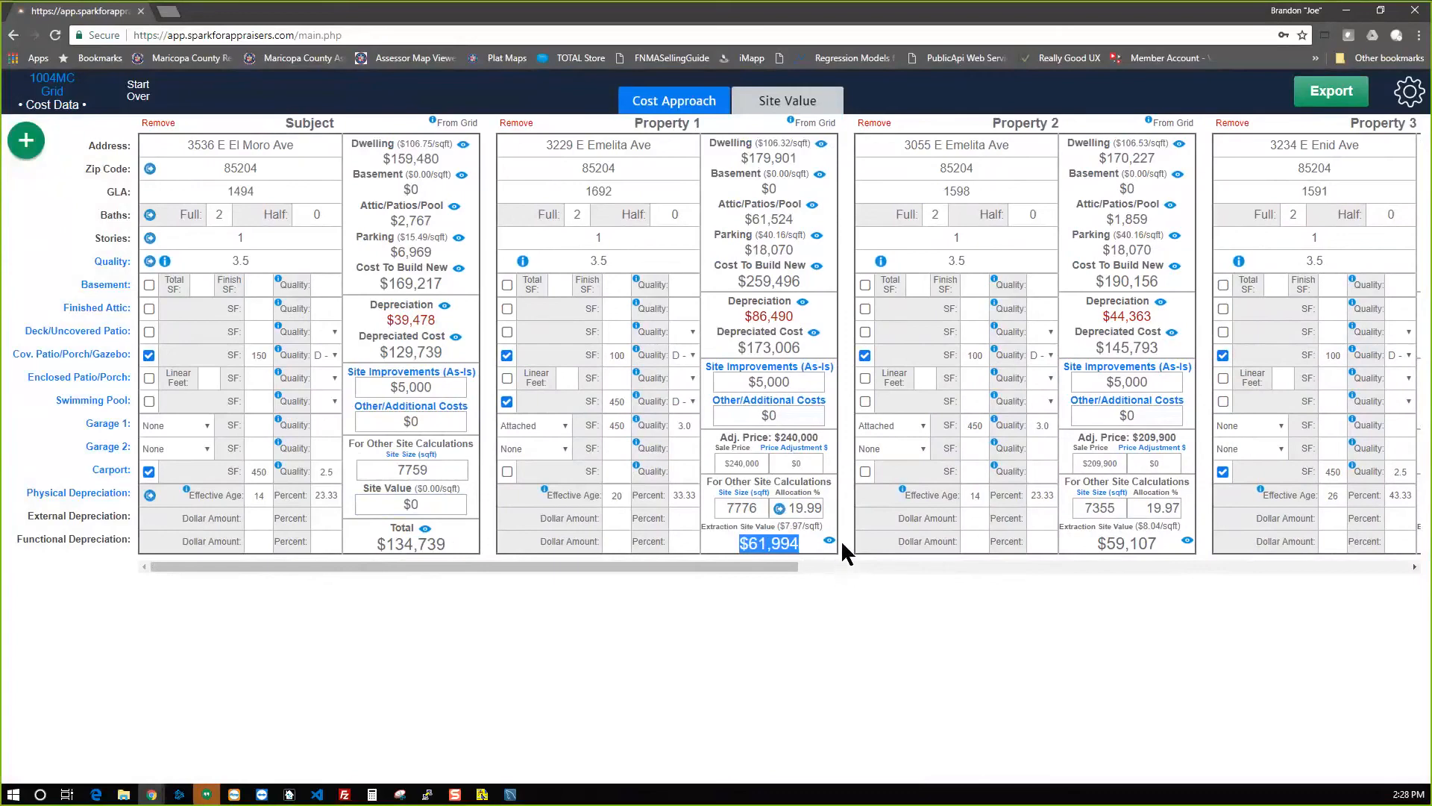
mouse_move(829, 541)
left_click(802, 545)
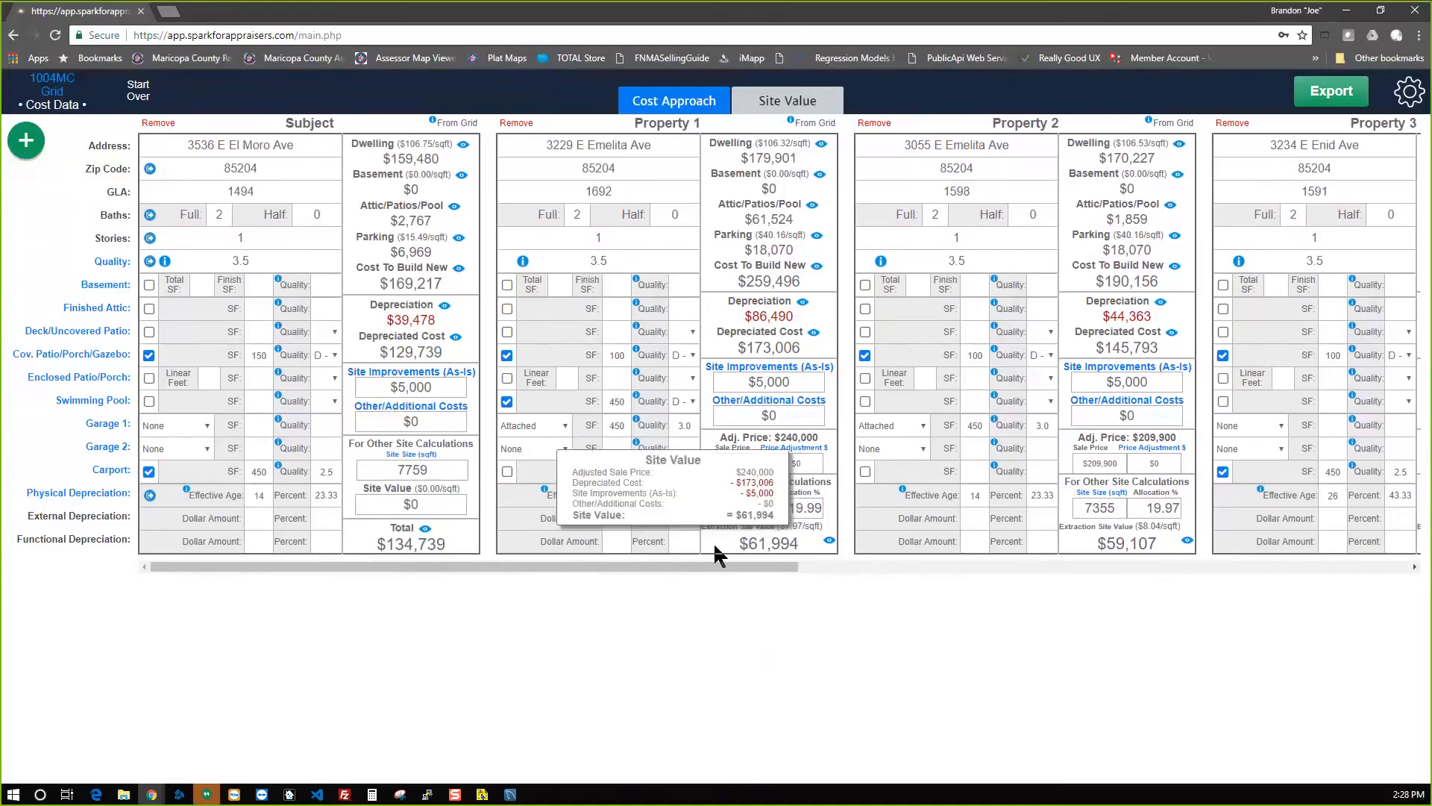
left_click_drag(735, 571, 975, 575)
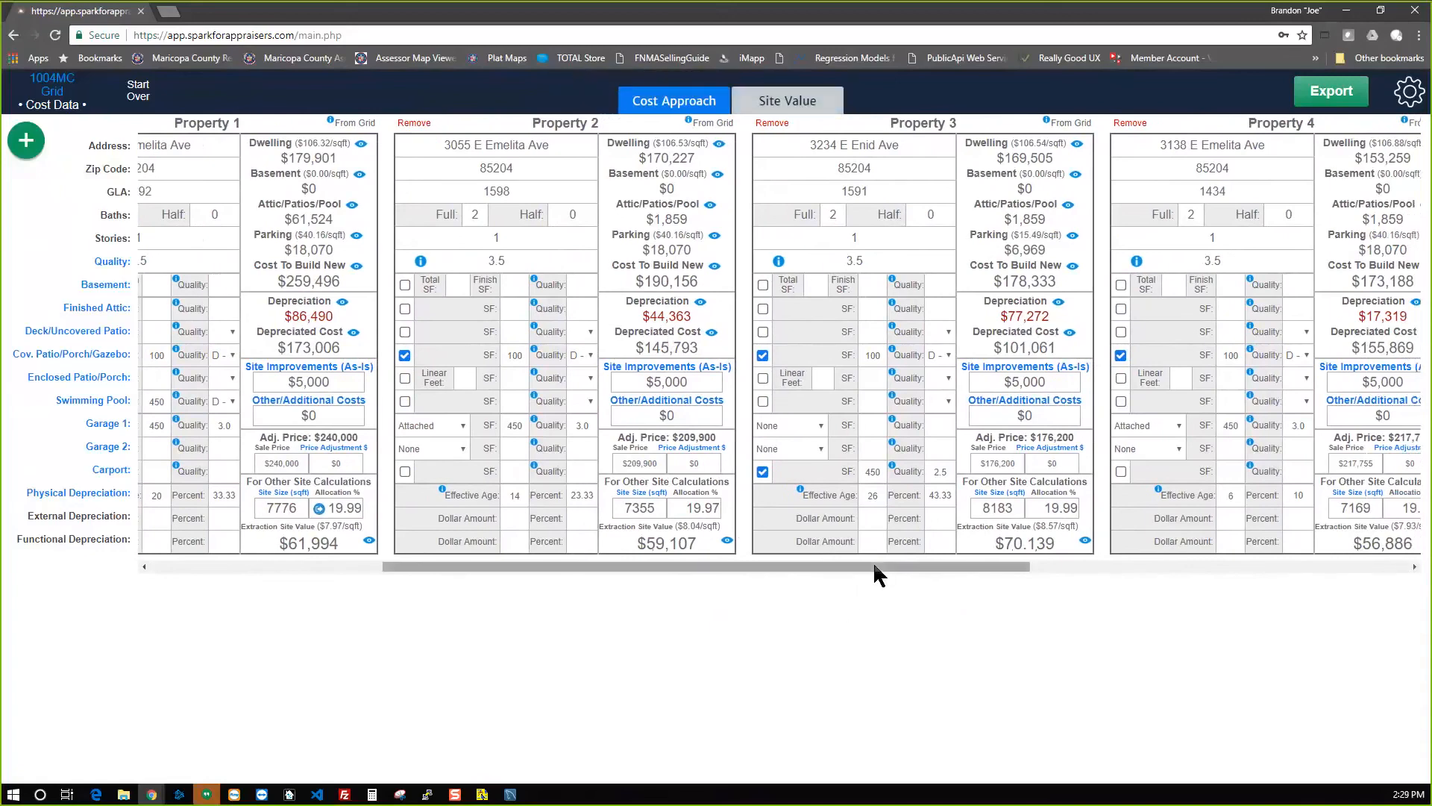
left_click_drag(872, 567, 629, 567)
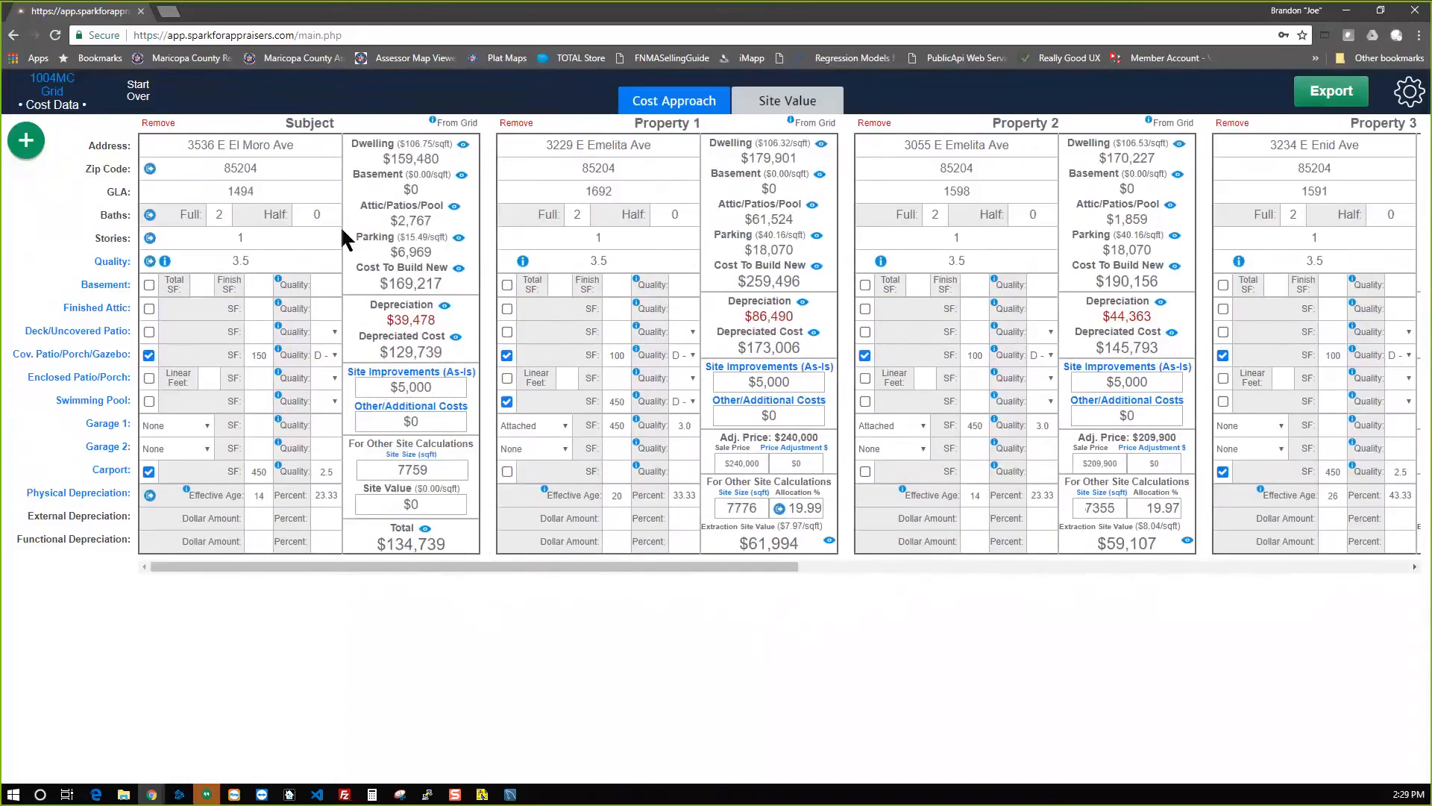
Open the site value analysis, review the Site Extraction and Allocation charts, and set the Site Extraction Value to $62,000.
left_click(785, 105)
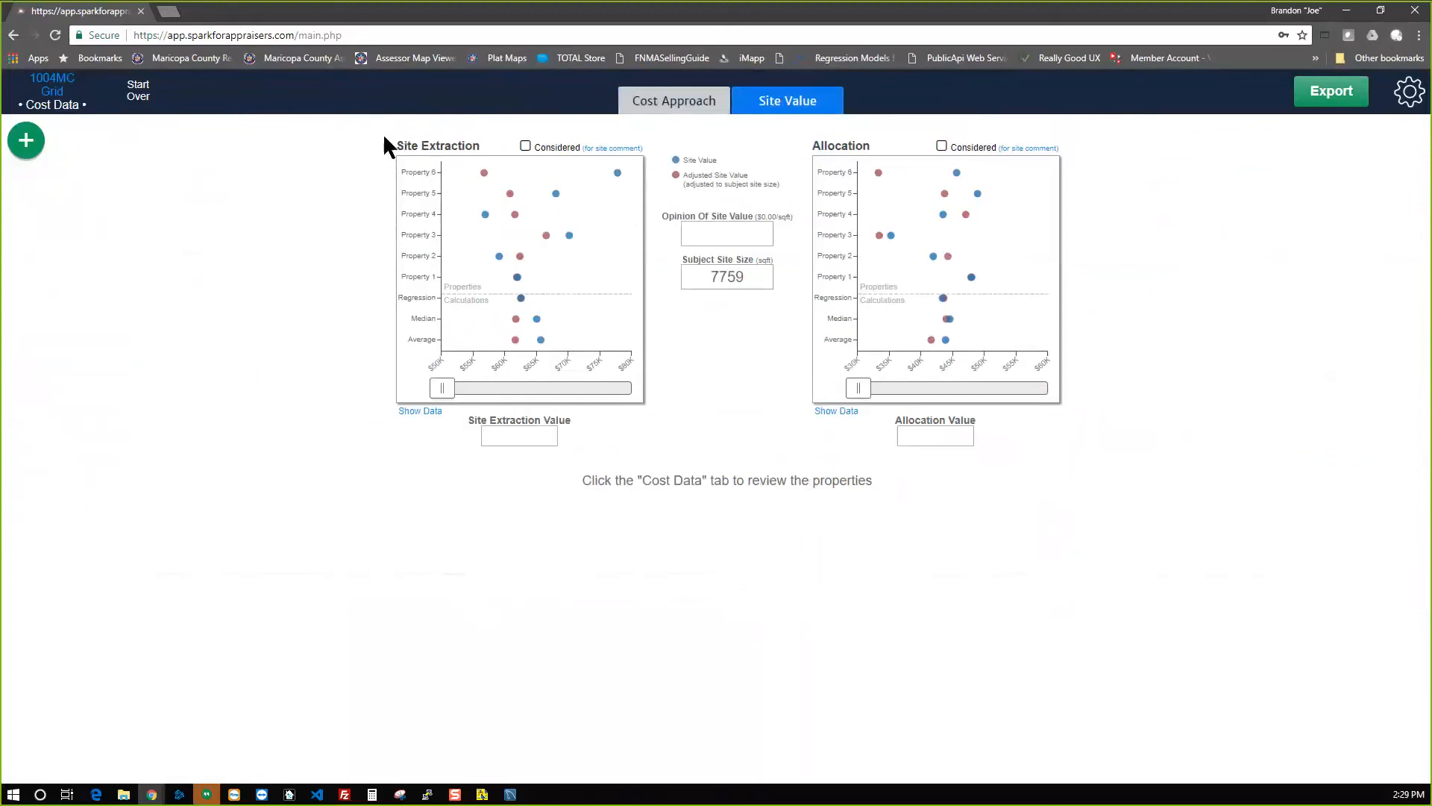
left_click_drag(403, 146, 463, 145)
left_click_drag(826, 146, 870, 158)
left_click_drag(392, 146, 452, 153)
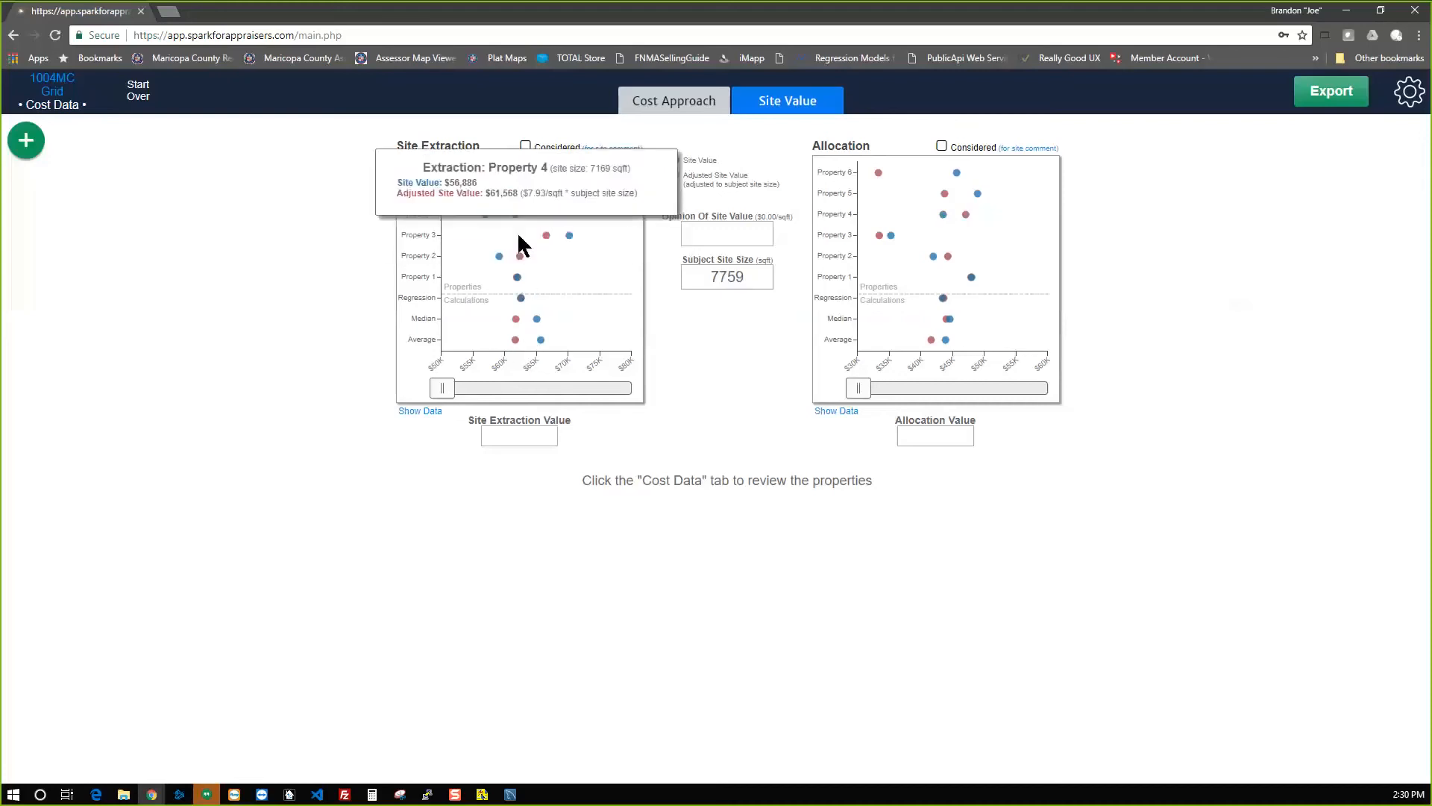
left_click_drag(442, 387, 519, 377)
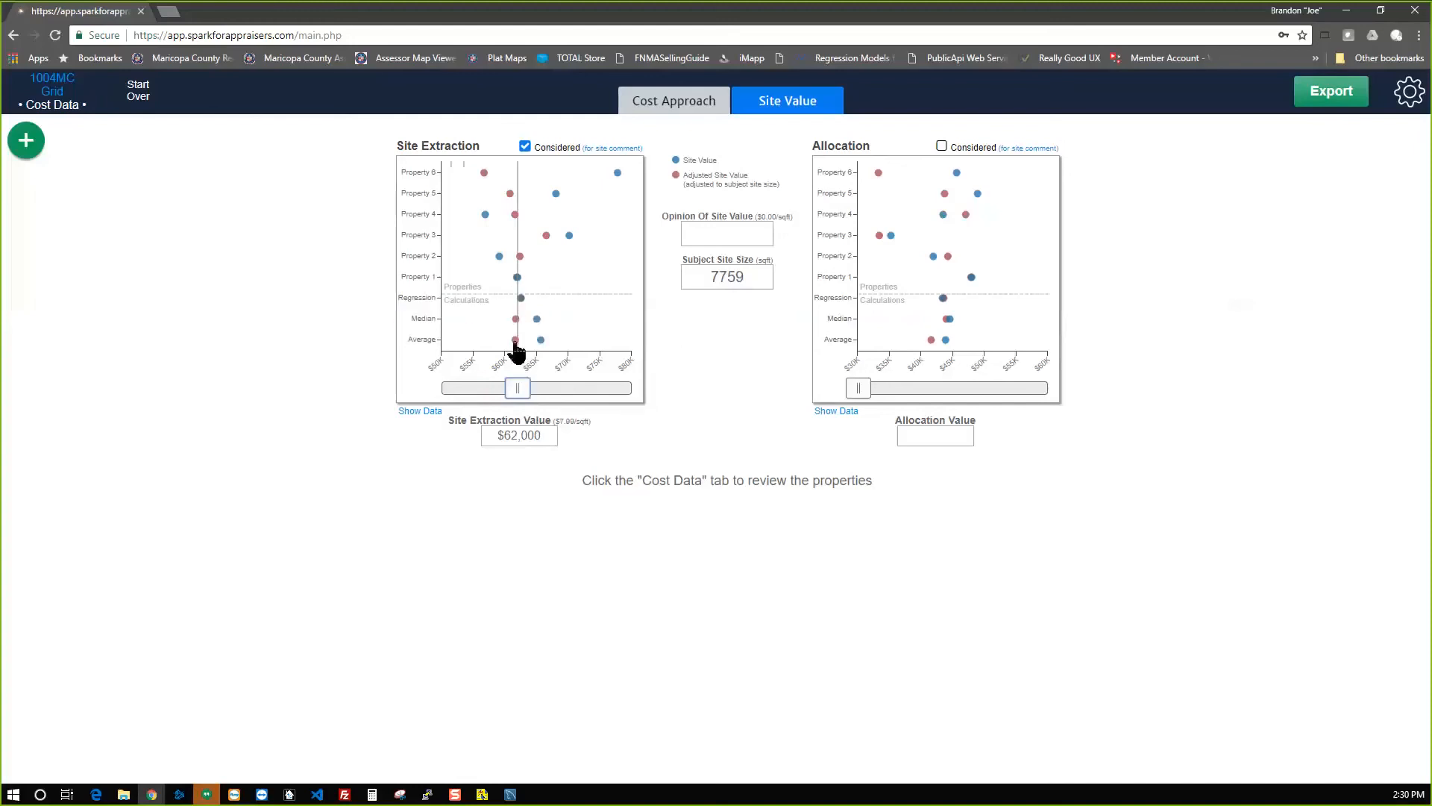
Inspect the Site Extraction chart's data points for the average and for Properties 3, 2 and 5.
mouse_move(515, 345)
mouse_move(545, 238)
mouse_move(520, 261)
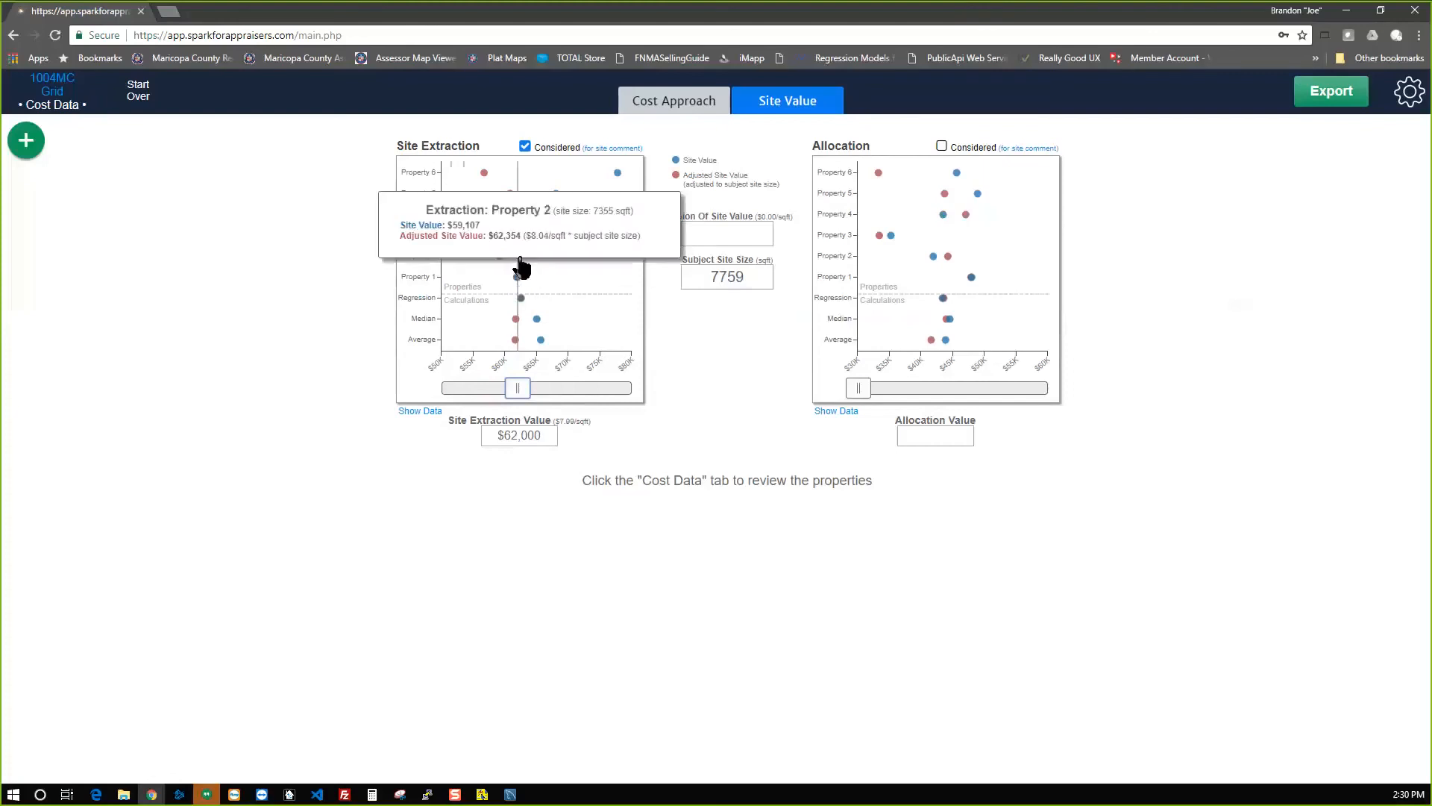
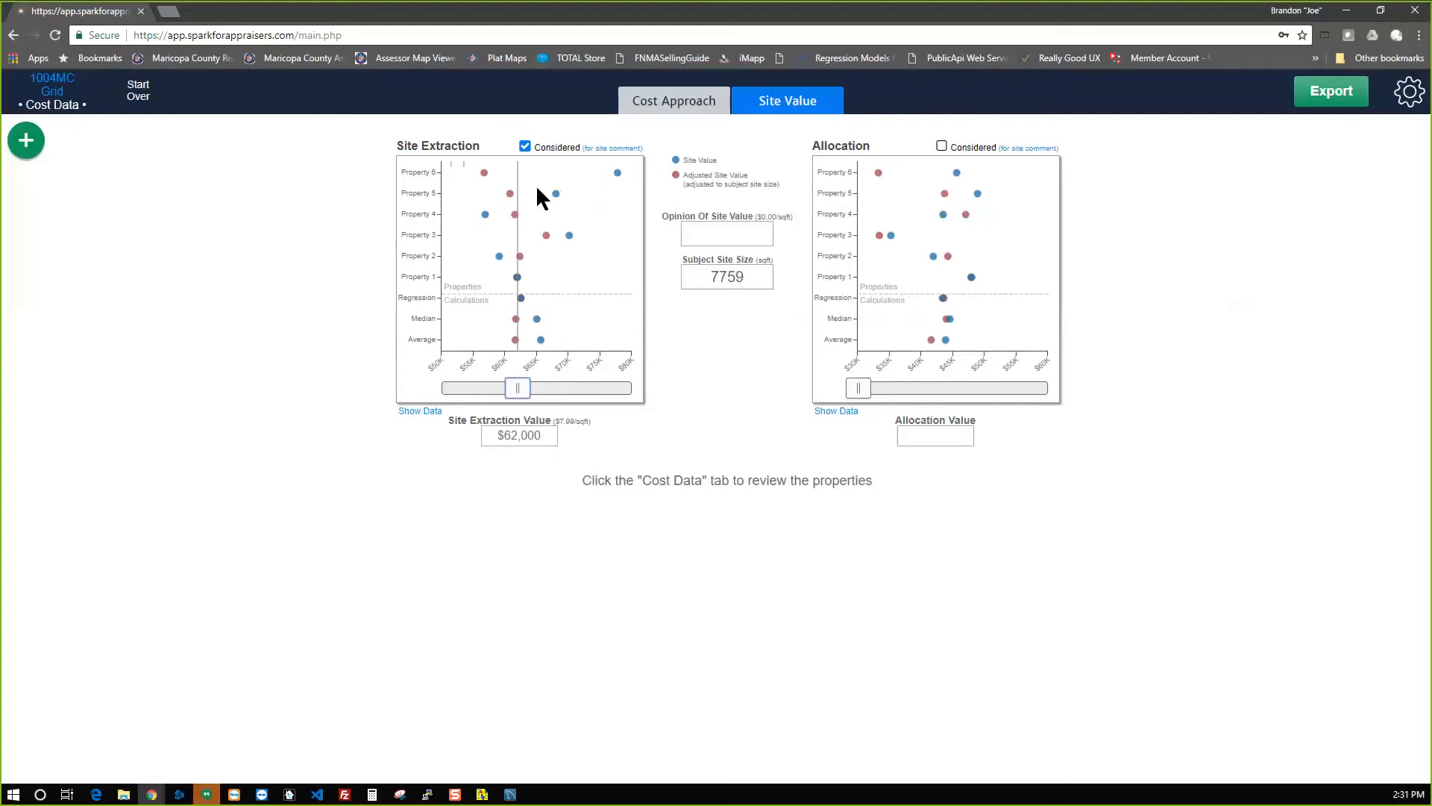
mouse_move(556, 196)
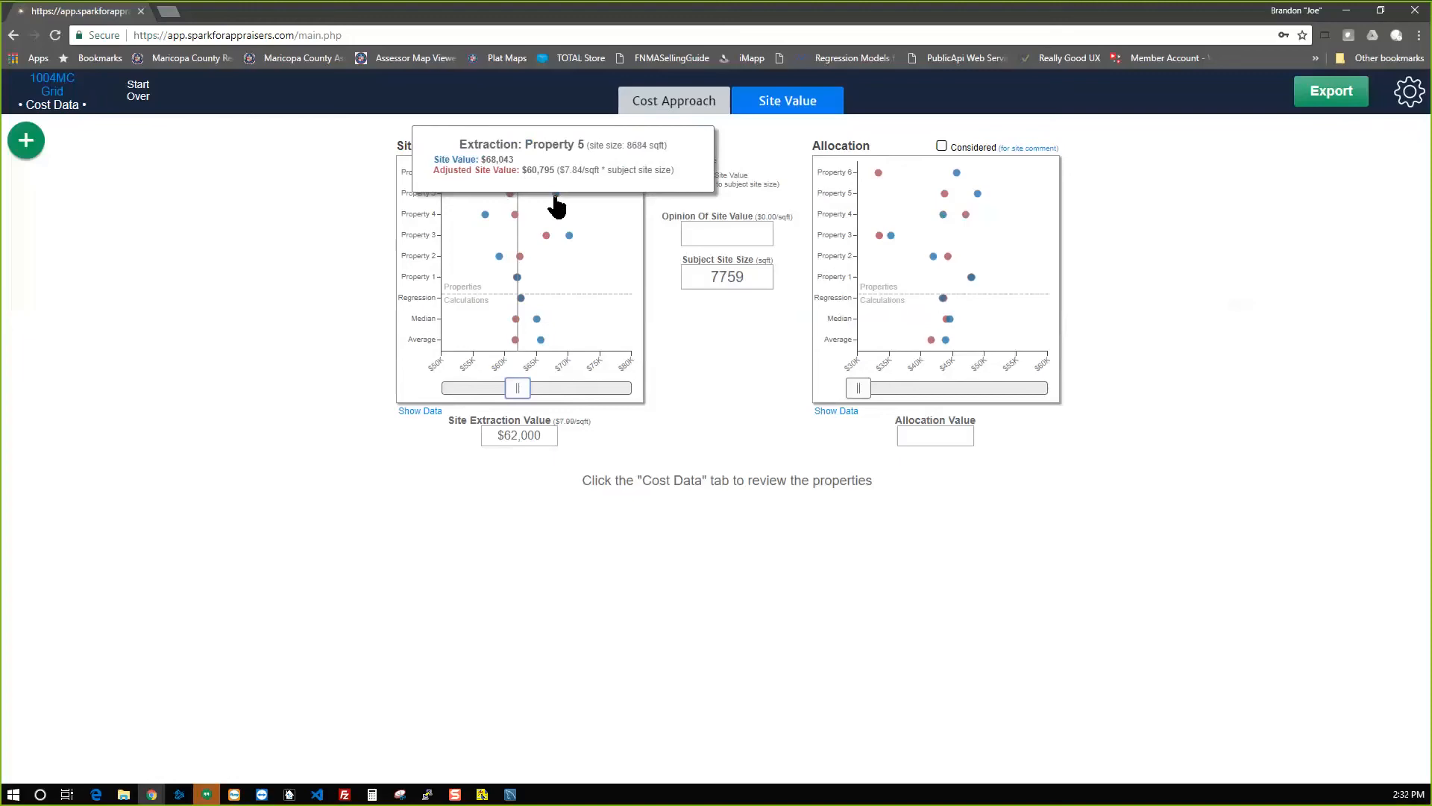
Return to the cost approach and examine the breakdown of Property 5's extraction site value.
left_click(676, 104)
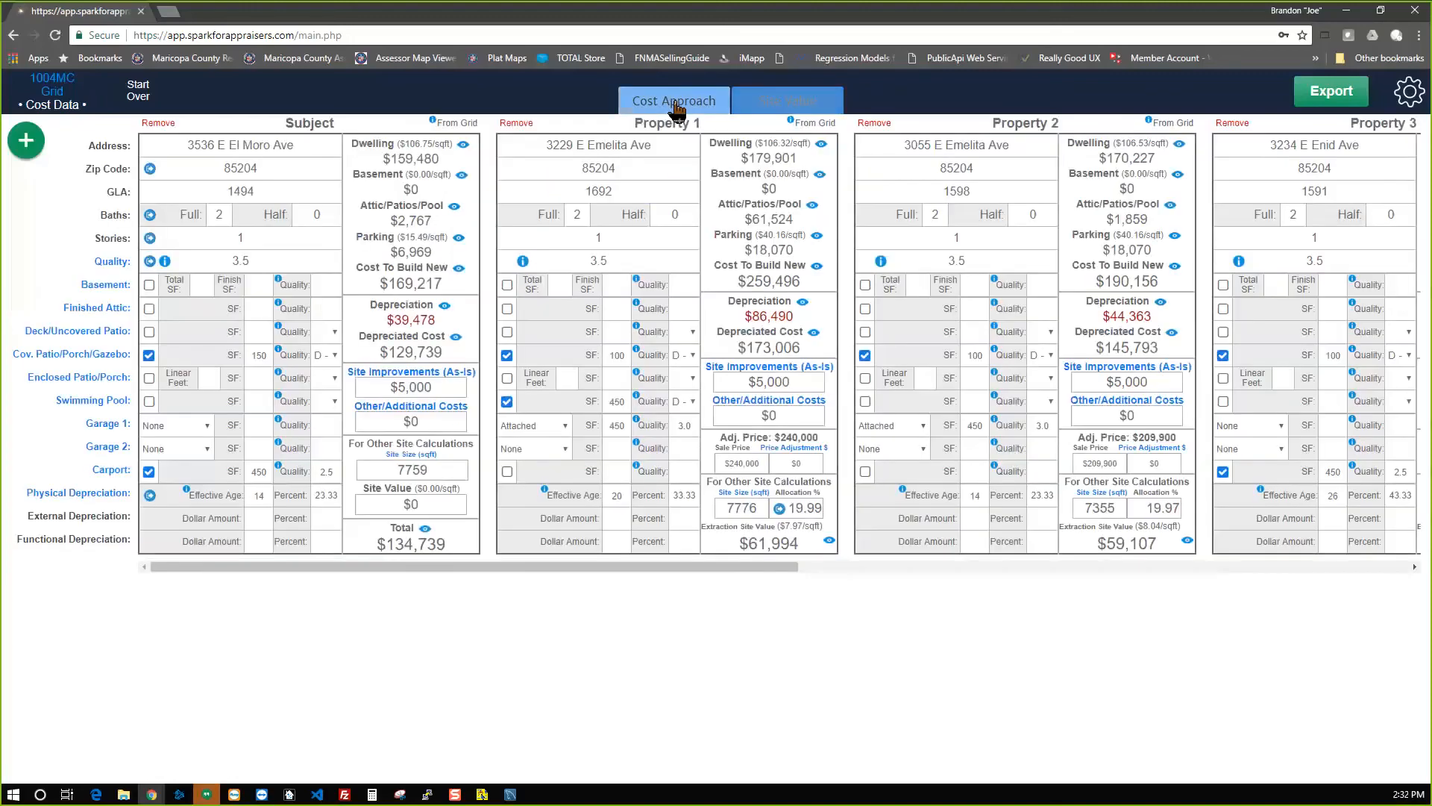
left_click_drag(732, 566, 1344, 597)
mouse_move(966, 543)
left_click_drag(963, 543, 1026, 550)
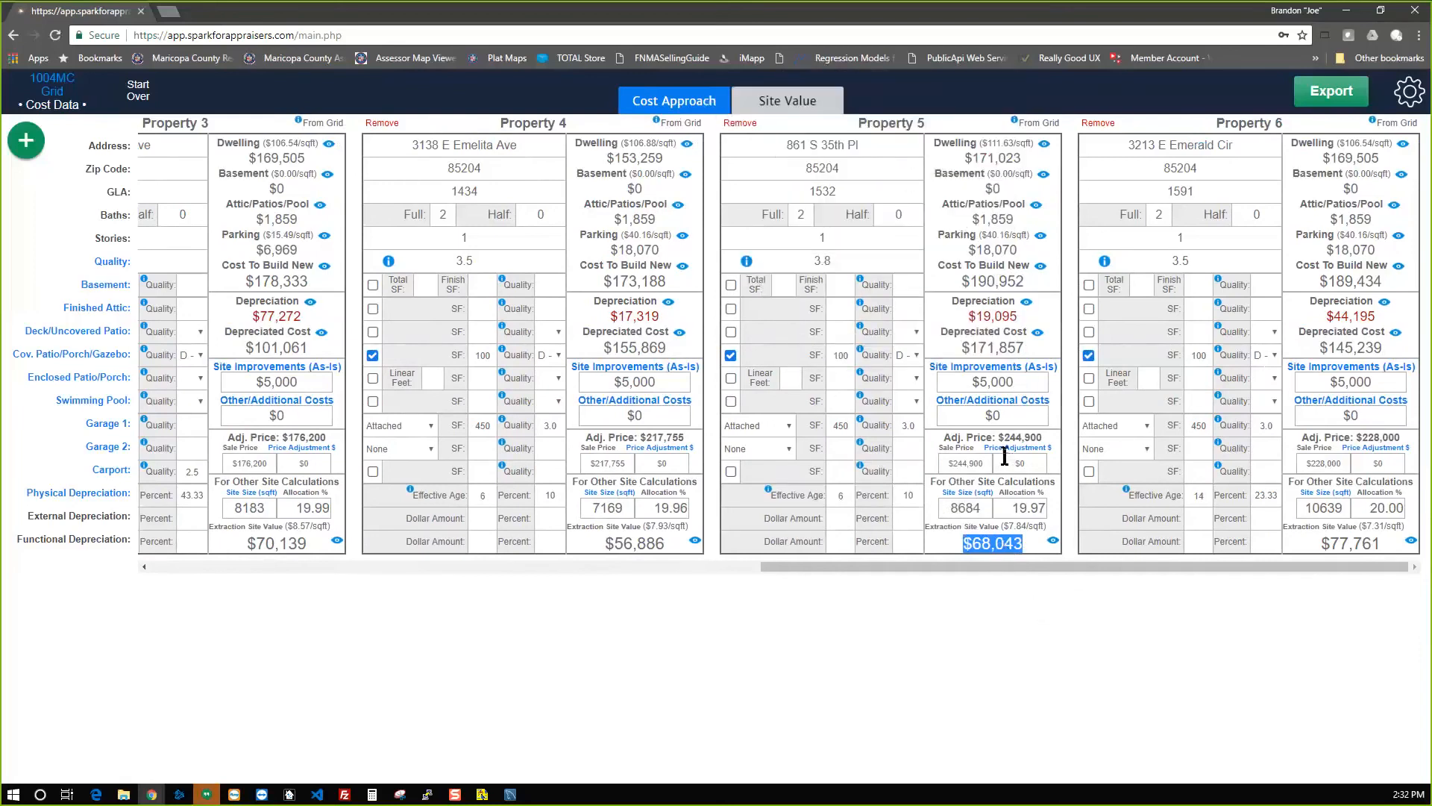
left_click(973, 545)
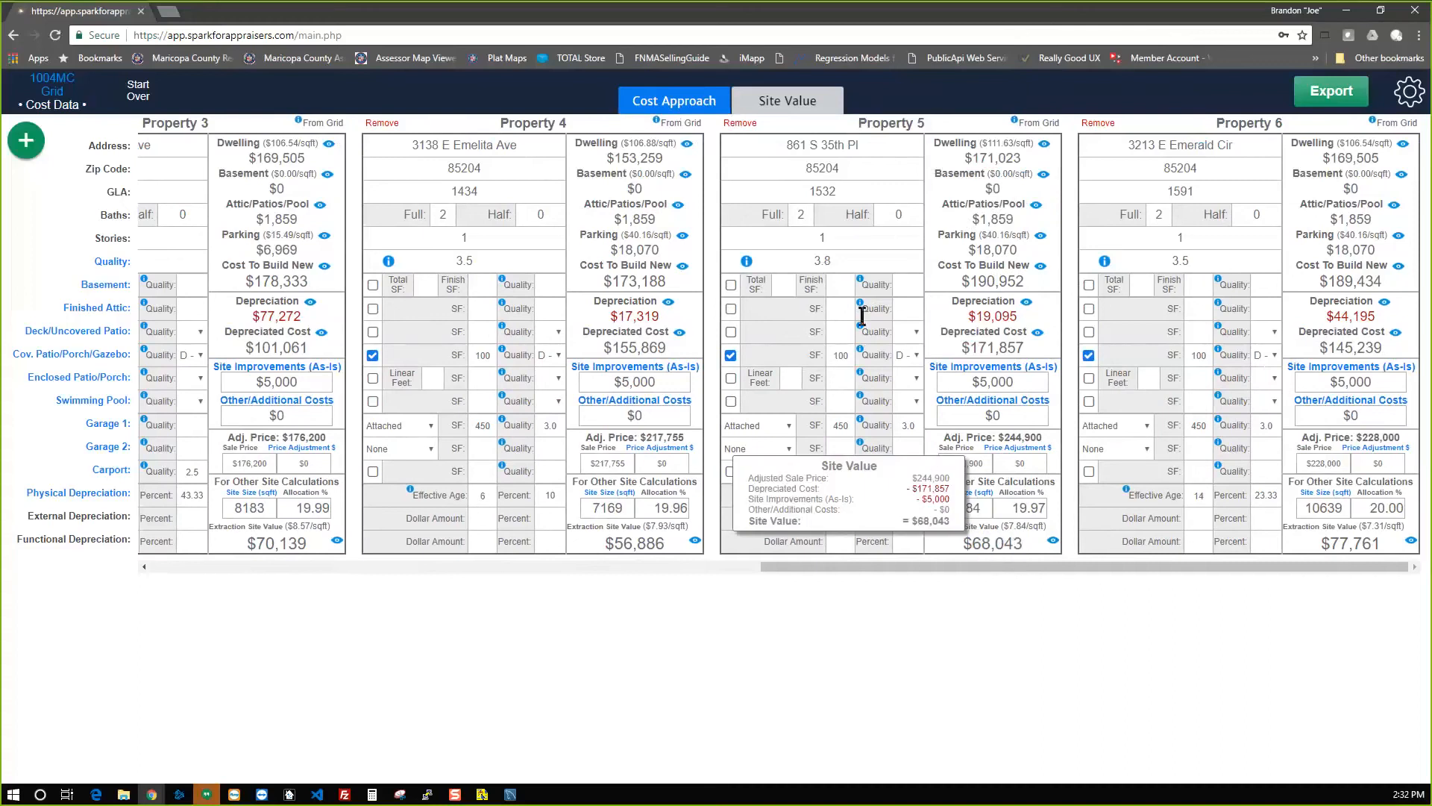
Go back to the site value analysis and check the subject site size and Property 5's adjusted extraction value.
left_click(783, 104)
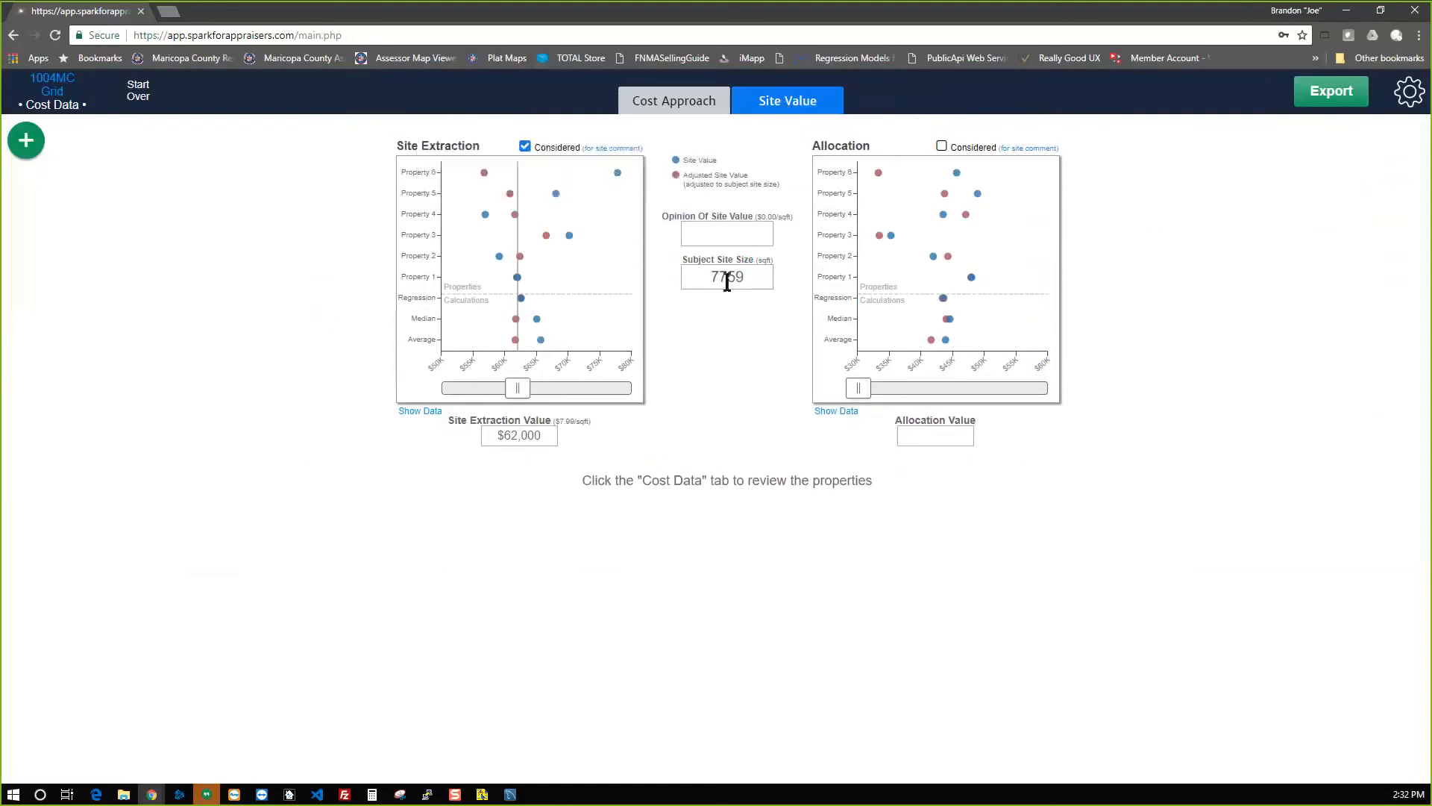
left_click_drag(751, 275, 681, 278)
mouse_move(512, 205)
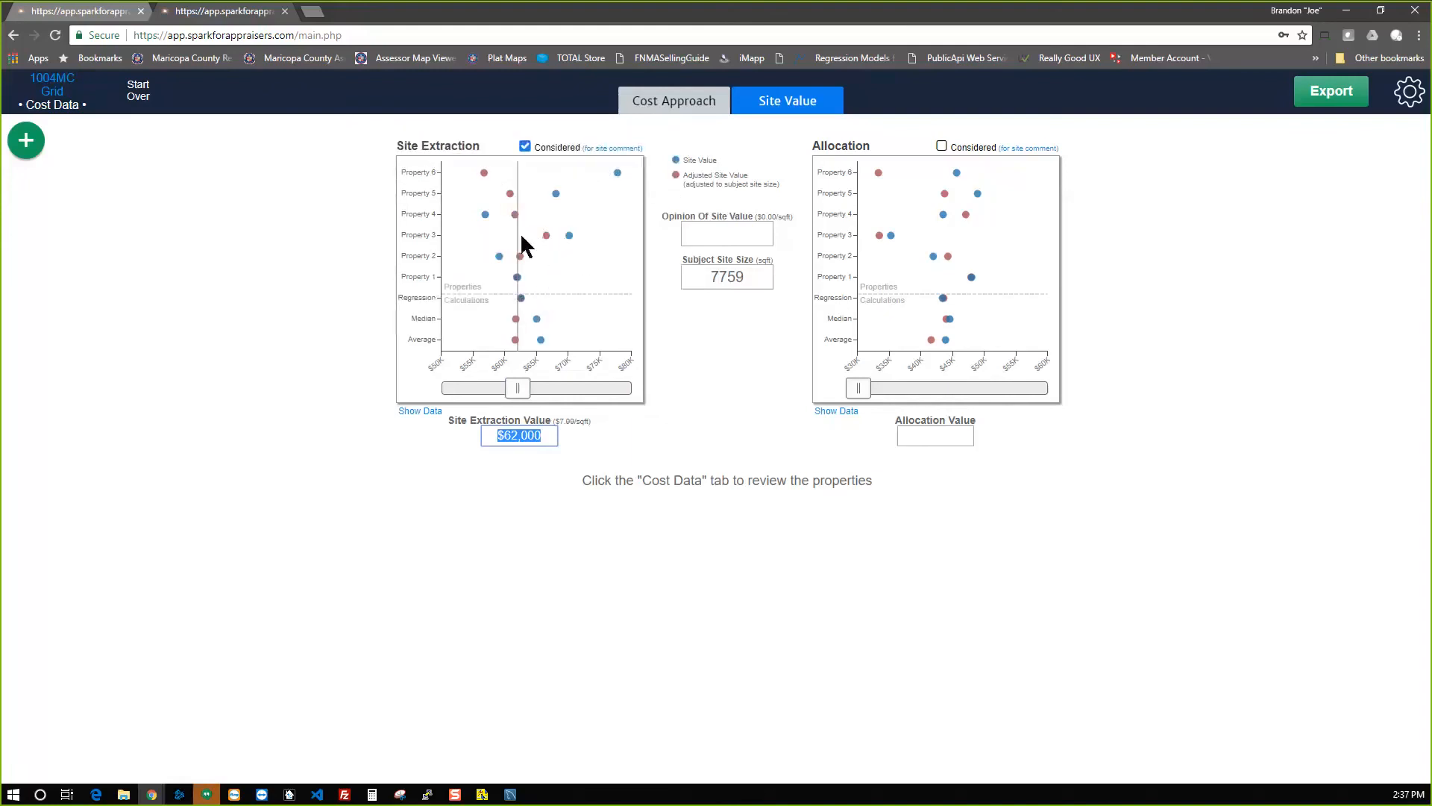
left_click(273, 352)
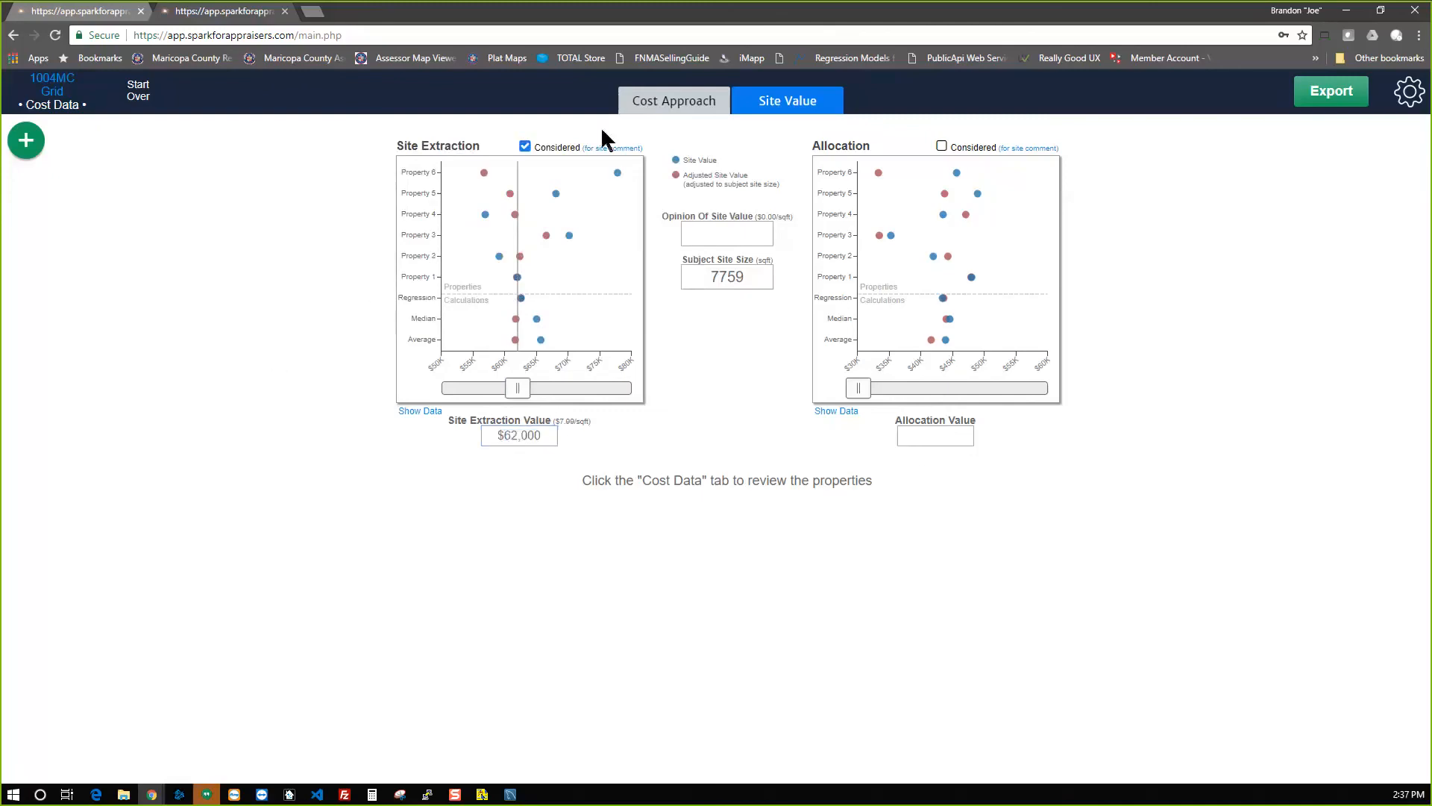
Return to the cost approach, locate Property 3's price adjustment field, and recheck the subject's total cost breakdown.
left_click(684, 110)
left_click_drag(783, 568, 1083, 585)
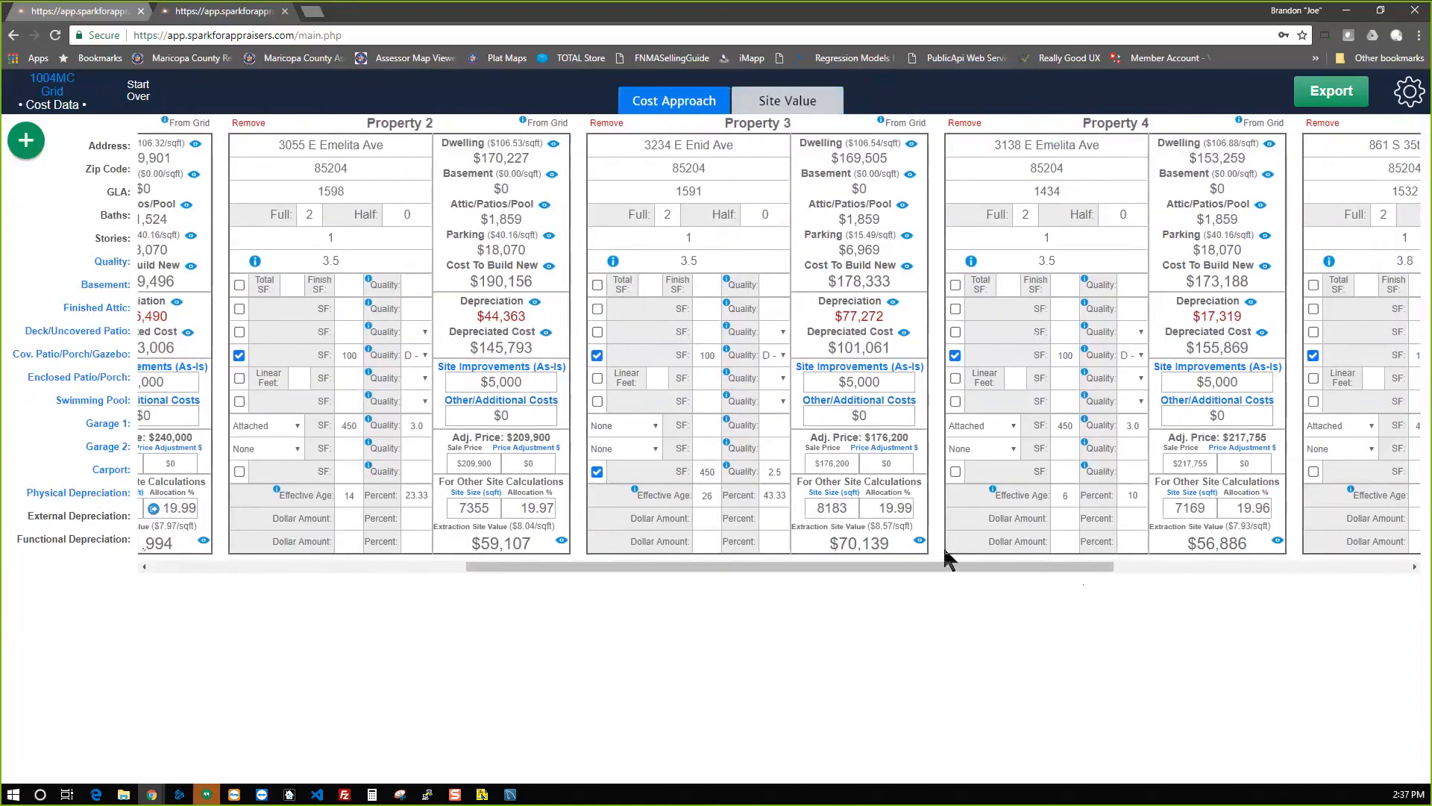
left_click(901, 464)
left_click_drag(822, 570, 352, 577)
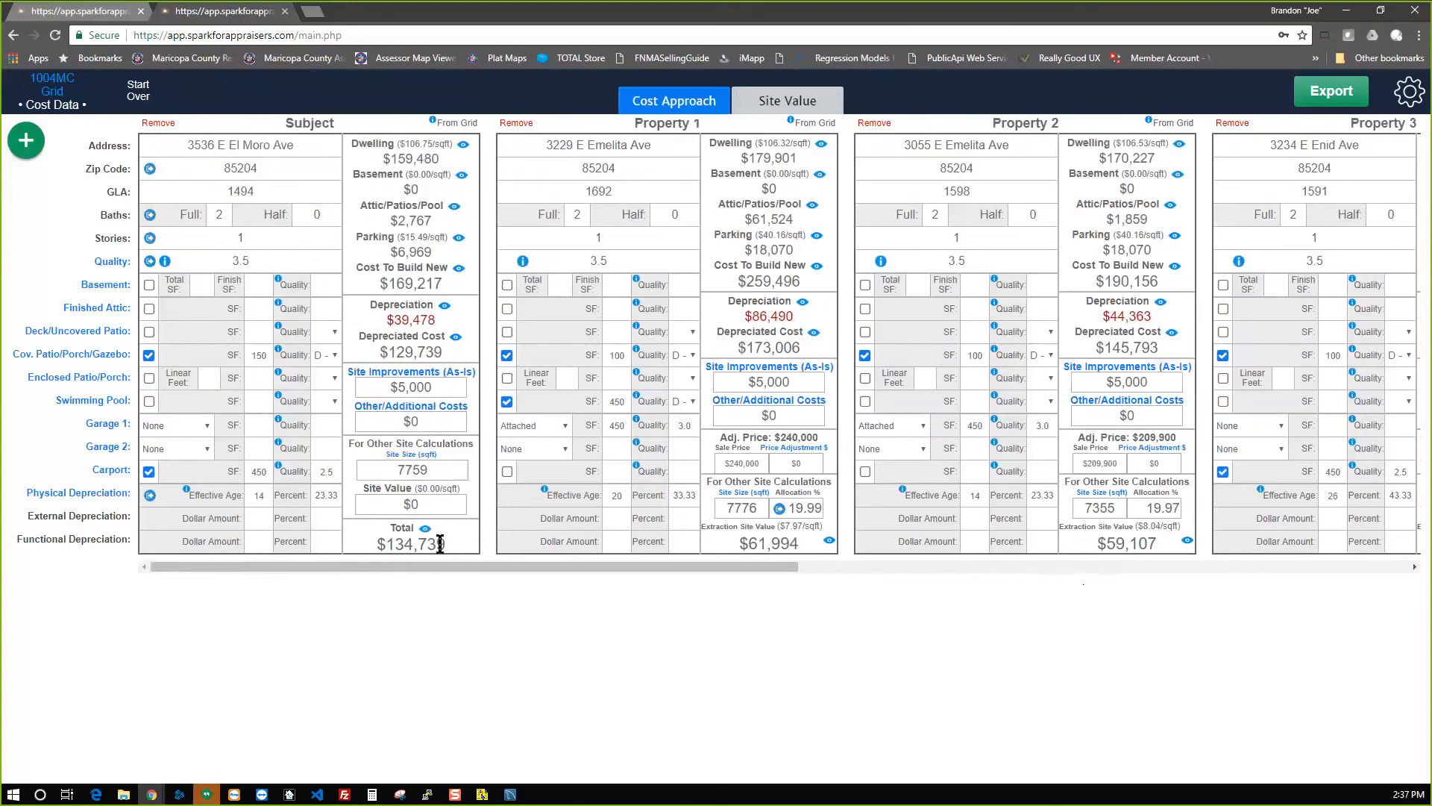
mouse_move(450, 543)
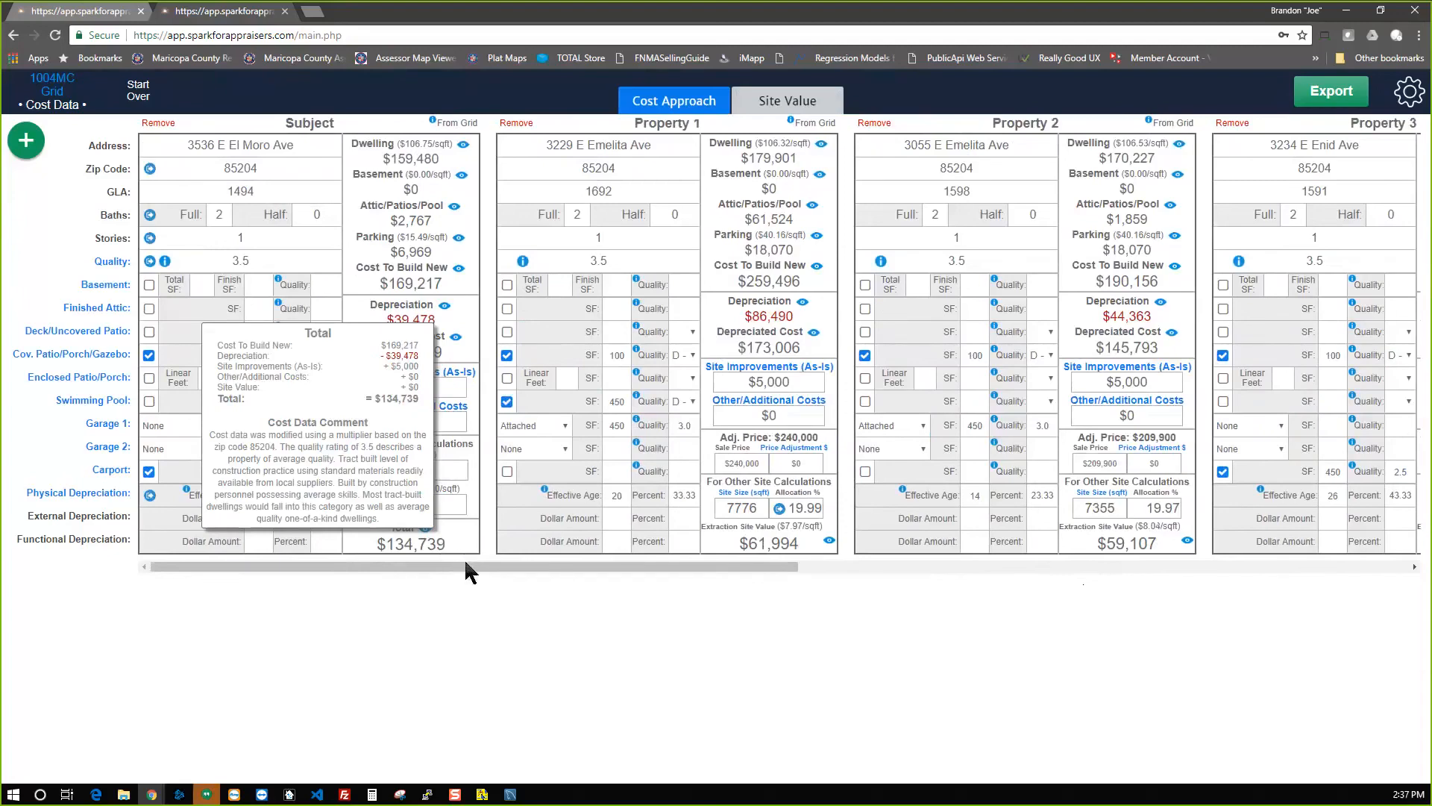
Open the Price Adjustment settings from Property 3 and read what the adjustment field is used for.
left_click_drag(475, 566, 869, 577)
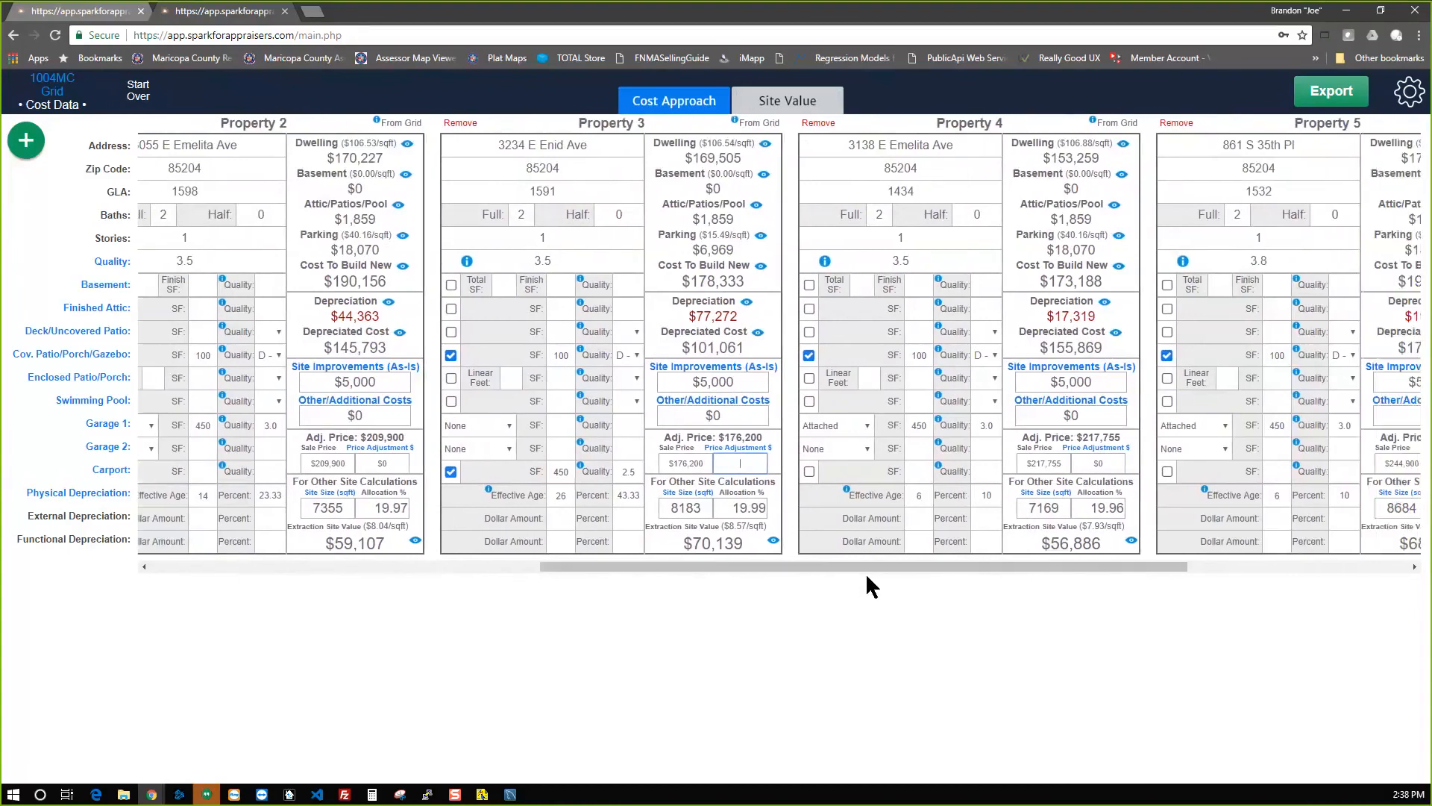
left_click(738, 448)
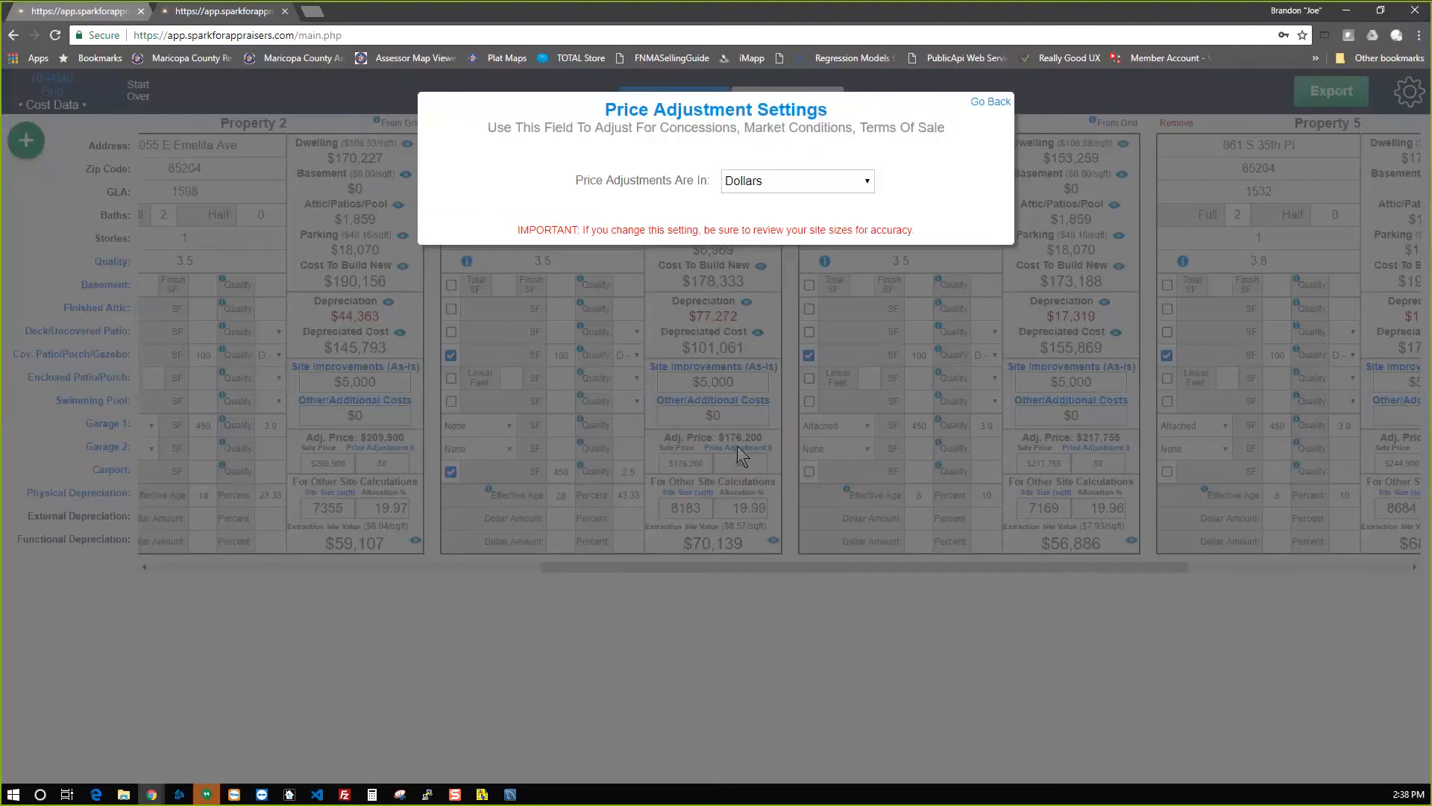
left_click_drag(541, 128, 935, 122)
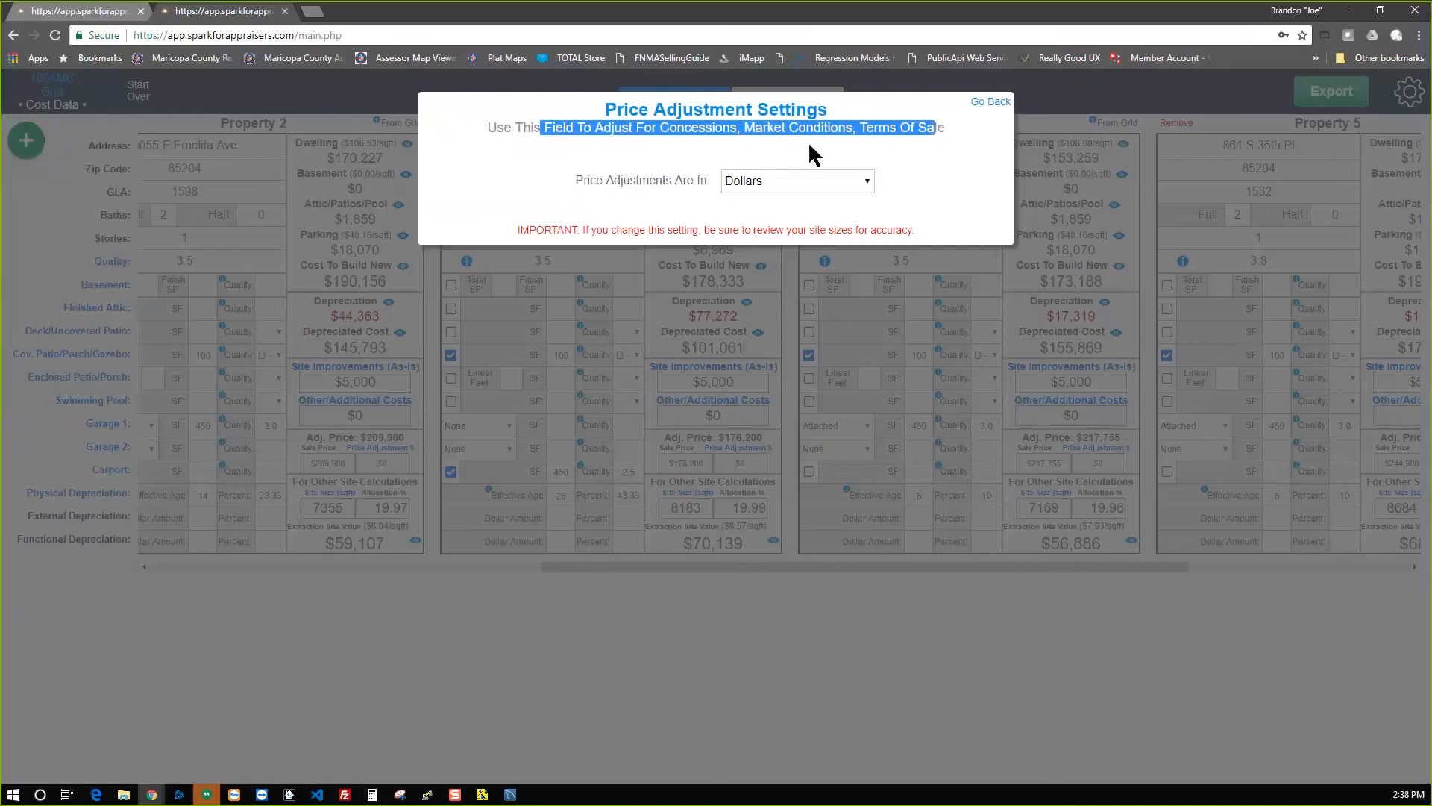
Close the Price Adjustment Settings and set Property 3's price adjustment to -$4,200.
left_click(984, 102)
left_click(756, 466)
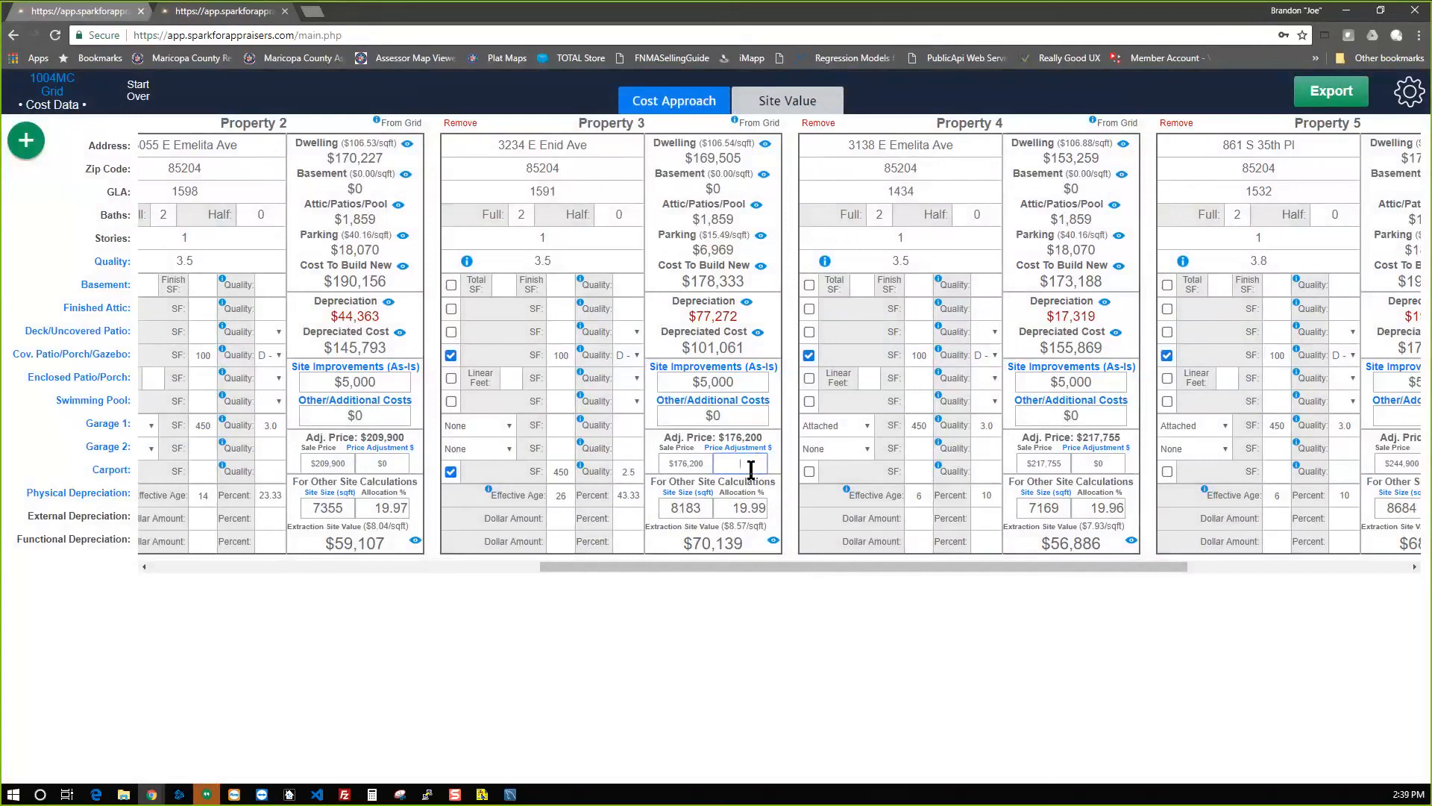
type("200")
key("Tab")
left_click(752, 463)
left_click(758, 461)
left_click_drag(746, 460, 727, 456)
Check Property 3's adjusted value in the site value analysis and set the site extraction value to $62,000.
left_click(789, 110)
mouse_move(518, 236)
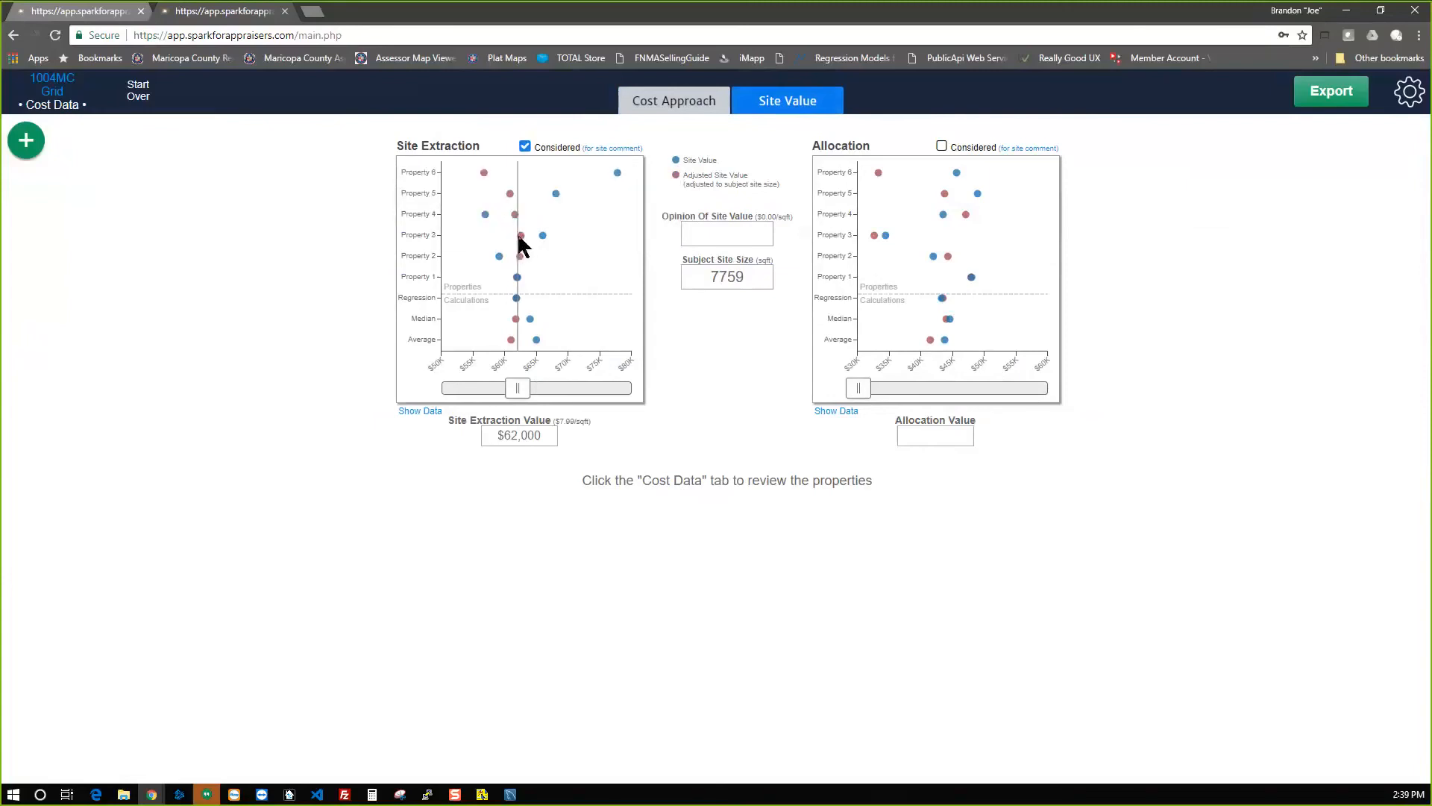
left_click_drag(520, 387, 445, 389)
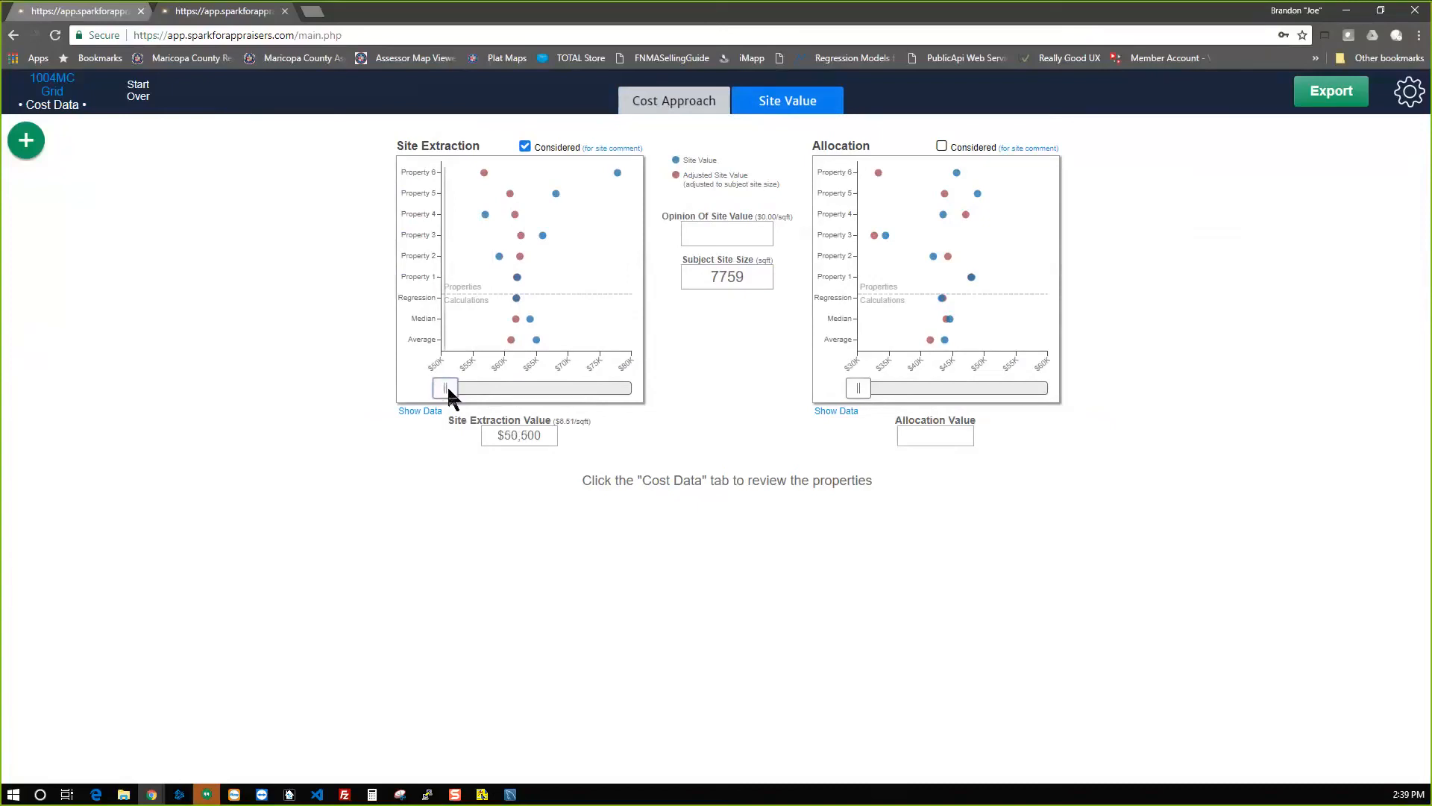
left_click_drag(446, 389, 511, 390)
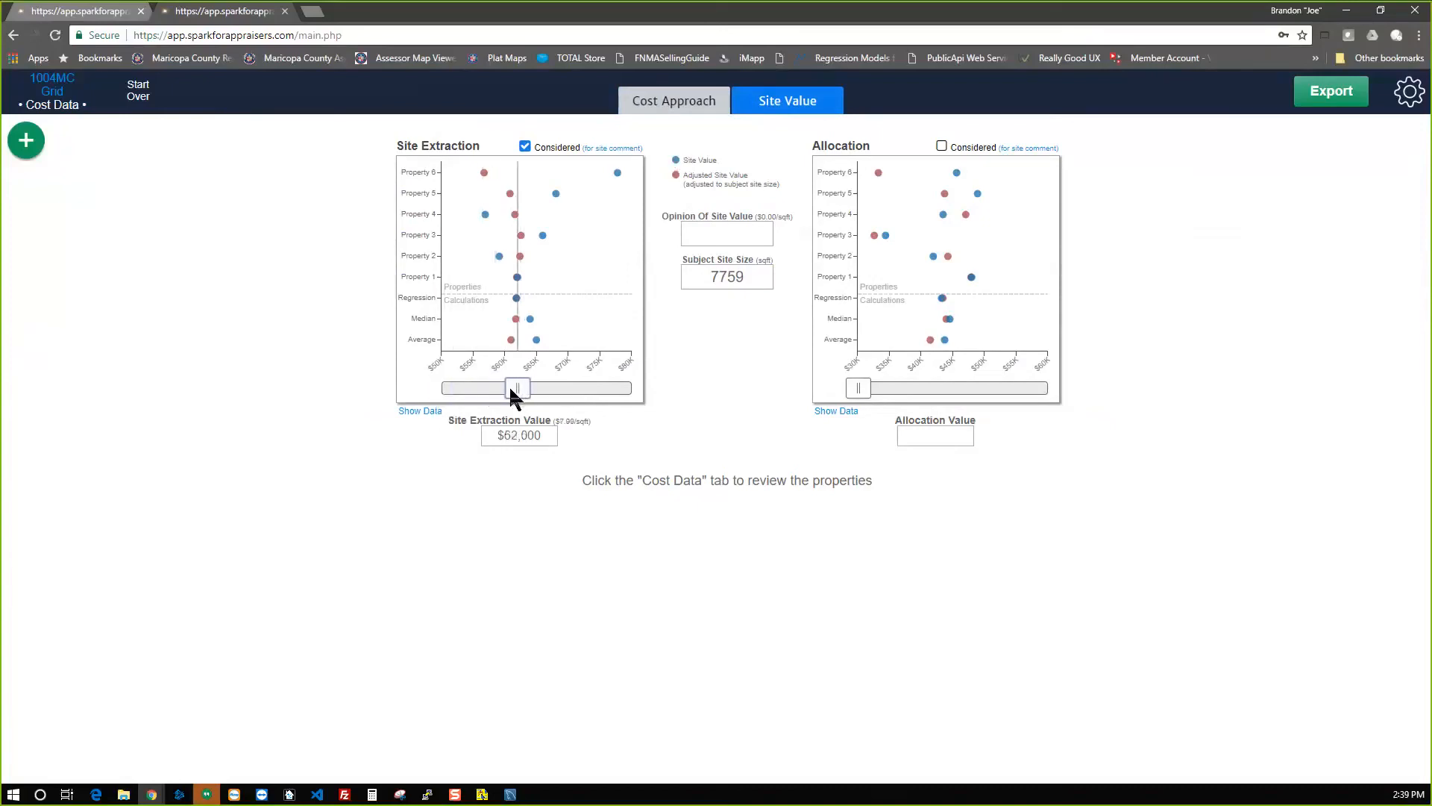
left_click_drag(543, 437, 492, 437)
left_click_drag(518, 388, 520, 389)
Examine Property 5's and Property 6's adjusted site values in the extraction chart against the chosen site extraction value.
mouse_move(514, 197)
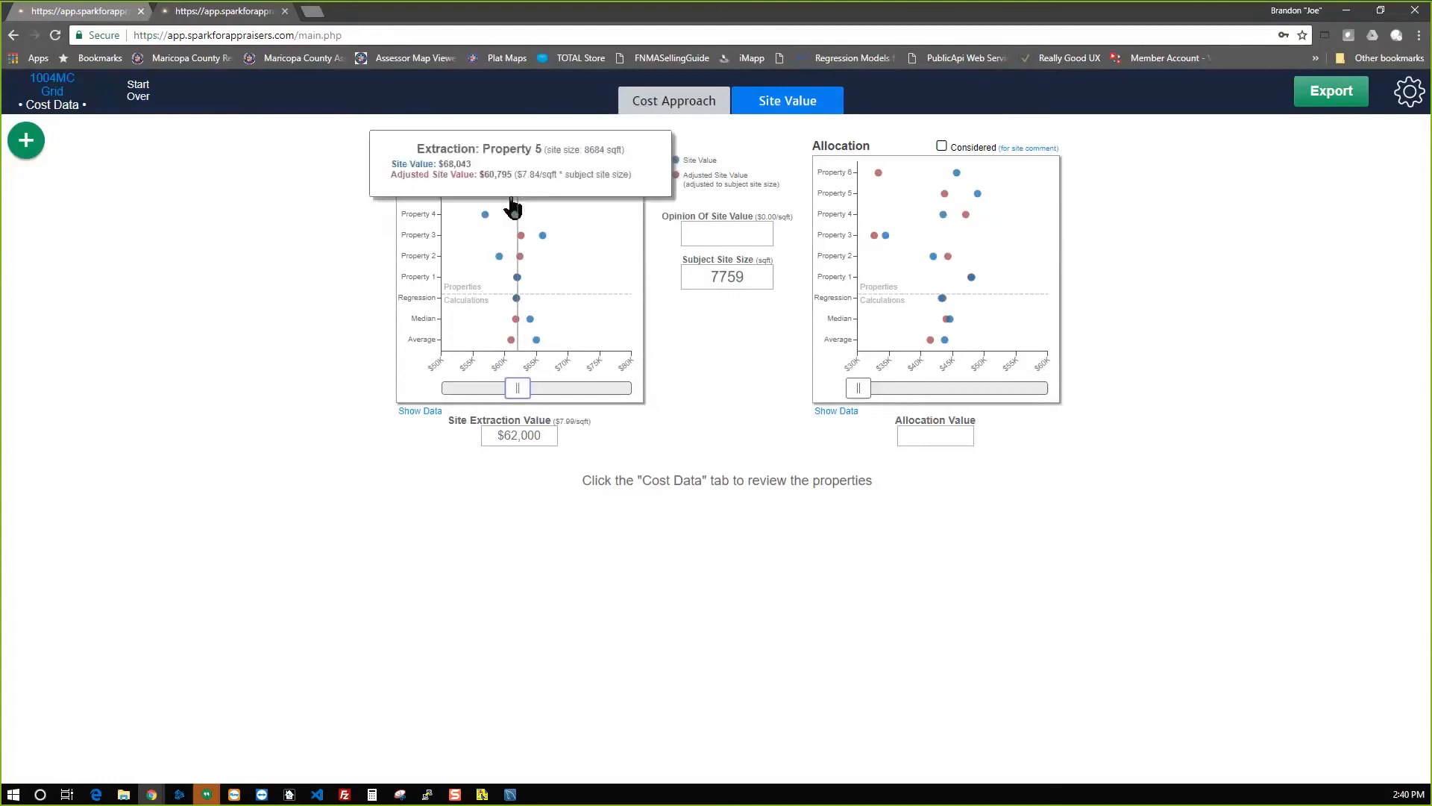
mouse_move(485, 173)
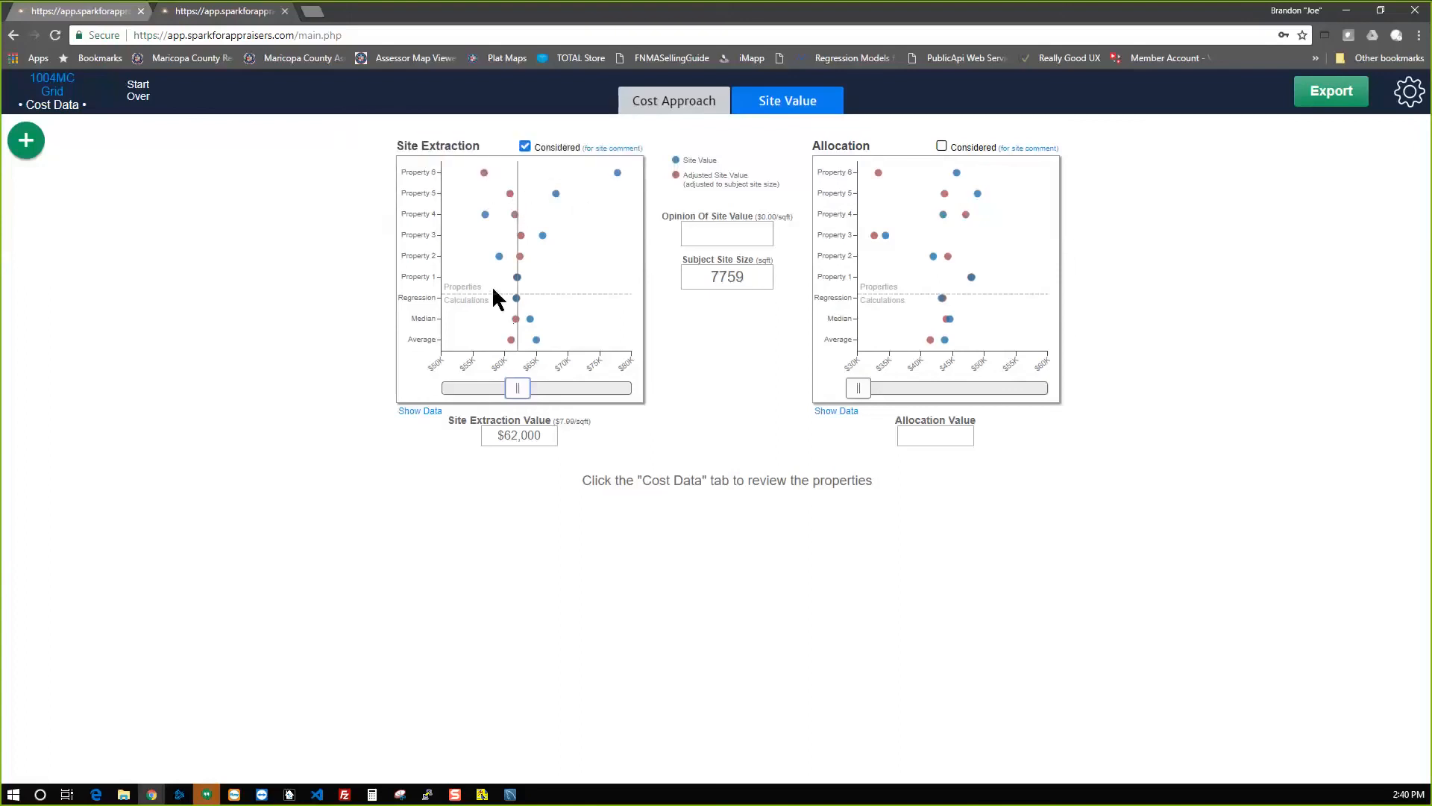
mouse_move(483, 174)
left_click(535, 438)
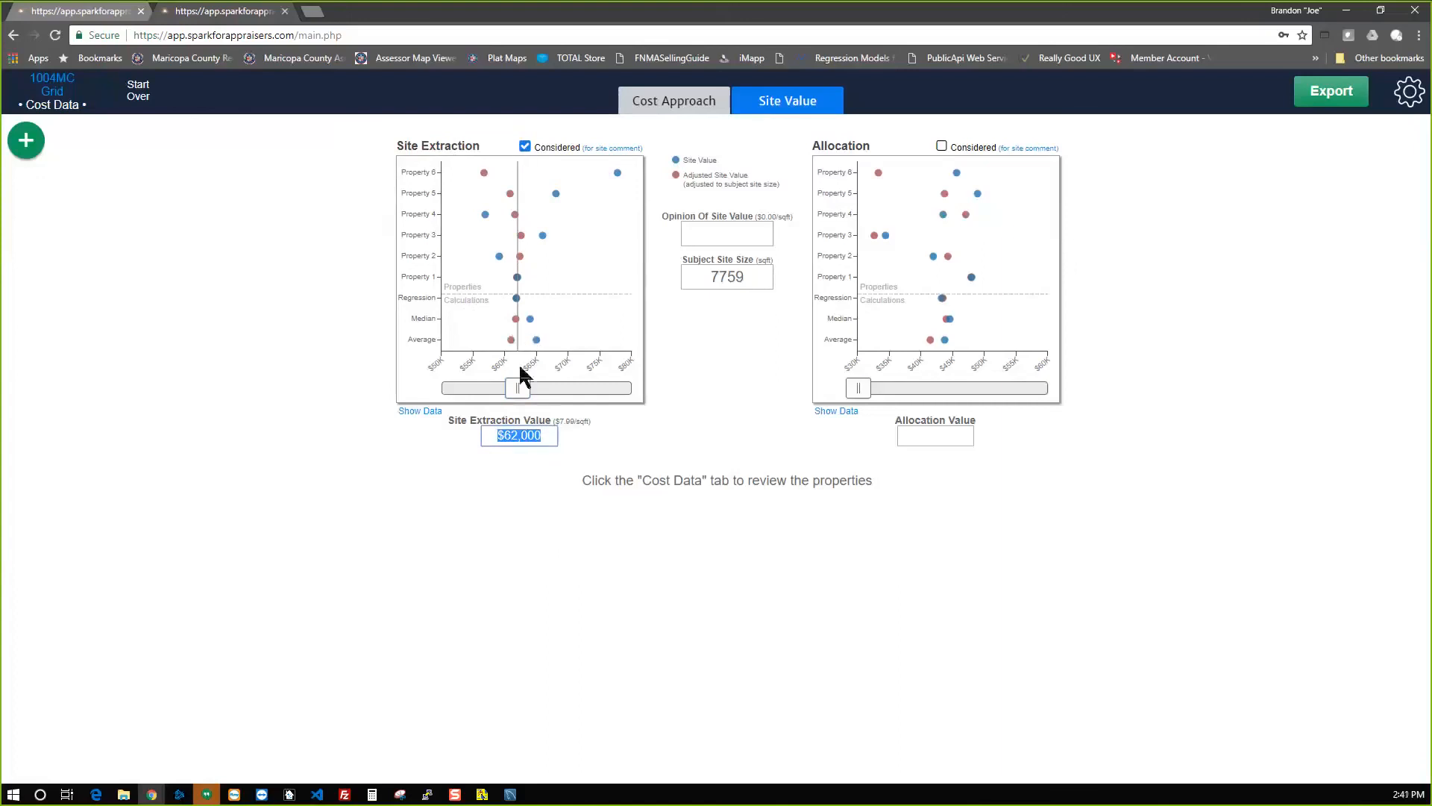
left_click(590, 505)
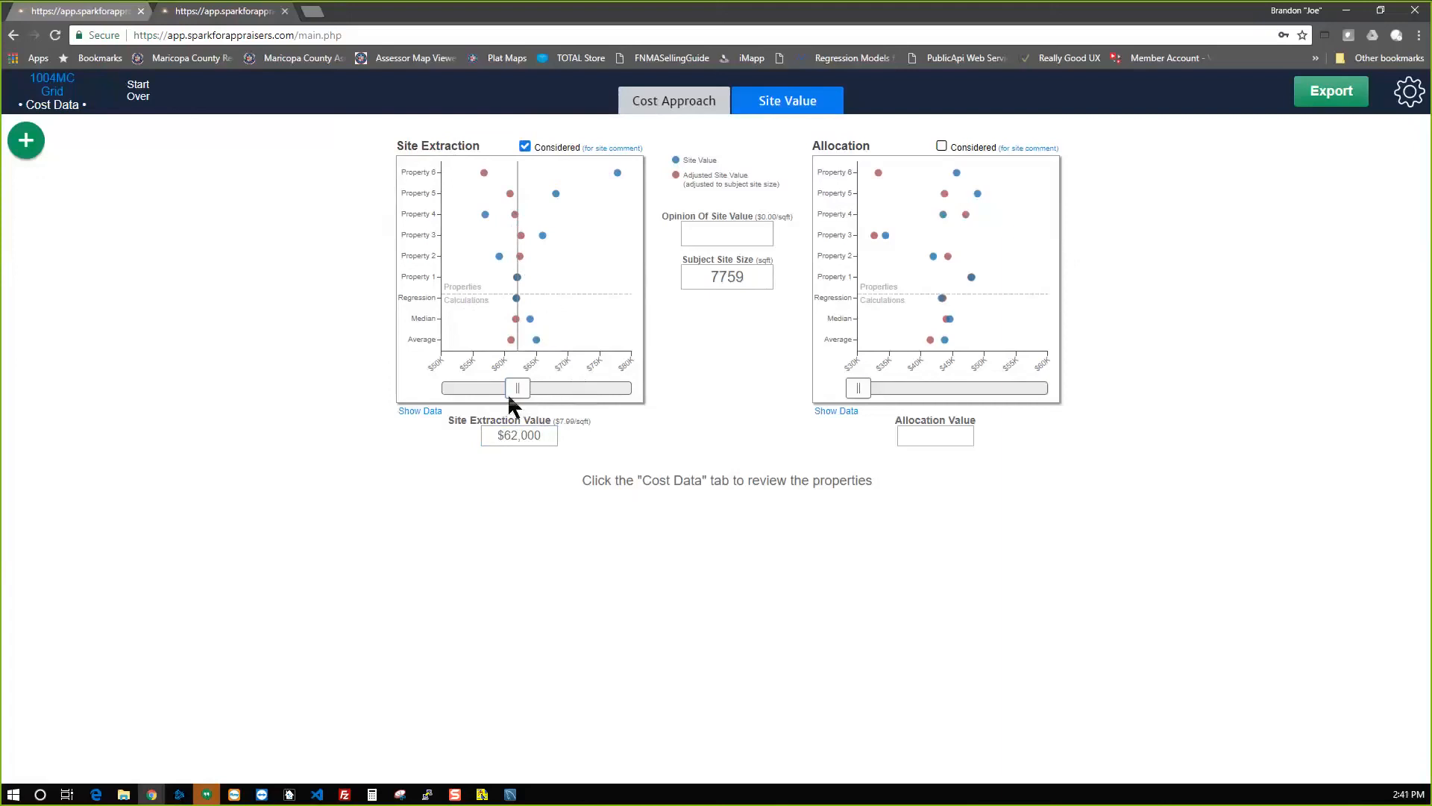
Try a site extraction value of $65,000, set it back to $62,000 and read the site value comment.
left_click_drag(516, 386, 524, 388)
mouse_move(523, 385)
left_mouse_down()
mouse_move(593, 379)
mouse_move(459, 363)
mouse_move(530, 368)
mouse_move(532, 344)
mouse_move(480, 351)
mouse_move(549, 344)
mouse_move(536, 395)
left_mouse_up()
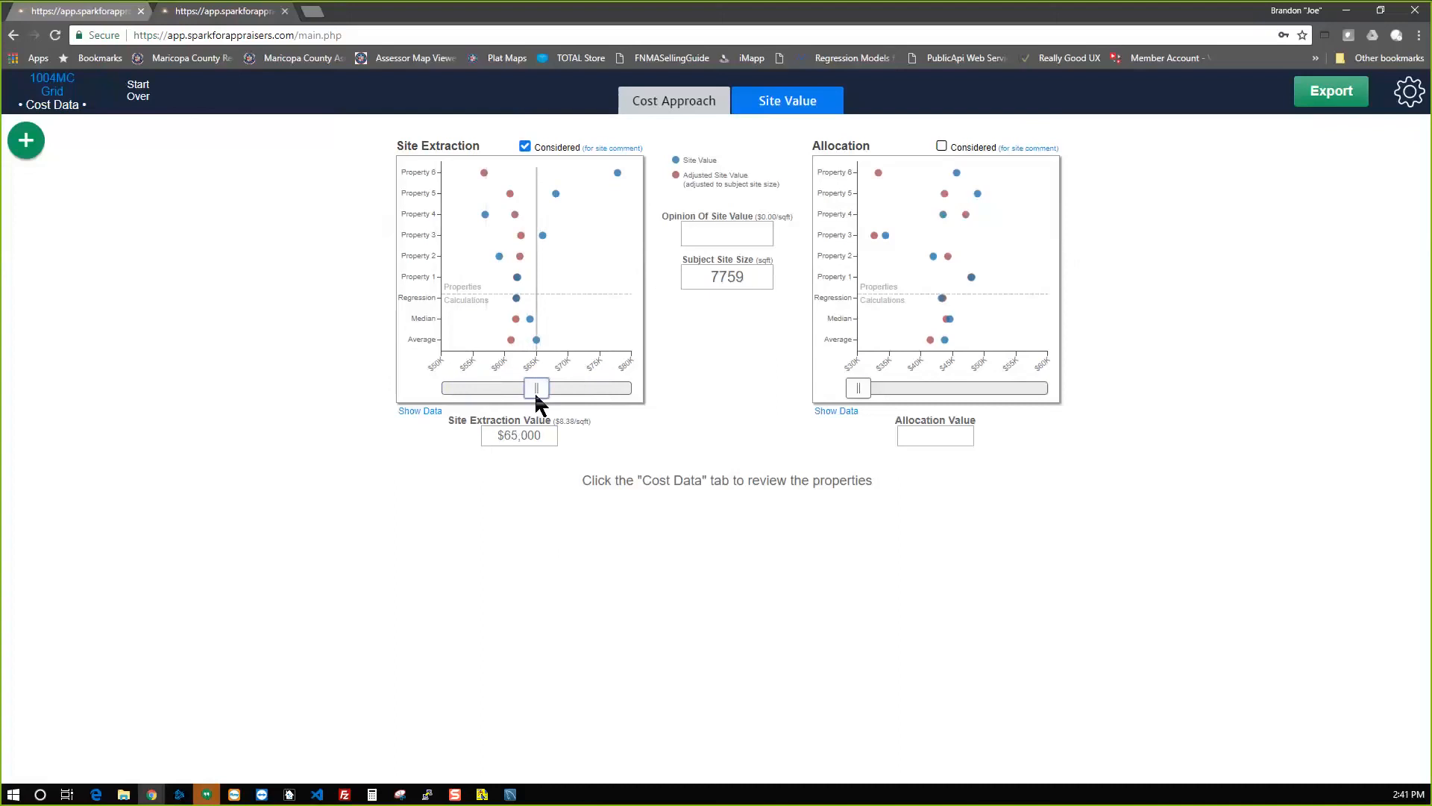
mouse_move(537, 394)
left_mouse_down()
mouse_move(576, 381)
mouse_move(519, 379)
left_mouse_up()
left_click_drag(549, 434, 475, 464)
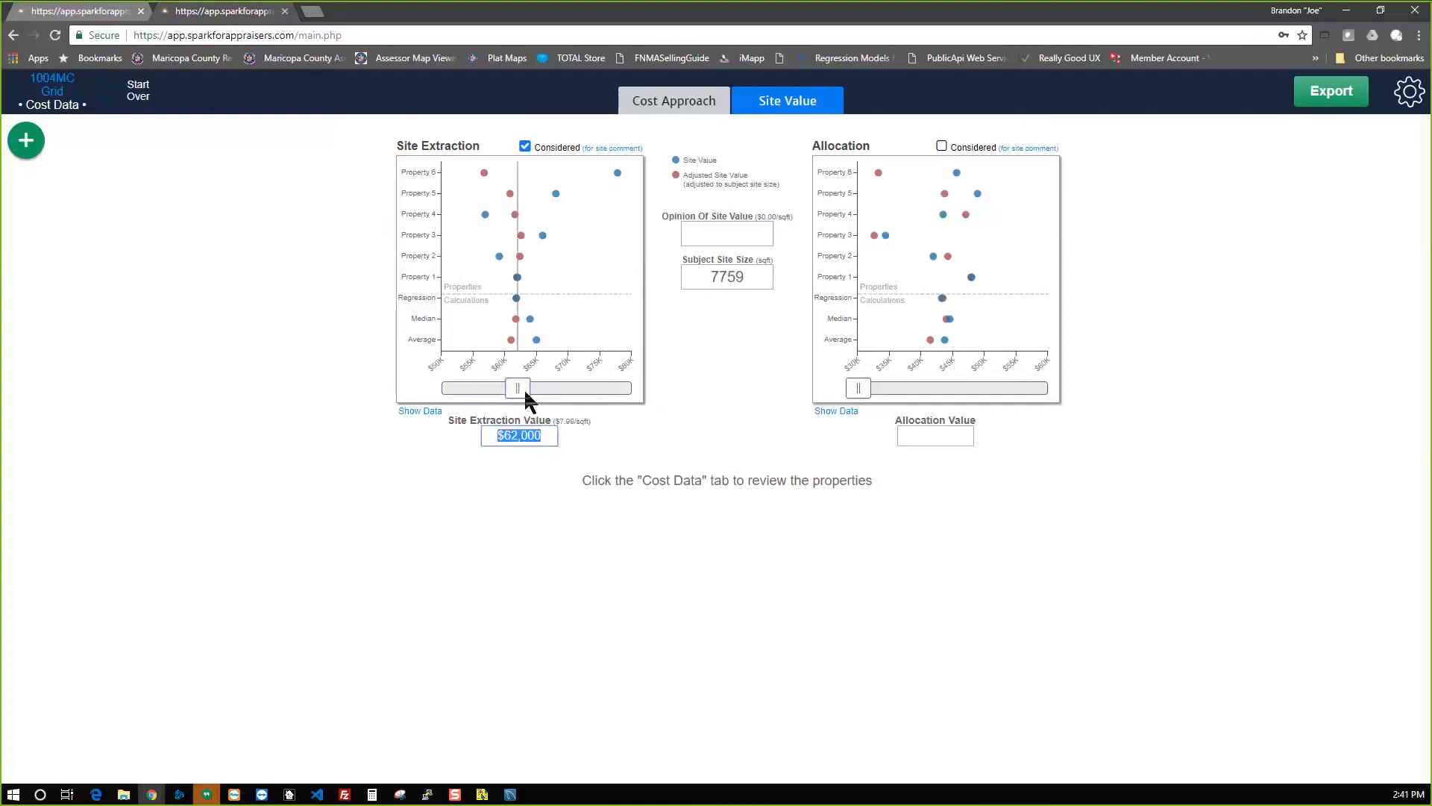
left_click(593, 488)
mouse_move(541, 387)
left_mouse_down()
mouse_move(571, 387)
mouse_move(436, 387)
mouse_move(518, 385)
left_mouse_up()
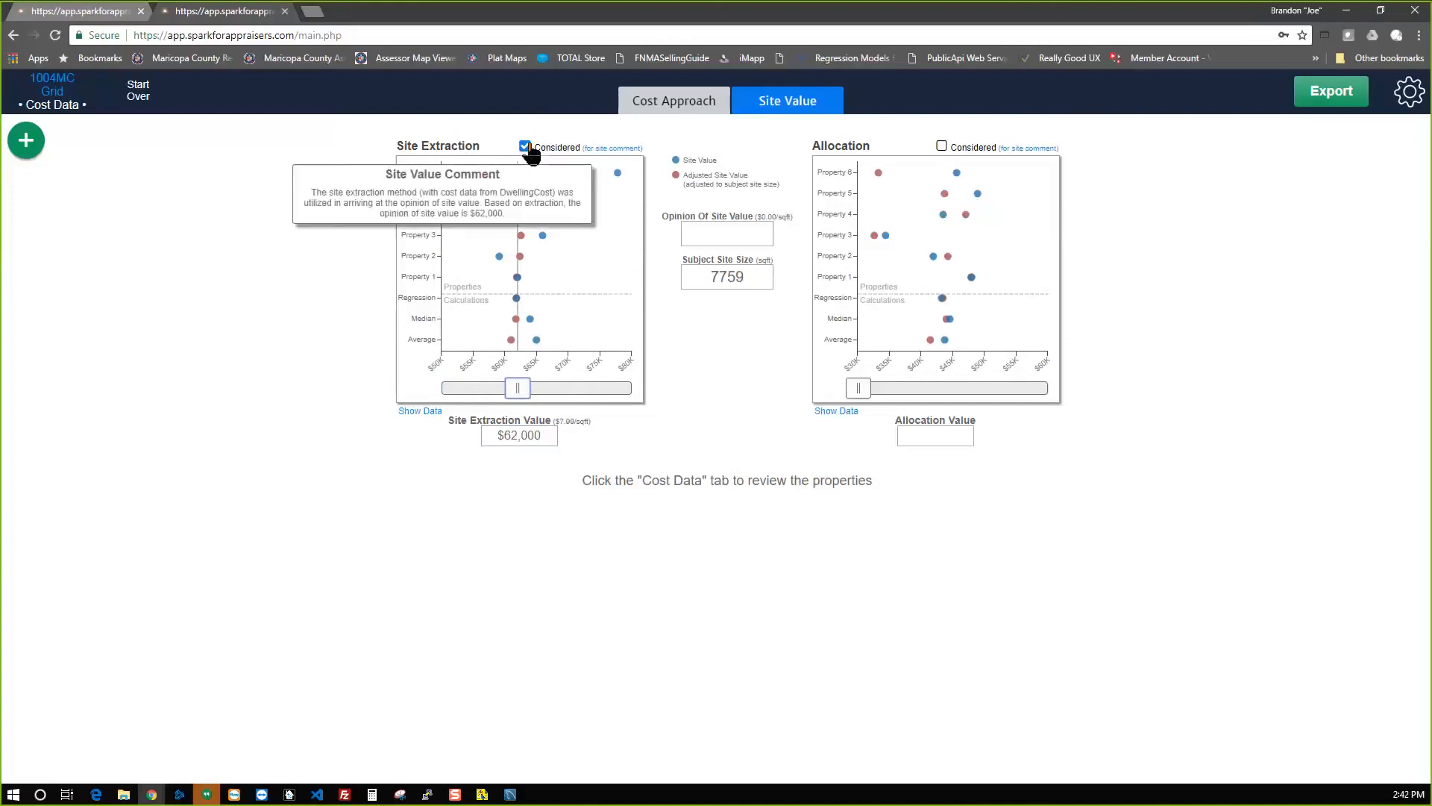
mouse_move(614, 150)
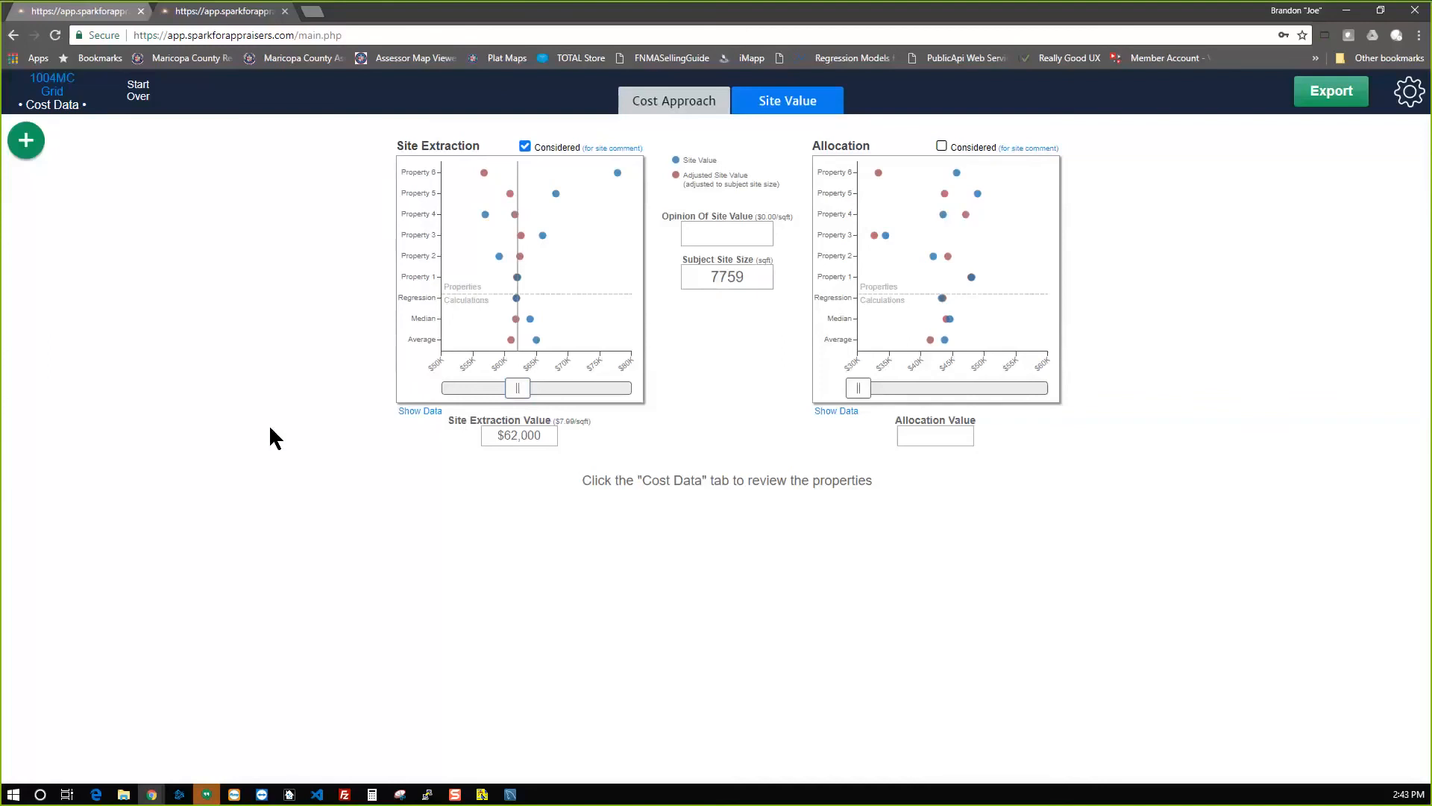
Check Property 3's allocation percentage in the cost approach and examine the allocation chart's regression and Property 3 points in the site value analysis.
left_click(682, 103)
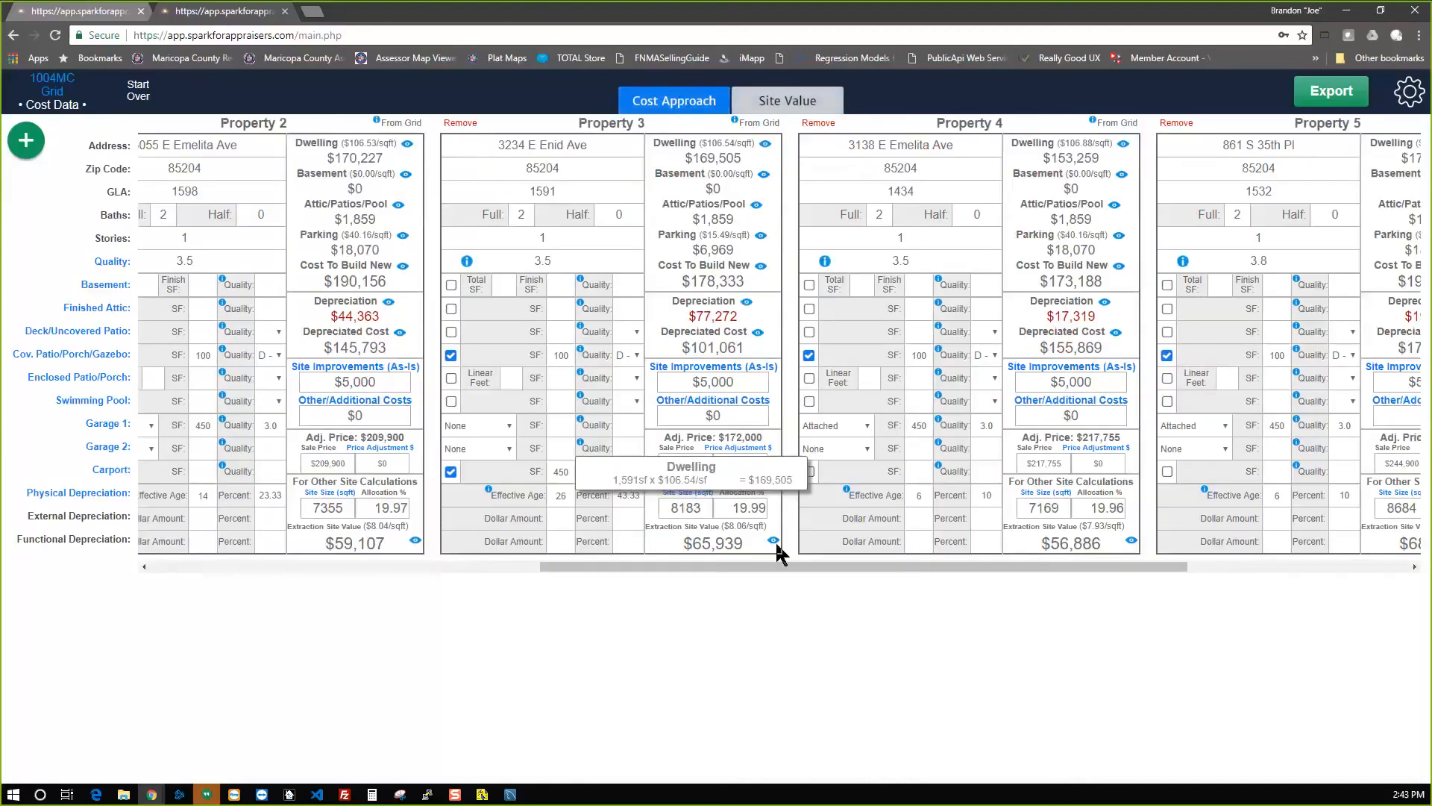
left_click(751, 511)
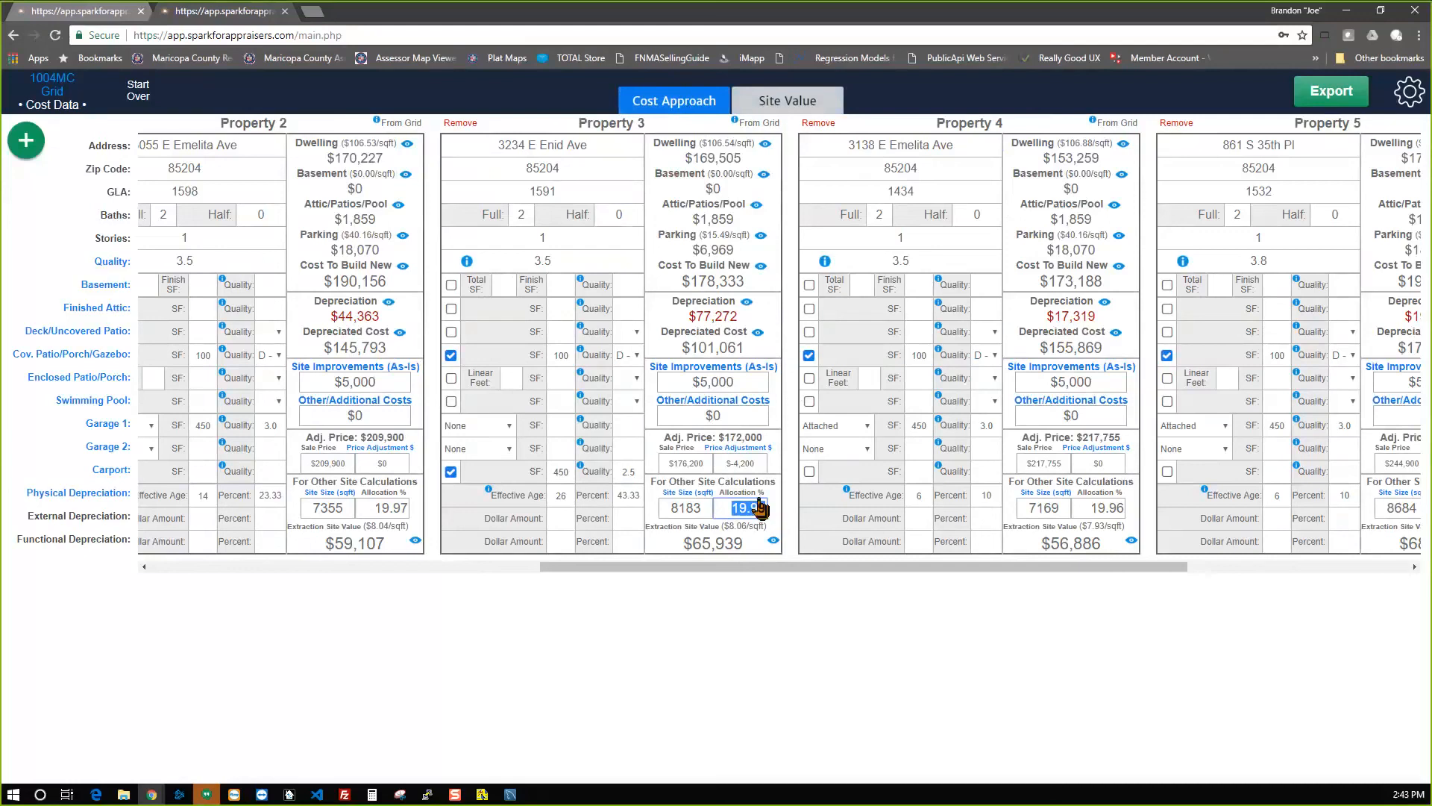
left_click(751, 509)
left_click_drag(725, 510, 777, 512)
left_click(787, 108)
mouse_move(943, 304)
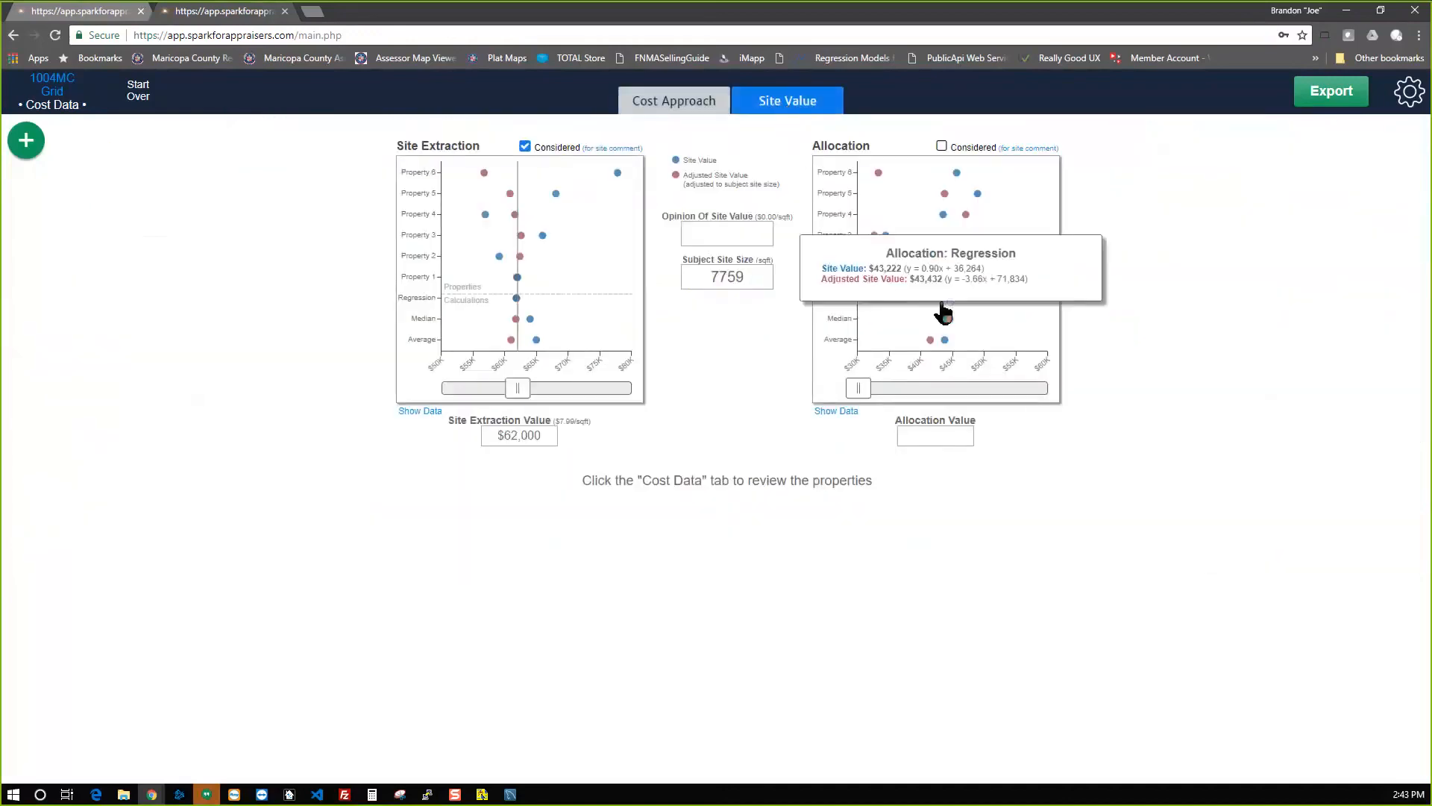
mouse_move(887, 237)
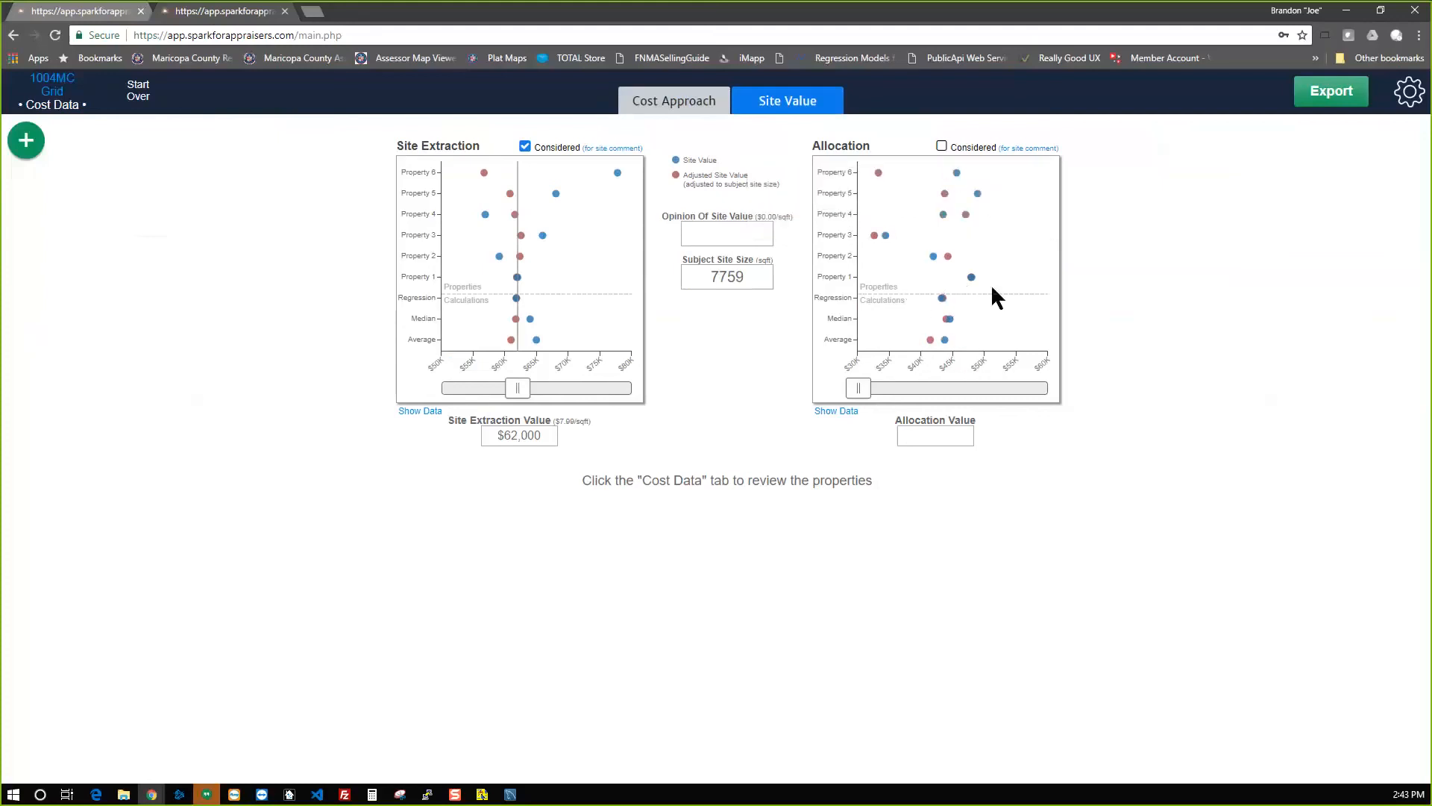
Set the allocation value to $46,000 and read the site value comment covering both methods.
left_click_drag(858, 388, 959, 388)
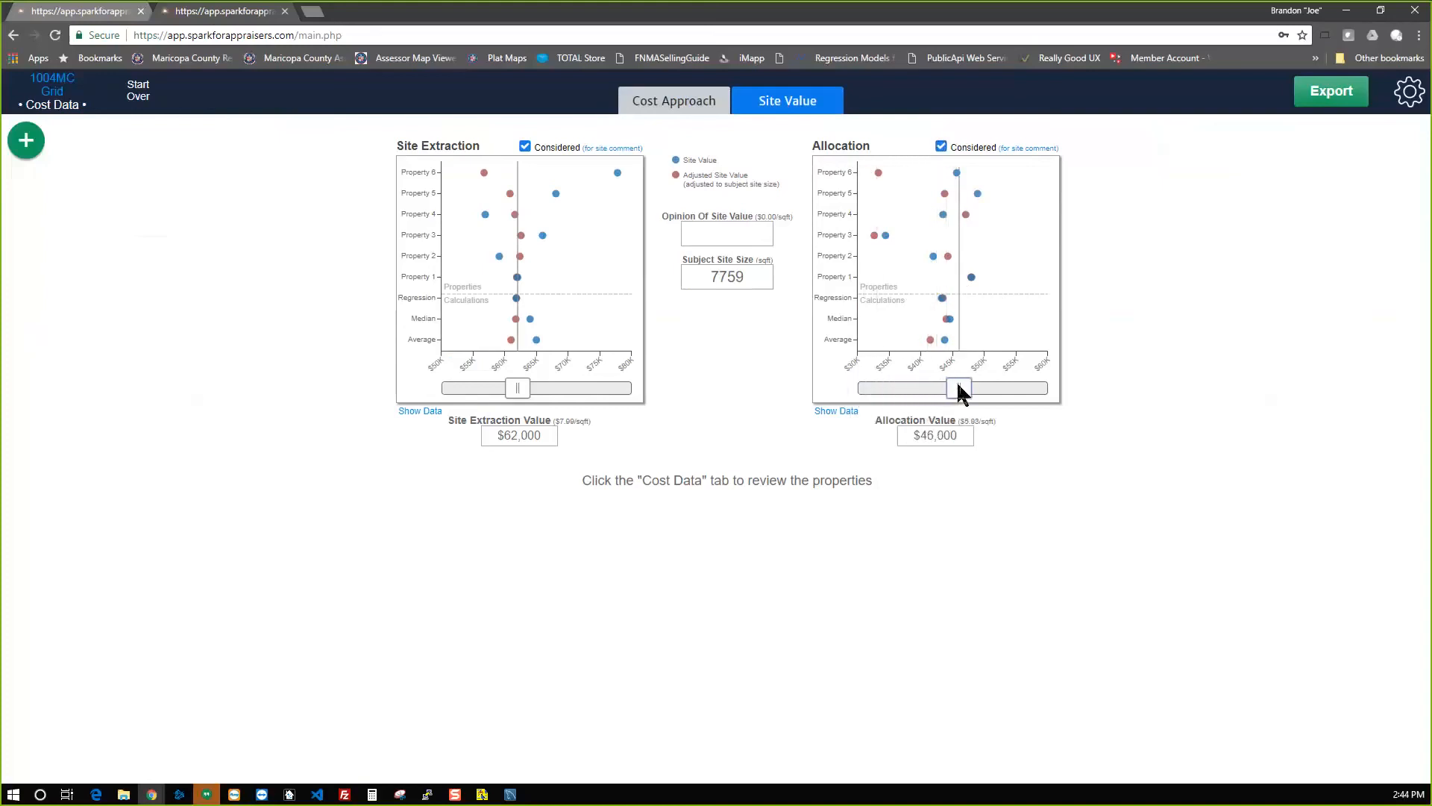
mouse_move(949, 256)
left_click_drag(914, 435, 952, 435)
left_click(968, 521)
left_click_drag(543, 431, 470, 450)
left_click_drag(962, 435, 832, 462)
left_click(892, 521)
left_click_drag(964, 439, 896, 437)
left_click(961, 440)
left_click_drag(964, 436, 899, 436)
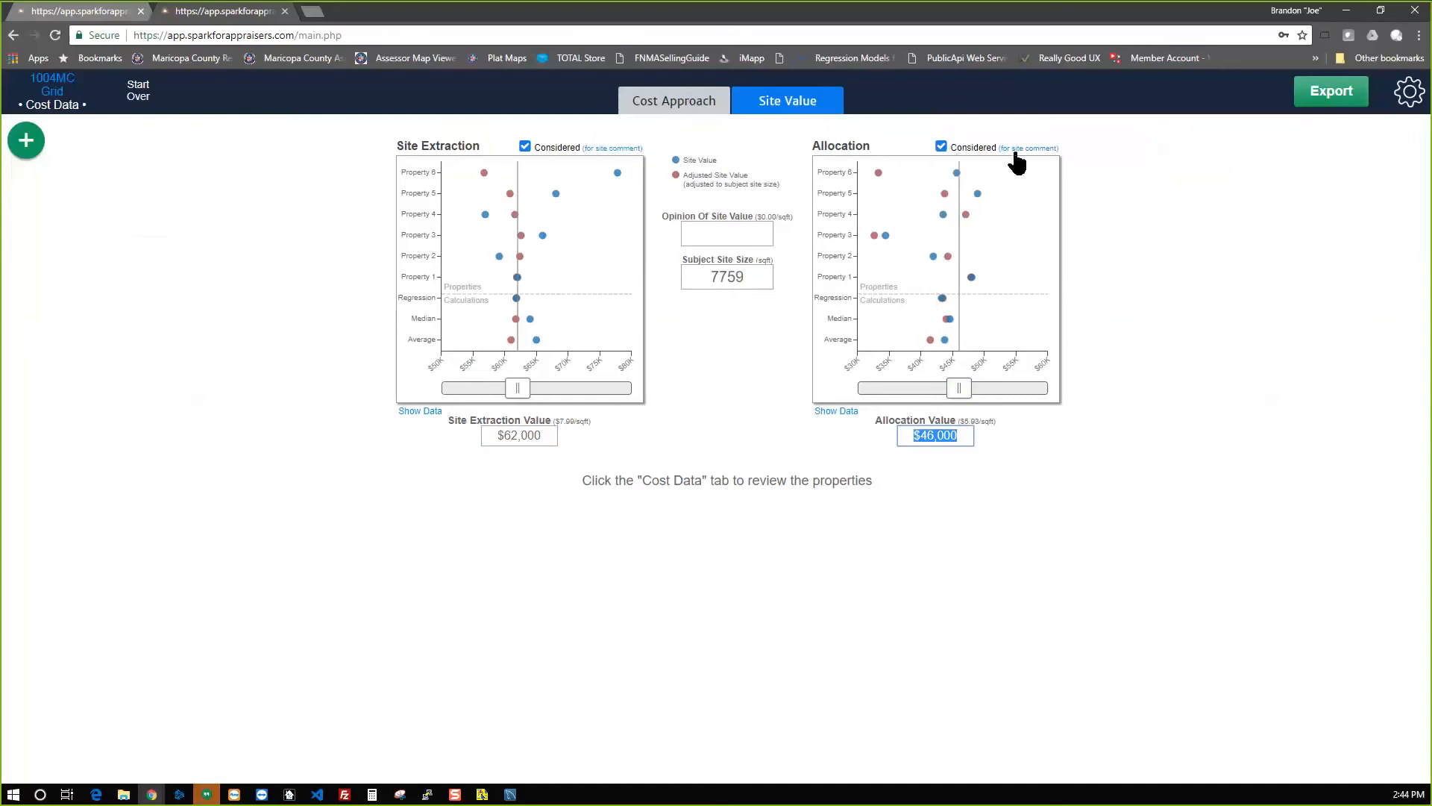
mouse_move(1025, 153)
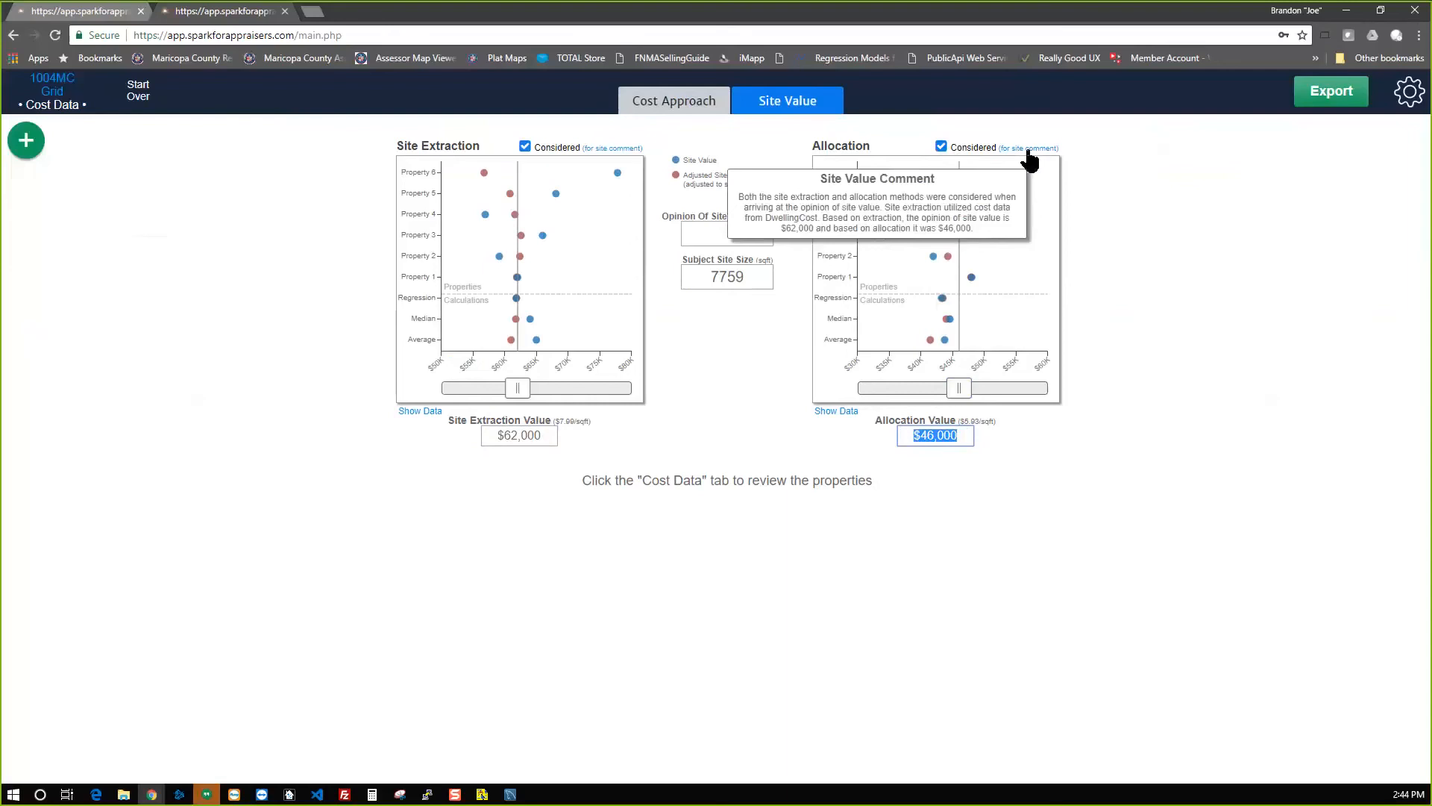
Enter $60,000 as the opinion of site value and compare it with the site extraction value.
left_click(726, 232)
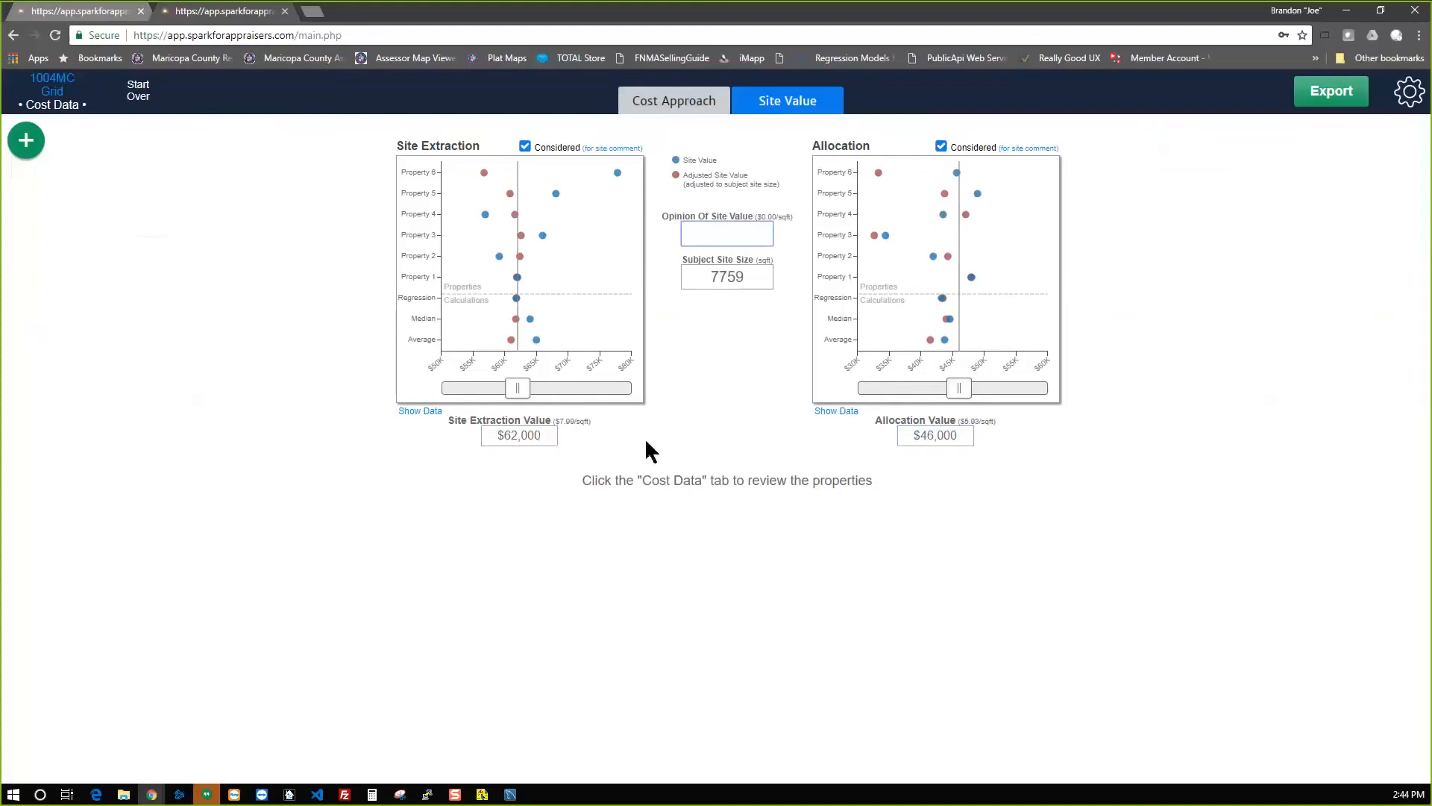
type("650")
key("BackSpace")
key("BackSpace")
type("0000")
key("Tab")
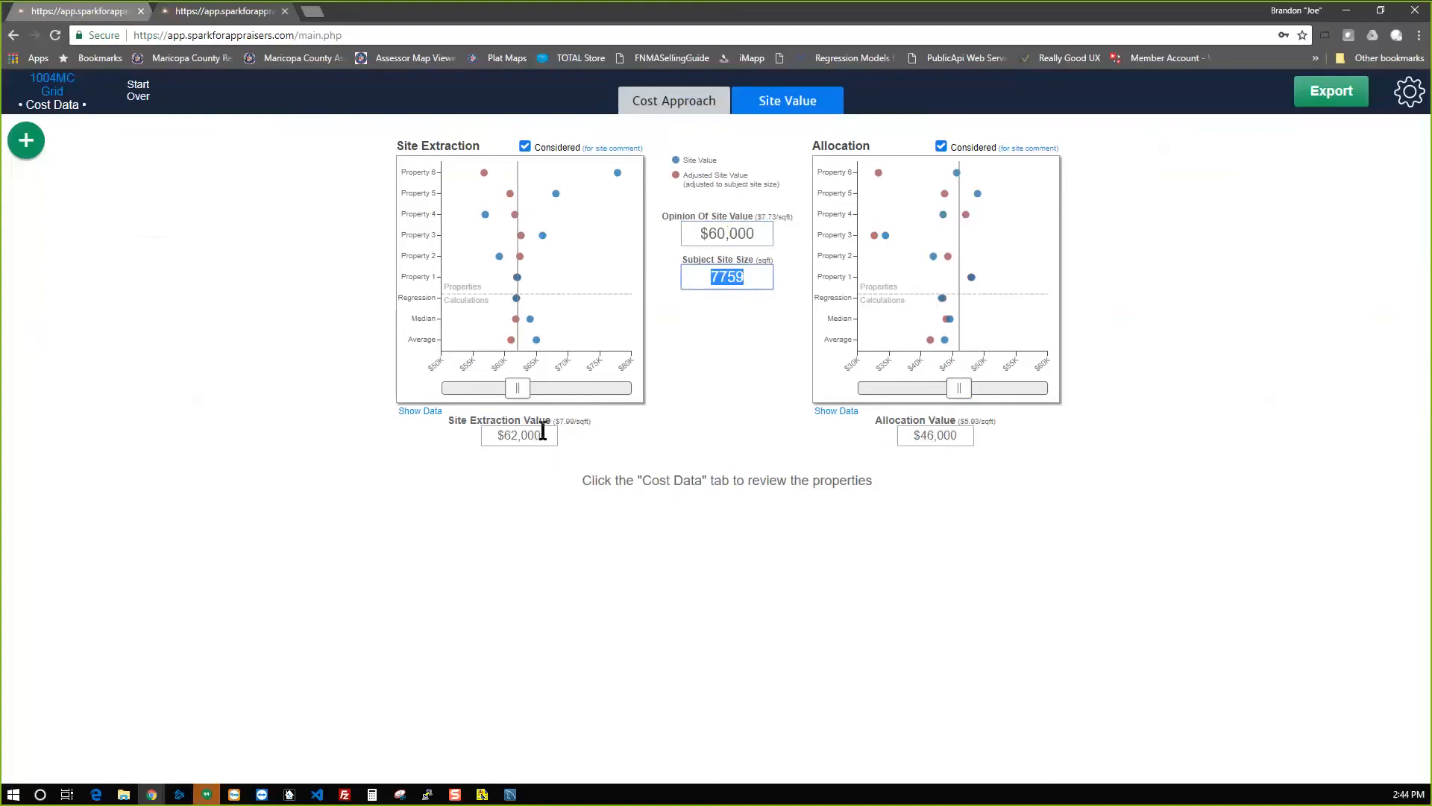
left_click(521, 435)
left_click_drag(483, 437, 682, 427)
left_click(682, 427)
left_click(749, 237)
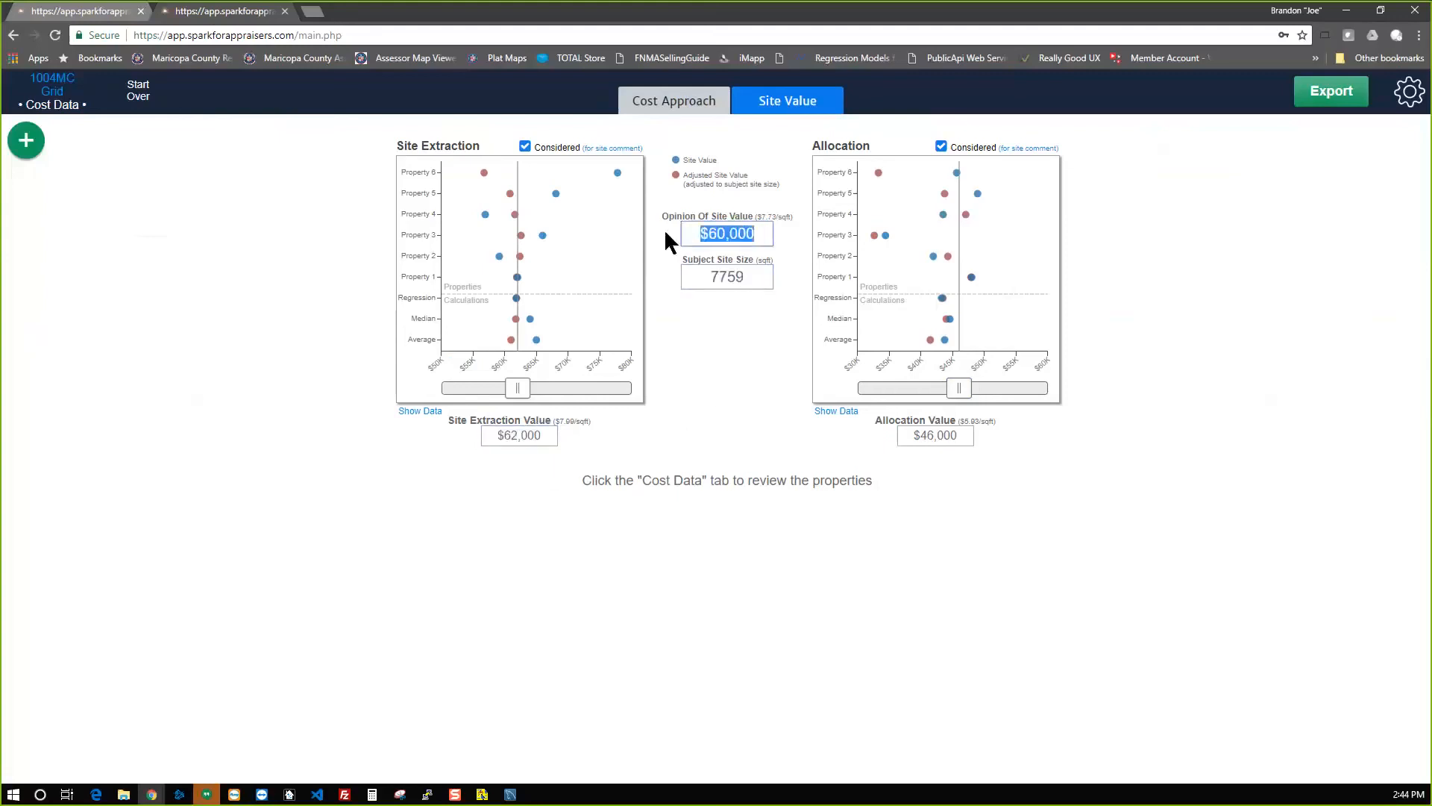
left_click(747, 403)
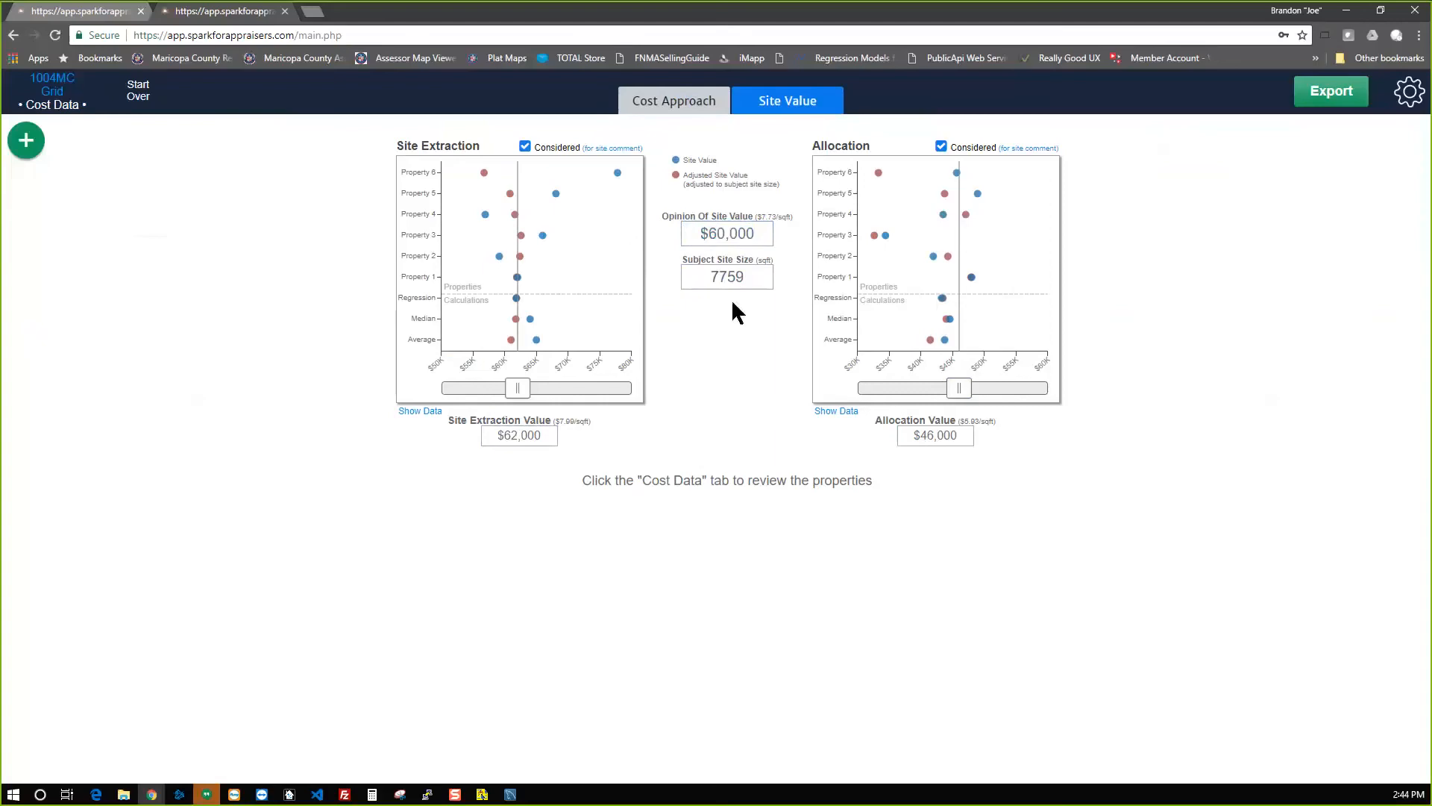
Review the subject's site value and total cost breakdown in the cost approach, comparing them with the opinion of site value.
left_click(698, 106)
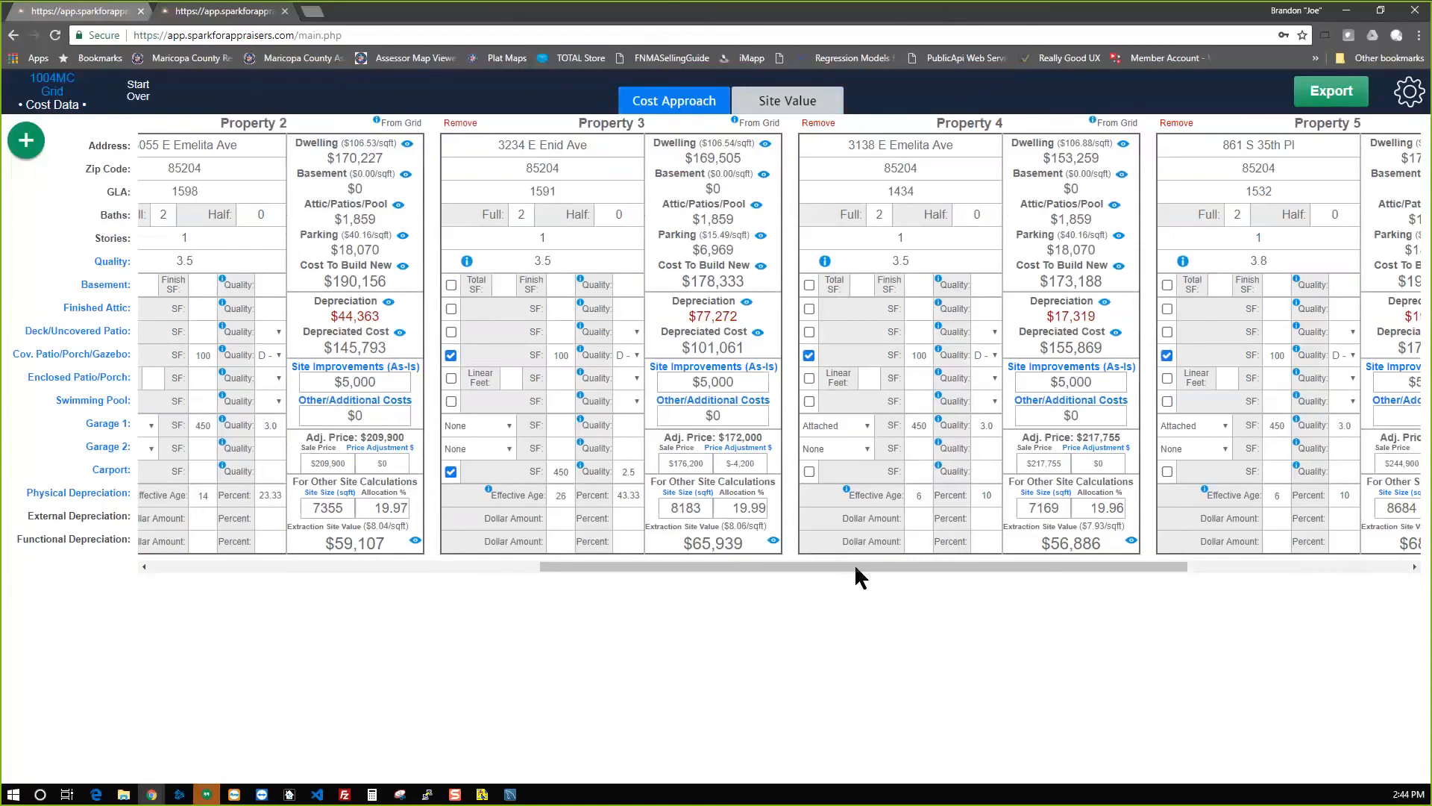
left_click_drag(874, 564, 659, 558)
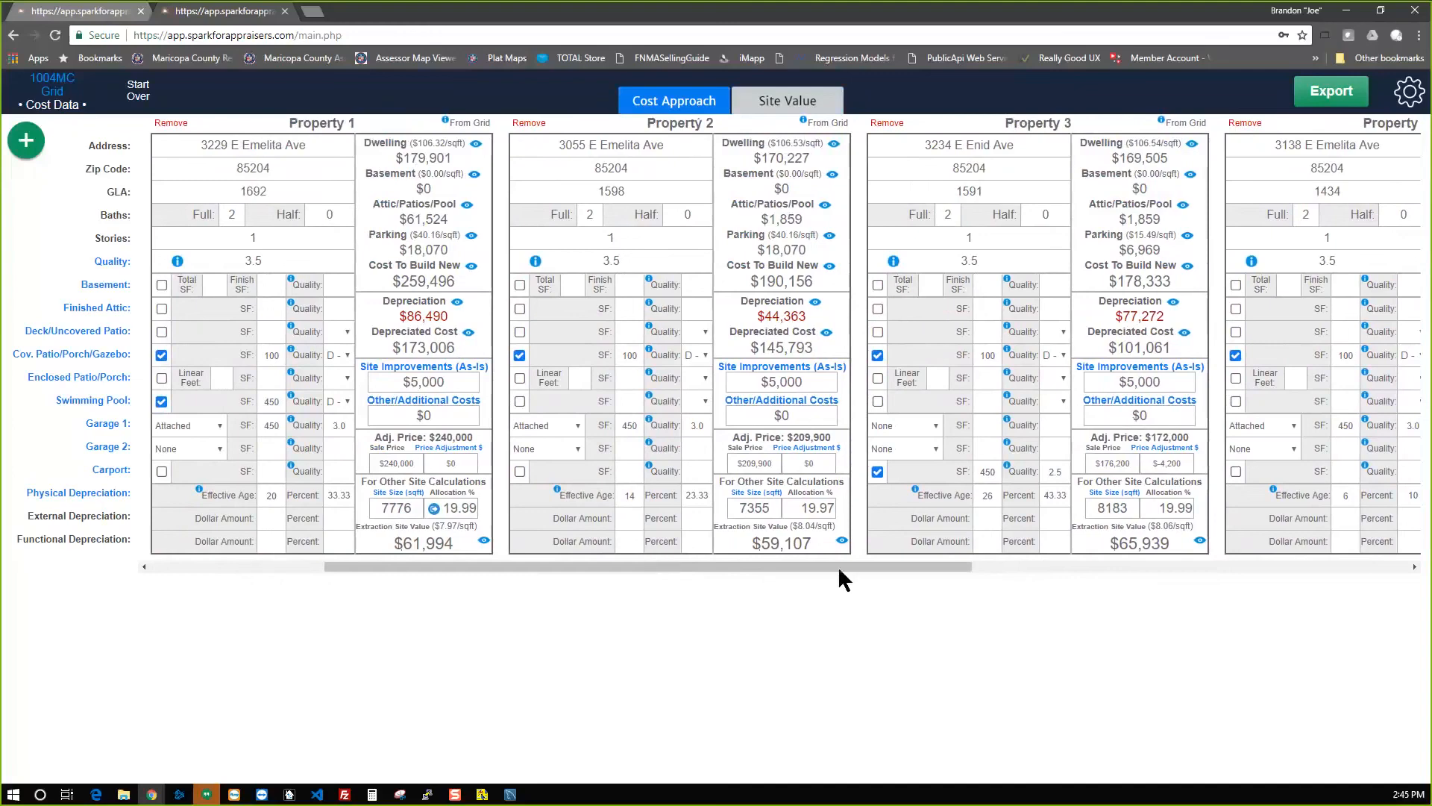
left_click_drag(843, 566, 547, 581)
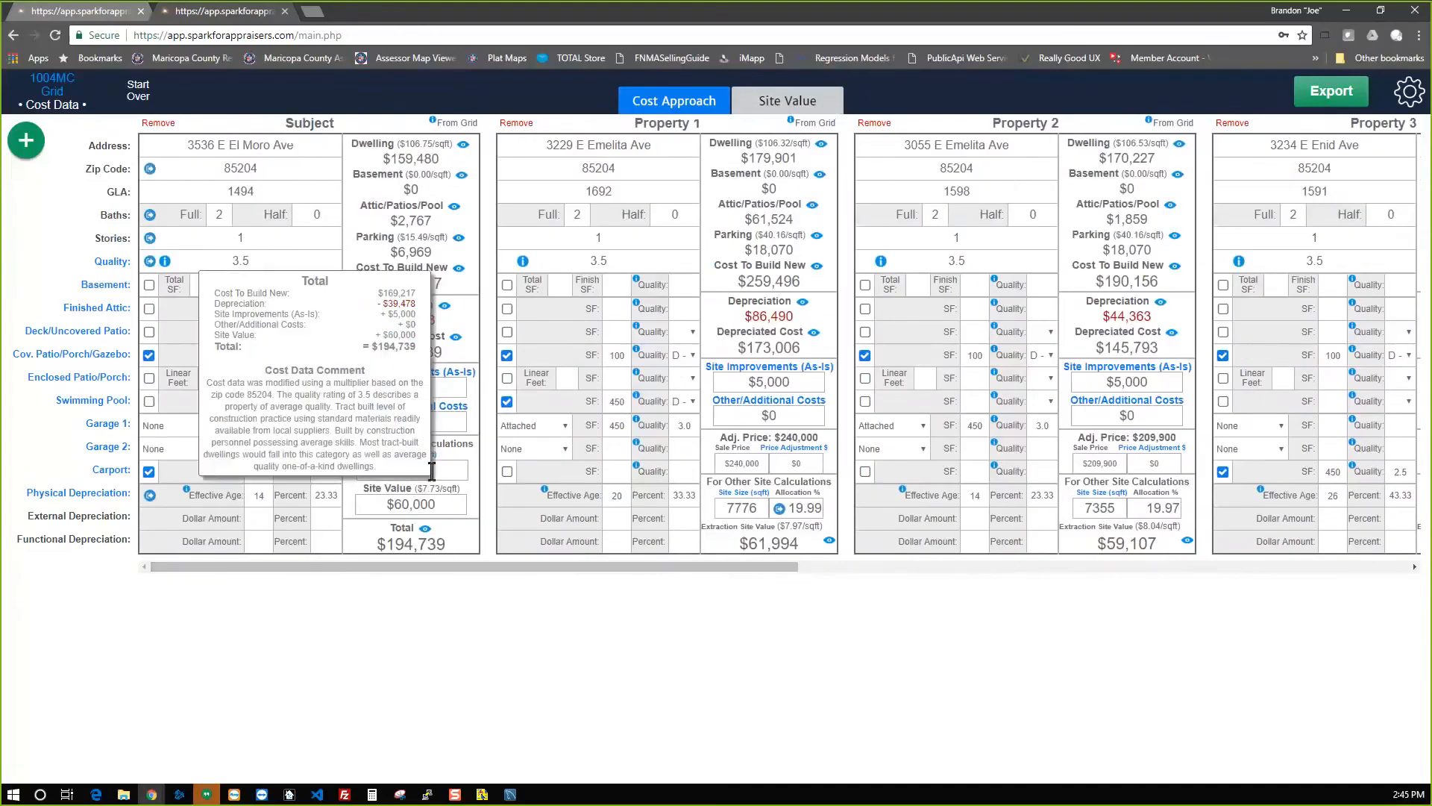
left_click(783, 105)
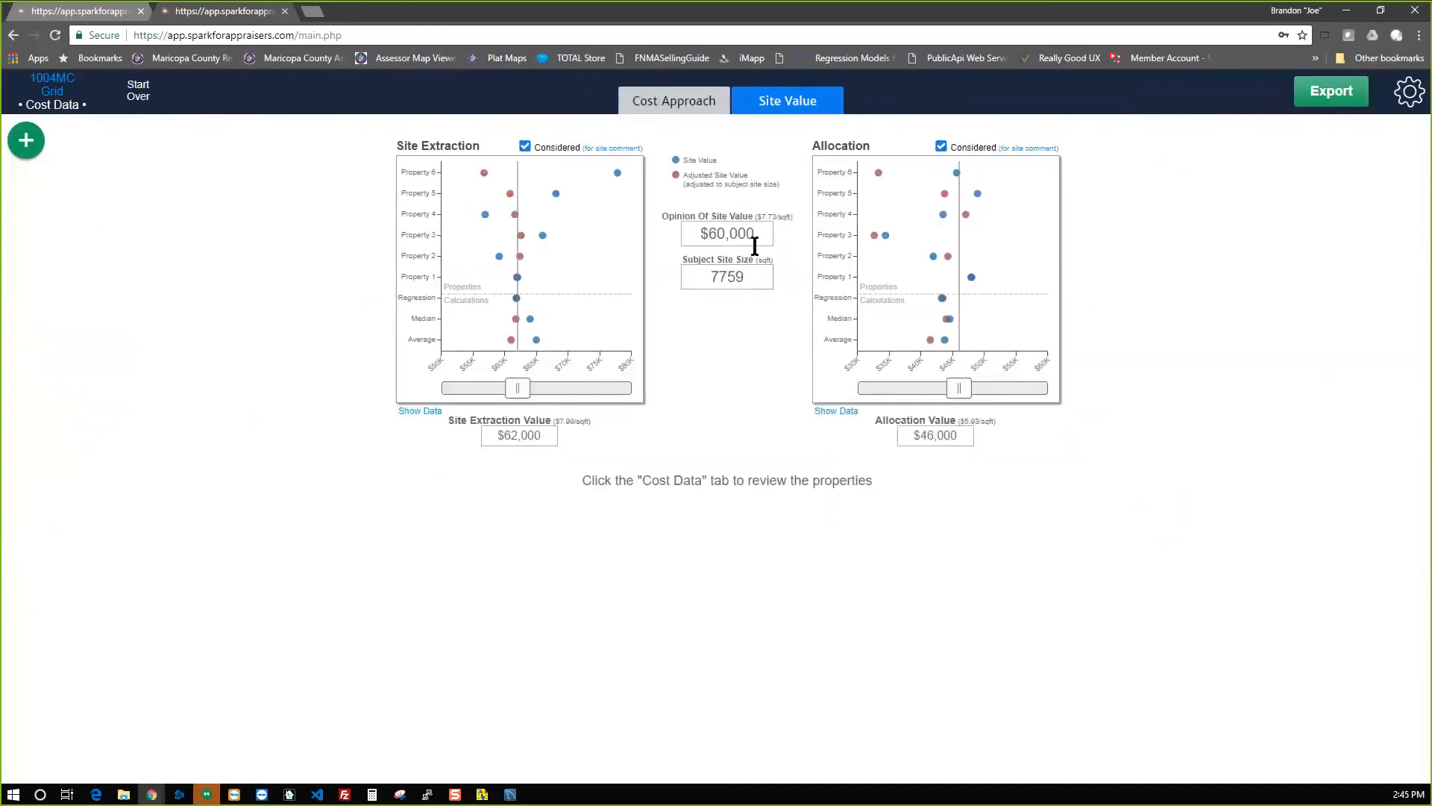
left_click(737, 233)
left_click(690, 103)
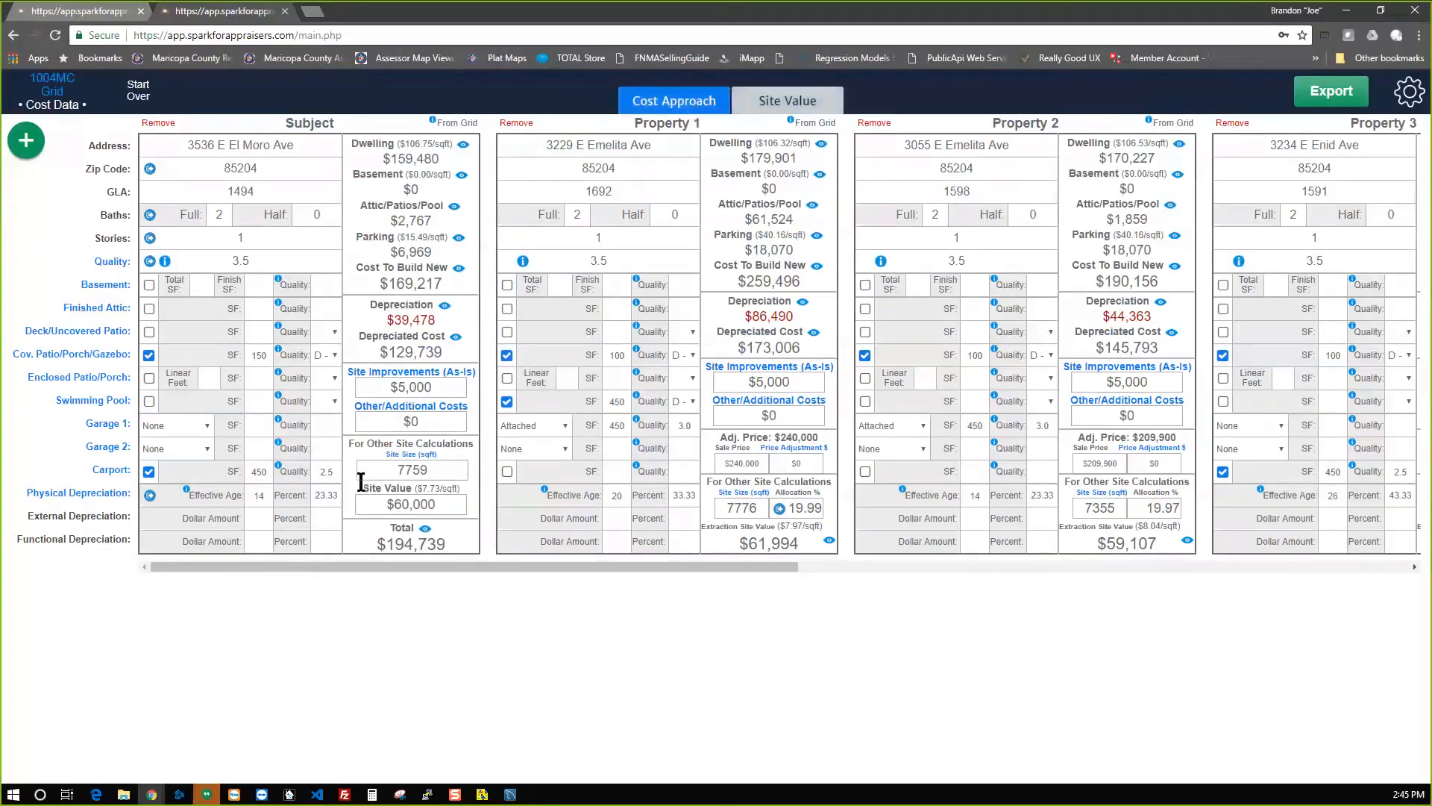
left_click(360, 504)
left_click_drag(380, 546, 446, 544)
left_click(441, 579)
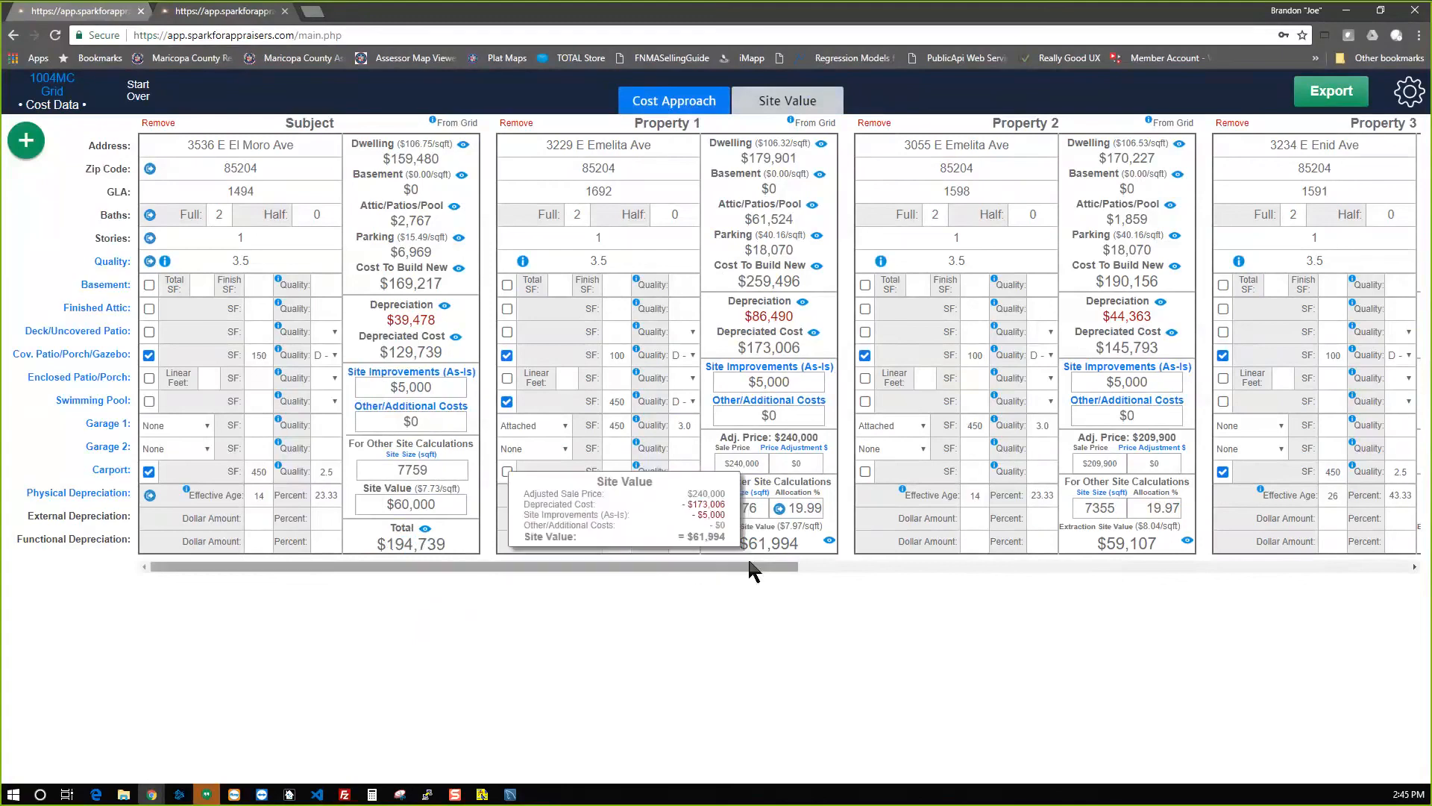
left_click(787, 103)
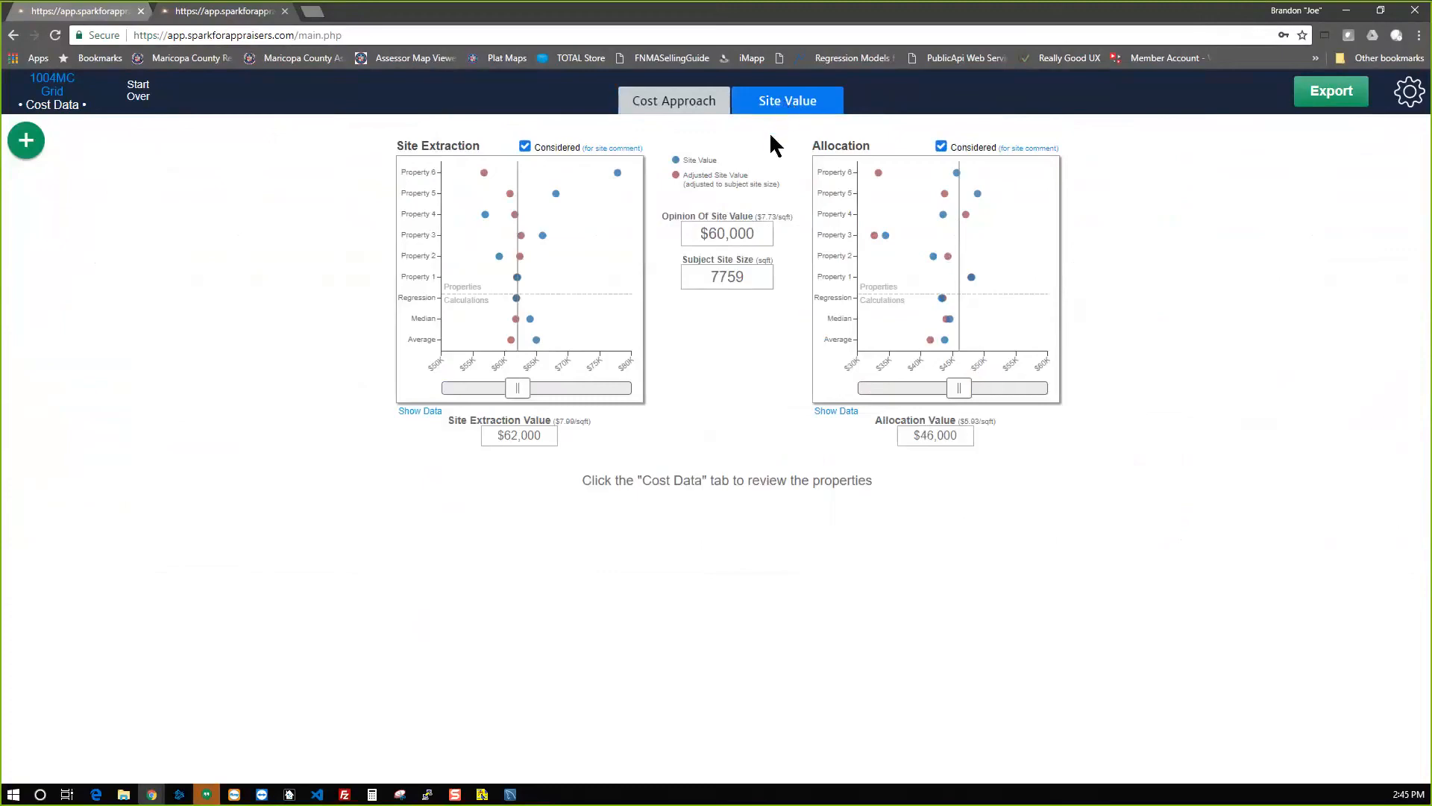
key("F12")
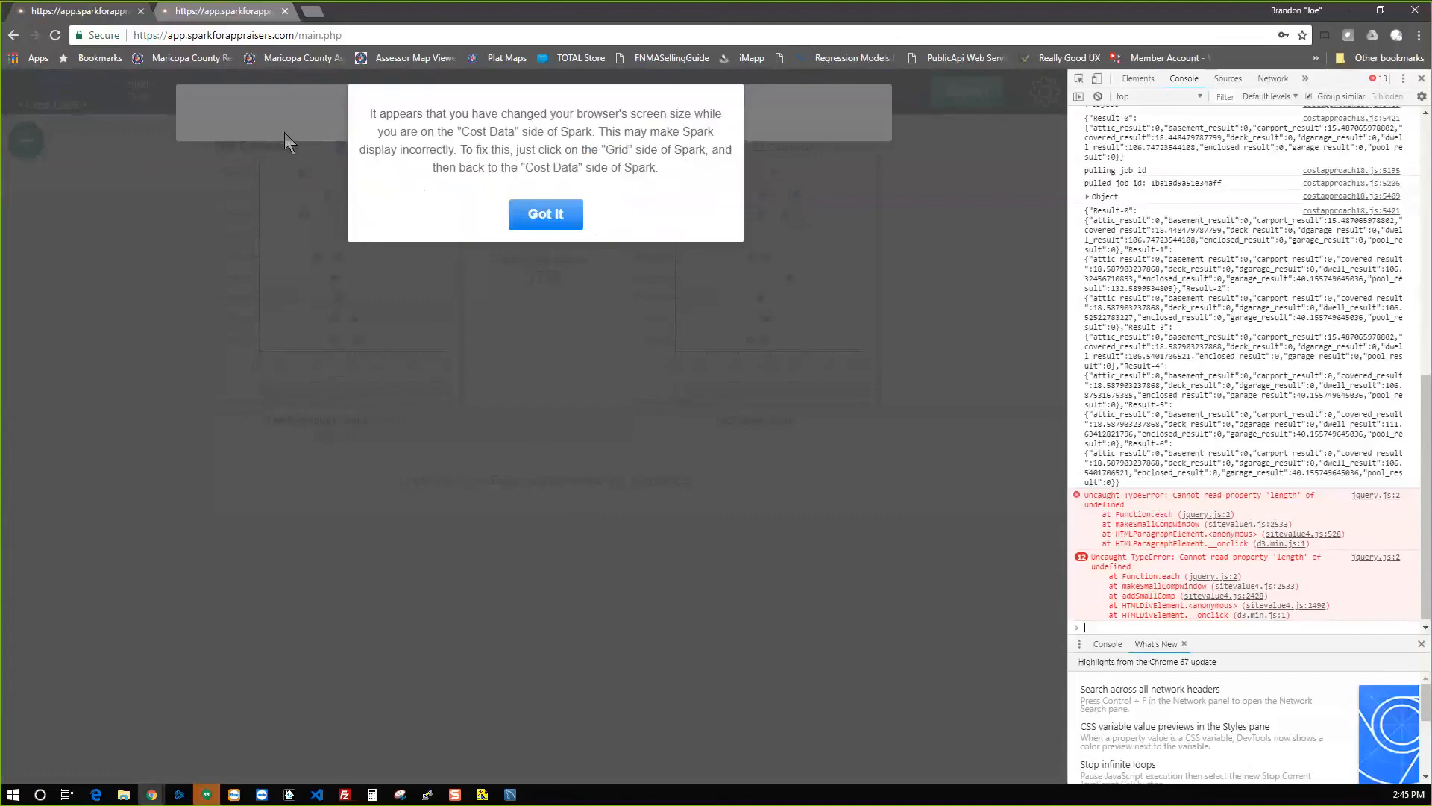
left_click(529, 213)
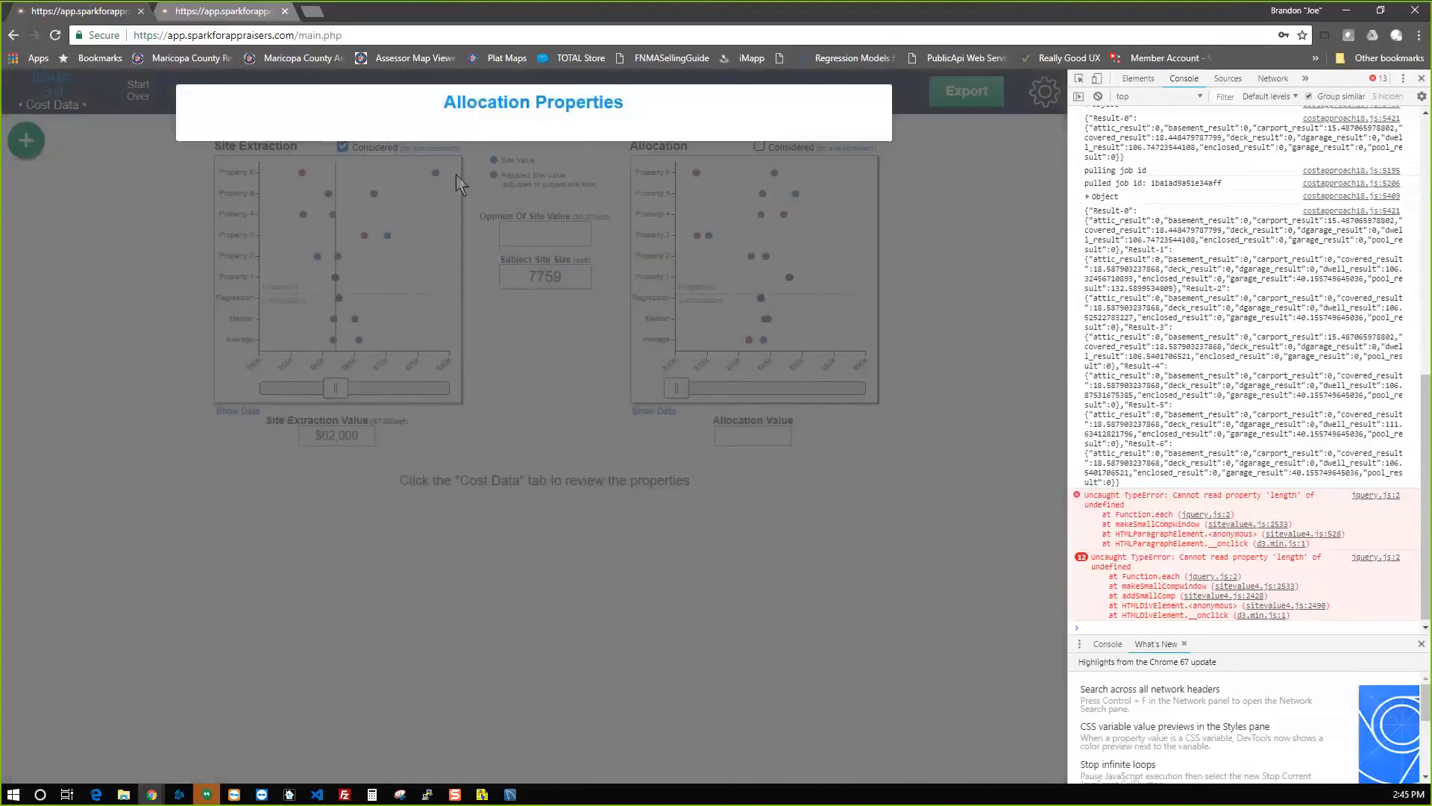
key("F12")
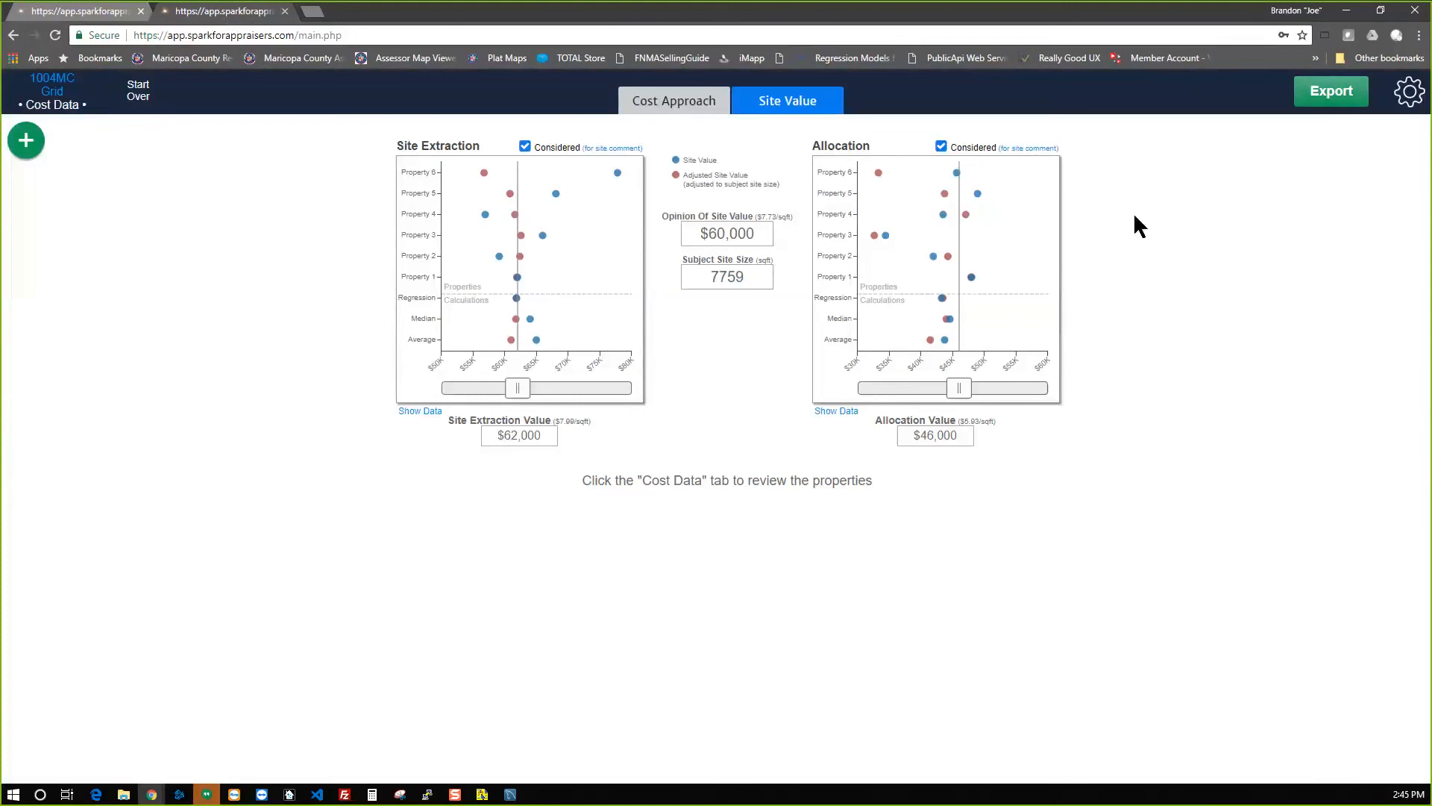
Export the grid and cost data using the preset export settings, including the cost approach, comments and workfile.
left_click(1332, 98)
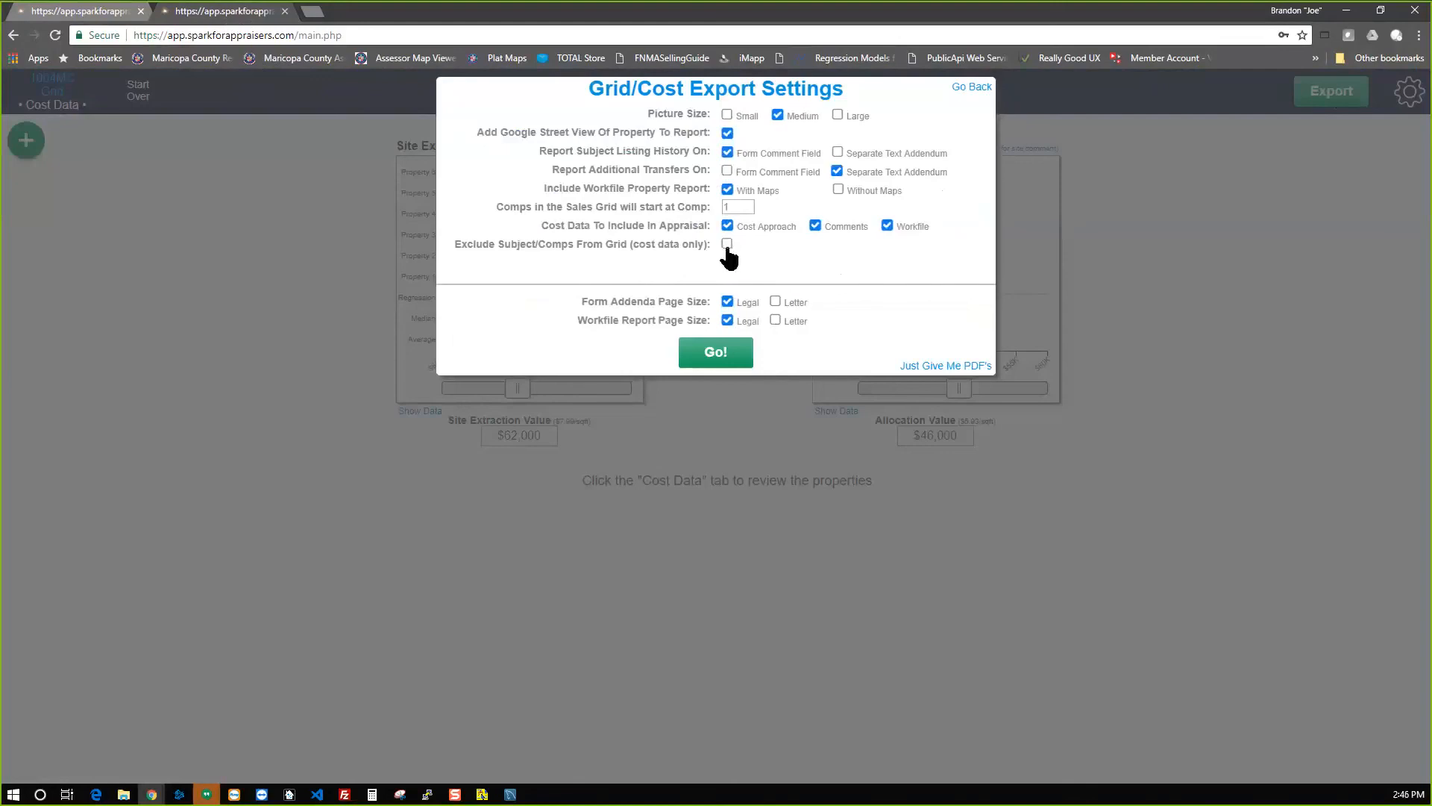
left_click(715, 355)
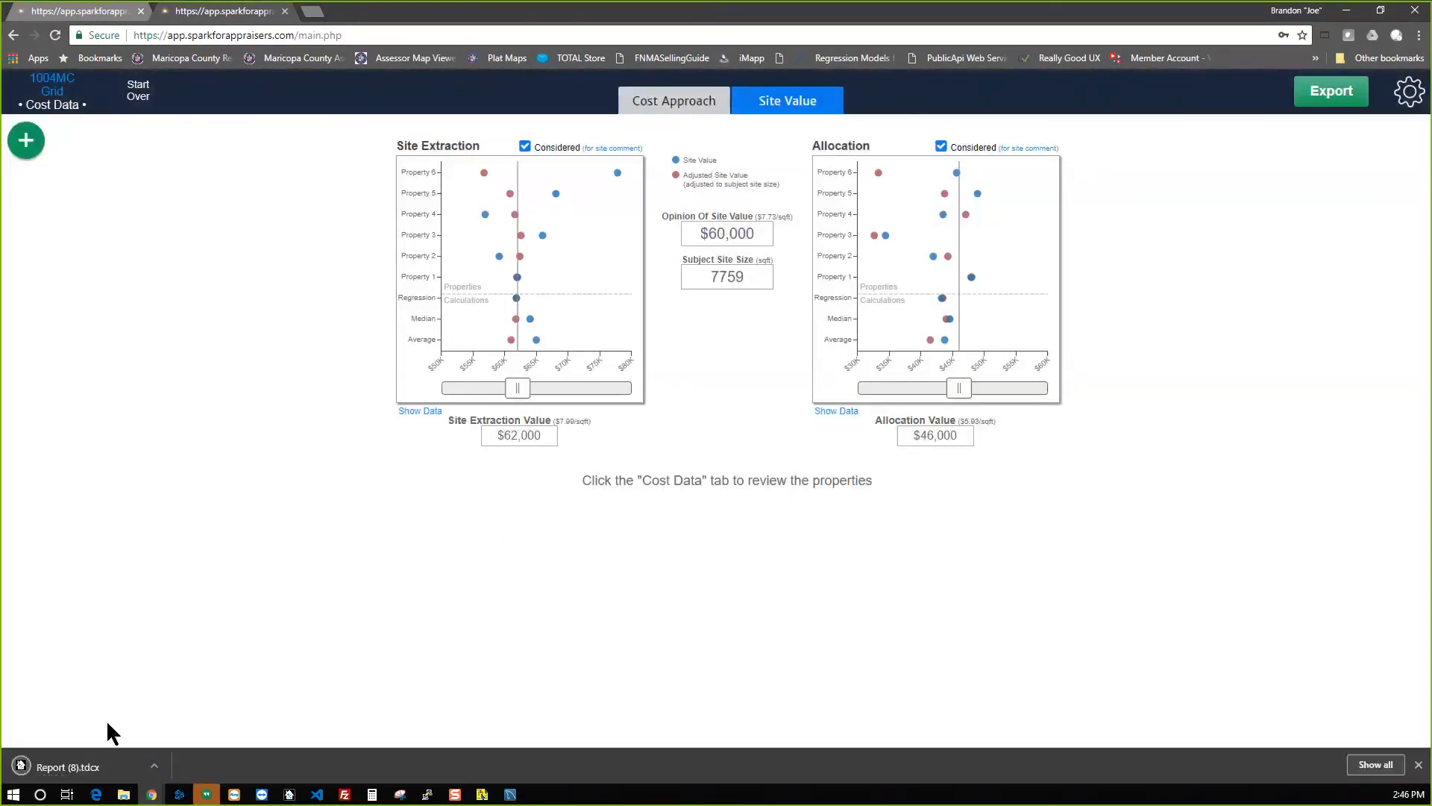
Open the exported Report (8).tdcx file and import the Spark data into the TOTAL appraisal software.
left_click(109, 768)
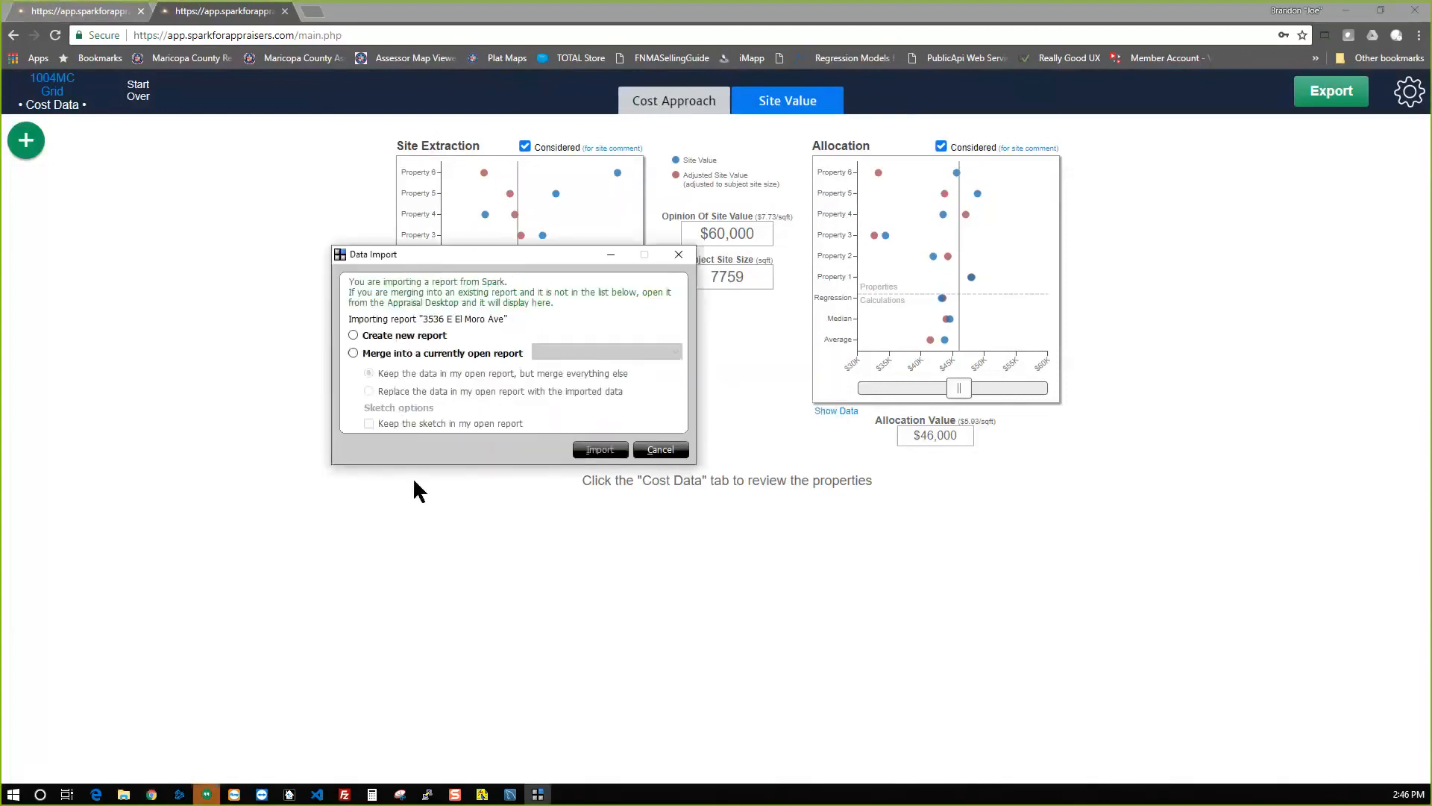
left_click(599, 449)
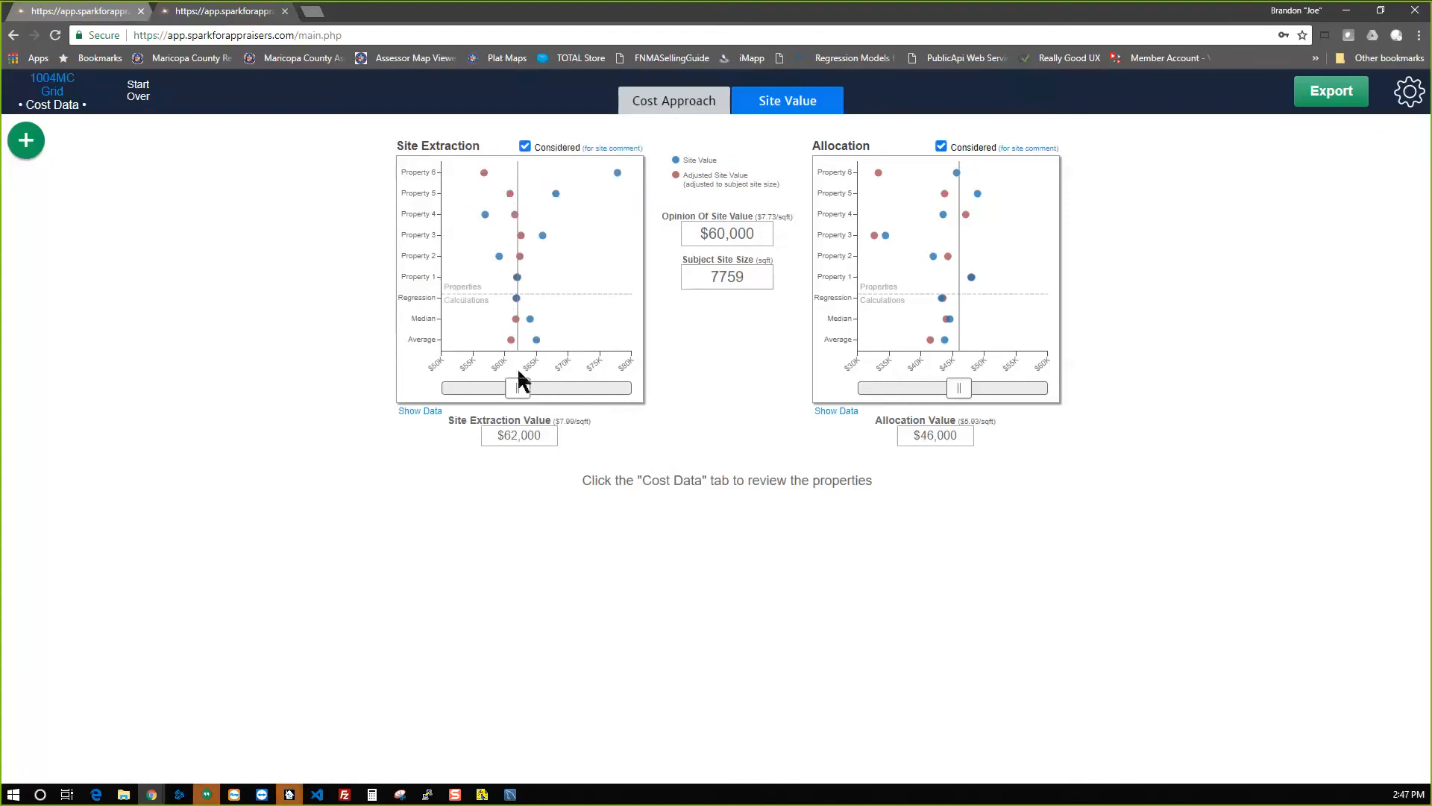
mouse_move(515, 382)
left_mouse_down()
mouse_move(469, 379)
mouse_move(521, 380)
left_mouse_up()
mouse_move(518, 382)
left_mouse_down()
mouse_move(467, 388)
mouse_move(529, 389)
mouse_move(515, 388)
left_mouse_up()
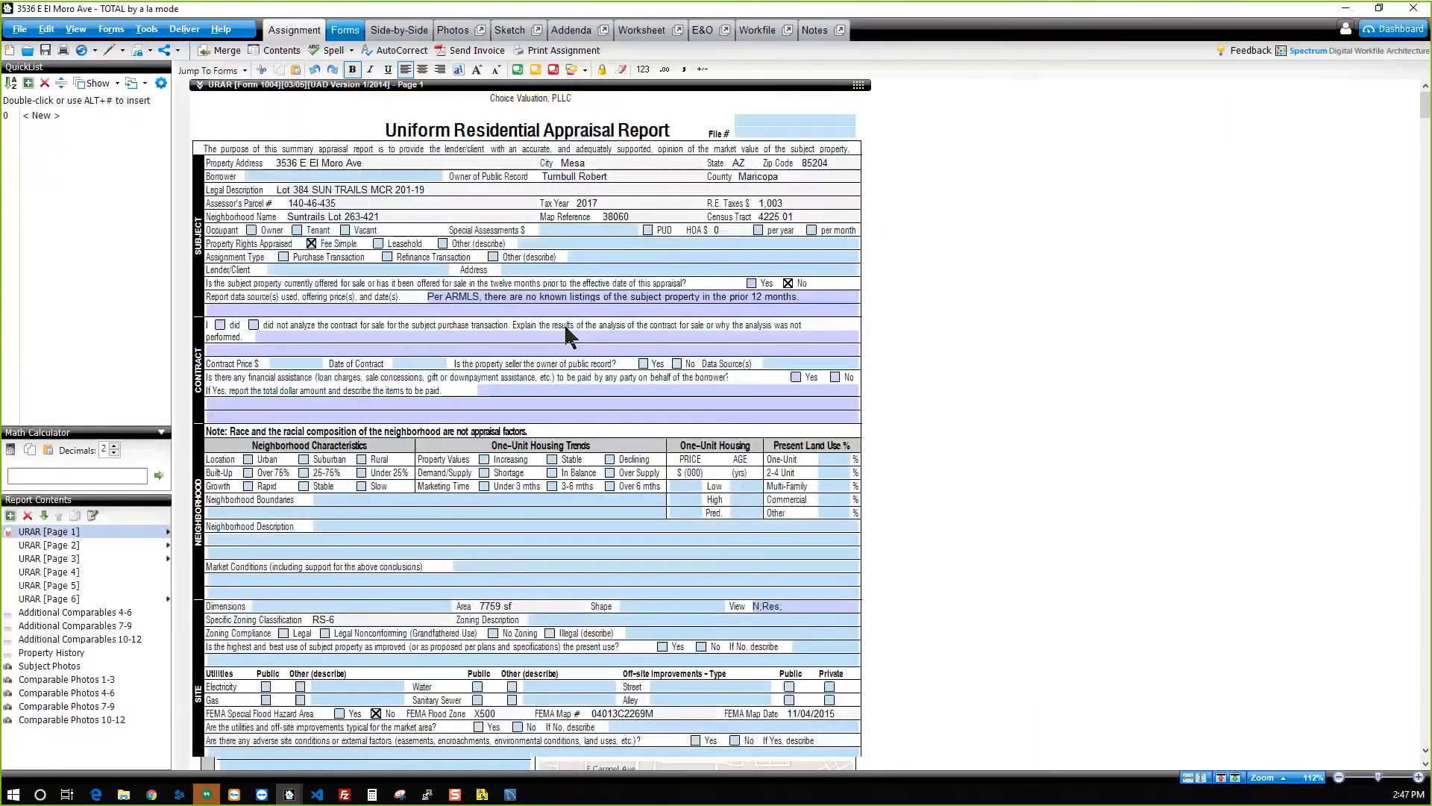
Switch to the imported report in TOTAL and read the site value support comment in the Cost Approach section on URAR page 3.
scroll(267, 567, "down", 5)
left_click(67, 559)
scroll(623, 377, "down", 5)
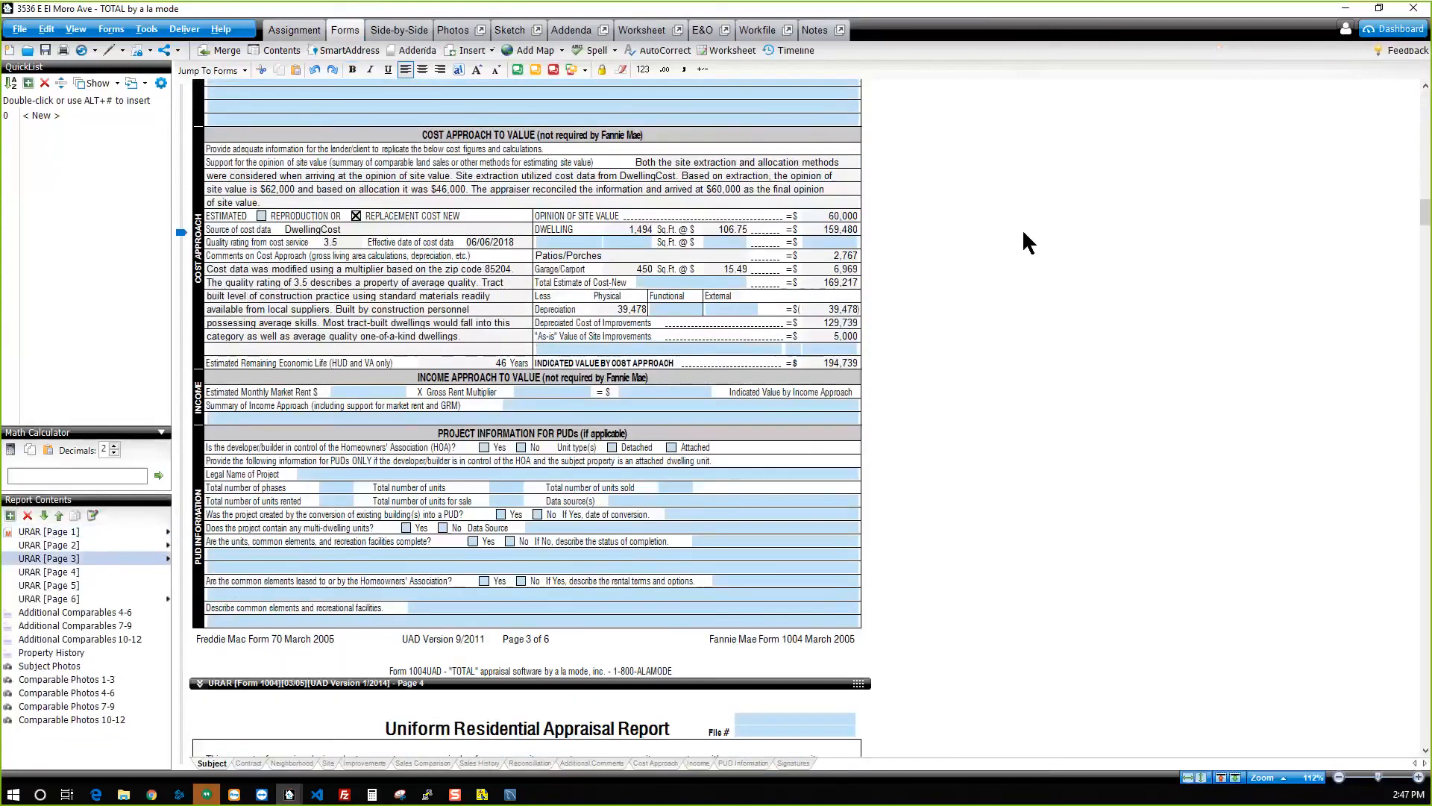
left_click(671, 191)
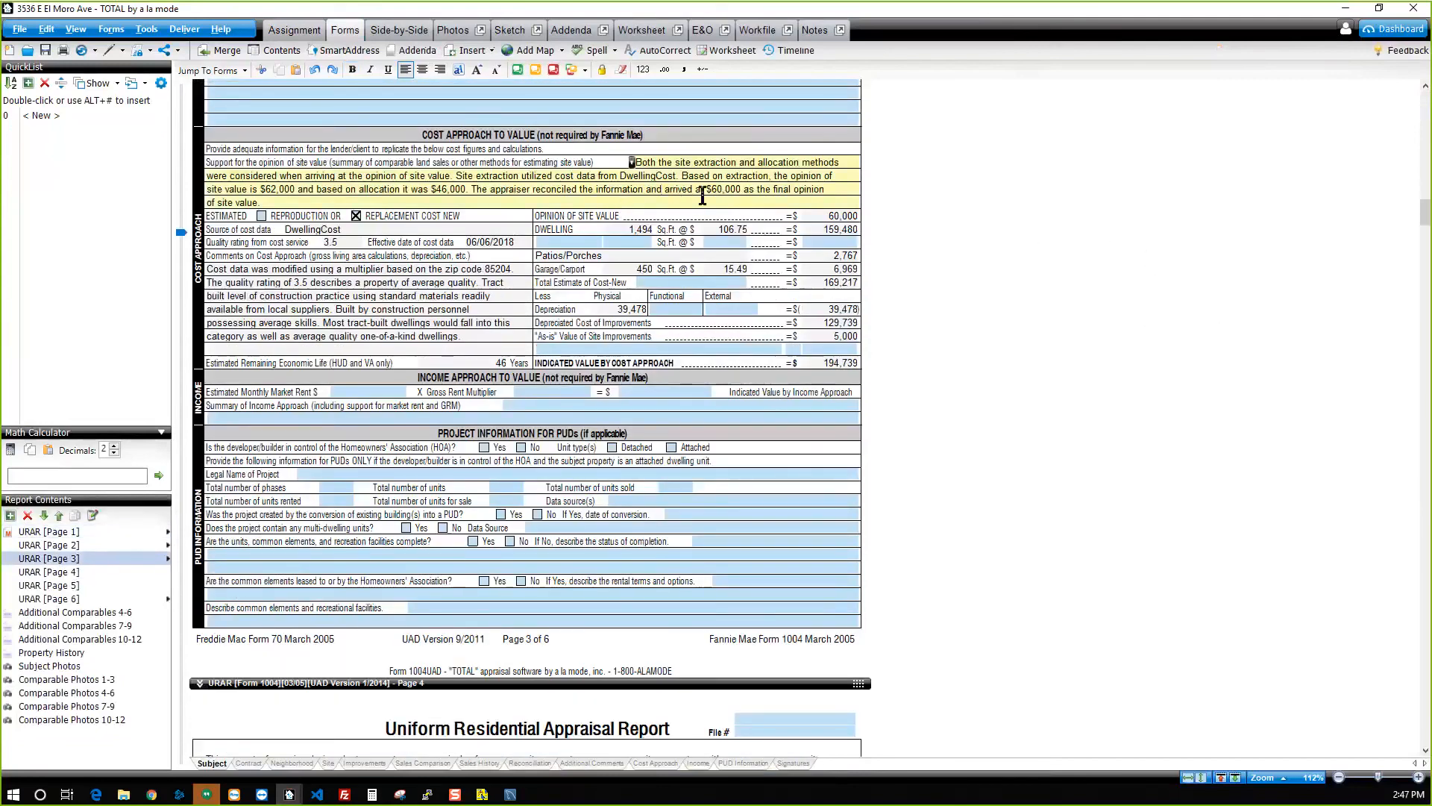
left_click_drag(389, 202, 632, 162)
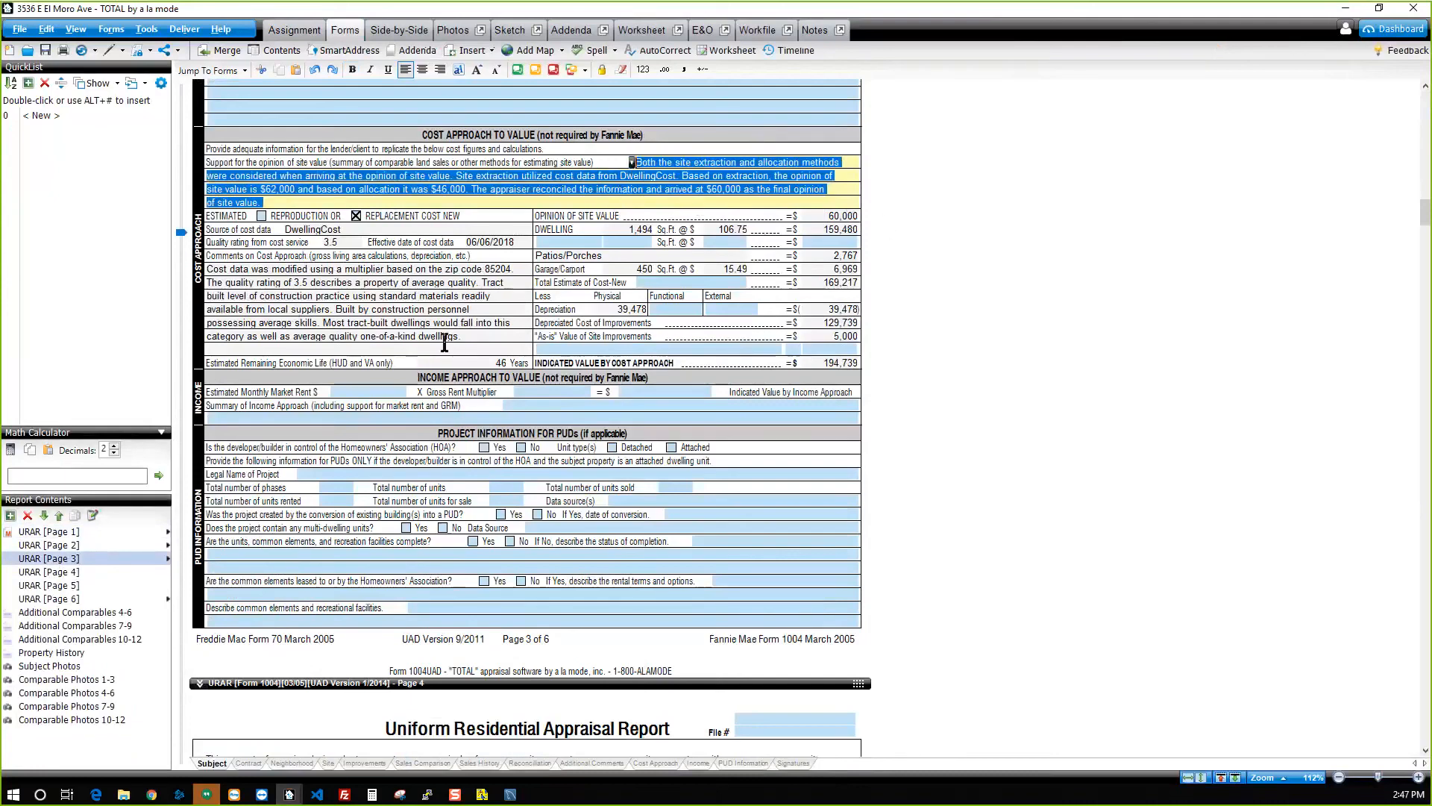
Read the Comments on Cost Approach text covering the cost multiplier and the quality rating description.
left_click(444, 320)
left_click(342, 297)
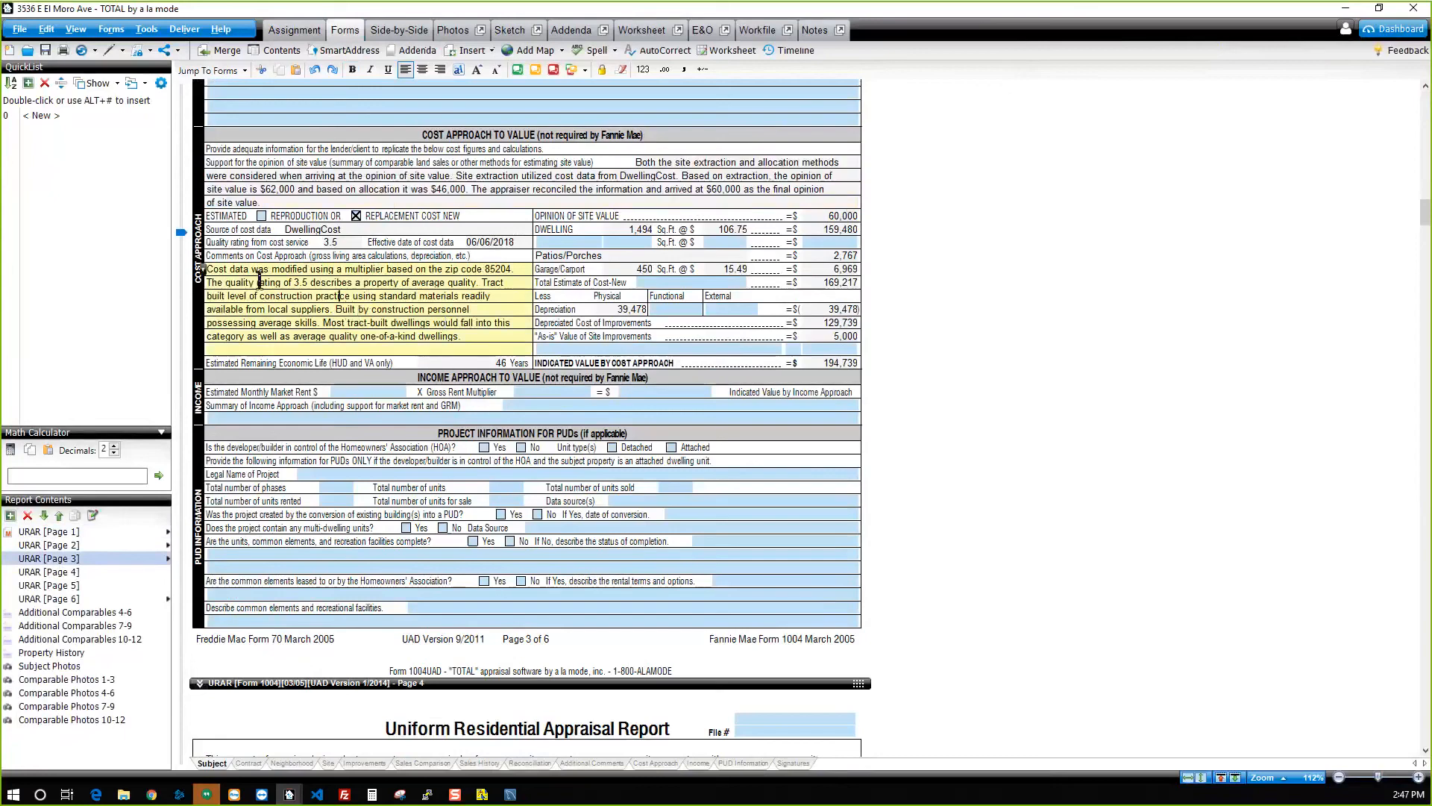
left_click_drag(248, 282, 322, 310)
left_click(359, 314)
left_click_drag(463, 337, 214, 283)
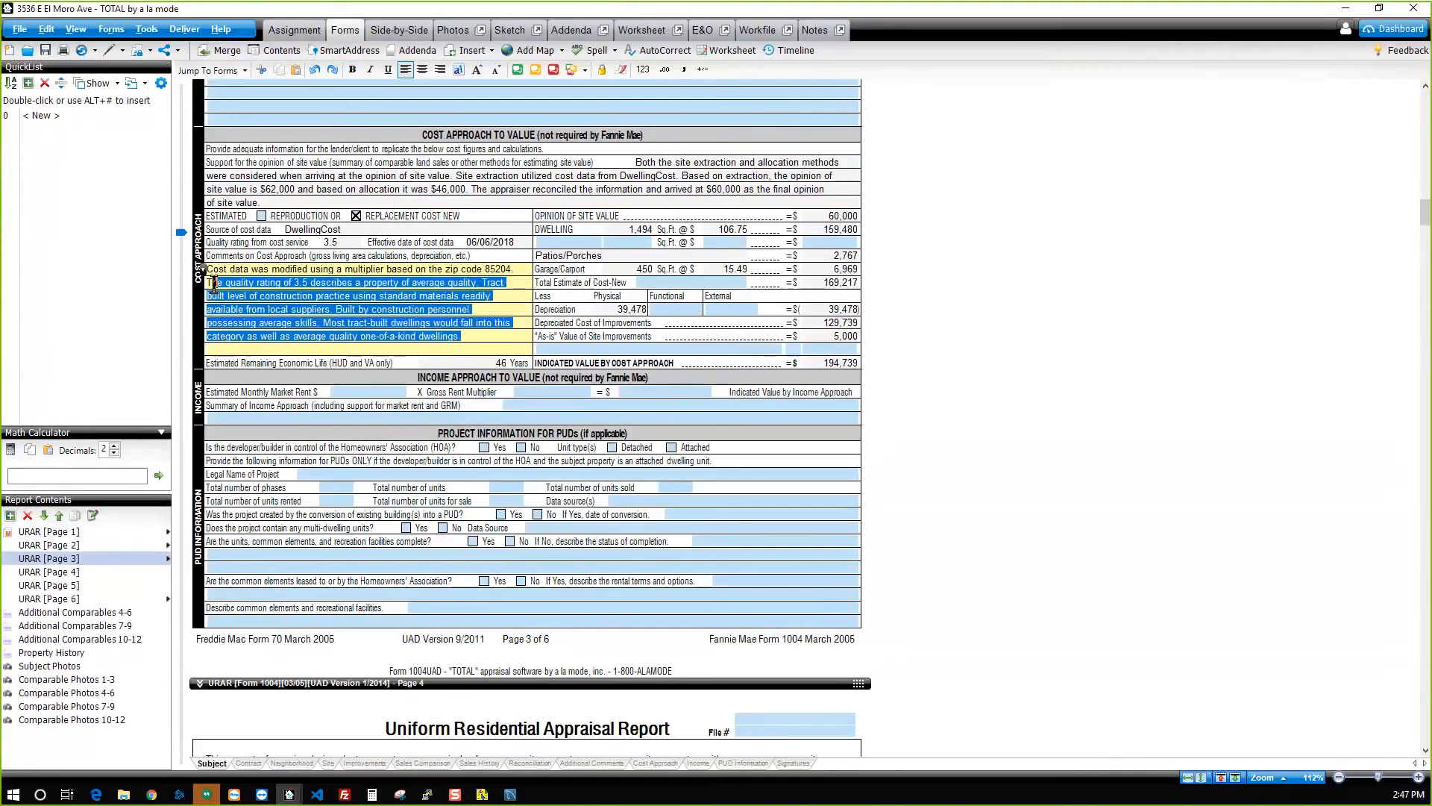
left_click(364, 314)
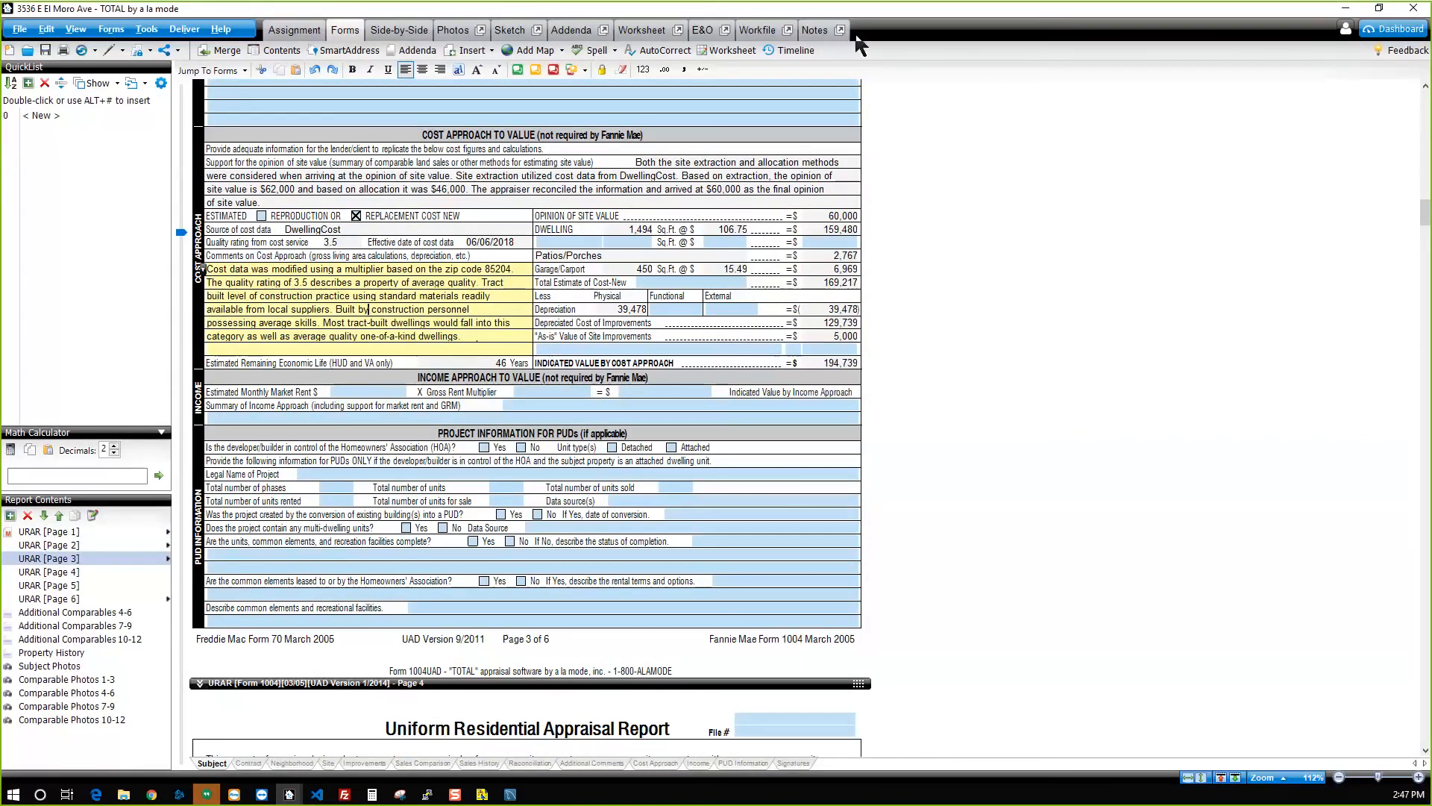
Preview CostDataReport_70 from the report's workfile and review its Cost Approach summary.
left_click(761, 30)
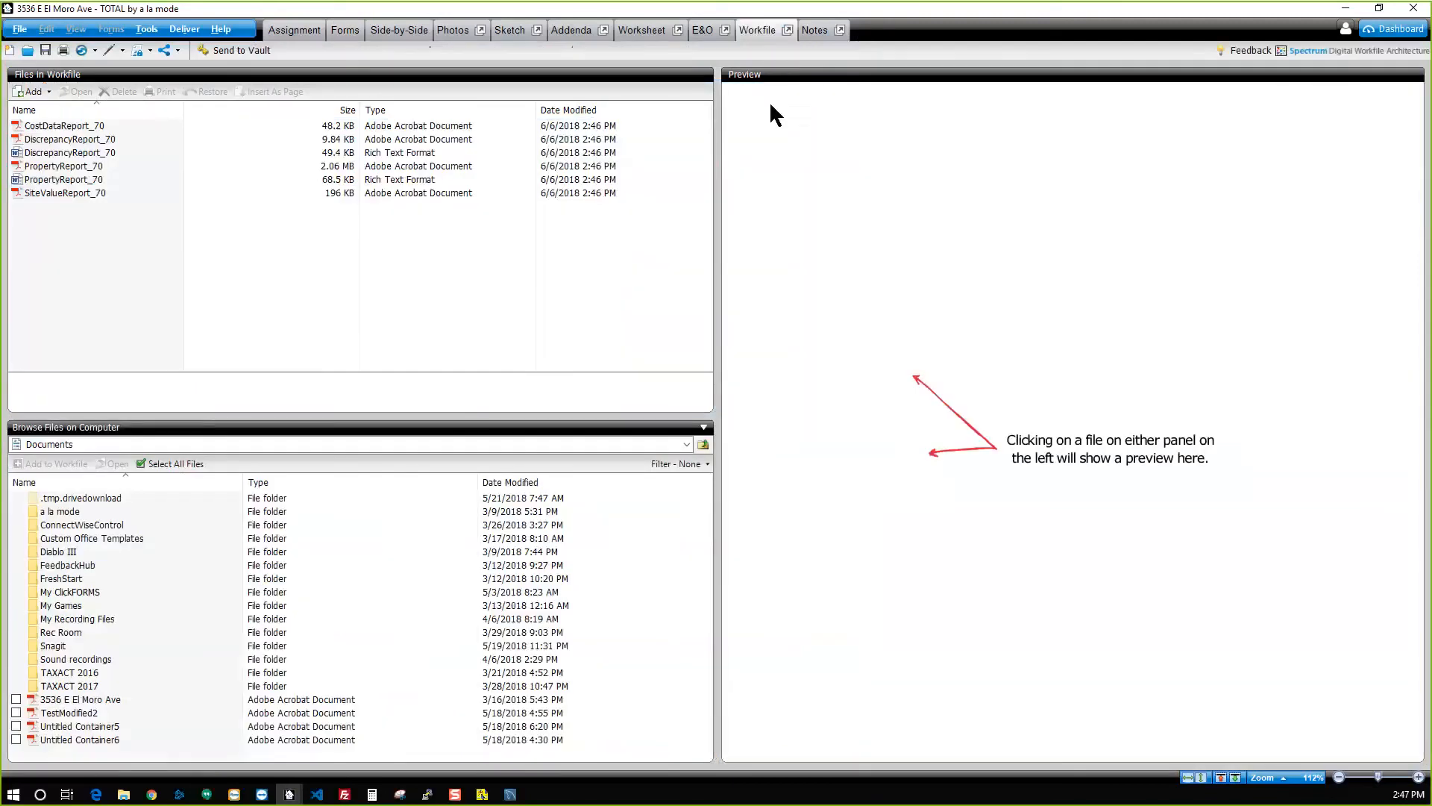
left_click(74, 127)
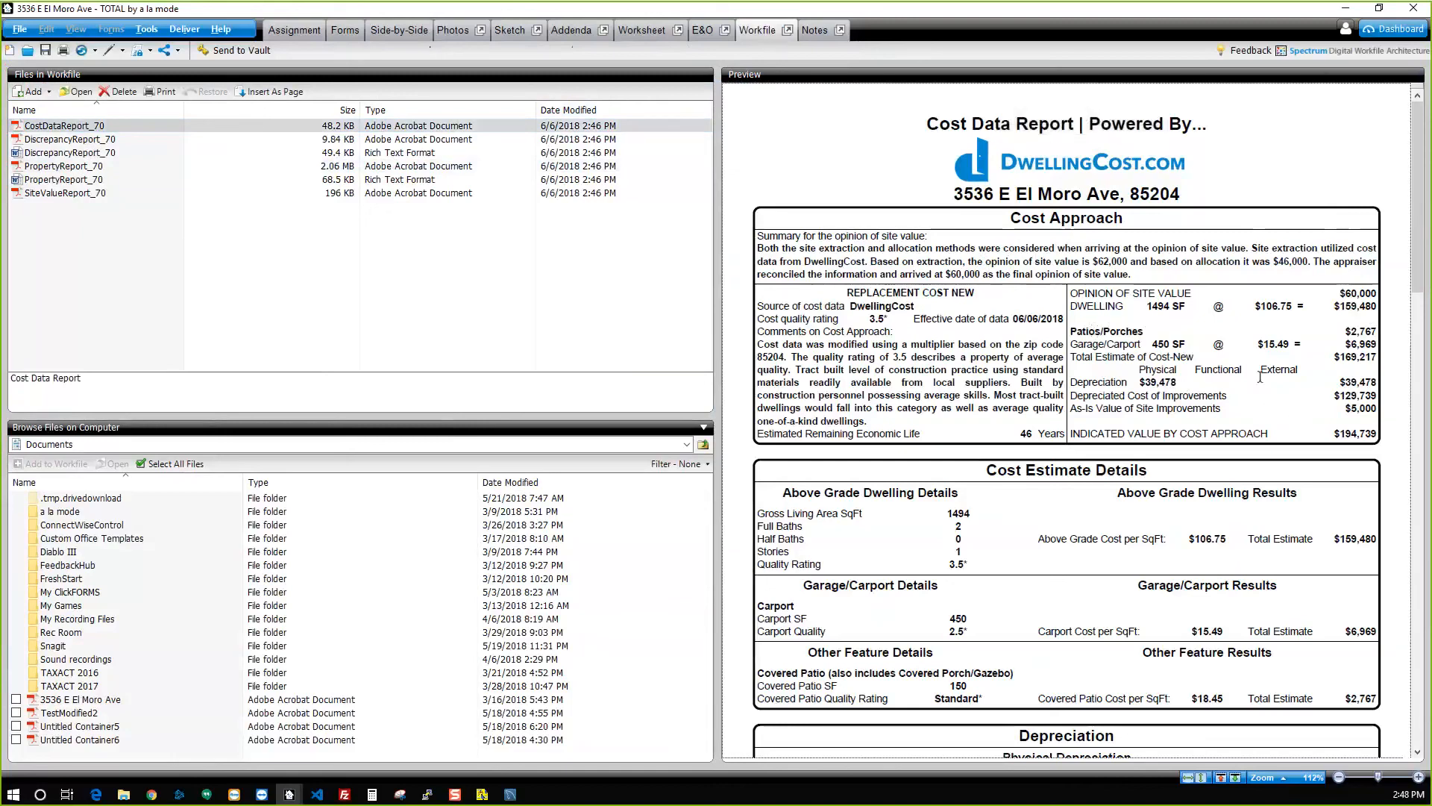
mouse_move(1379, 436)
left_mouse_down()
mouse_move(899, 313)
mouse_move(804, 241)
mouse_move(766, 242)
mouse_move(1380, 439)
left_mouse_up()
left_click(766, 242)
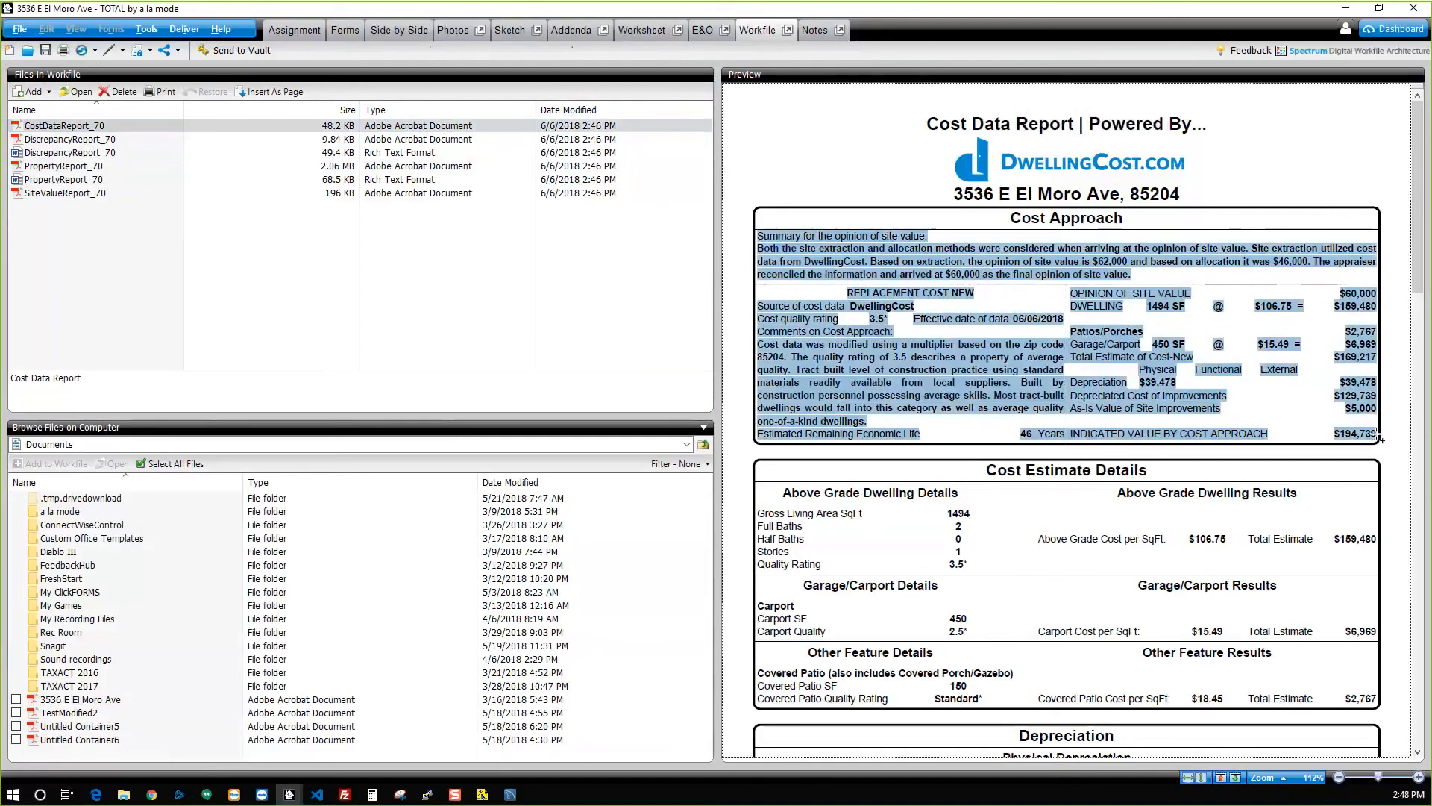
left_click(1008, 378)
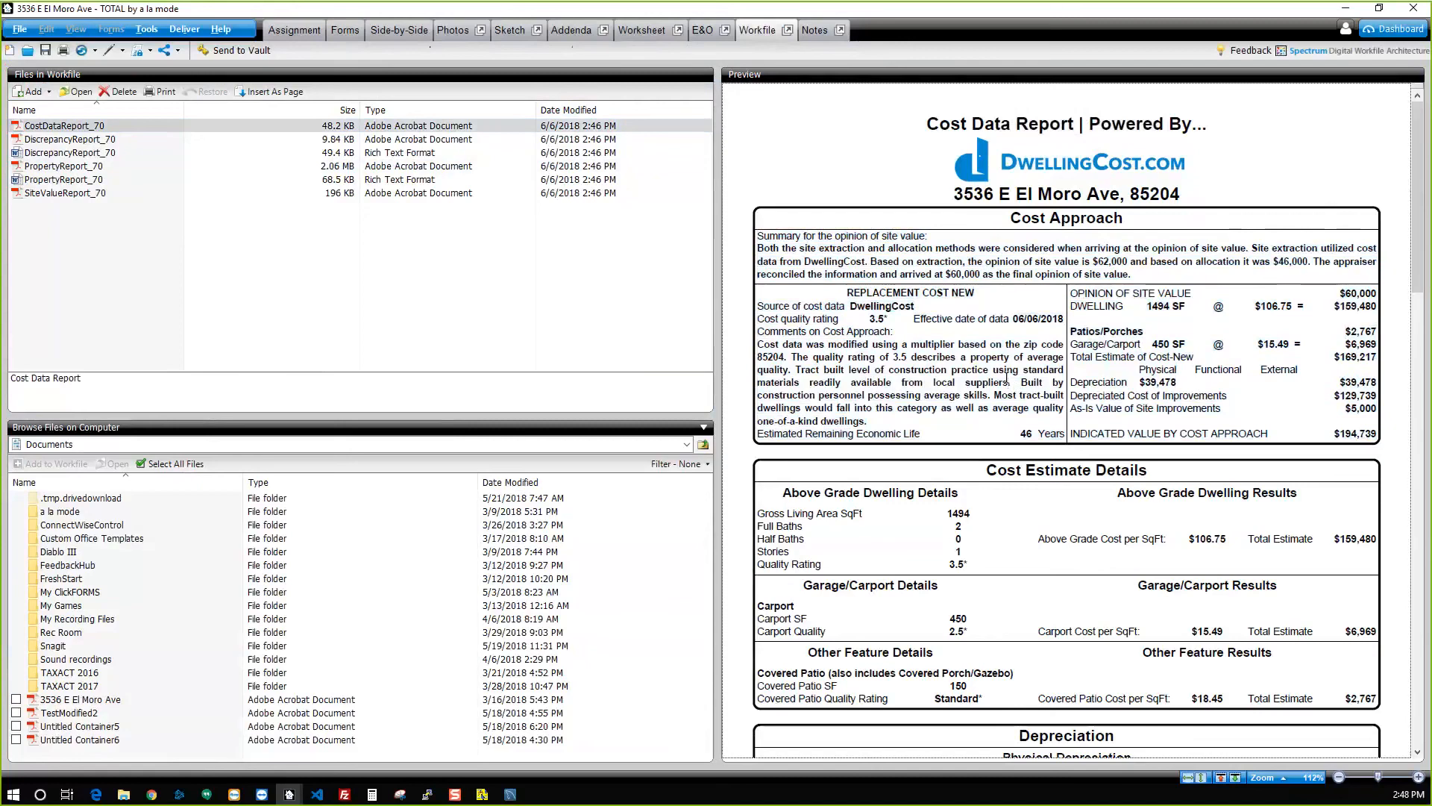
left_click_drag(939, 255, 1101, 371)
left_click(1101, 371)
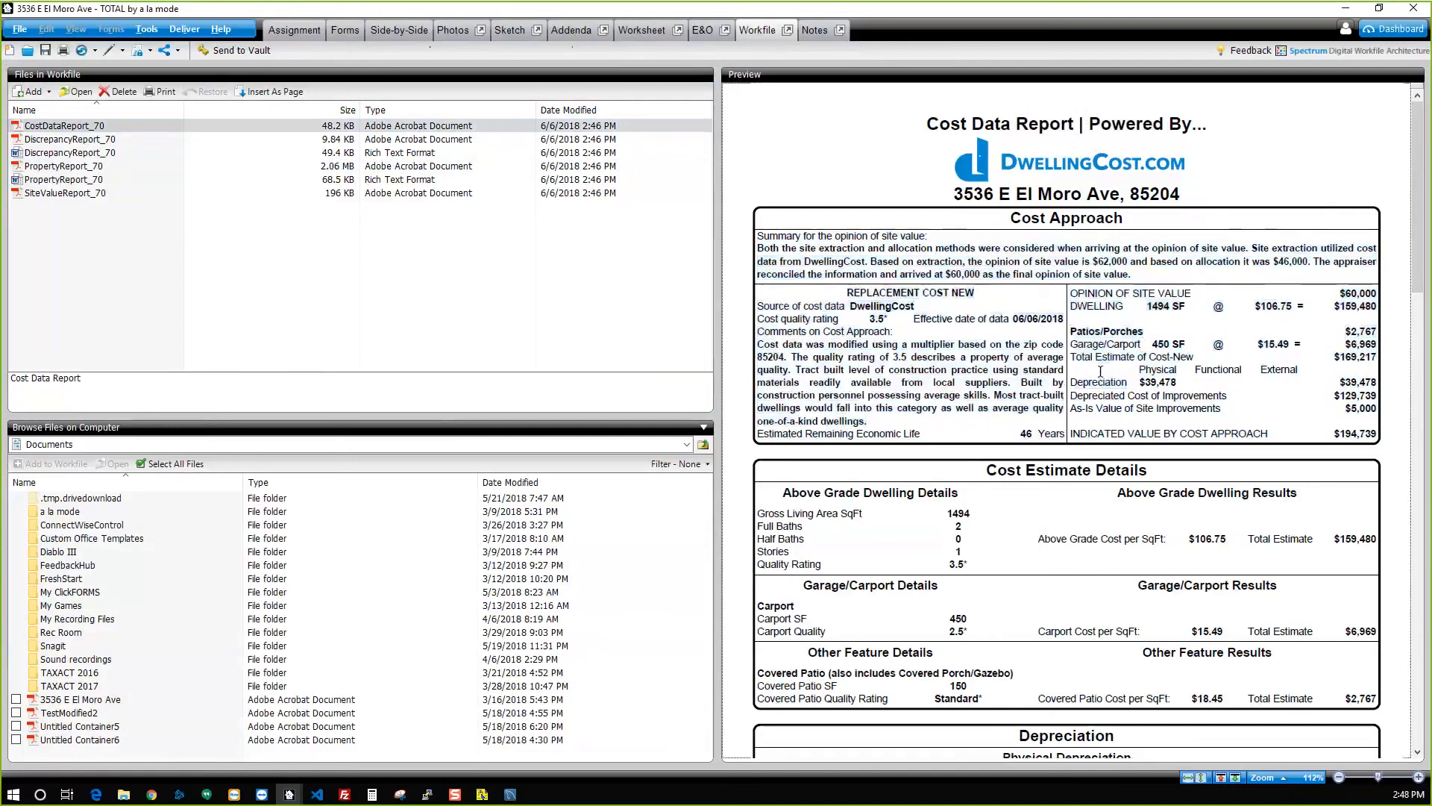
Examine the Cost Estimate Details and Depreciation sections of the Cost Data Report.
scroll(1189, 370, "down", 2)
scroll(1188, 370, "down", 2)
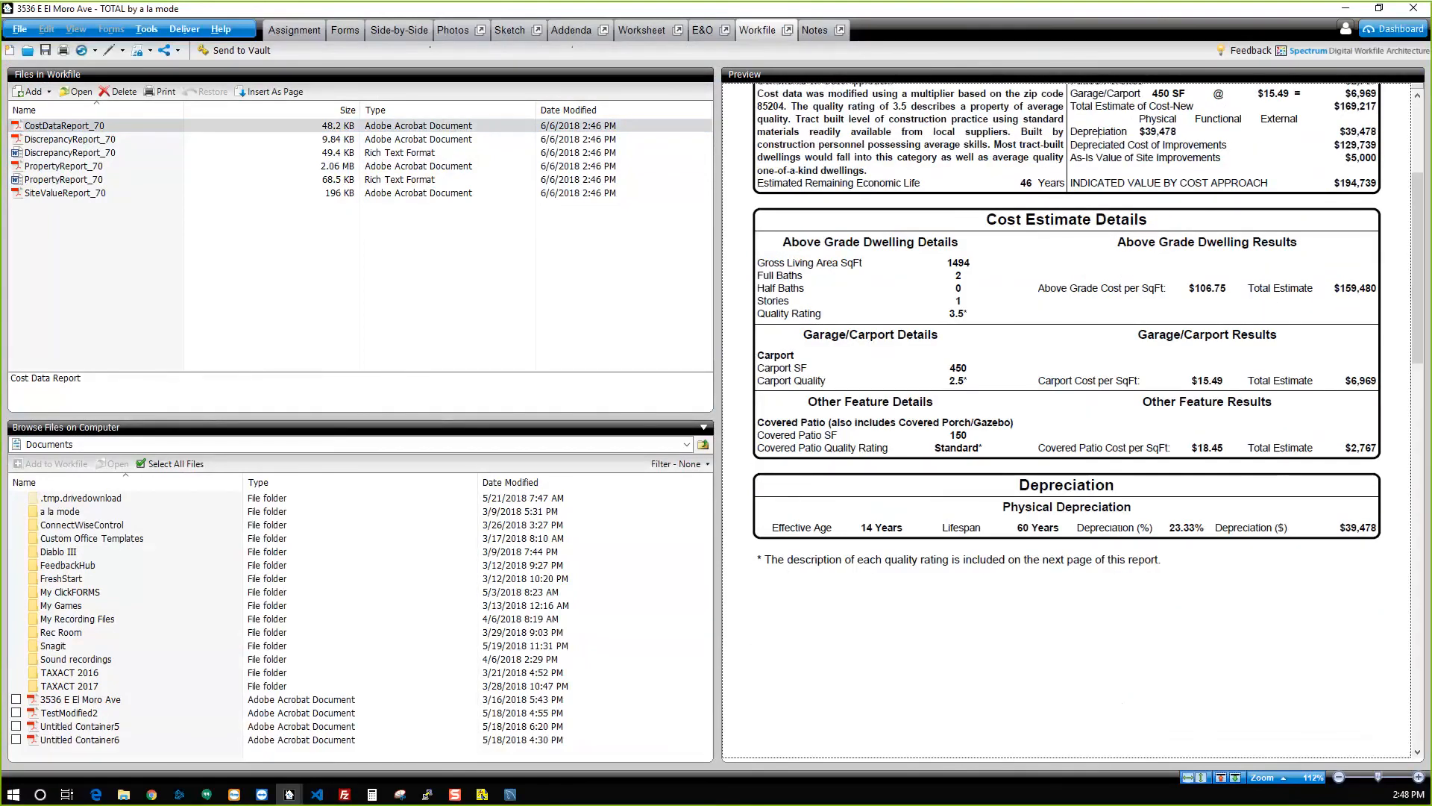
left_click_drag(972, 319, 918, 249)
left_click(916, 266)
scroll(1056, 505, "down", 1)
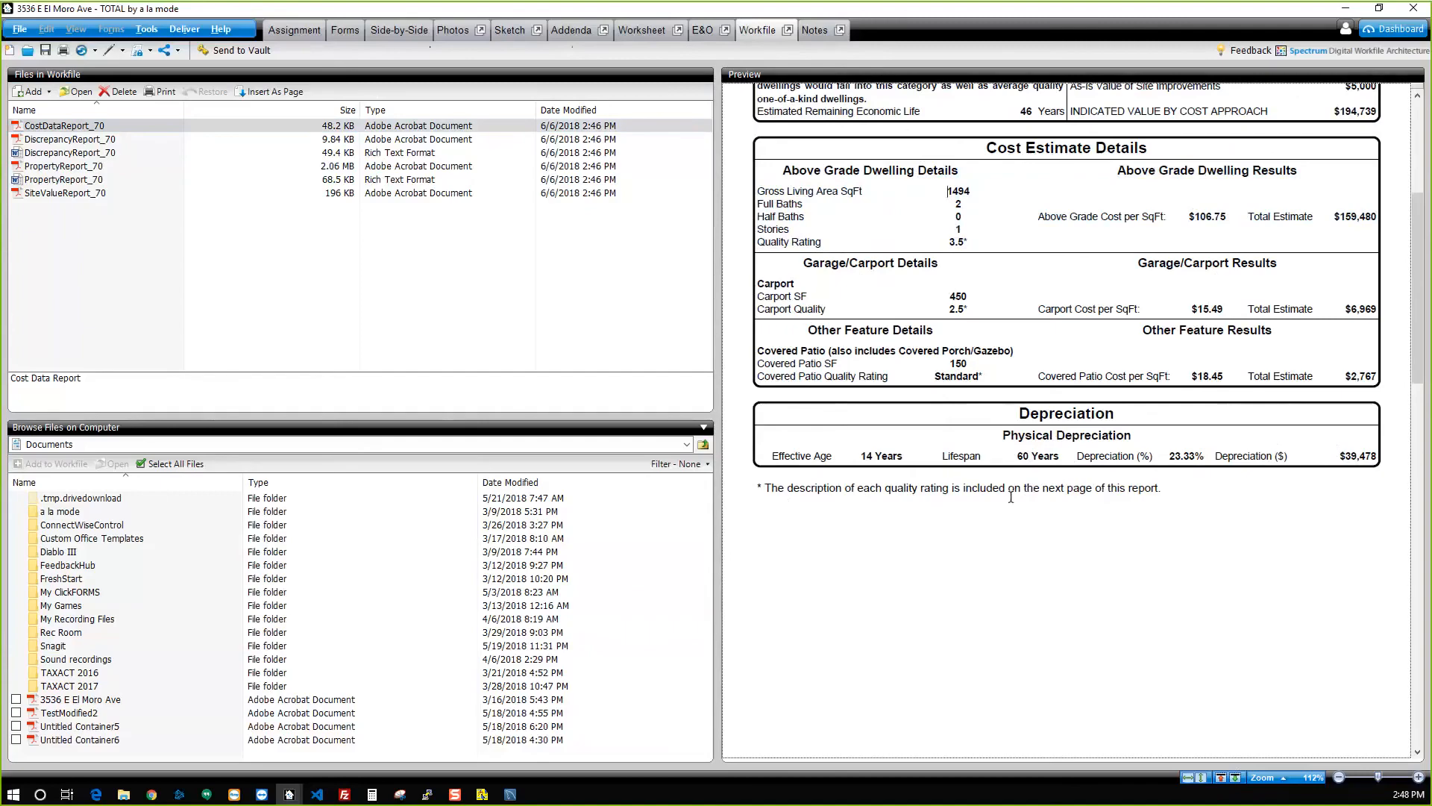
Review the dwelling, parking, patio and pool quality descriptions at the end of the Cost Data Report.
scroll(1011, 496, "down", 10)
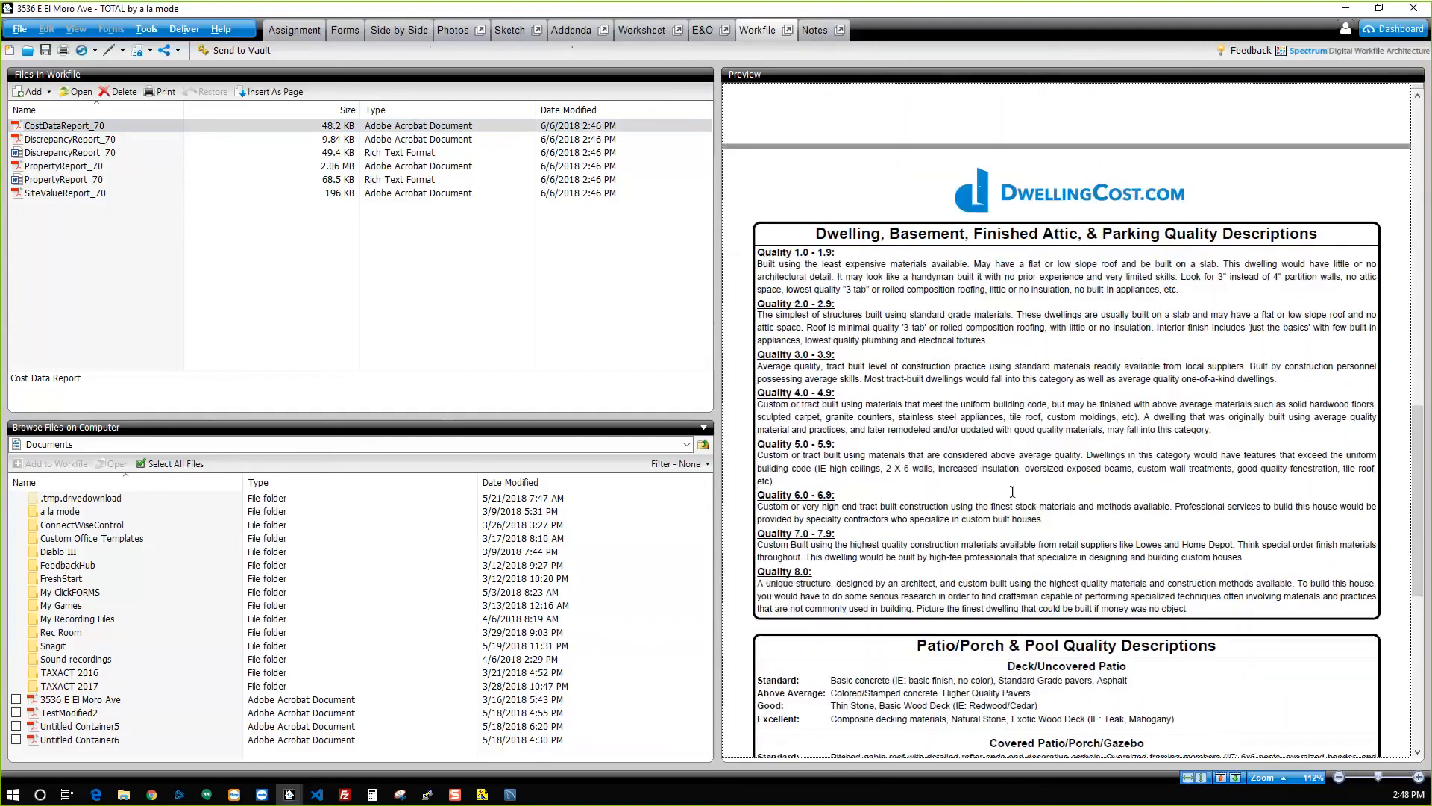
left_click_drag(758, 255, 907, 291)
left_click_drag(1205, 290, 741, 265)
scroll(826, 332, "down", 3)
scroll(825, 332, "down", 4)
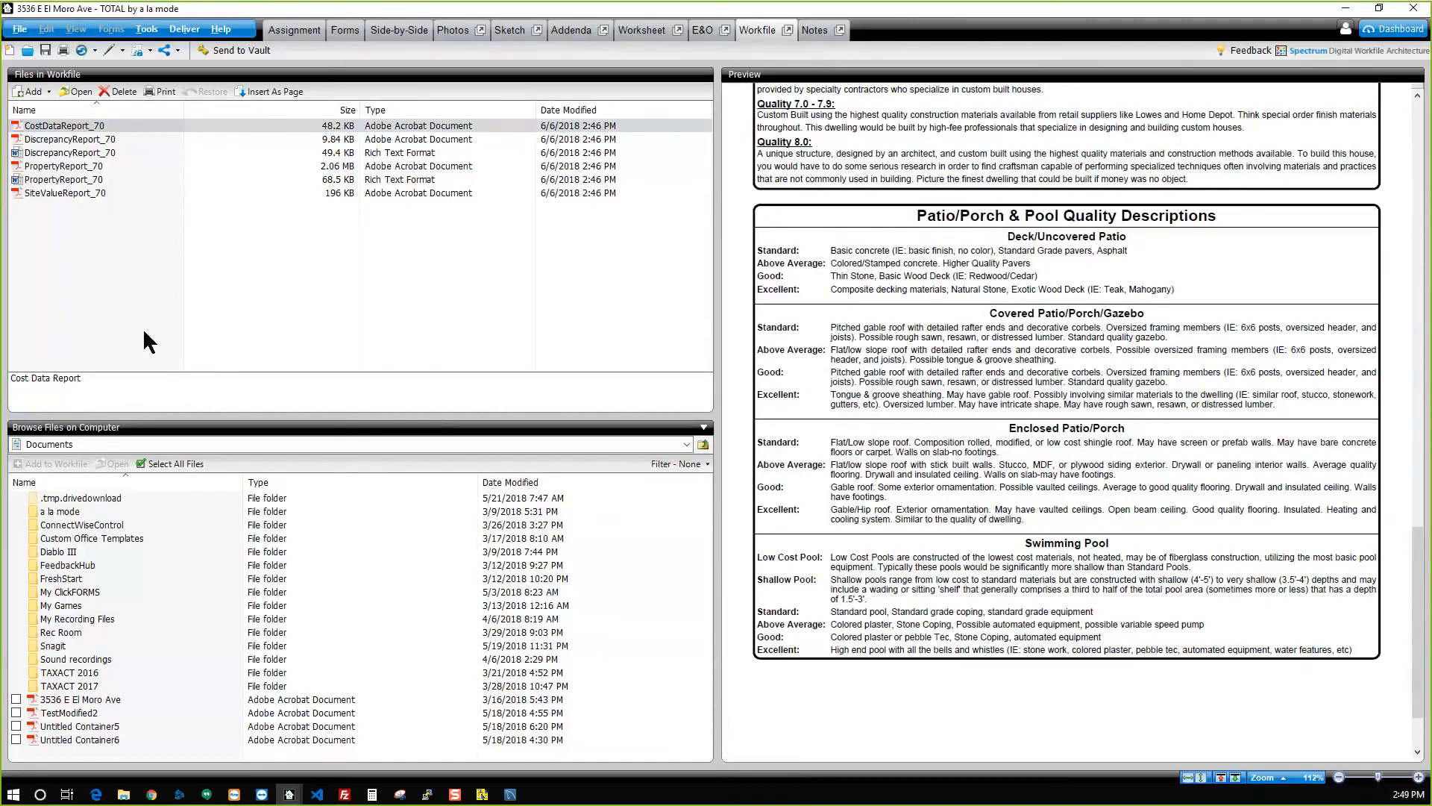
Preview SiteValueReport_70 and review the subject's final opinion of site value, site size and site comment.
left_click(67, 192)
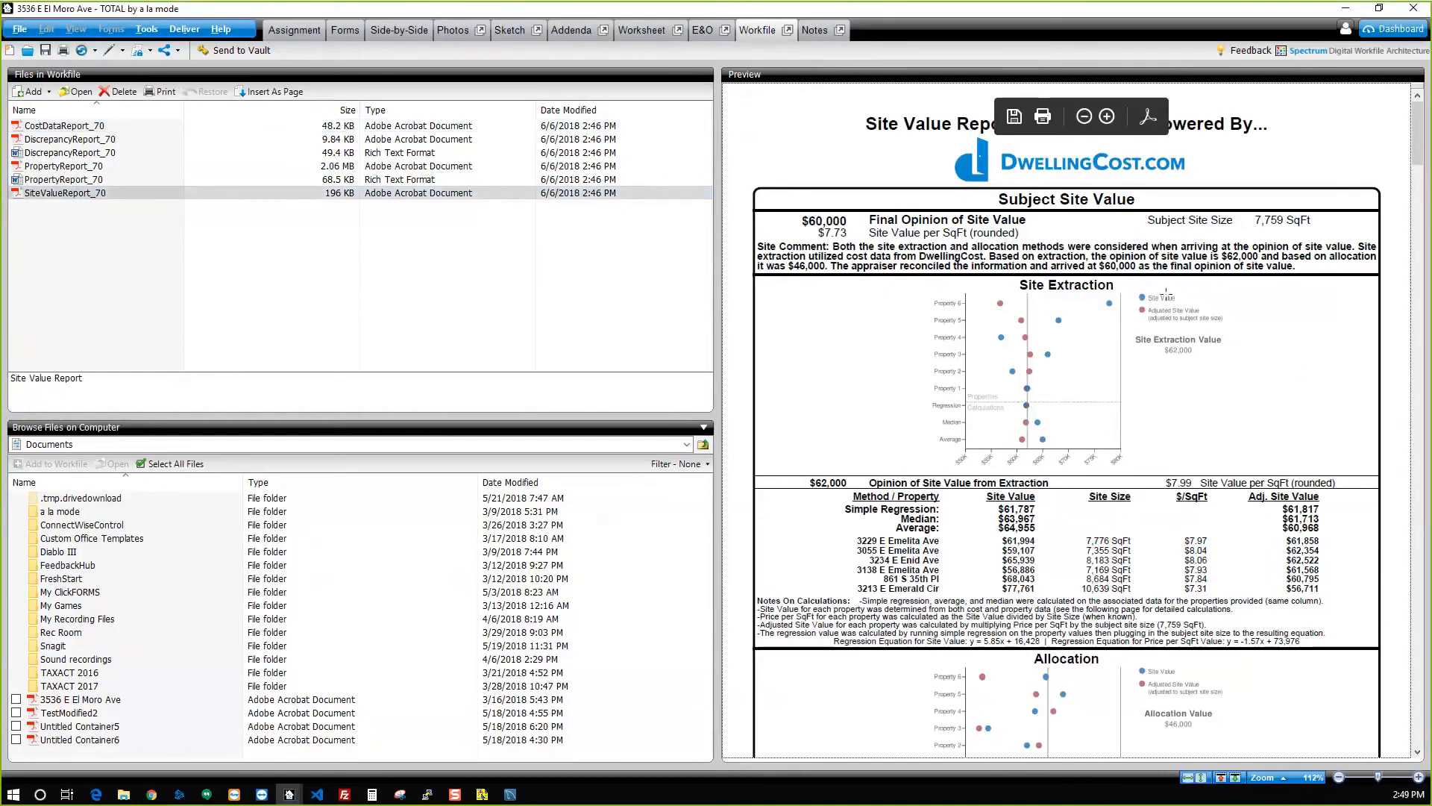
left_click_drag(995, 198, 1143, 199)
left_click_drag(802, 220, 998, 216)
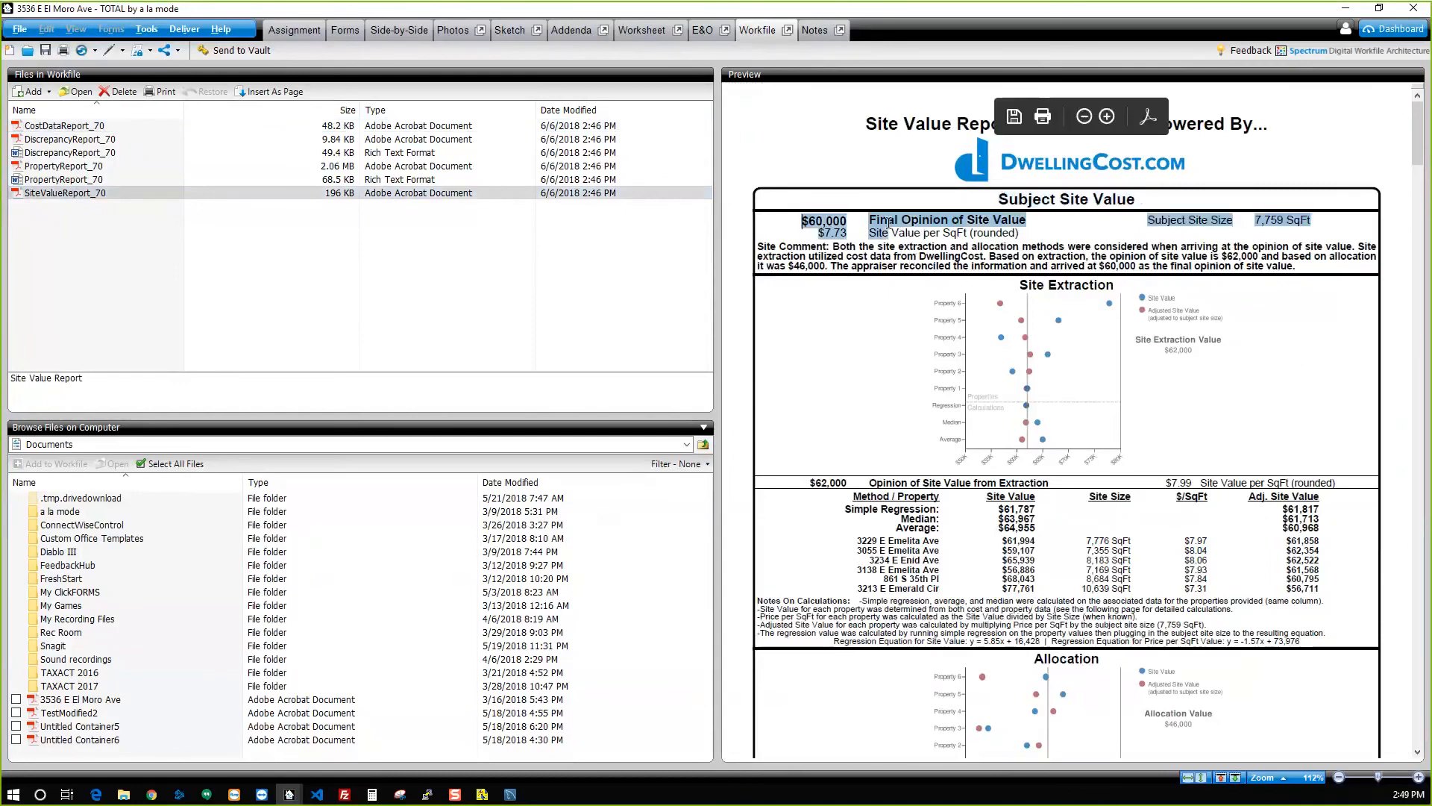
left_click_drag(1210, 219, 1289, 216)
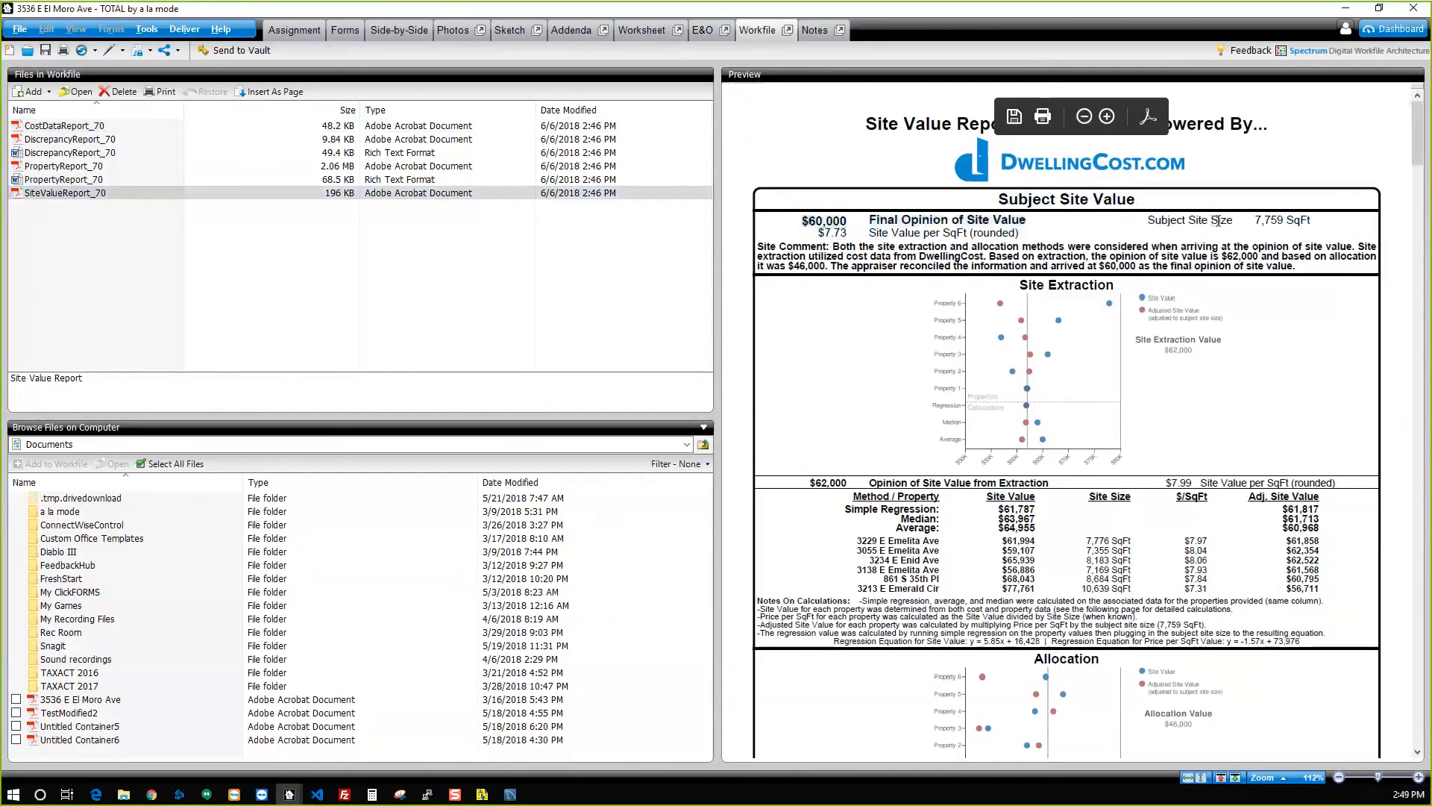
left_click(1289, 216)
left_click_drag(806, 225, 846, 225)
left_click(824, 234)
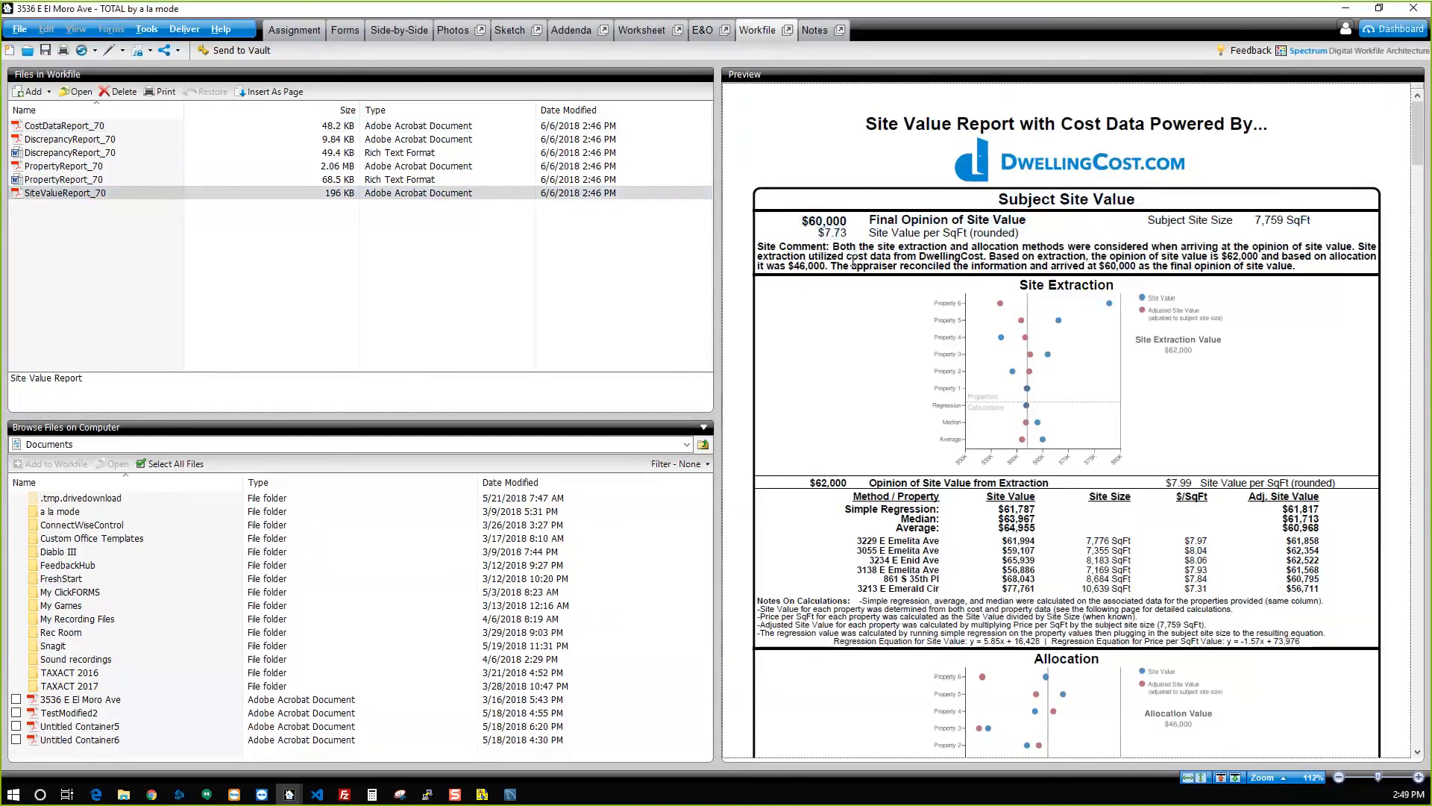
left_click_drag(834, 248, 870, 249)
Examine the Site Extraction chart, property table, calculation notes and regression equations in the Site Value Report.
scroll(1014, 580, "down", 3)
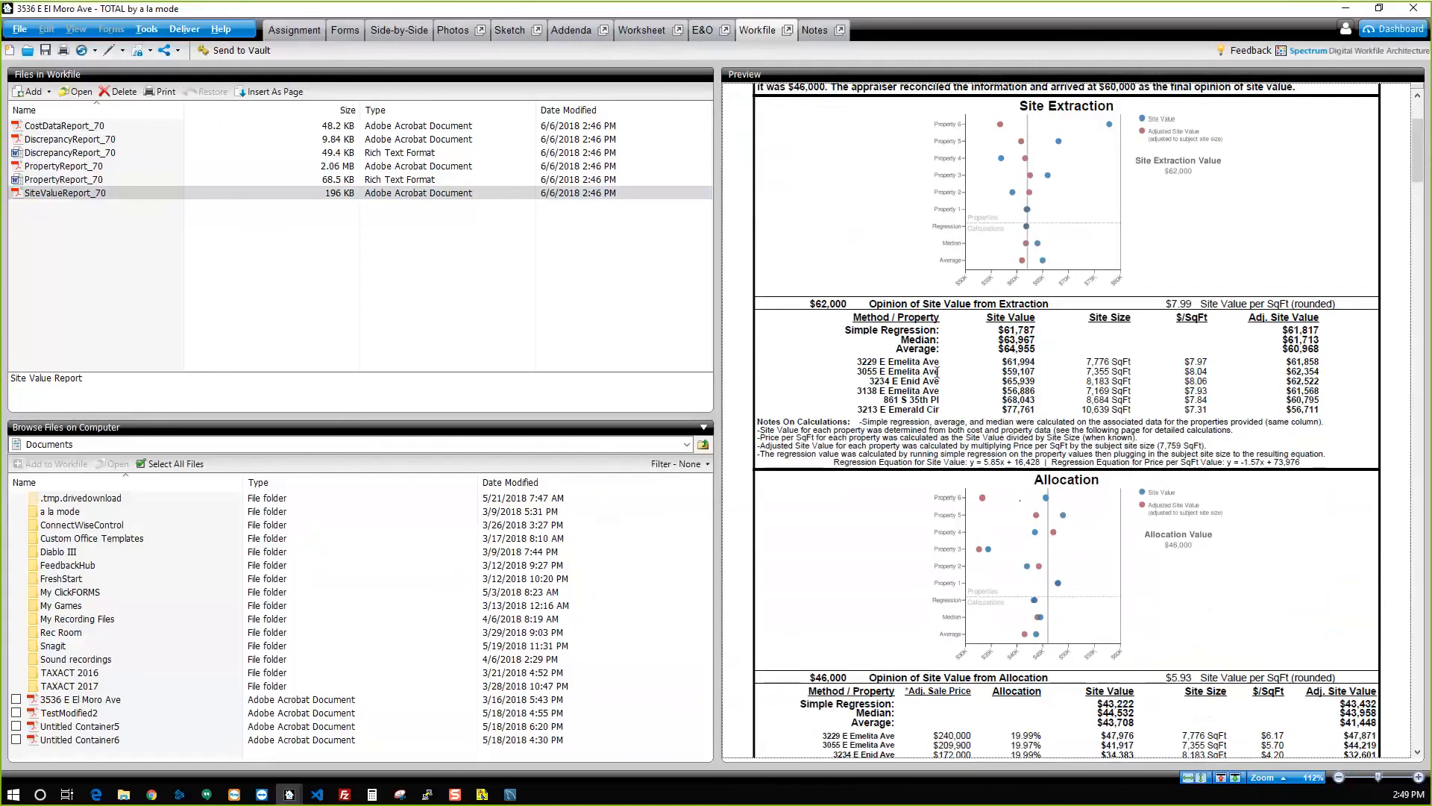
left_click_drag(985, 462, 1144, 463)
left_click(1116, 470)
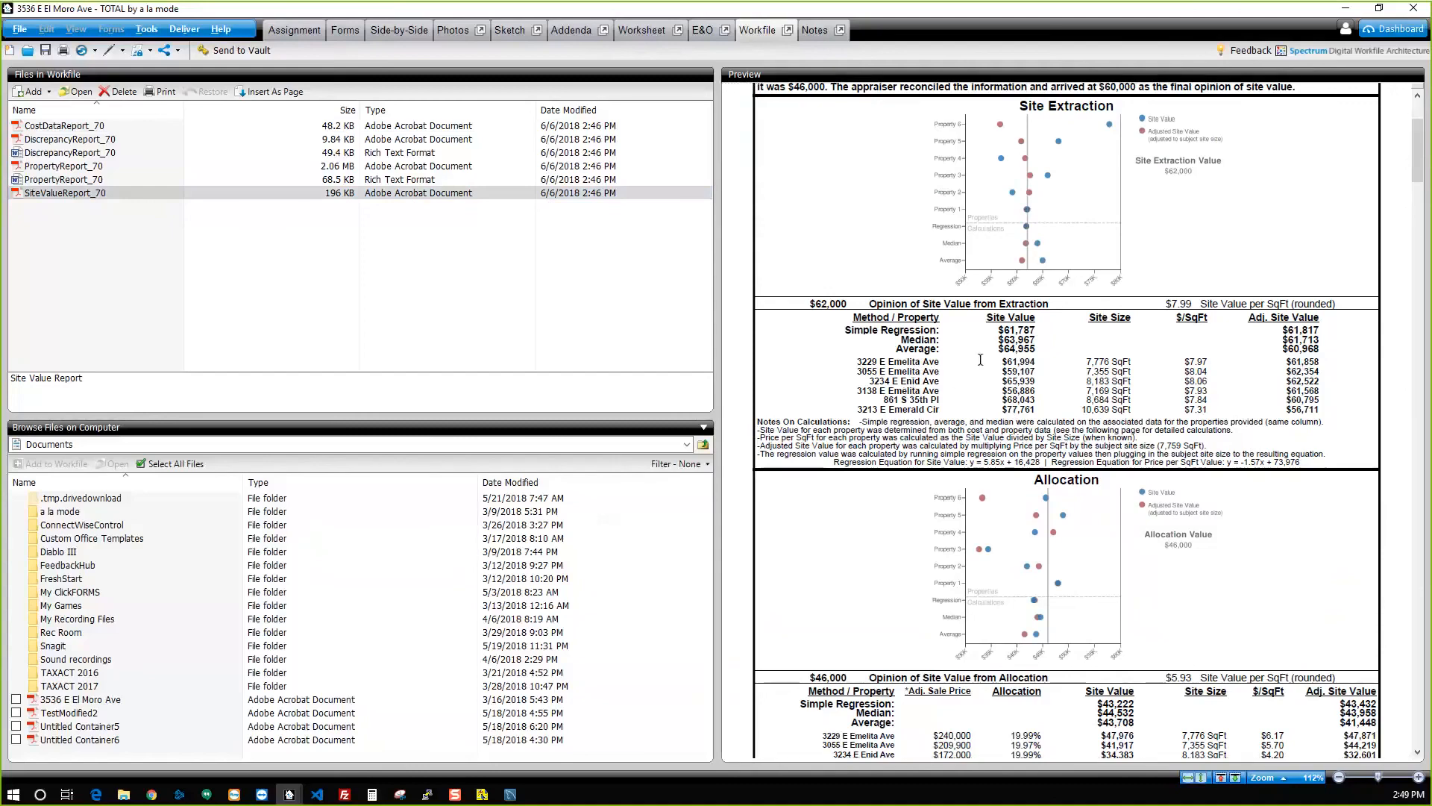
left_click_drag(830, 304, 1274, 455)
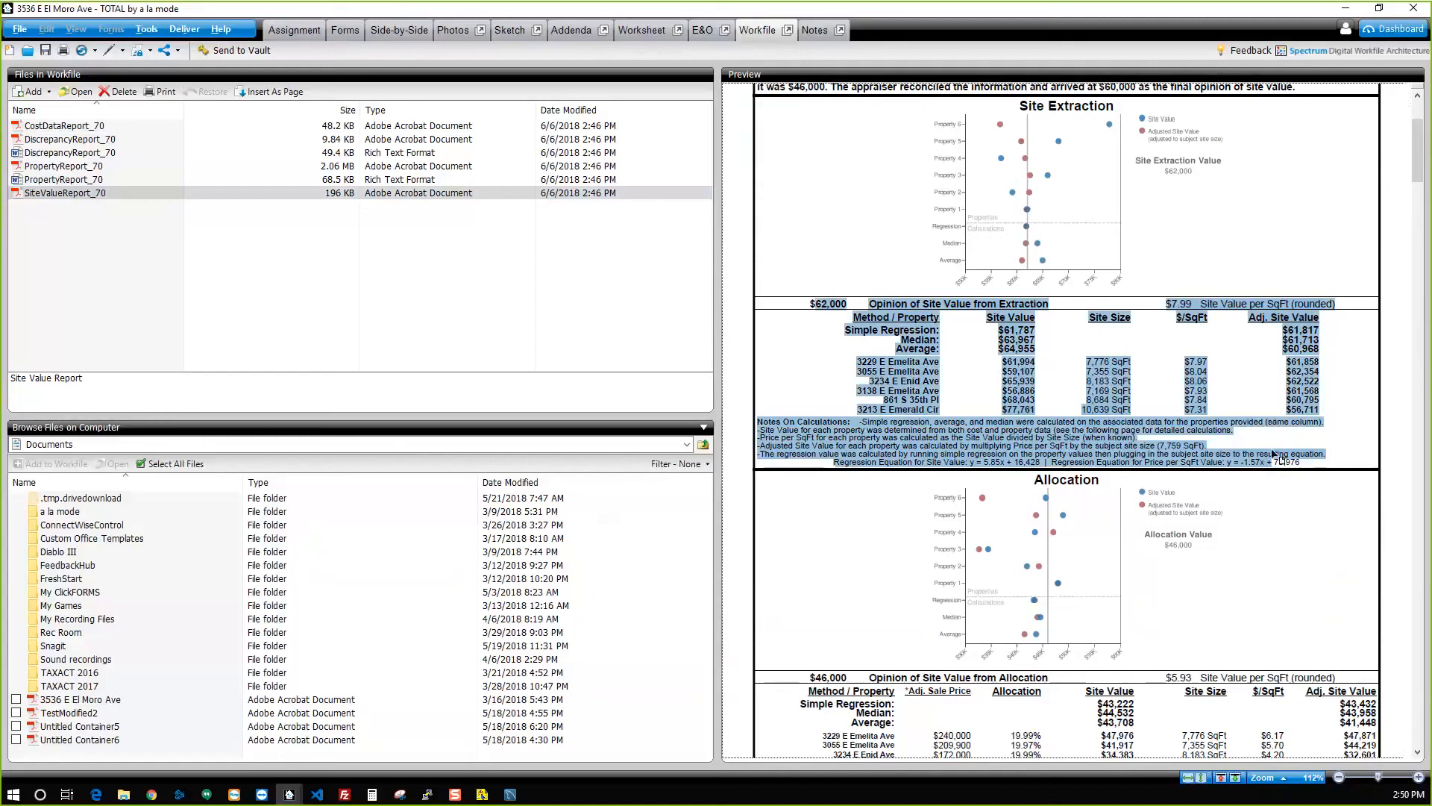
Examine the Allocation chart and its table of property sale prices, allocation percentages and site values.
scroll(1247, 439, "down", 4)
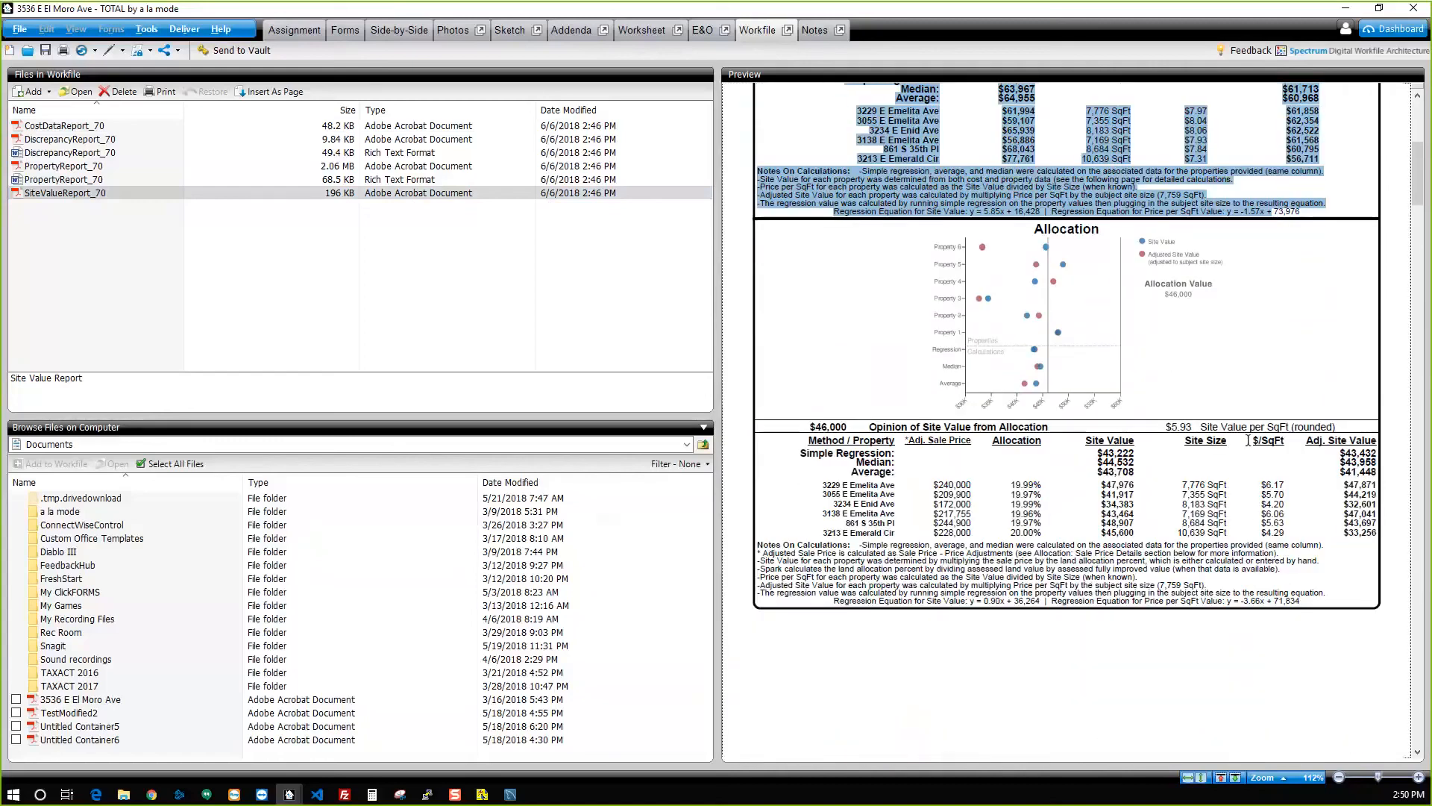
scroll(1168, 520, "down", 1)
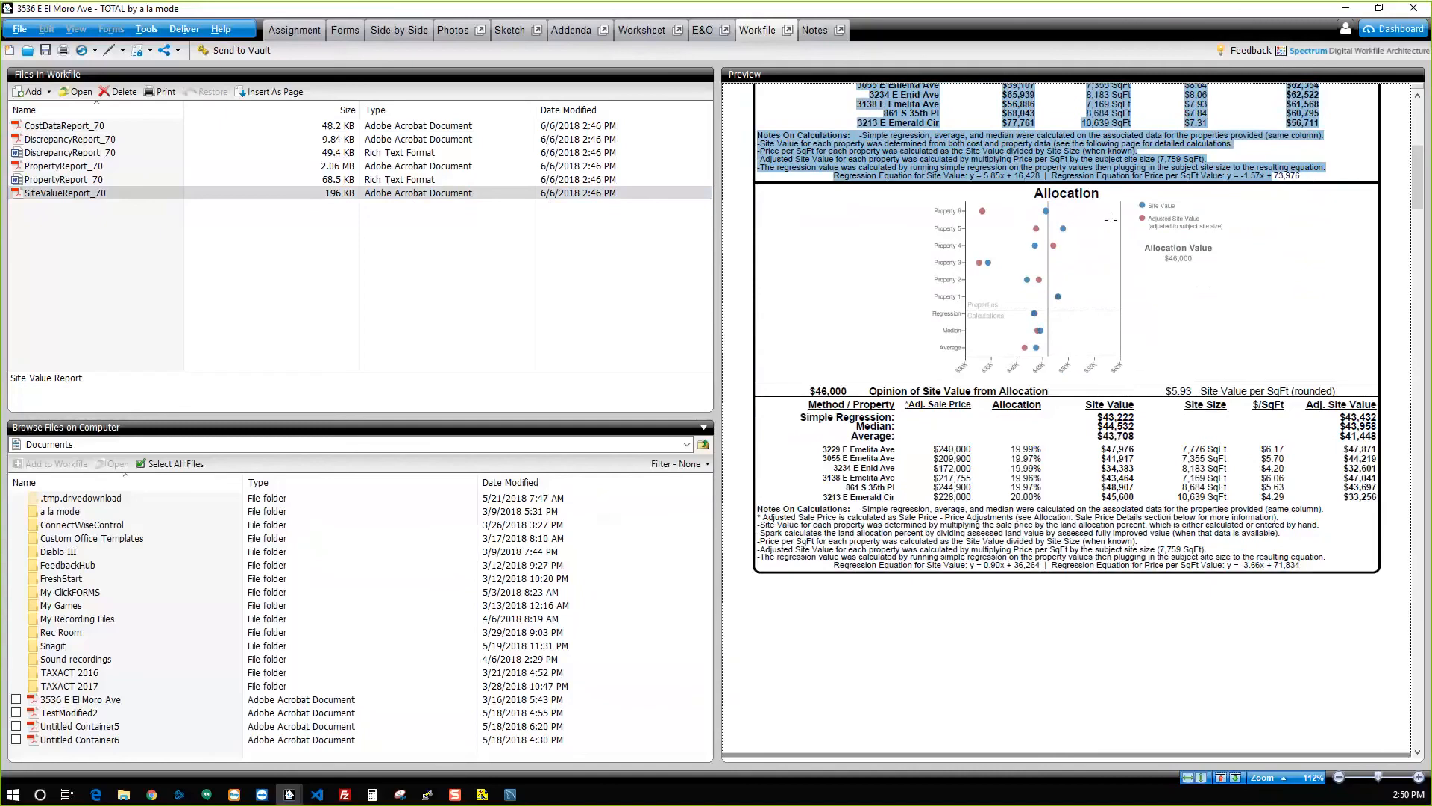
left_click(1072, 282)
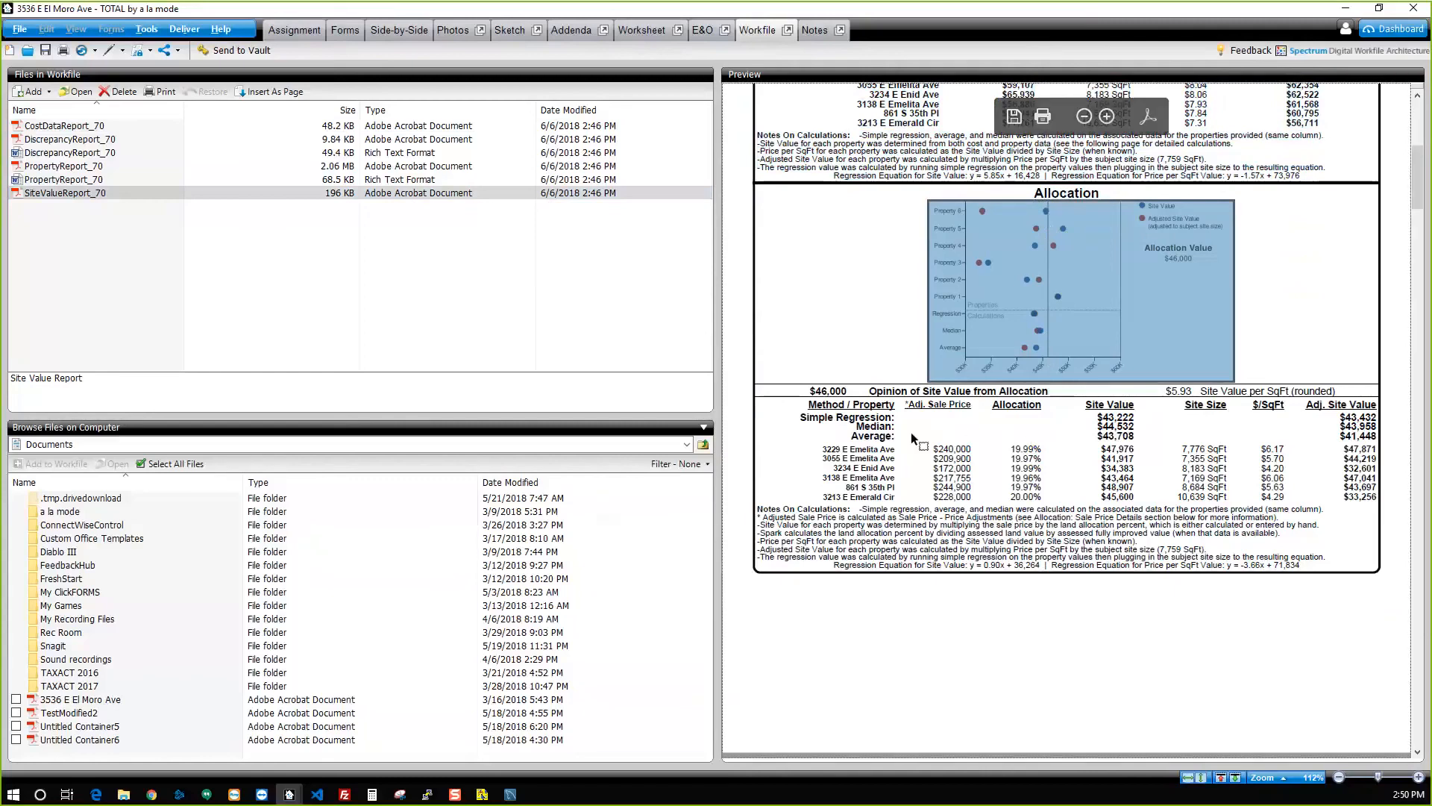
left_click_drag(911, 434, 1283, 505)
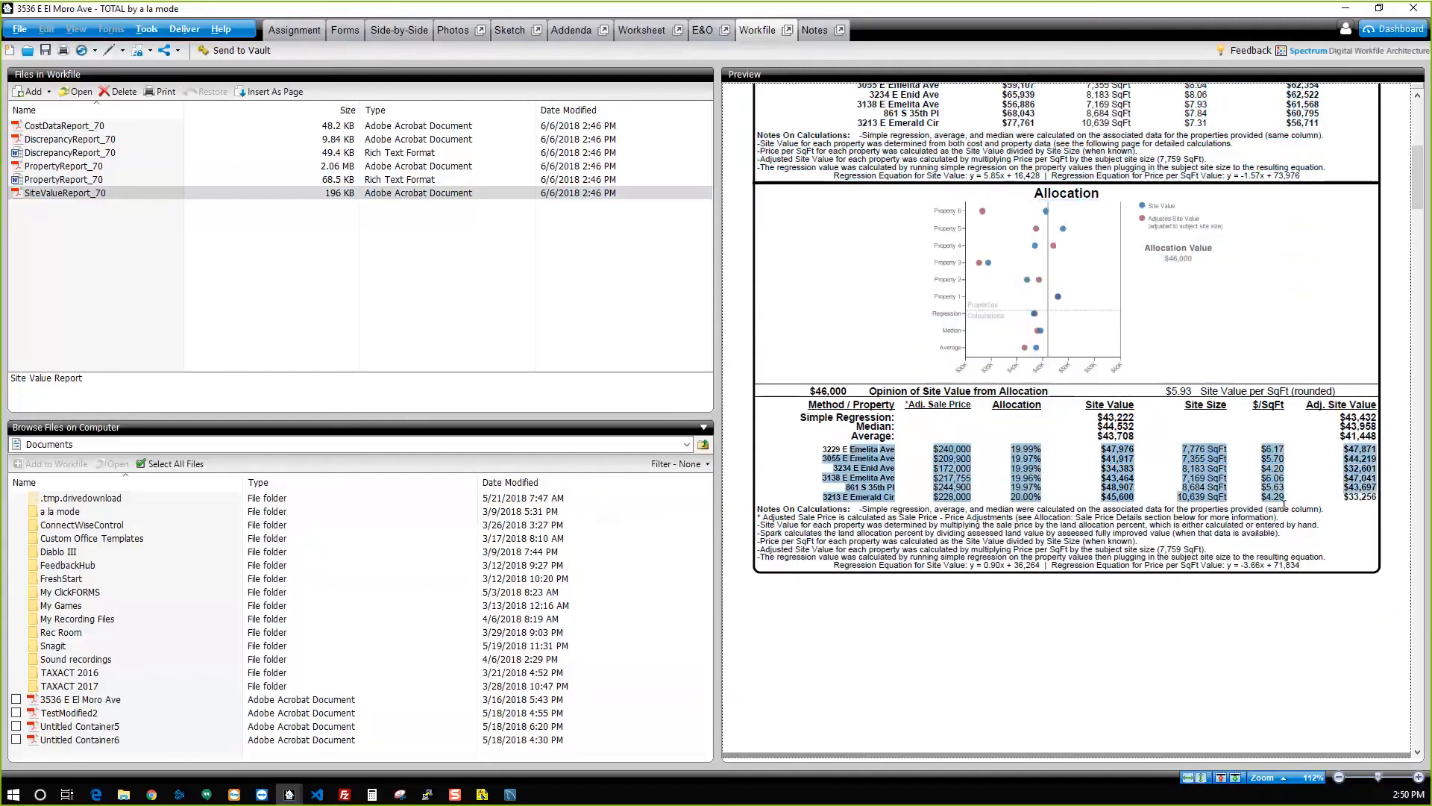
left_click(1283, 505)
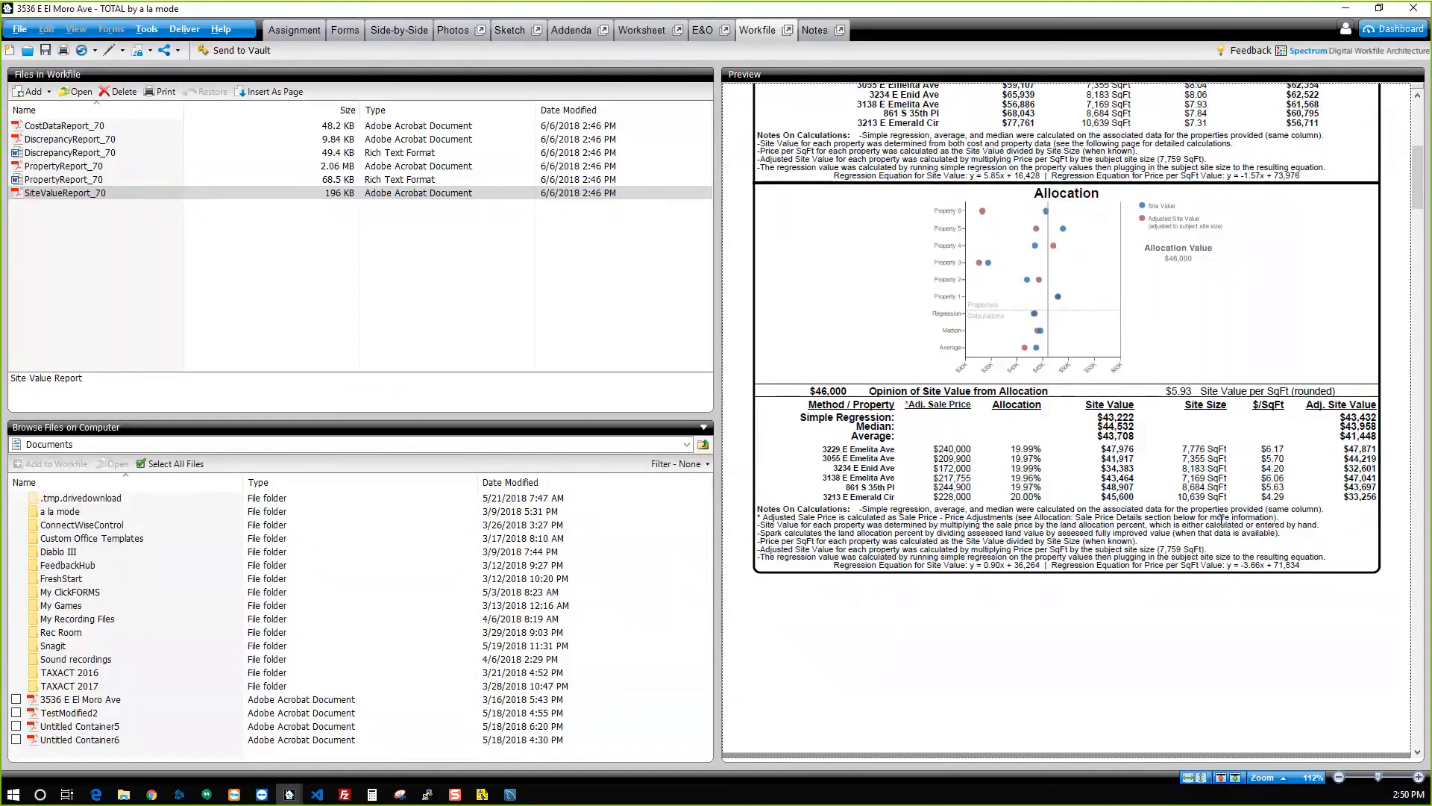
Review the Property Cost Estimate Details for Properties 1 through 6 and the quality descriptions that follow them.
scroll(1221, 519, "down", 5)
scroll(1220, 519, "down", 2)
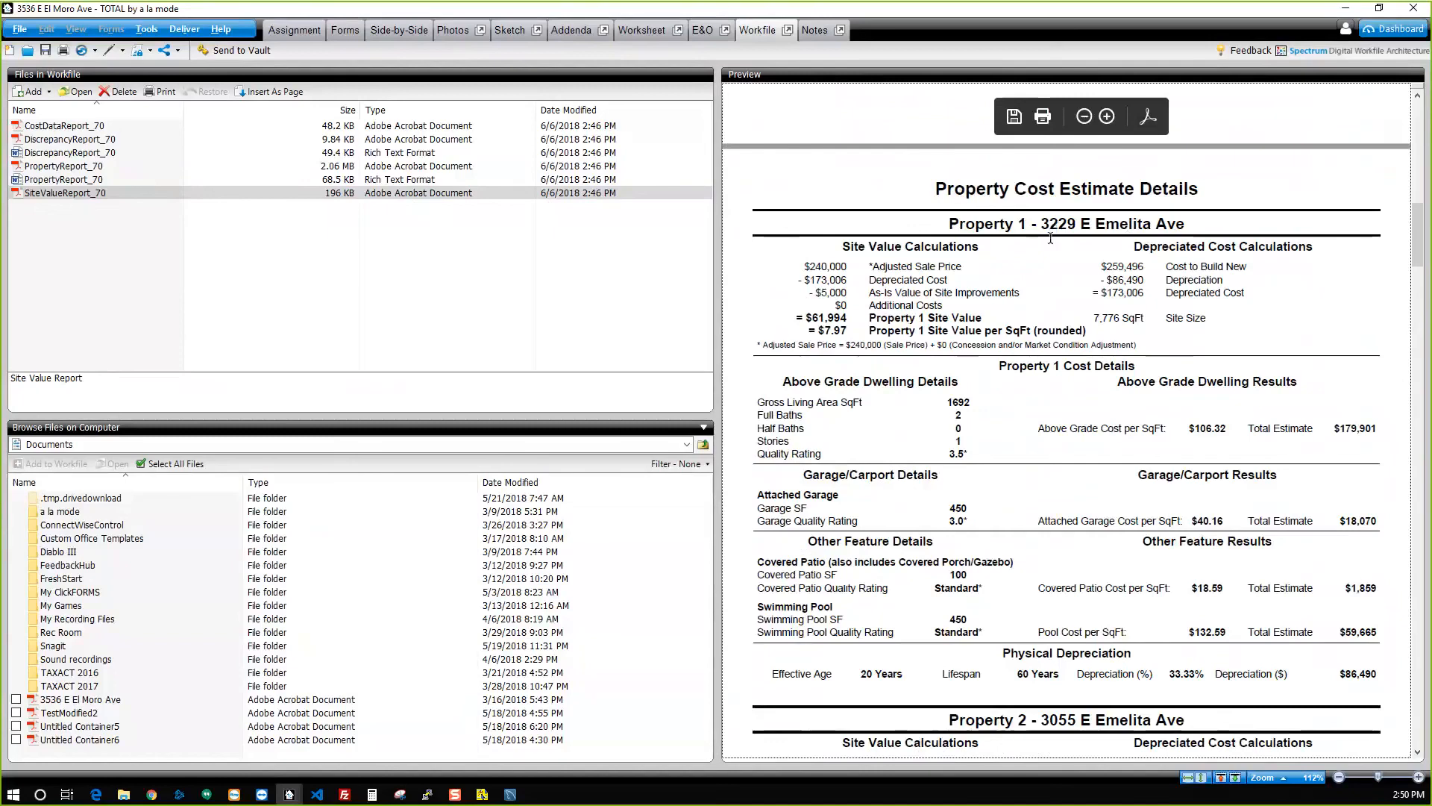
scroll(1050, 239, "down", 1)
left_click_drag(841, 211, 1379, 638)
scroll(985, 268, "down", 12)
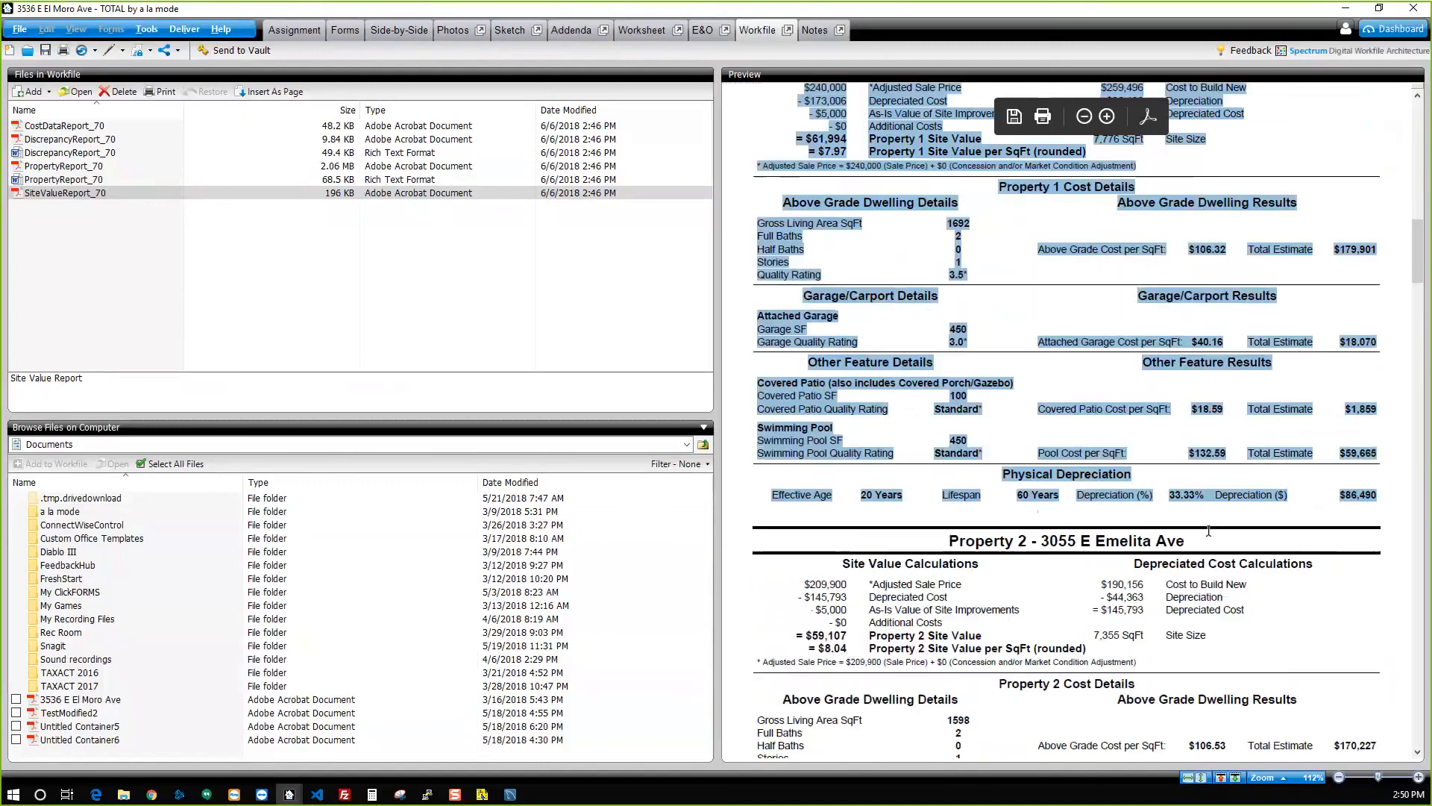
left_click_drag(932, 255, 1017, 325)
left_click(1037, 328)
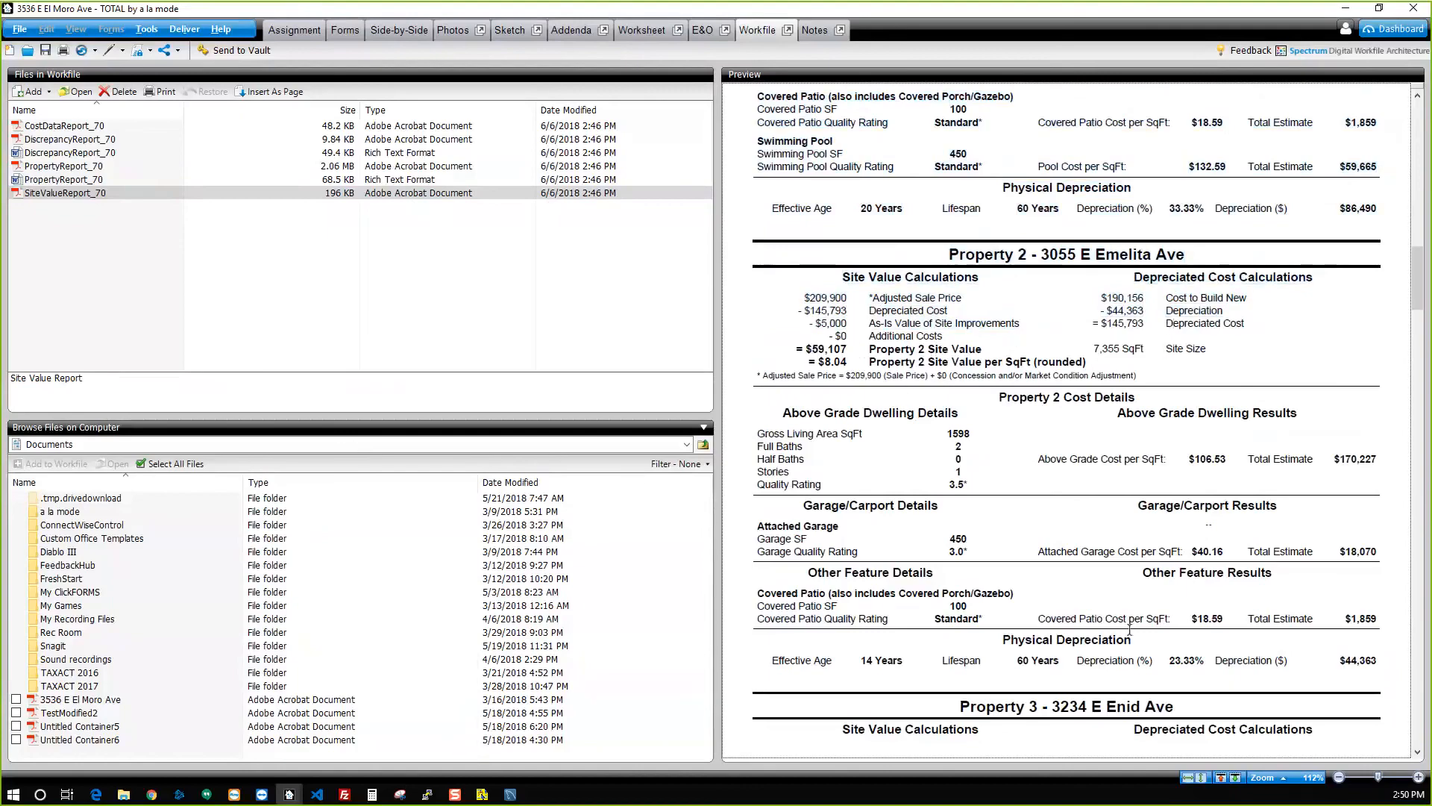
scroll(975, 431, "down", 20)
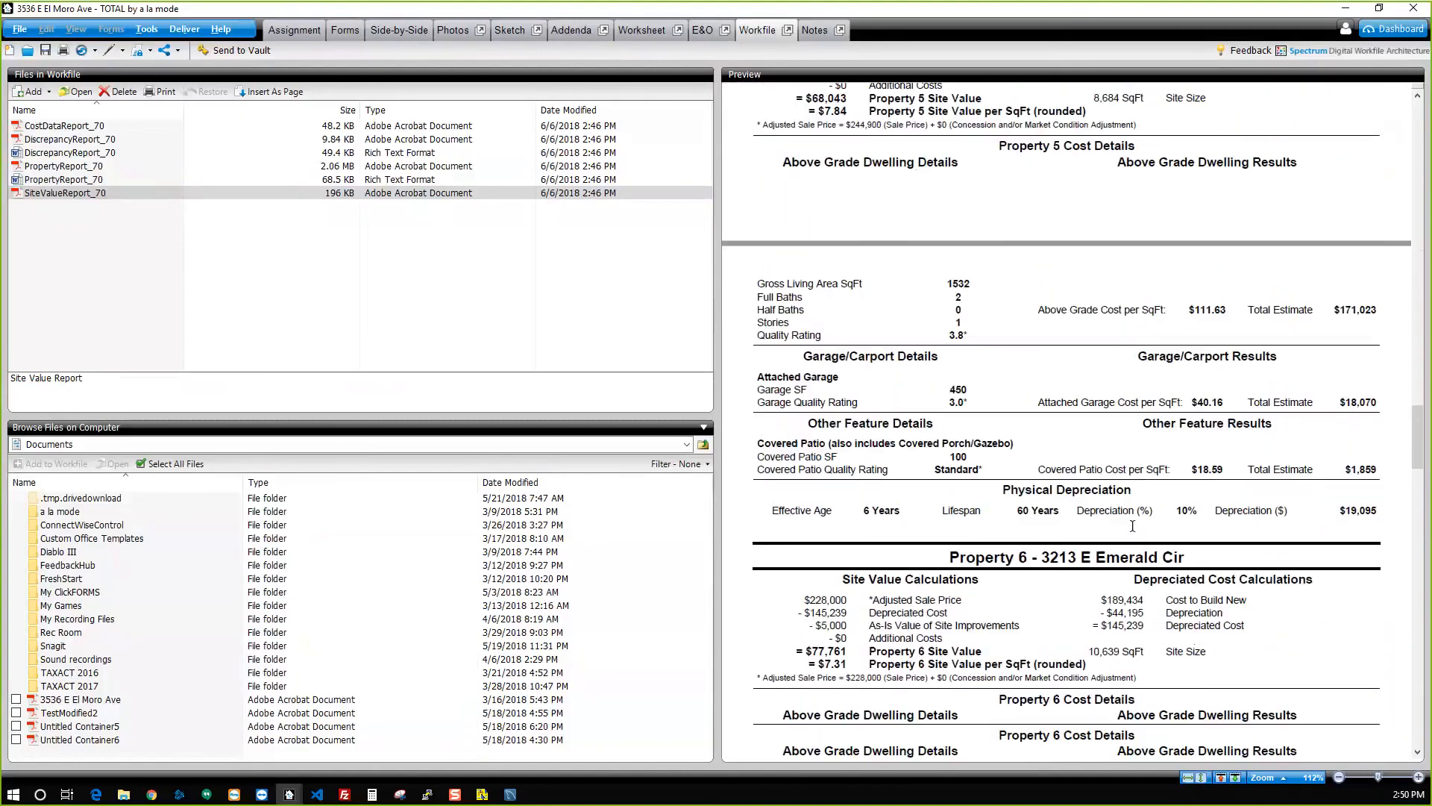
scroll(1131, 525, "down", 10)
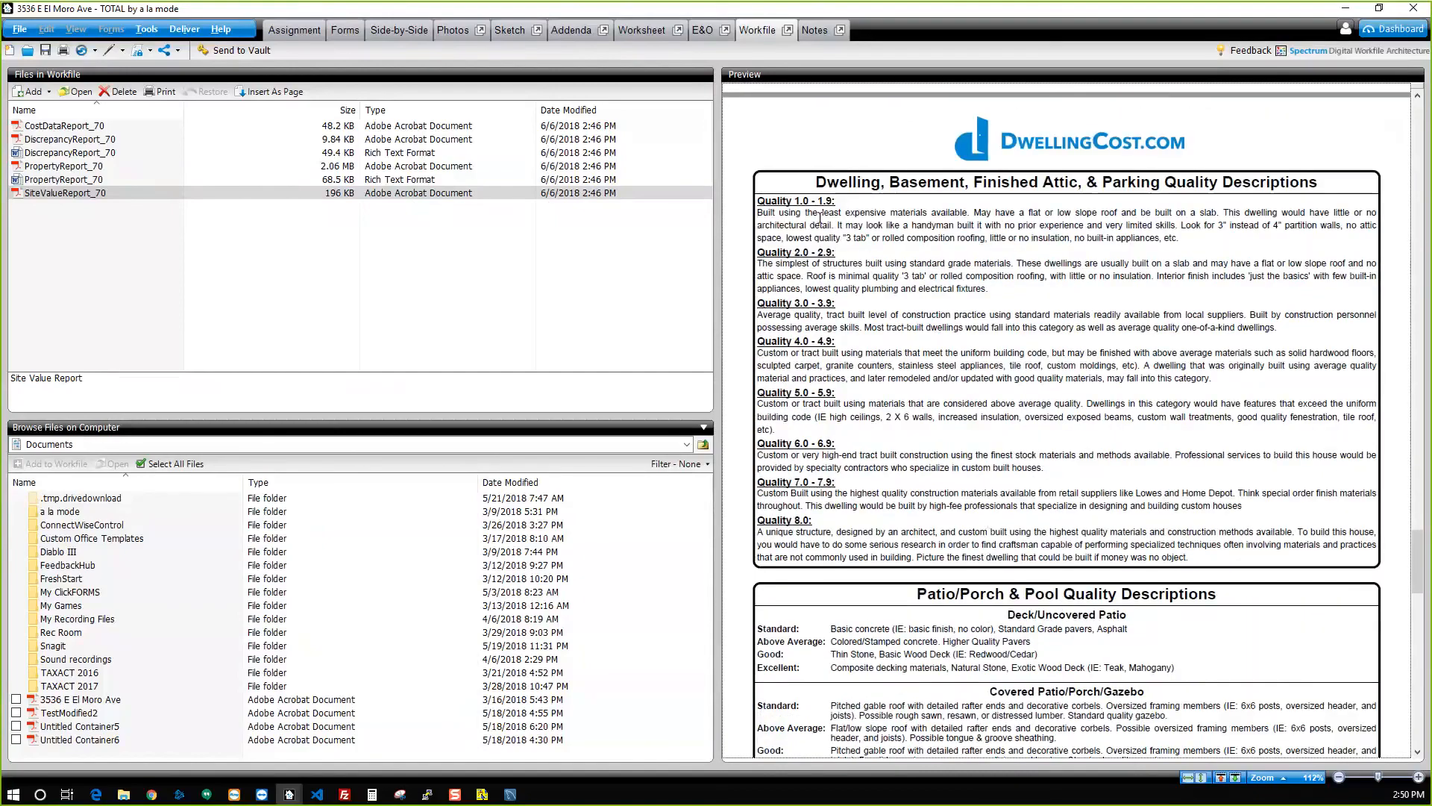
Review the dwelling, patio/porch and pool quality descriptions in the Site Value Report and return to the property cost details.
scroll(947, 448, "down", 5)
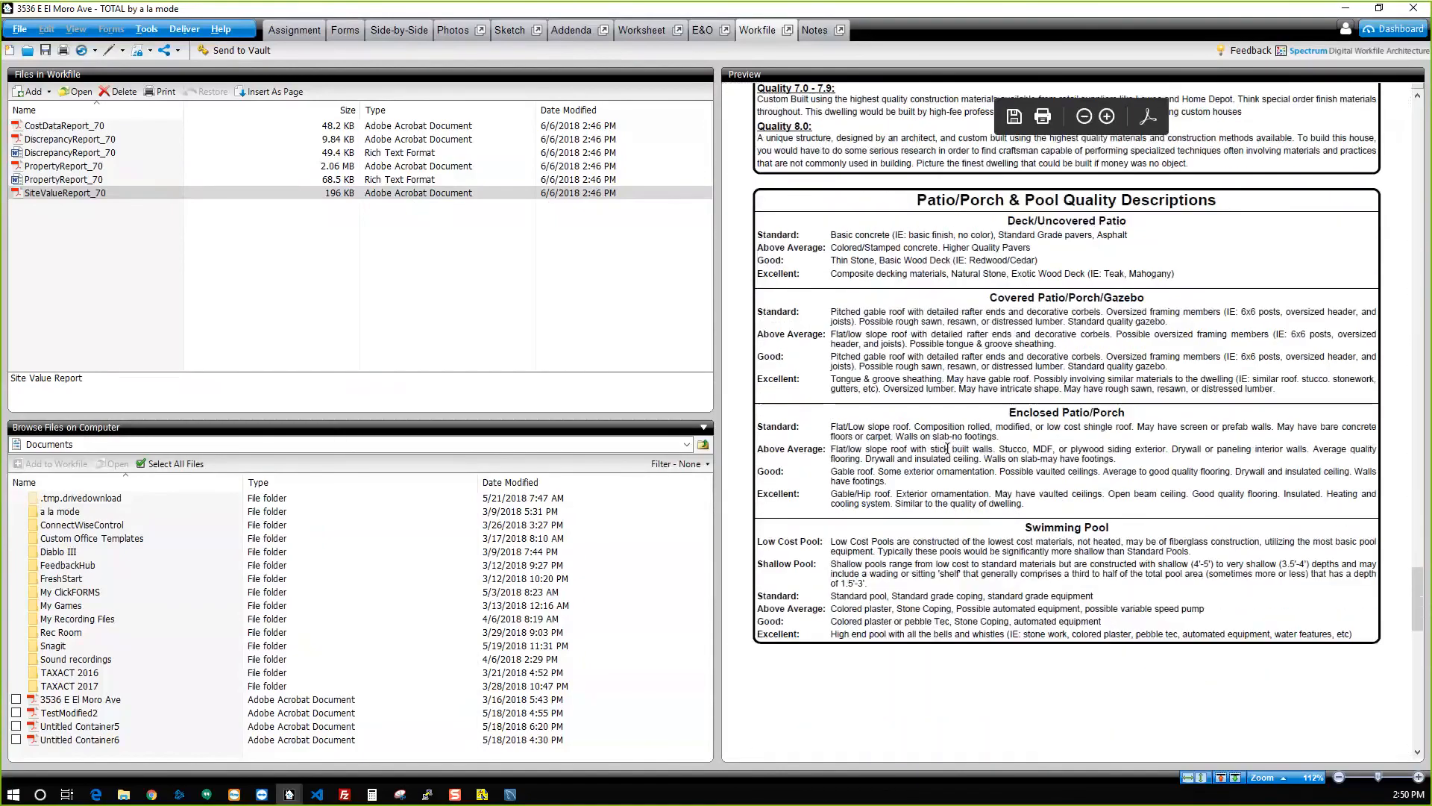
scroll(955, 336, "up", 2)
scroll(956, 322, "up", 1)
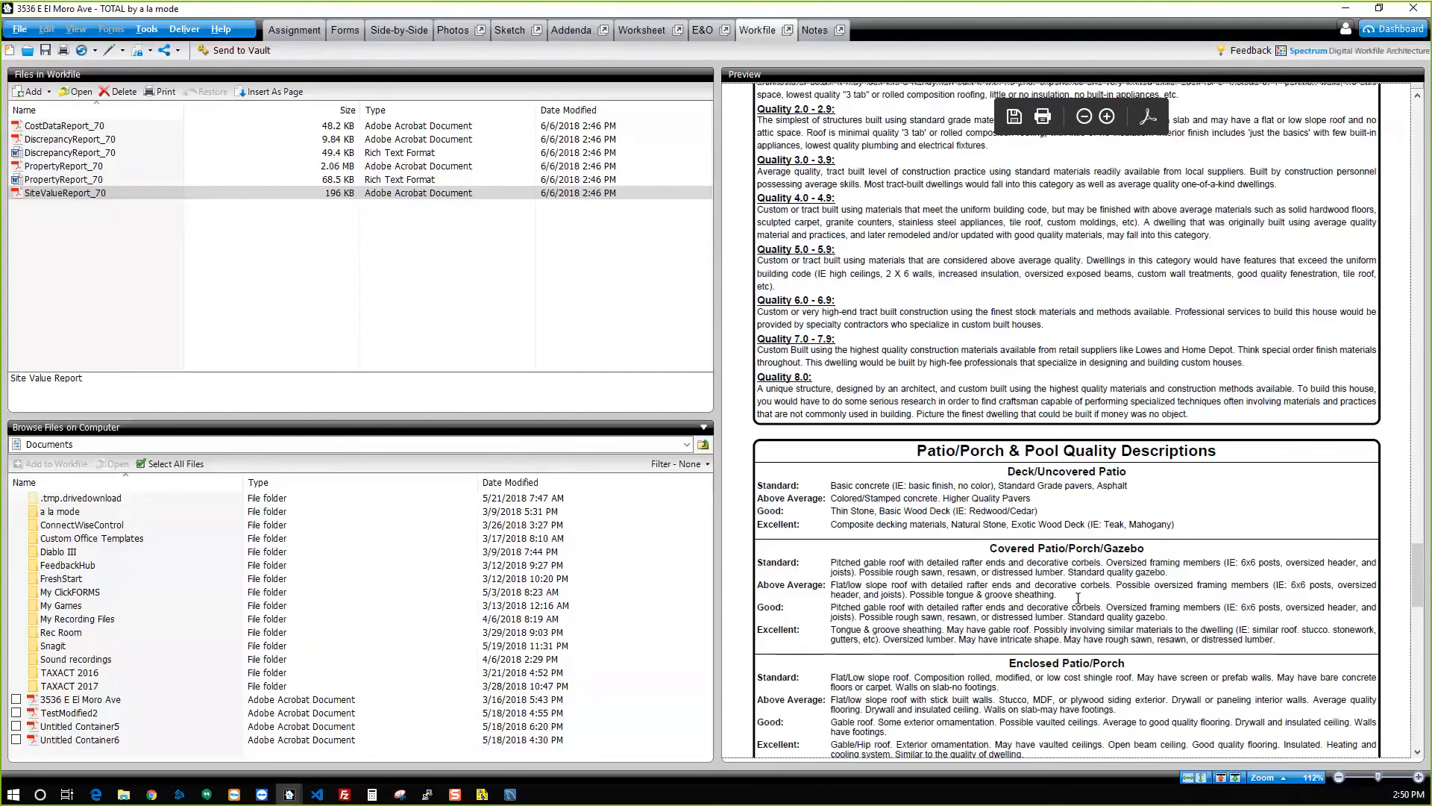
scroll(1074, 589, "up", 10)
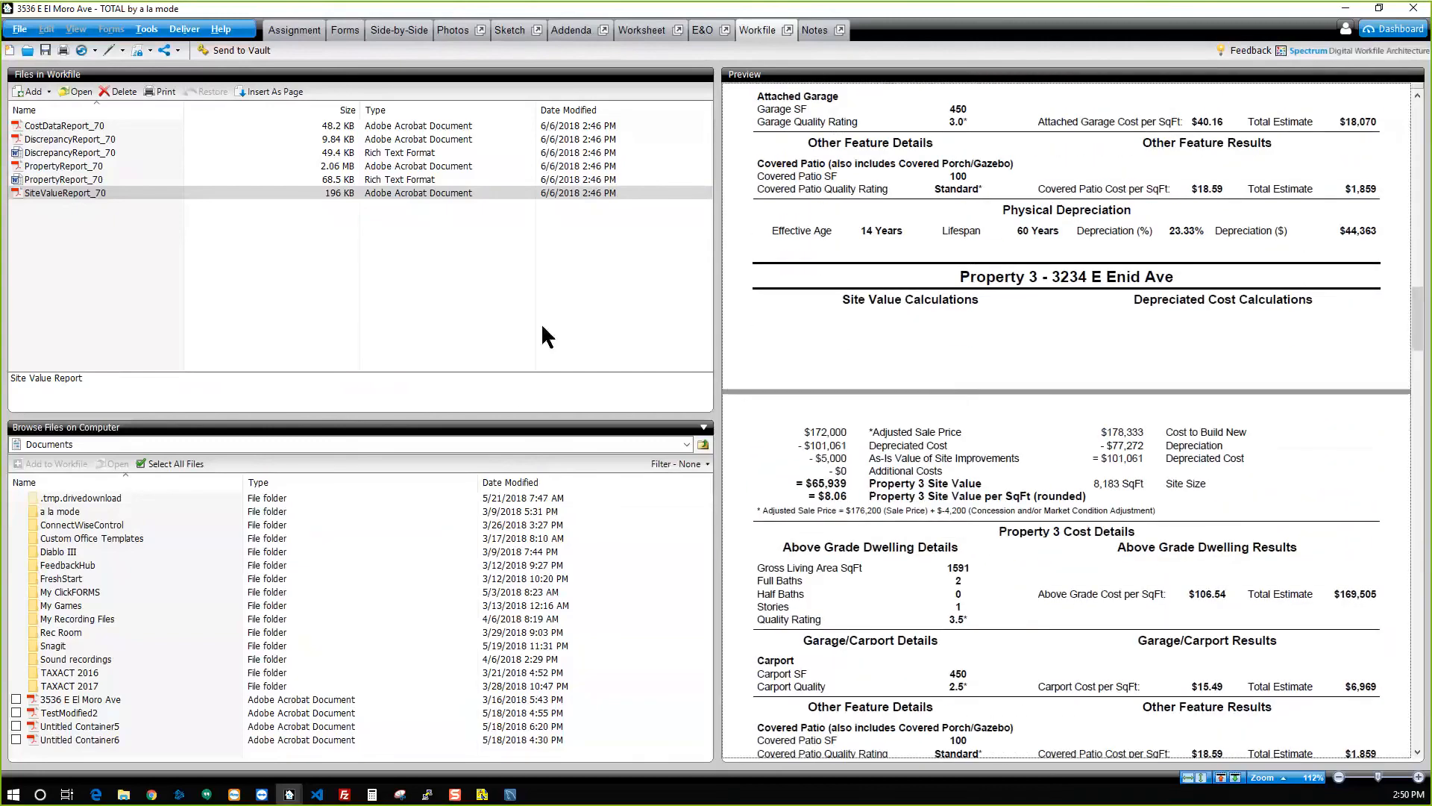
Examine the site value support comment in the Cost Approach section of URAR page 3 and return to Spark.
left_click(345, 34)
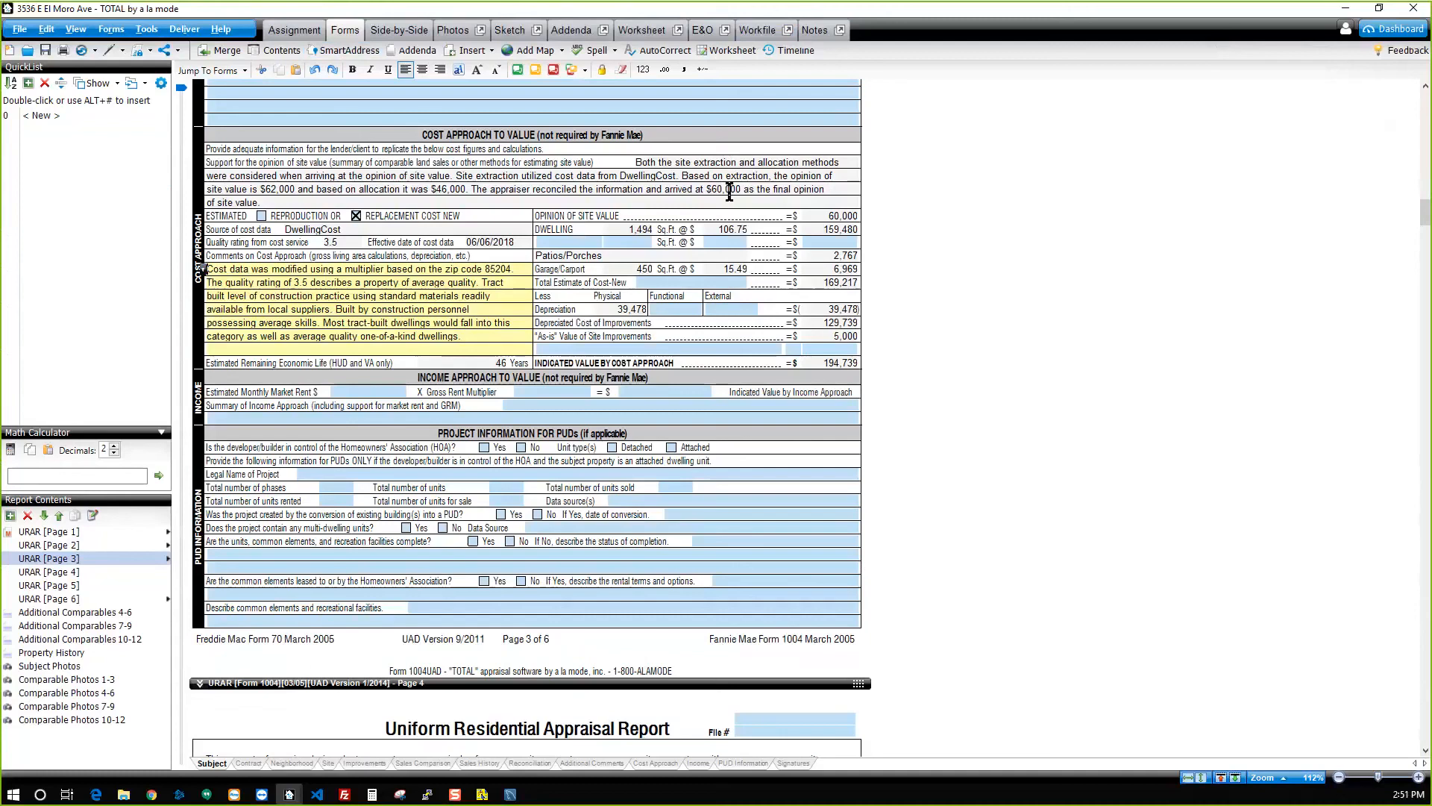
left_click(624, 197)
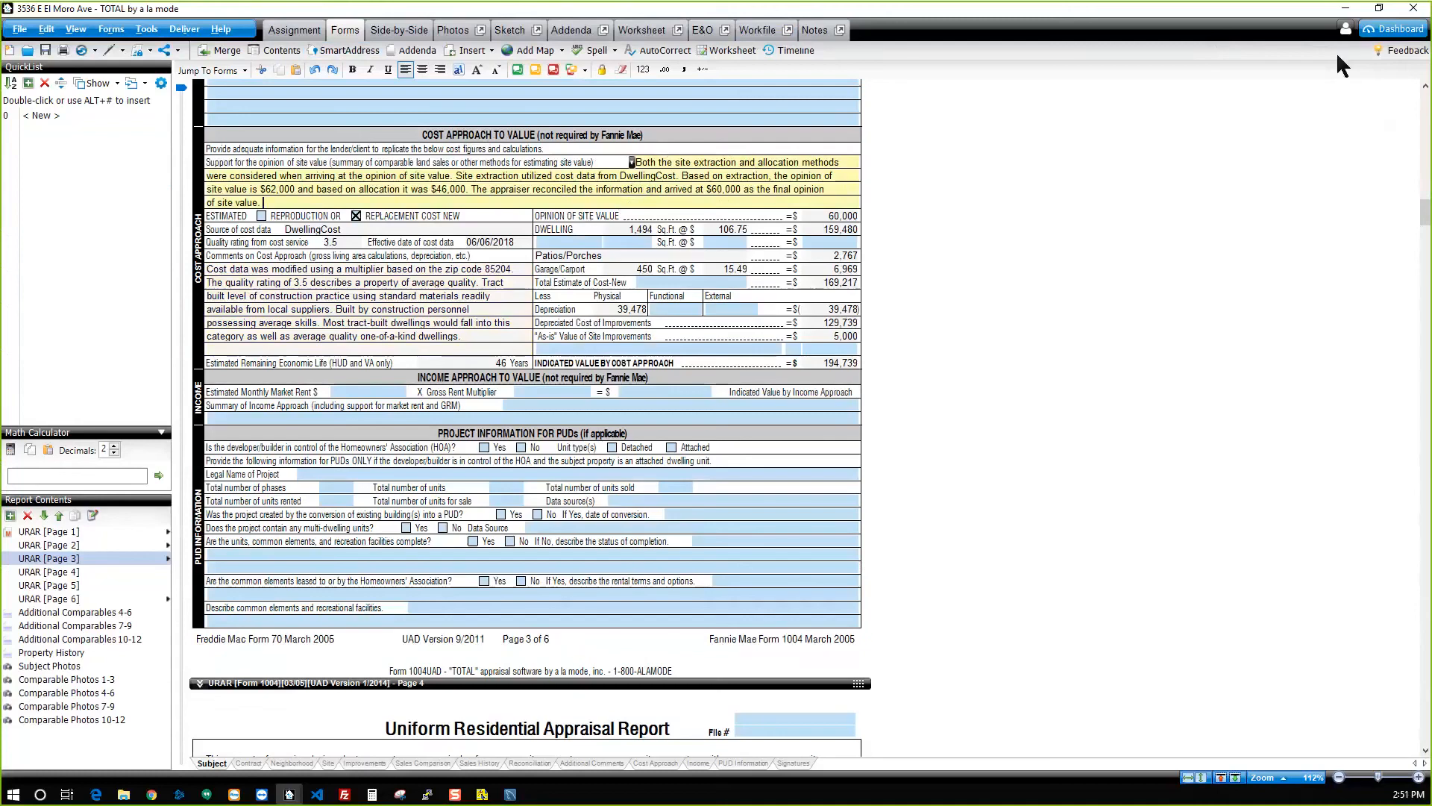
left_click(1346, 8)
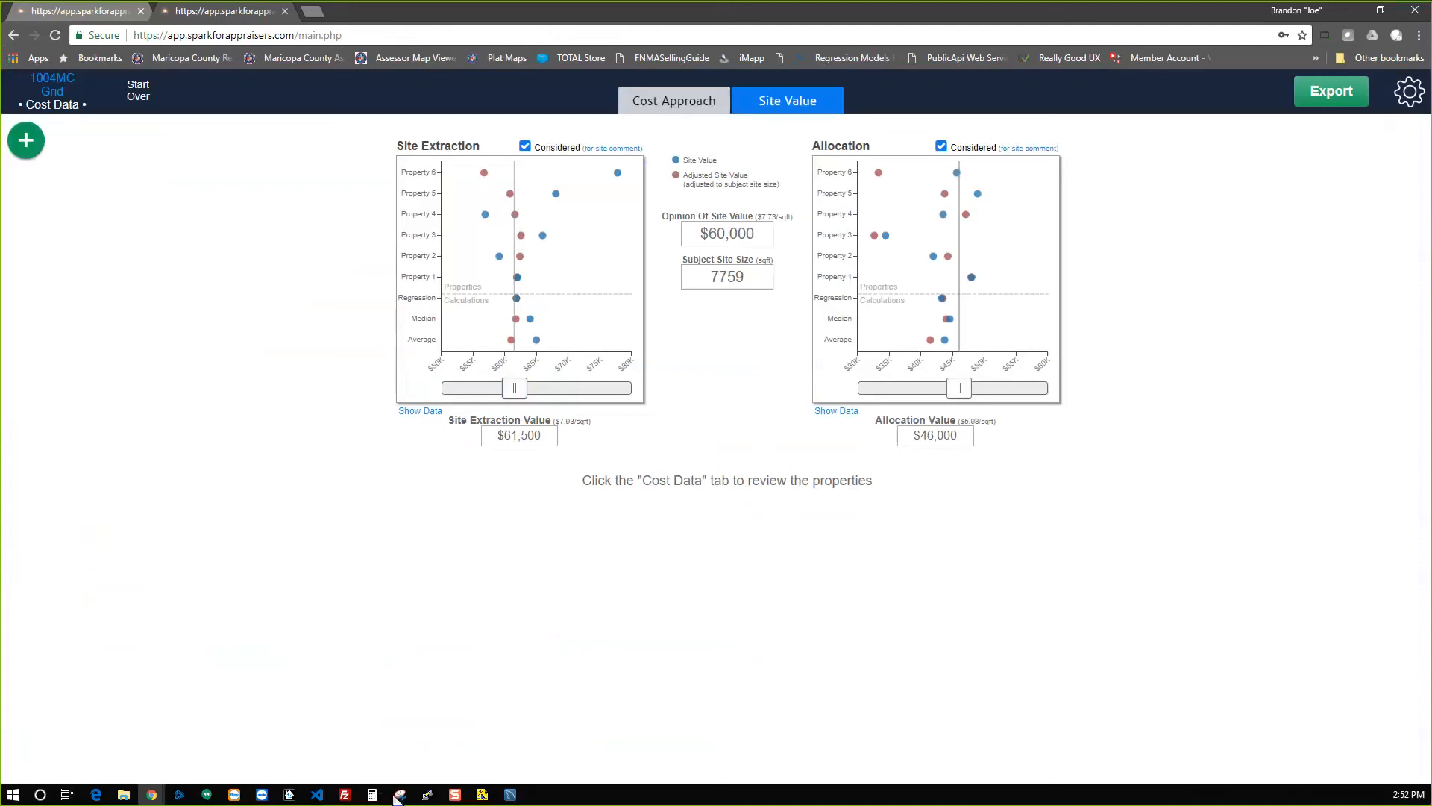
Switch back to the TOTAL report and review the site value support comment and the Comments on Cost Approach.
mouse_move(290, 795)
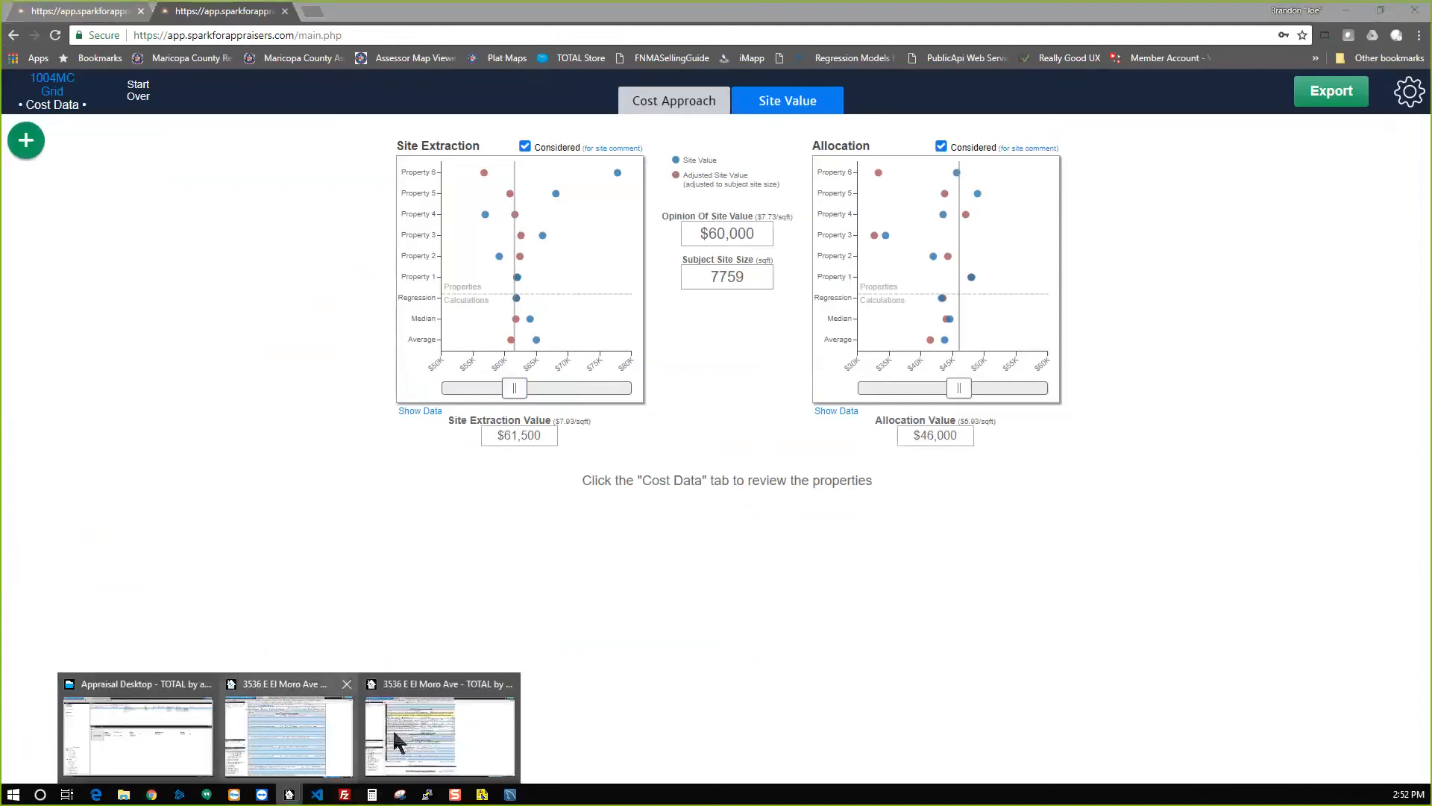
left_click(431, 740)
left_click(693, 175)
left_click(493, 280)
left_click(708, 182)
left_click(466, 287)
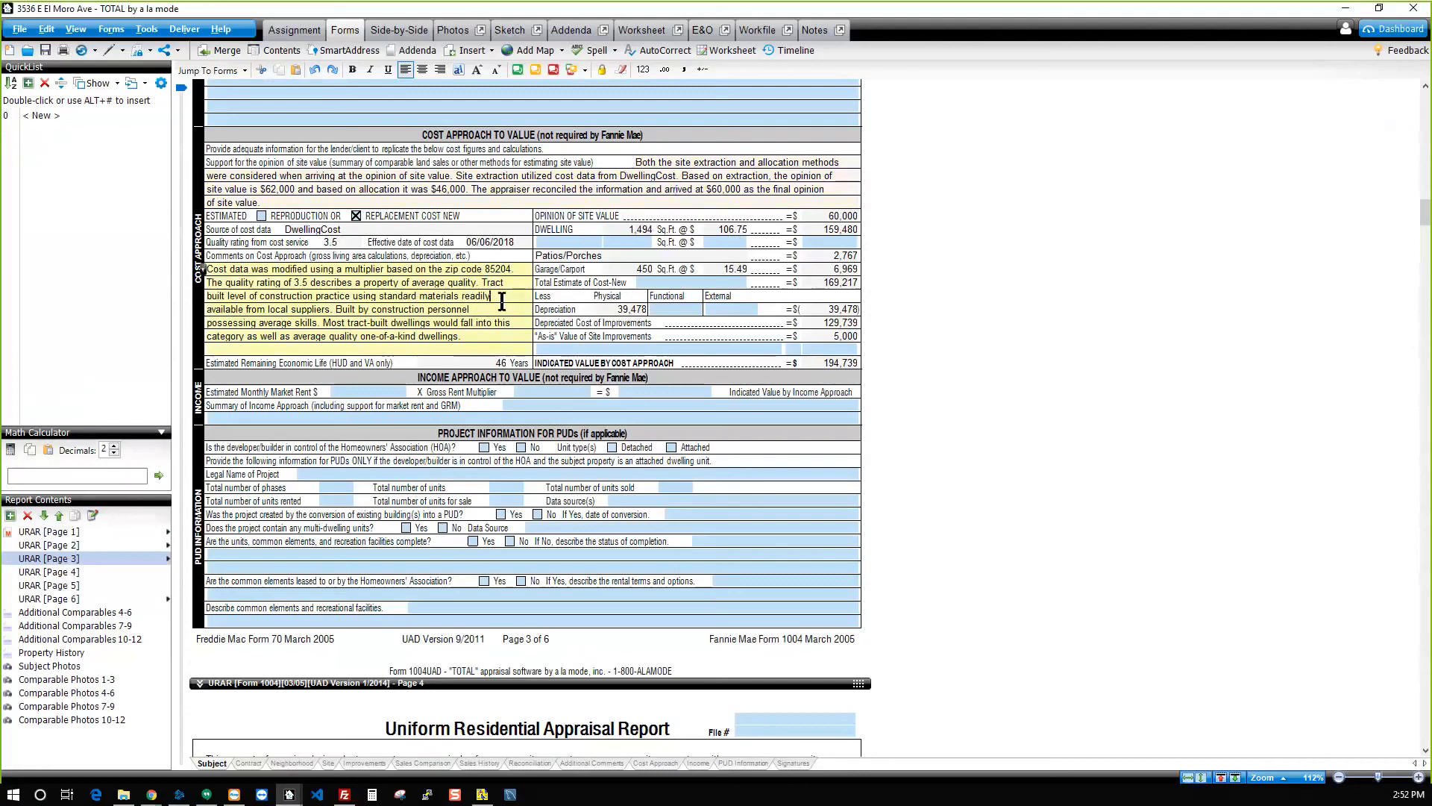
left_click(276, 202)
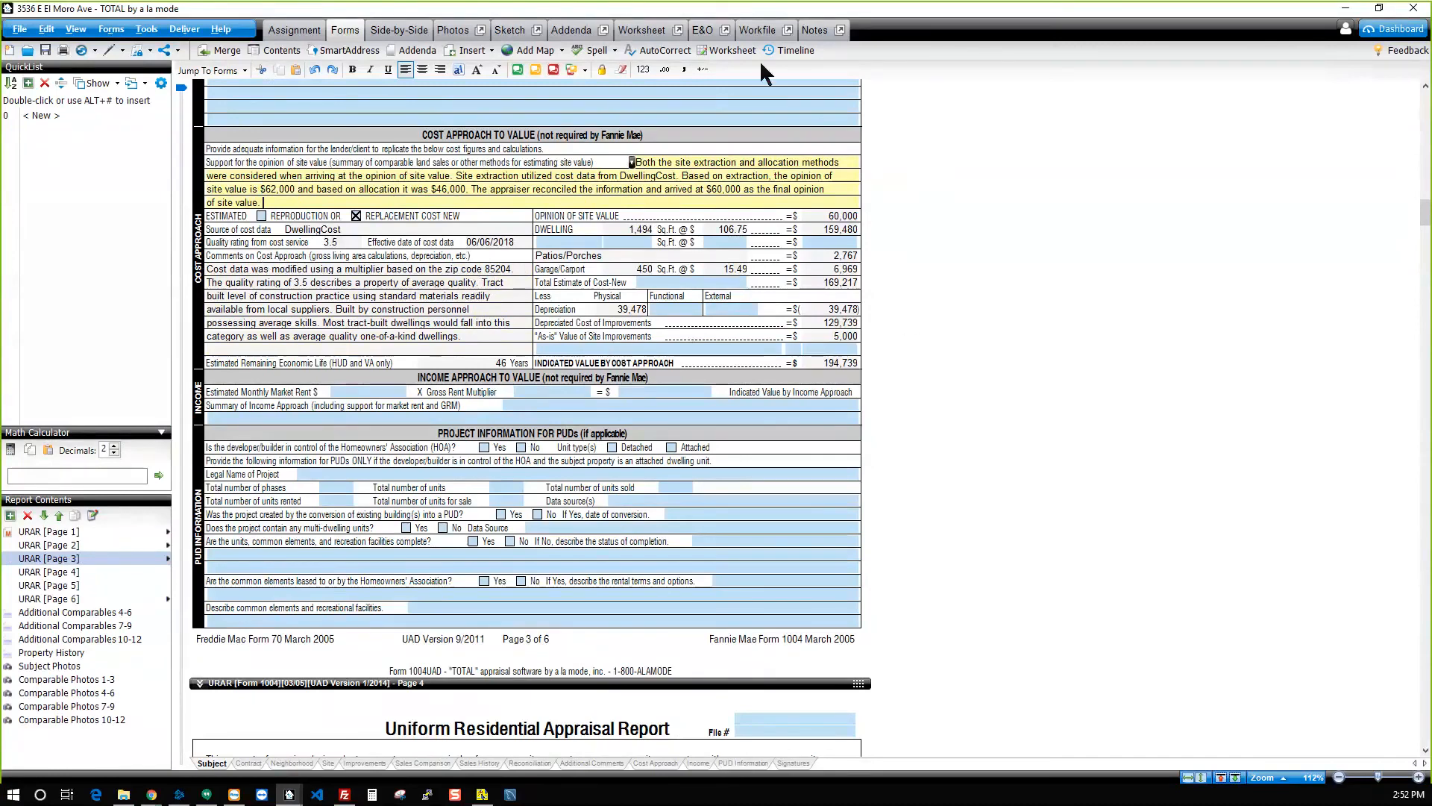
Preview CostDataReport_70 in the workfile and review its cost approach, cost estimate details and quality descriptions.
left_click(758, 32)
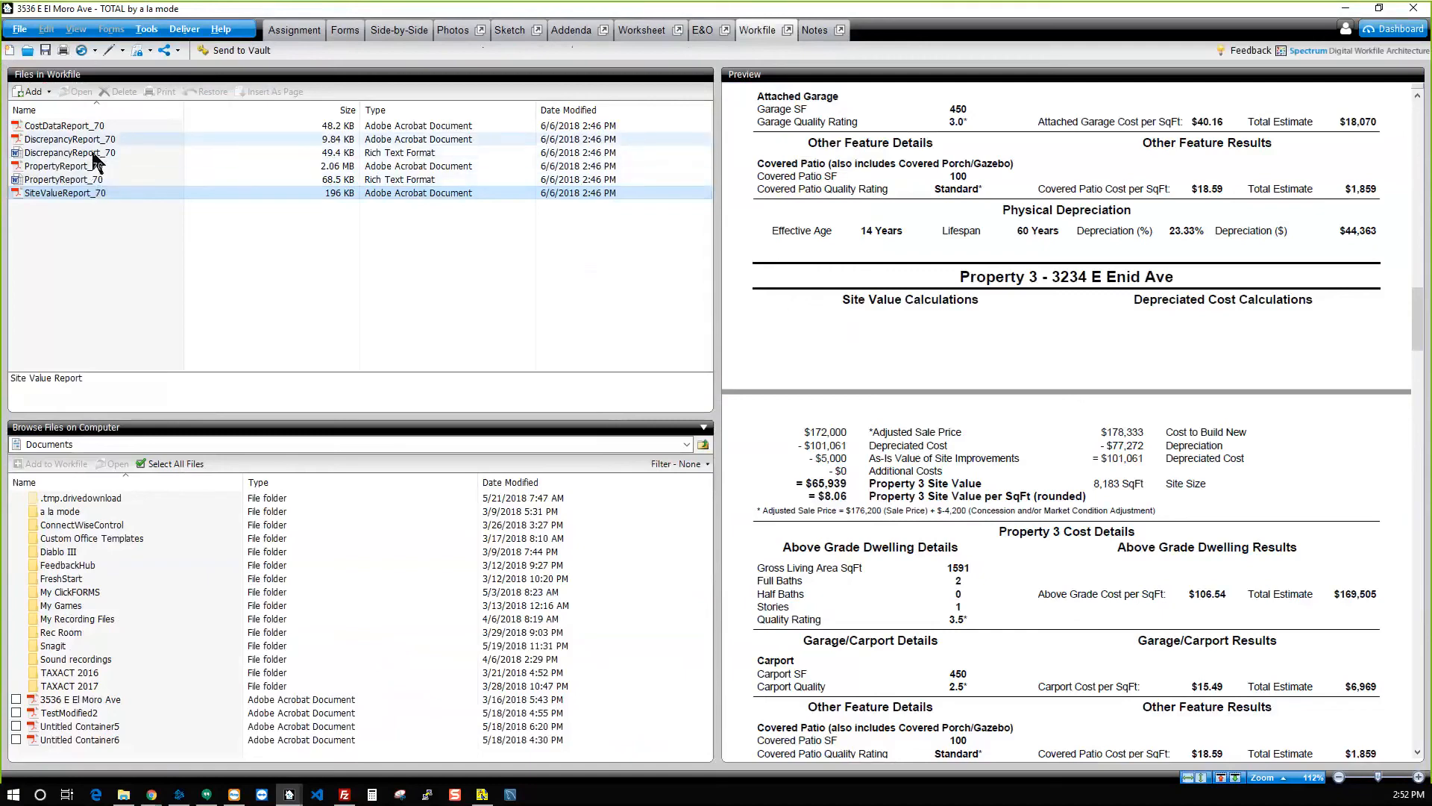
left_click(109, 127)
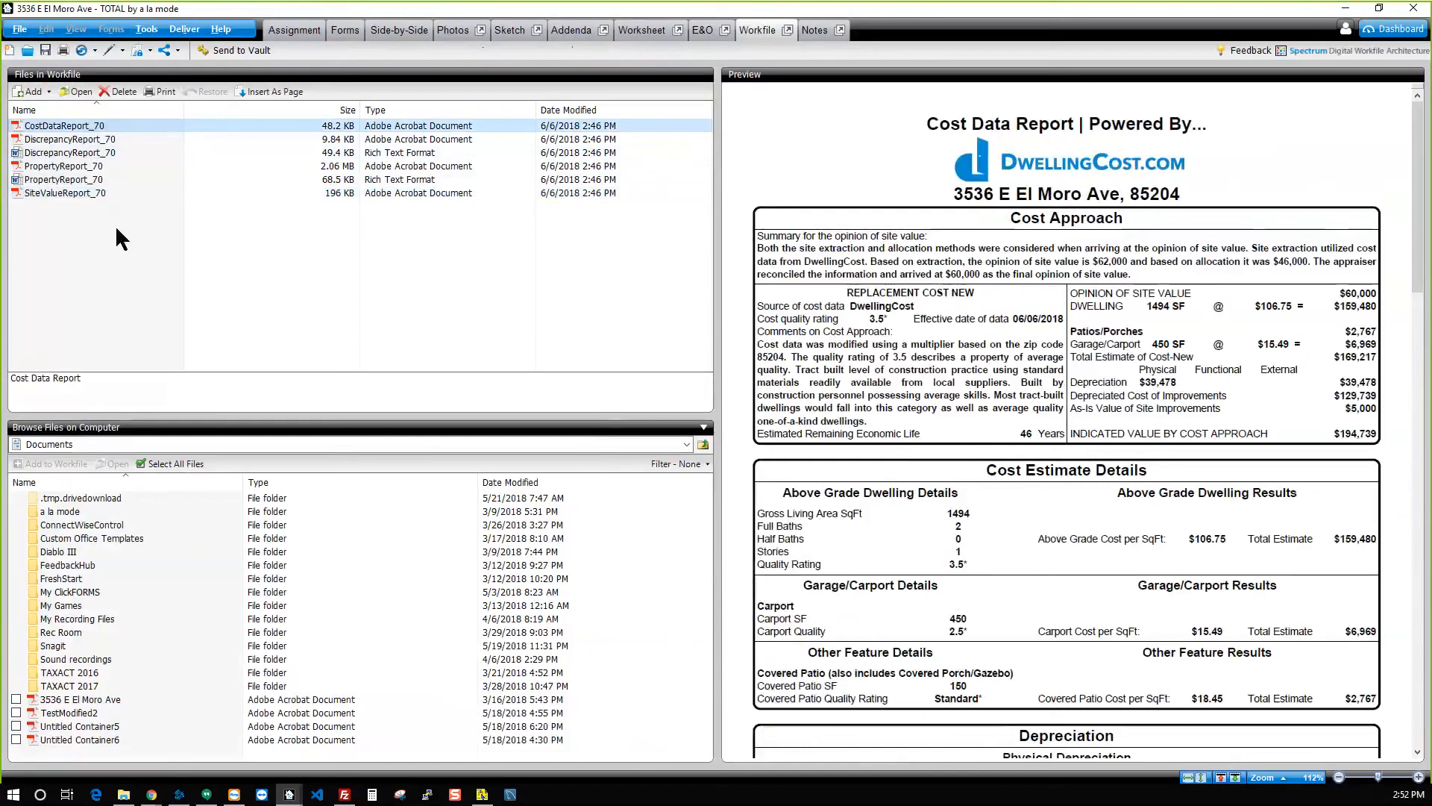
left_click(1049, 602)
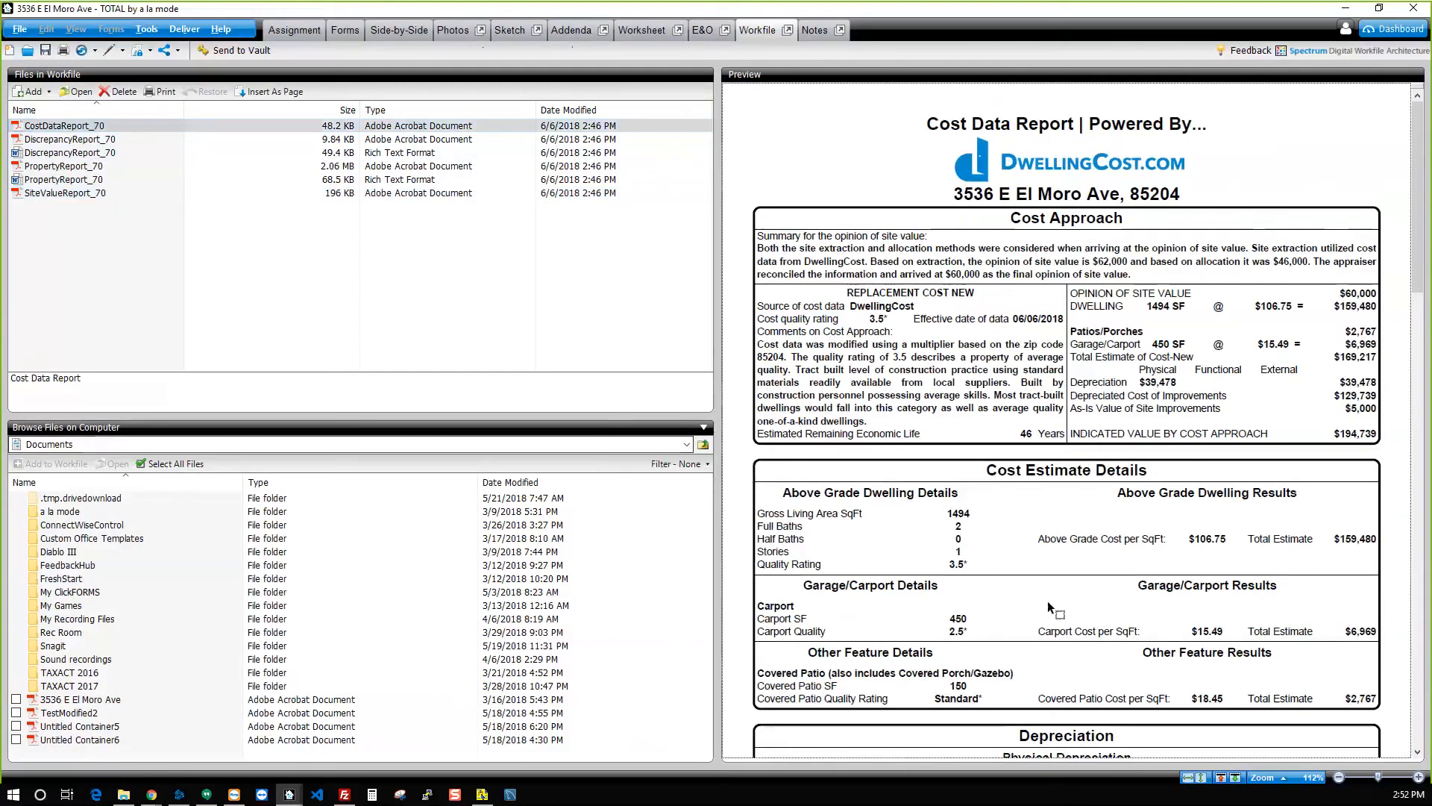
scroll(987, 525, "down", 15)
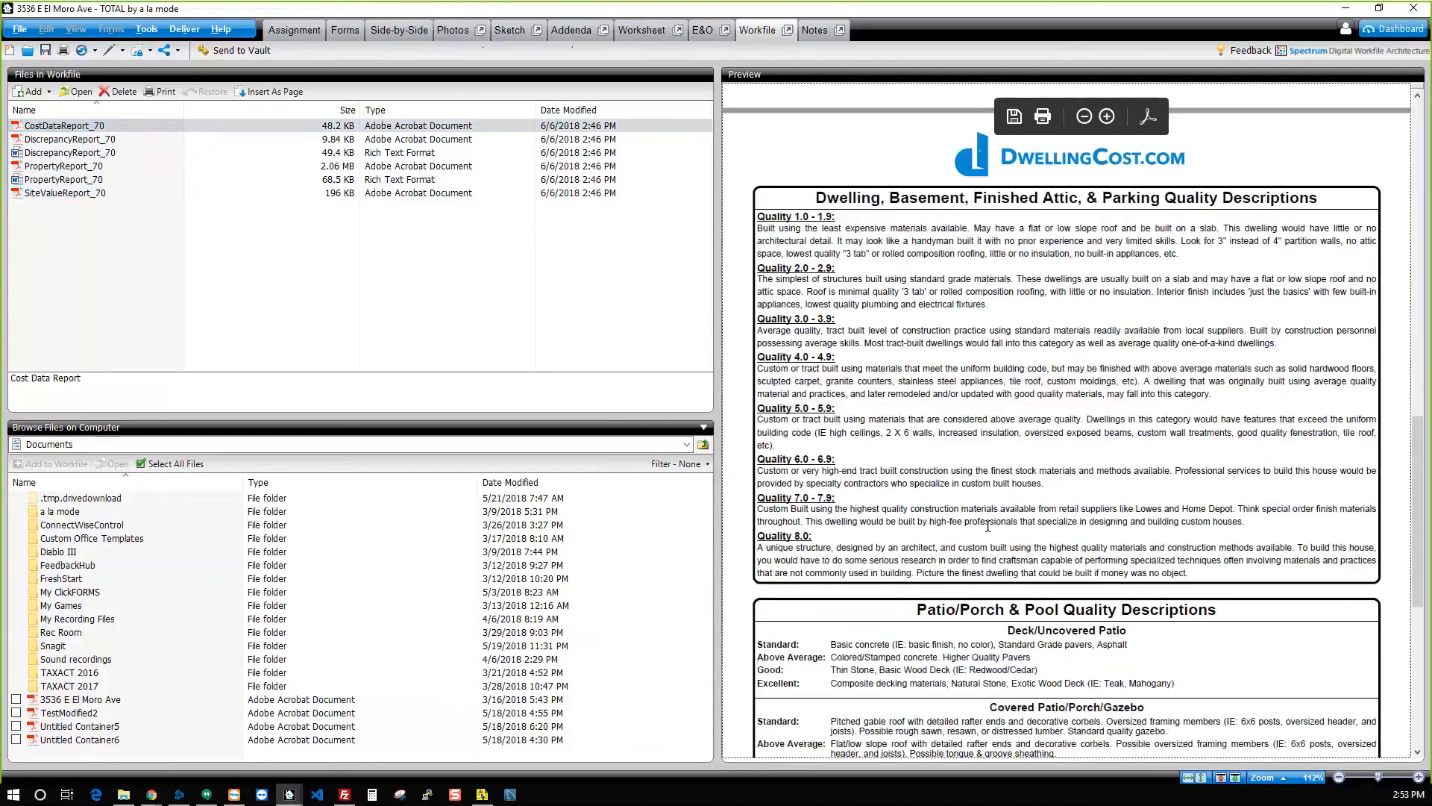
scroll(987, 525, "up", 10)
scroll(986, 525, "up", 1)
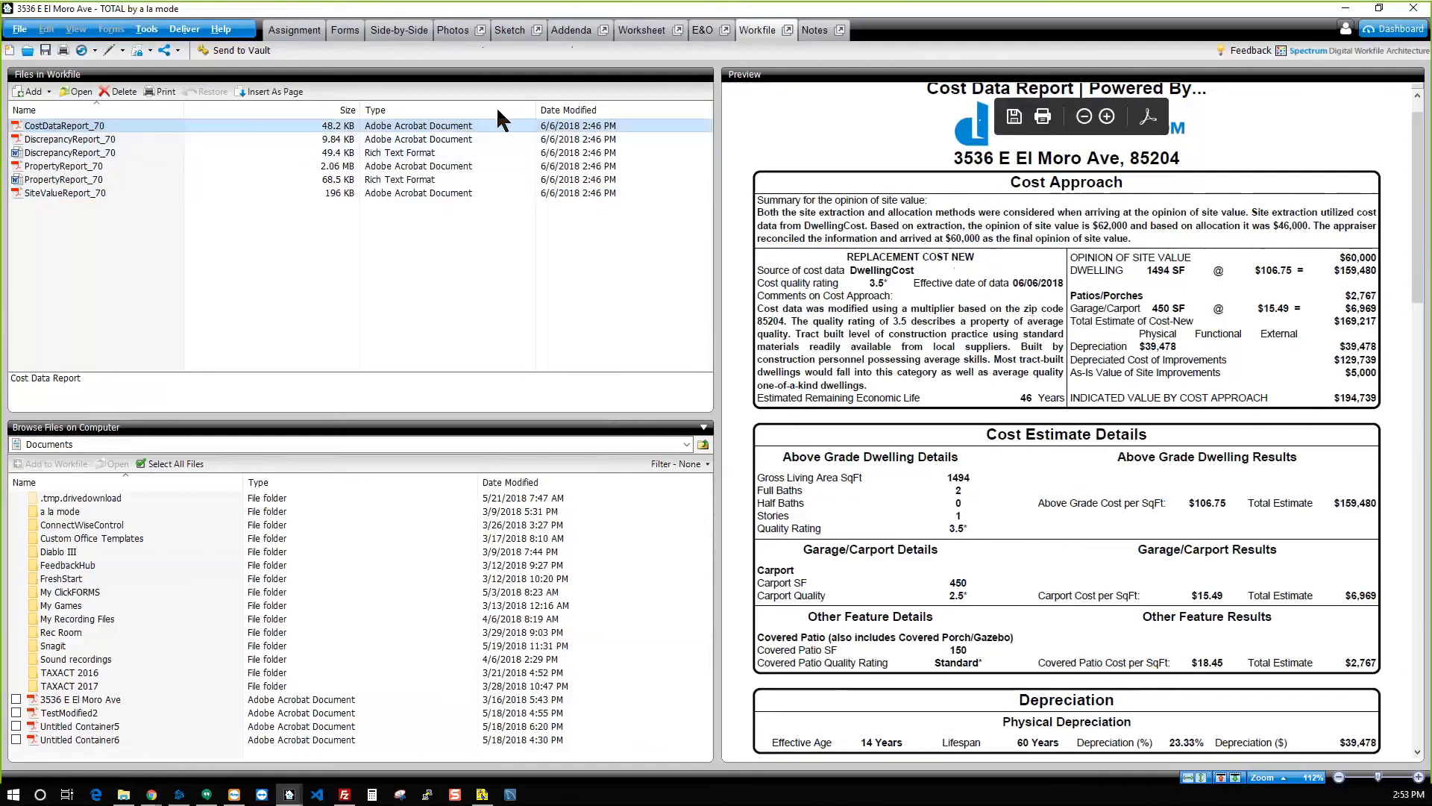
Switch from the TOTAL form to the browser and open app.sparkforappraisers.com/main.php in a new tab.
left_click(348, 30)
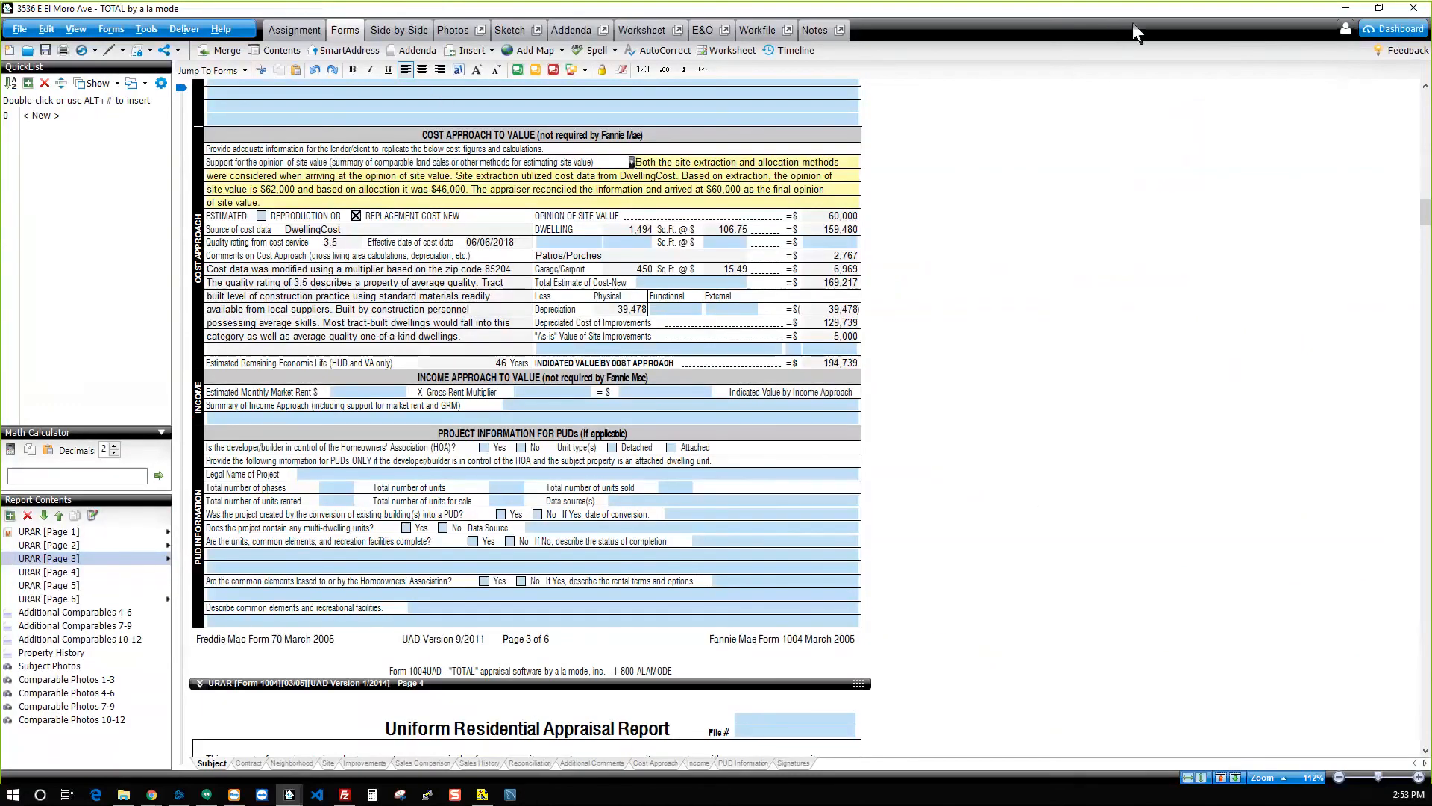
left_click(1347, 11)
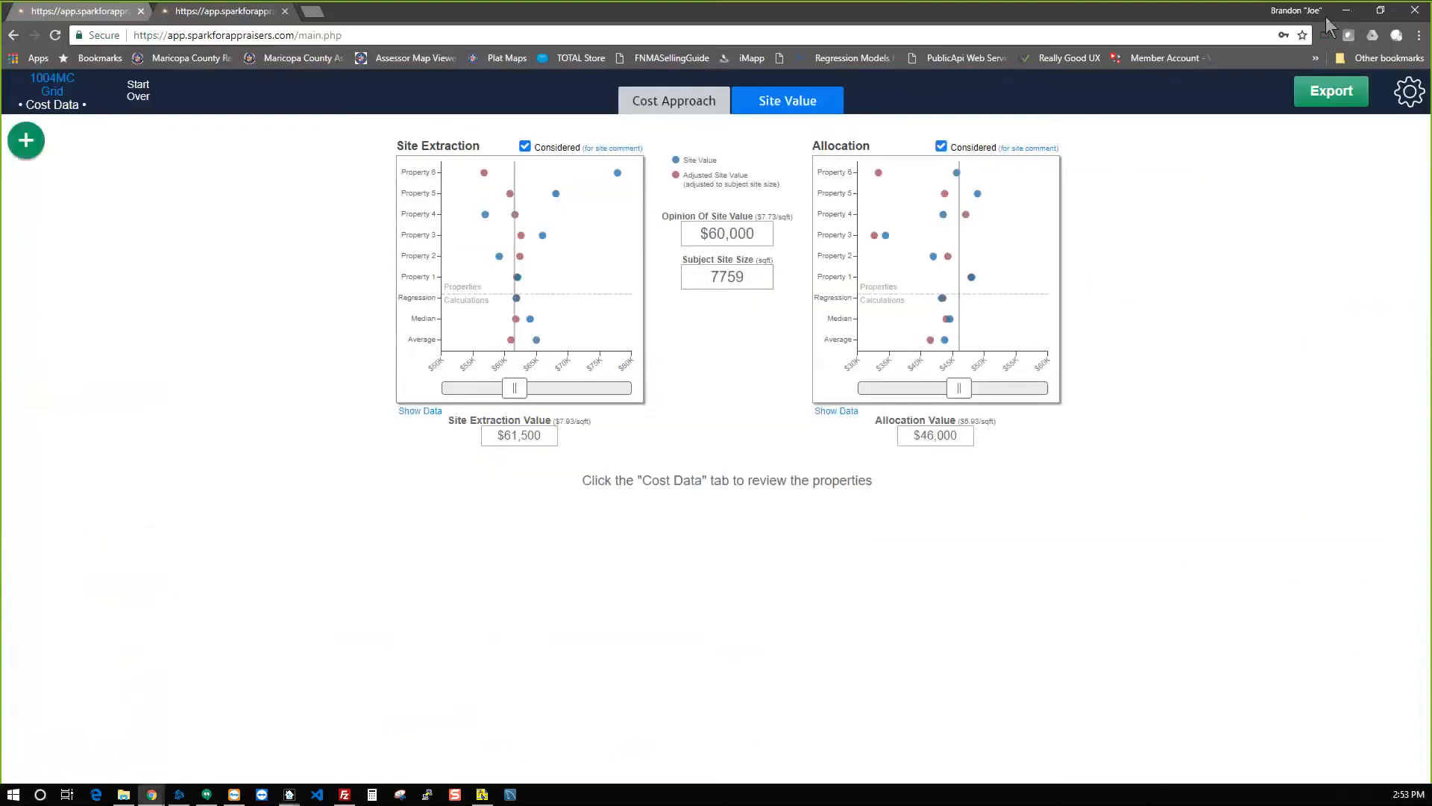
left_click(312, 14)
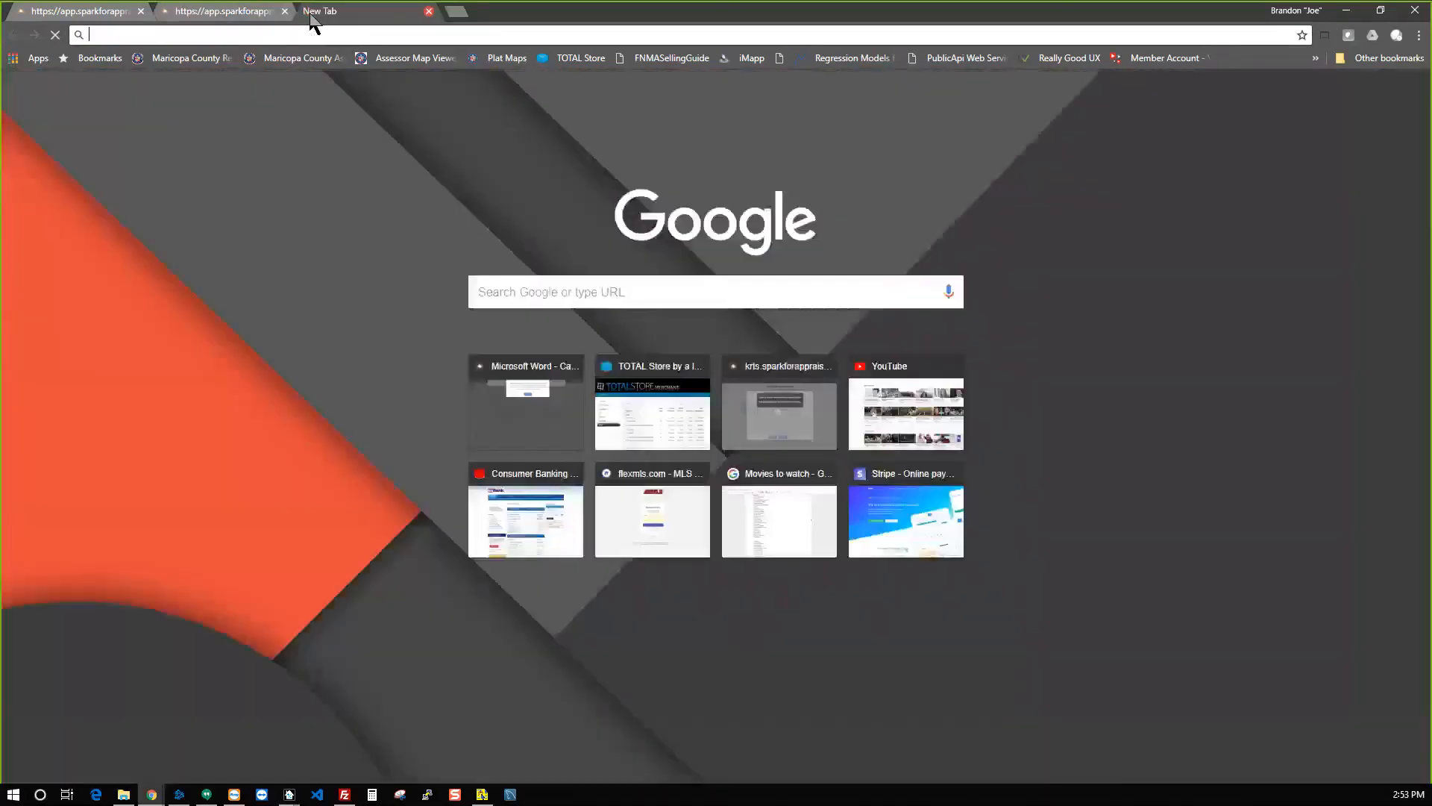
type("app.sparkfor")
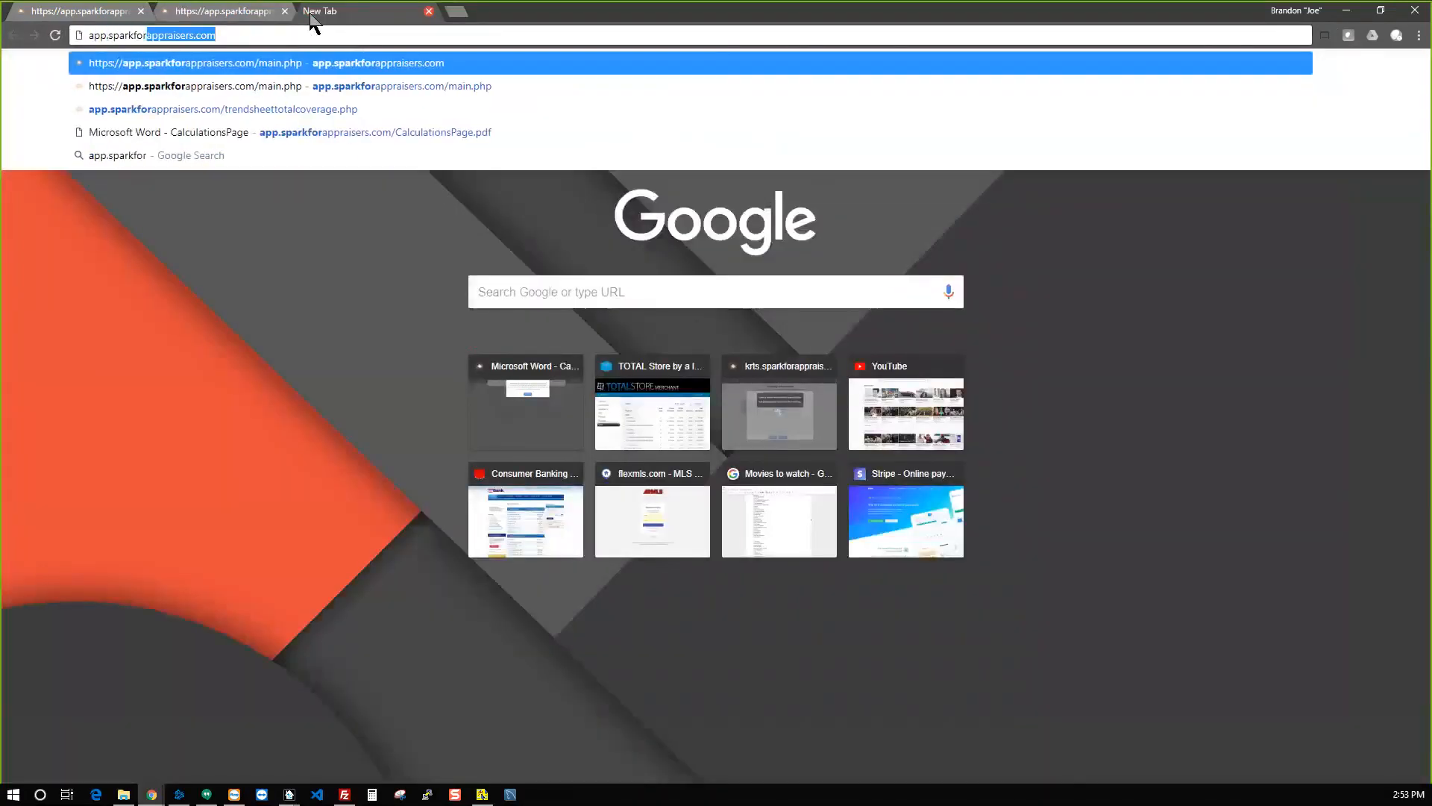
key("Return")
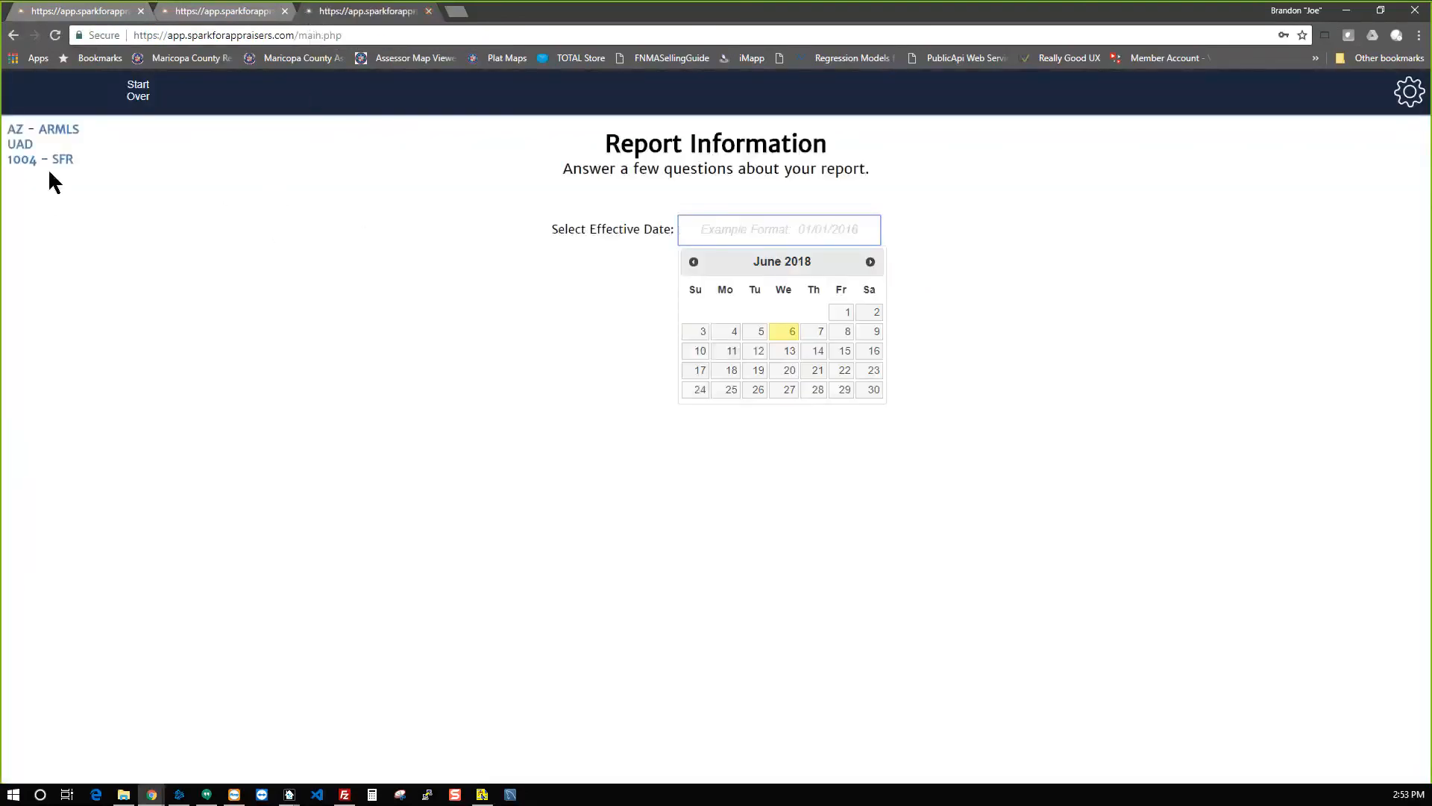
Change the report's primary form to 2055 - SFR and set the effective date to 06/06/2018.
left_click(21, 160)
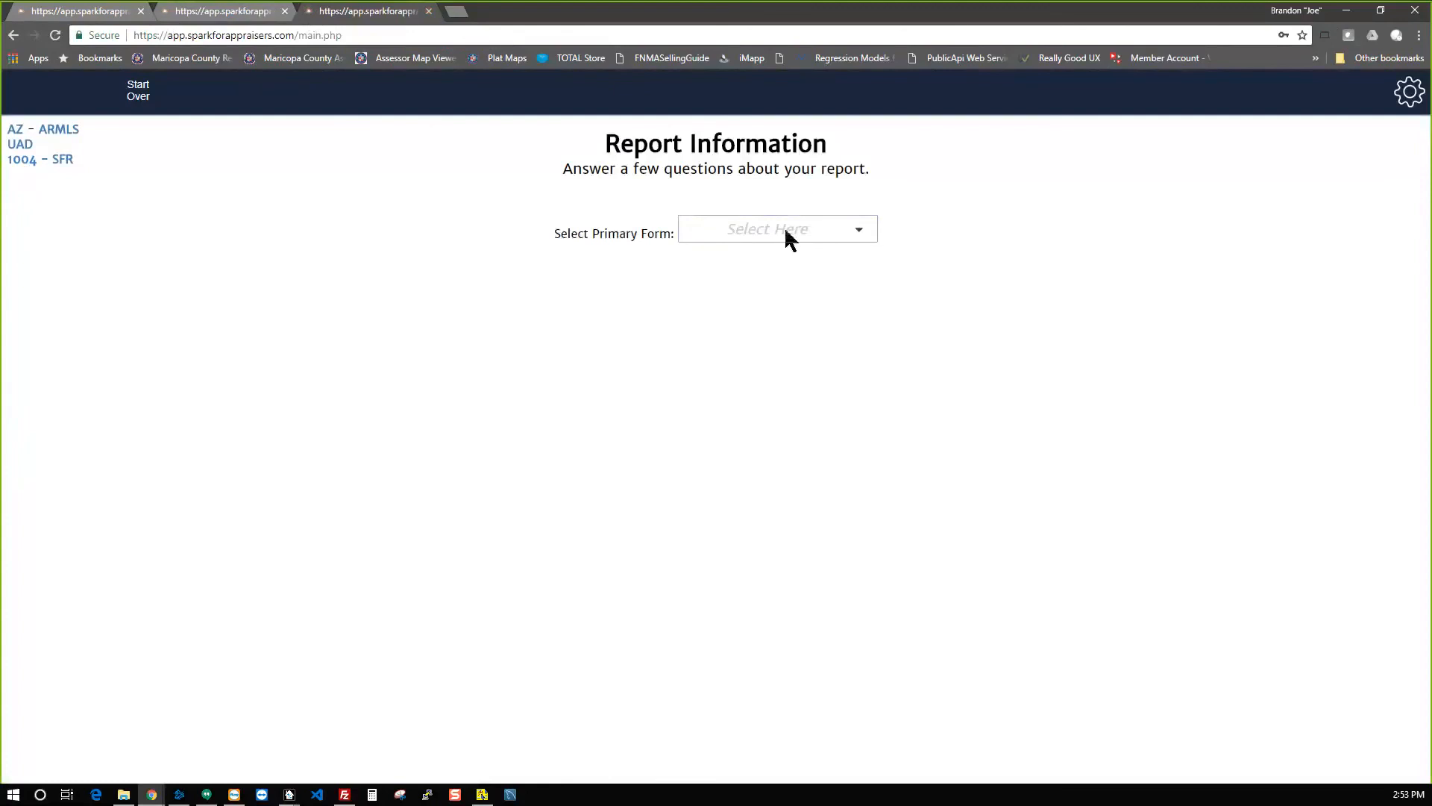
left_click(798, 233)
left_click(795, 291)
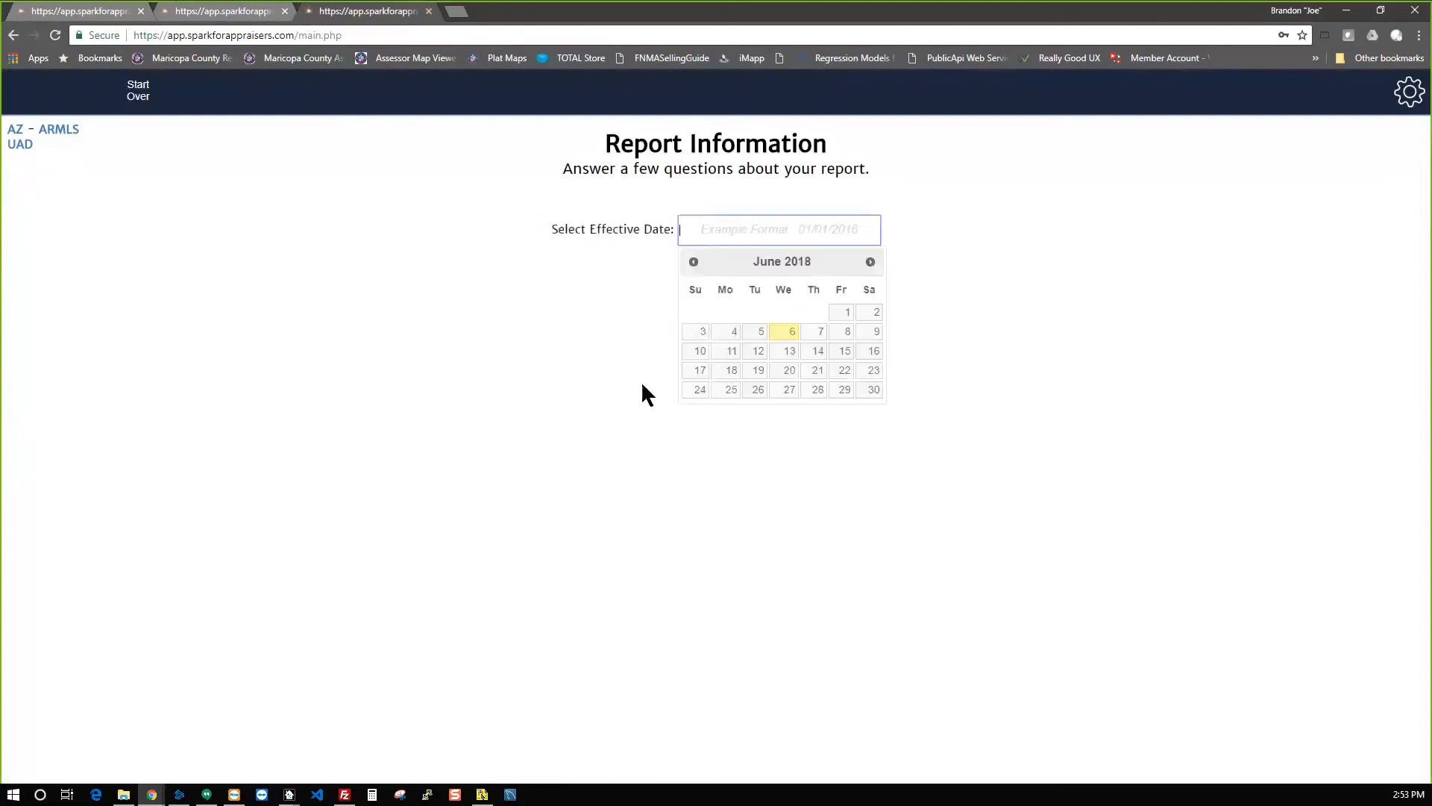
left_click(786, 334)
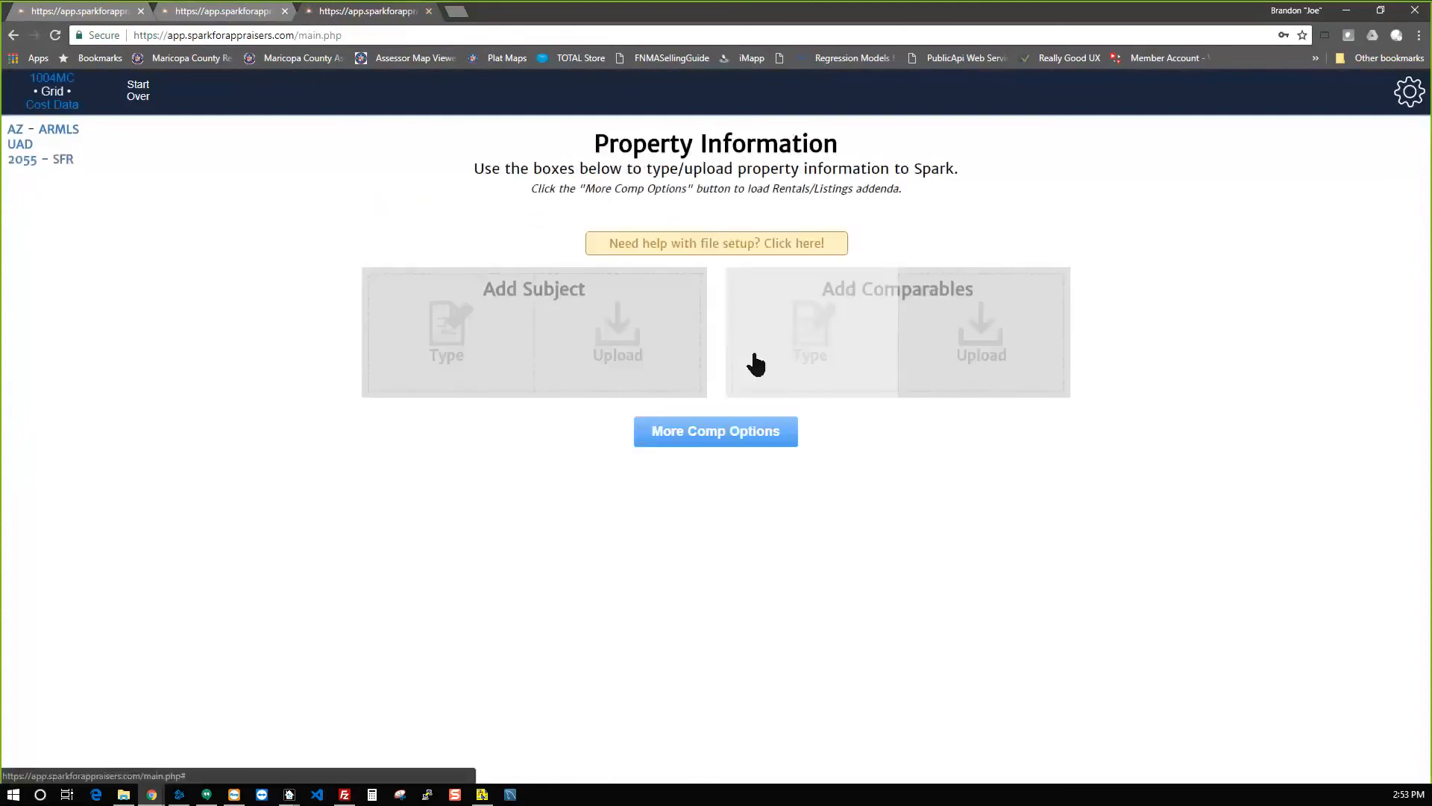
Upload the 001_Comps file as the comparables and continue to the Sales Grid.
left_click(985, 328)
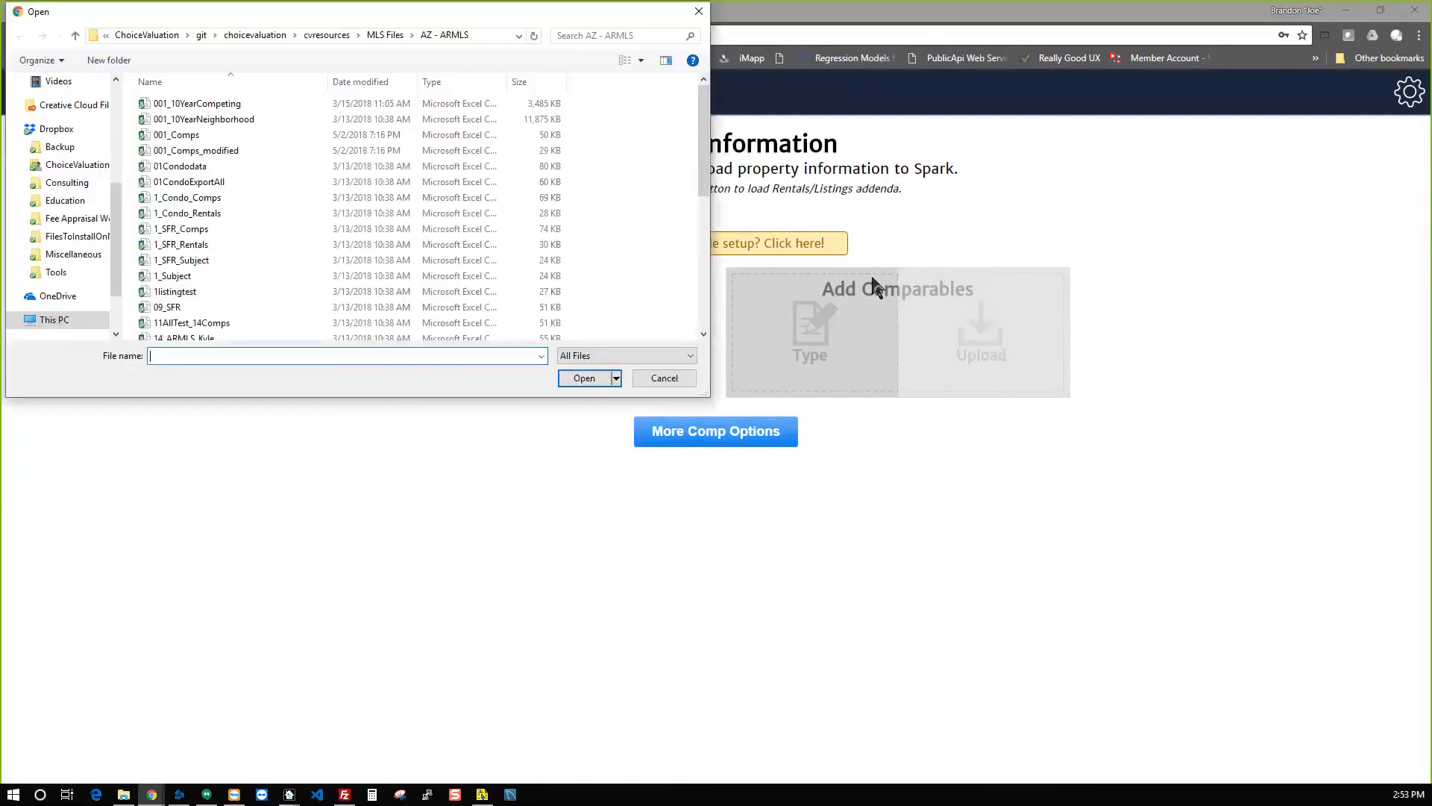
double_click(186, 135)
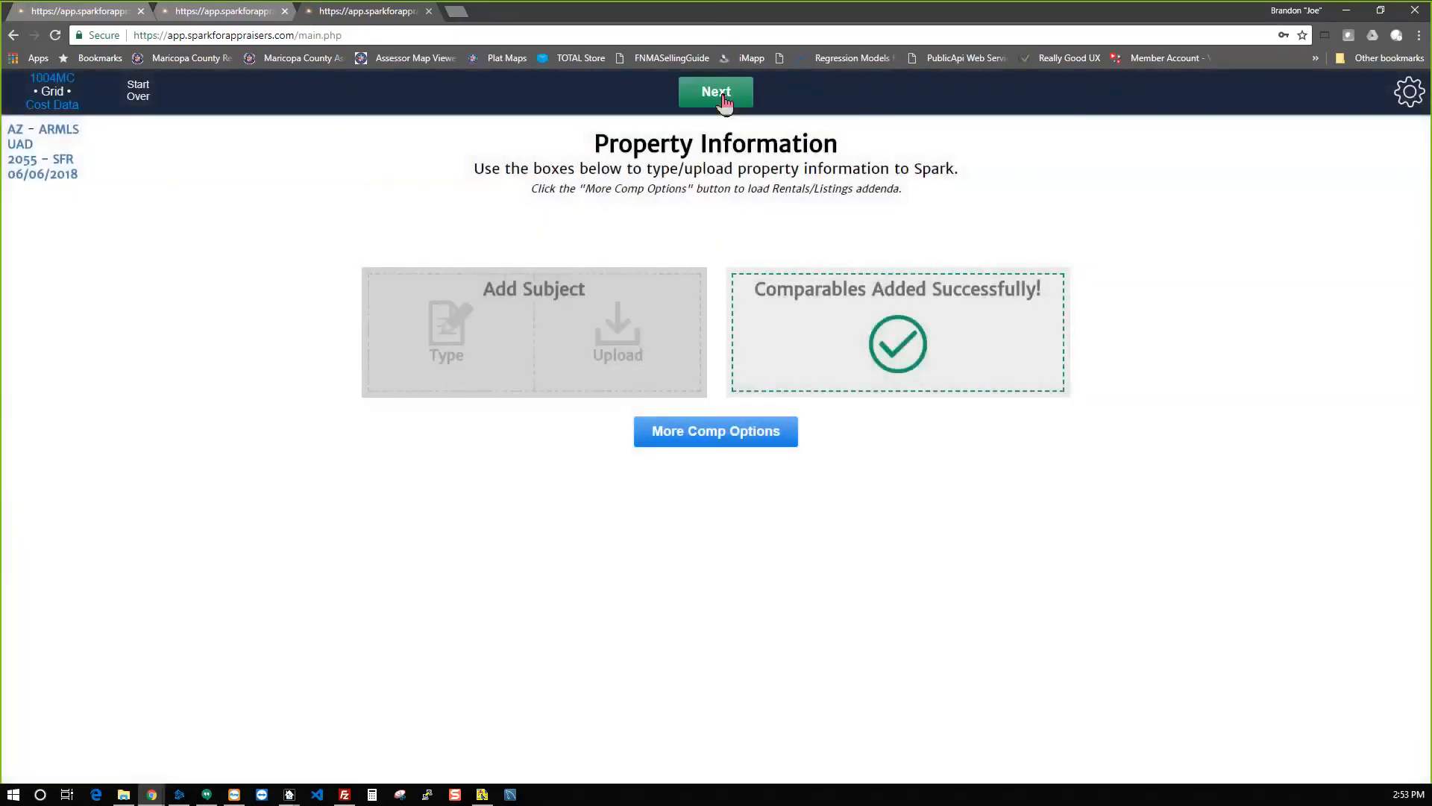
left_click(719, 93)
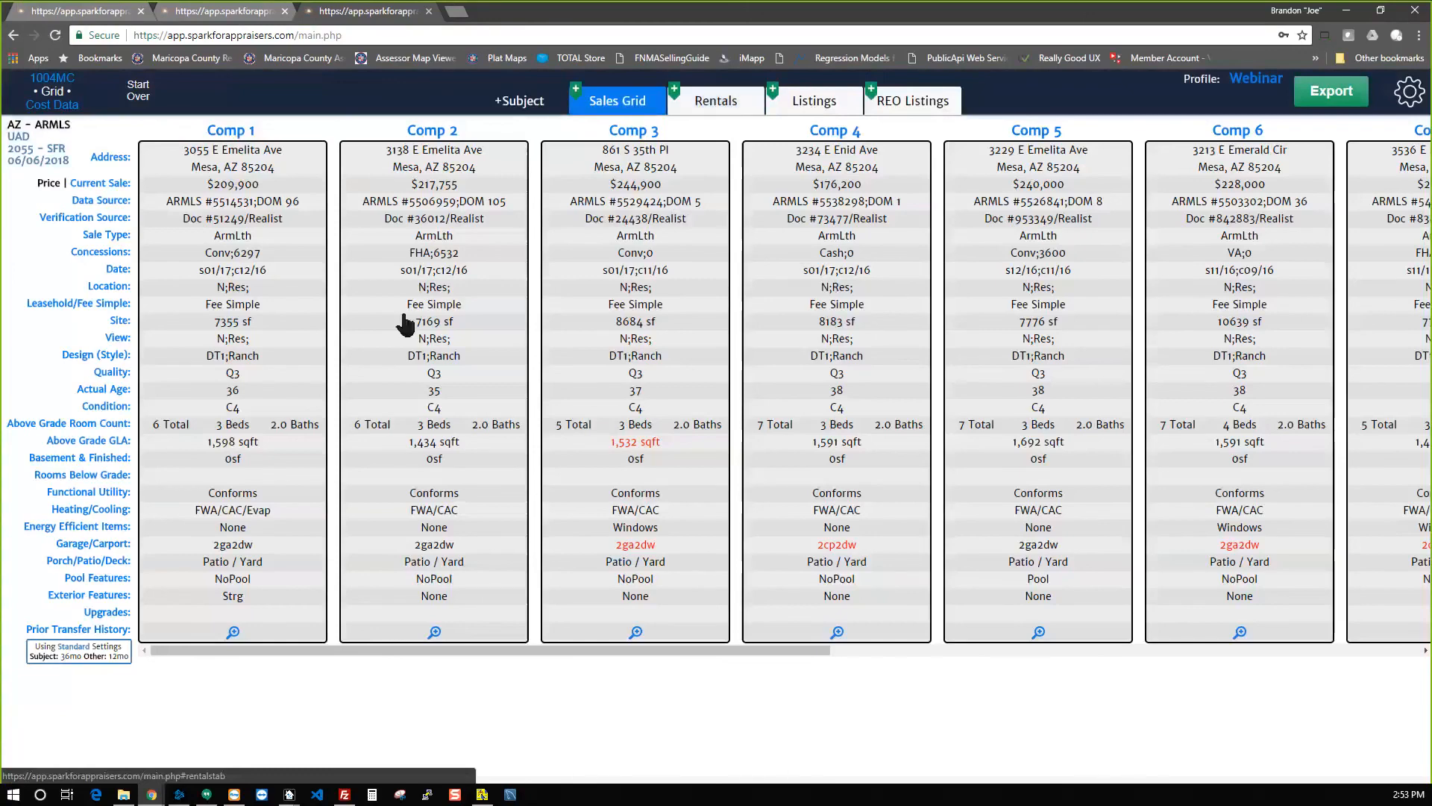
Switch to the TOTAL report and clear all entered data from URAR page 3, including the Cost Approach section.
left_click(289, 795)
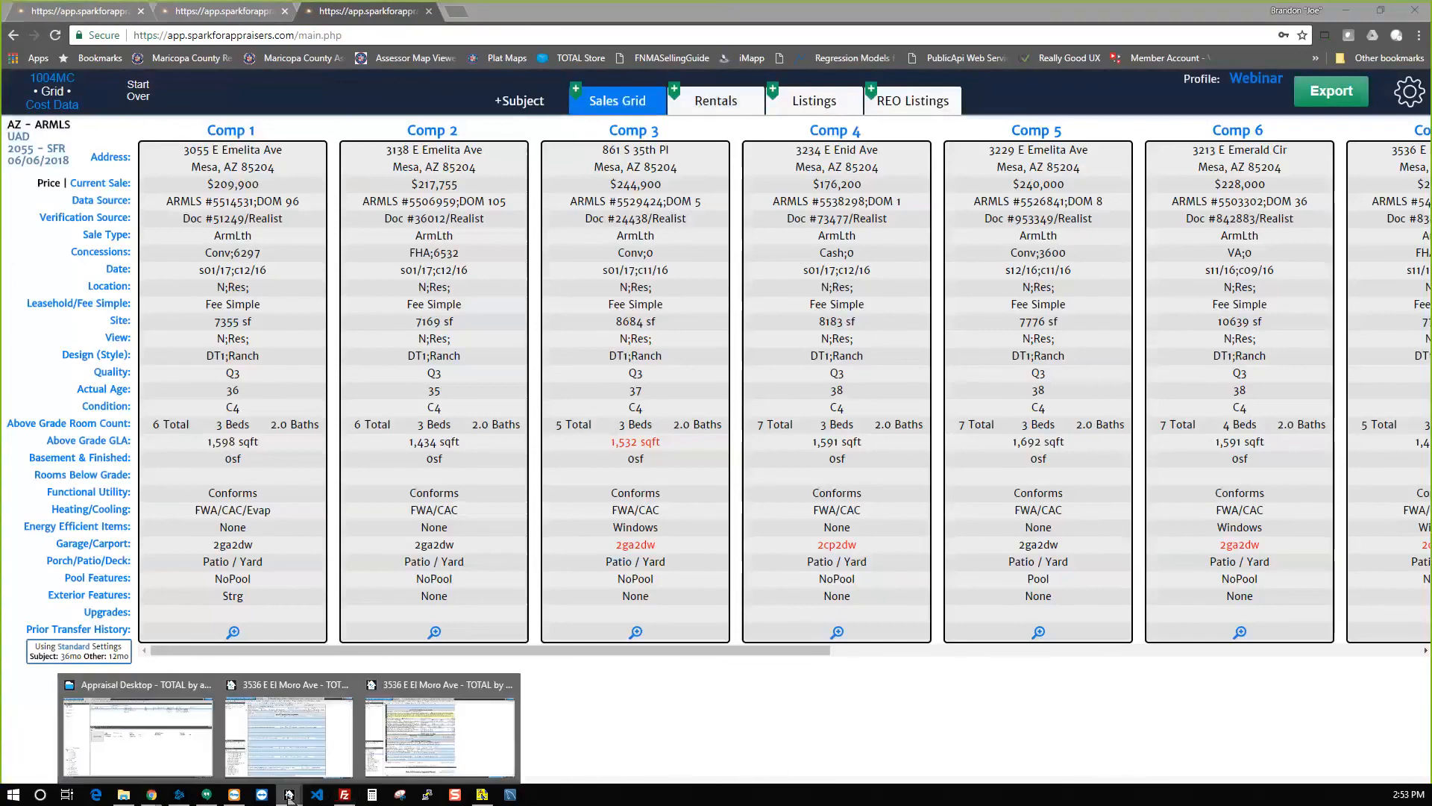
left_click(430, 752)
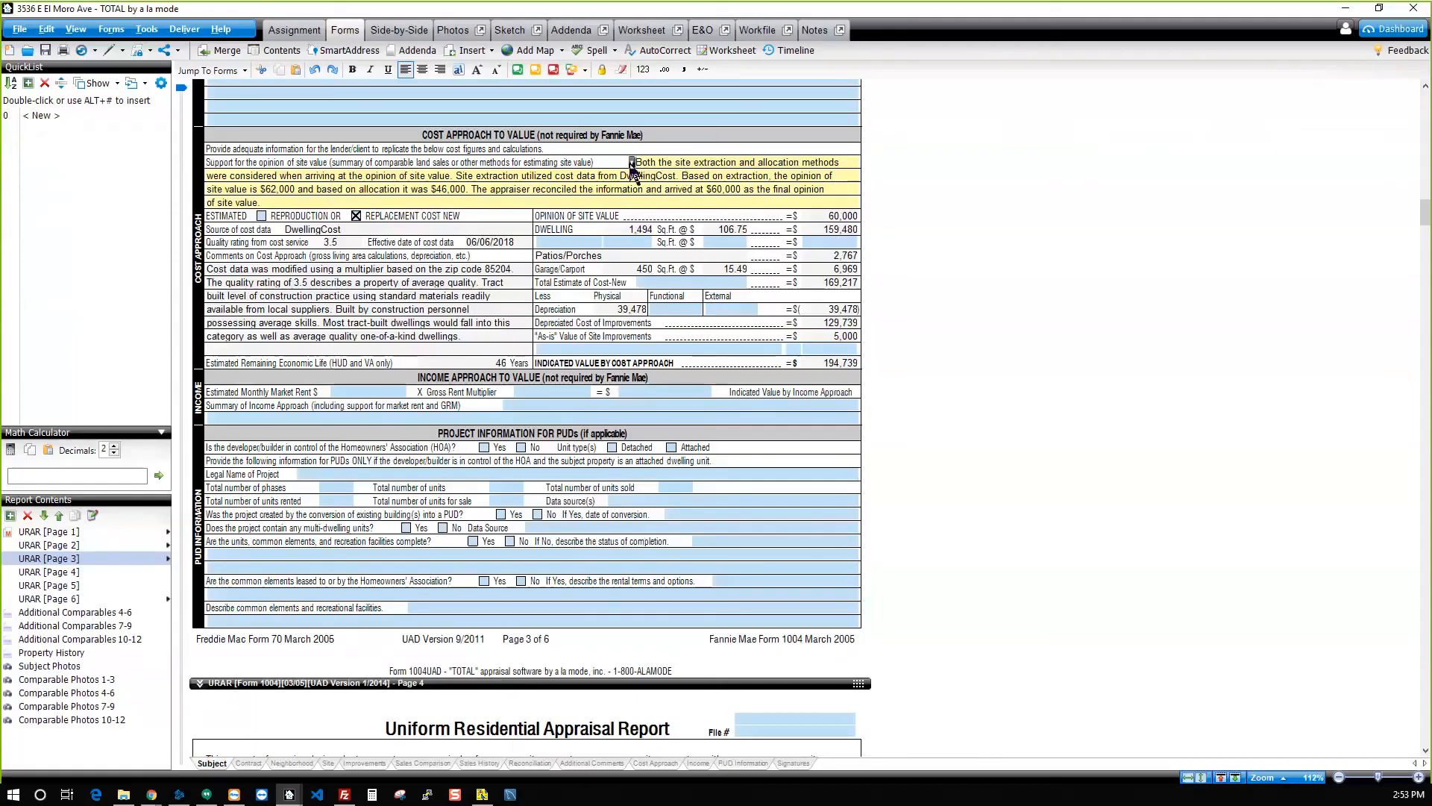
left_click_drag(614, 112, 707, 406)
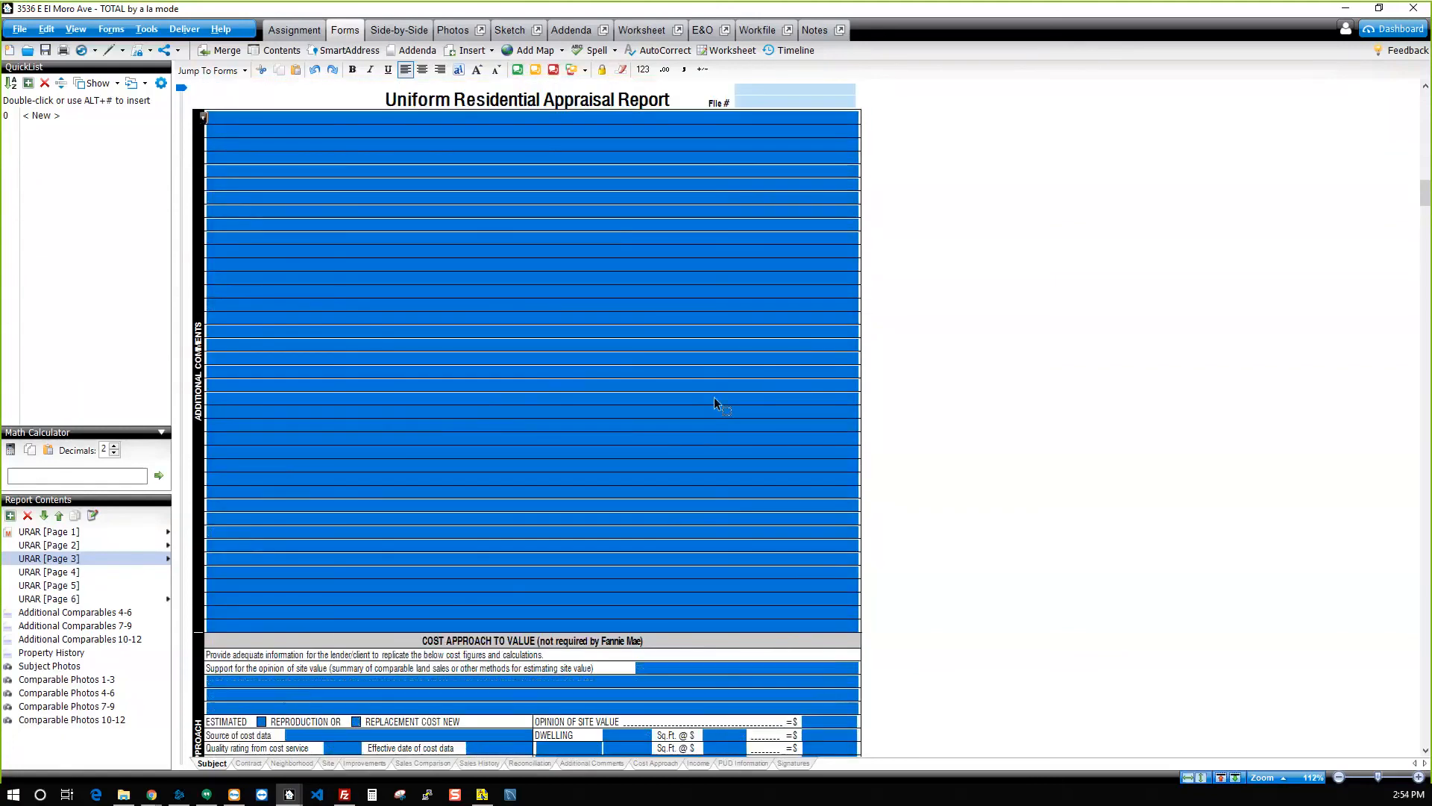
key("Delete")
scroll(714, 397, "down", 3)
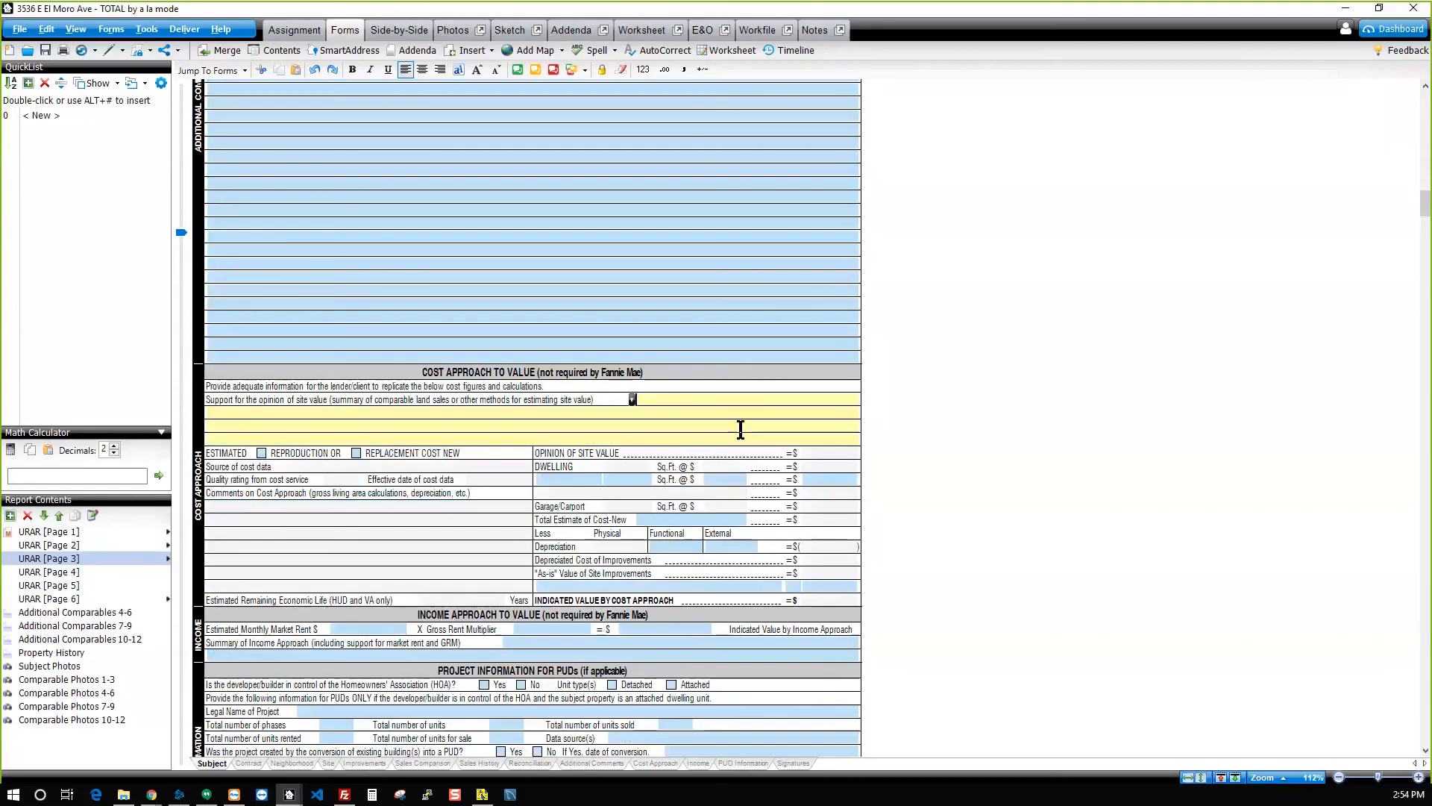
scroll(743, 429, "down", 1)
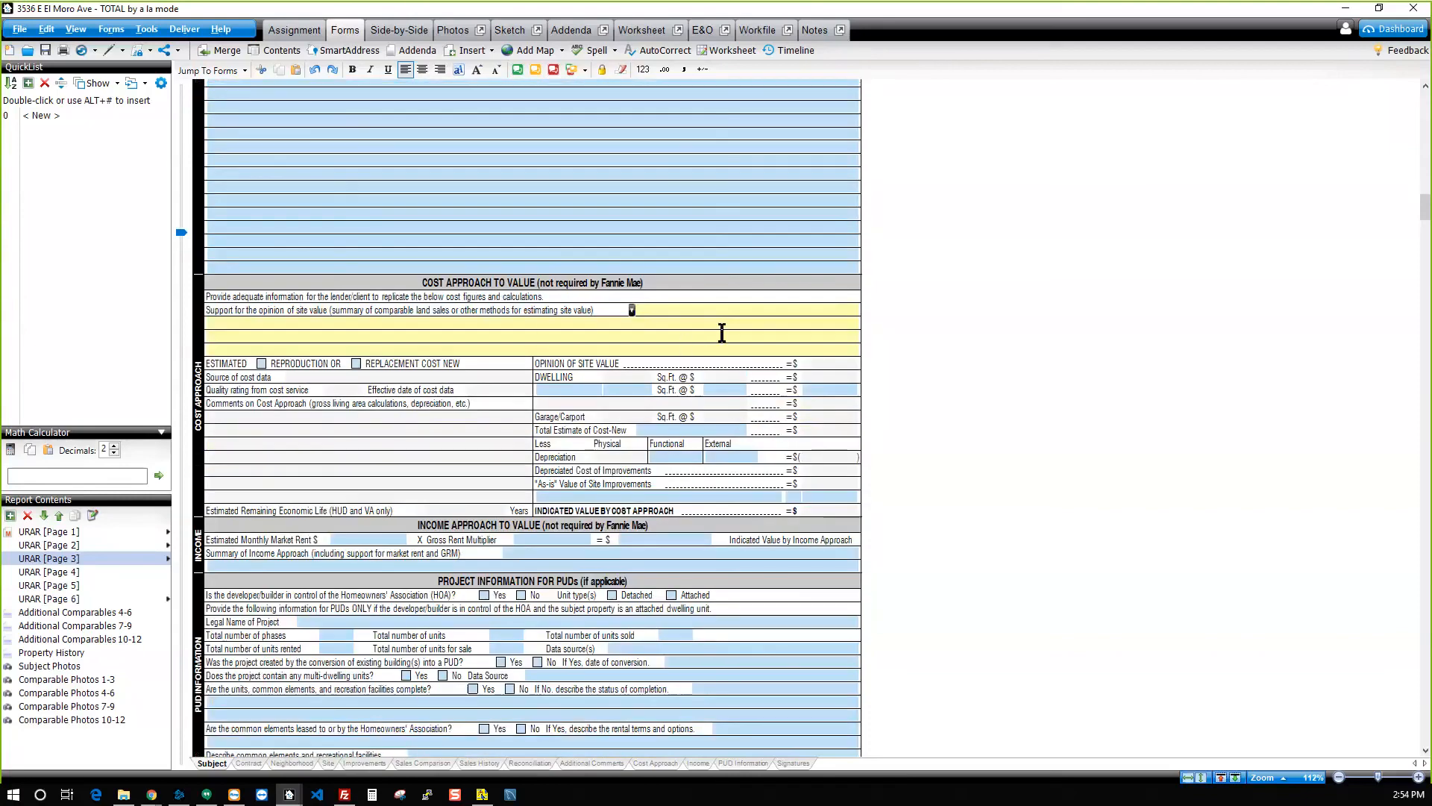
Examine the subject and comparable sales in the sales comparison grid on URAR page 2.
scroll(526, 365, "up", 10)
scroll(525, 366, "up", 15)
scroll(526, 365, "down", 7)
scroll(526, 365, "up", 2)
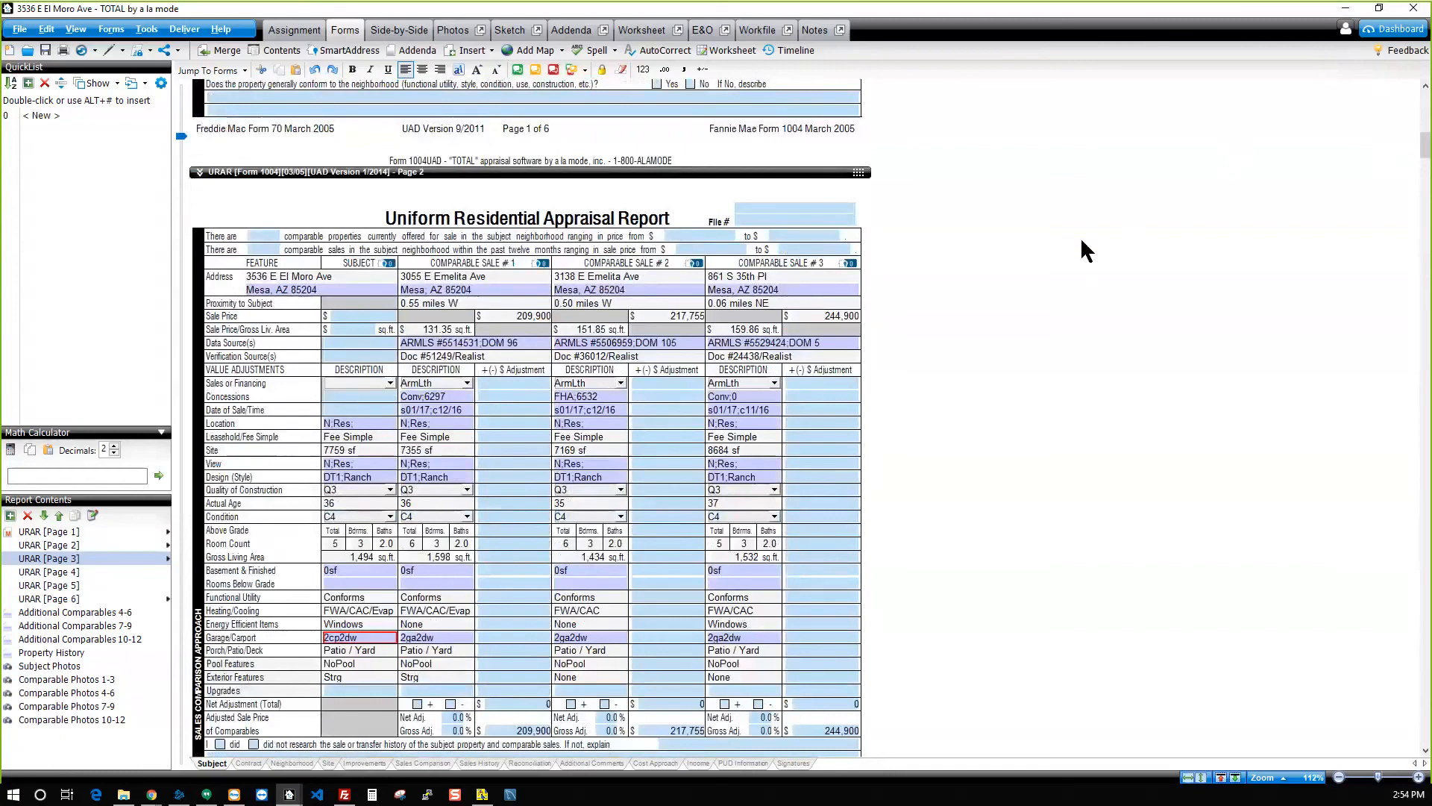
In Spark, assign the comparable matching the appraisal's subject property as the Subject and view the Cost Data and 1004MC start pages.
left_click(1346, 8)
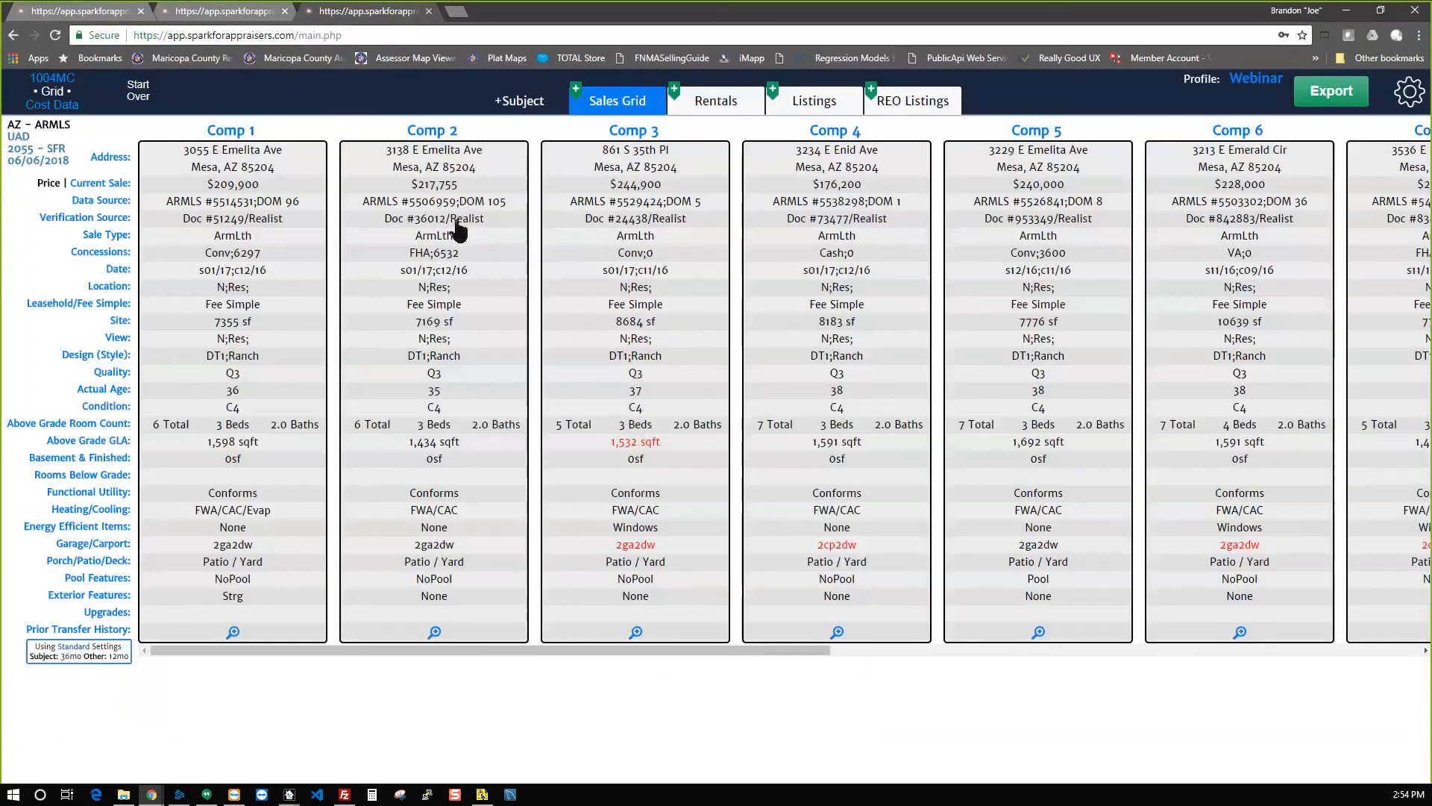
left_click_drag(1389, 182, 528, 108)
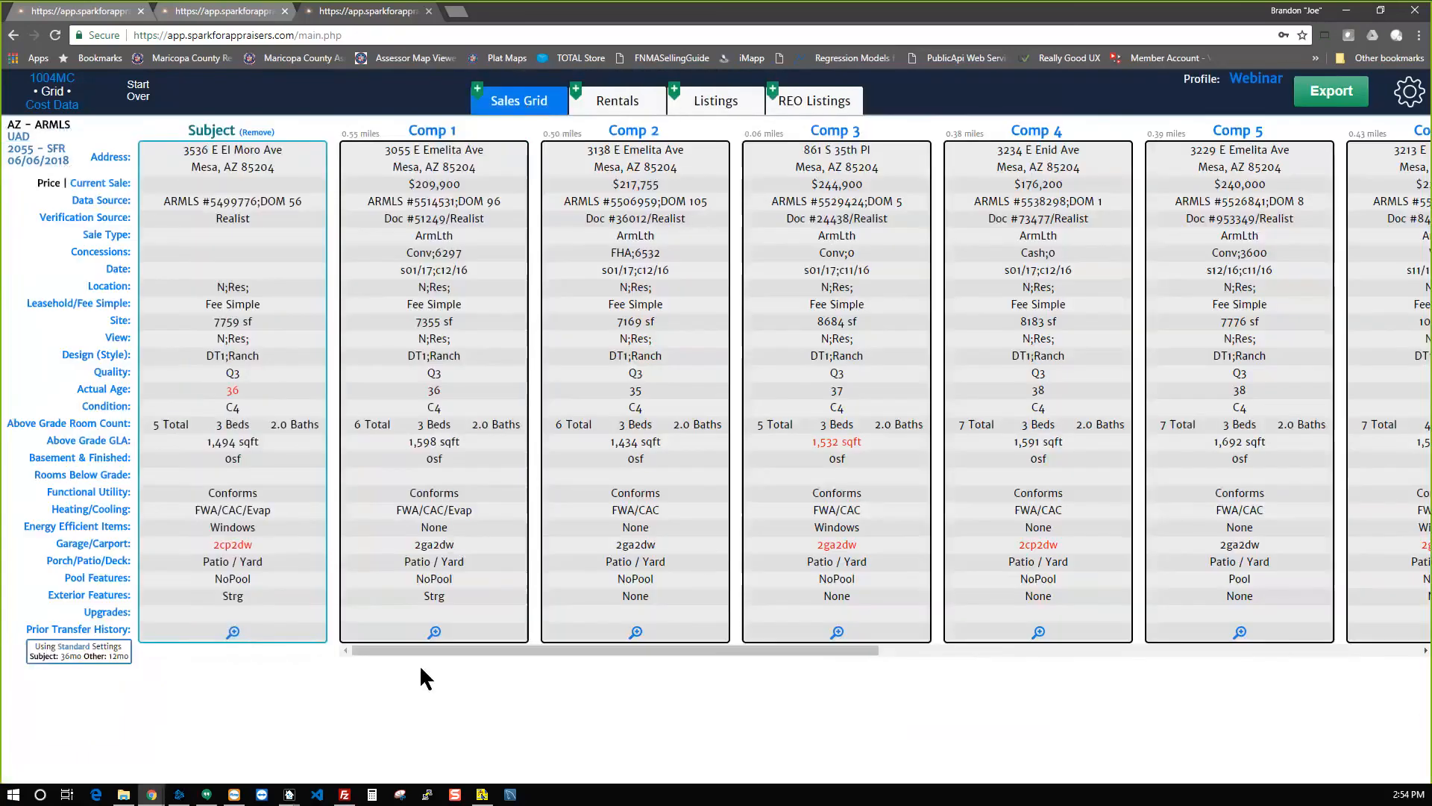
left_click(49, 106)
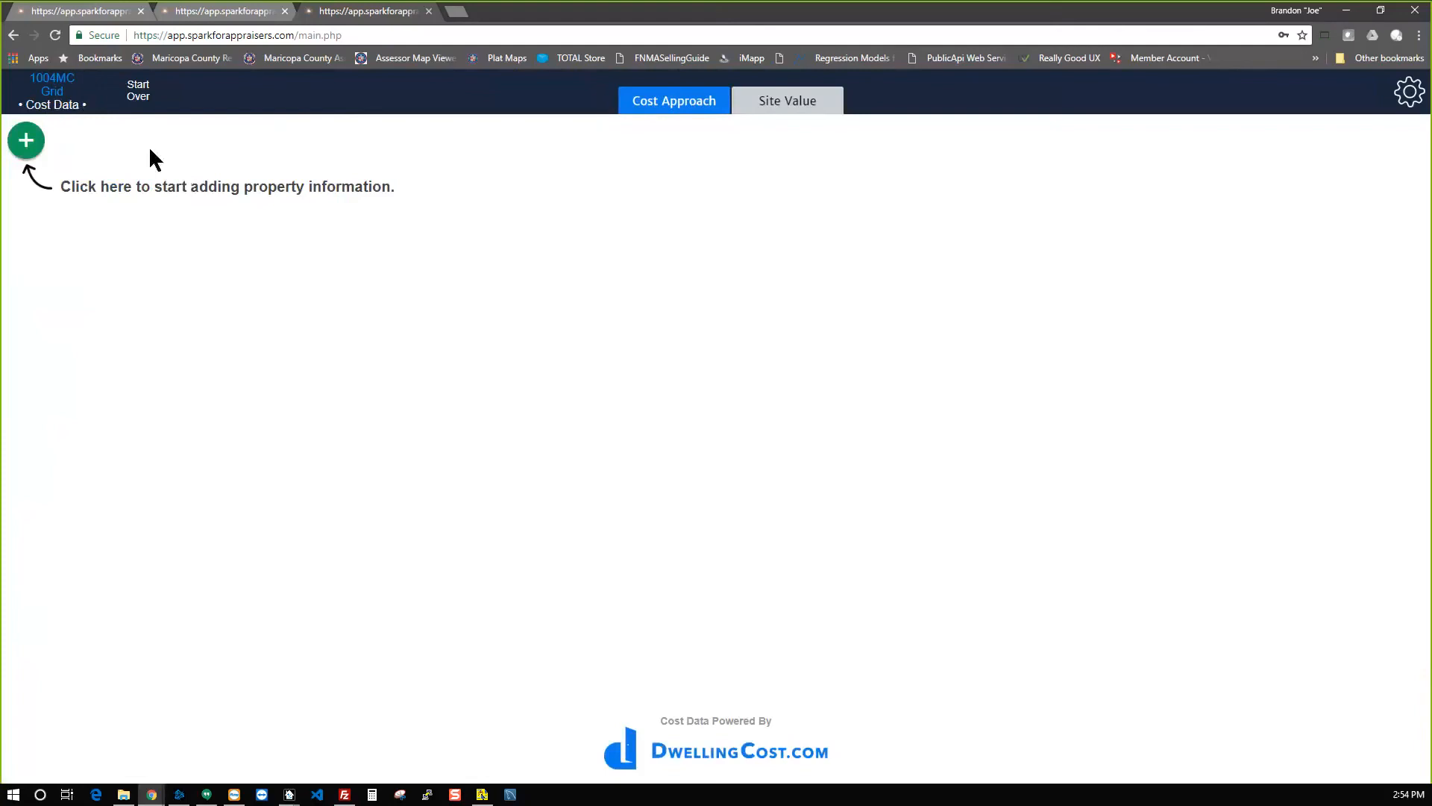
left_click(64, 79)
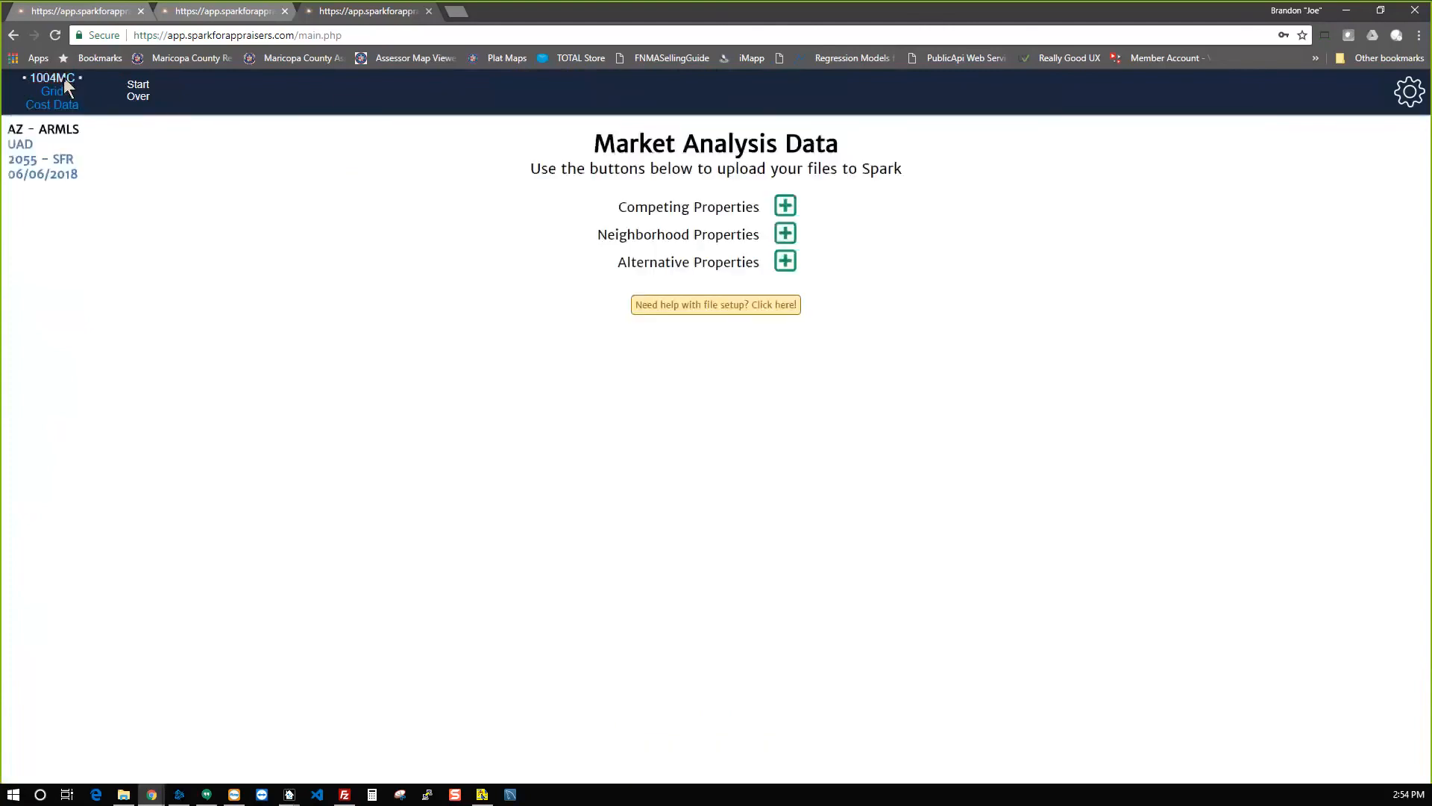
Open another Spark session in a new browser tab and view its Grid and 1004MC start pages before closing it.
left_click(456, 11)
type("s")
key("BackSpace")
key("BackSpace")
key("BackSpace")
type("app.spark")
key("Return")
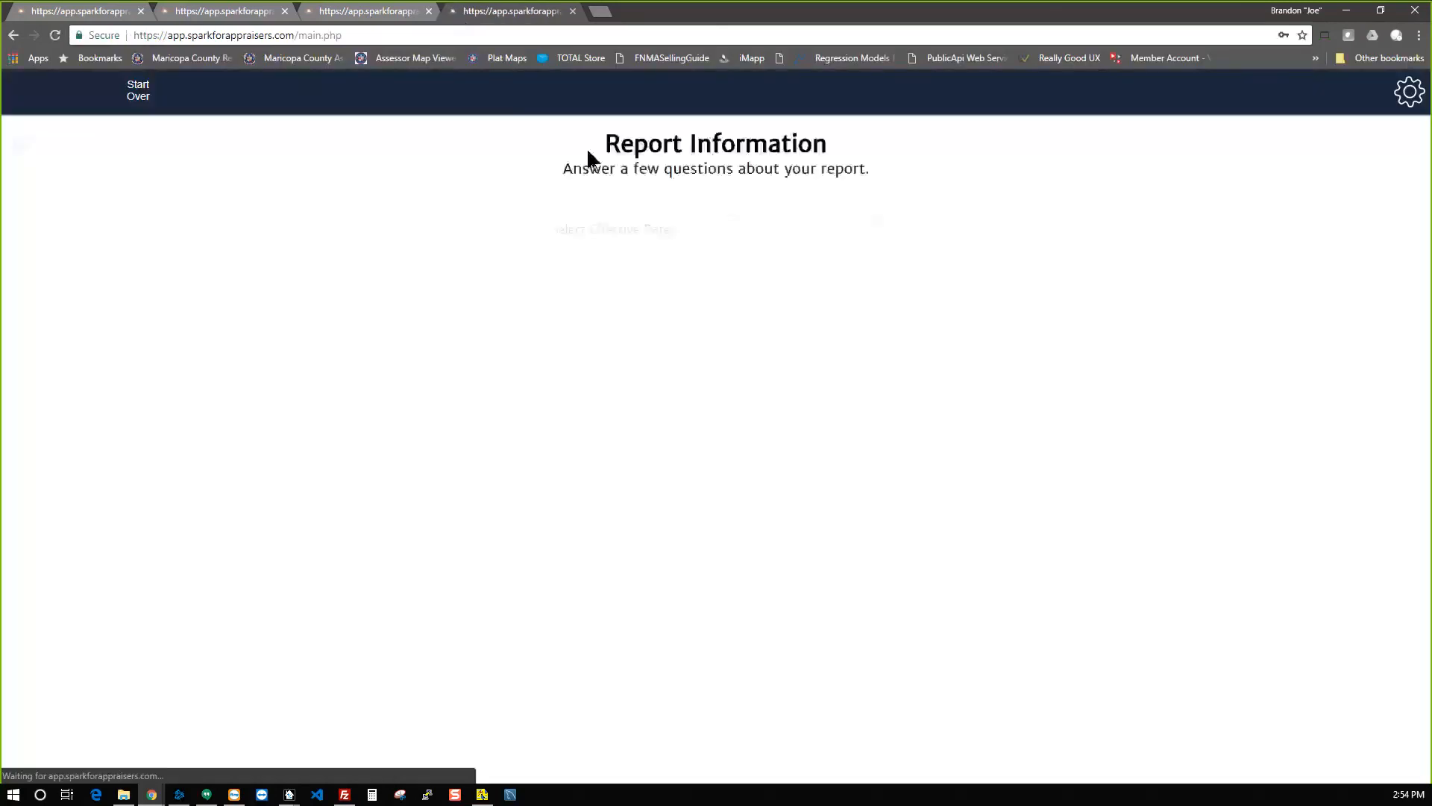
left_click(784, 329)
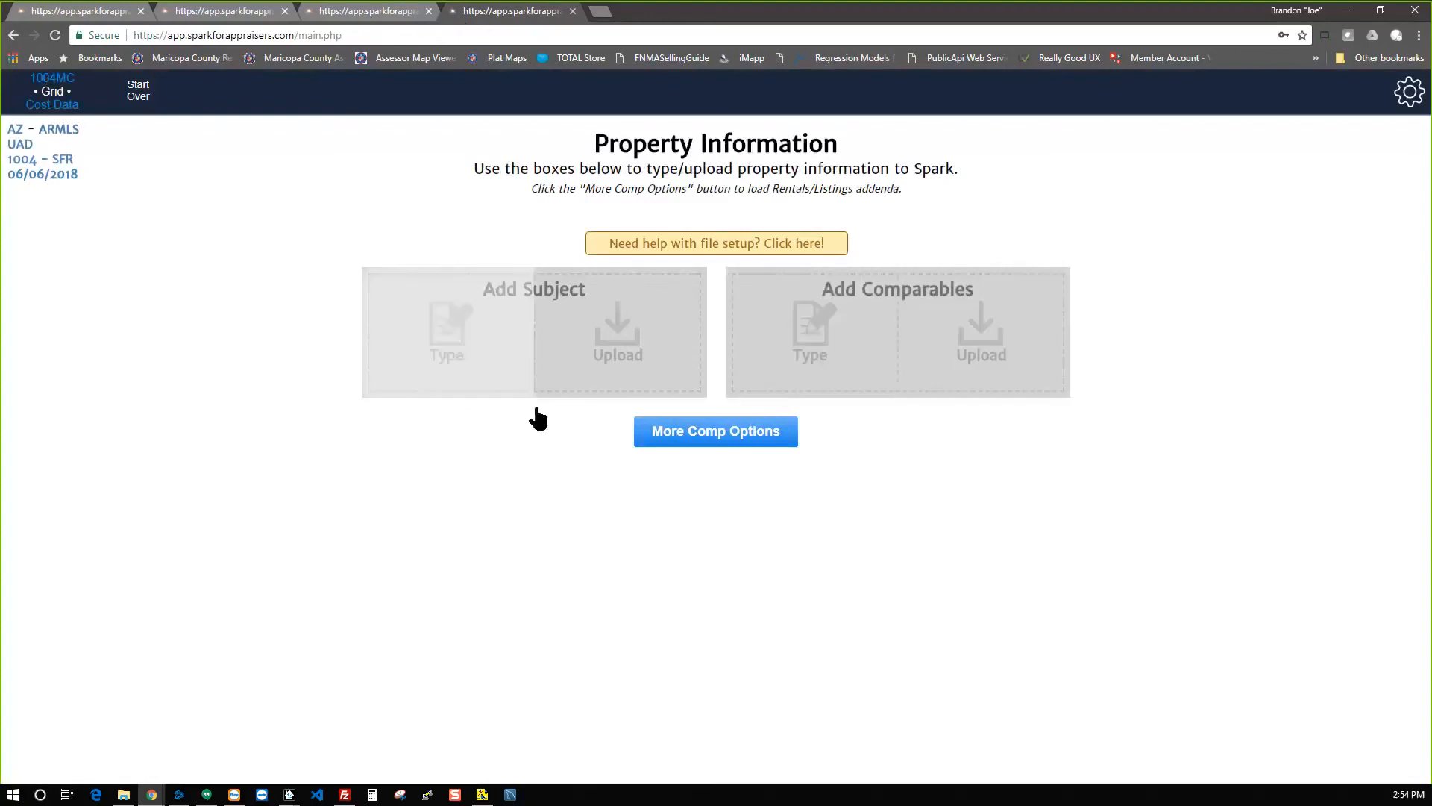
left_click(53, 78)
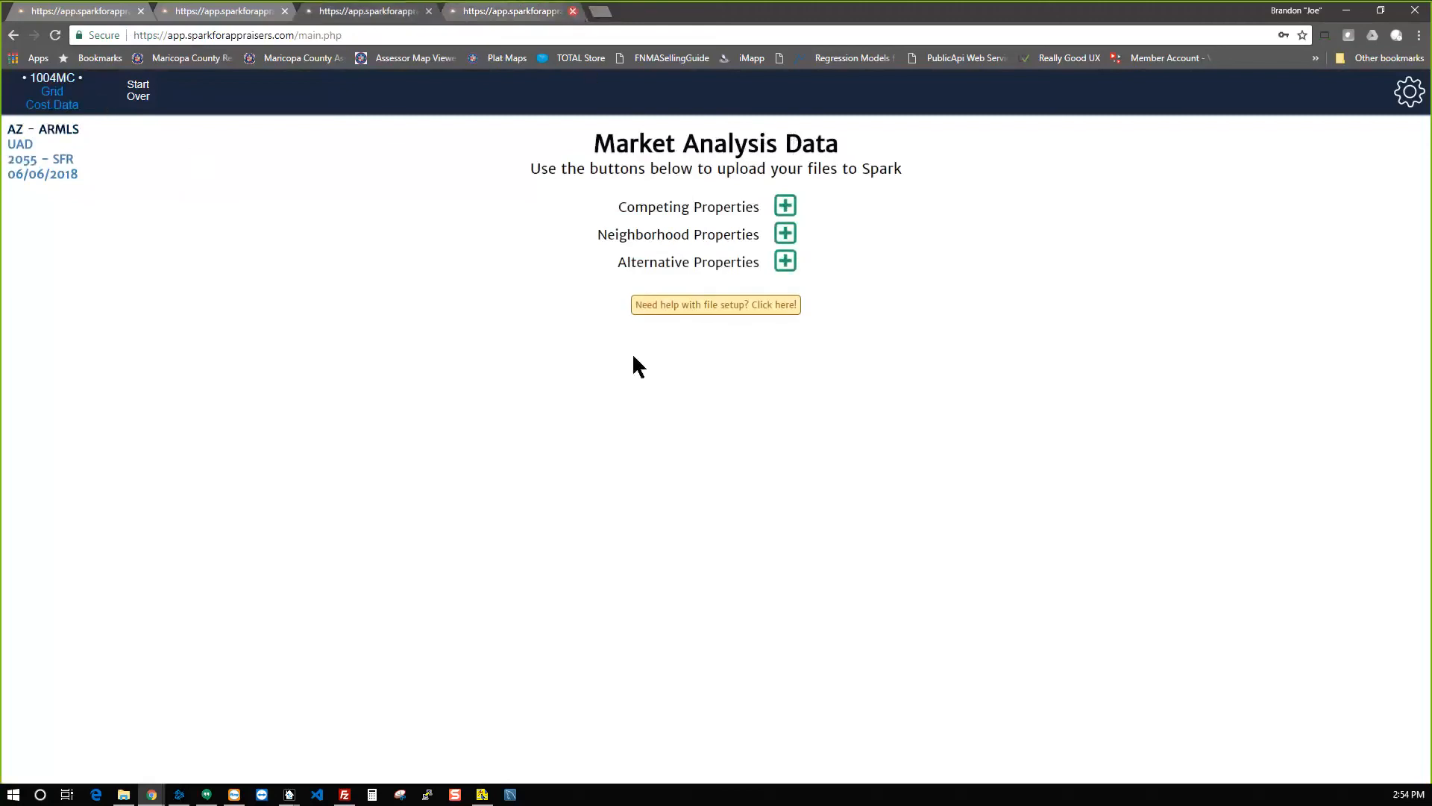
left_click(574, 12)
Return to the 2055 session's Cost Data module and import the subject from the Spark grid into the Cost Approach.
left_click(217, 12)
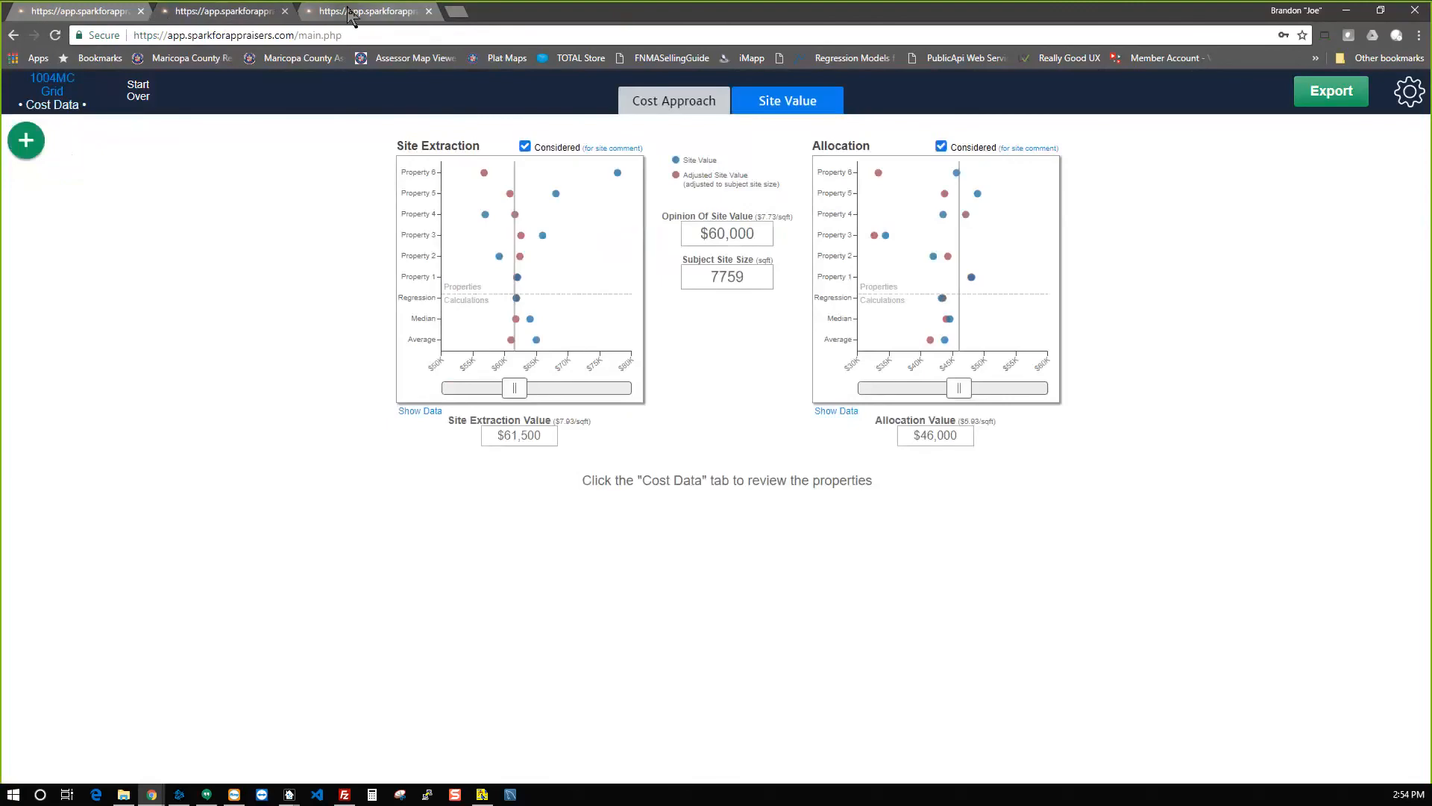
left_click(56, 94)
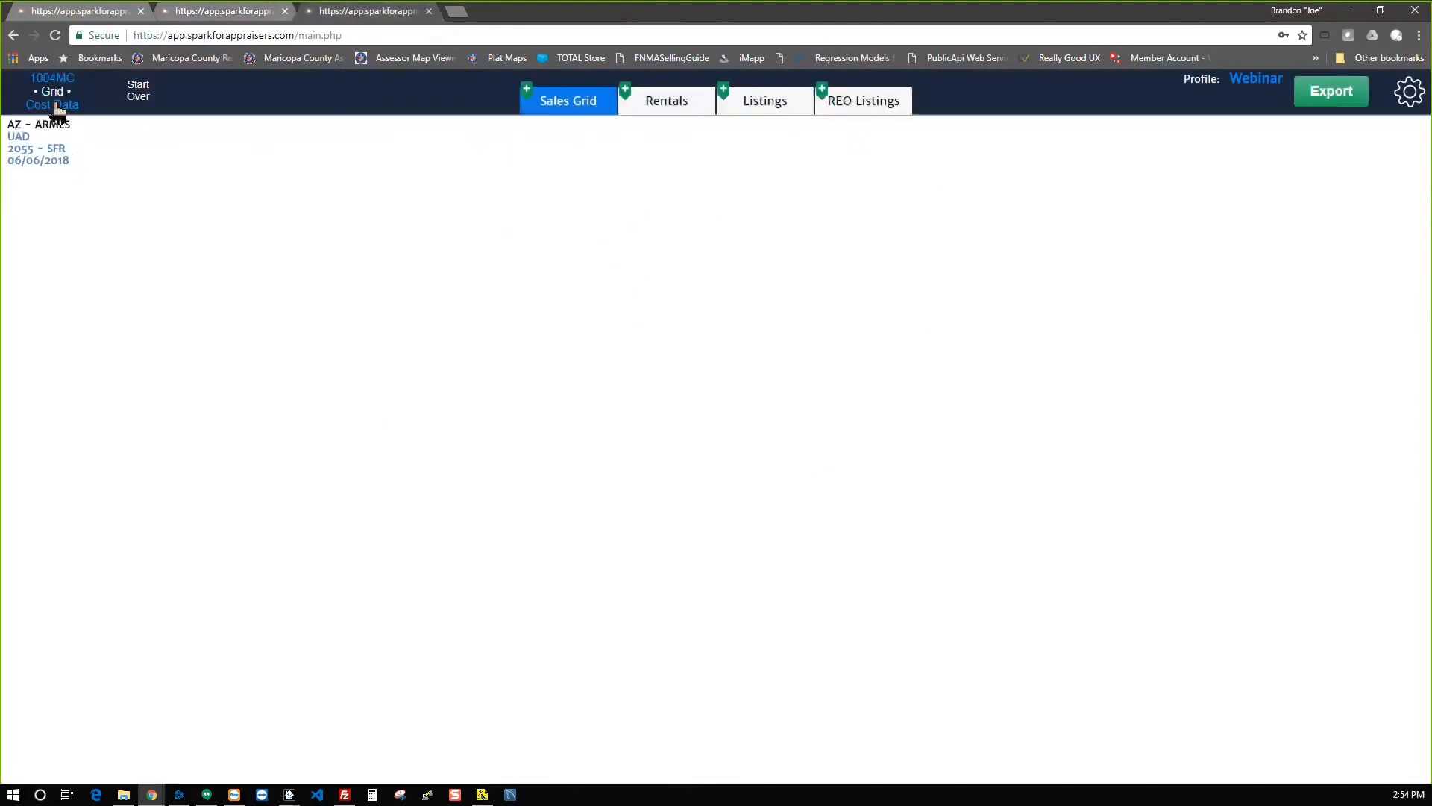
left_click(56, 107)
left_click(57, 94)
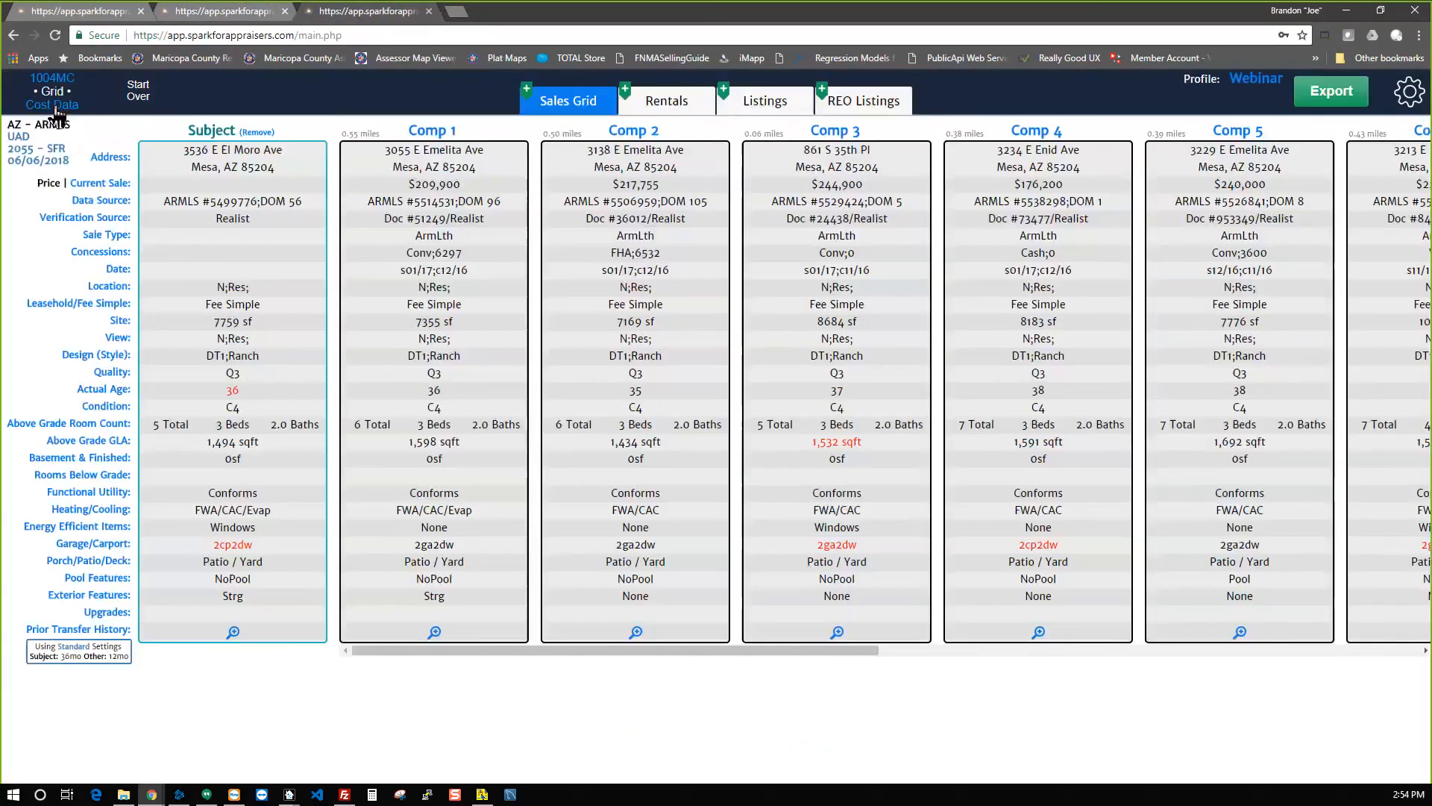
left_click(57, 106)
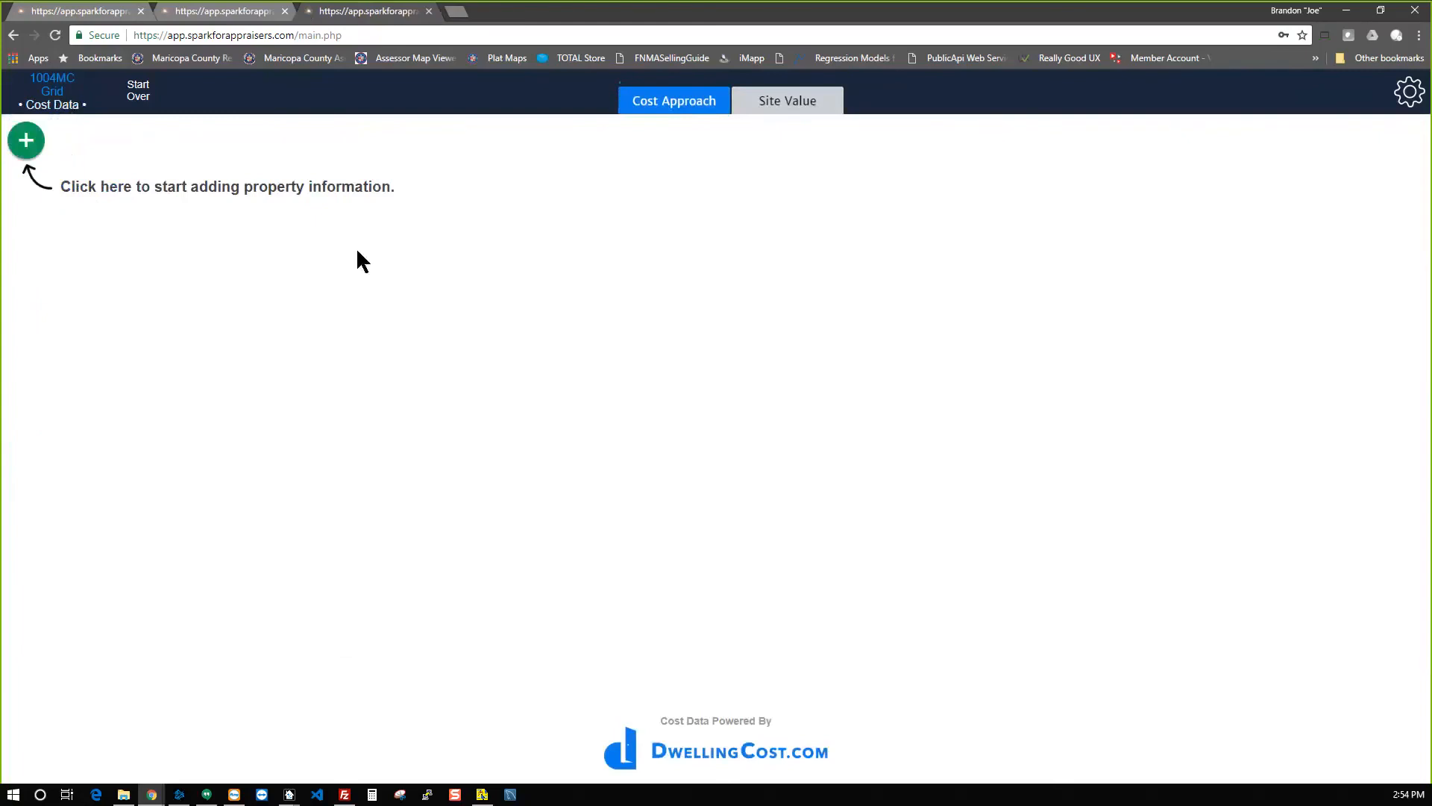
left_click(28, 143)
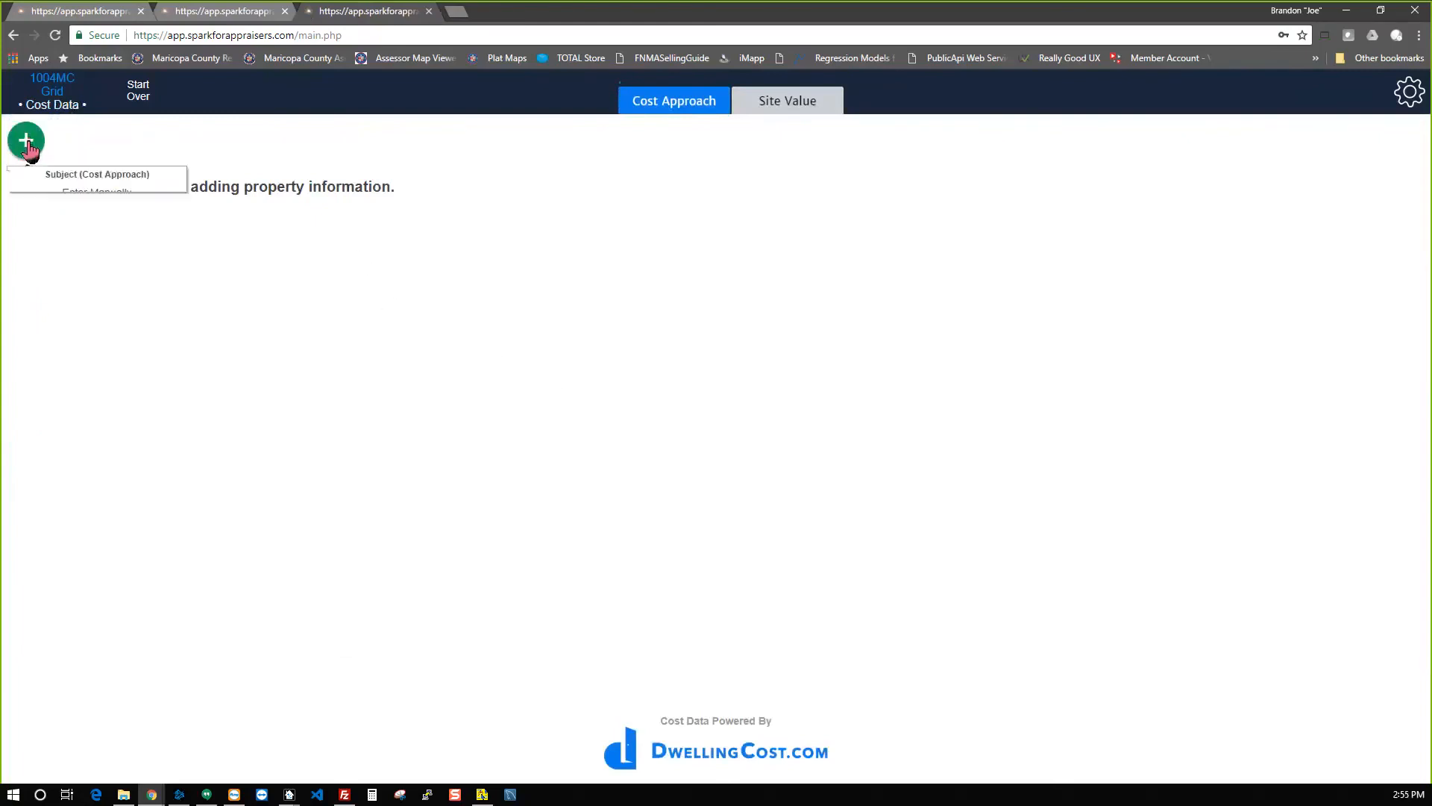
left_click(99, 219)
Start importing site value properties, choose vacant land sales as the method, and continue to manual property entry.
left_click(39, 148)
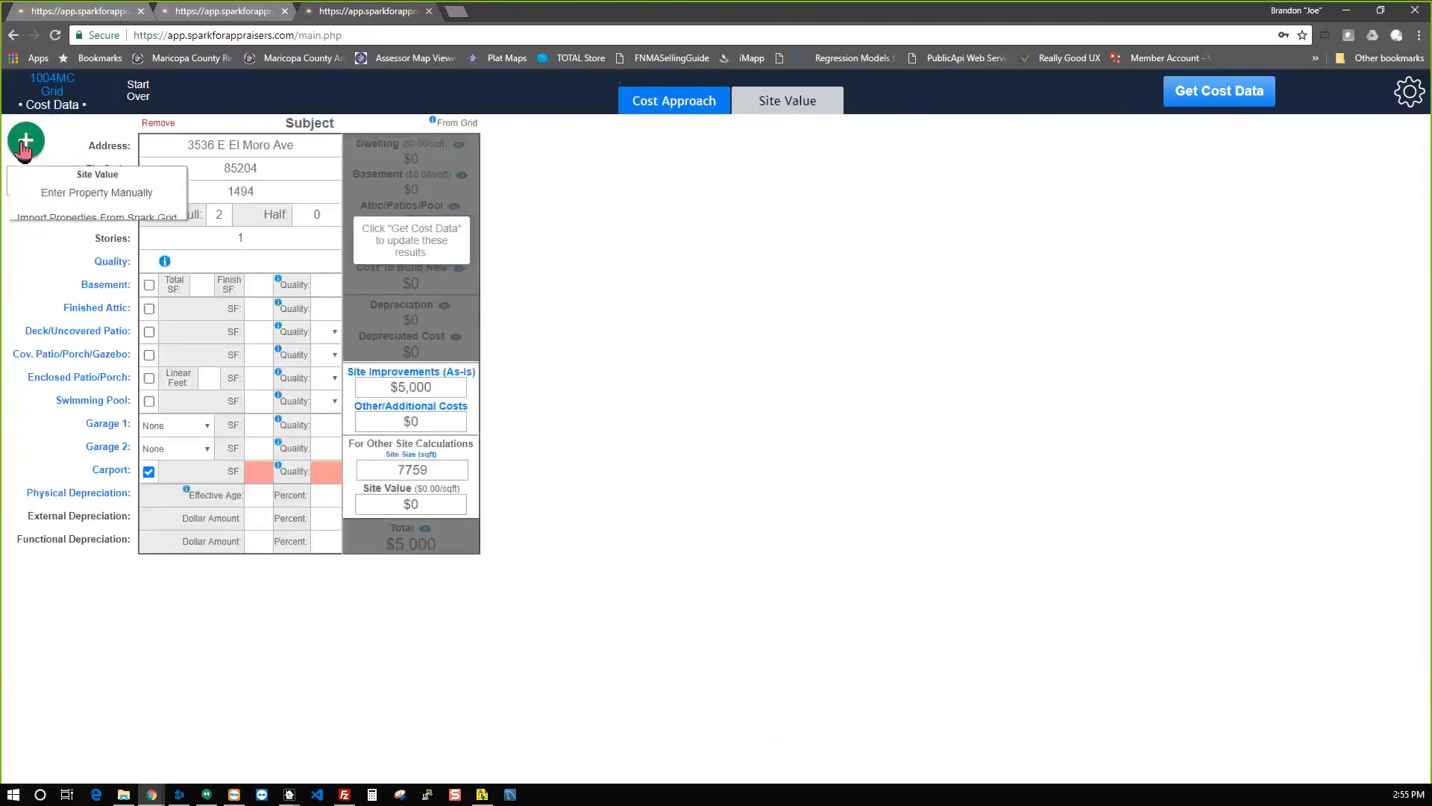
left_click(76, 218)
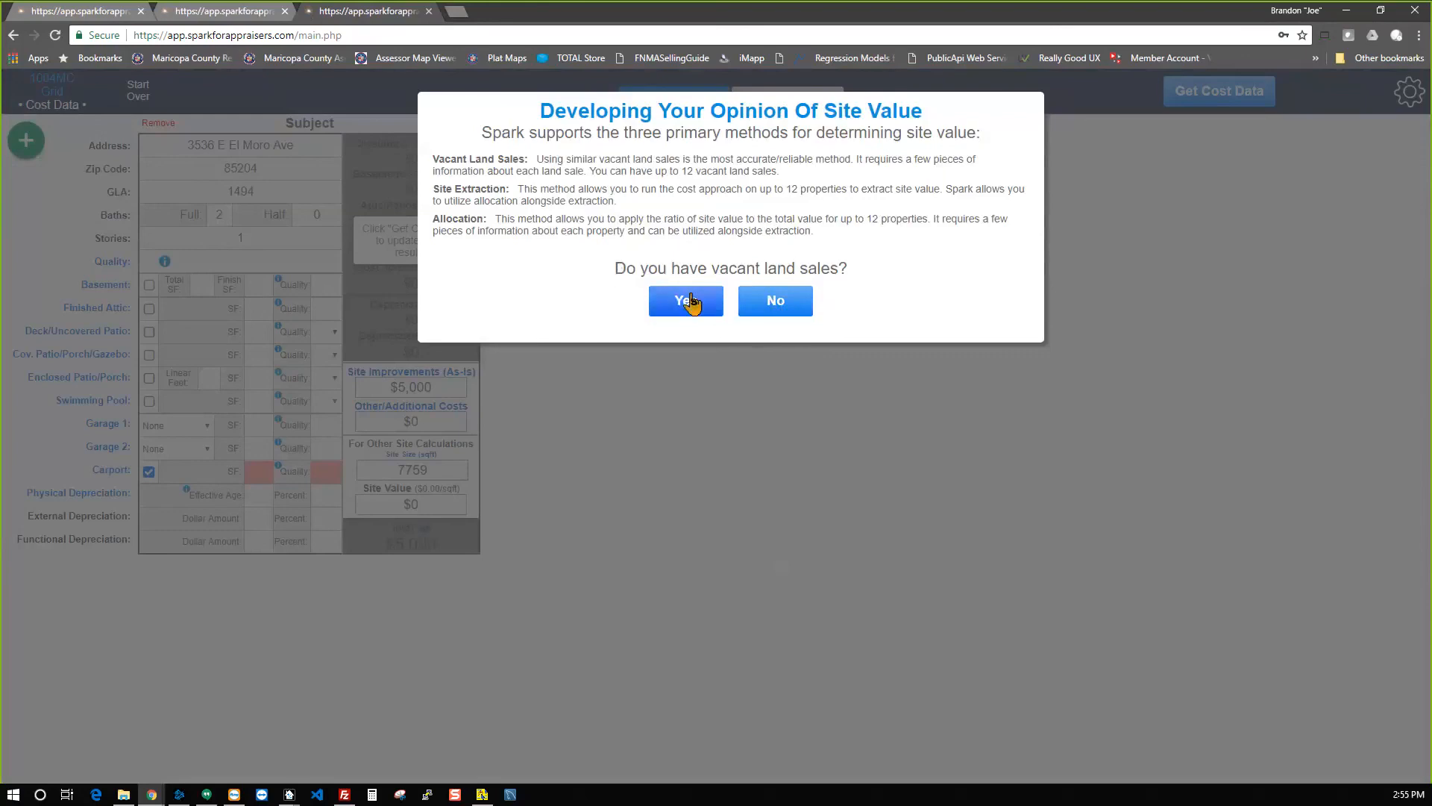
left_click(683, 310)
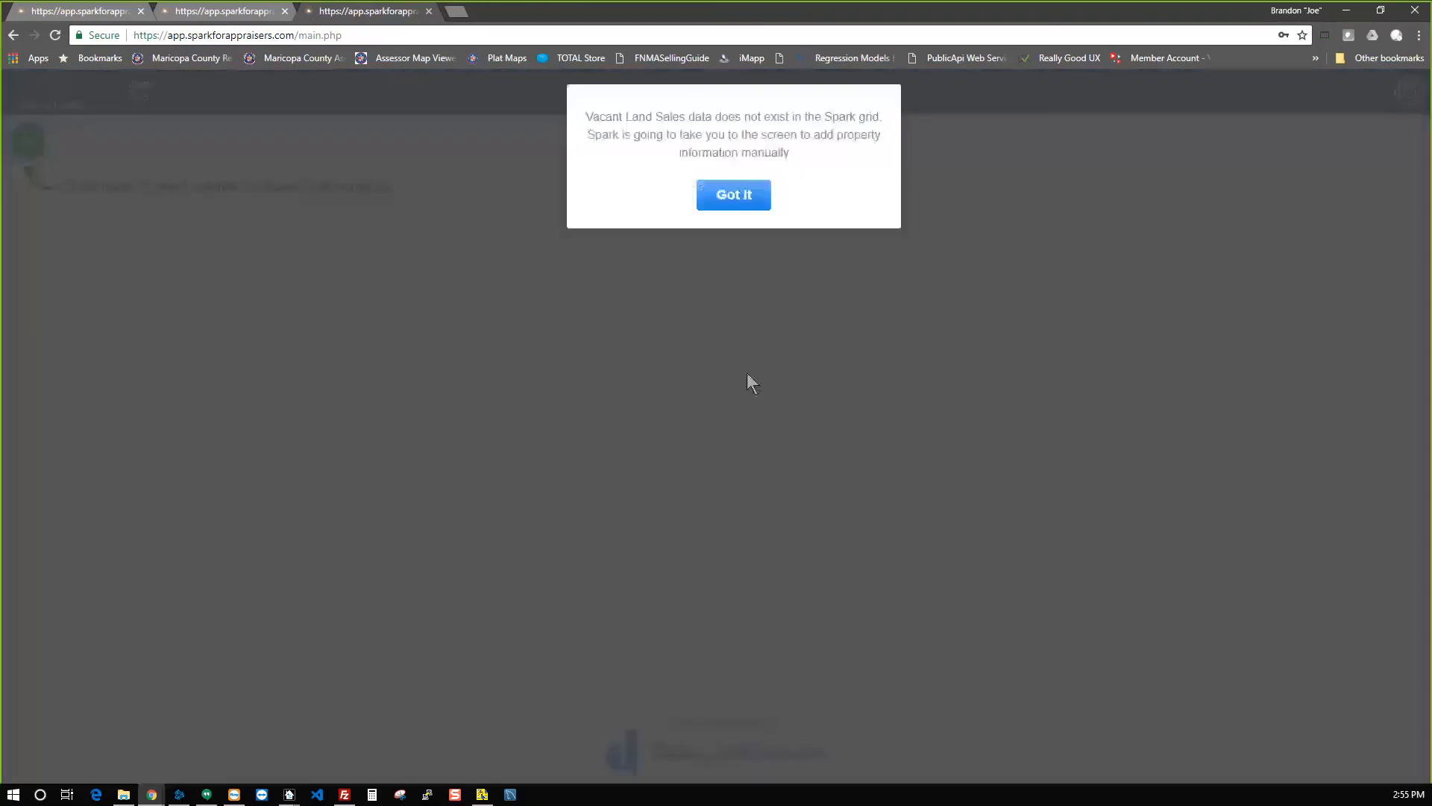
left_click(755, 199)
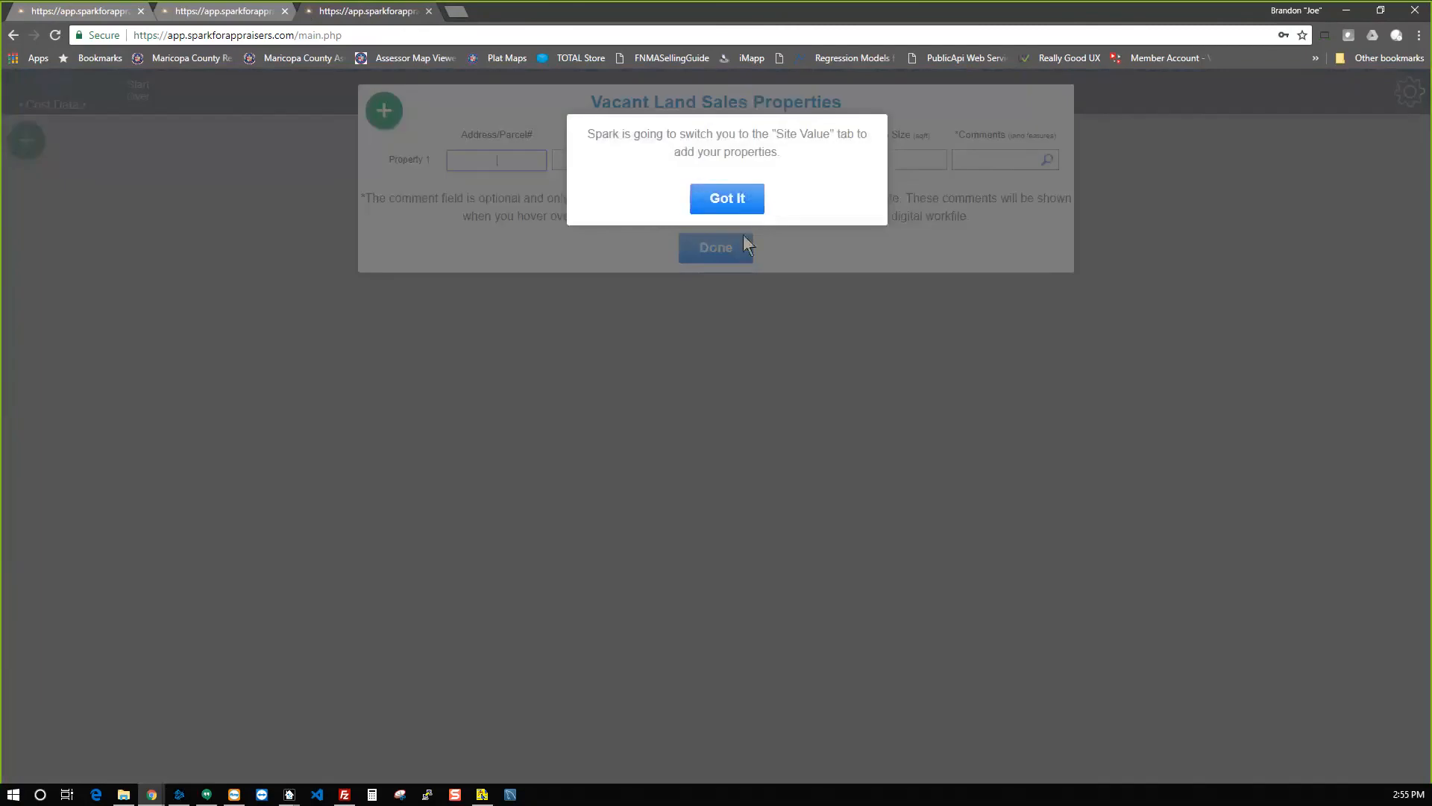
left_click(739, 207)
Enter the parcel number and a sale price of 115000 for vacant land sale Property 1.
left_click(489, 160)
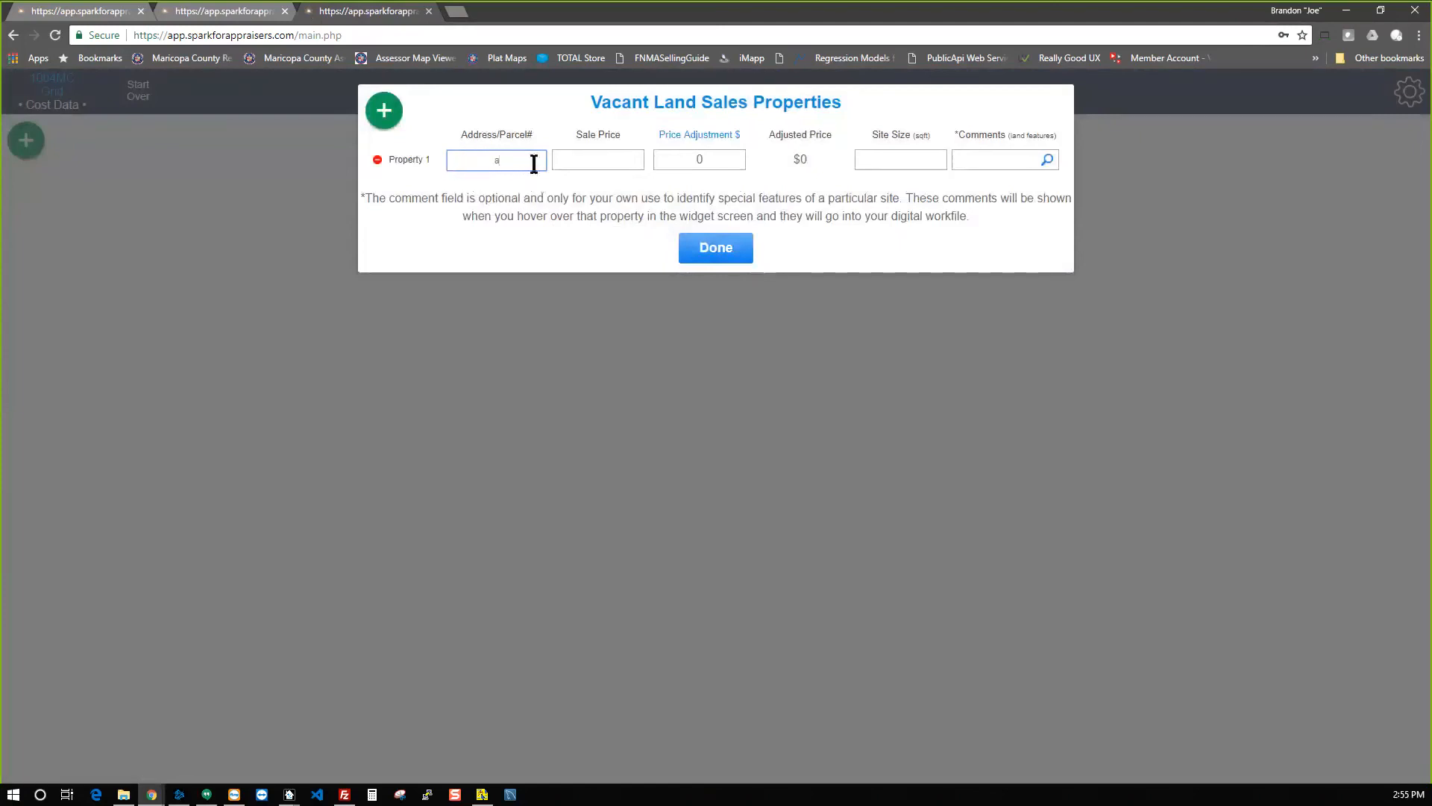
left_click(611, 159)
left_click(916, 161)
left_click(964, 160)
left_click(526, 164)
type("157-15-312")
key("Tab")
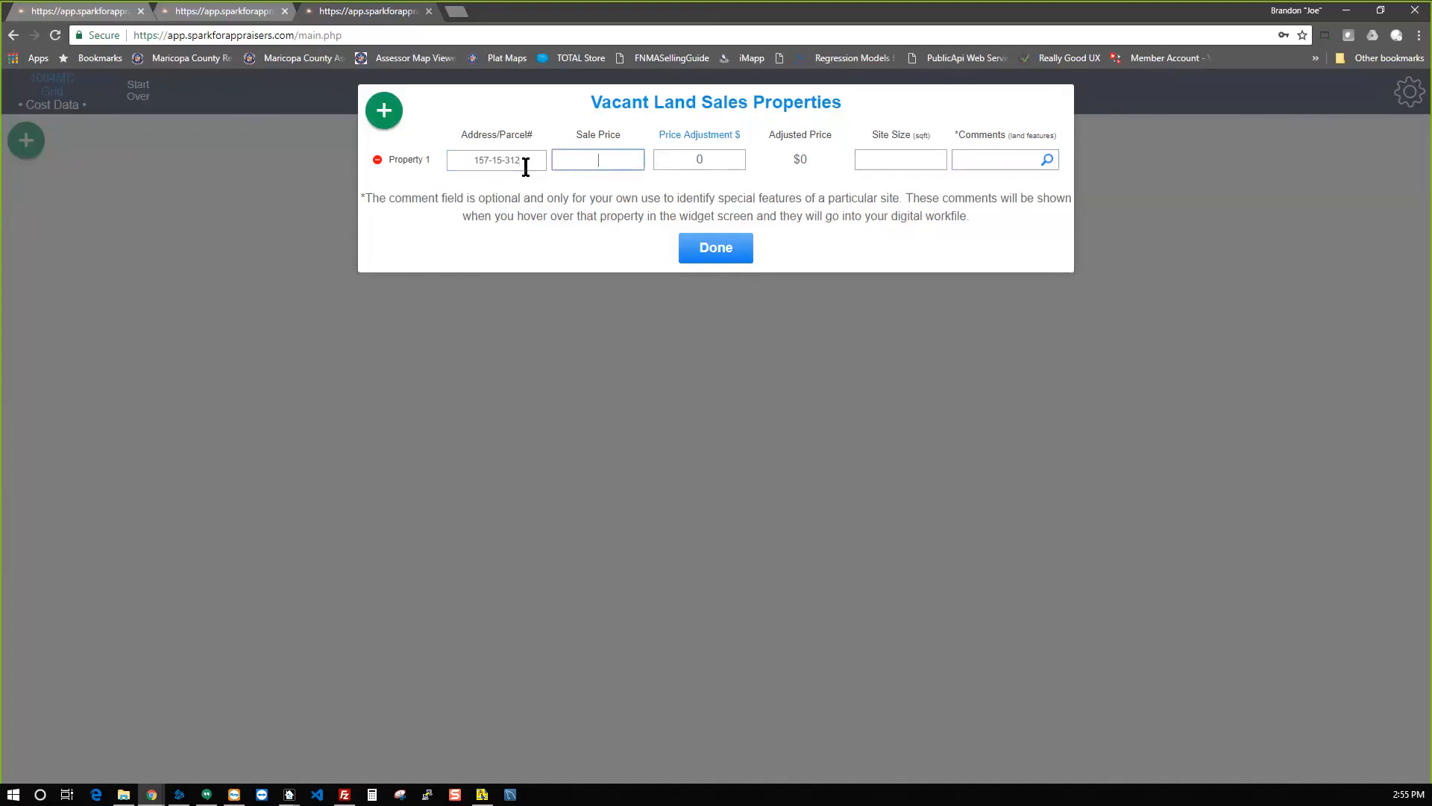
type("115000")
key("Tab")
key("Tab")
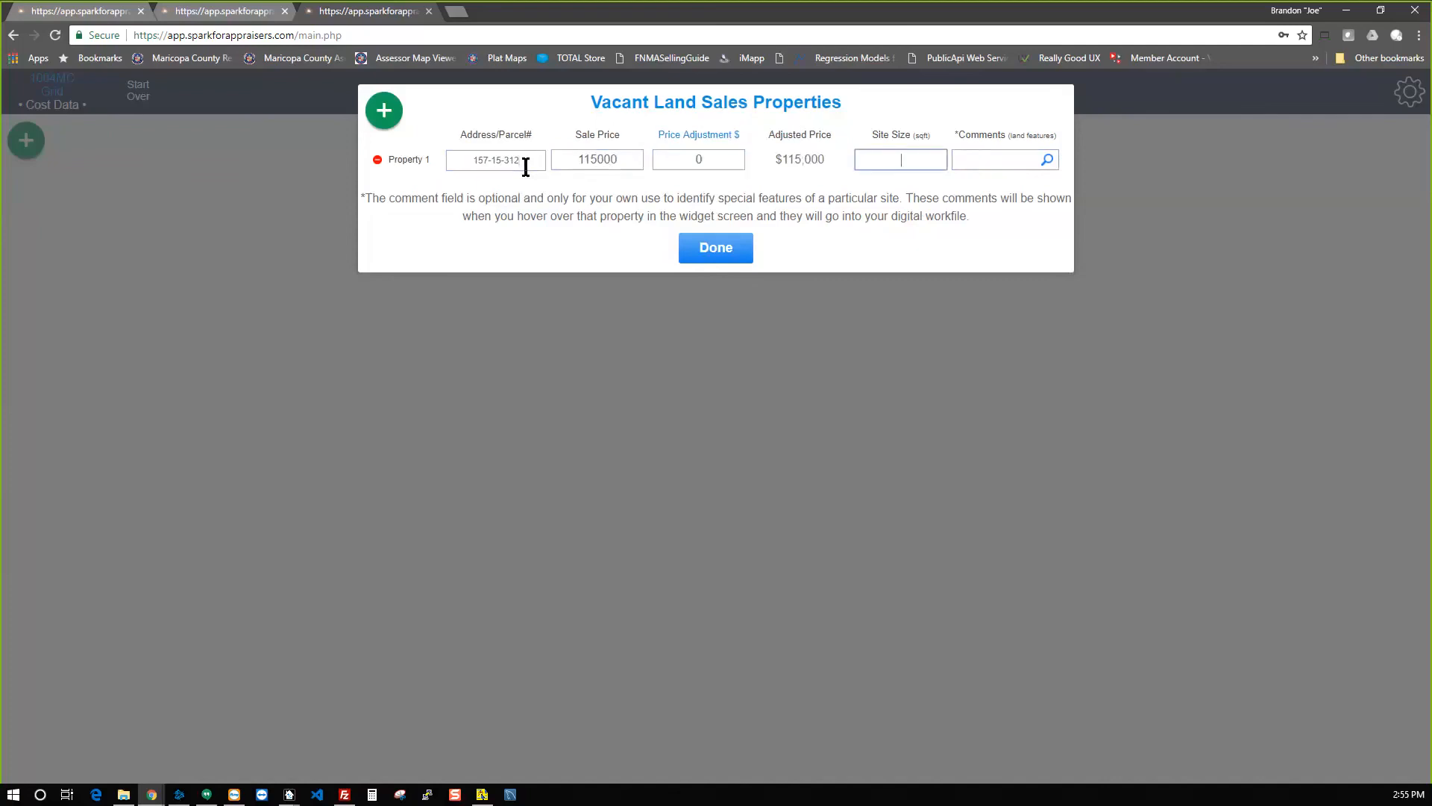
Complete the land sale with site size 14844 sqft and comment "Mountain Views", and set the opinion of site value to $63,500.
type("14844")
key("Tab")
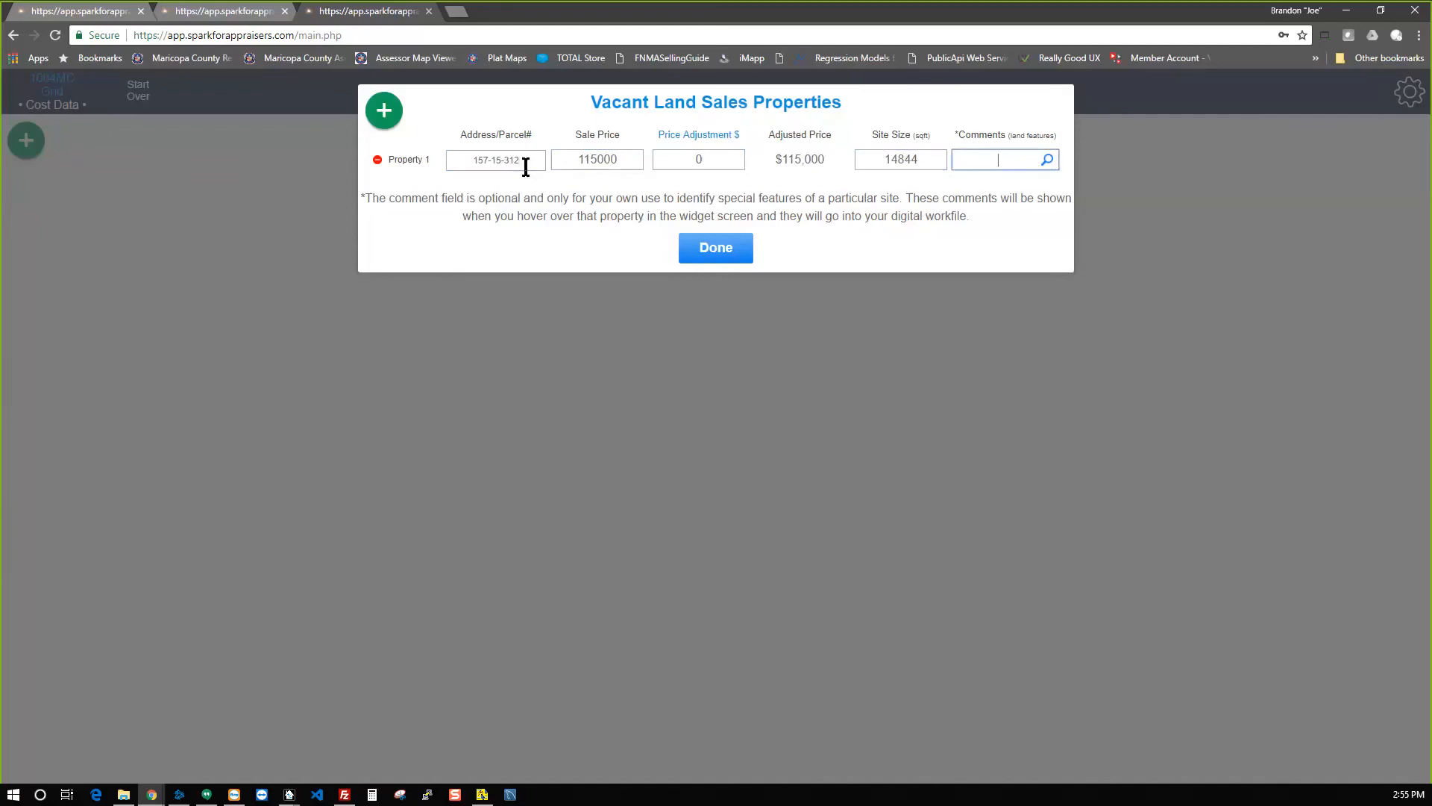
type("Mountain Views")
left_click(930, 164)
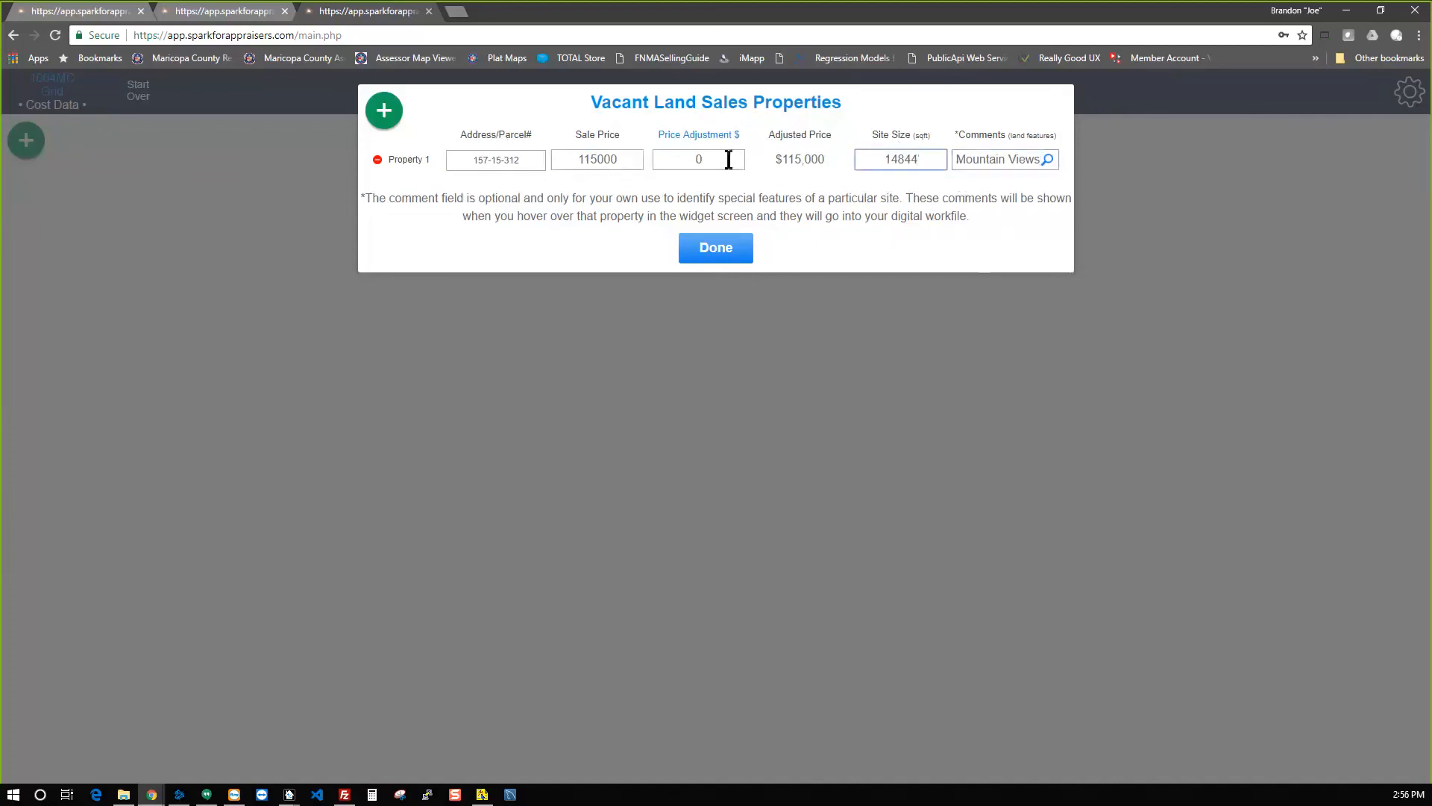
triple_click(1008, 160)
left_click_drag(1037, 159, 954, 160)
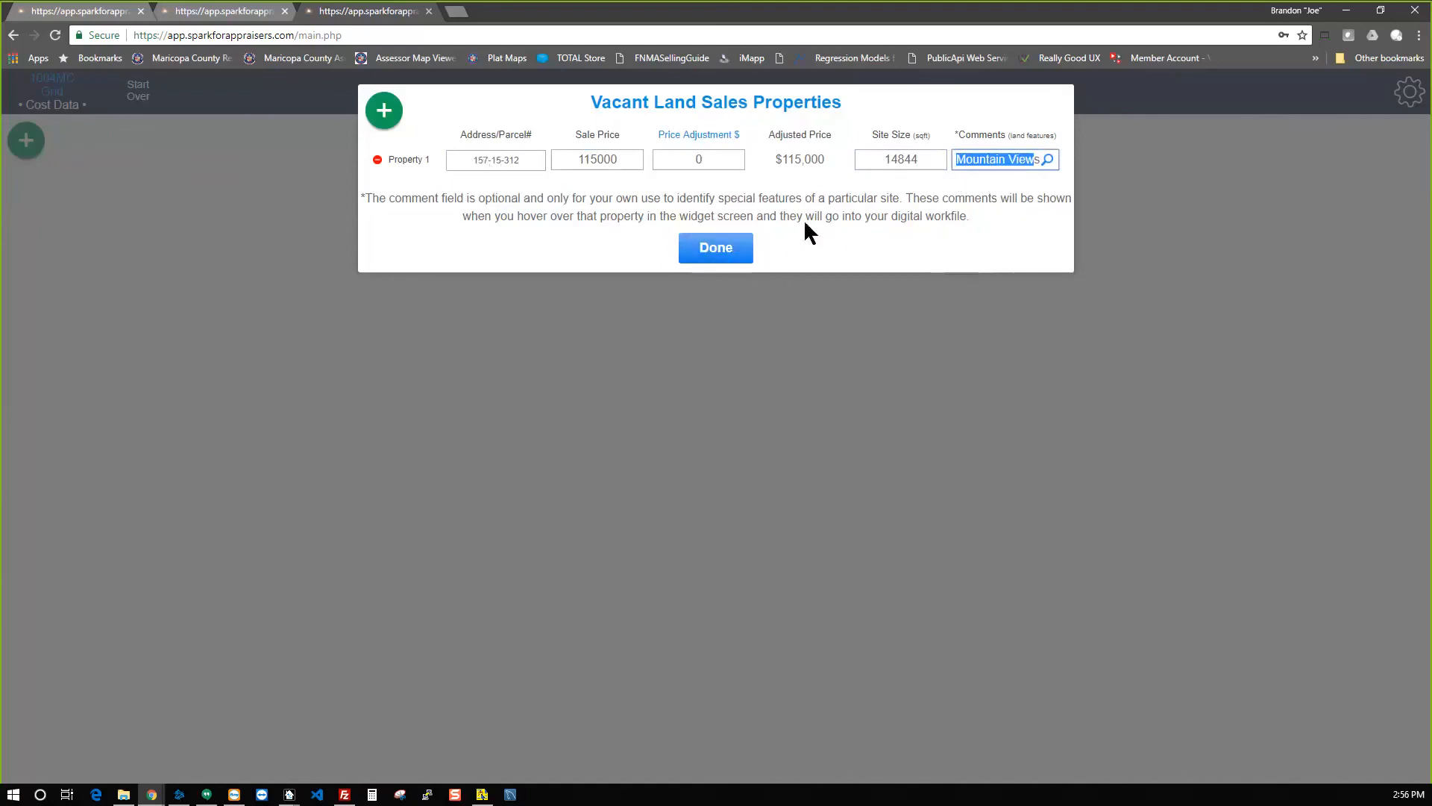
left_click(731, 251)
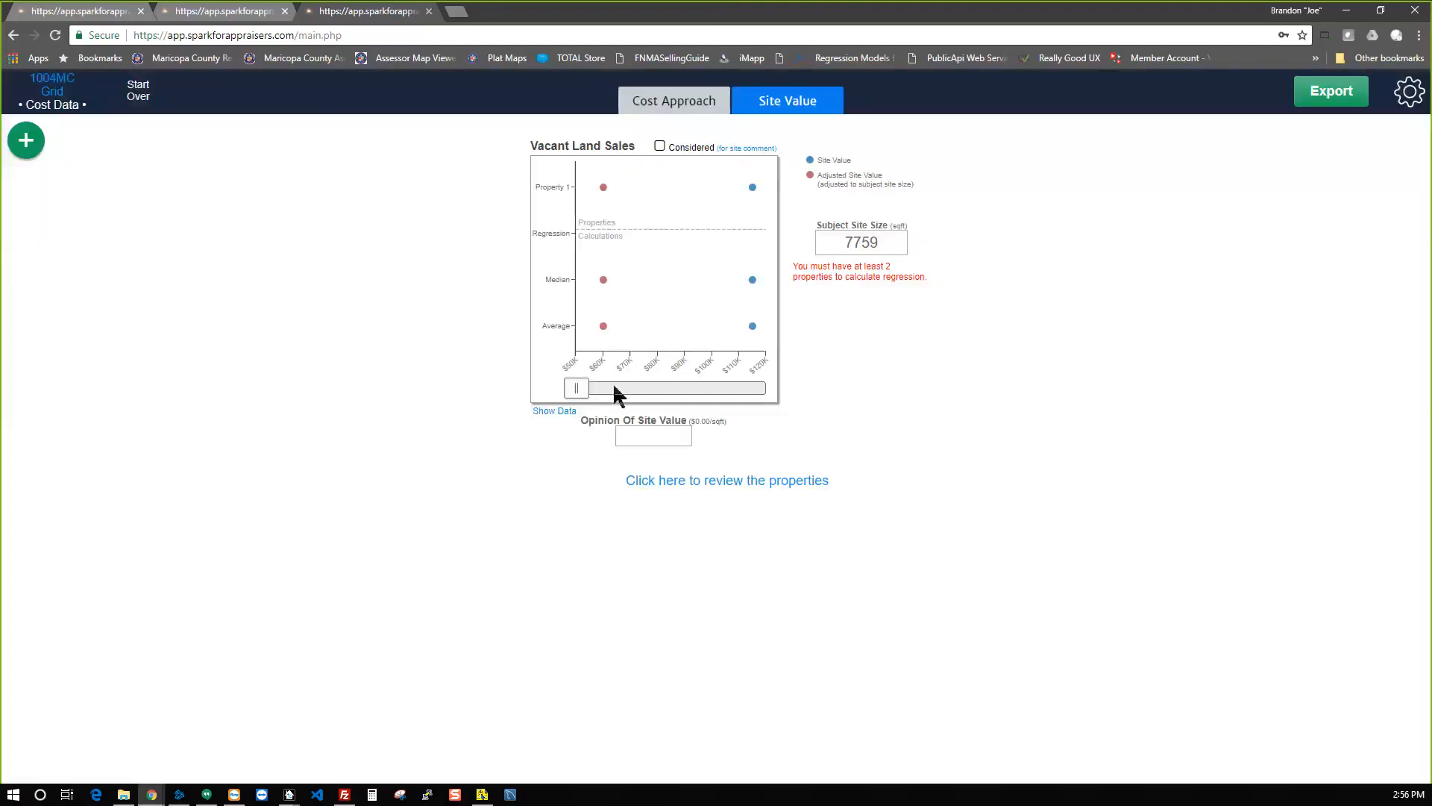
left_click_drag(579, 388, 612, 384)
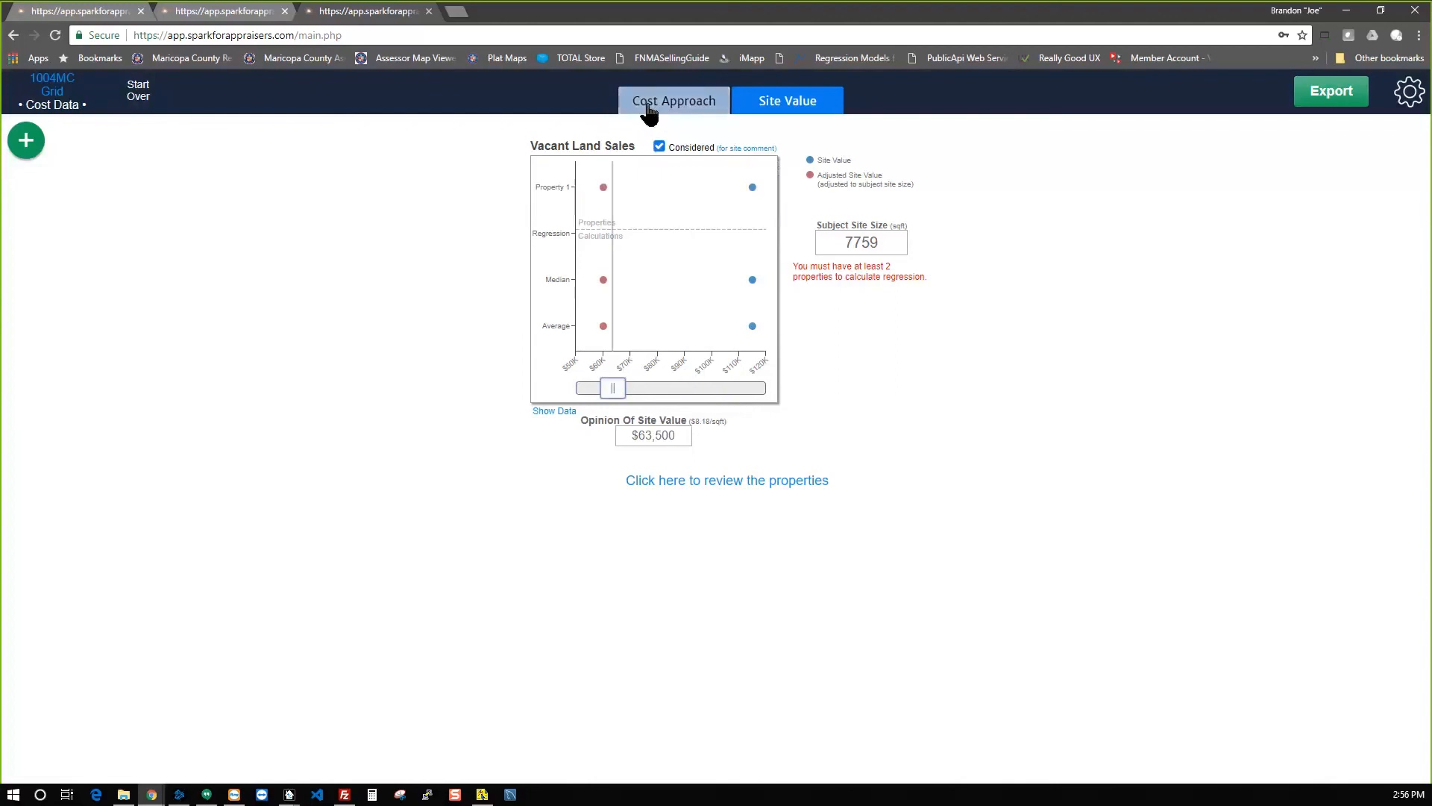
Change the site value method from vacant land sales to site extraction and allocation.
left_click(26, 141)
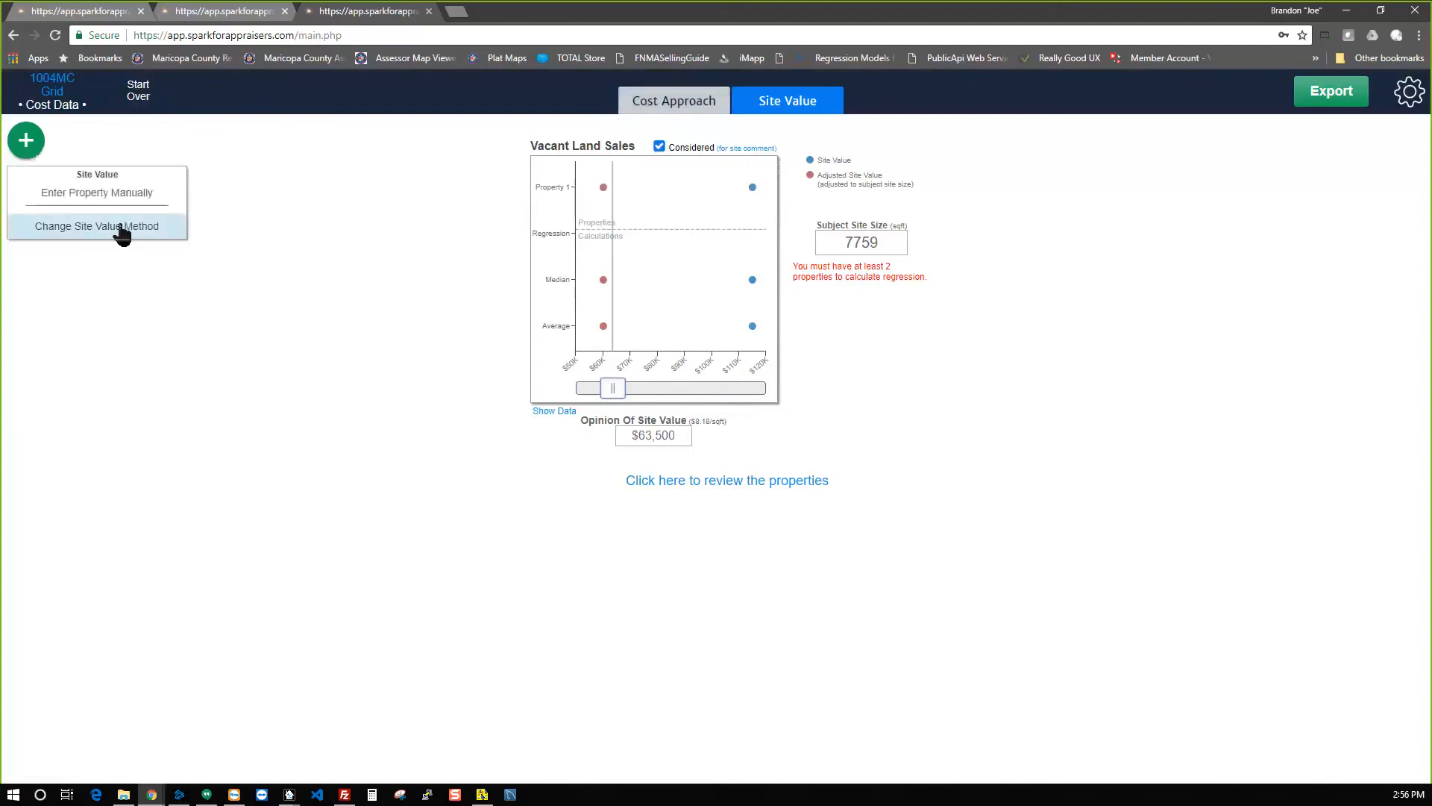
left_click(123, 234)
left_click(699, 288)
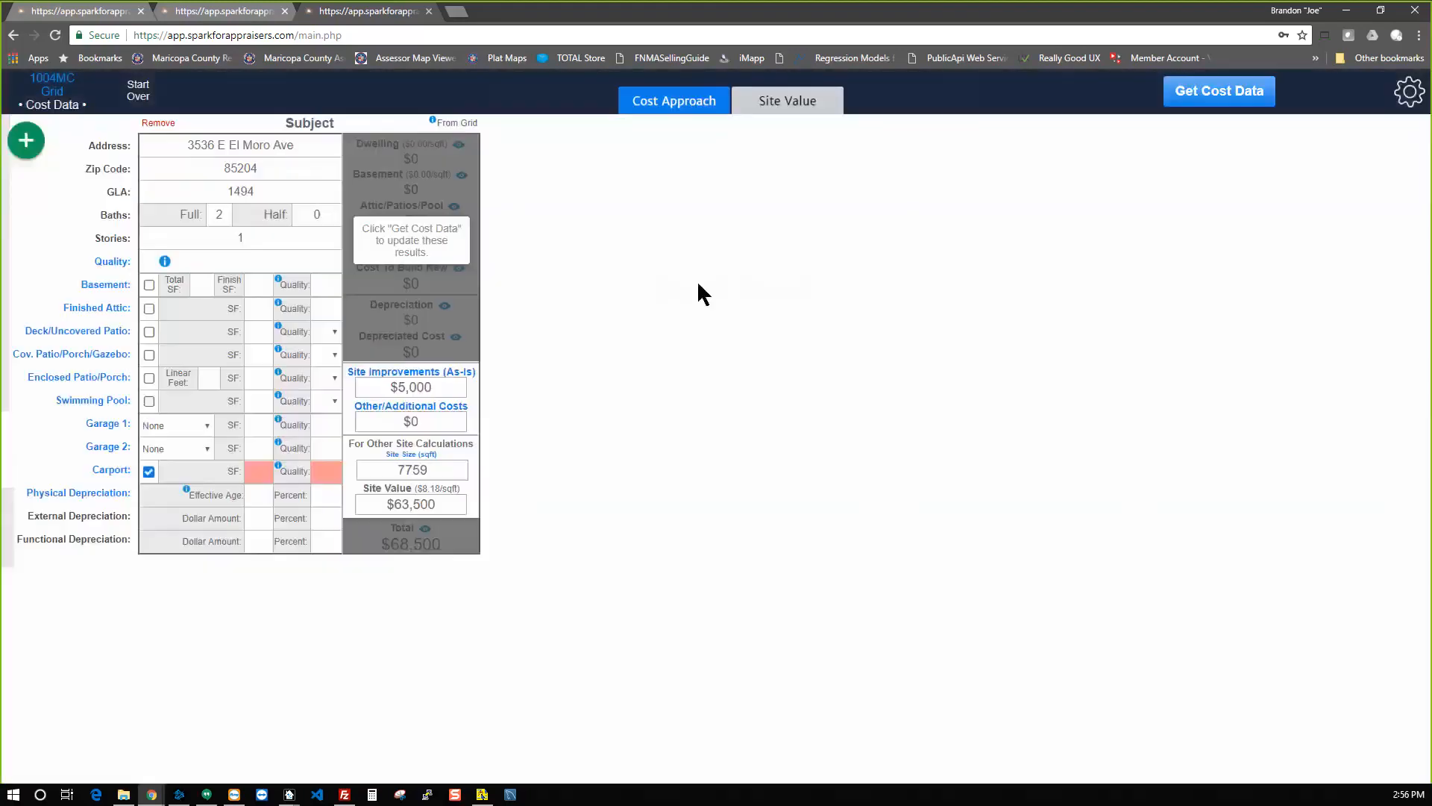
left_click(768, 307)
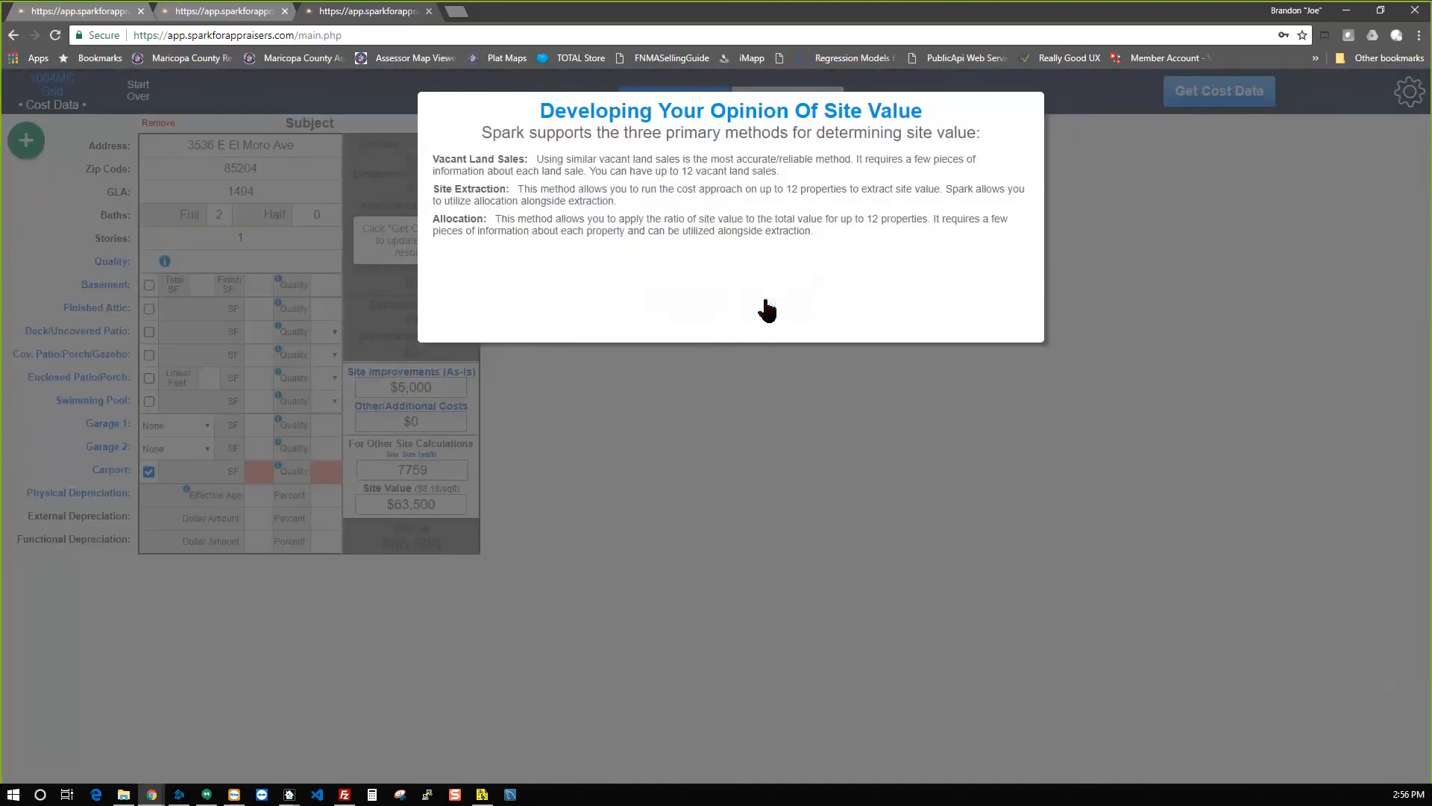
left_click(701, 302)
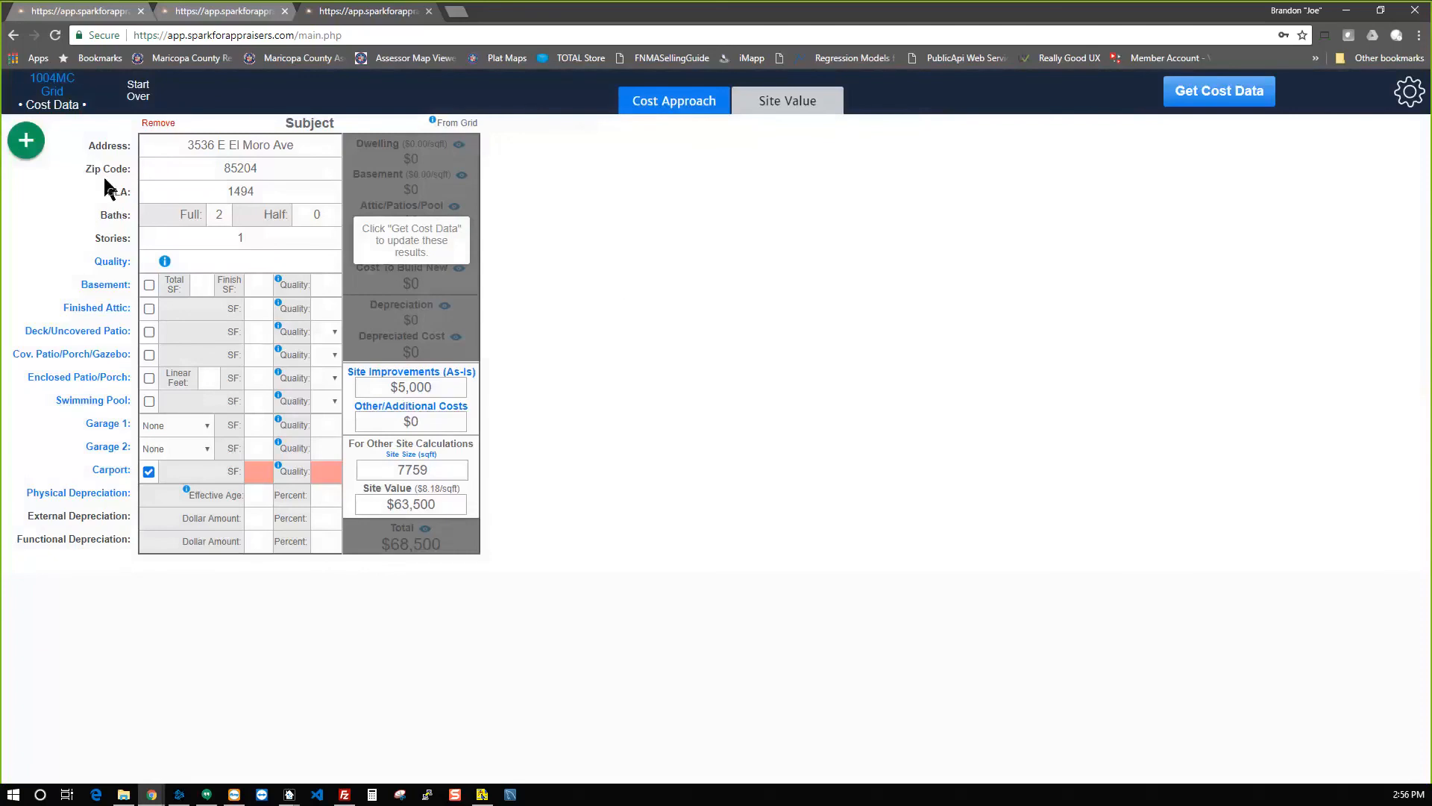
Import closed comparables 1 through 6 from the Spark grid as the site extraction and allocation properties.
left_click(26, 141)
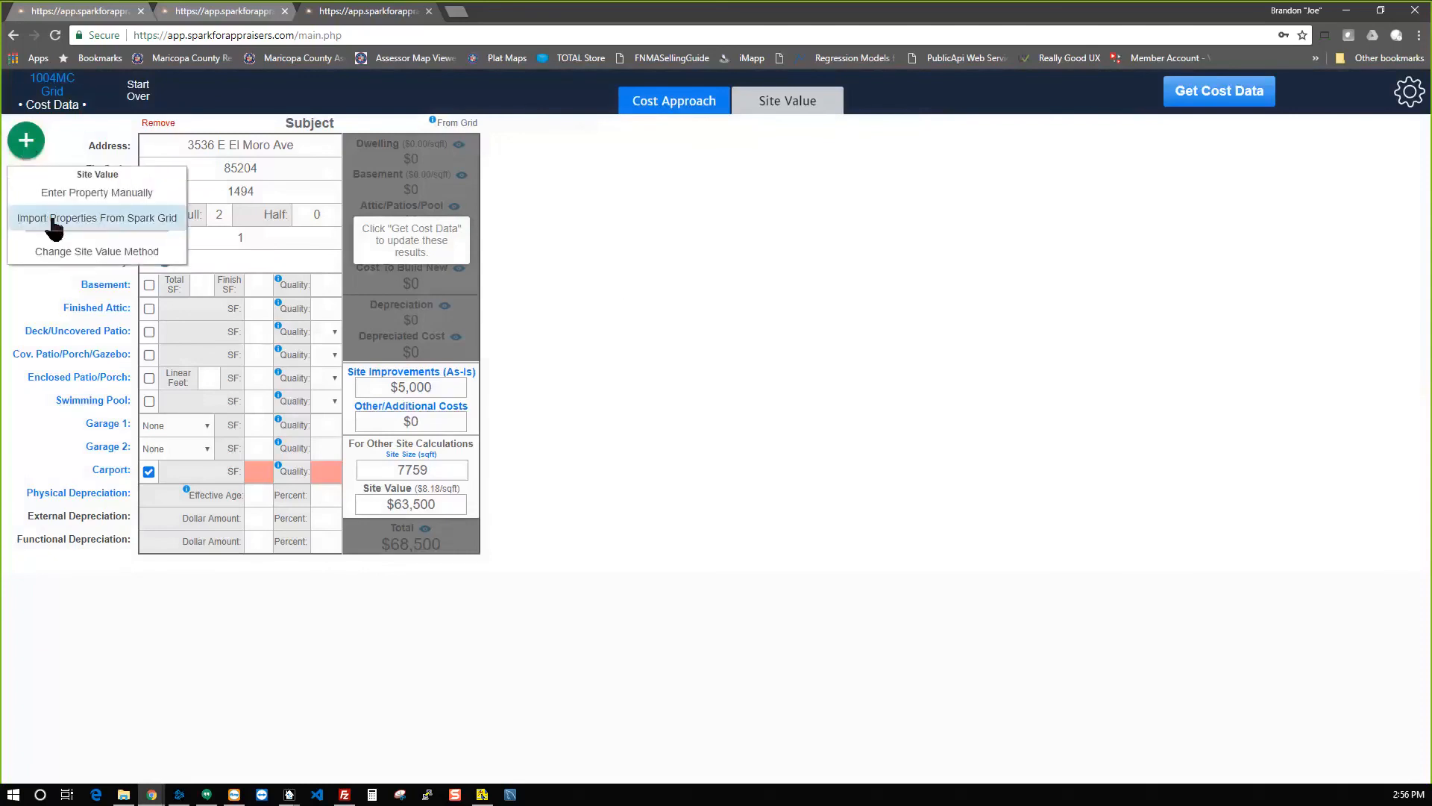
left_click(54, 218)
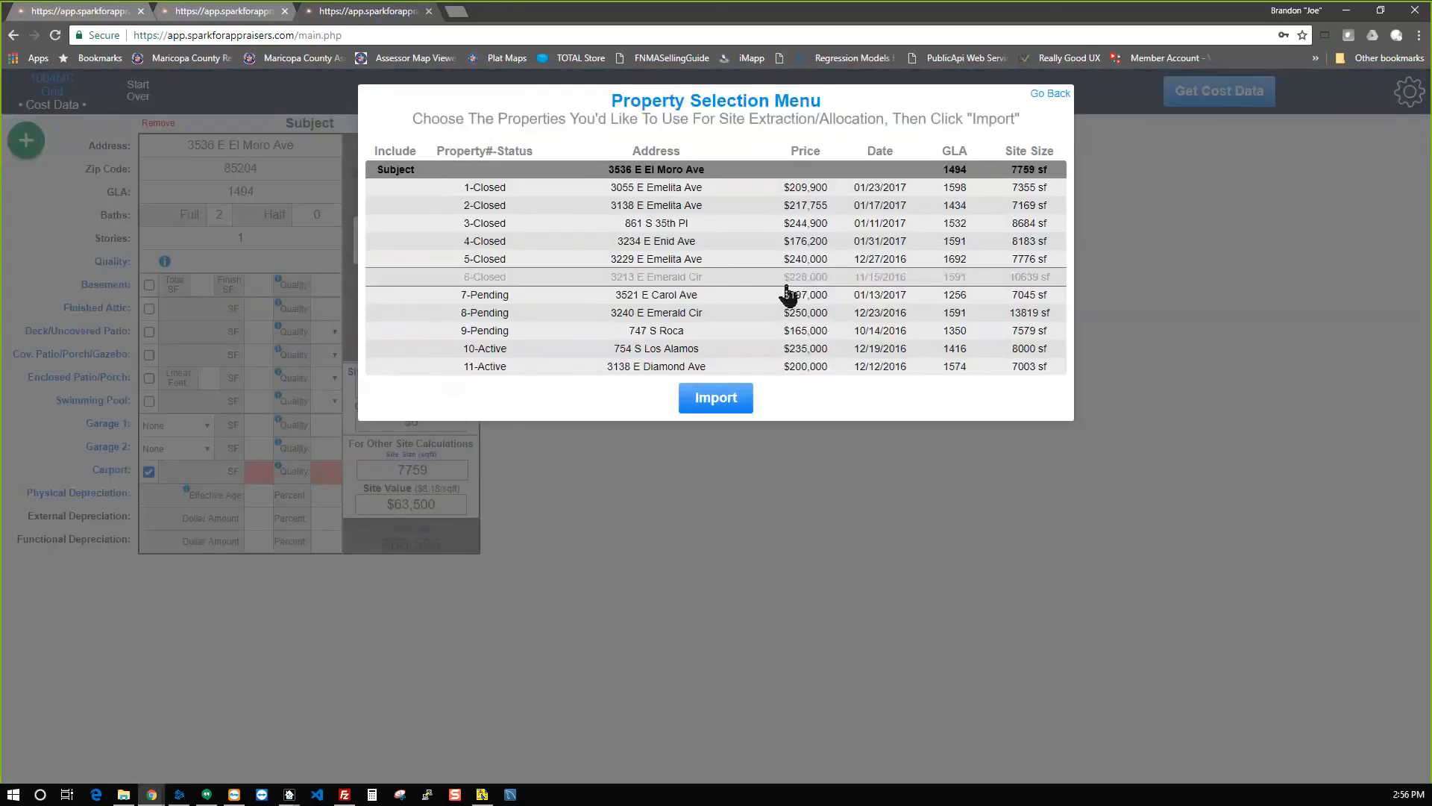
left_click(1020, 190)
left_click(1024, 243)
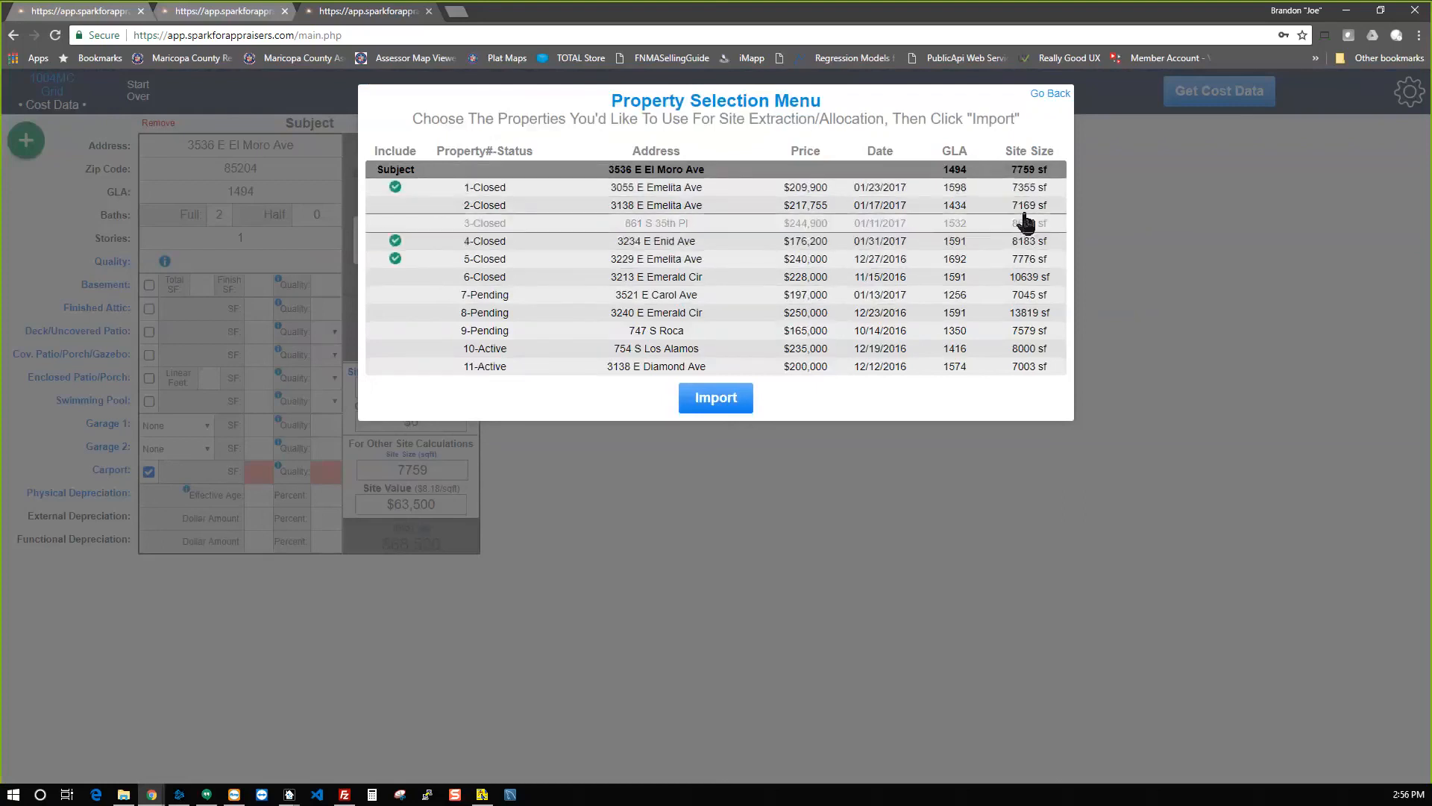
left_click(1023, 222)
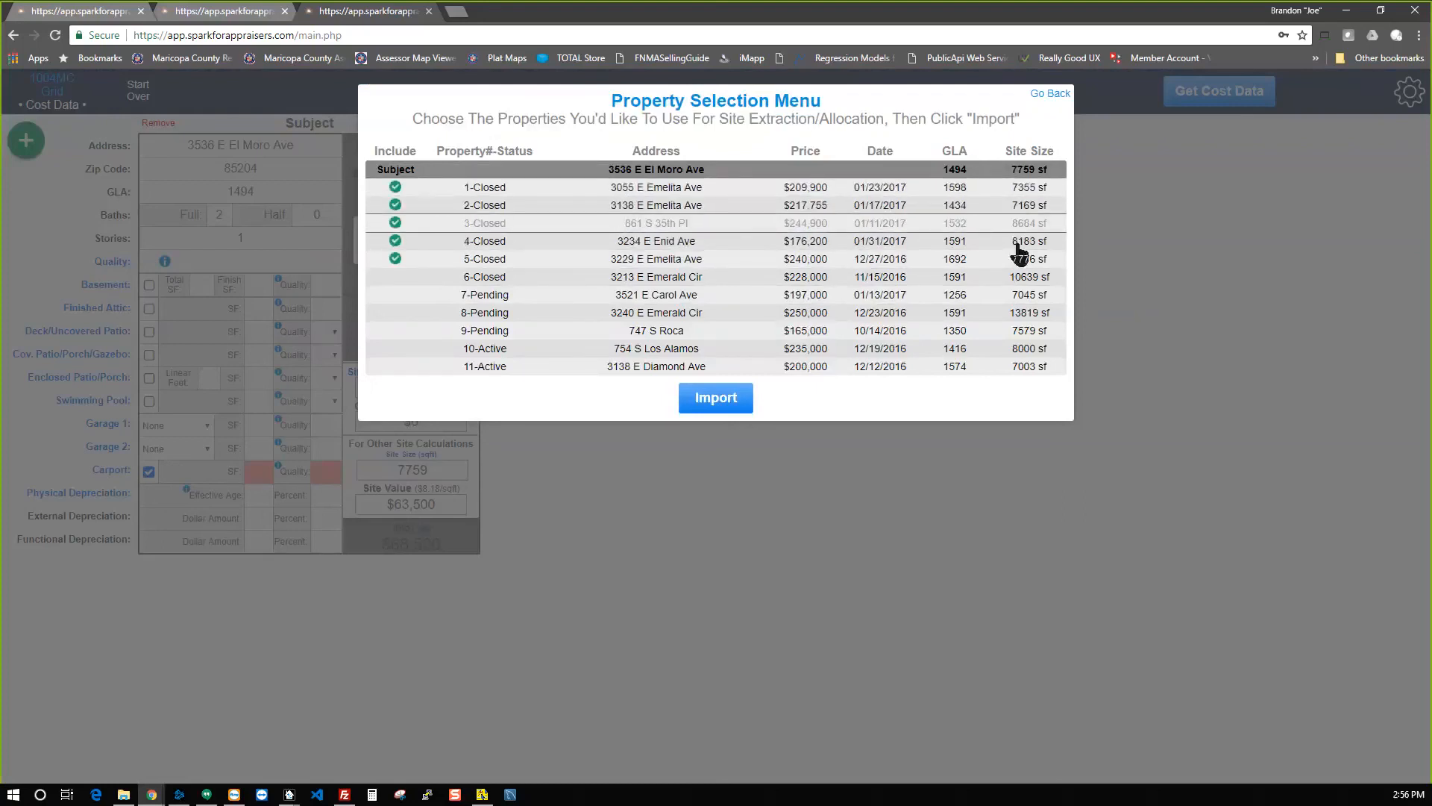
left_click(998, 277)
left_click(713, 392)
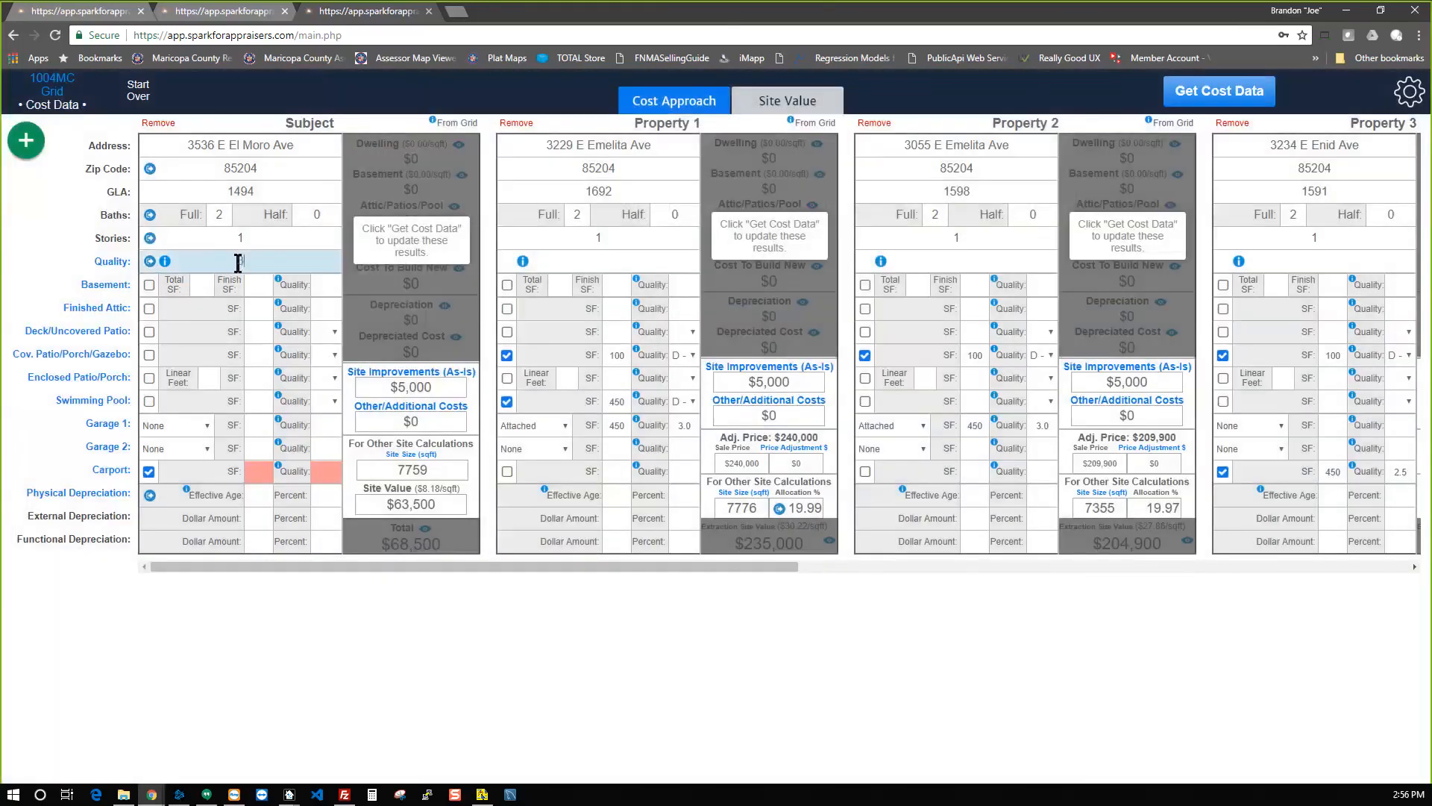
Set the subject's quality to 3.5, copied to all properties, and give it a 150 SF covered patio with quality option D.
key("Tab")
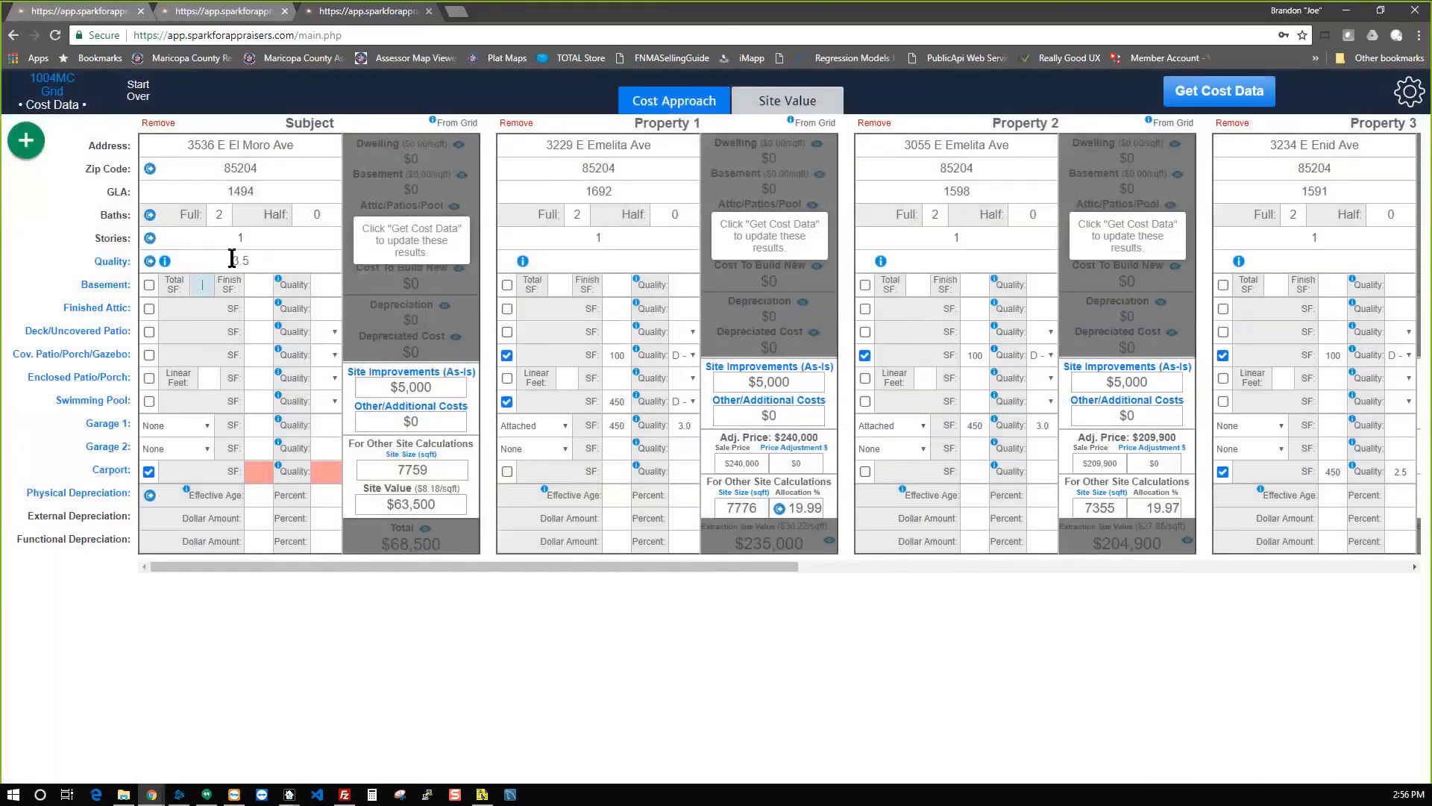
left_click(149, 261)
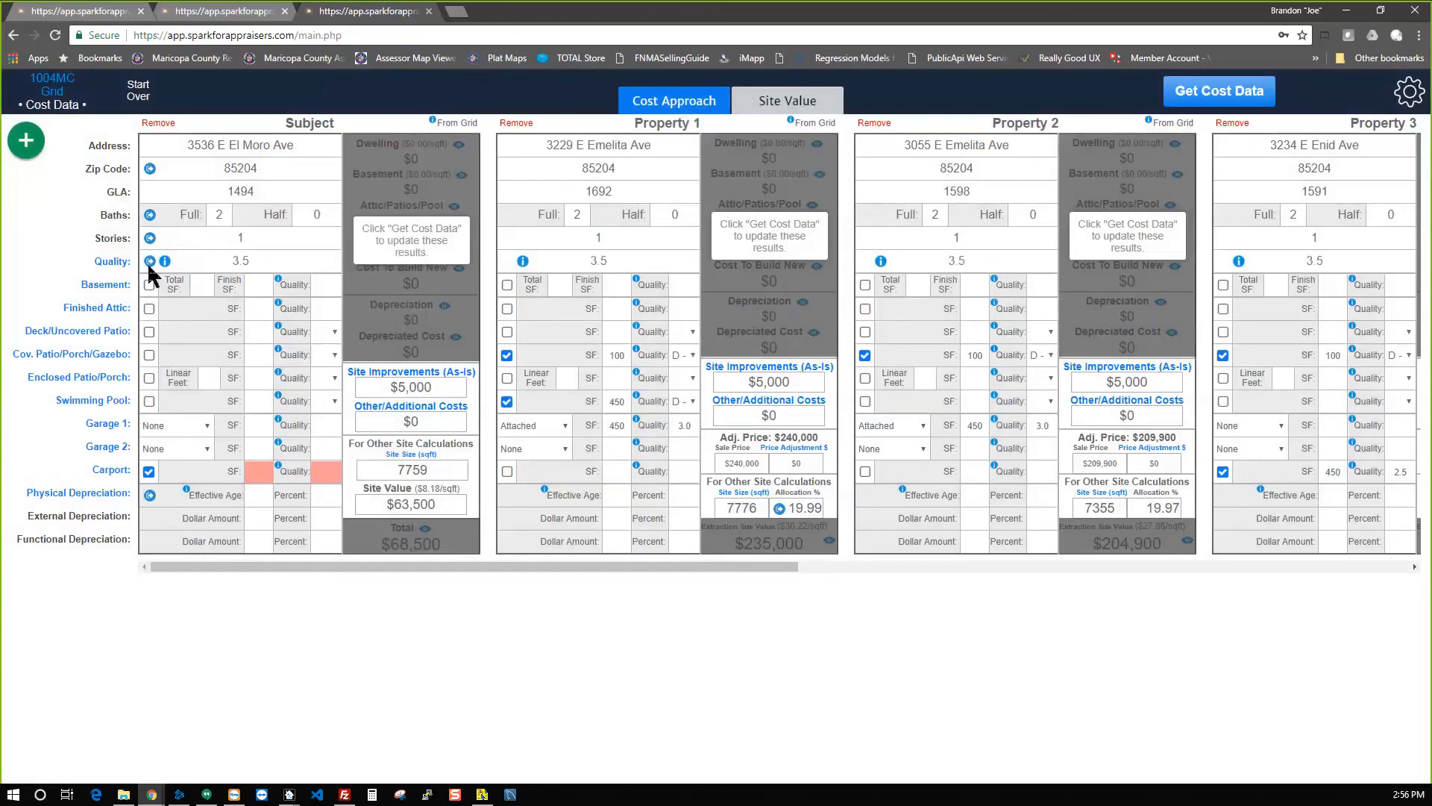
left_click(149, 355)
mouse_move(286, 327)
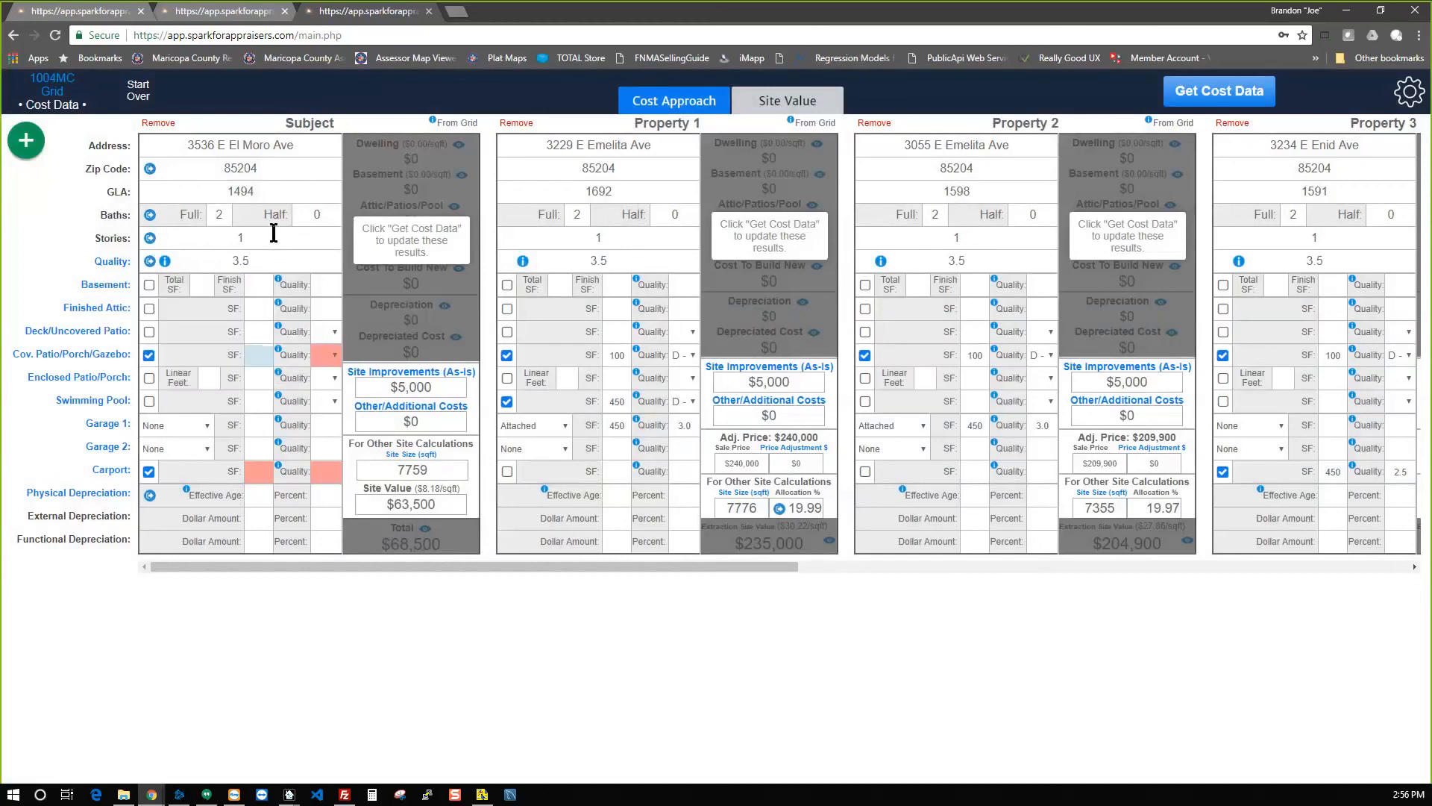
key("Tab")
key("a")
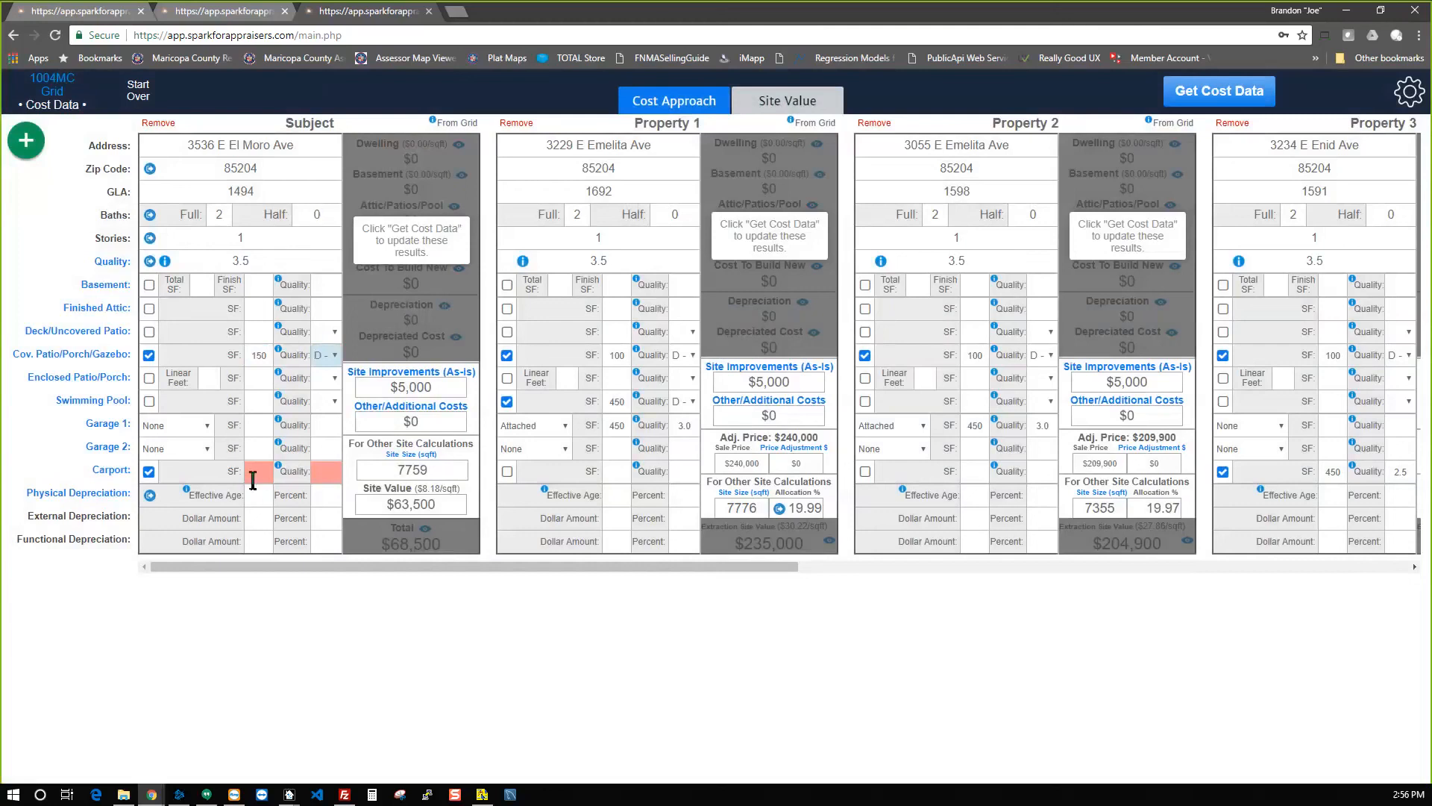
Set the subject's carport to 450 SF with quality 2.5, and apply an effective age of 14 to all properties.
left_click(265, 471)
type("450")
key("Tab")
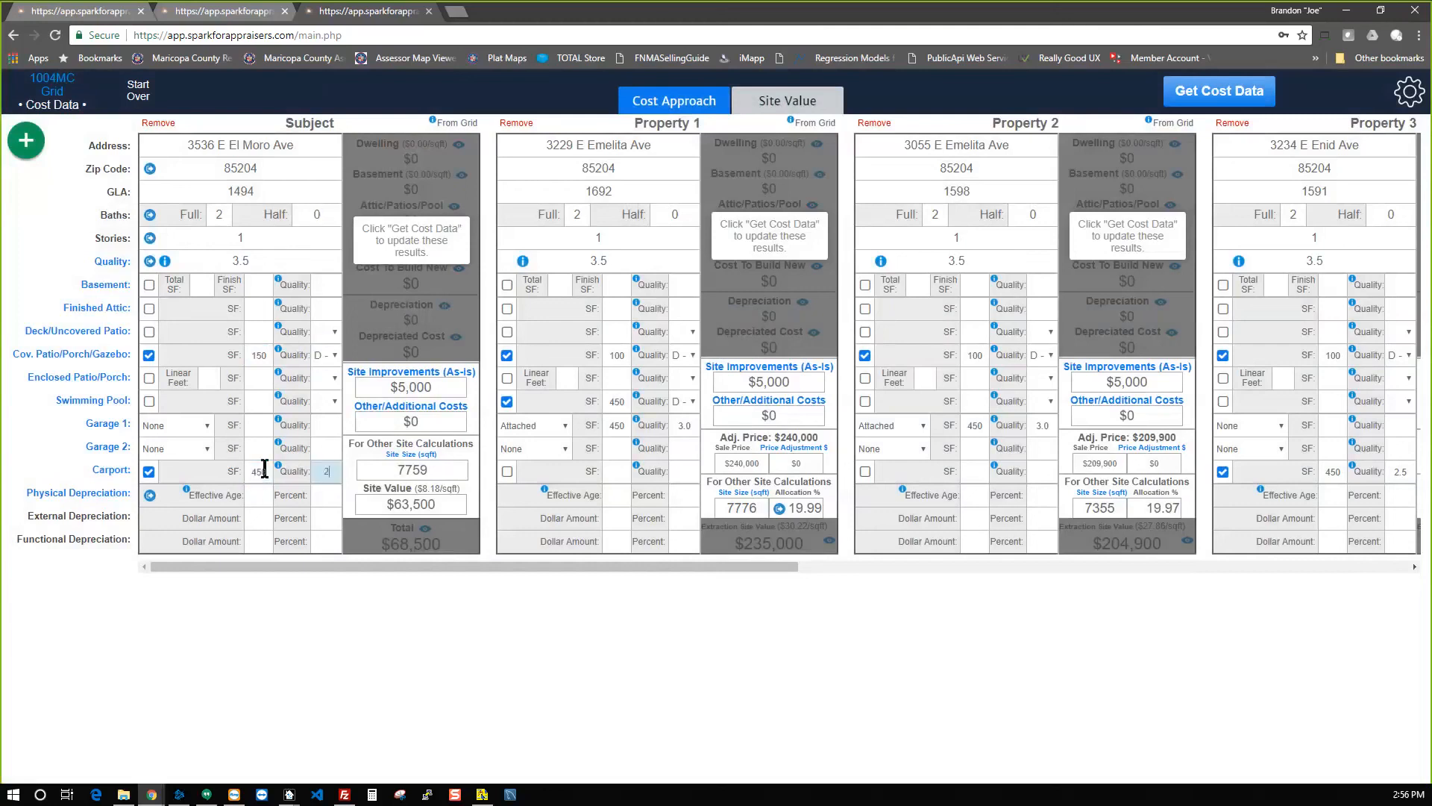
type("2.5")
key("Tab")
type("14")
left_click(150, 496)
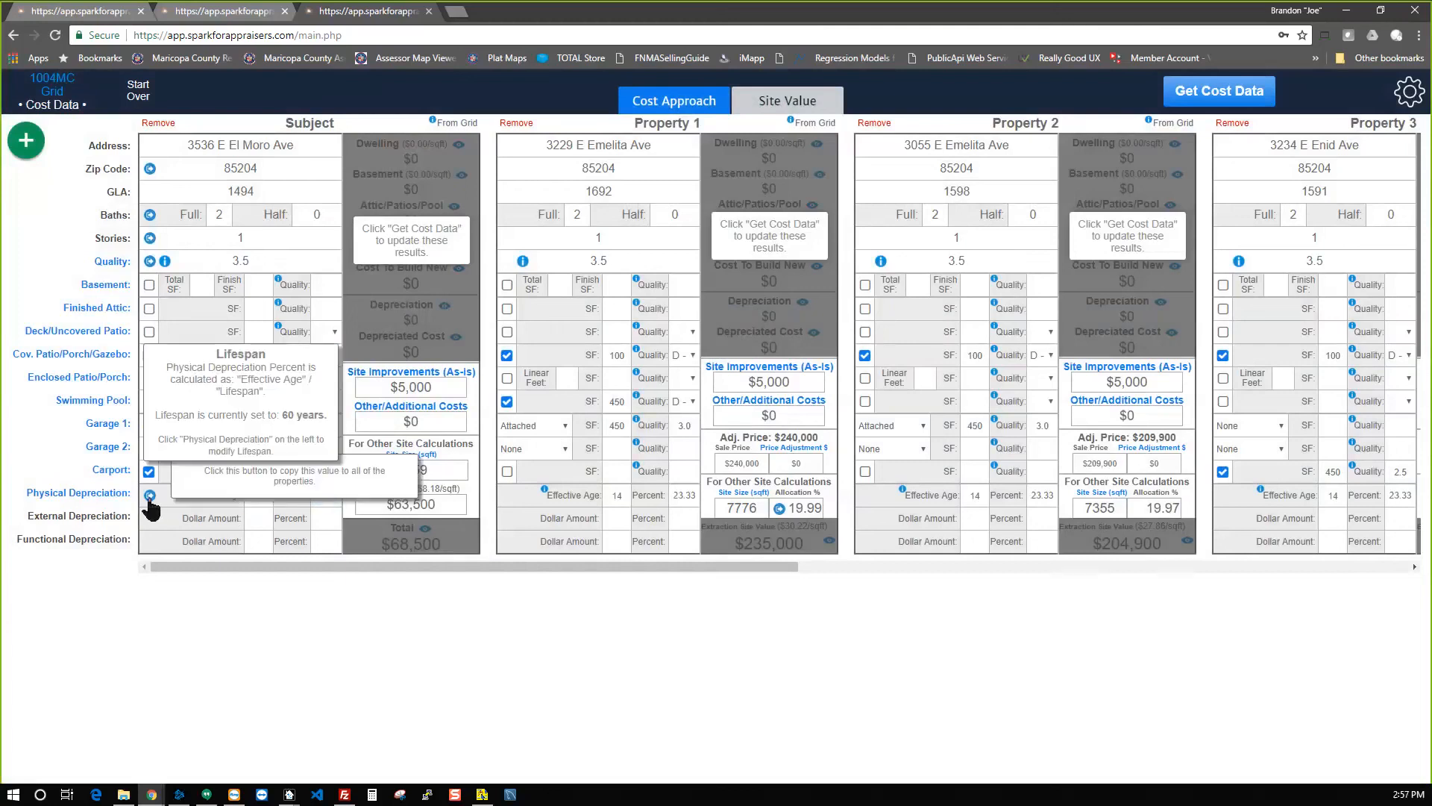
Replace Property 3's carport with an attached 450 SF garage.
left_click(523, 614)
left_click_drag(662, 569, 851, 584)
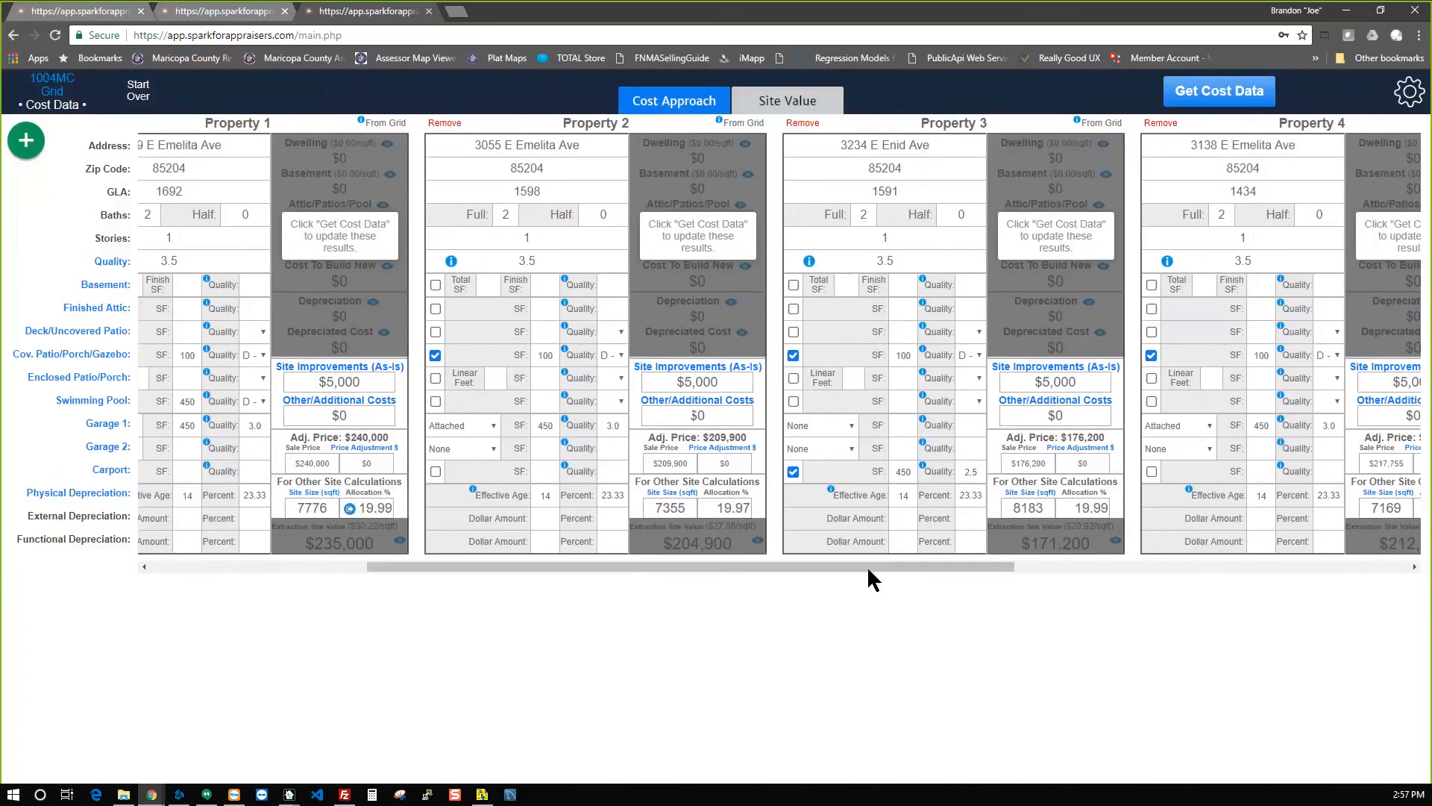
left_click(794, 473)
left_click(829, 425)
left_click(824, 456)
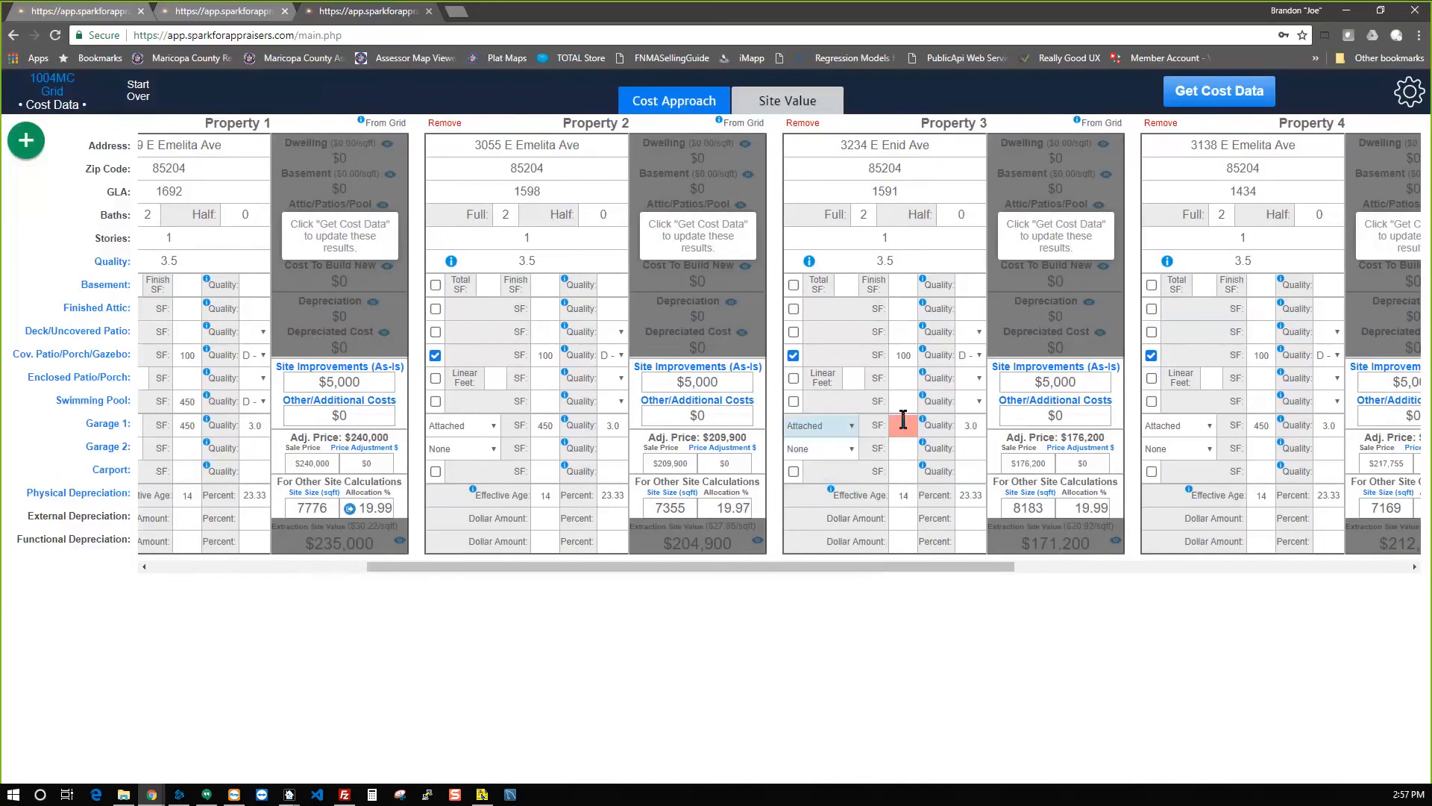
left_click(904, 420)
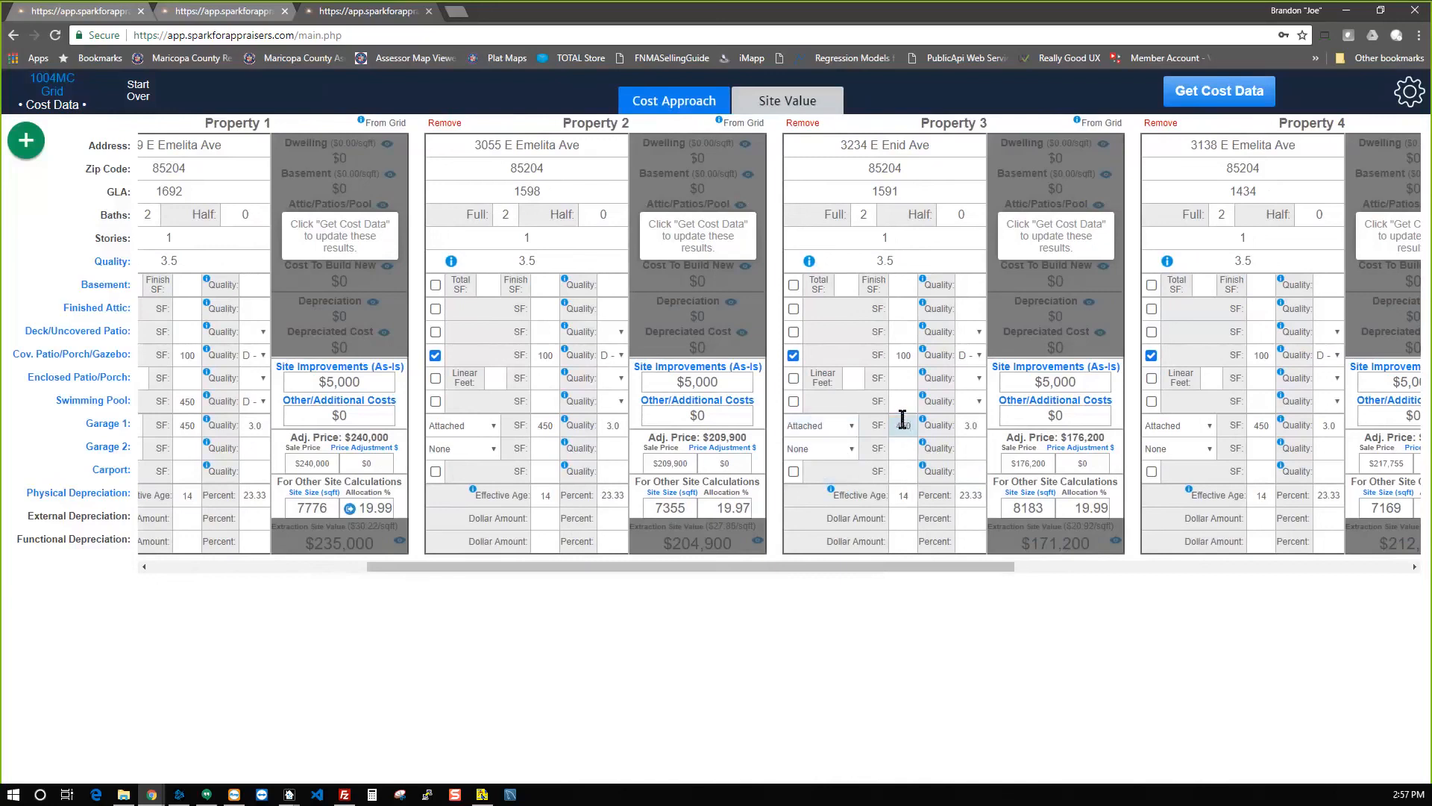
key("Tab")
Set the effective age of Property 1 to 20 and of Property 3 to 26.
left_click_drag(937, 570, 928, 571)
left_click_drag(920, 567, 684, 584)
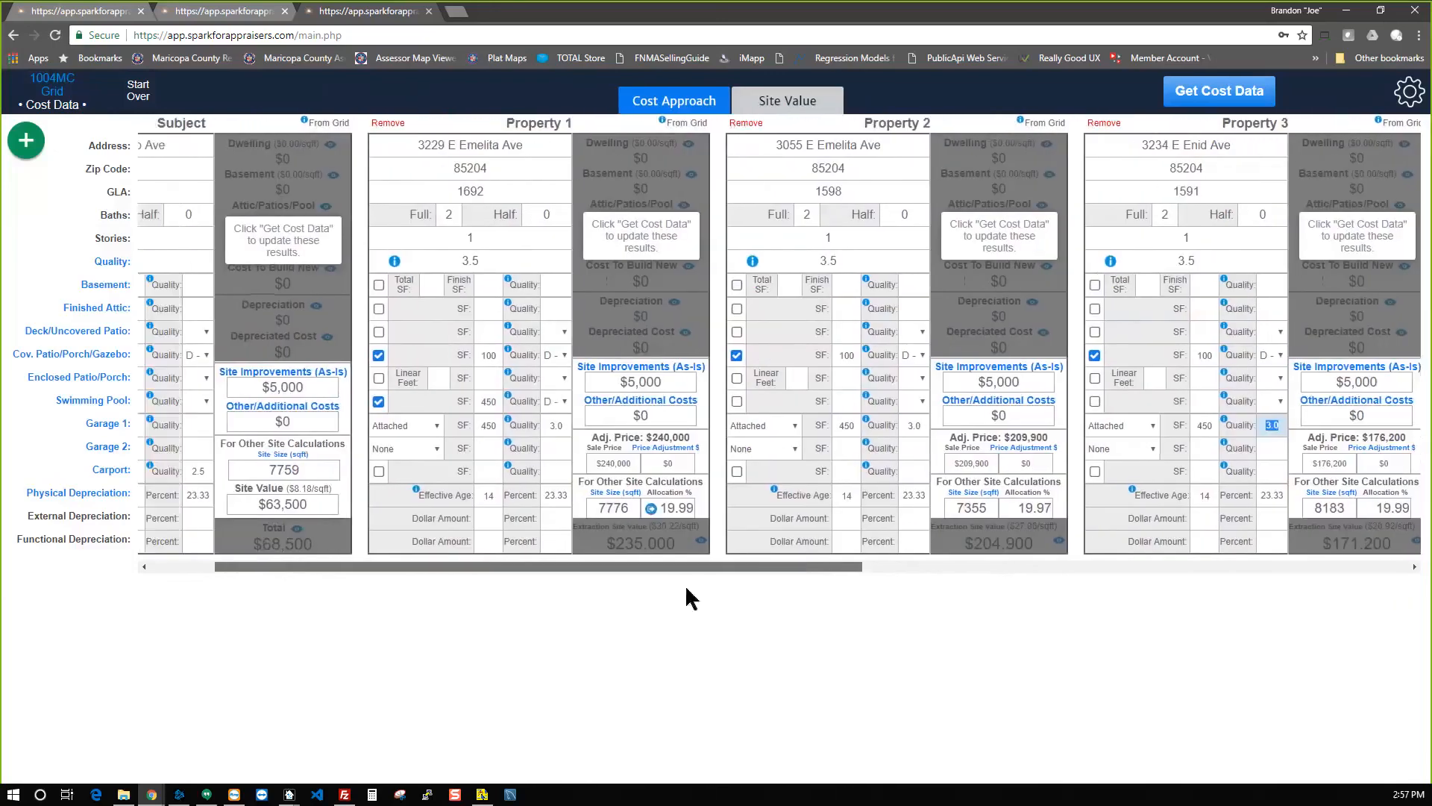
left_click(620, 496)
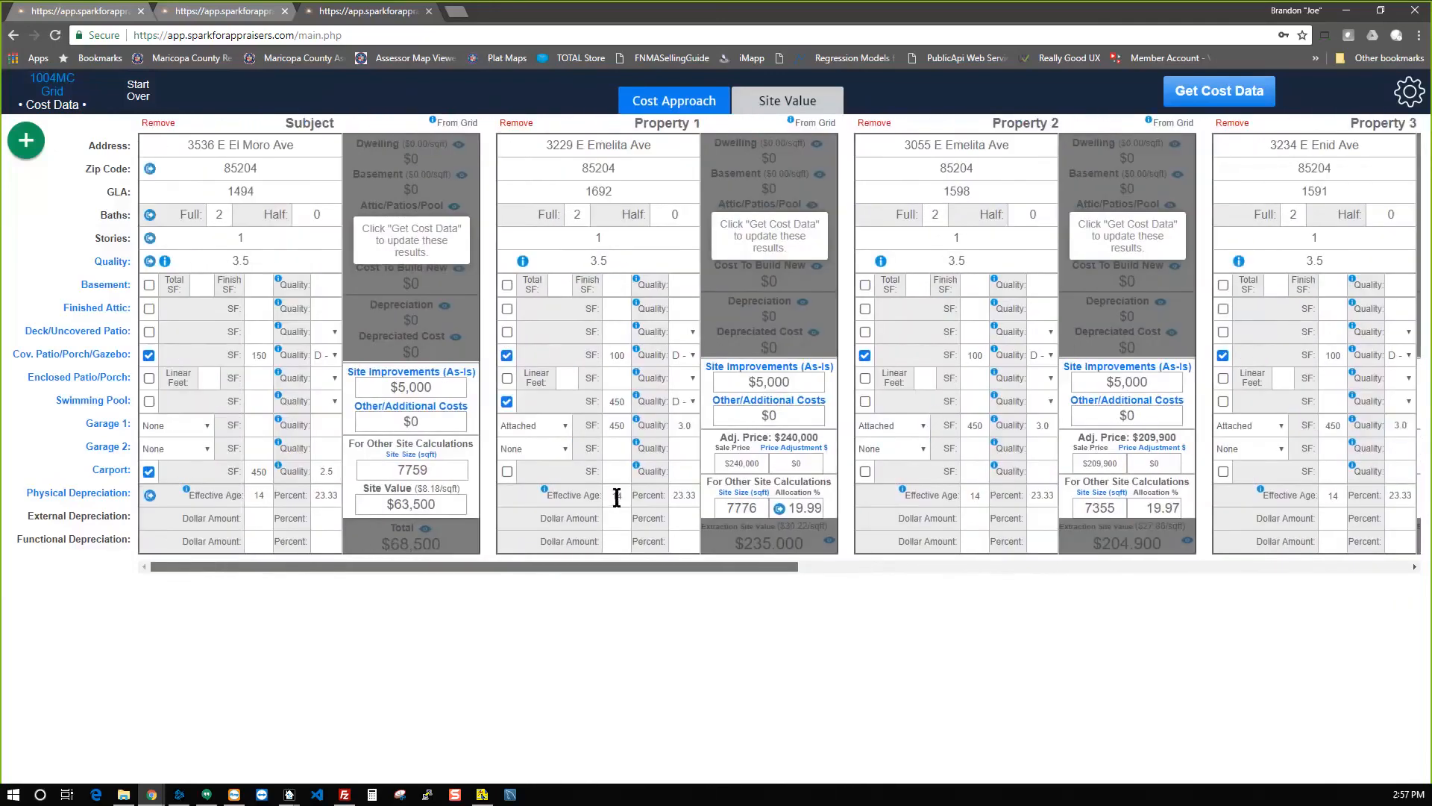
type("20")
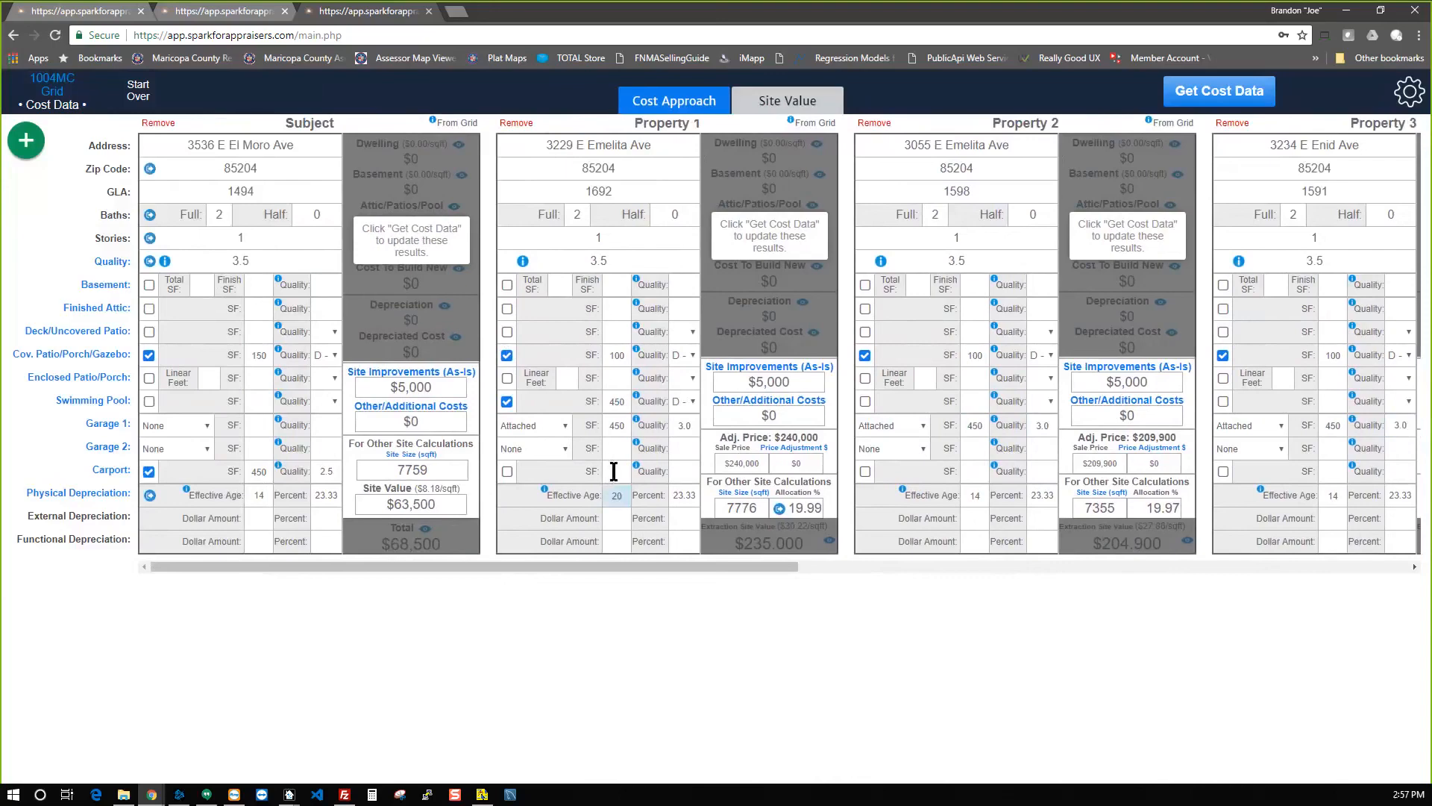
key("Tab")
left_click_drag(713, 569, 969, 567)
left_click(835, 496)
type("26")
key("Tab")
Set the effective age of Property 4 and Property 5 to 6 each.
left_click_drag(1009, 570, 1258, 568)
left_click(705, 496)
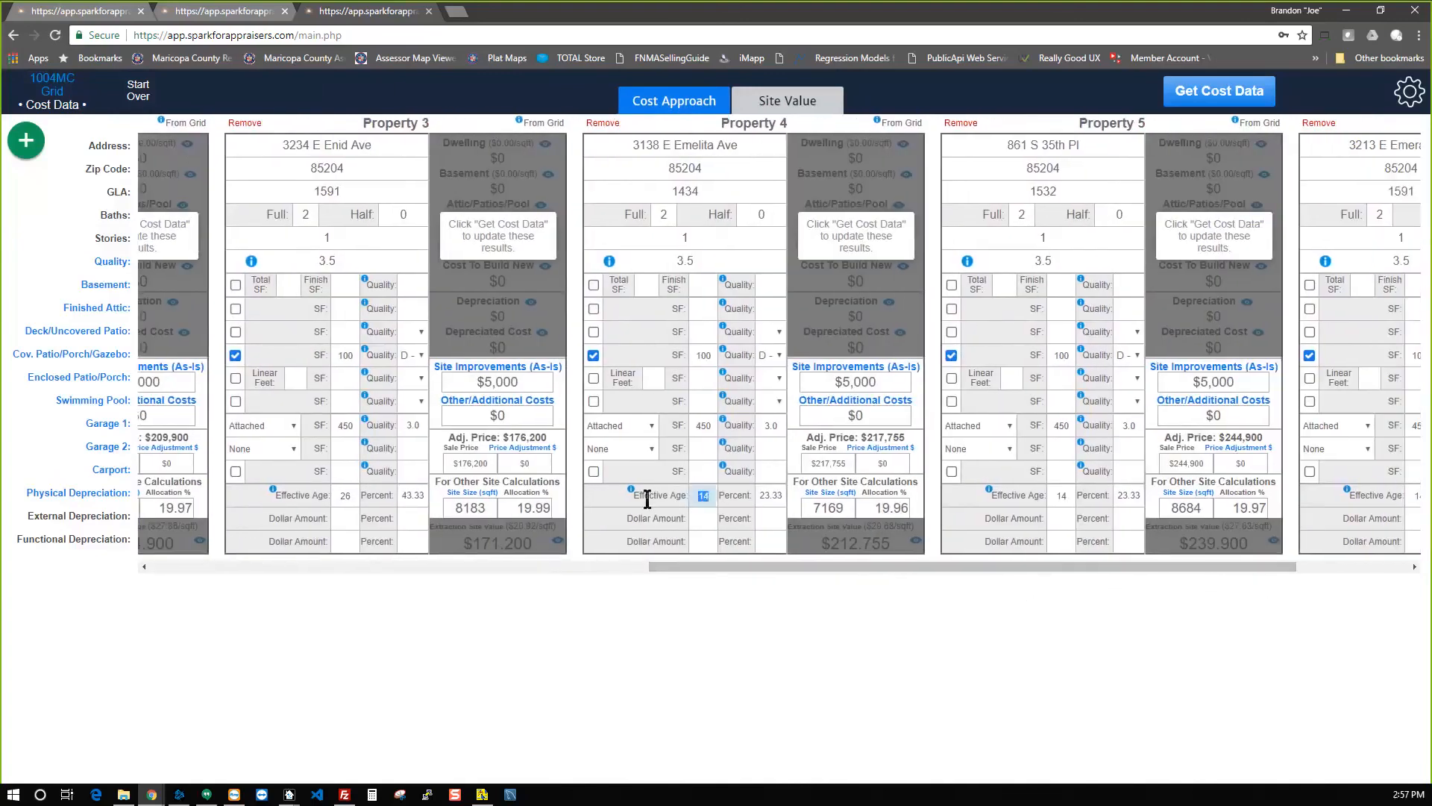
type("6")
key("Tab")
left_click(1061, 495)
type("6")
key("Tab")
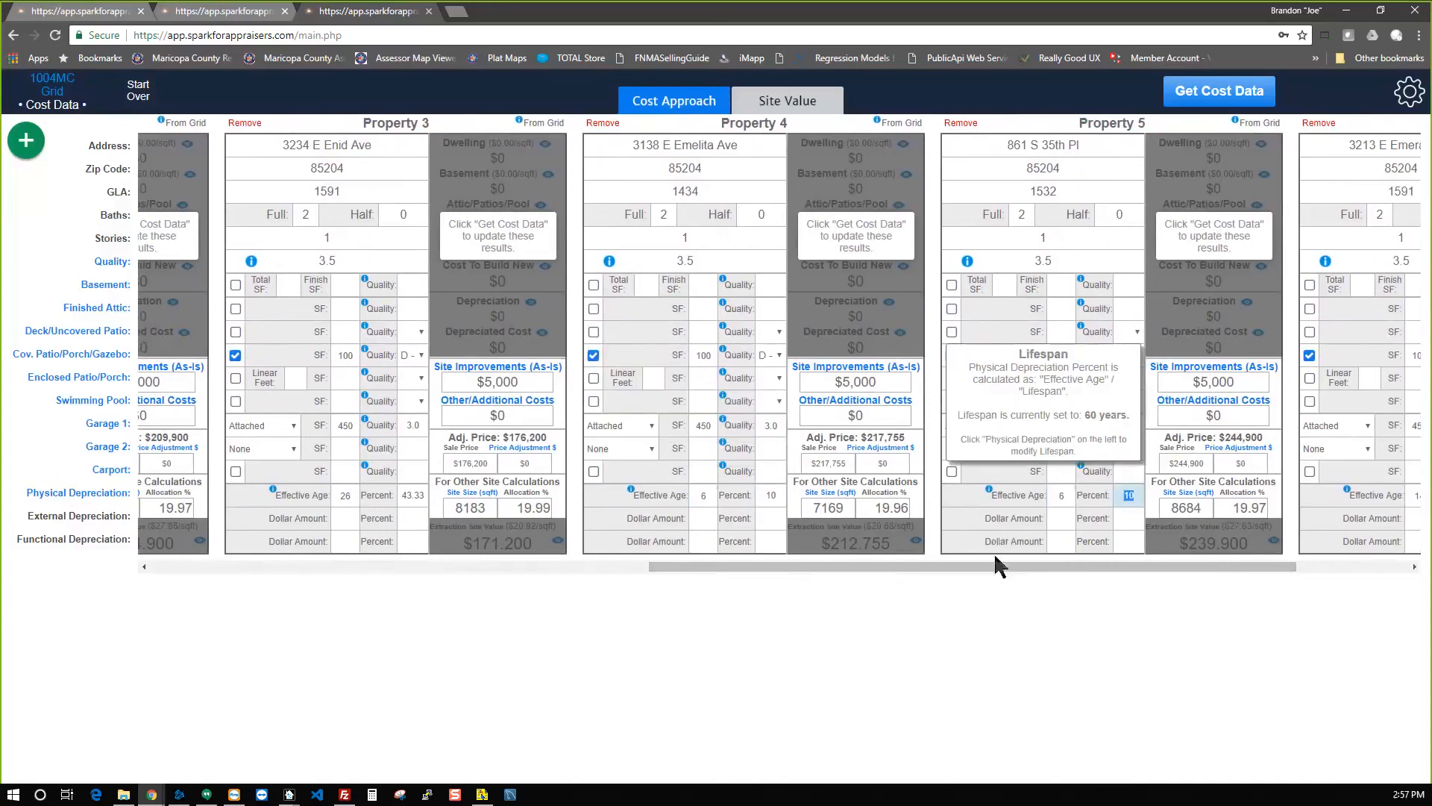
Set Property 5's quality to 3.8 and retrieve the cost data for the subject and all properties.
left_click_drag(992, 560, 956, 575)
left_click(1075, 265)
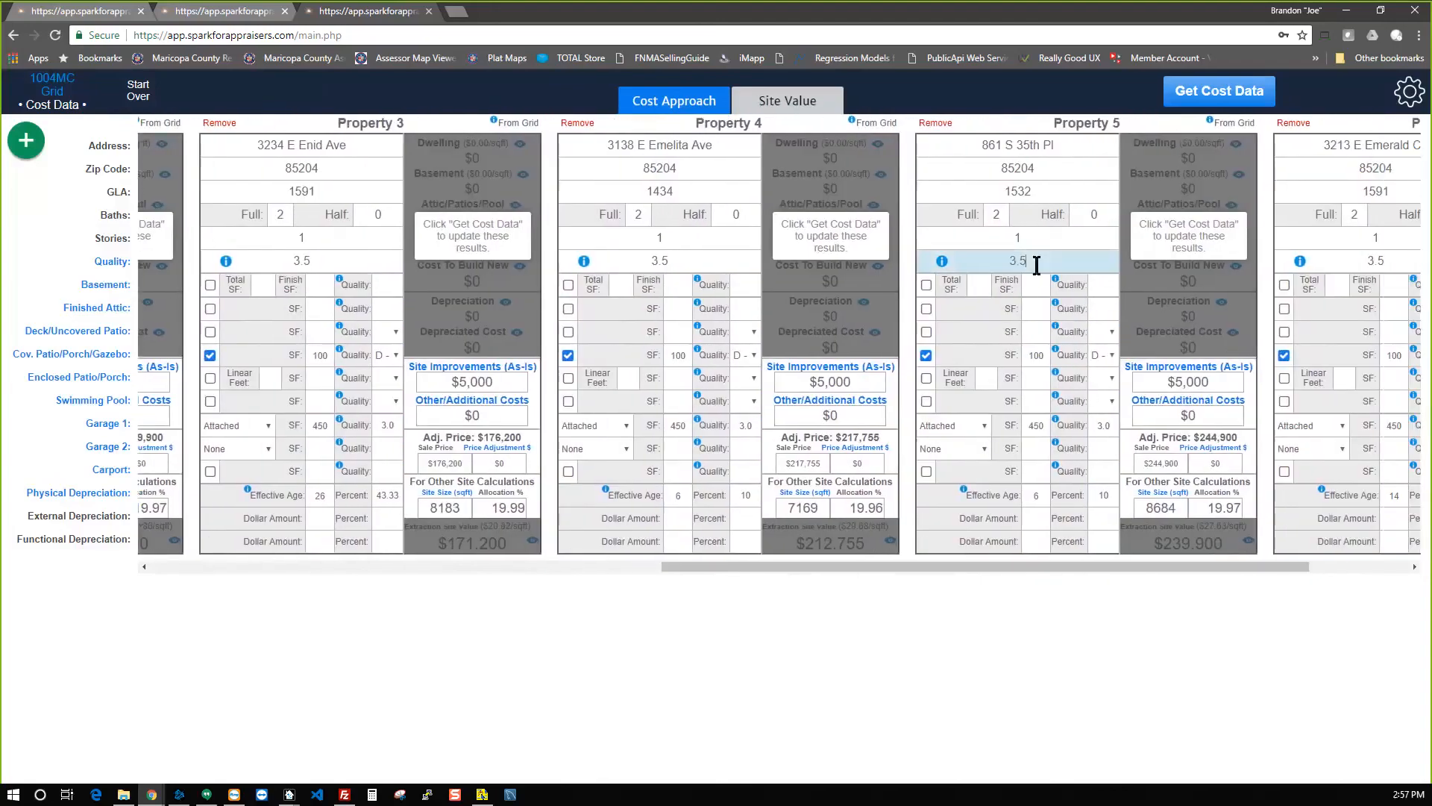
key("BackSpace")
type("8")
left_click_drag(923, 564, 411, 567)
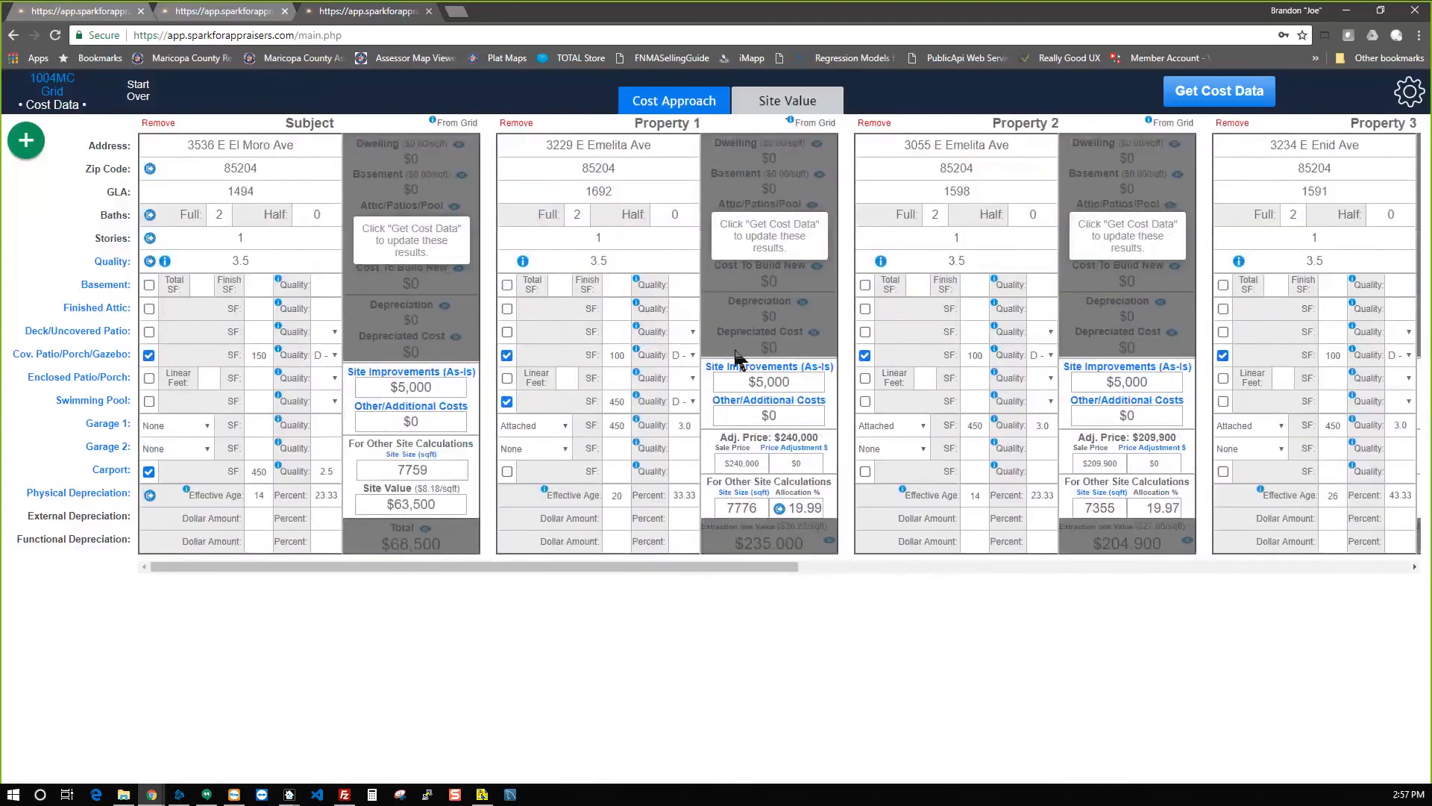
left_click(1207, 94)
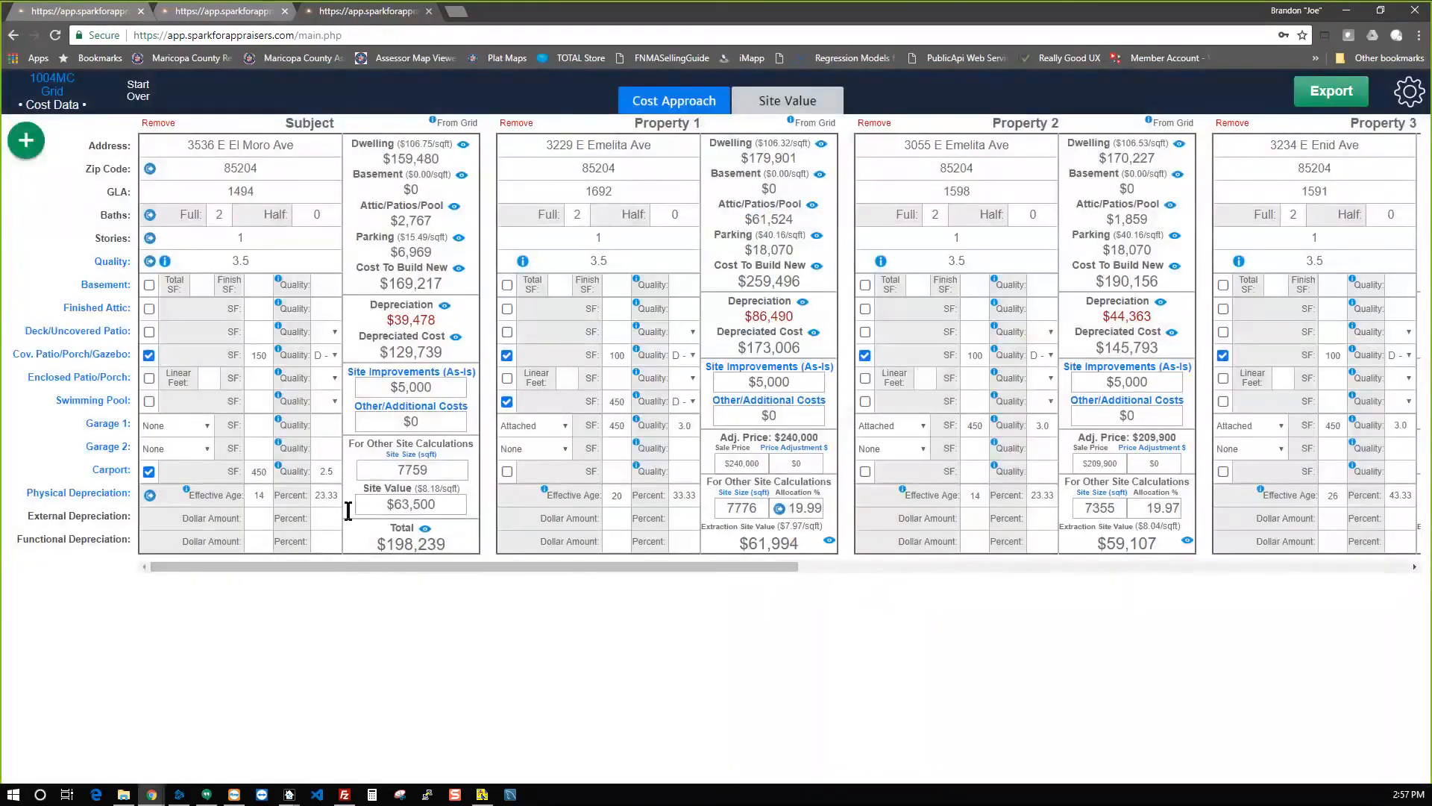
Set the site extraction value to $62,000 and the allocation value to $46,000 on the site value charts.
left_click(797, 108)
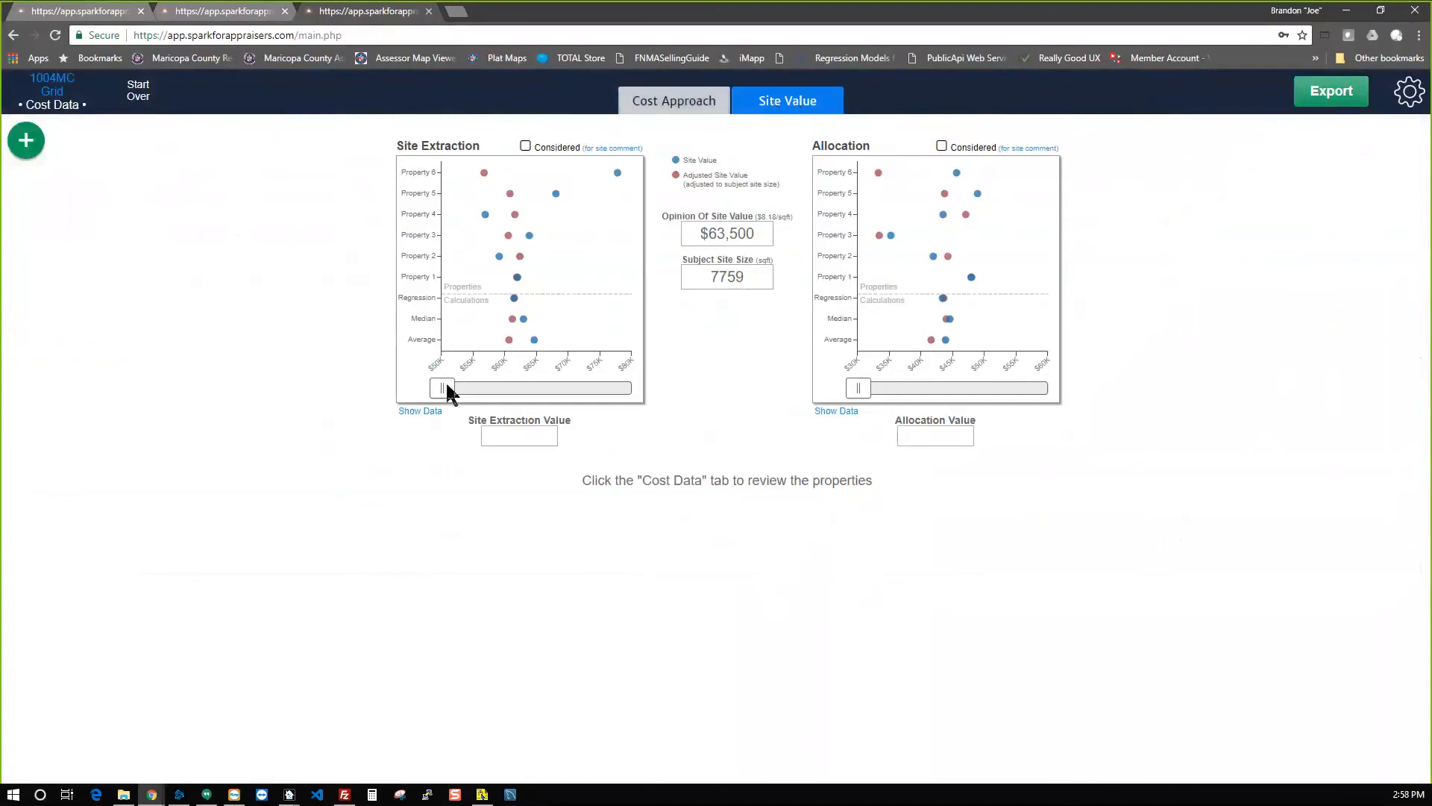
left_click_drag(441, 389, 514, 403)
left_click_drag(859, 390, 960, 393)
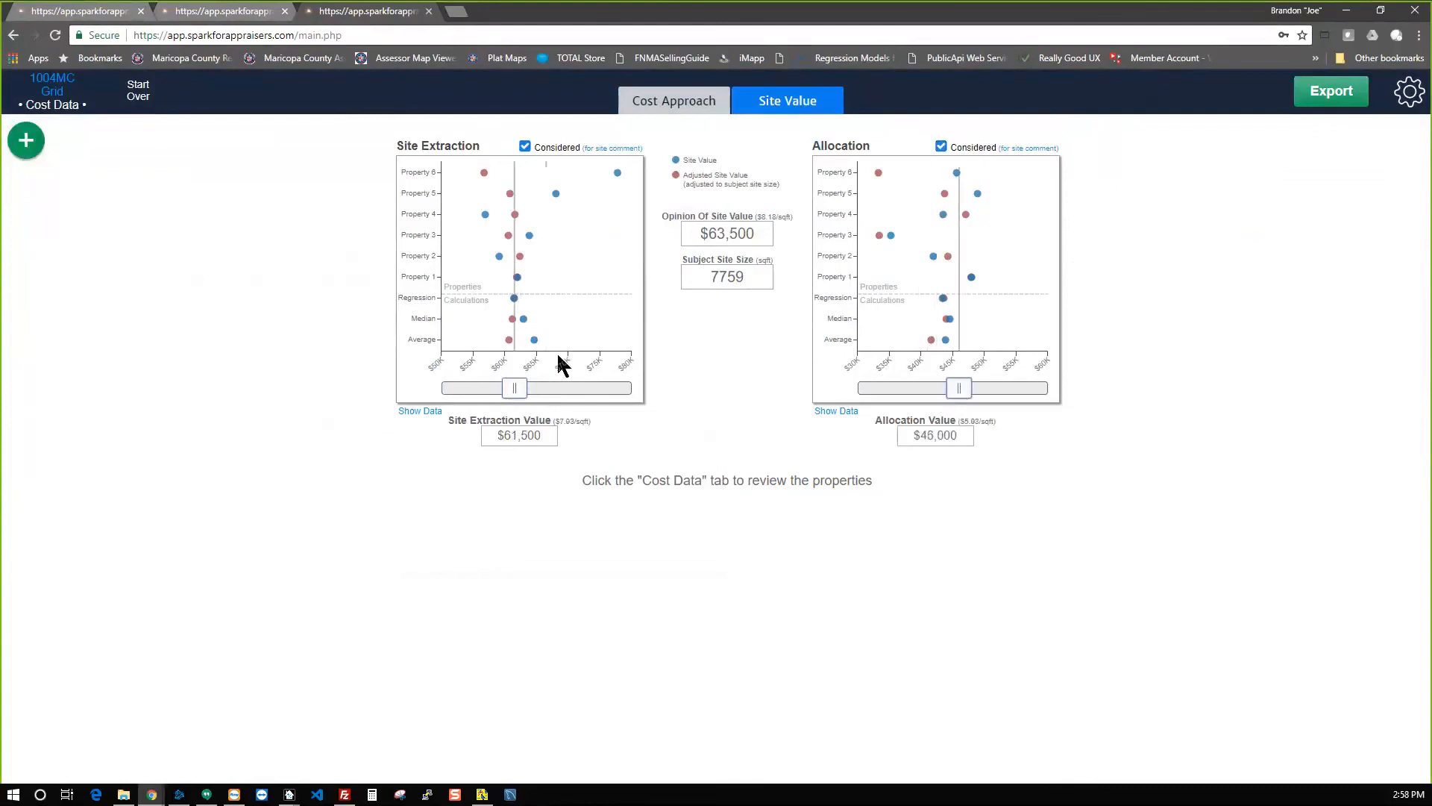
left_click_drag(517, 387, 520, 387)
Set the opinion of site value to $60,000 and check it against the cost approach and the site value charts.
key("Tab")
type("60,000")
key("Tab")
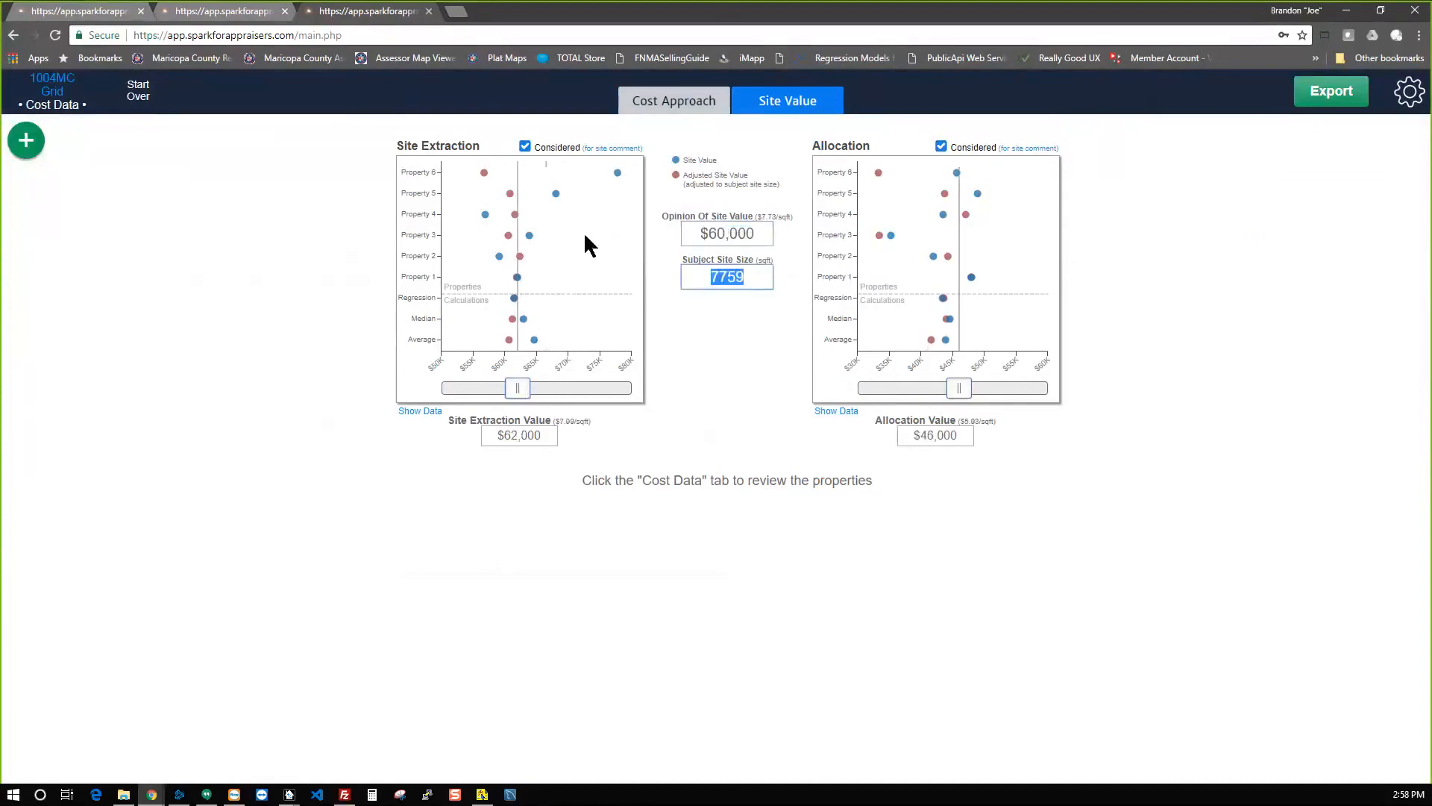
left_click(693, 106)
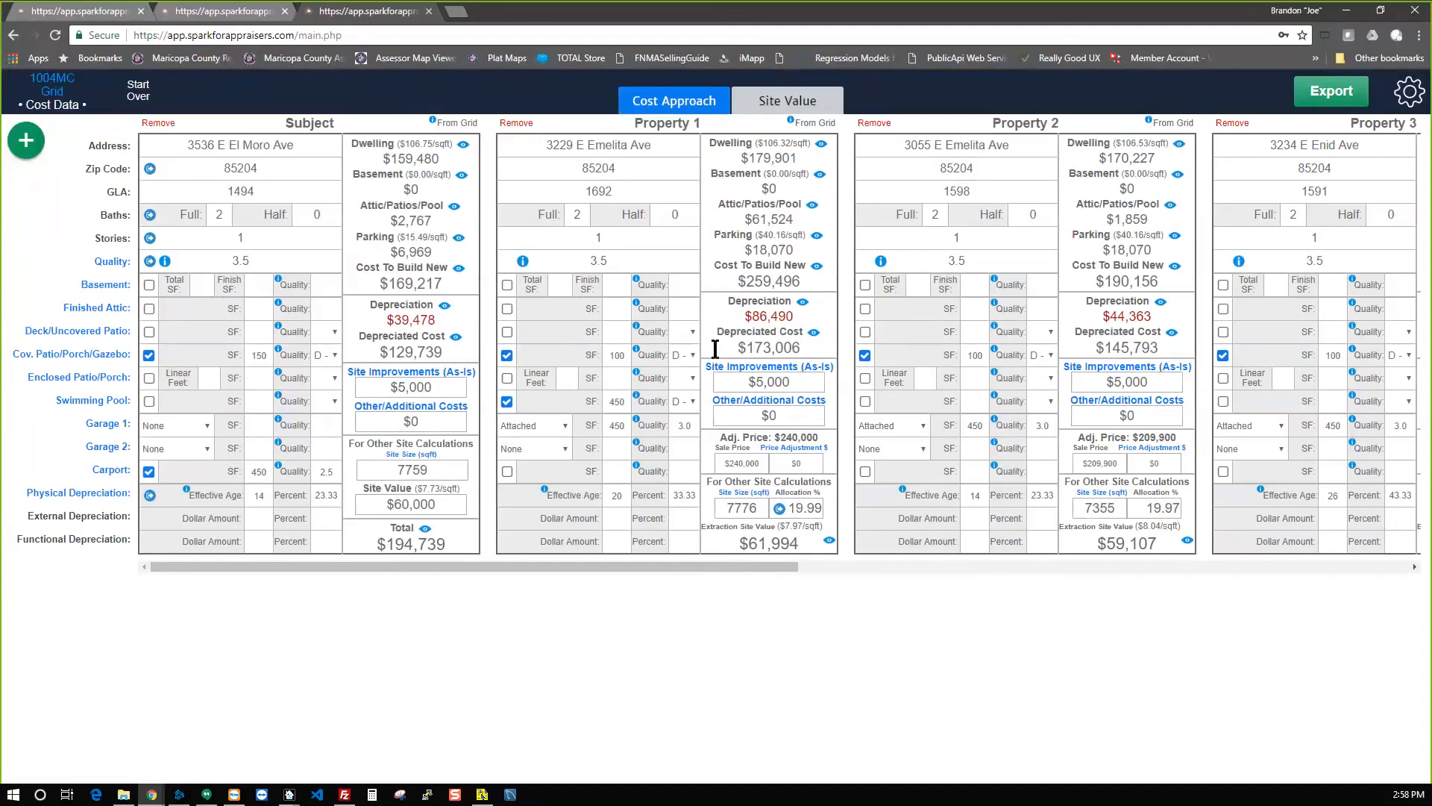
left_click(800, 105)
left_click_drag(960, 383, 959, 379)
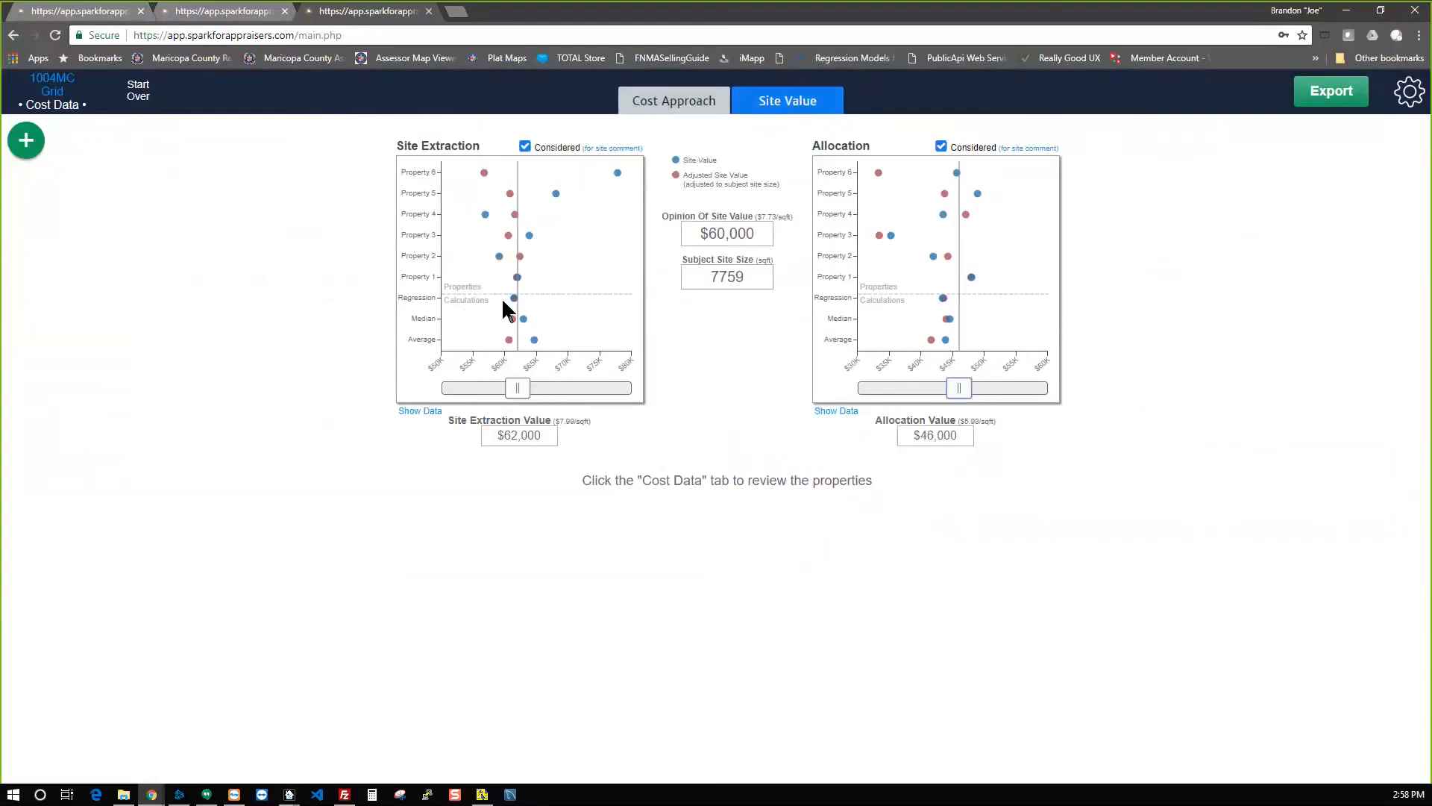
Remove all comparable properties from the cost approach, keeping only the subject.
left_click(707, 111)
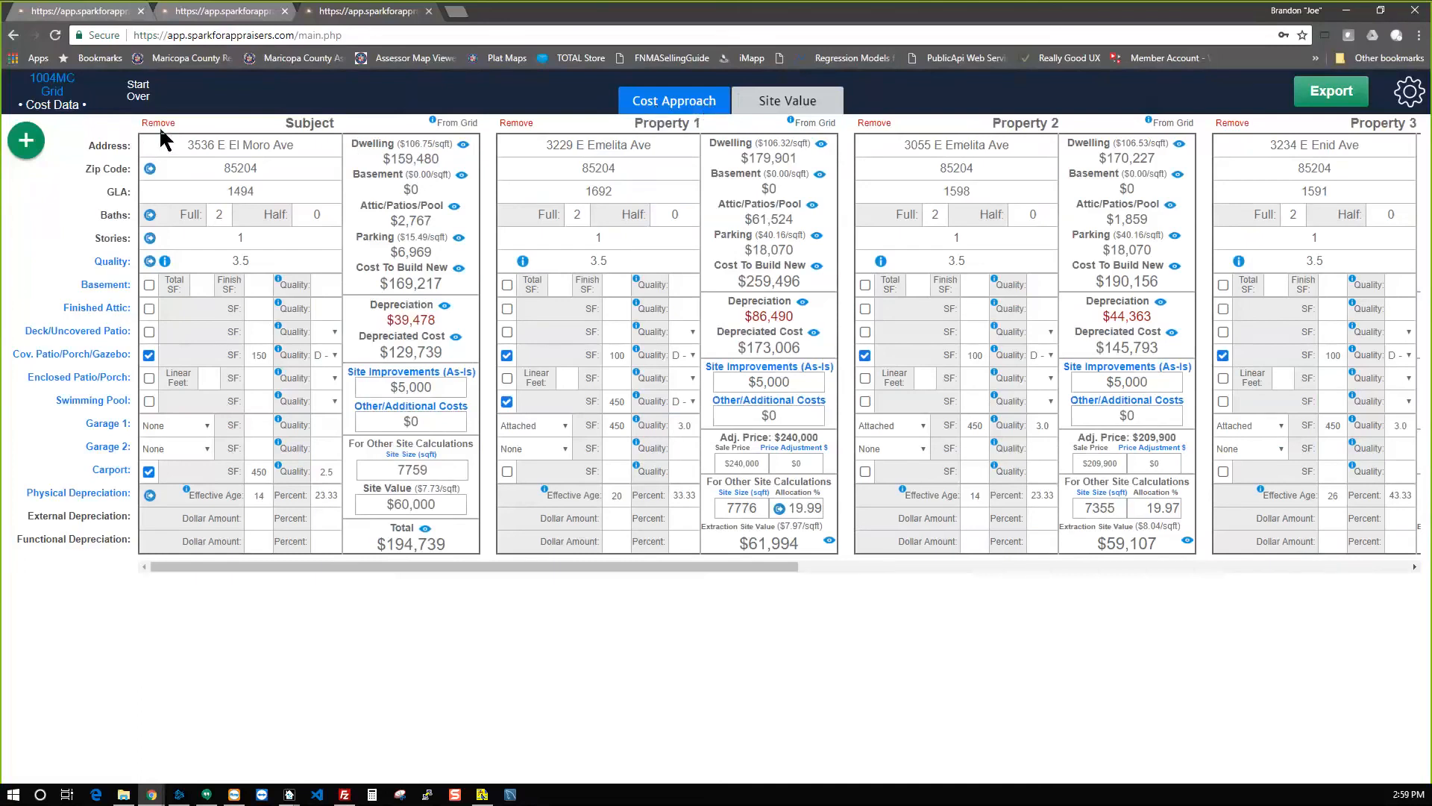
left_click(517, 124)
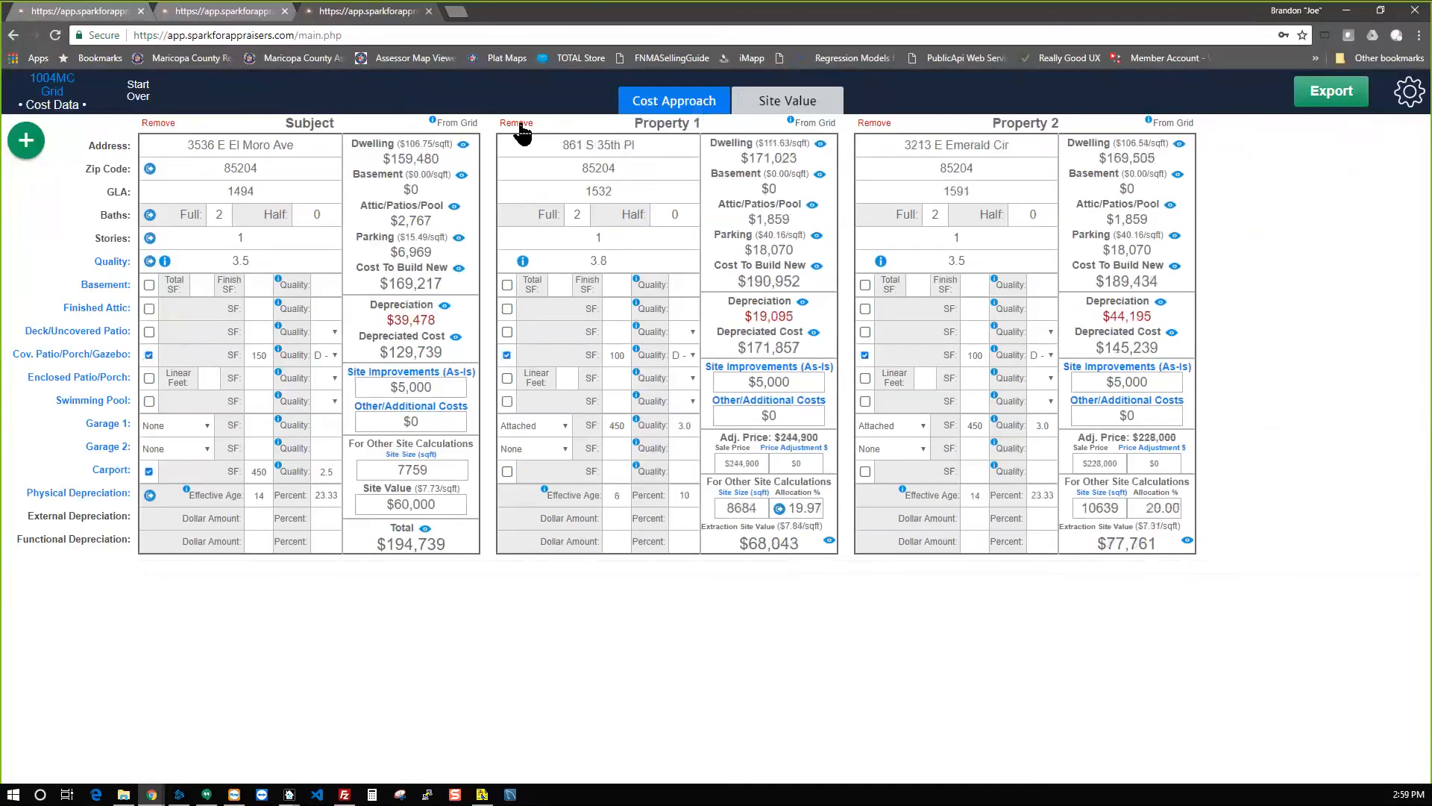
double_click(519, 125)
left_click(561, 172)
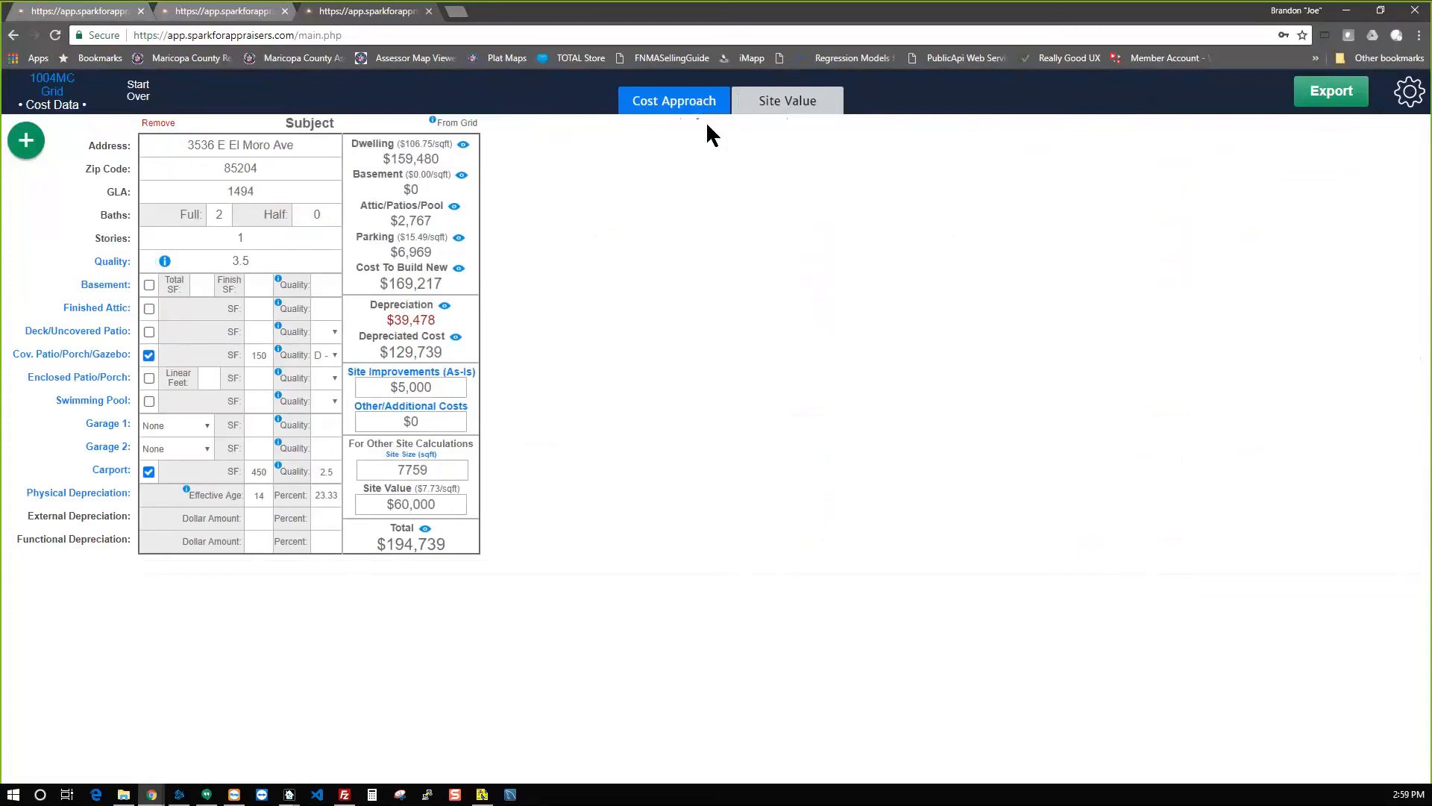
Re-import closed comparables 1 through 6 from the grid for site extraction and allocation.
left_click(26, 142)
left_click(123, 223)
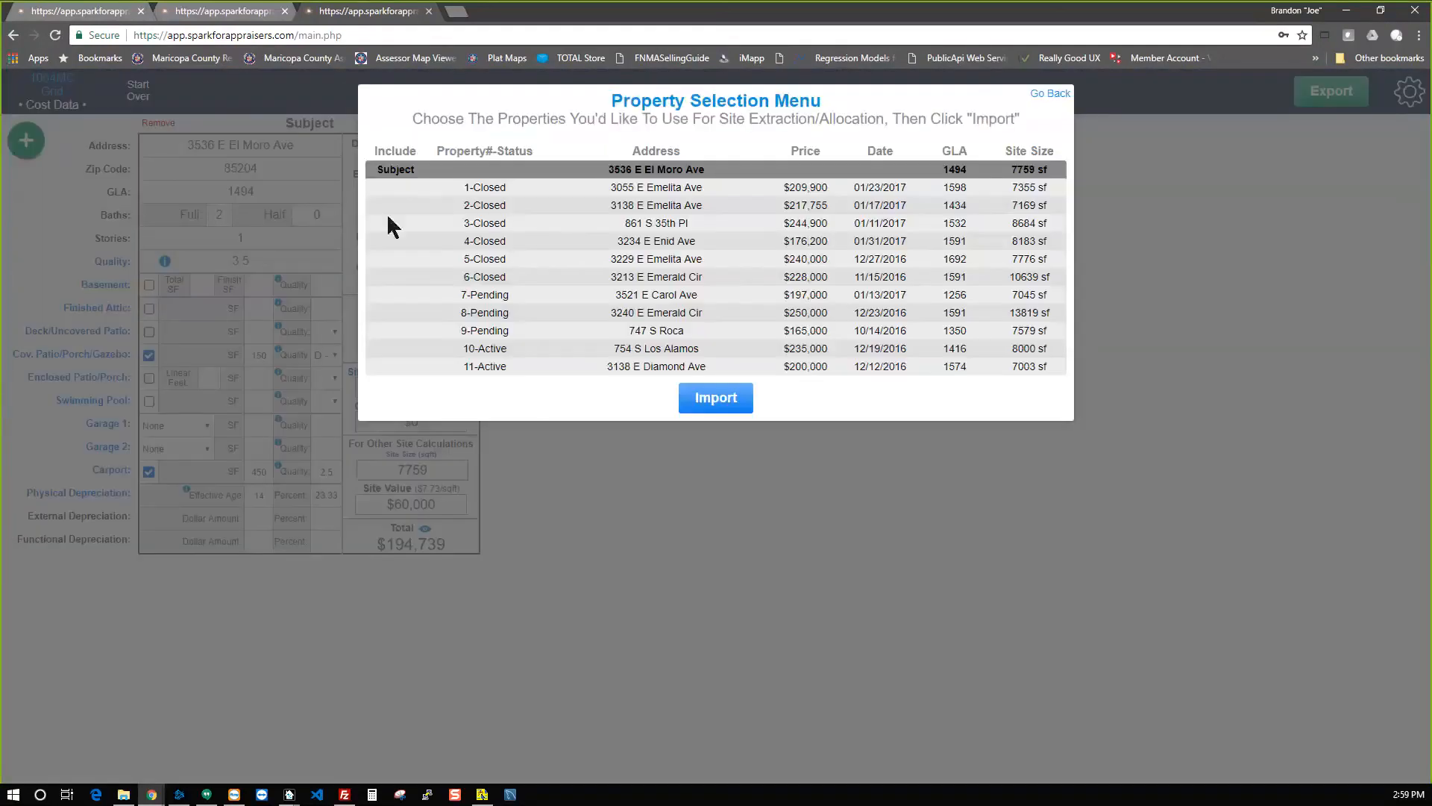
left_click(1021, 259)
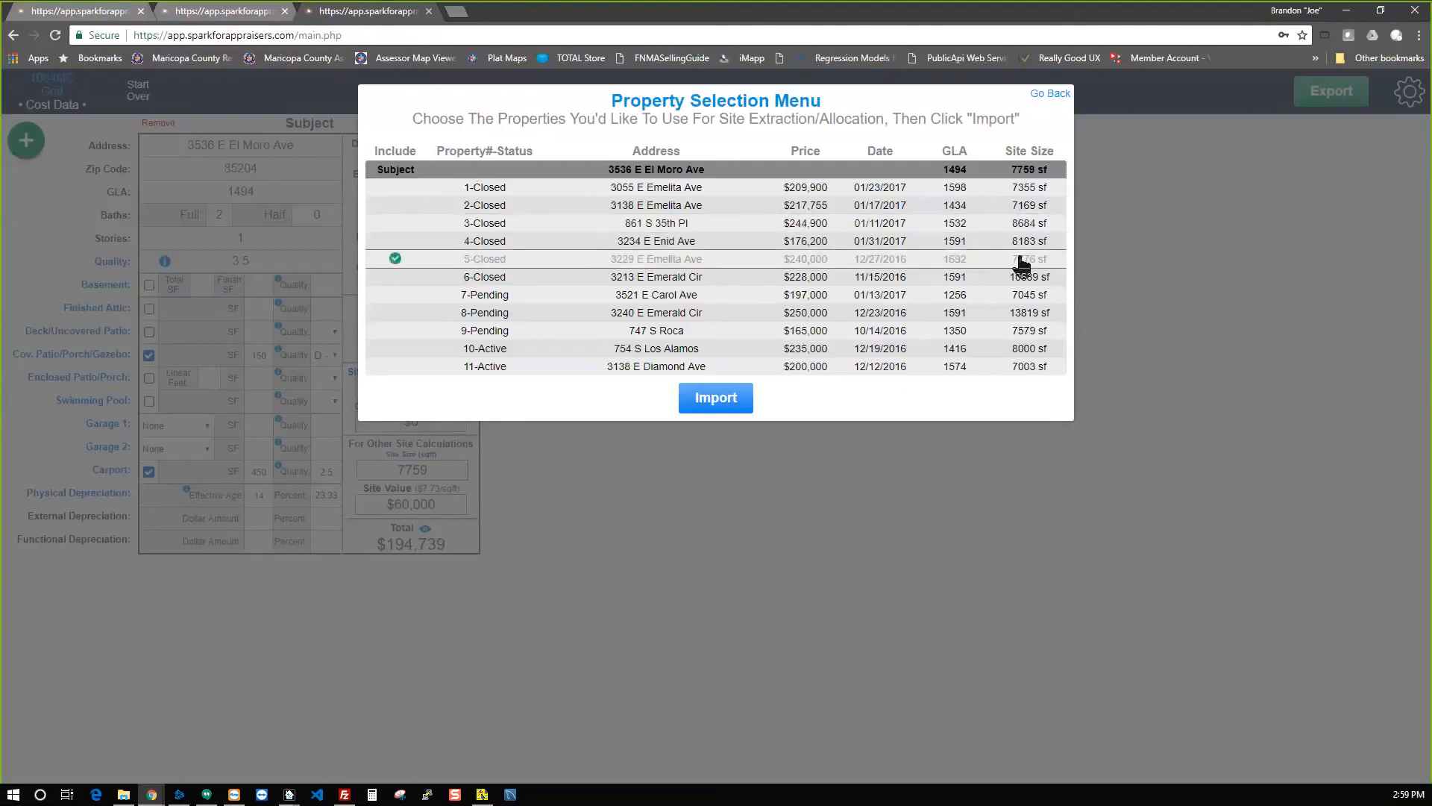
left_click(1022, 188)
left_click(1020, 225)
left_click(1020, 225)
left_click(1019, 242)
left_click(1022, 190)
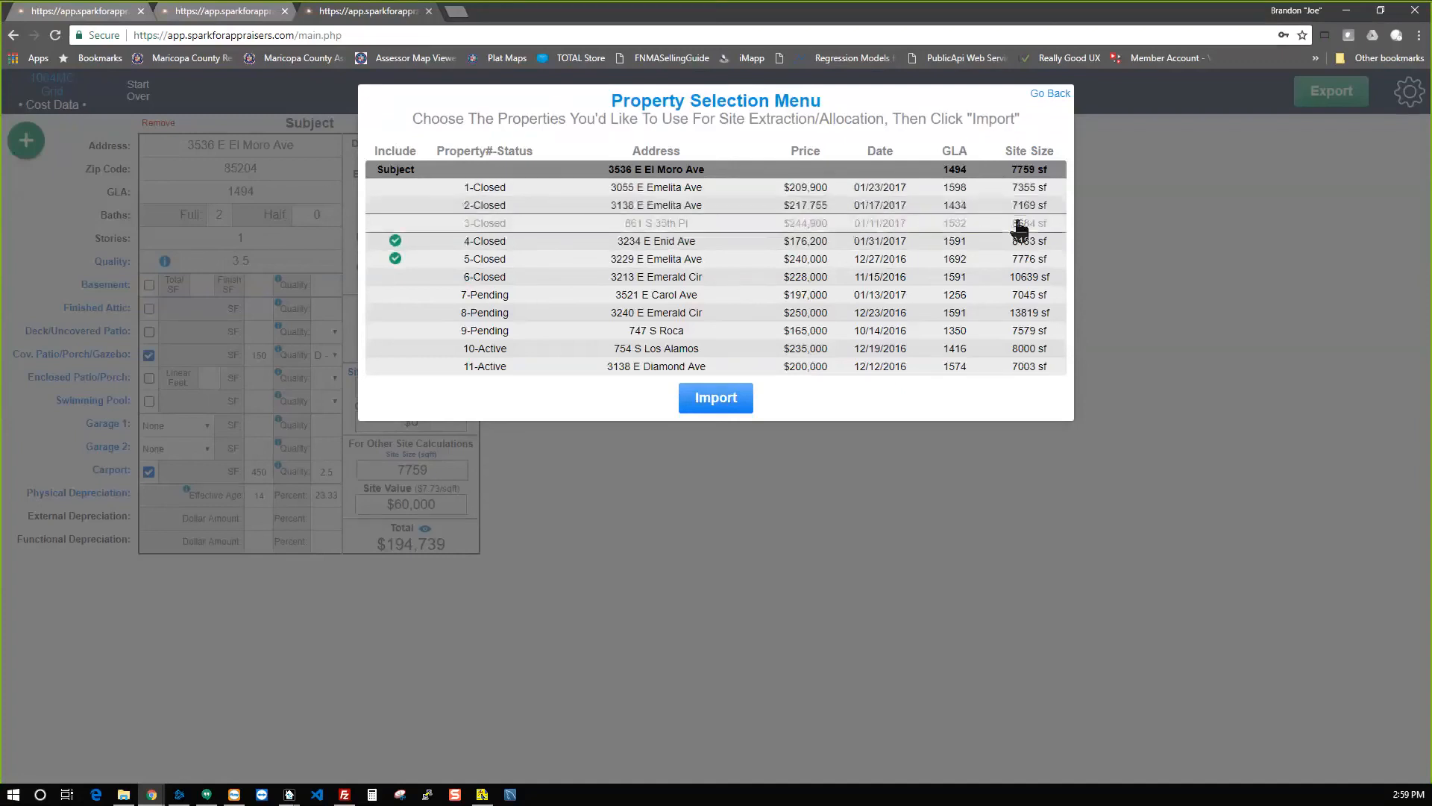
left_click(1026, 190)
left_click(1026, 224)
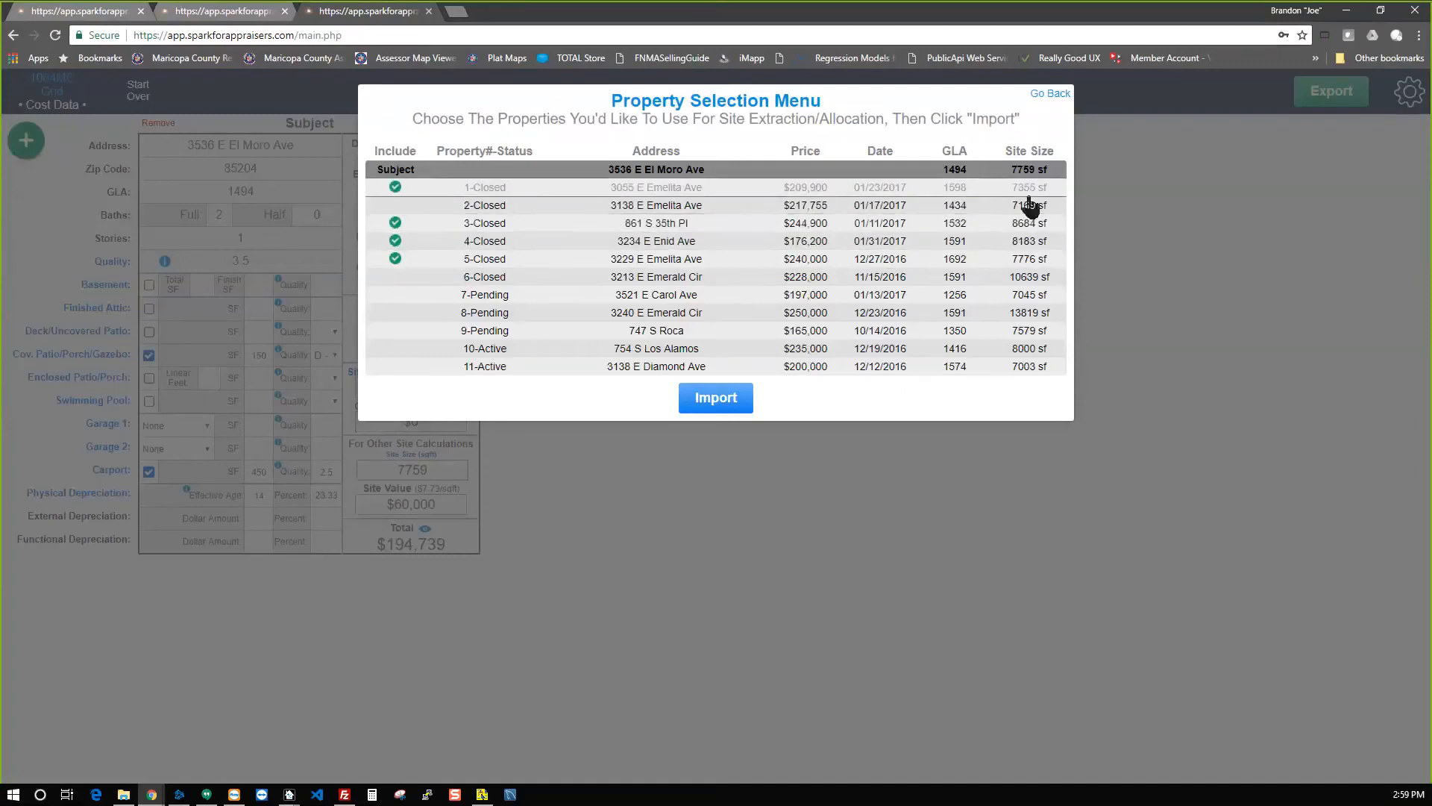
left_click(1030, 206)
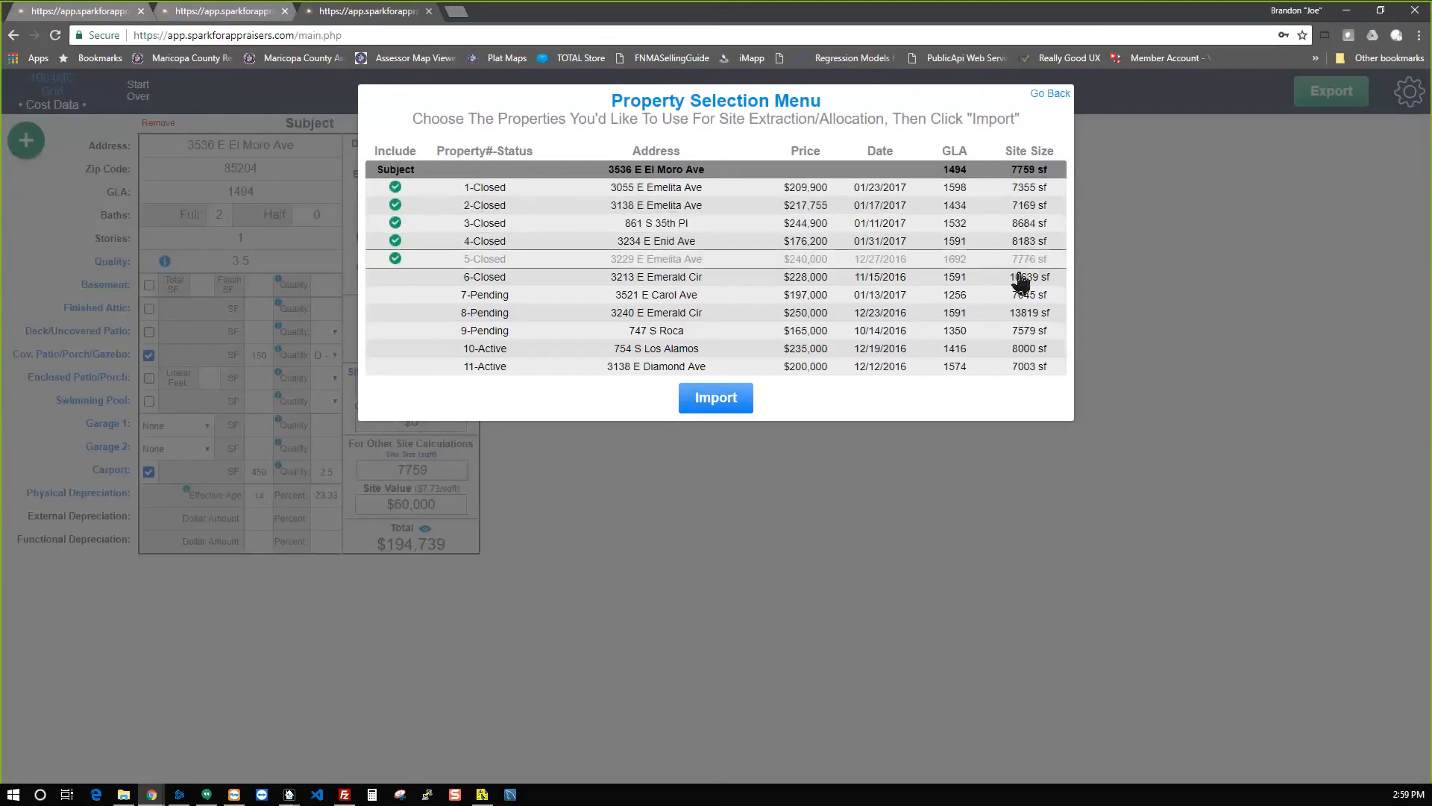
left_click(1021, 280)
left_click(733, 407)
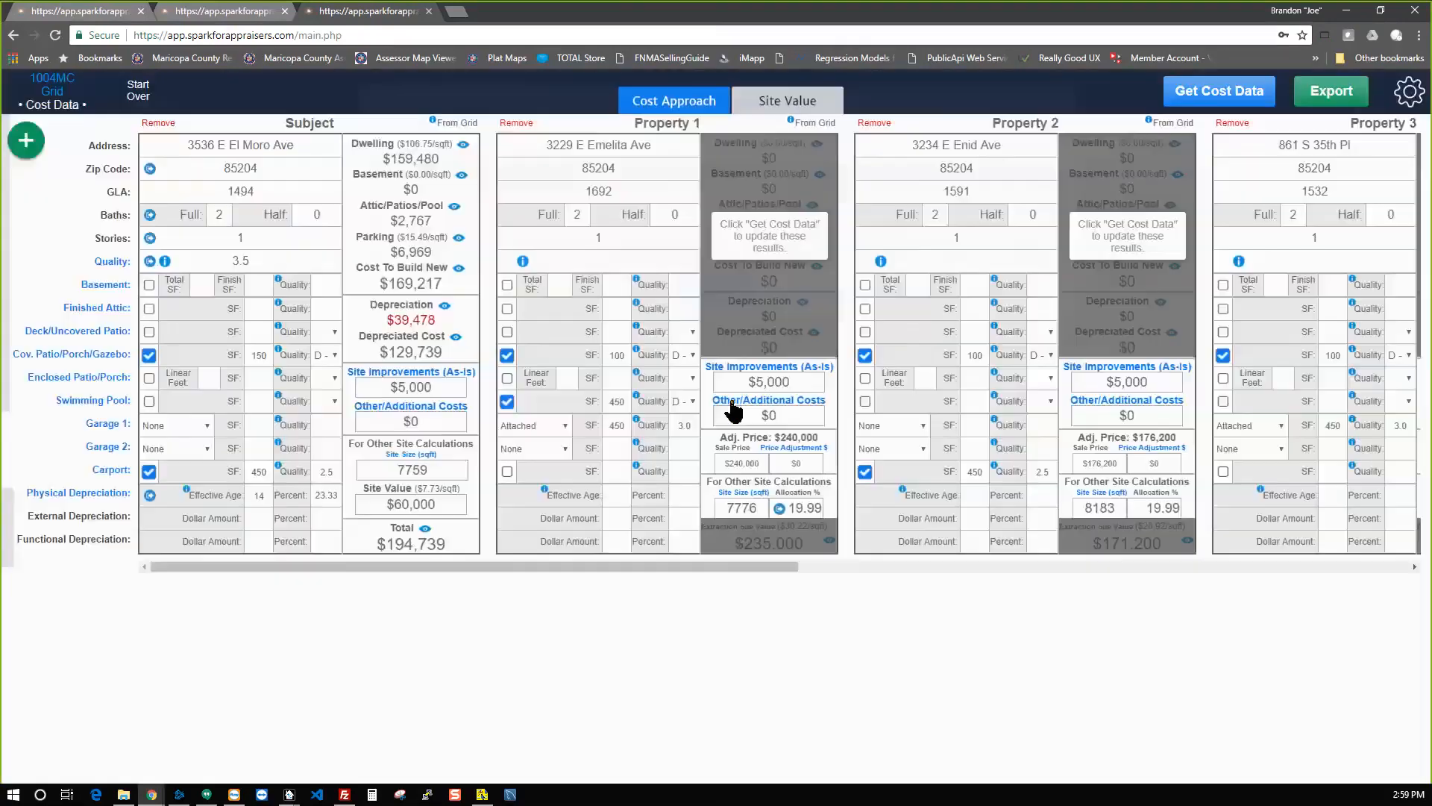
Set the allocation value to $43,500 and review the allocation percentages of the imported properties.
left_click(785, 109)
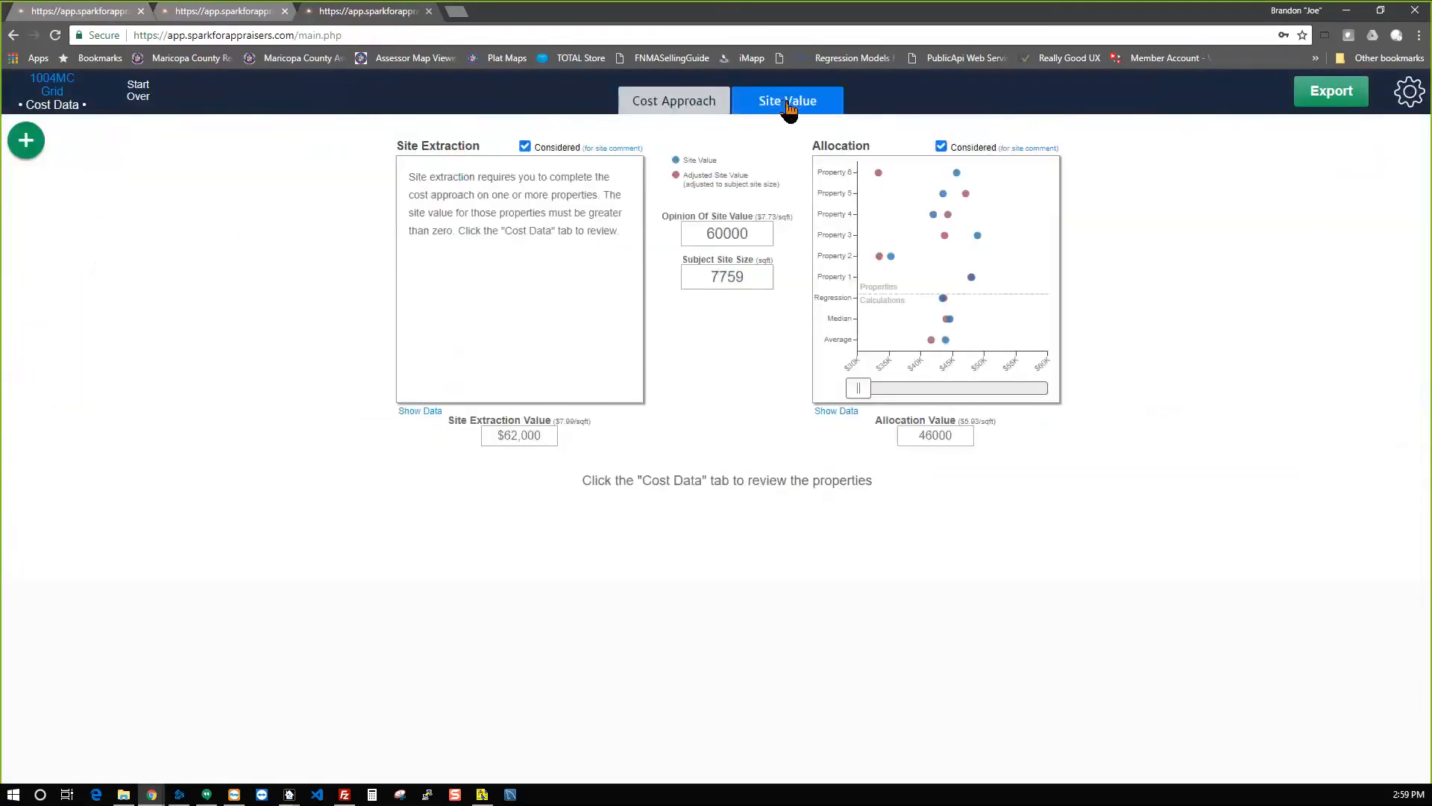
left_click_drag(859, 387, 933, 388)
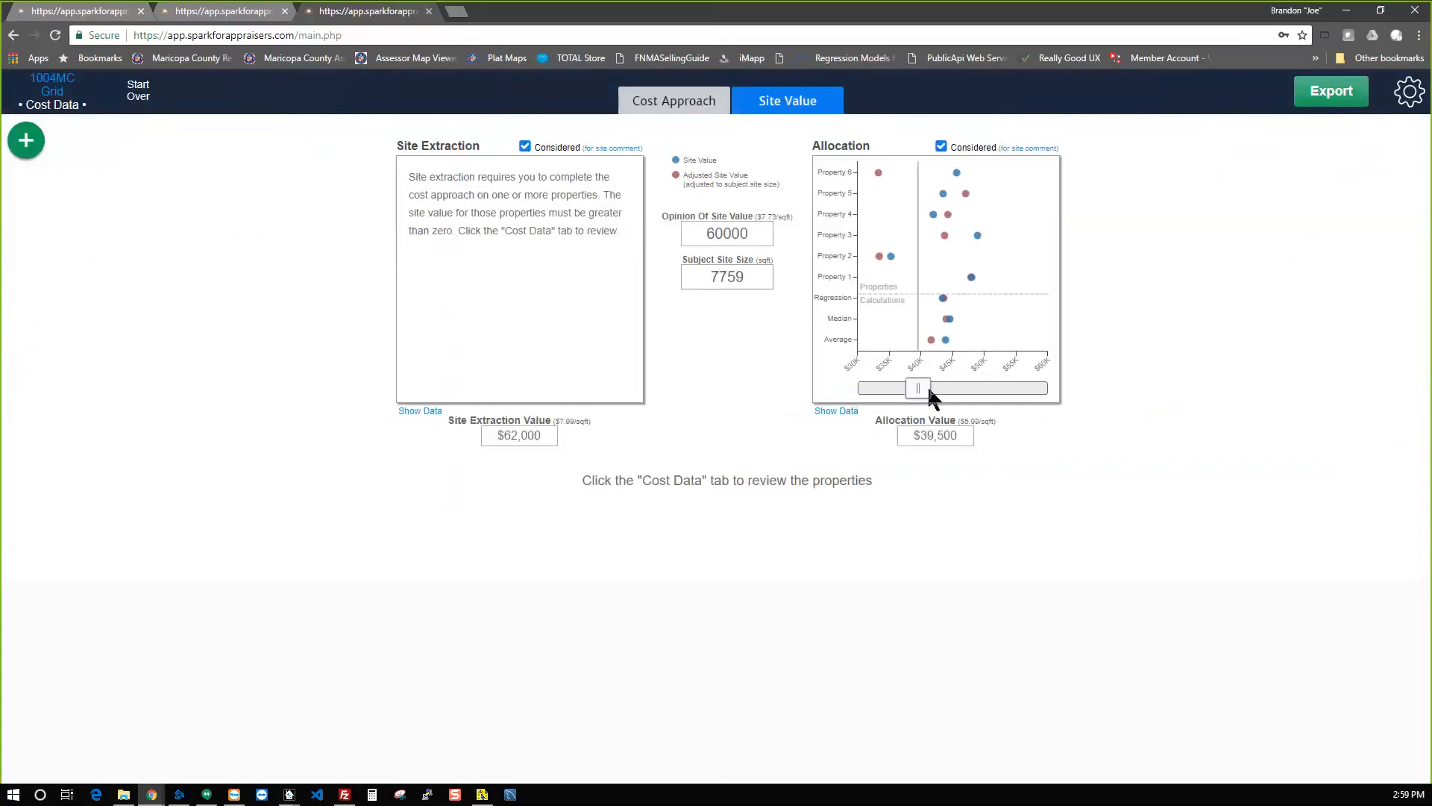
left_click(673, 101)
left_click_drag(748, 563, 874, 567)
left_click_drag(796, 600, 740, 575)
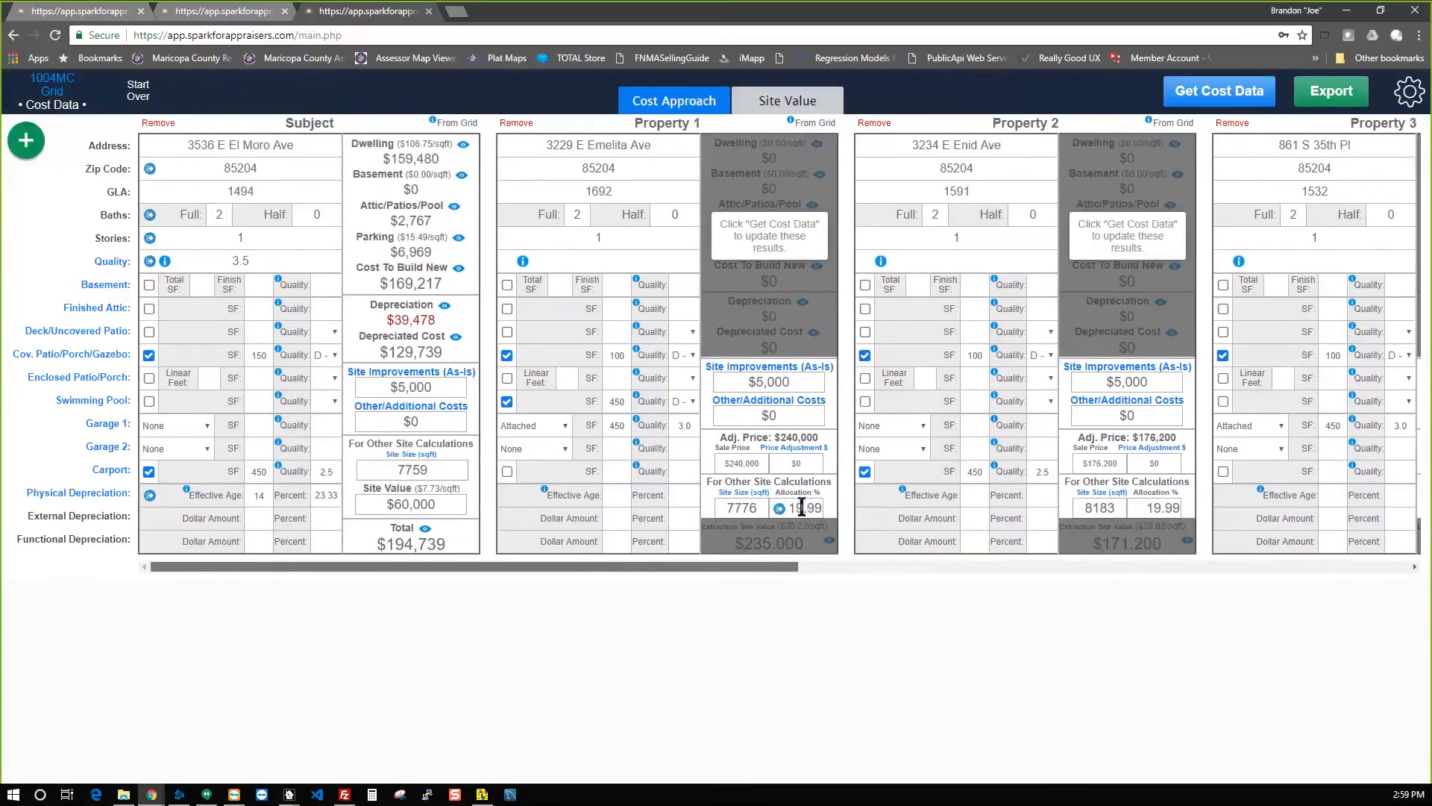
left_click_drag(792, 511, 827, 510)
left_click_drag(771, 566, 1369, 570)
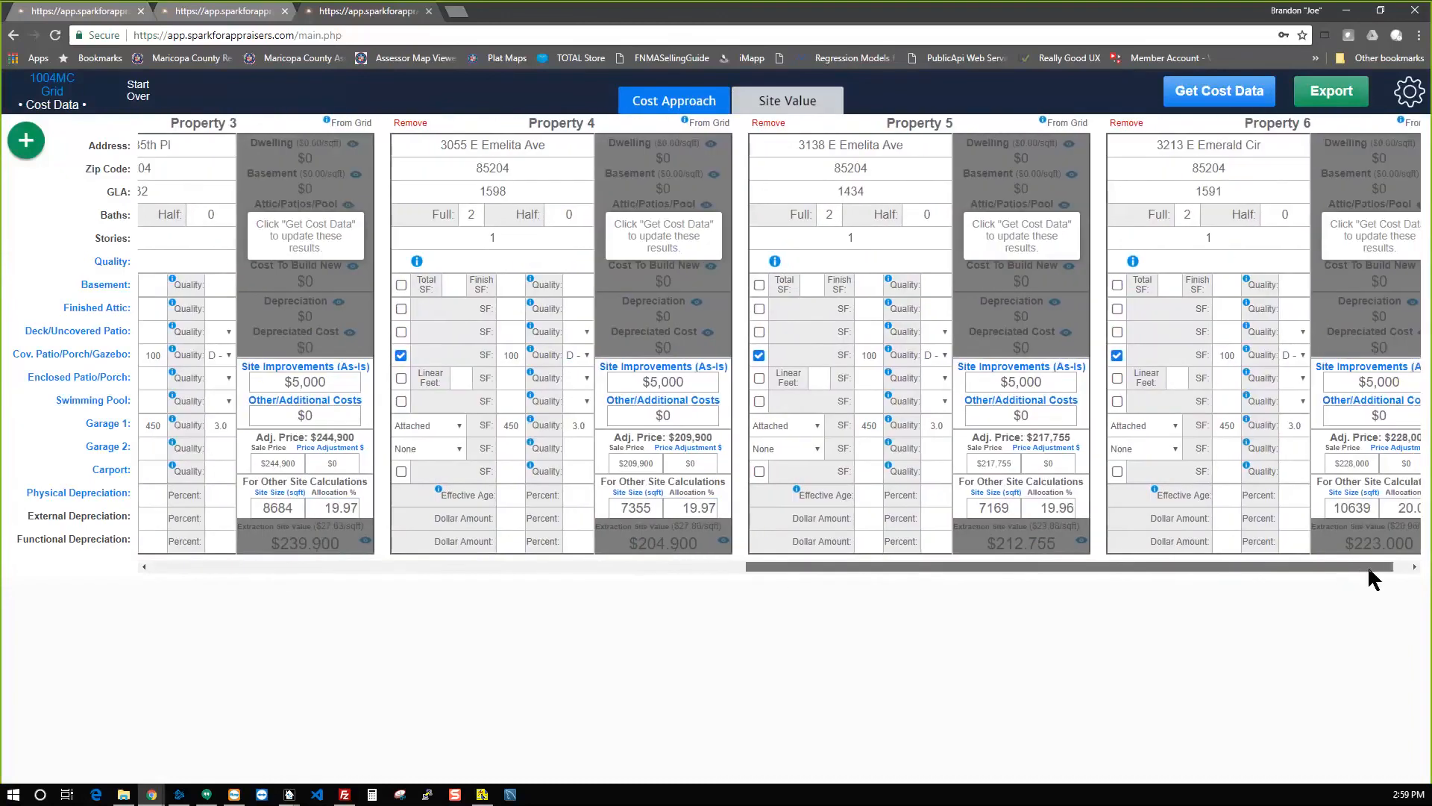
Set both the allocation value and the opinion of site value to $46,000.
left_click(787, 105)
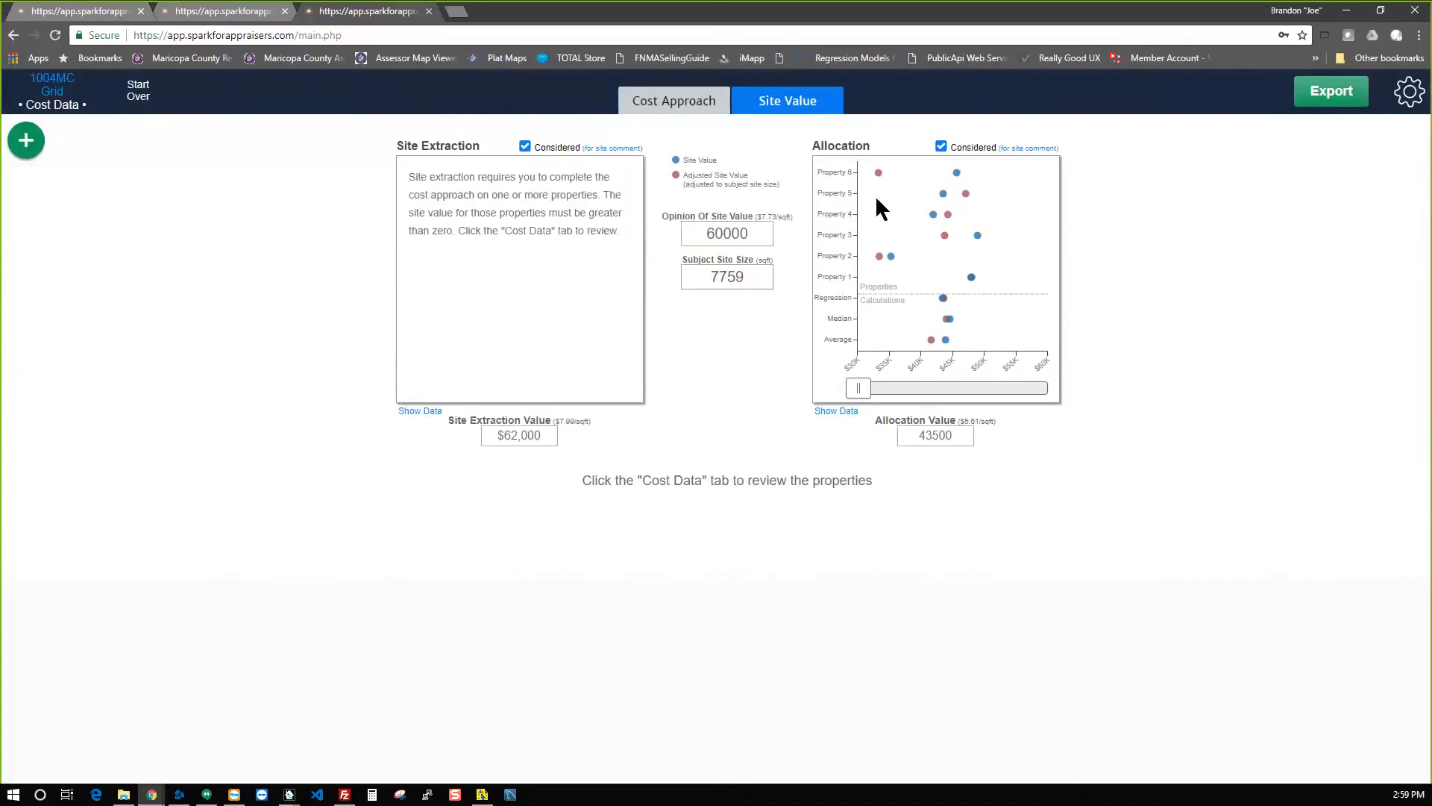
left_click_drag(866, 388, 960, 383)
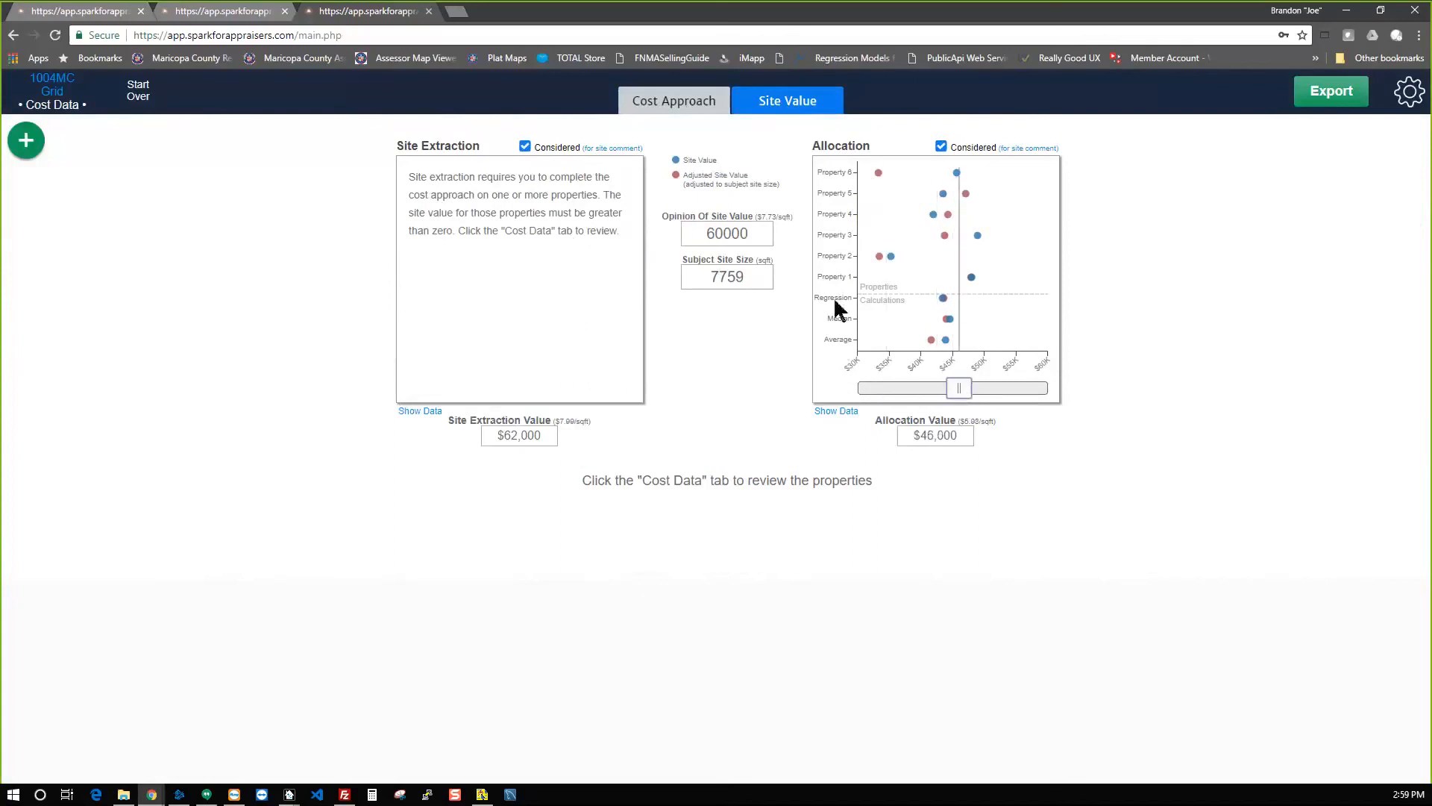
left_click_drag(769, 233, 588, 232)
type("46000")
key("Tab")
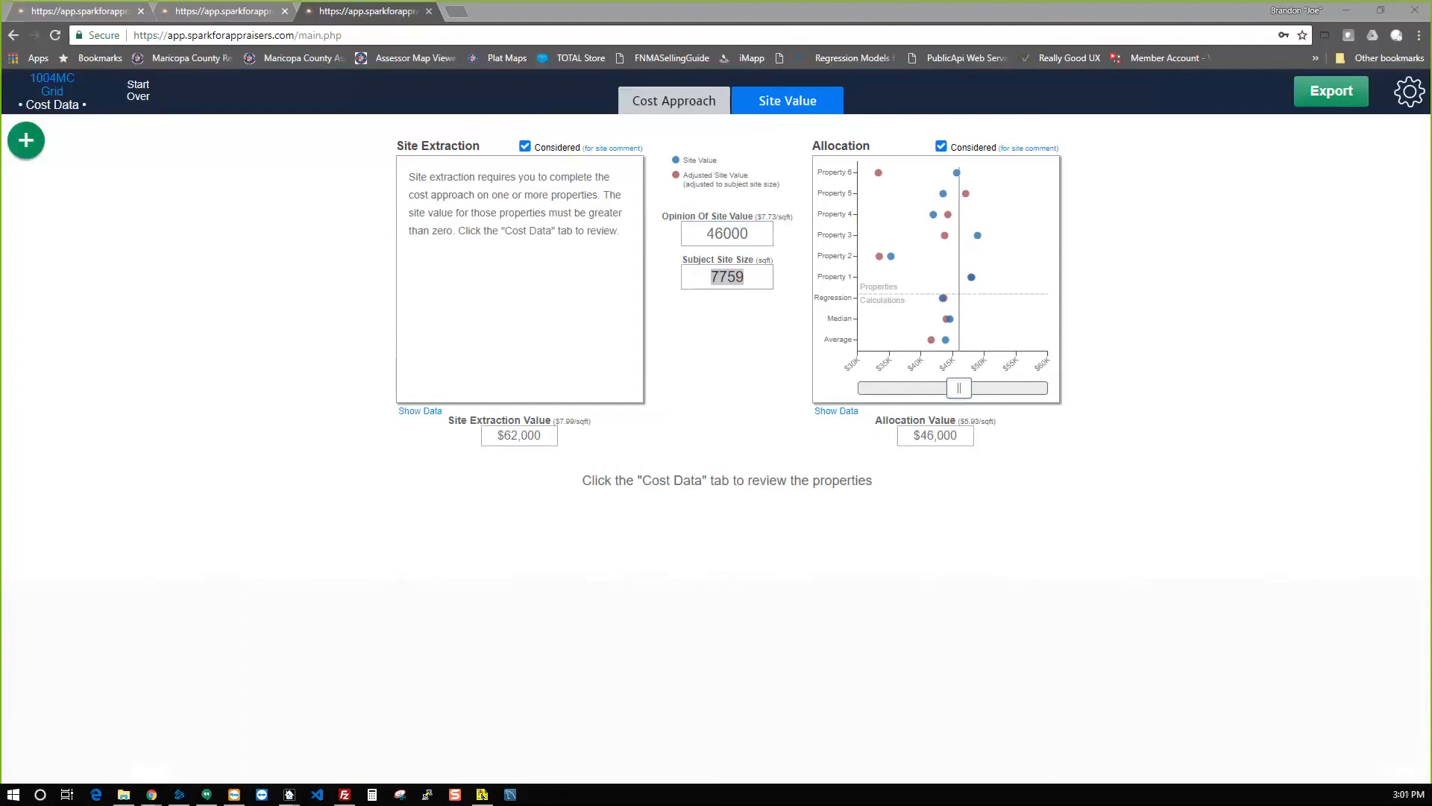
Switch from the cost data to the sales comparison grid.
left_click(54, 91)
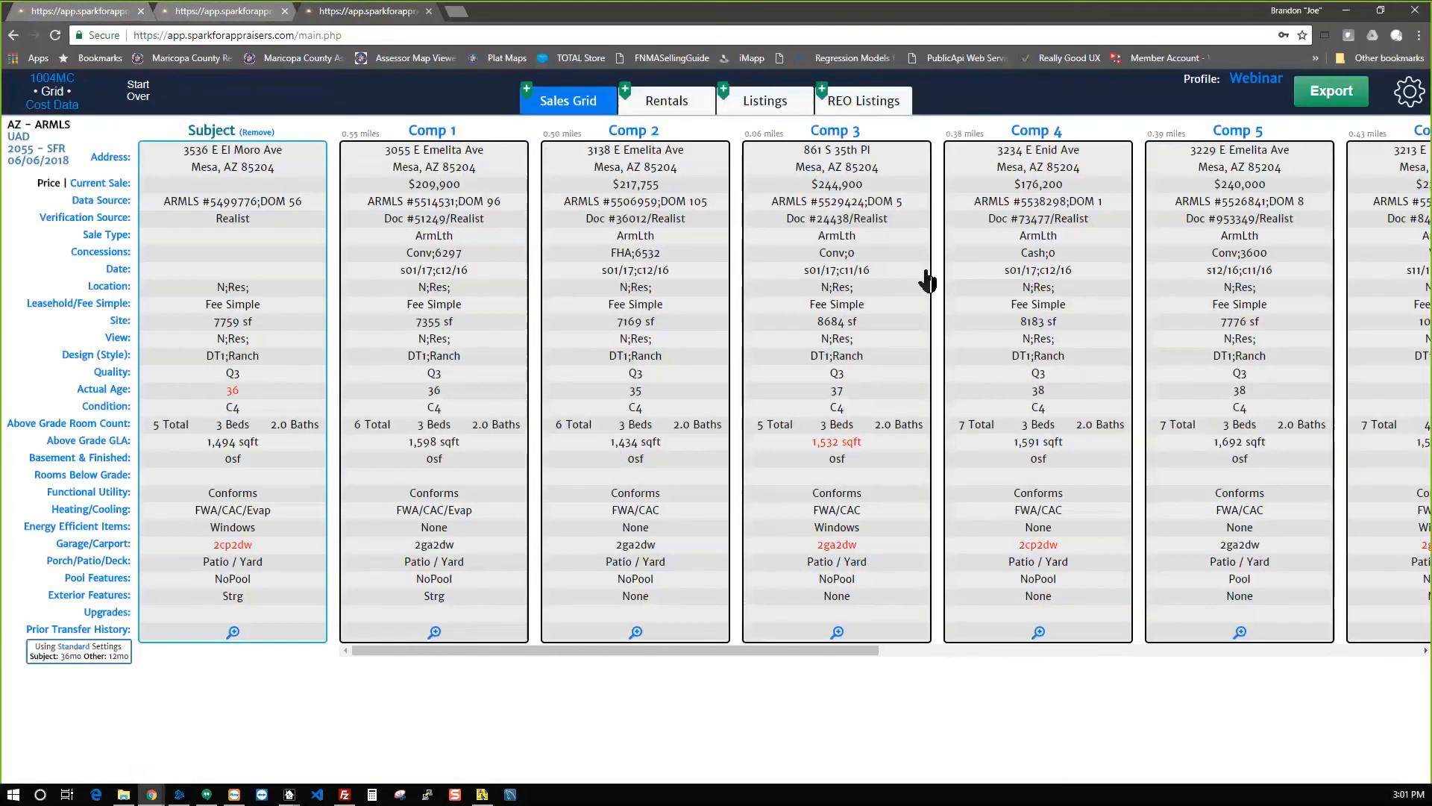